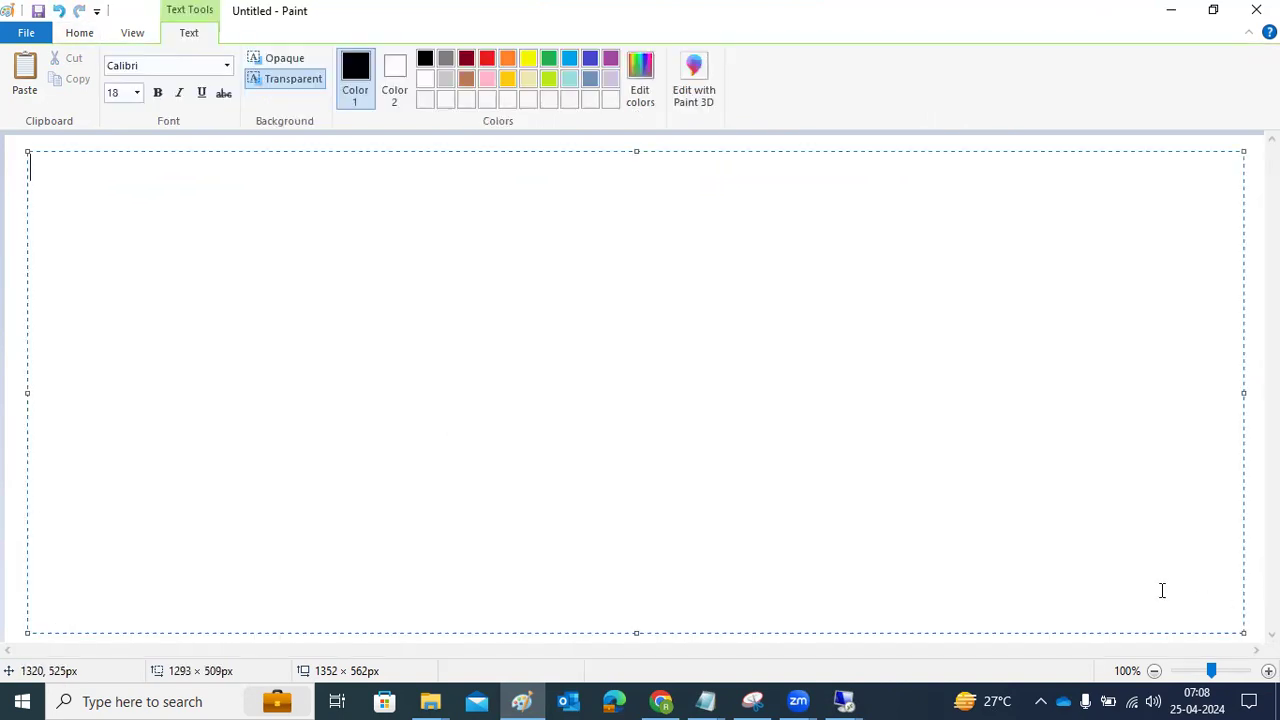
Type the heading 'SOFTWARES DOWNLOADING' onto the Paint canvas
type("SOFTWARES")
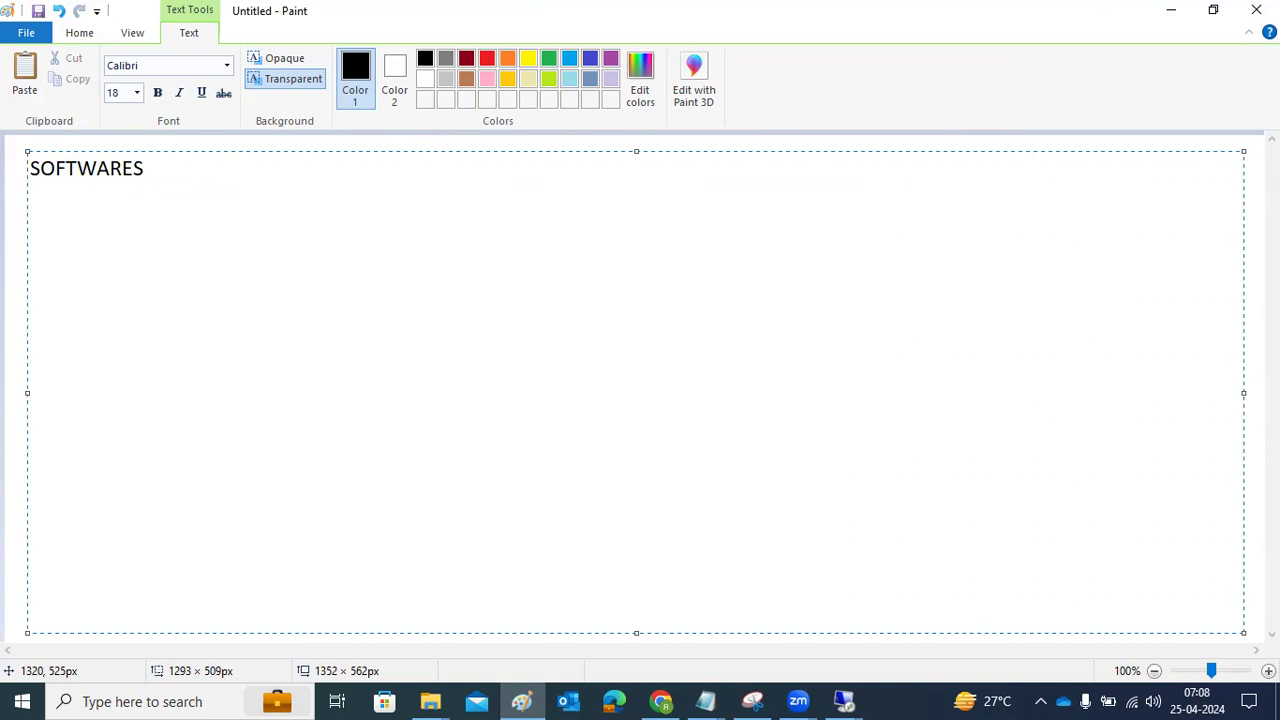
type("DOWNLOADING")
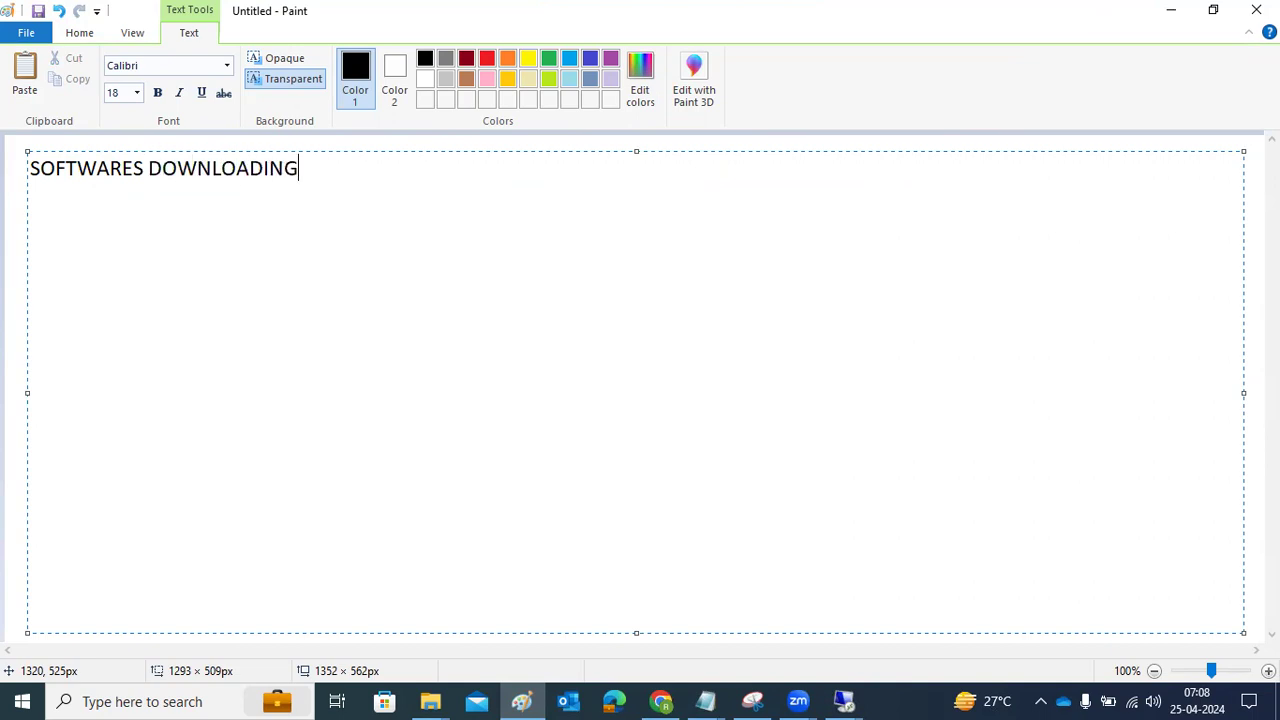
left_click(844, 701)
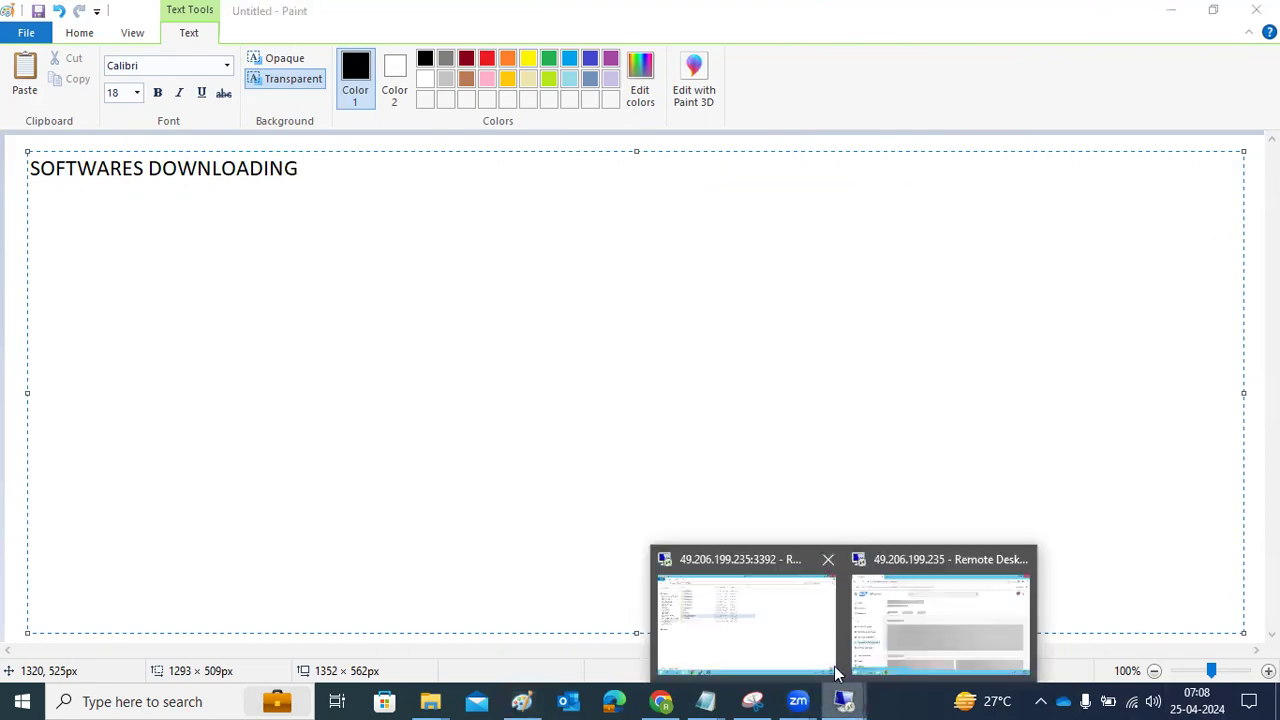
On the remote server, go from Systems & Provisioning to the Software Download Center
left_click(885, 625)
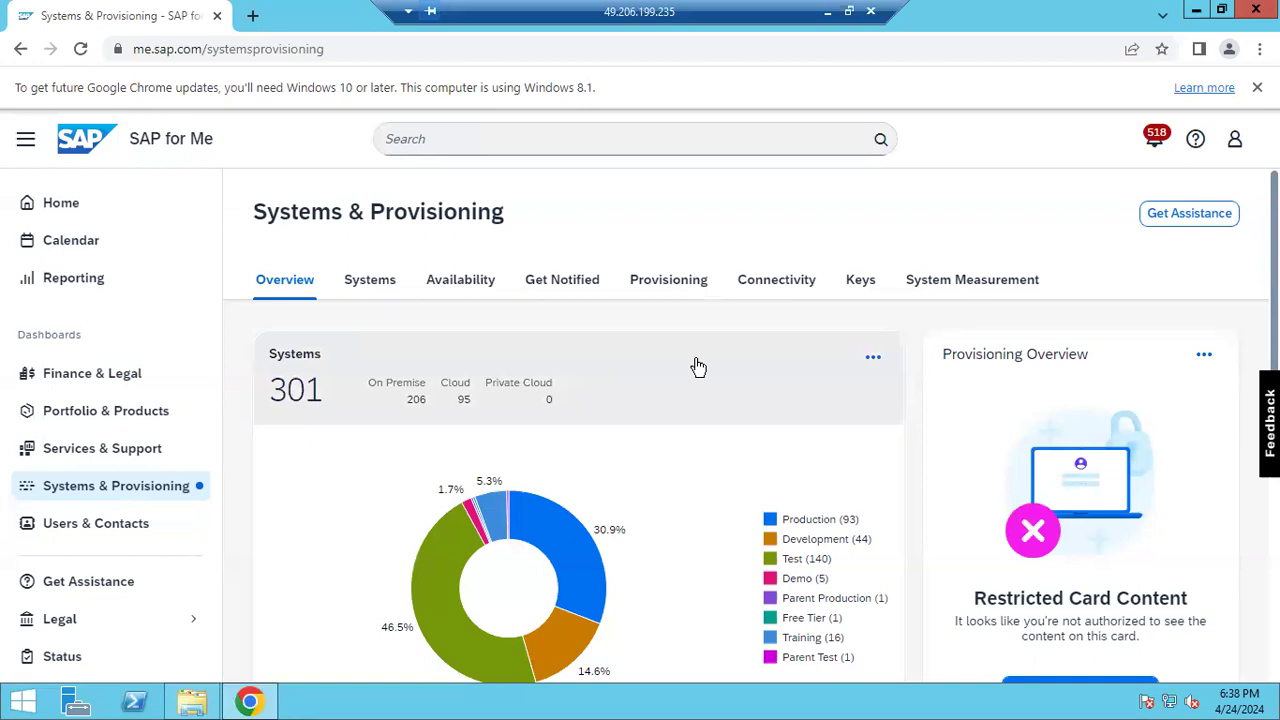
scroll(930, 420, "down", 6)
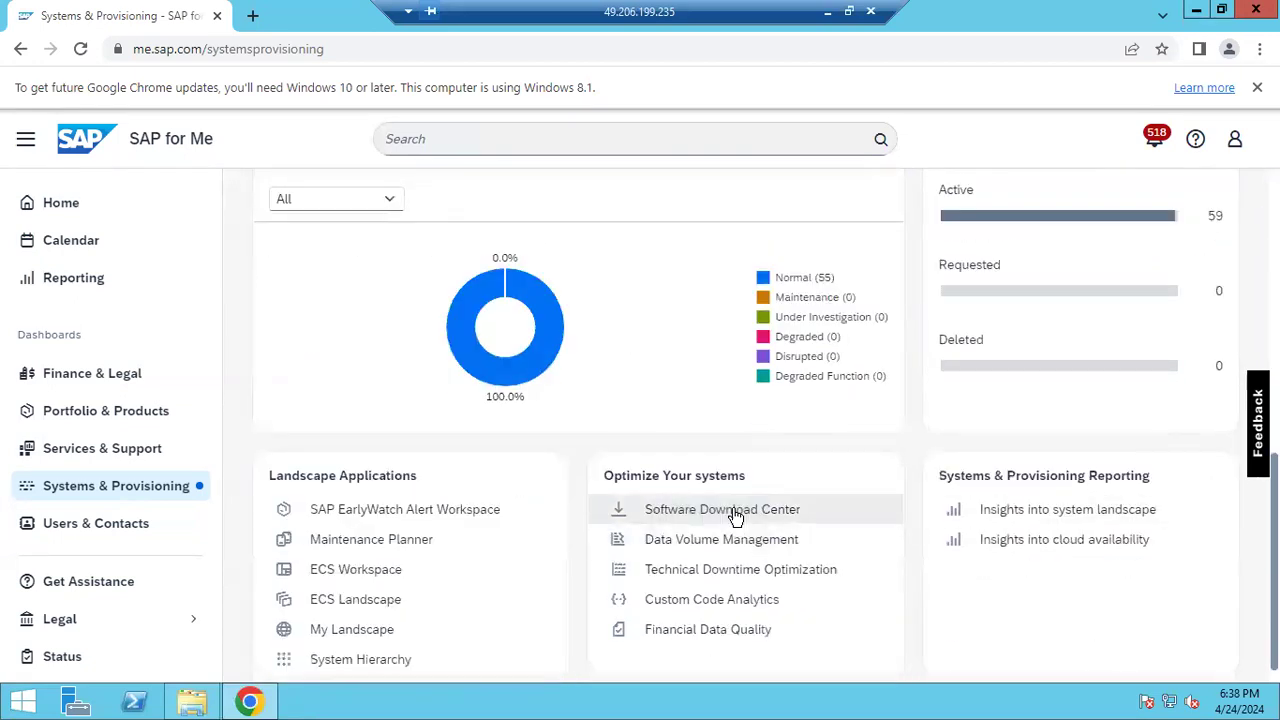
left_click(735, 512)
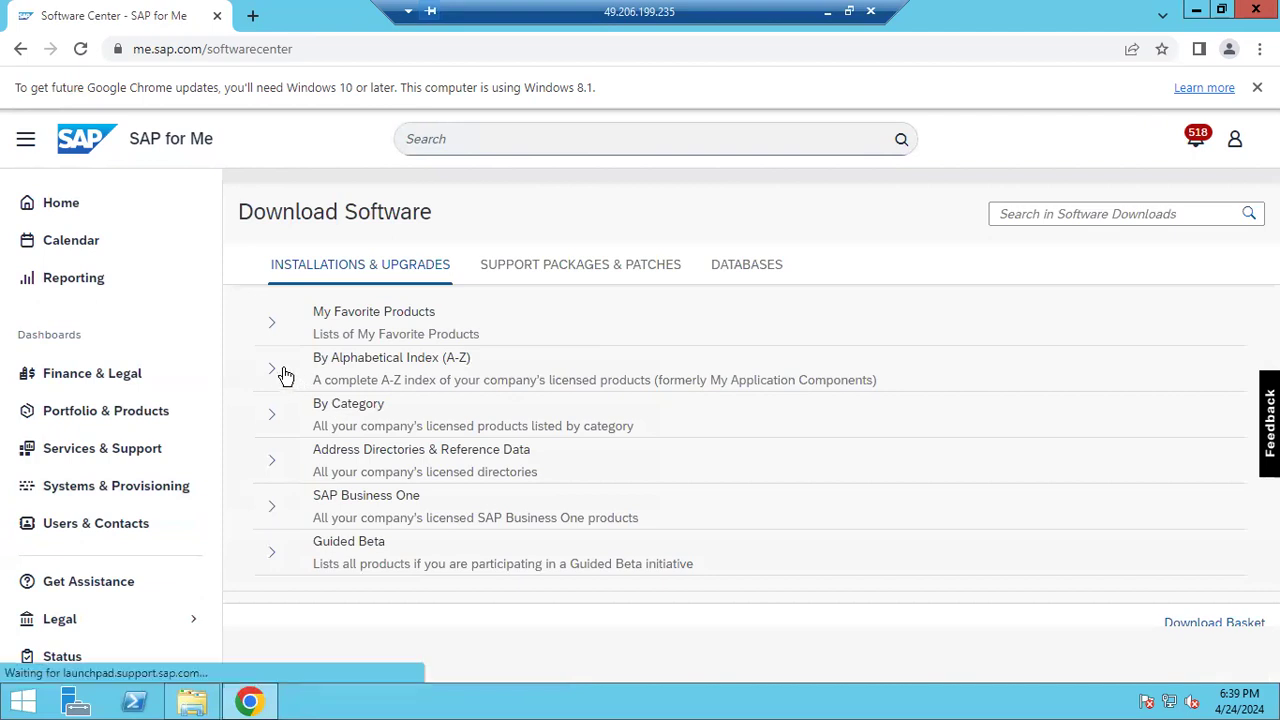
Expand the alphabetical (A-Z) product index and choose products starting with S
left_click(273, 370)
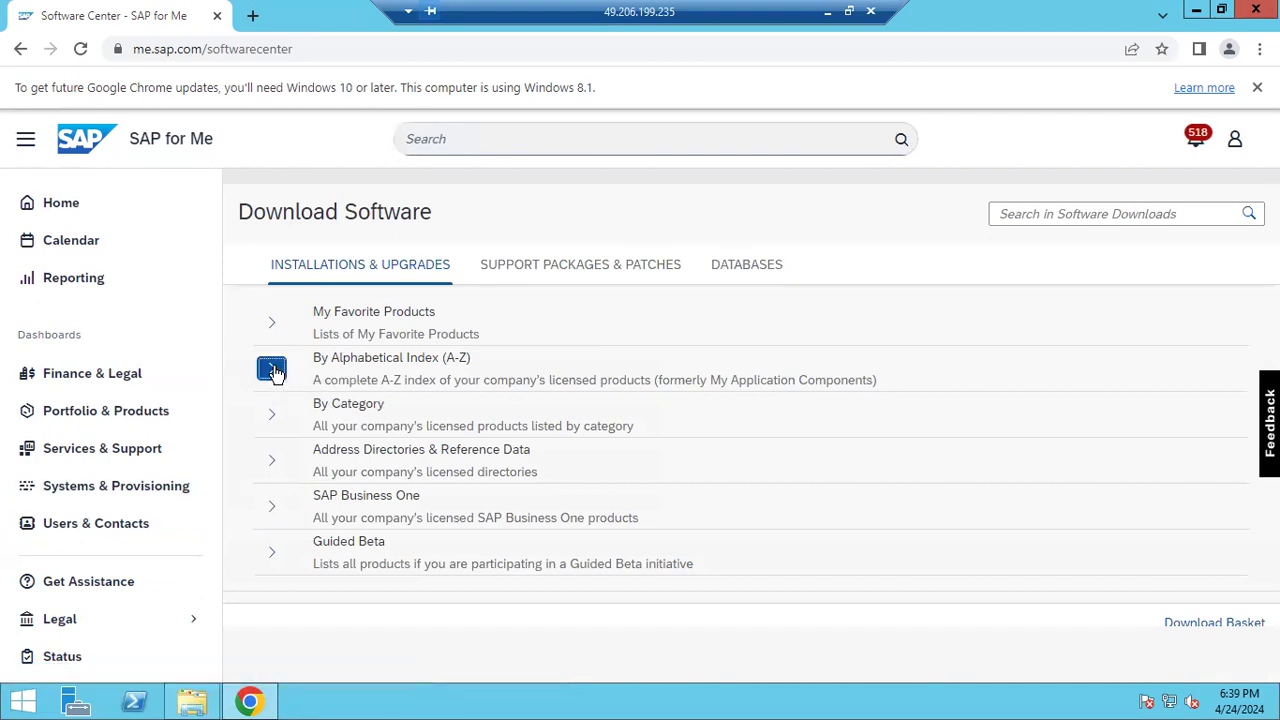
scroll(387, 490, "down", 3)
scroll(387, 490, "down", 8)
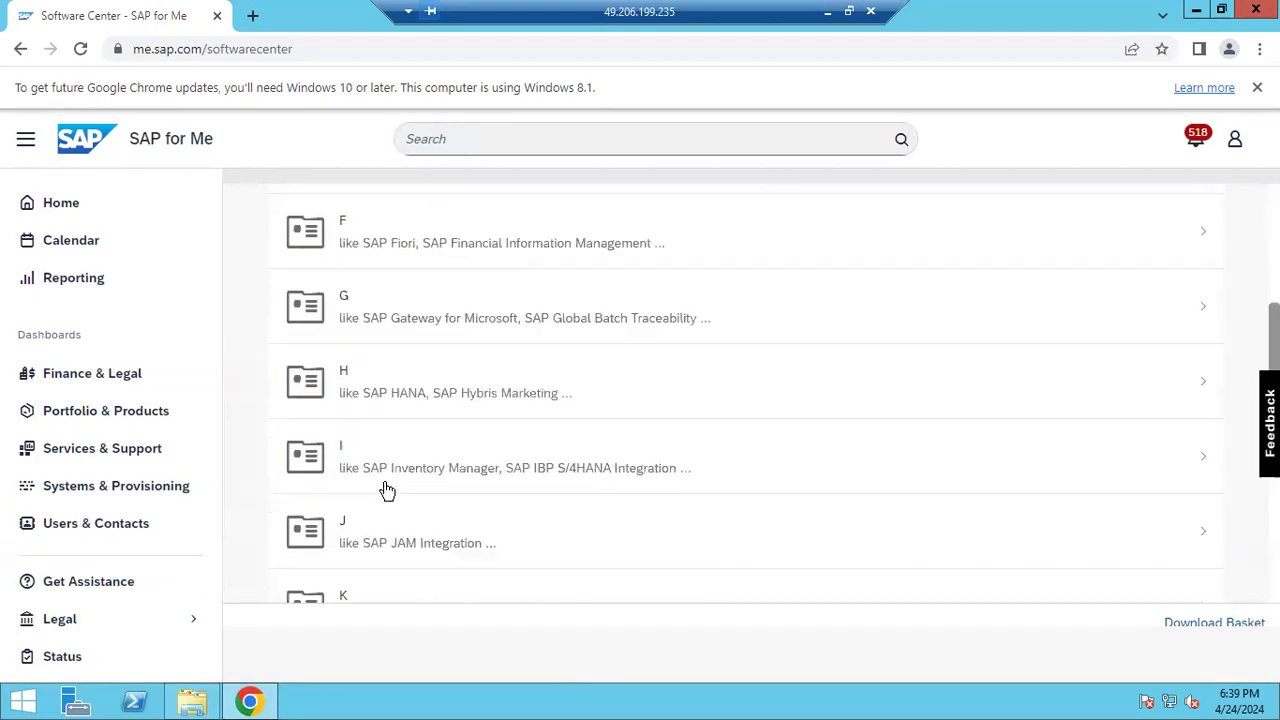
scroll(387, 490, "down", 3)
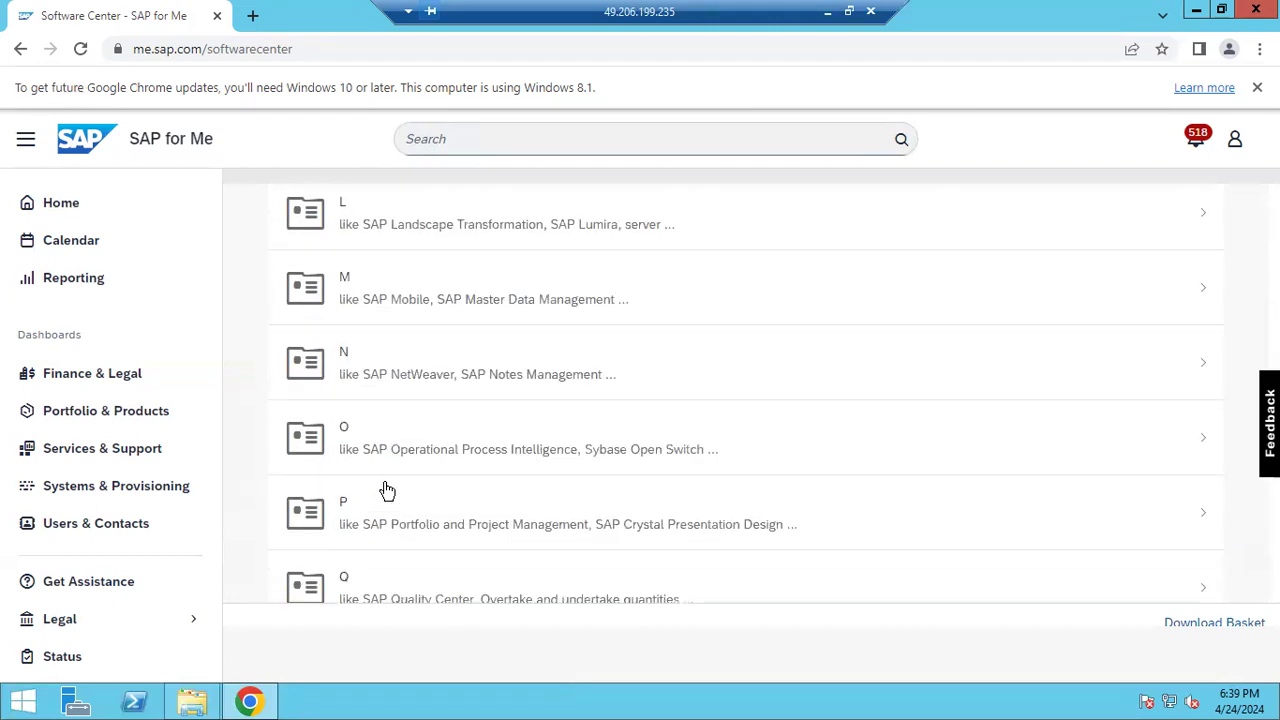
scroll(387, 490, "down", 1)
left_click(373, 470)
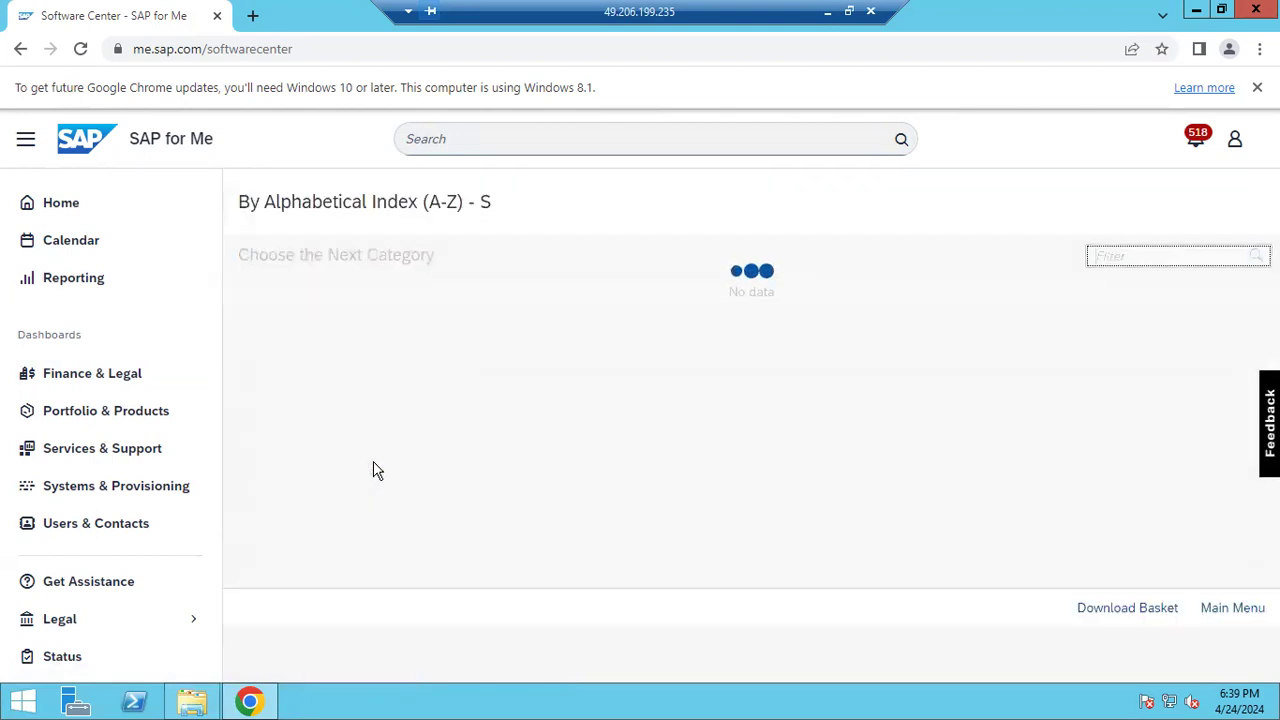
Open SL TOOLSET > SL TOOLSET 1.0 > INSTALLATION and scroll down to package 51054279_15
scroll(406, 440, "down", 5)
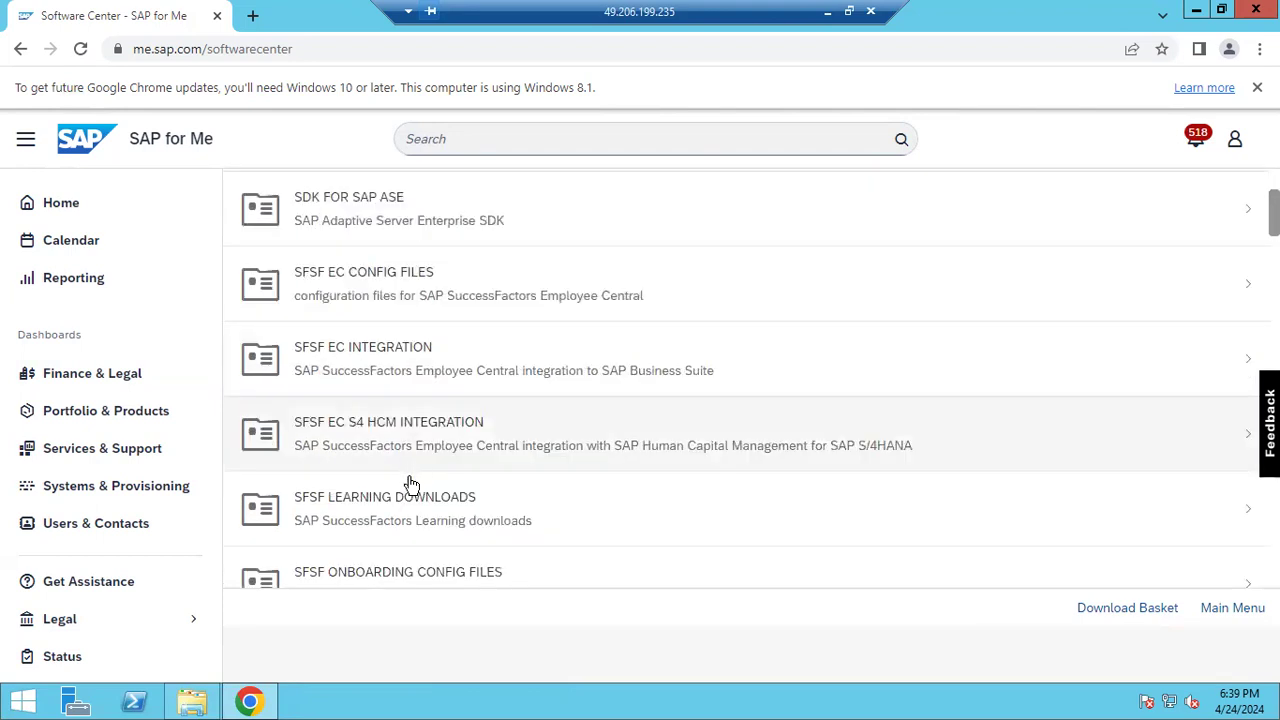
left_click(369, 374)
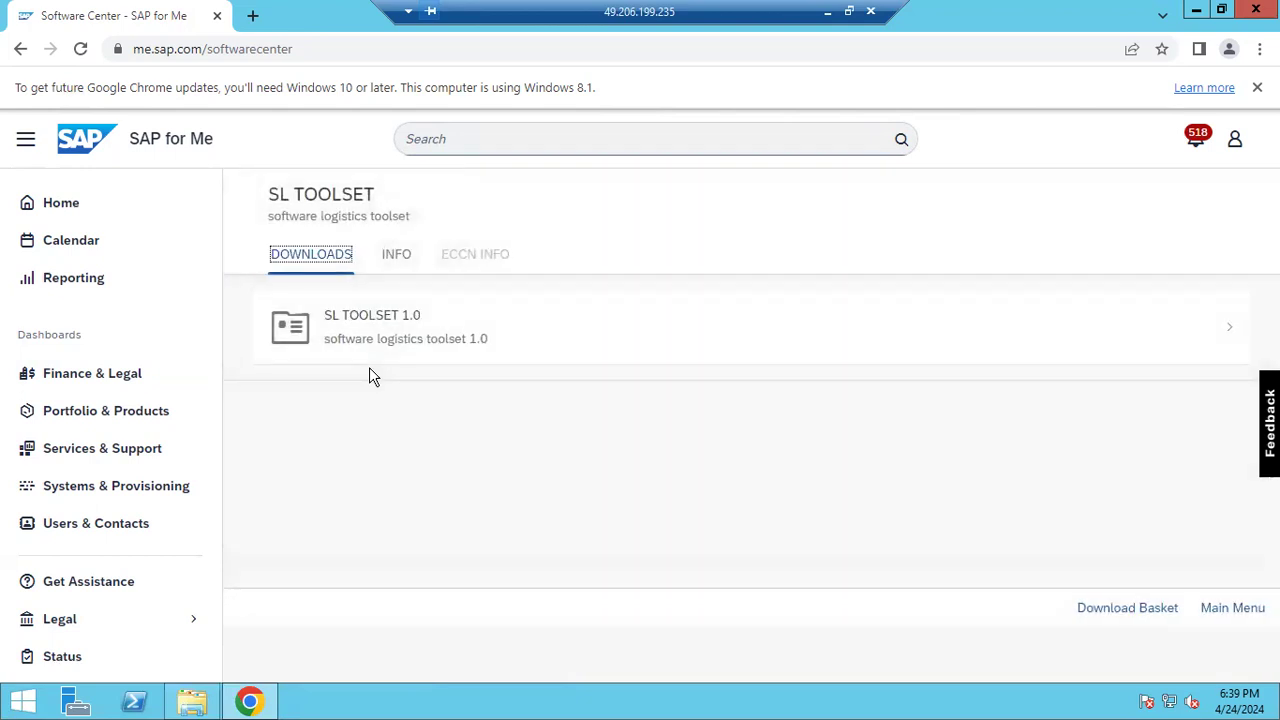
left_click(398, 330)
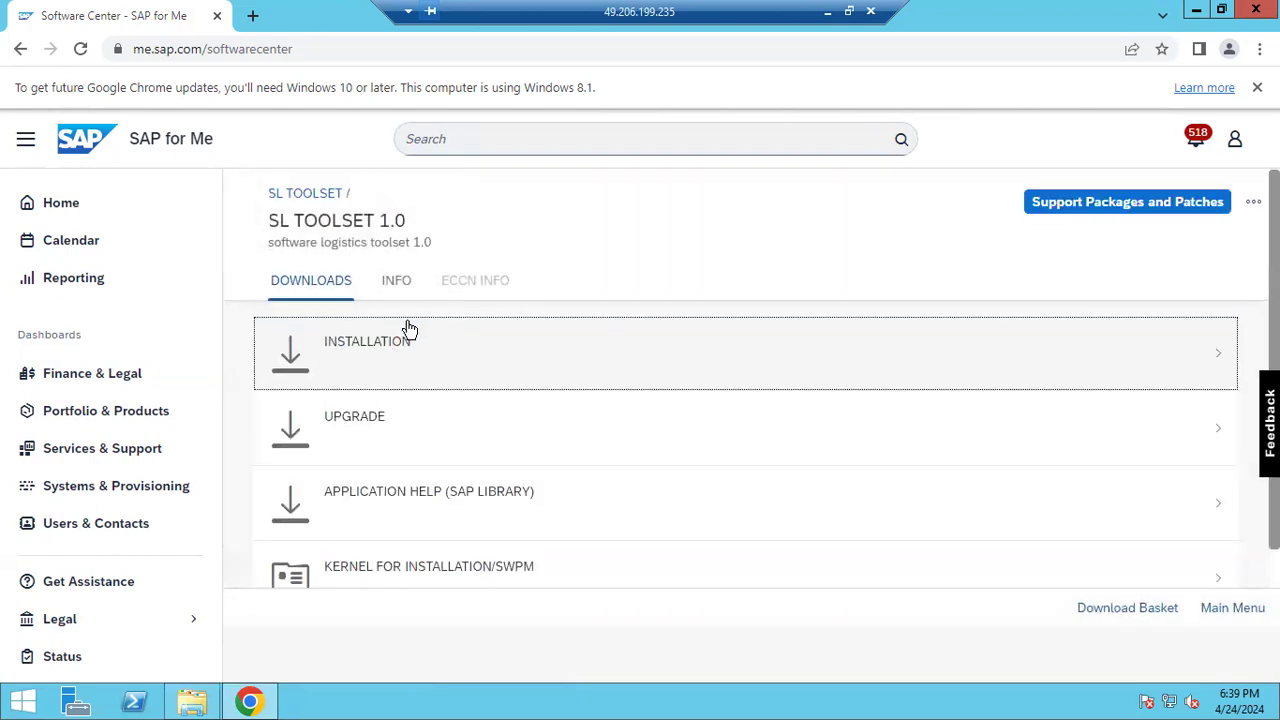
left_click(399, 356)
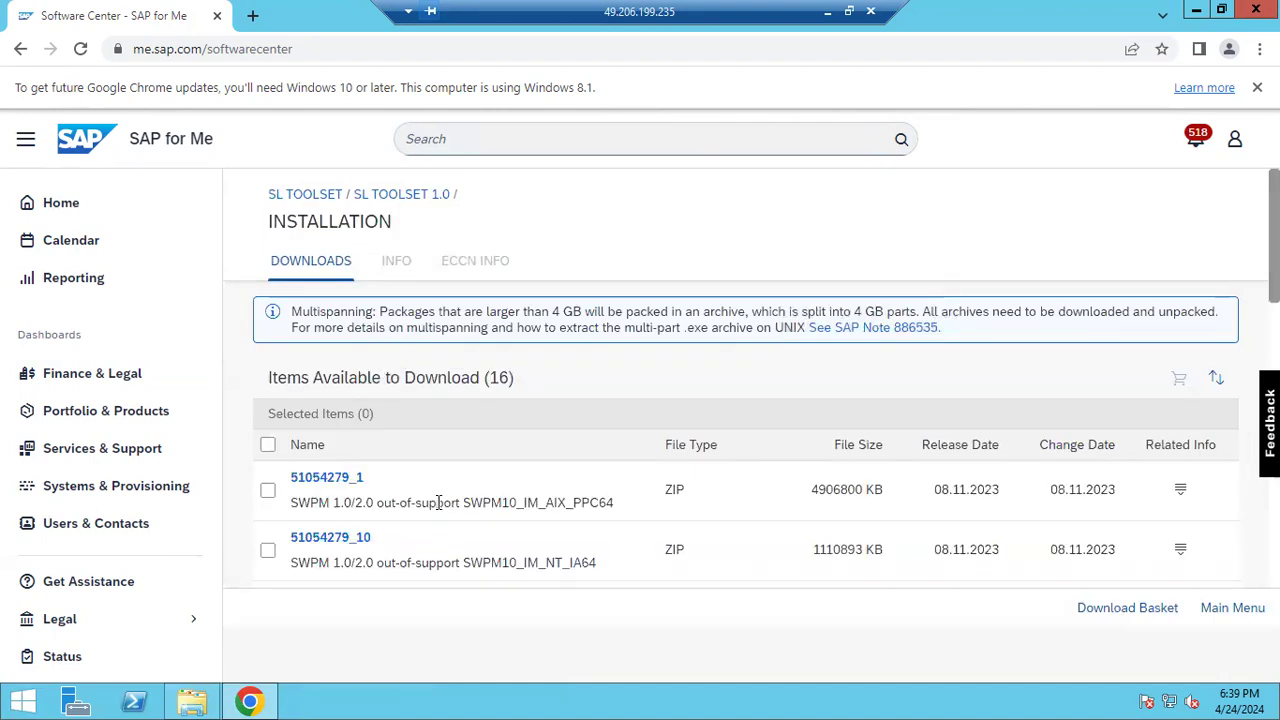
scroll(438, 502, "down", 2)
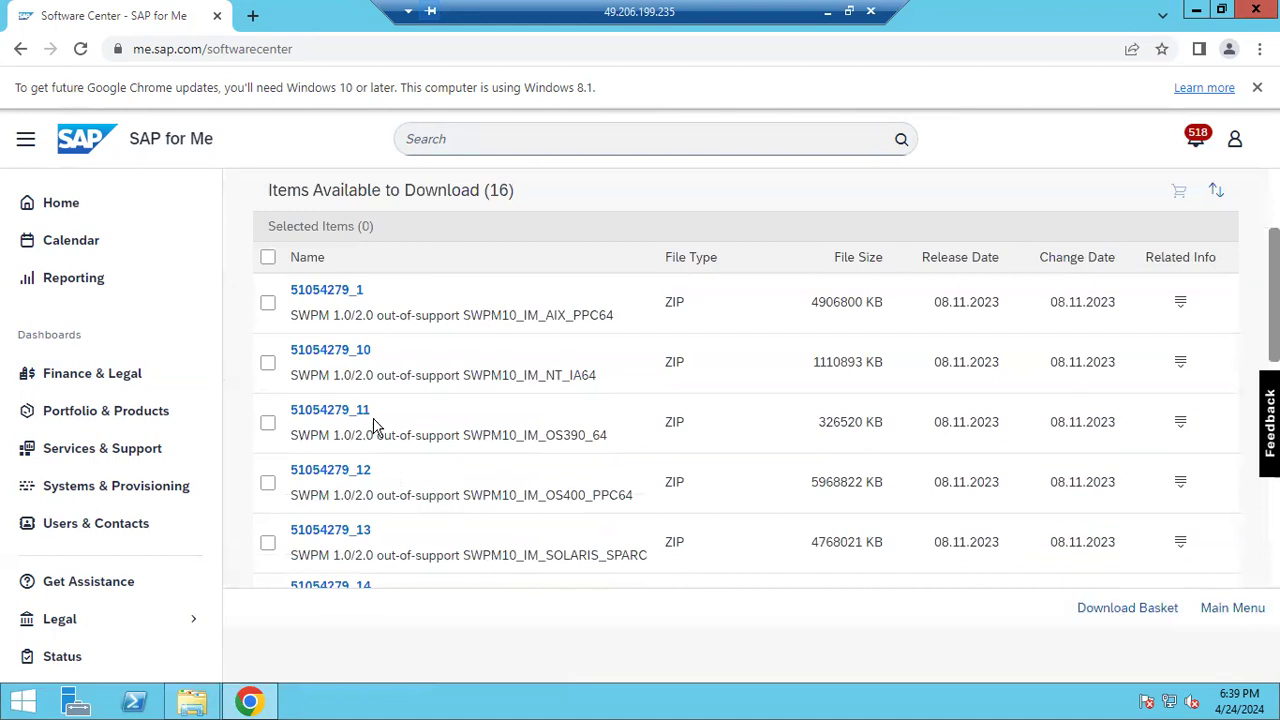
scroll(376, 428, "down", 1)
scroll(376, 428, "down", 1)
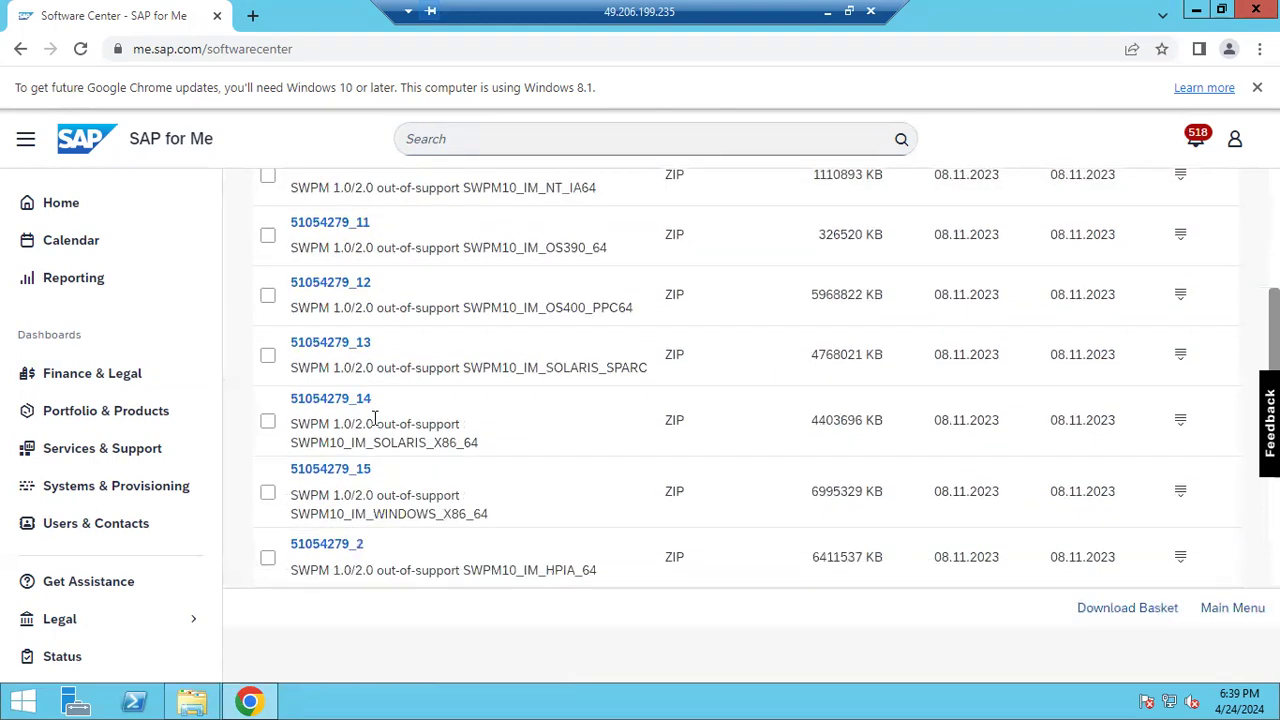
scroll(376, 420, "down", 1)
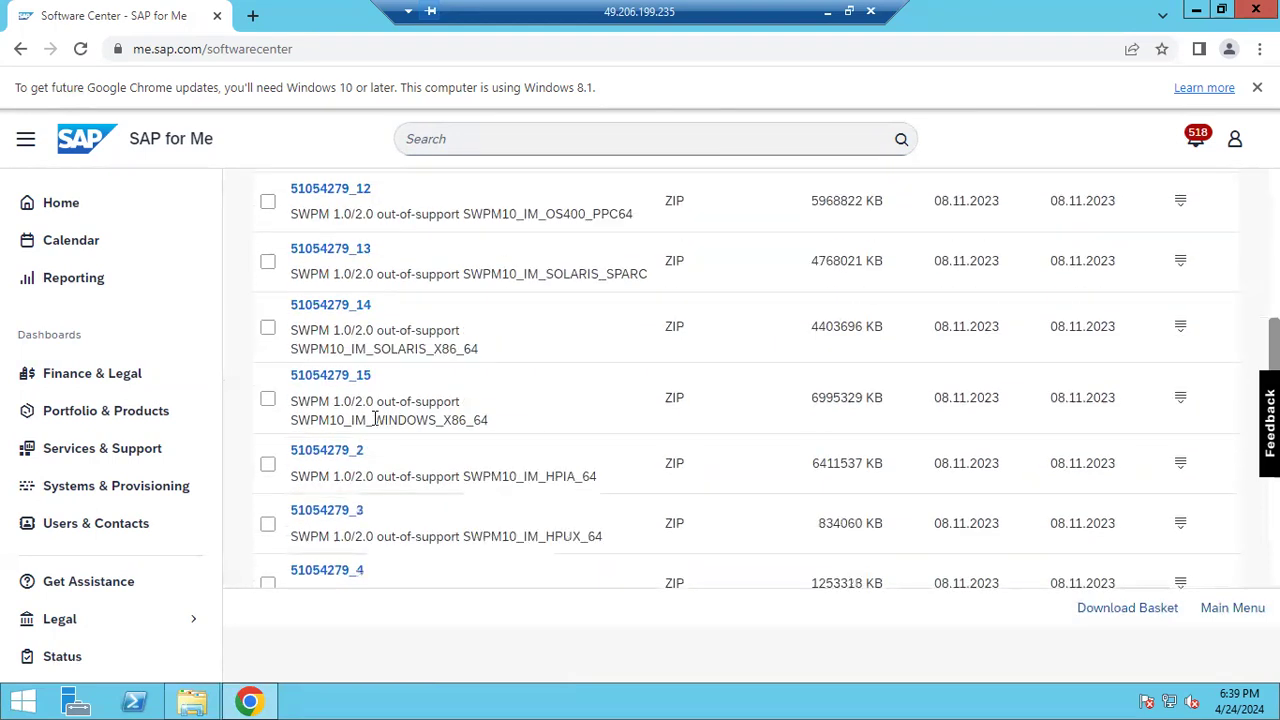
Download the SWPM package 51054279_15.ZIP and open a new blank browser tab
left_click(325, 377)
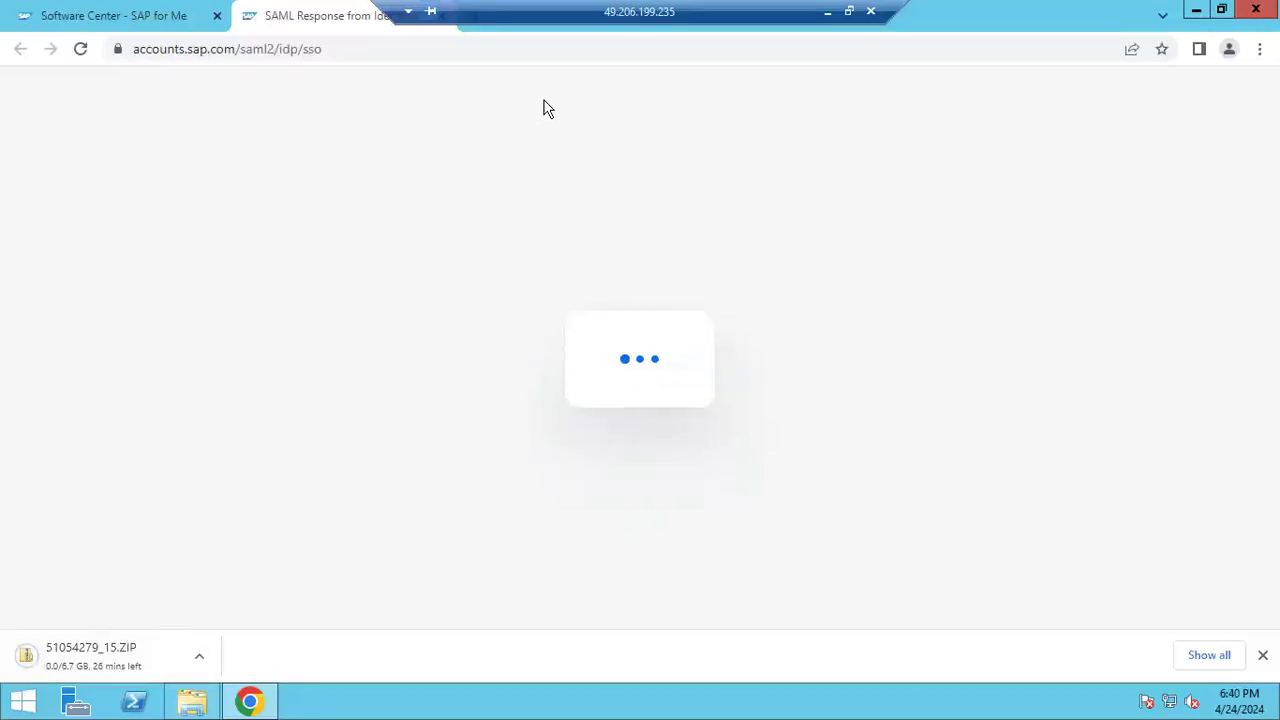
left_click_drag(687, 10, 949, 8)
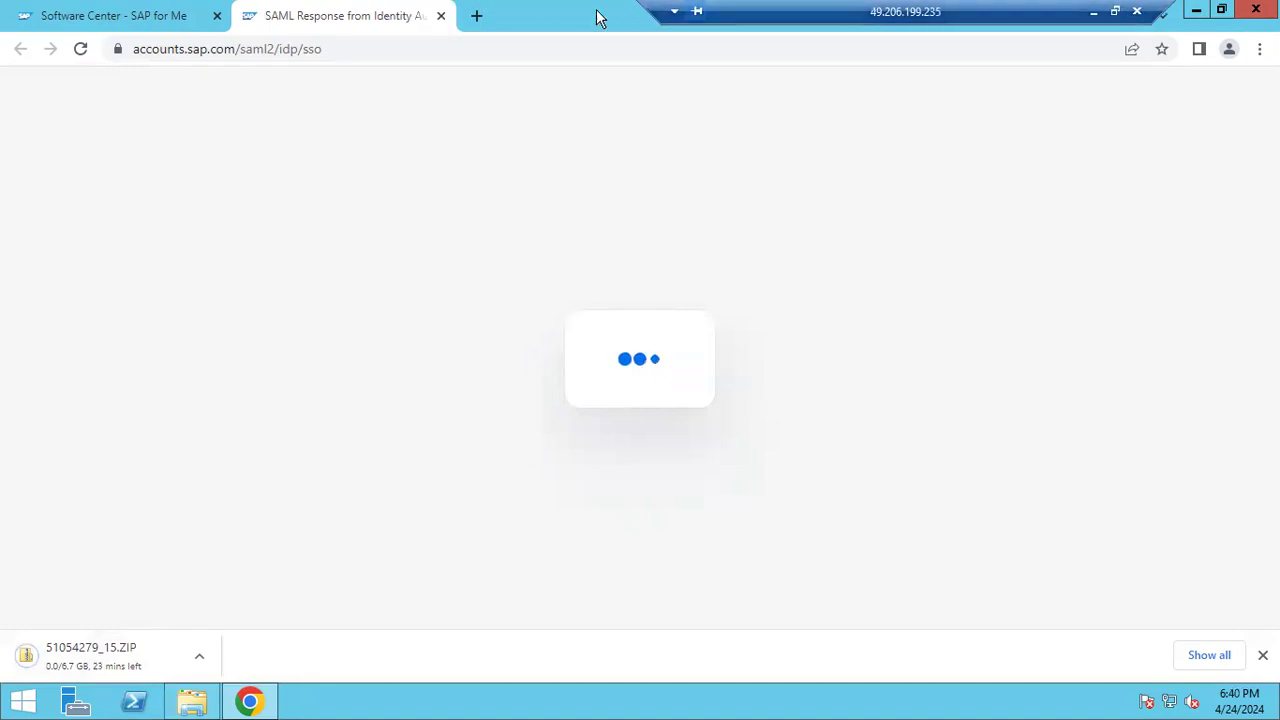
left_click(476, 15)
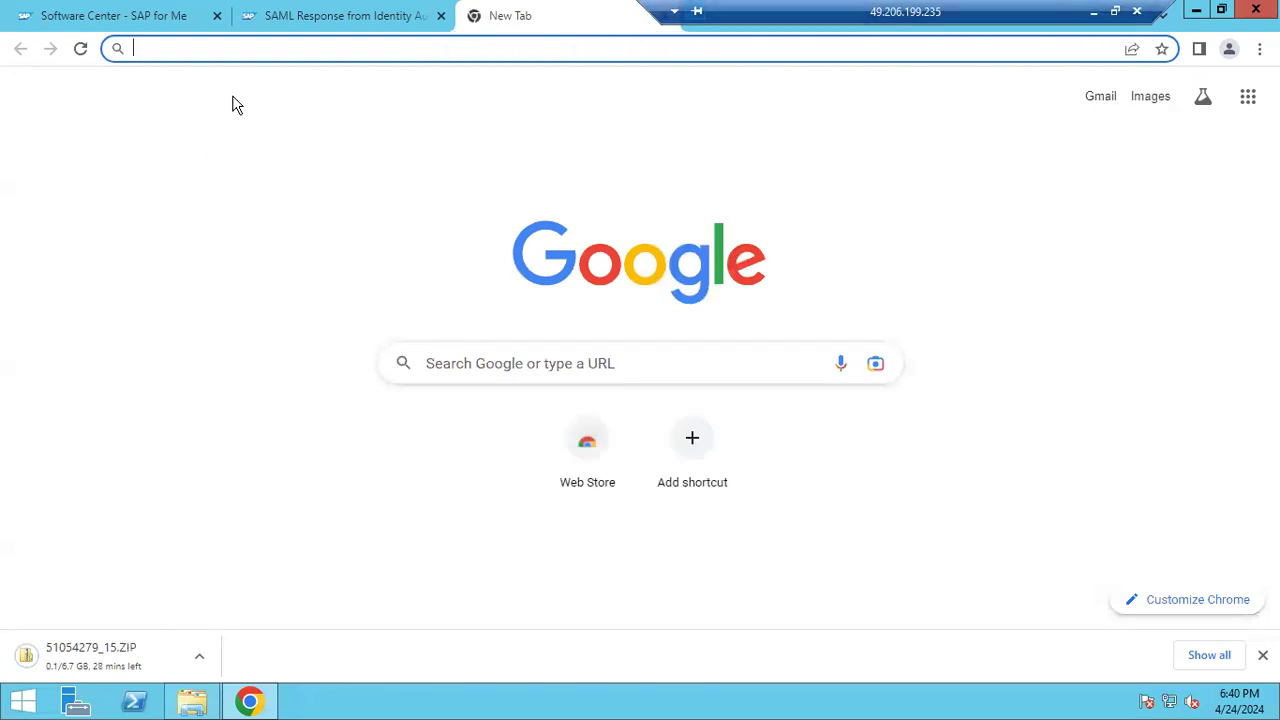
key("ctrl+shift+Tab")
In the Software Center tab, go back two pages to Download Software
left_click(115, 17)
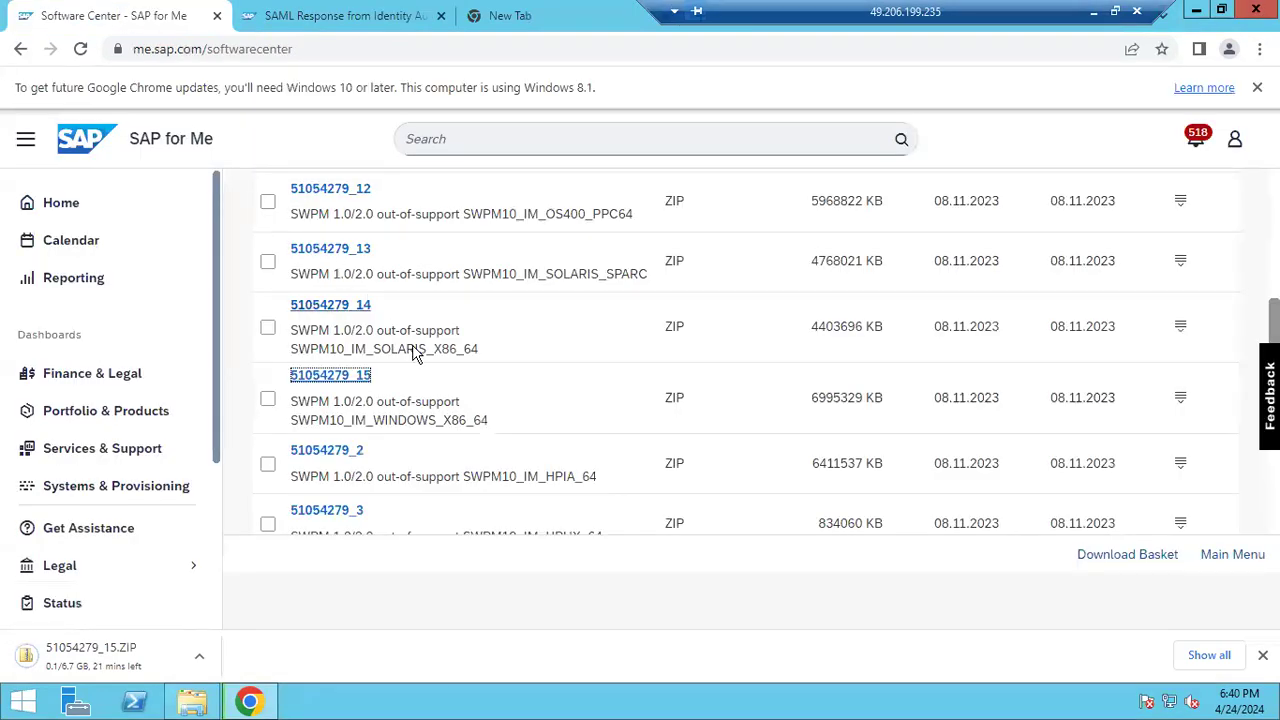
scroll(416, 352, "up", 4)
scroll(420, 350, "up", 2)
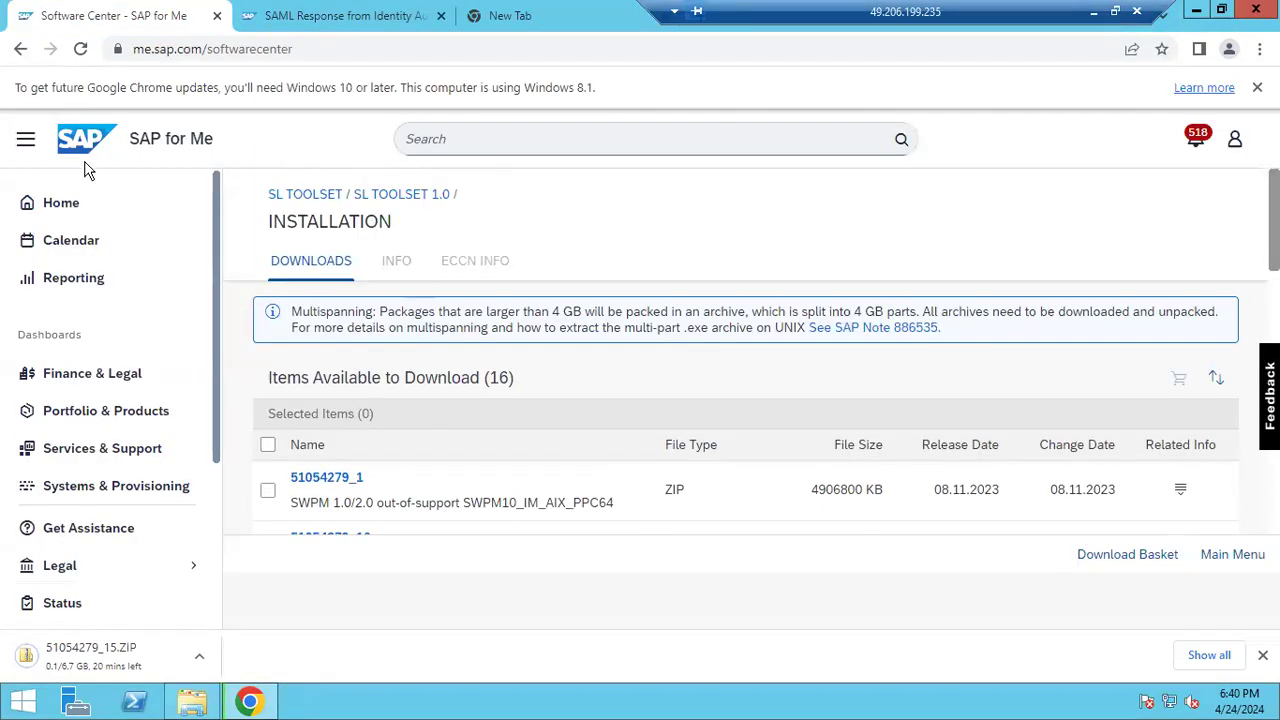
left_click(21, 58)
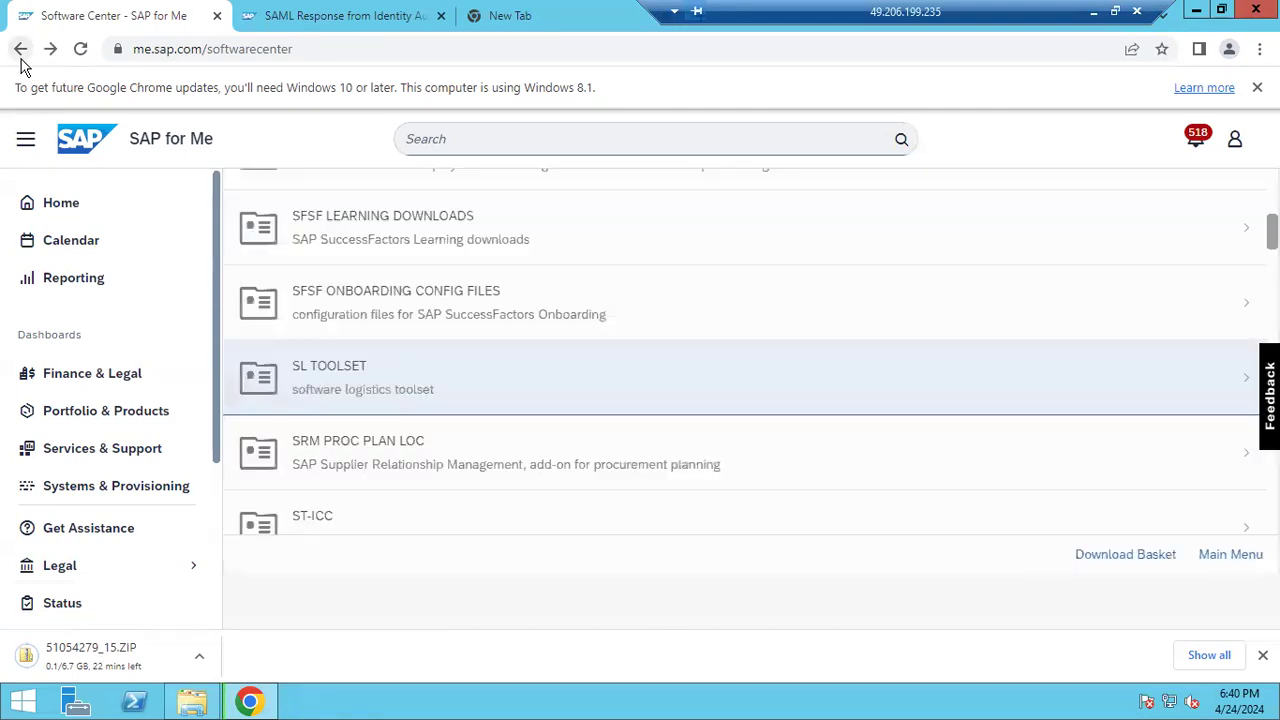
left_click(21, 52)
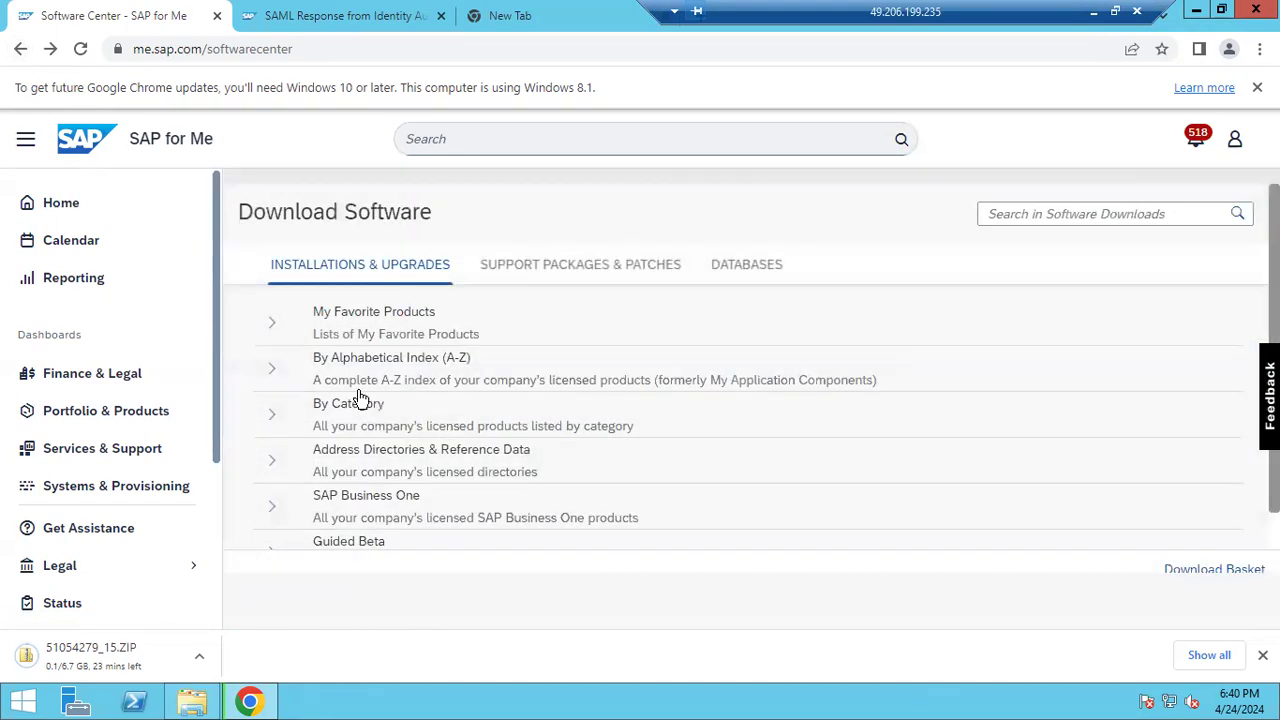
Expand the alphabetical (A-Z) product index again and scroll through it
left_click(272, 370)
scroll(427, 470, "down", 2)
scroll(400, 508, "down", 1)
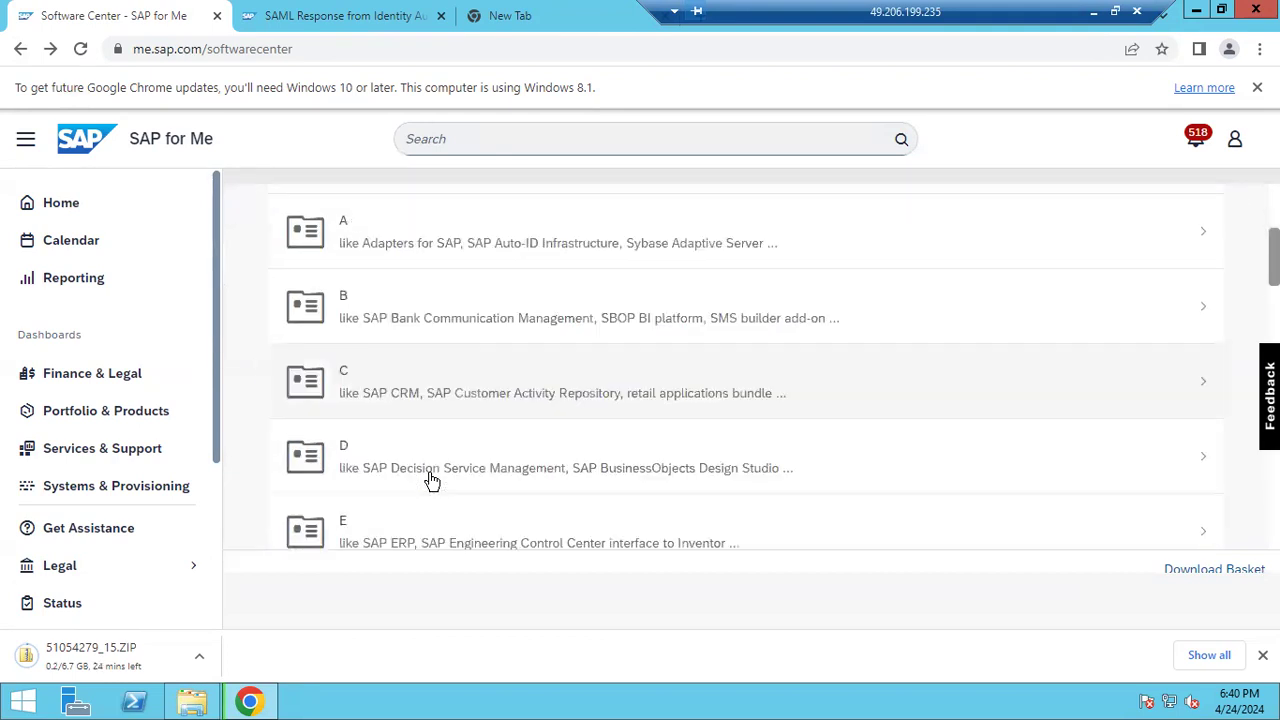
scroll(388, 530, "down", 5)
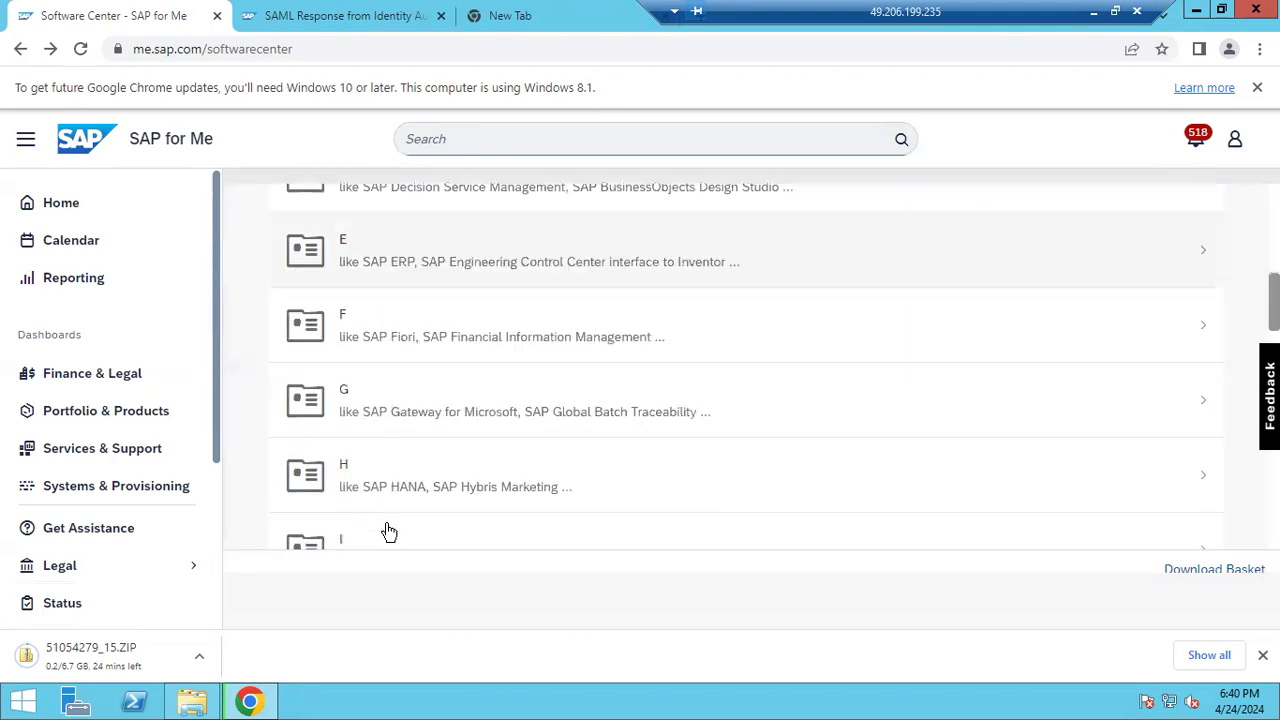
scroll(388, 530, "down", 2)
scroll(387, 512, "down", 4)
scroll(390, 510, "down", 6)
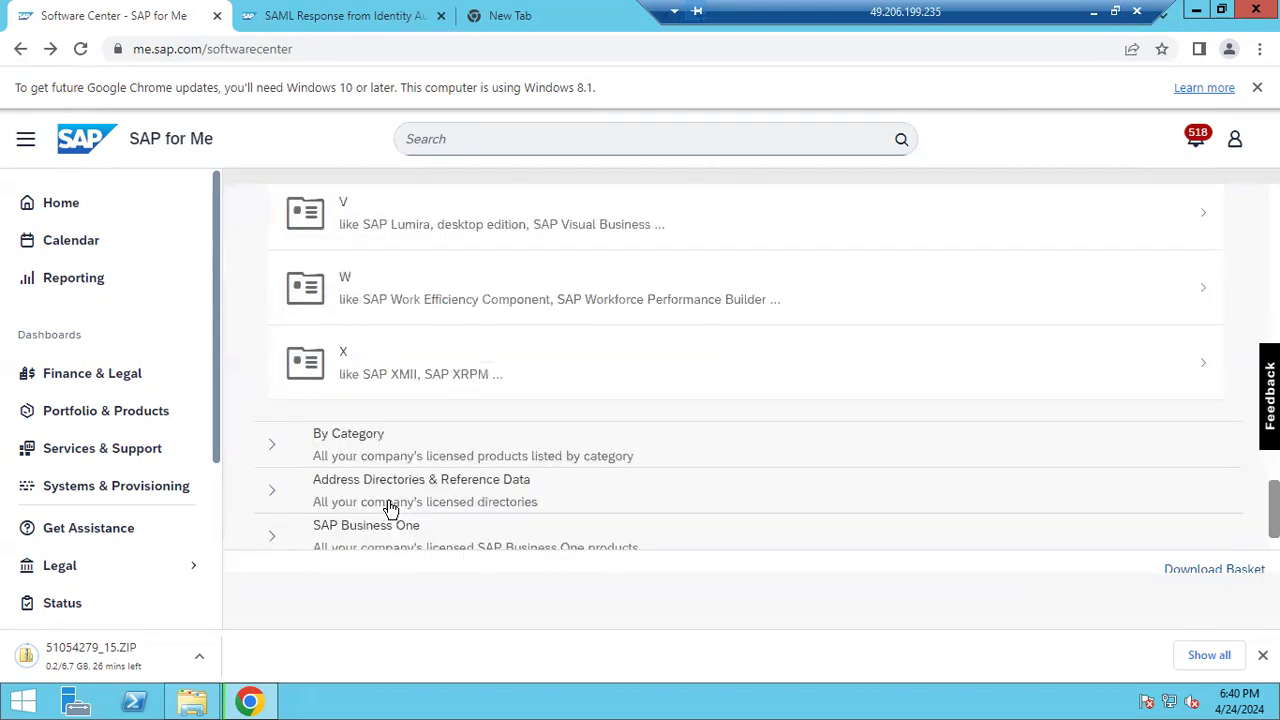
scroll(390, 510, "up", 15)
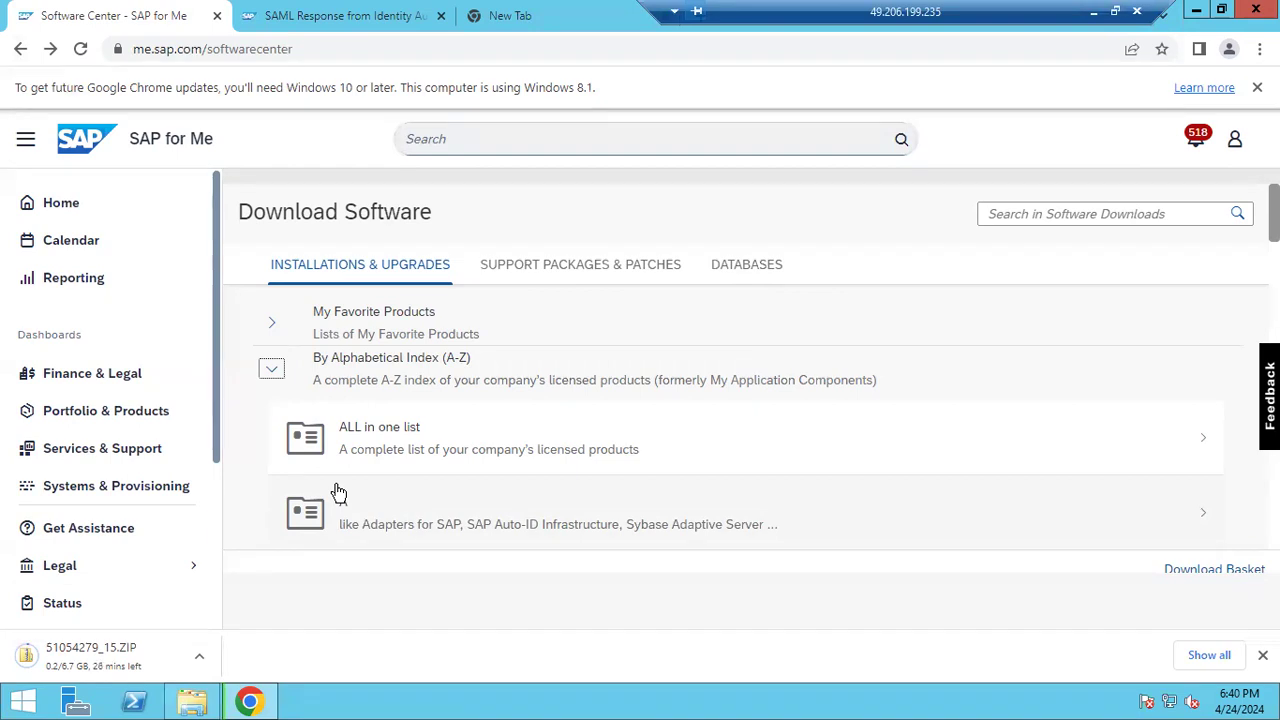
Search Google for 'drive' and open the Google Drive sign-in page's email field
left_click(503, 16)
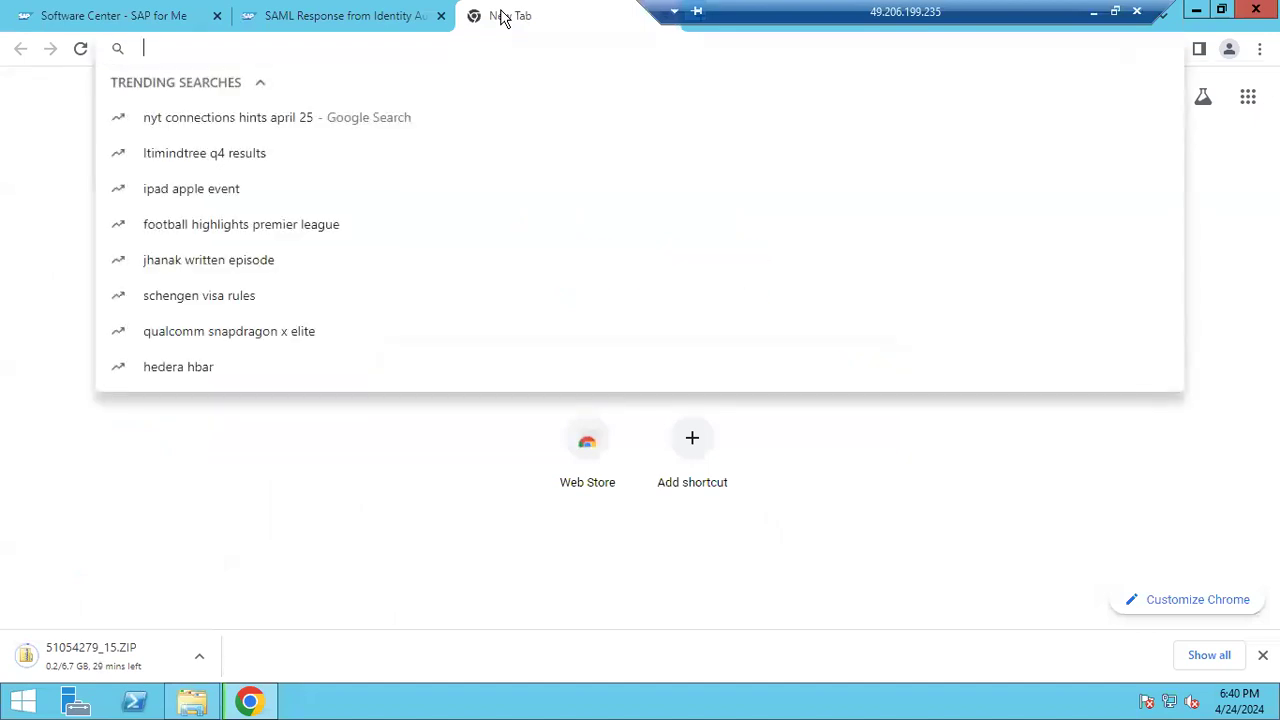
type("drive")
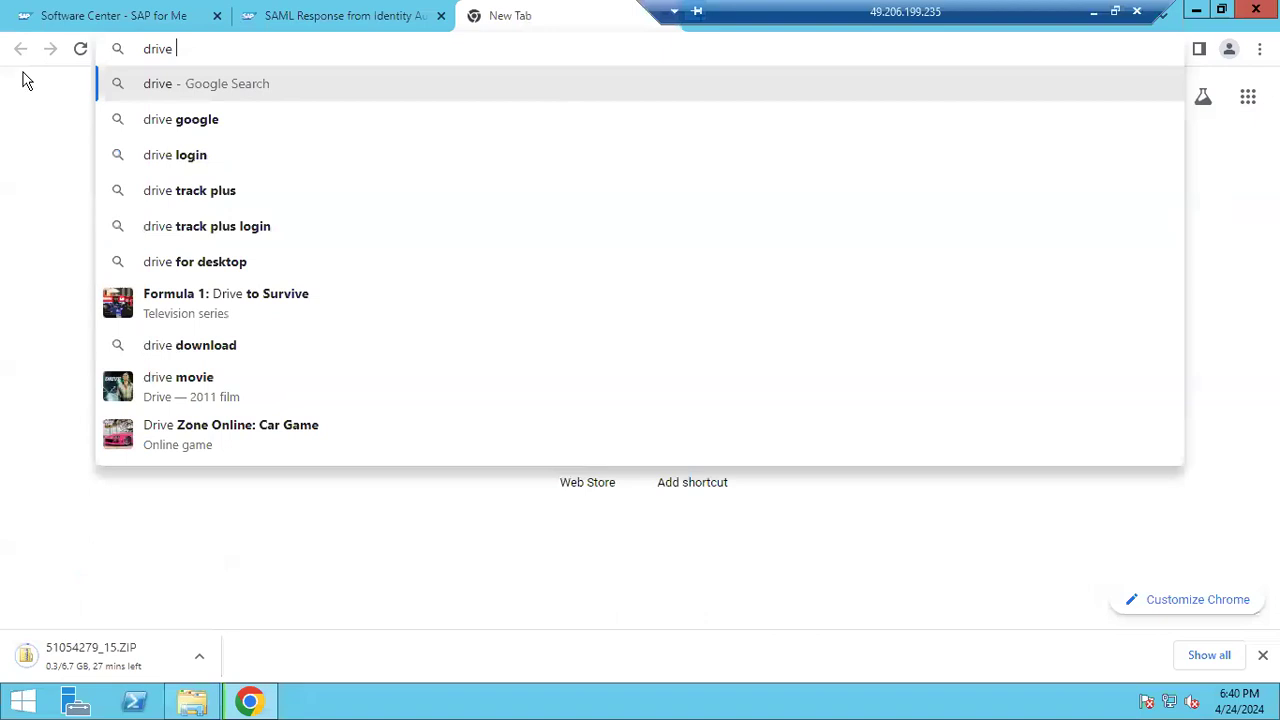
left_click(165, 125)
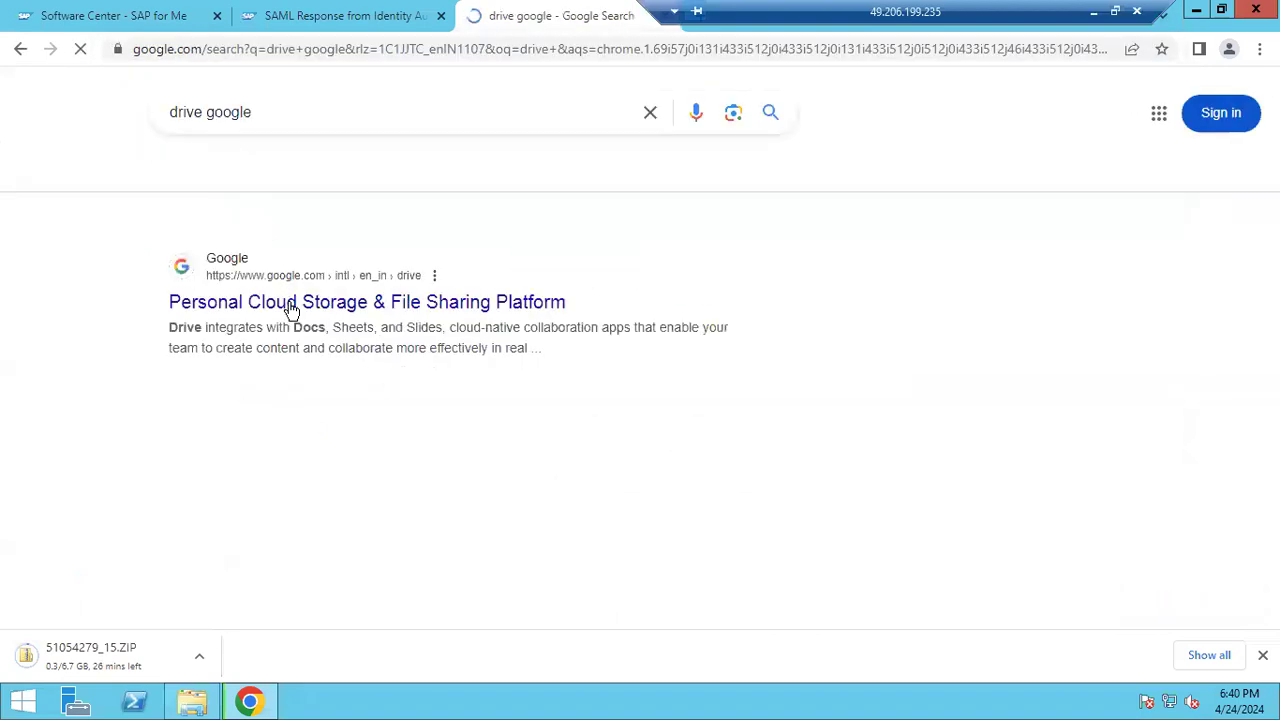
left_click(226, 302)
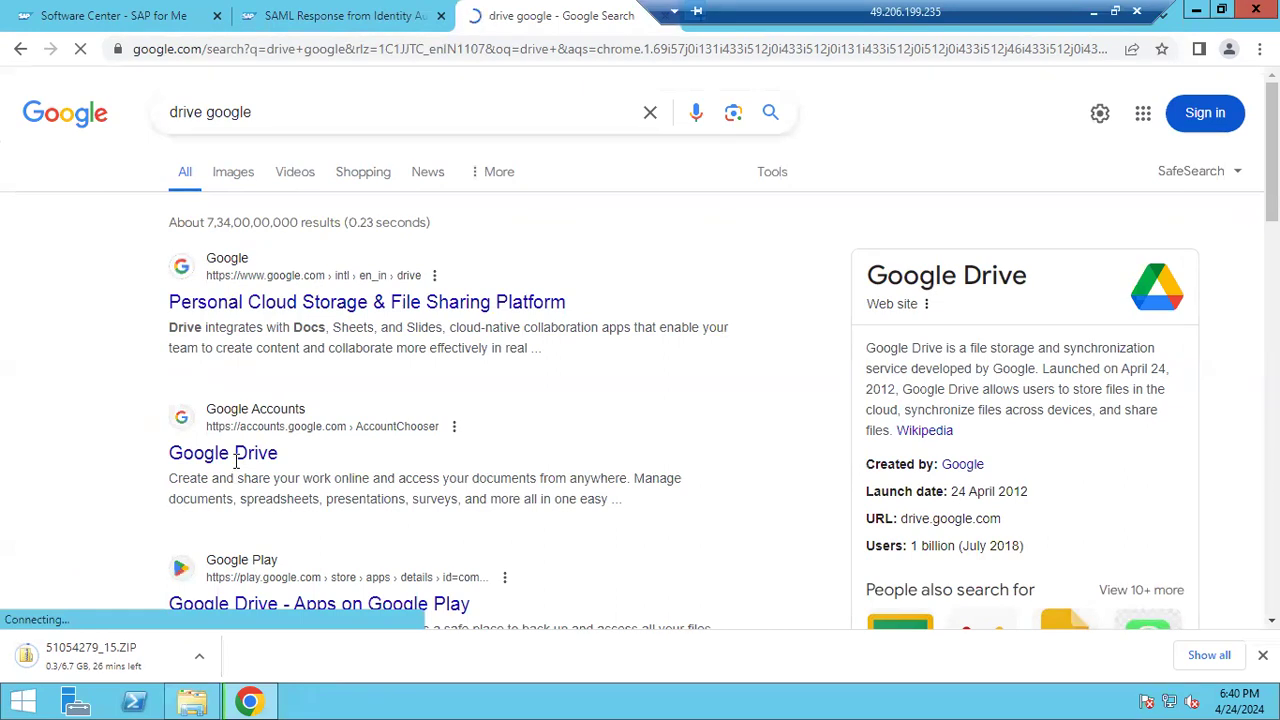
scroll(262, 455, "down", 4)
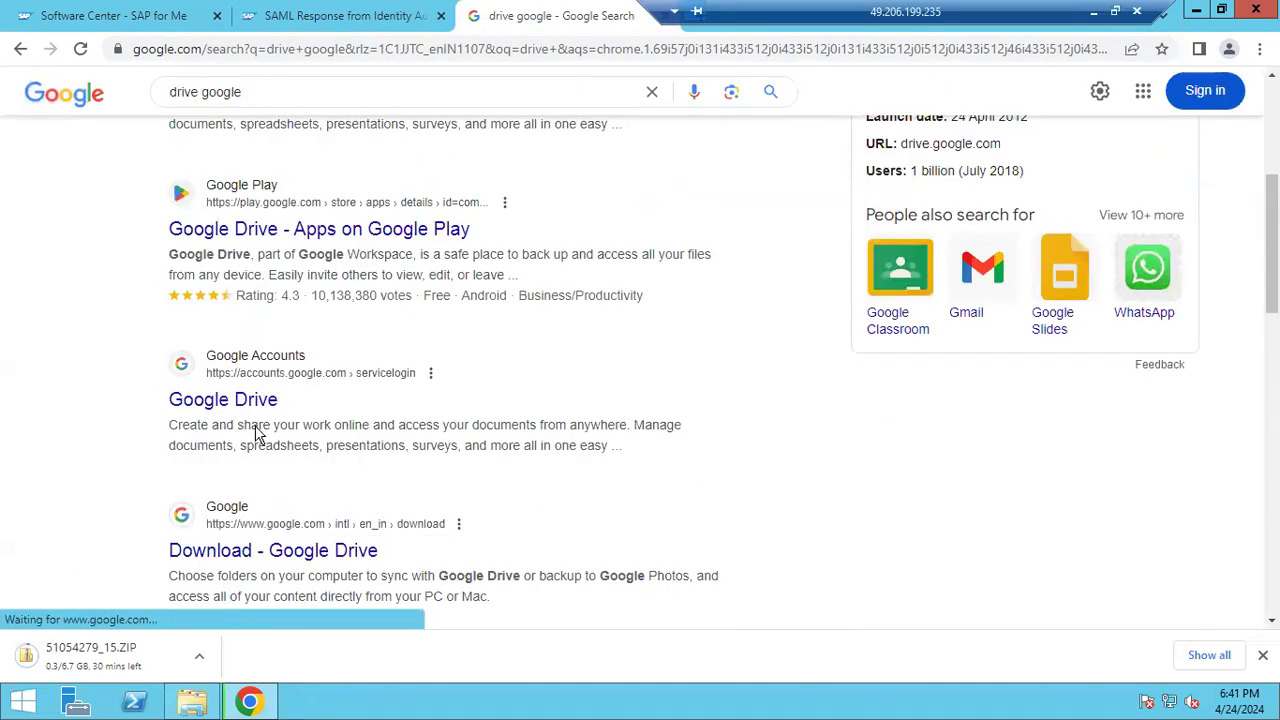
left_click(250, 404)
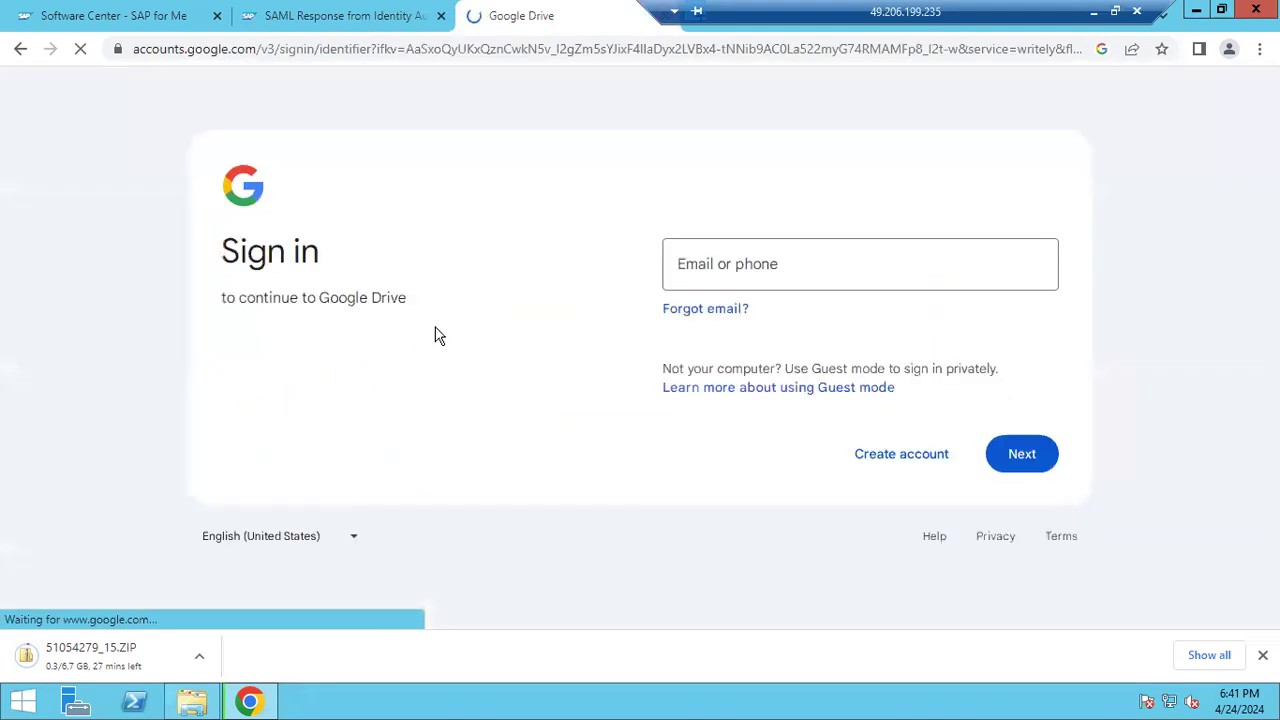
left_click(808, 251)
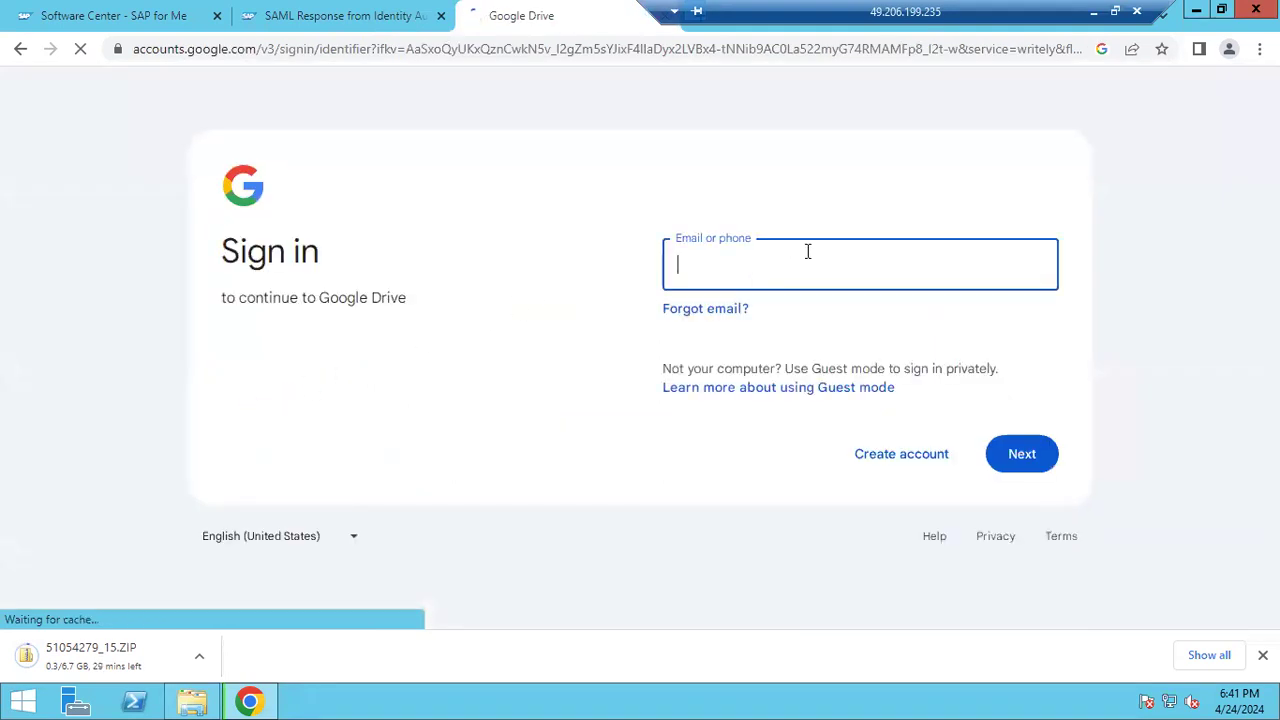
In the local browser, open Google Drive in a new tab and browse My Drive
left_click(1095, 13)
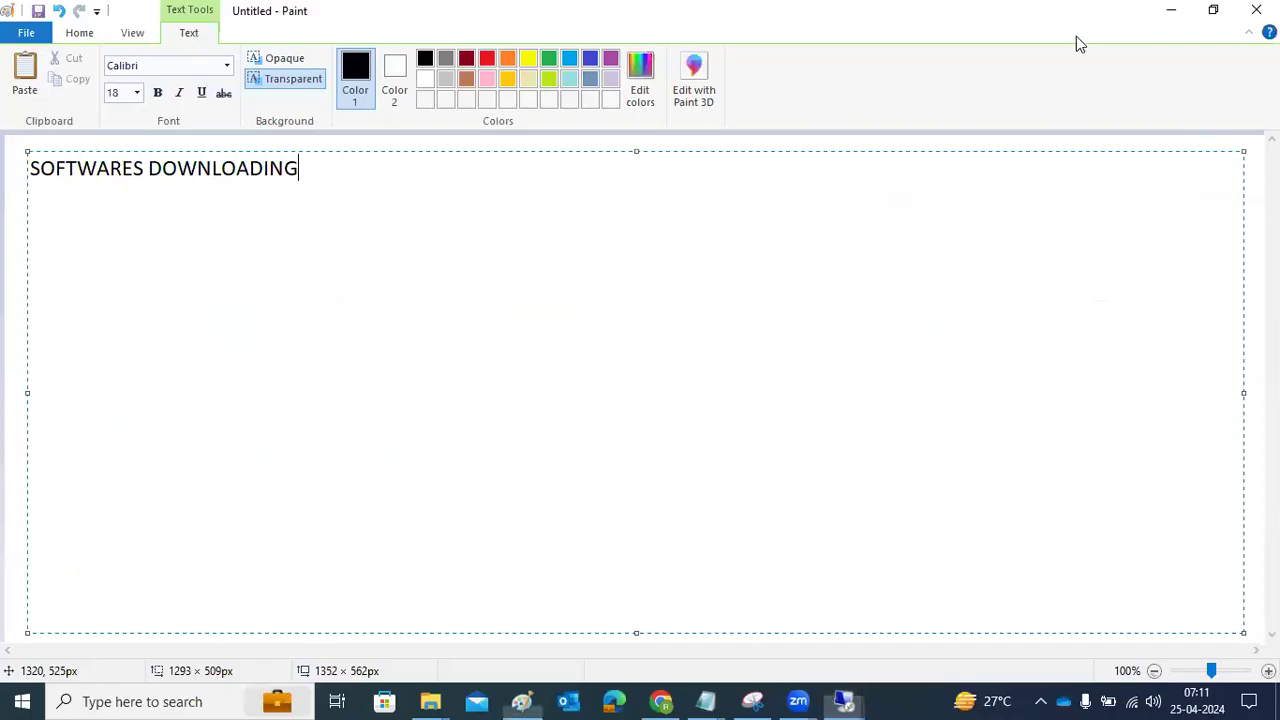
left_click(660, 701)
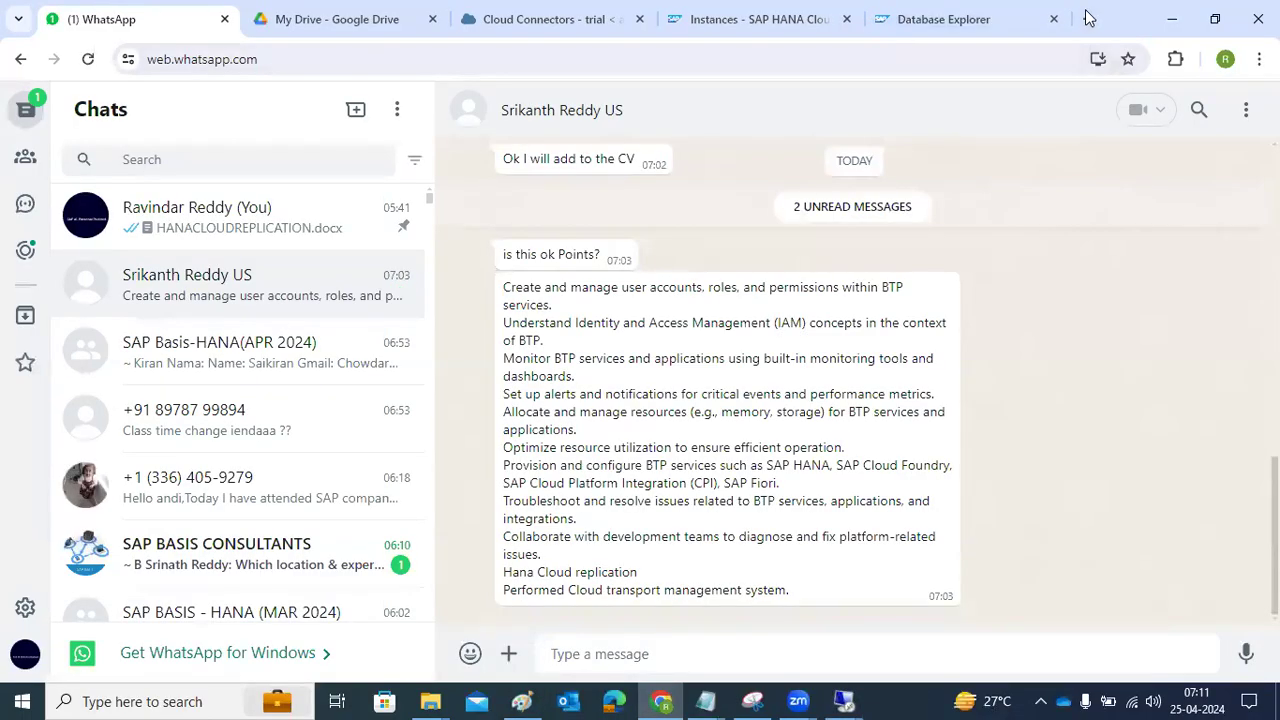
left_click(1087, 19)
type("drive")
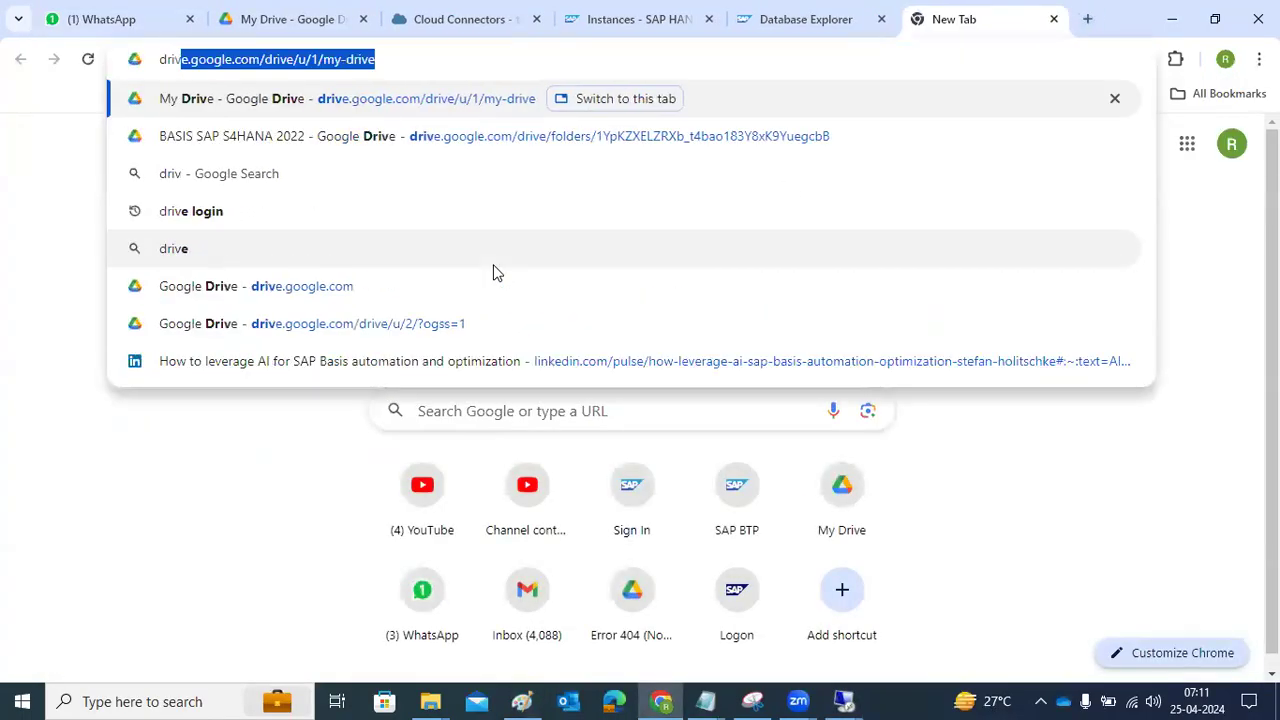
left_click(258, 107)
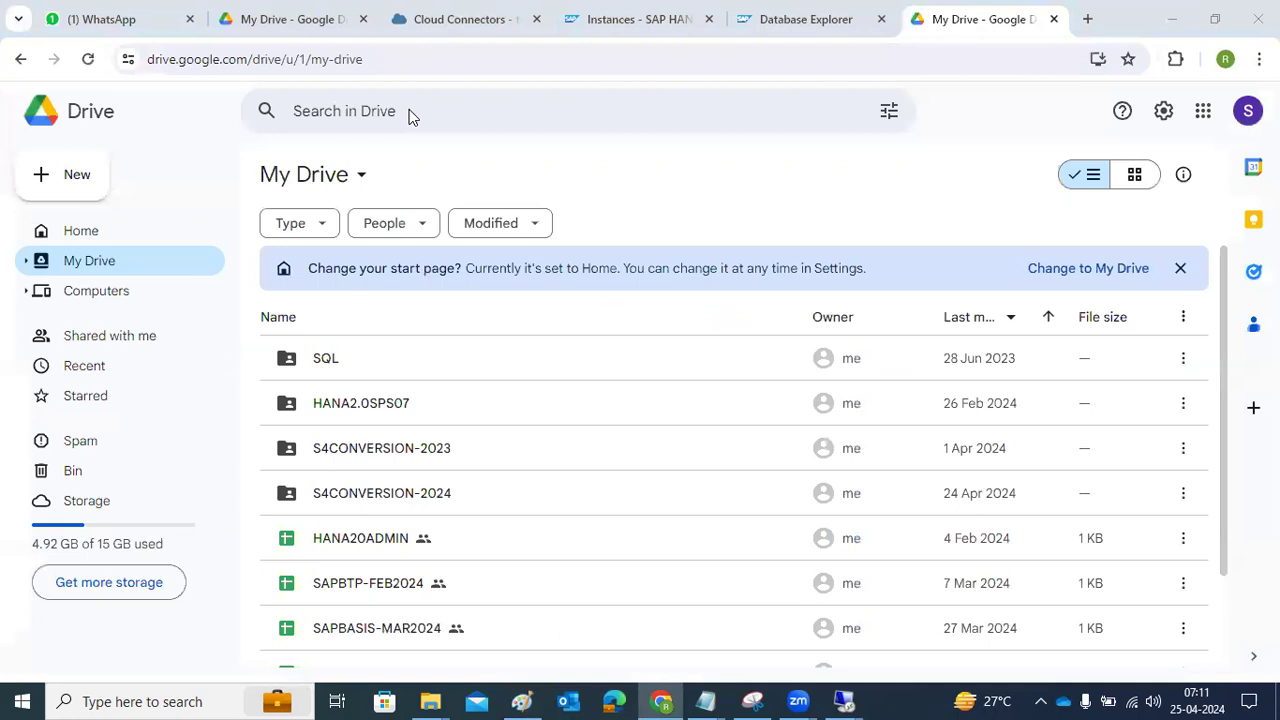
double_click(324, 360)
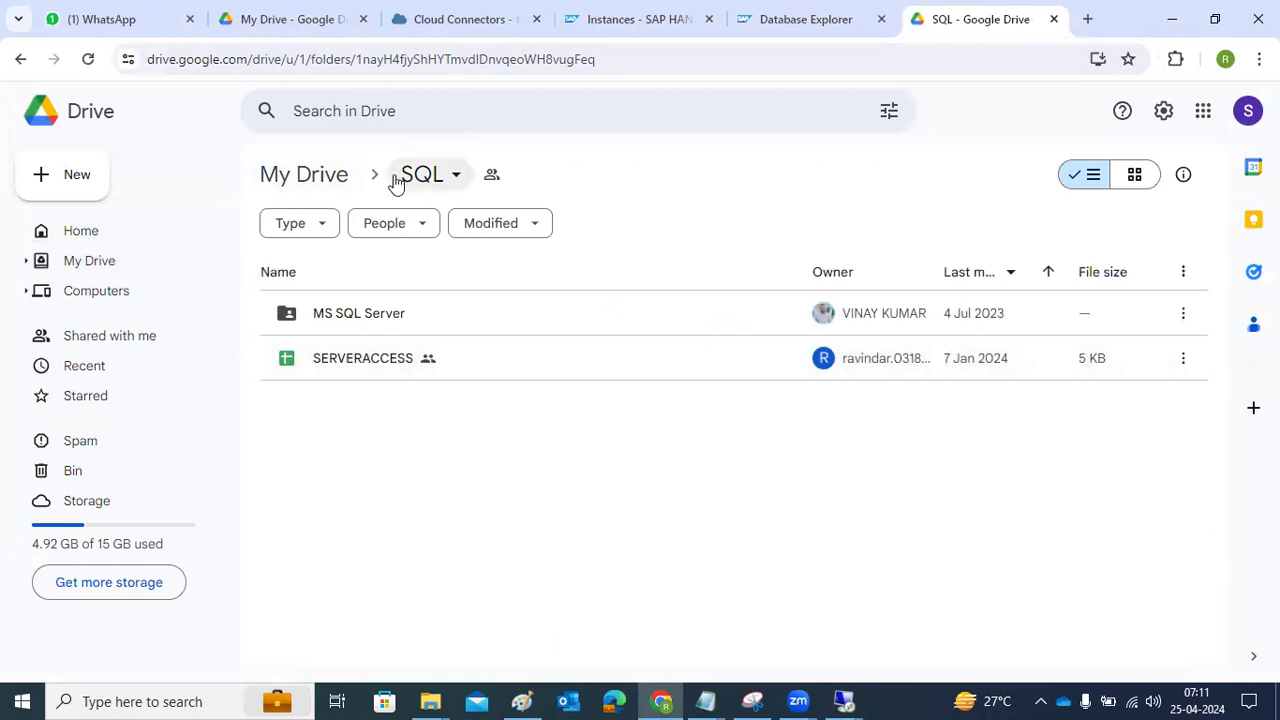
left_click(331, 177)
scroll(465, 465, "down", 2)
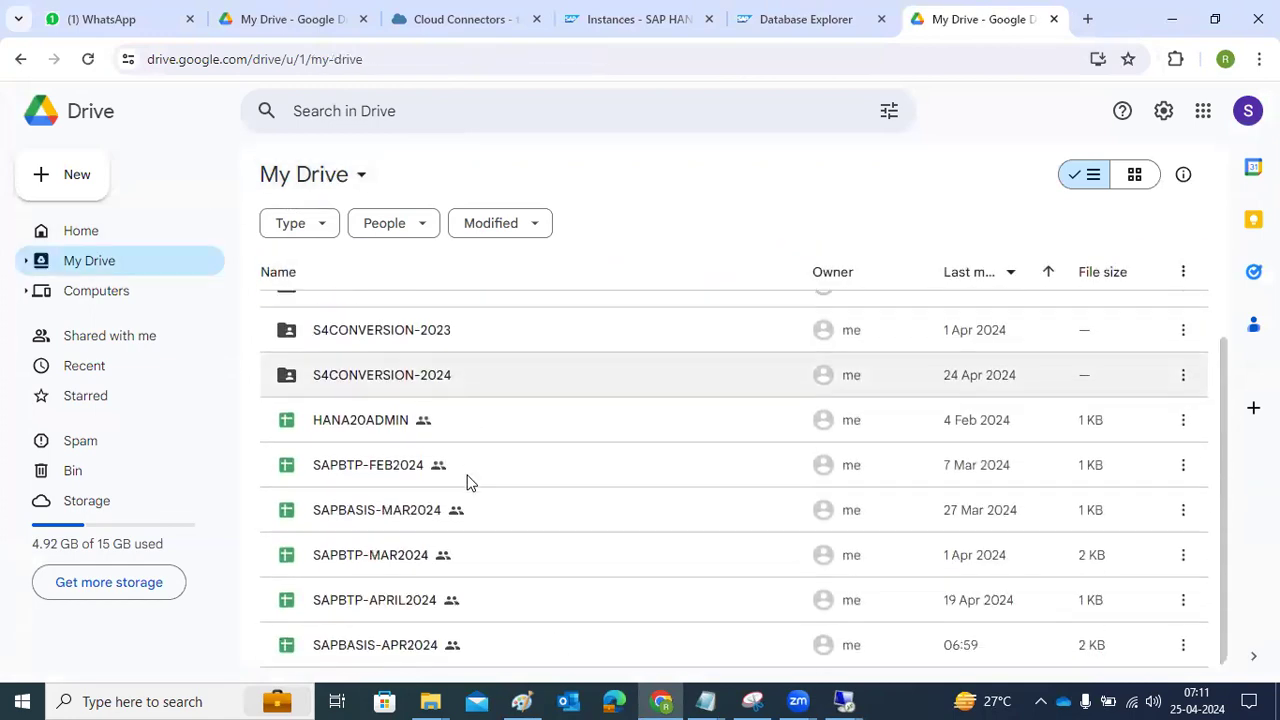
scroll(478, 471, "up", 3)
Switch to the second Google account, open SAPNW7.5-SOFTWARES and copy its web address
left_click(1248, 111)
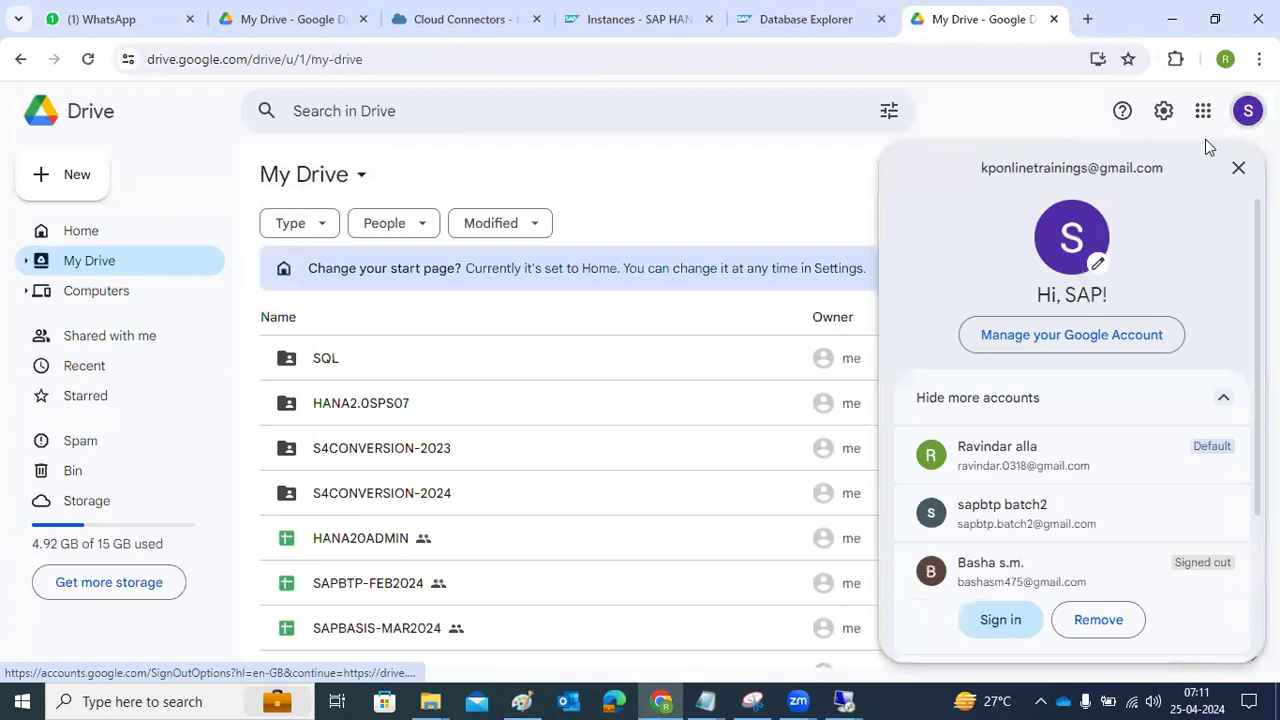
left_click(1004, 515)
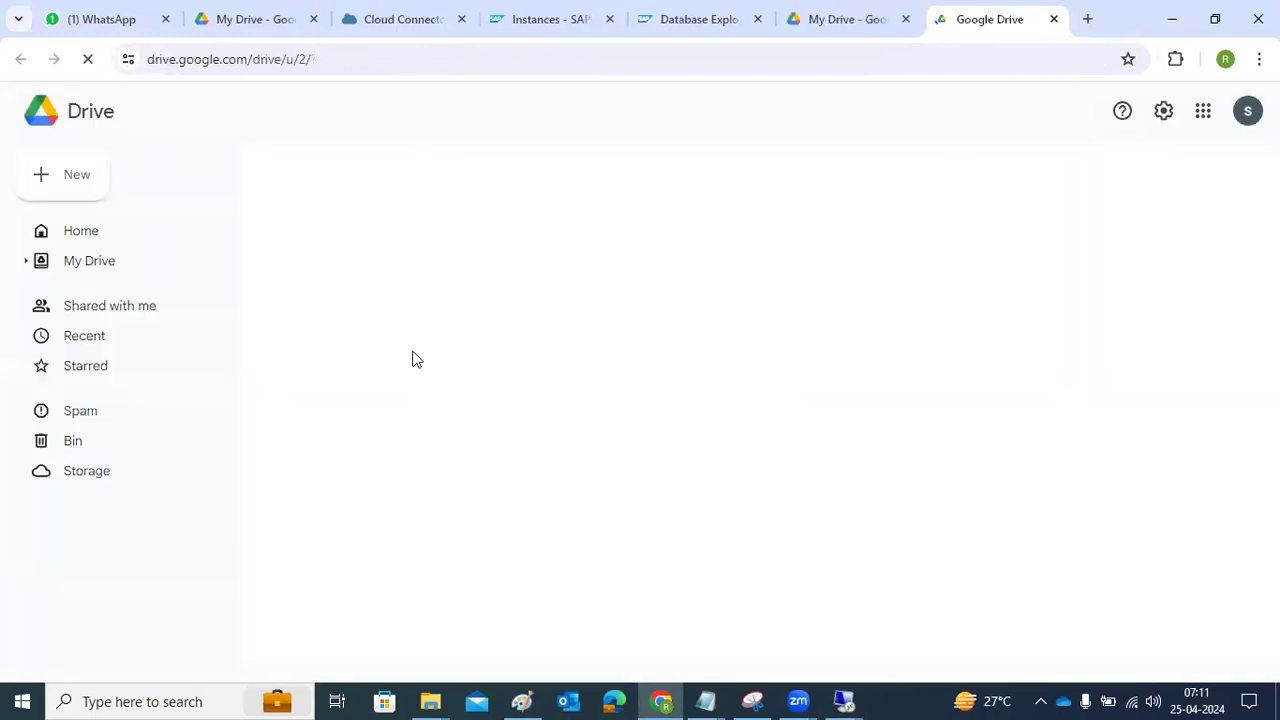
left_click(94, 263)
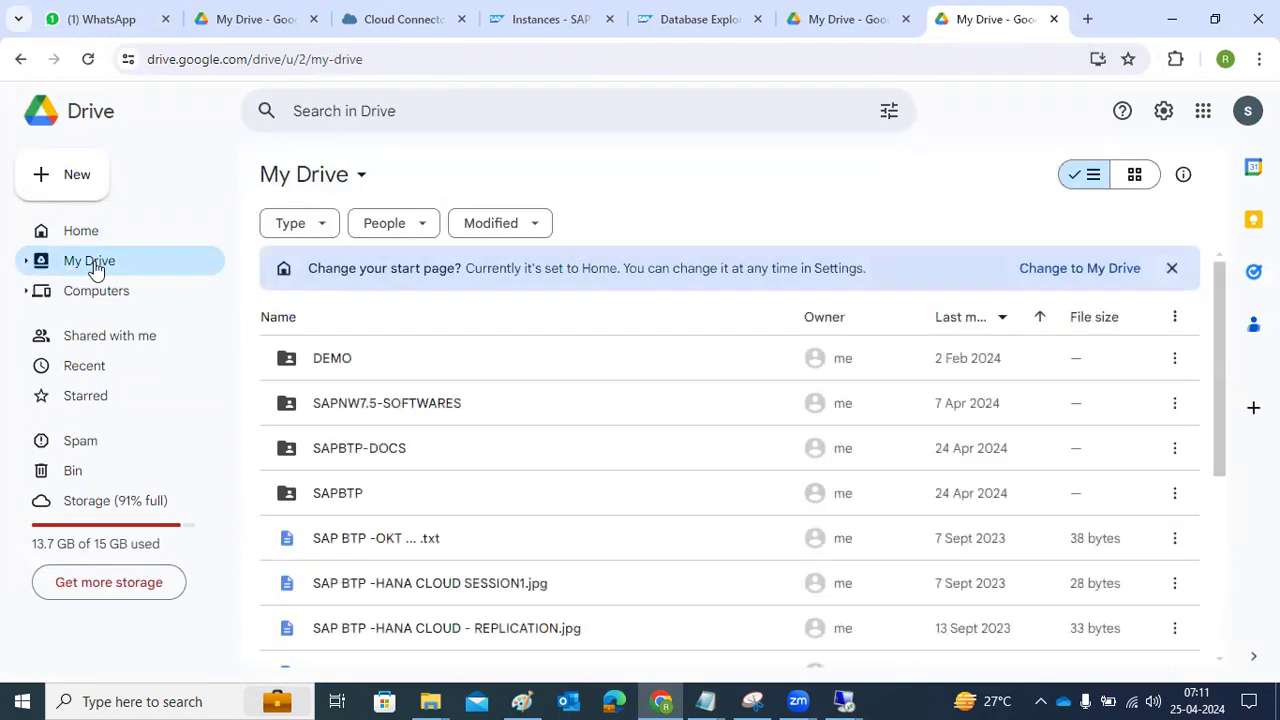
double_click(415, 405)
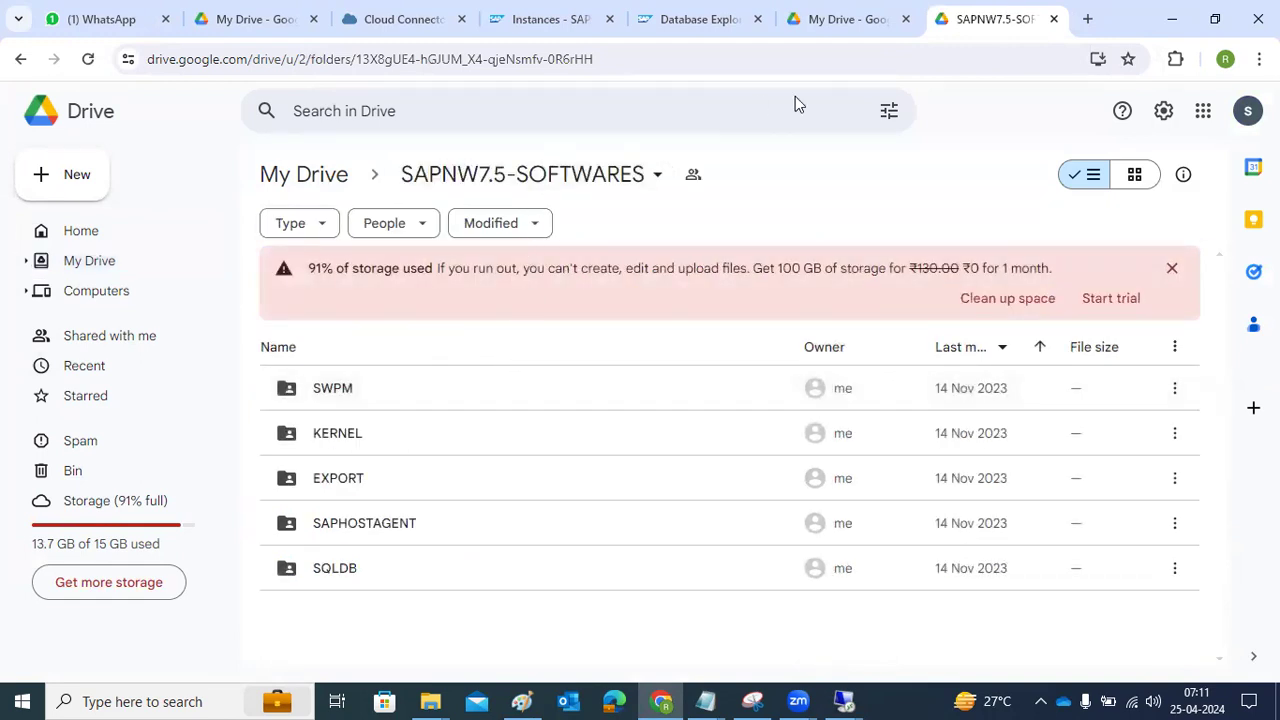
key("ctrl+l")
key("ctrl+c")
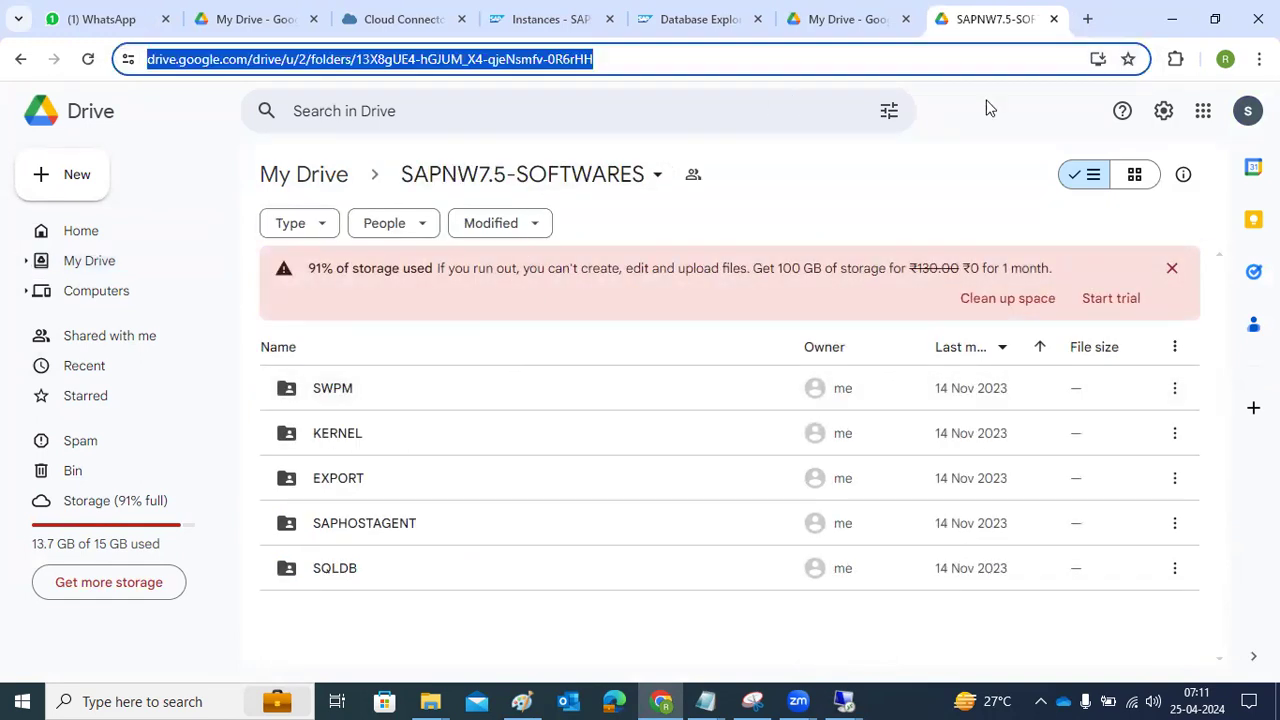
left_click(1247, 112)
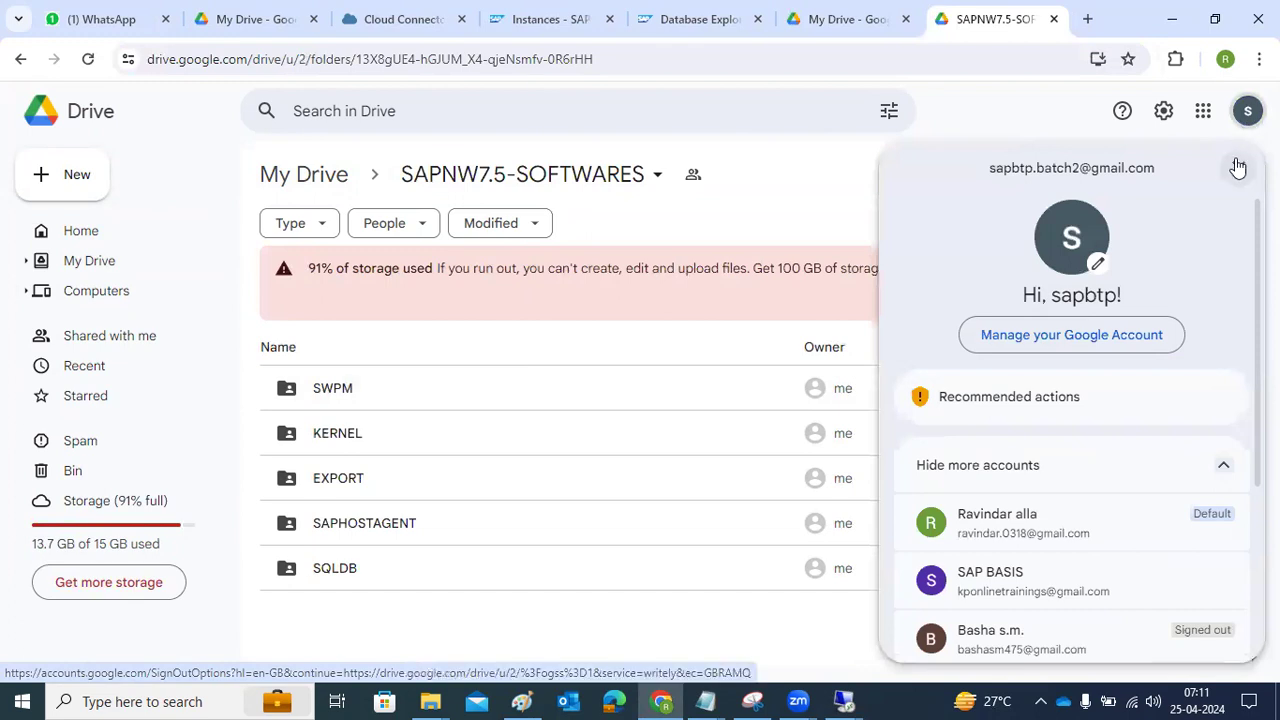
Load the copied SAPNW7.5-SOFTWARES folder link in the remote session's browser
left_click(1238, 167)
mouse_move(845, 700)
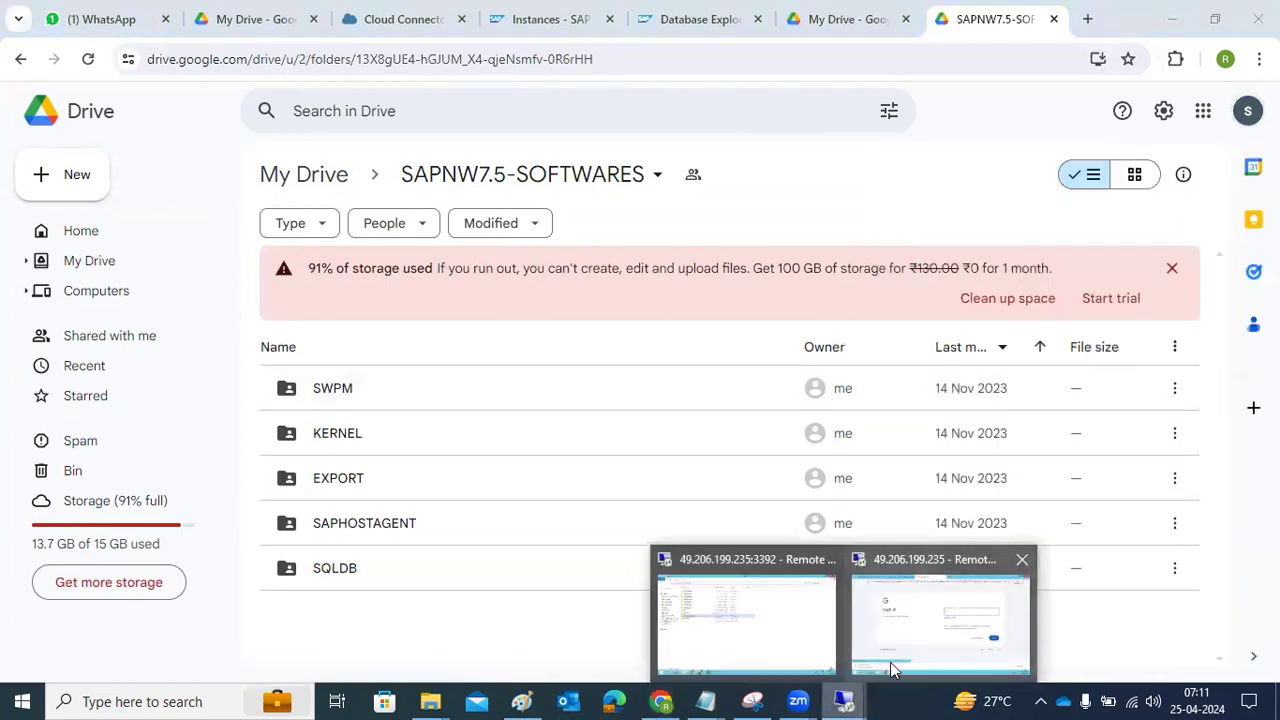
left_click(903, 634)
key("ctrl+l")
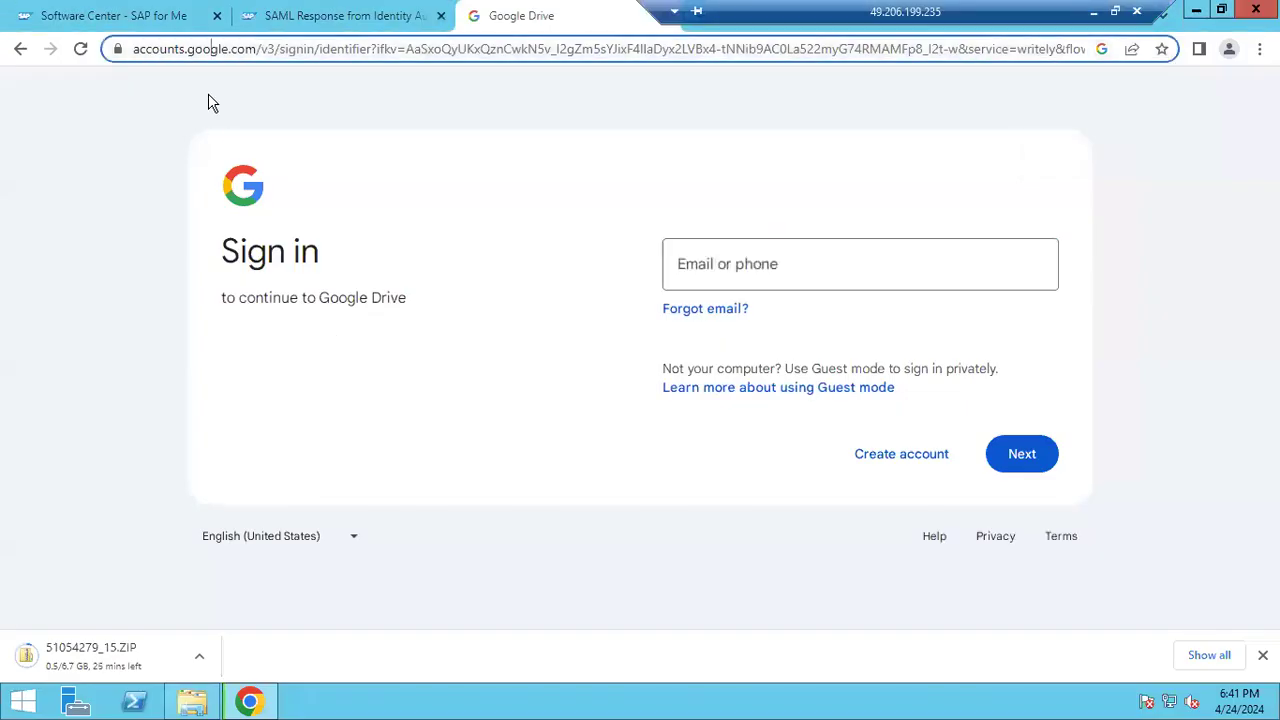
key("ctrl+v")
key("Return")
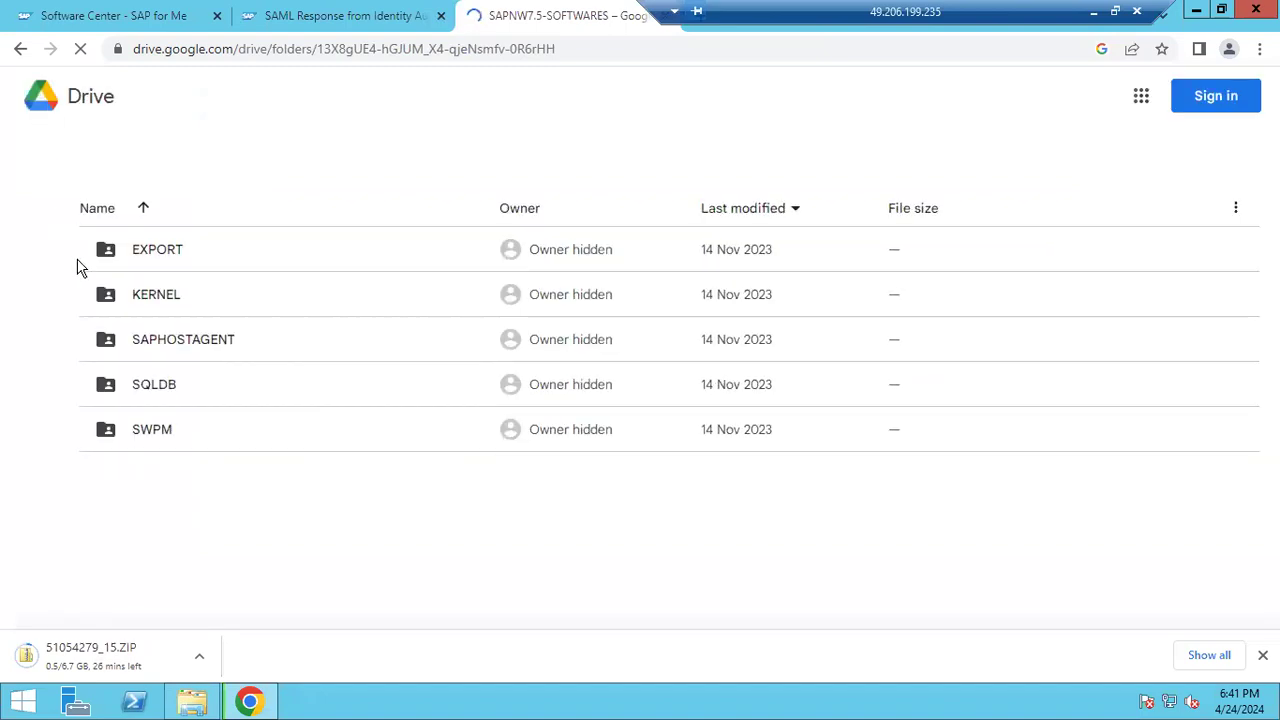
Open the EXPORT folder and download NW75EXPORTS.ZIP despite the virus-scan warning
double_click(169, 259)
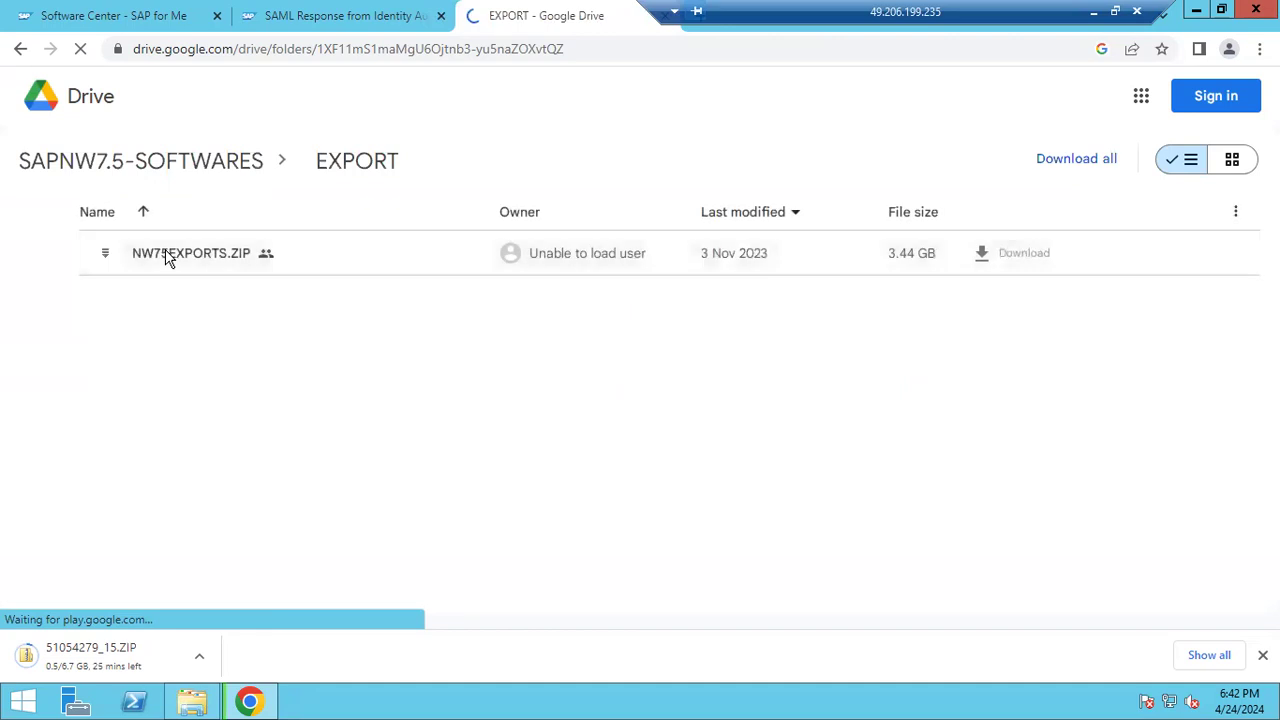
left_click(1022, 257)
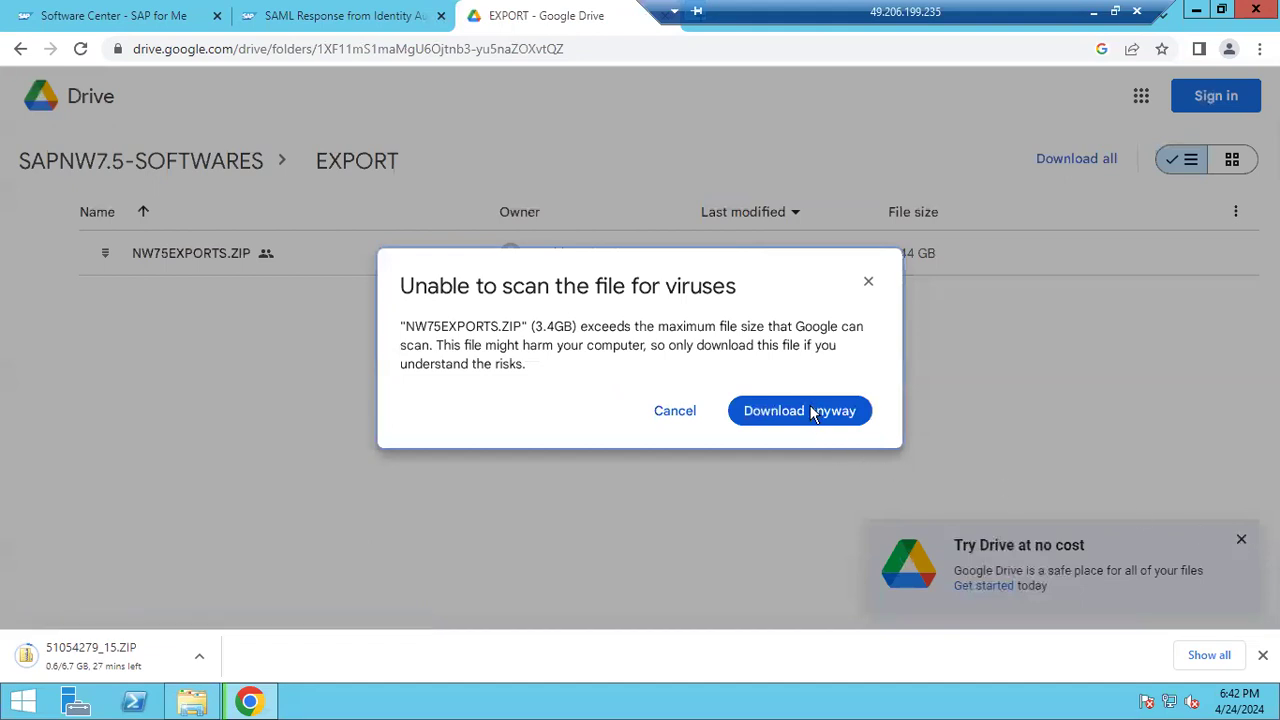
left_click(817, 411)
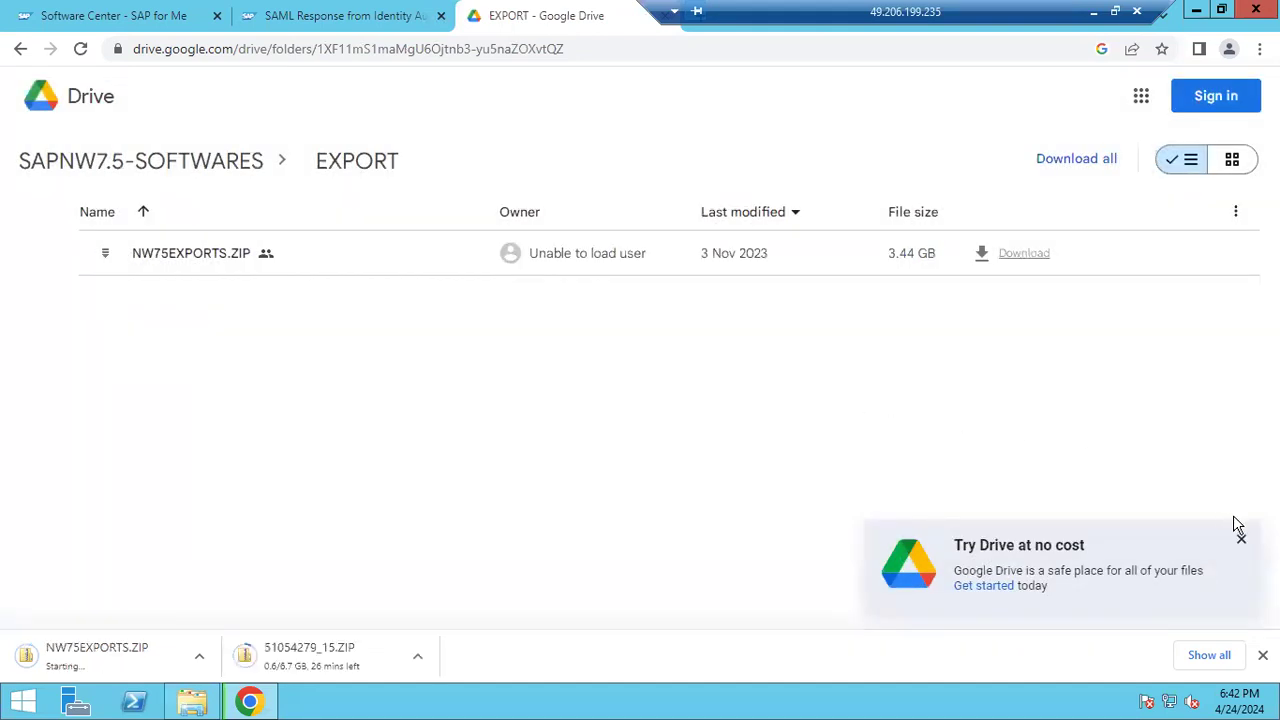
left_click(1241, 539)
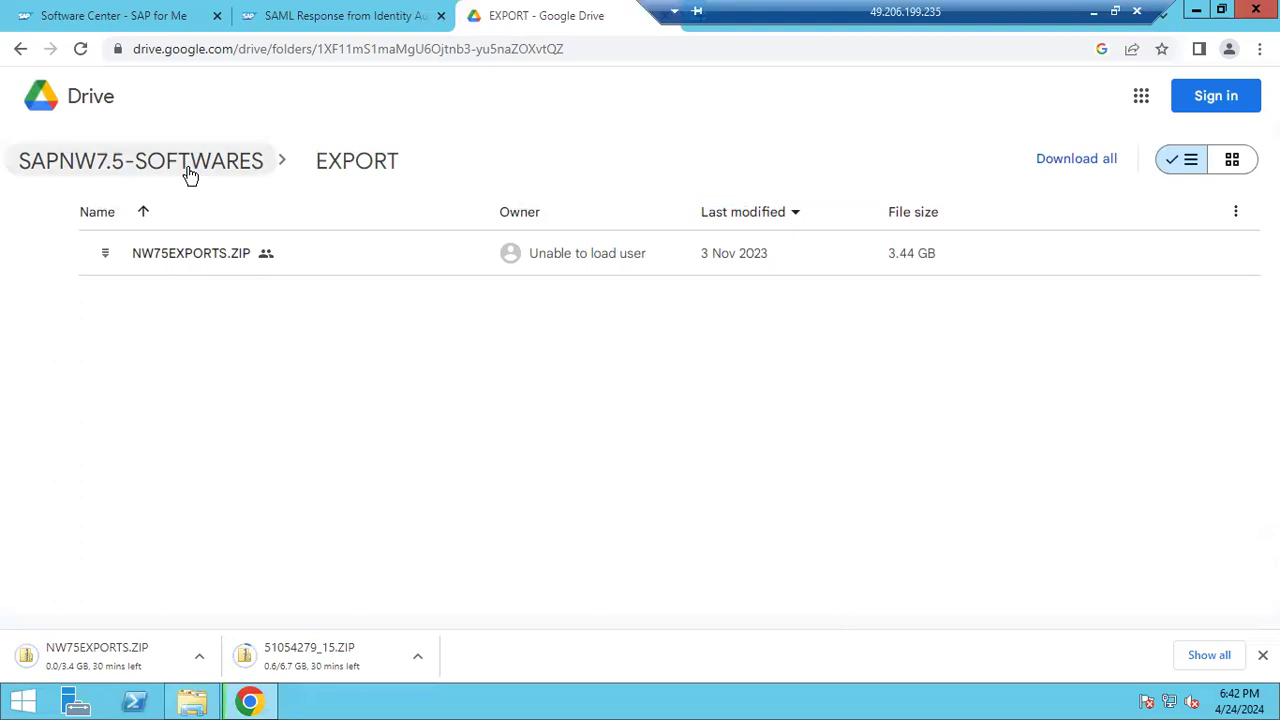
Download the KERNEL, SAPHOSTAGENT and SQLDB folders as zips, ending back in SAPNW7.5-SOFTWARES
left_click(87, 162)
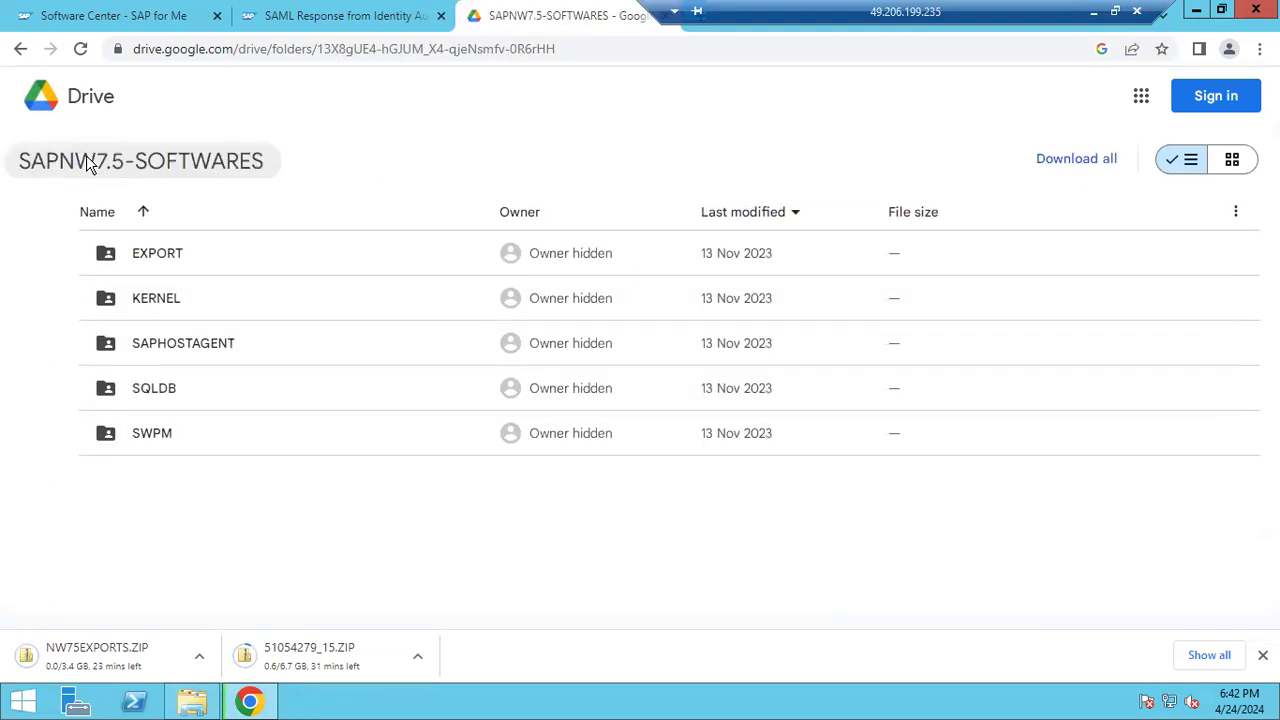
double_click(160, 298)
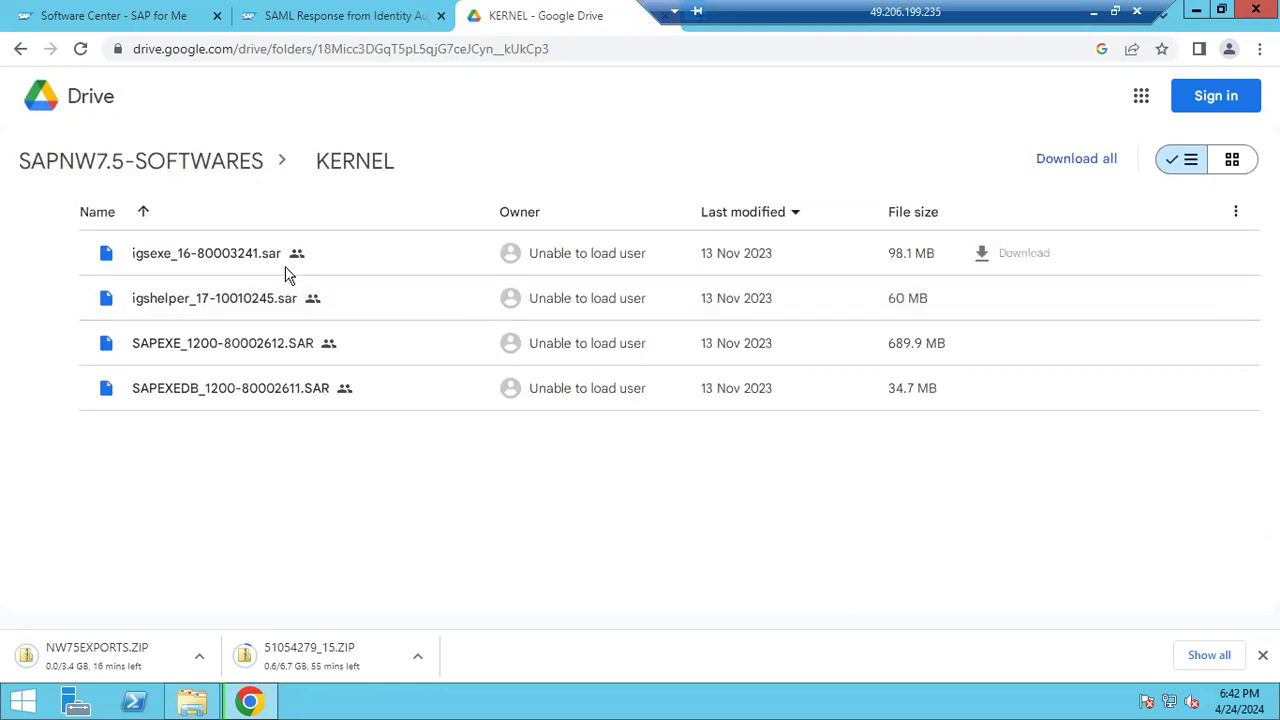
left_click(1076, 159)
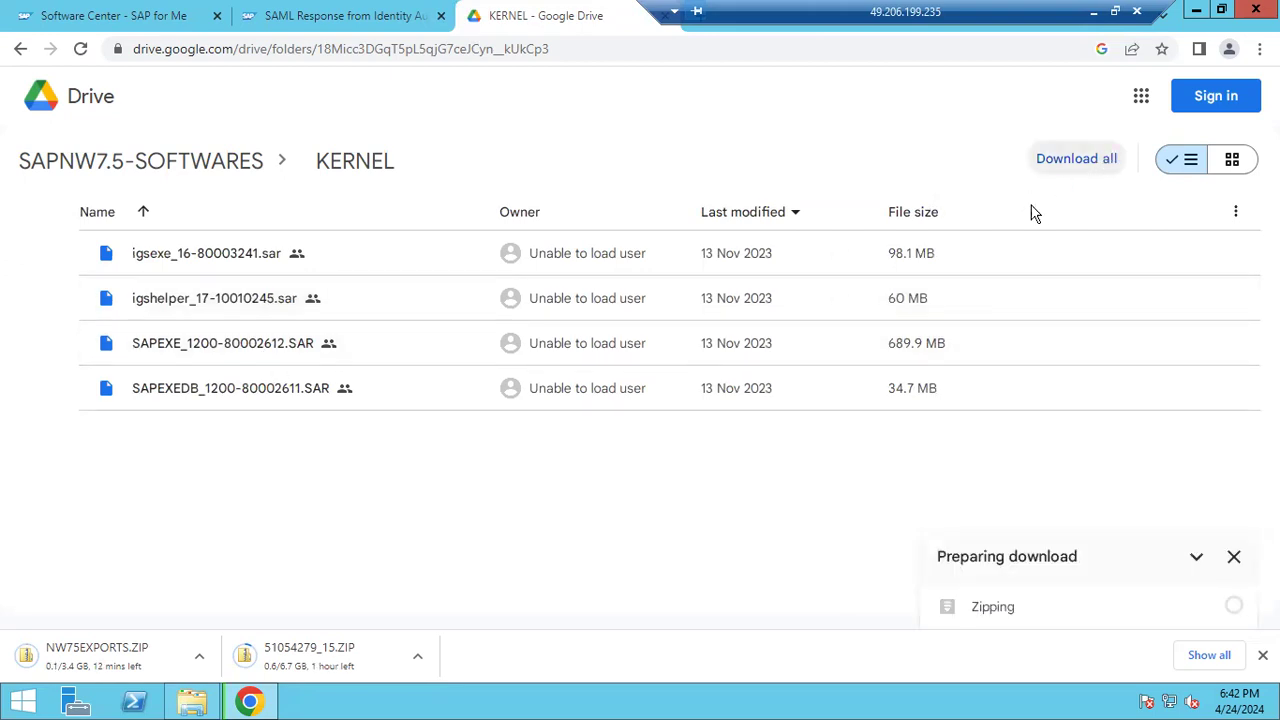
left_click(108, 166)
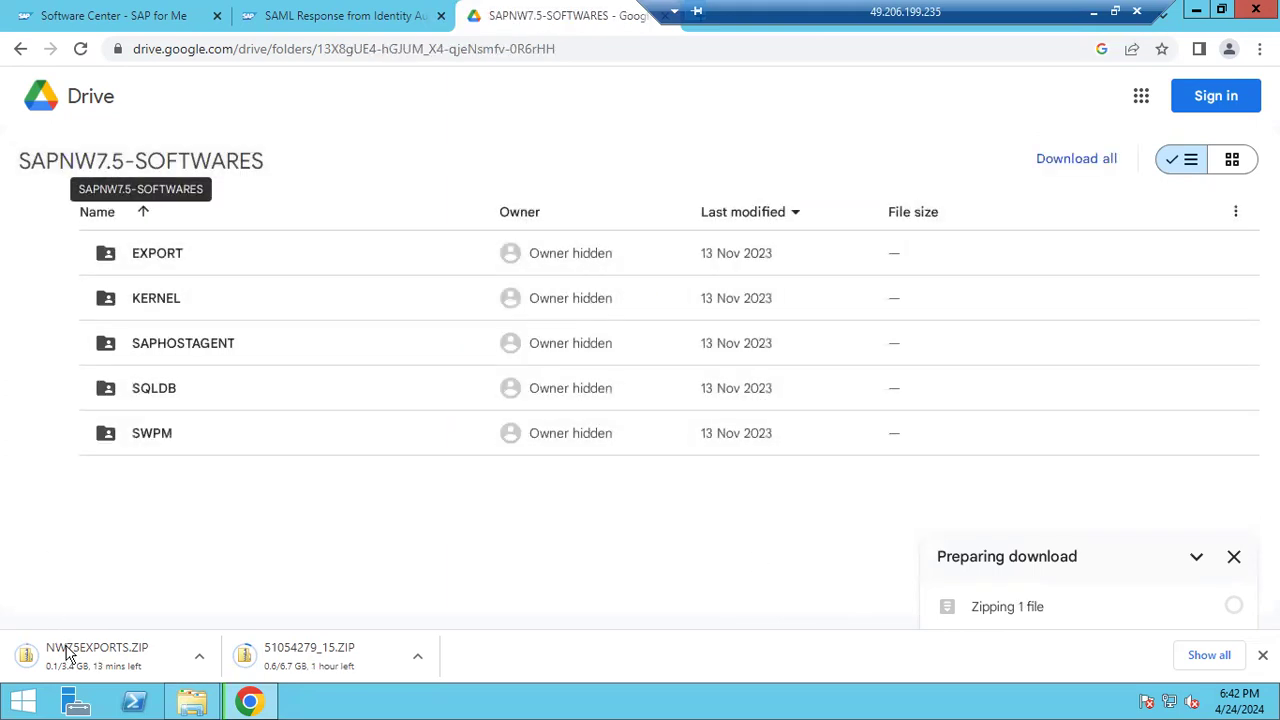
double_click(205, 357)
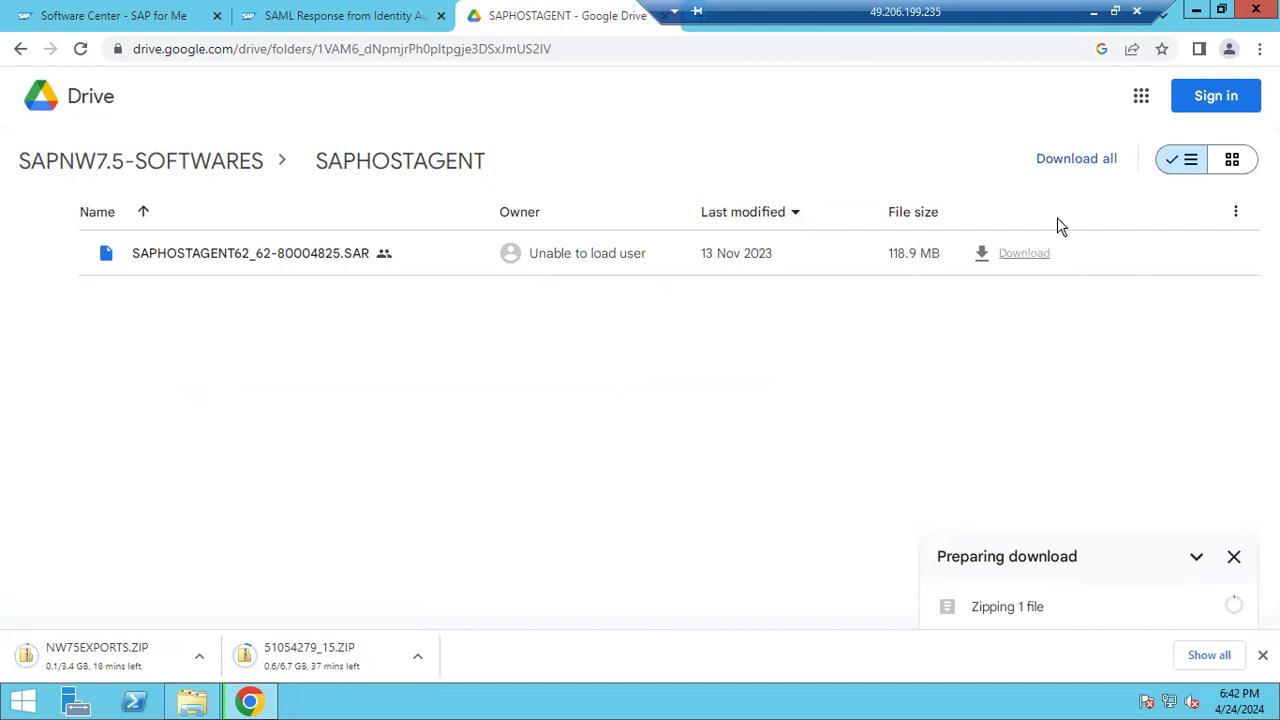
left_click(1092, 163)
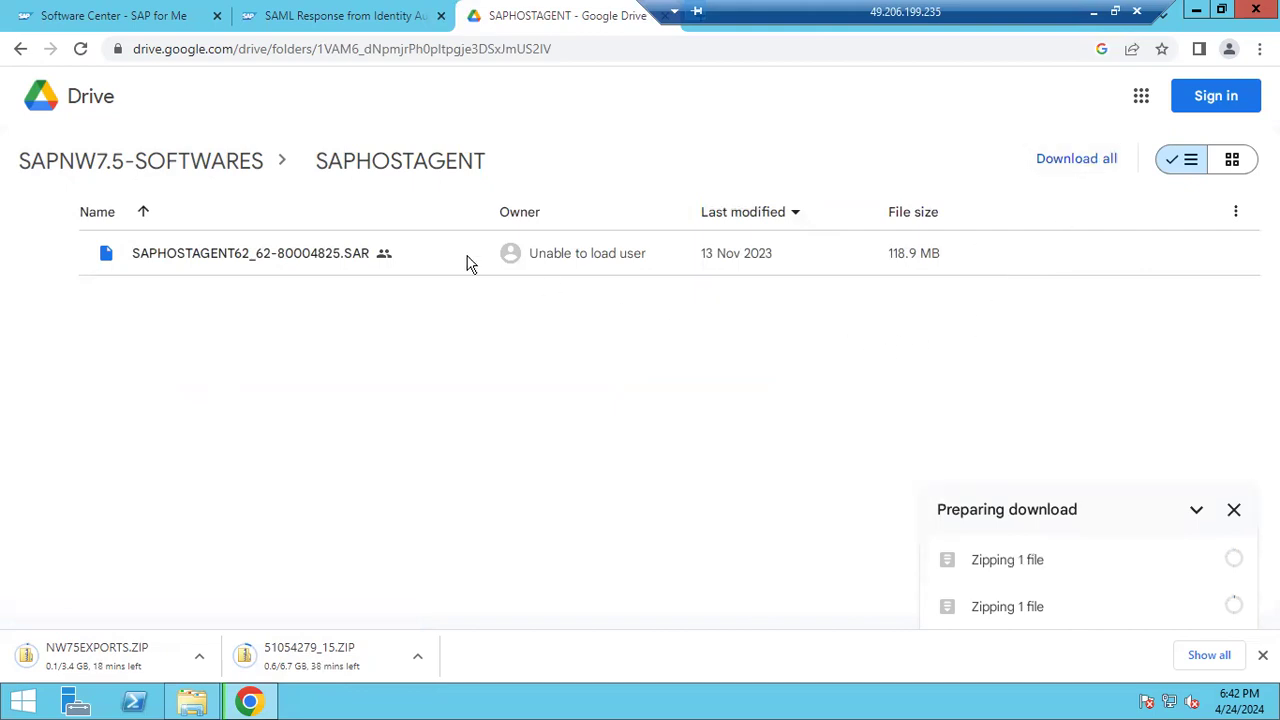
left_click(155, 162)
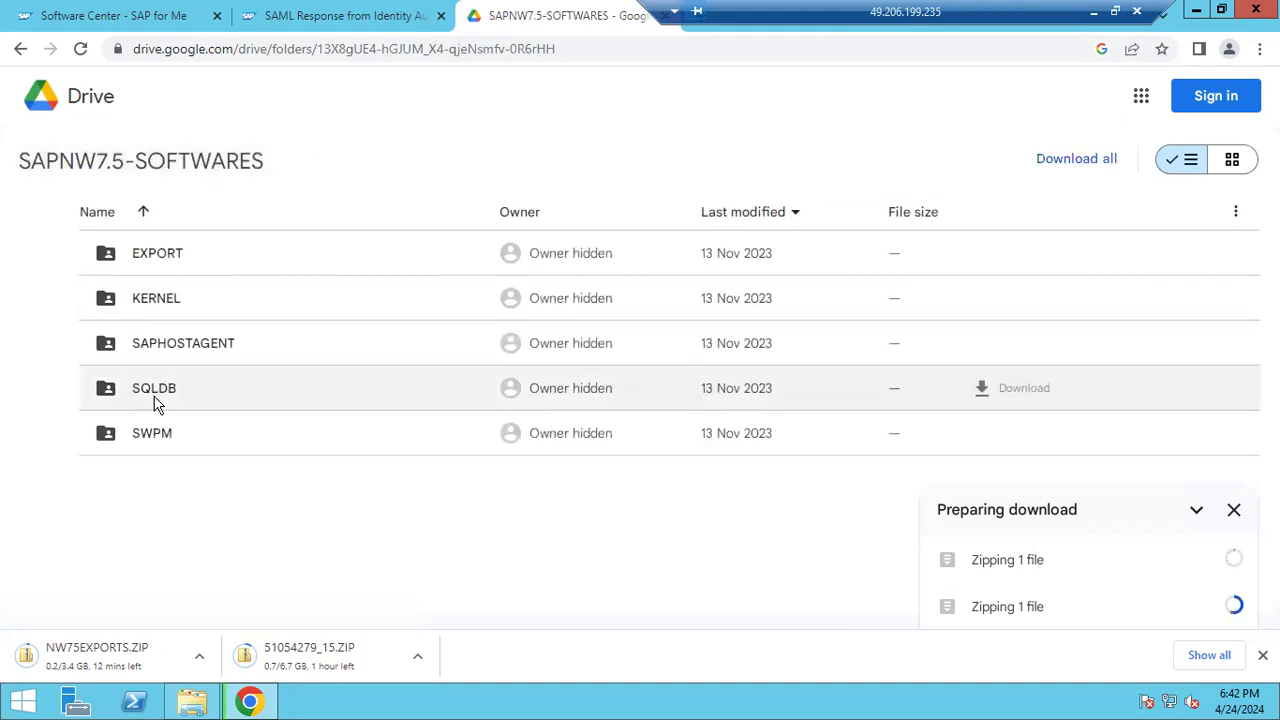
double_click(154, 394)
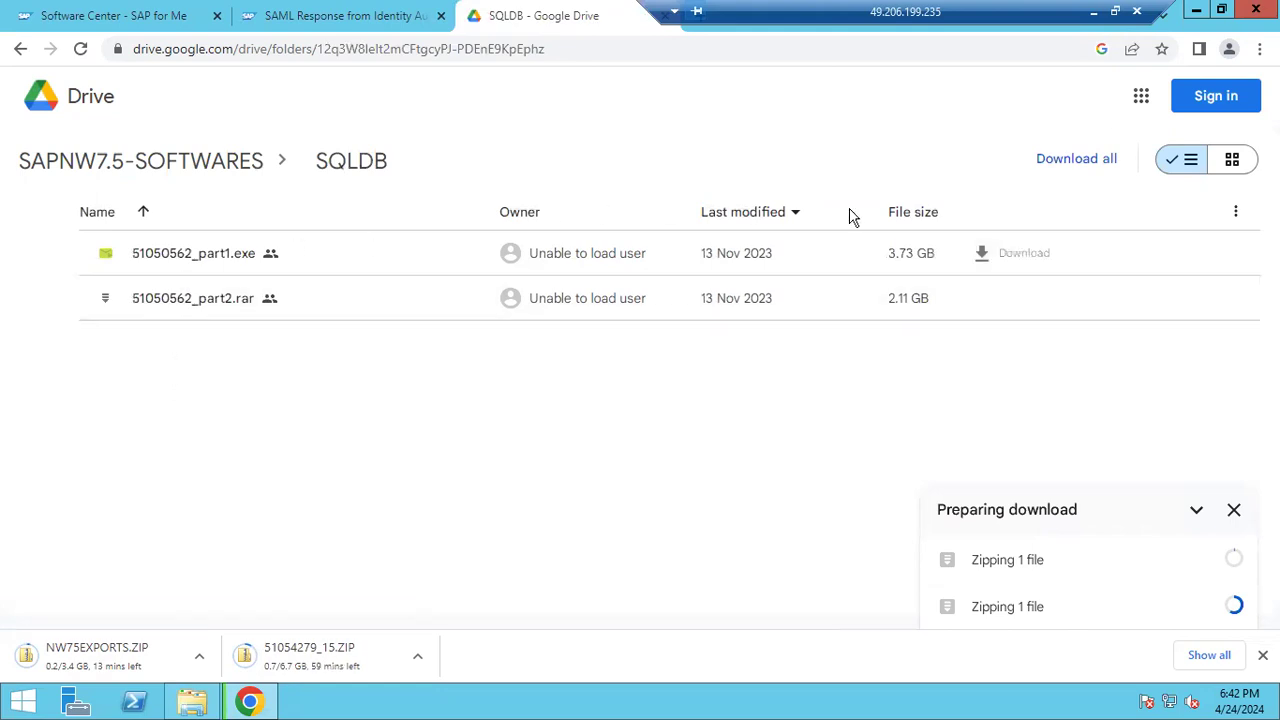
left_click(1075, 162)
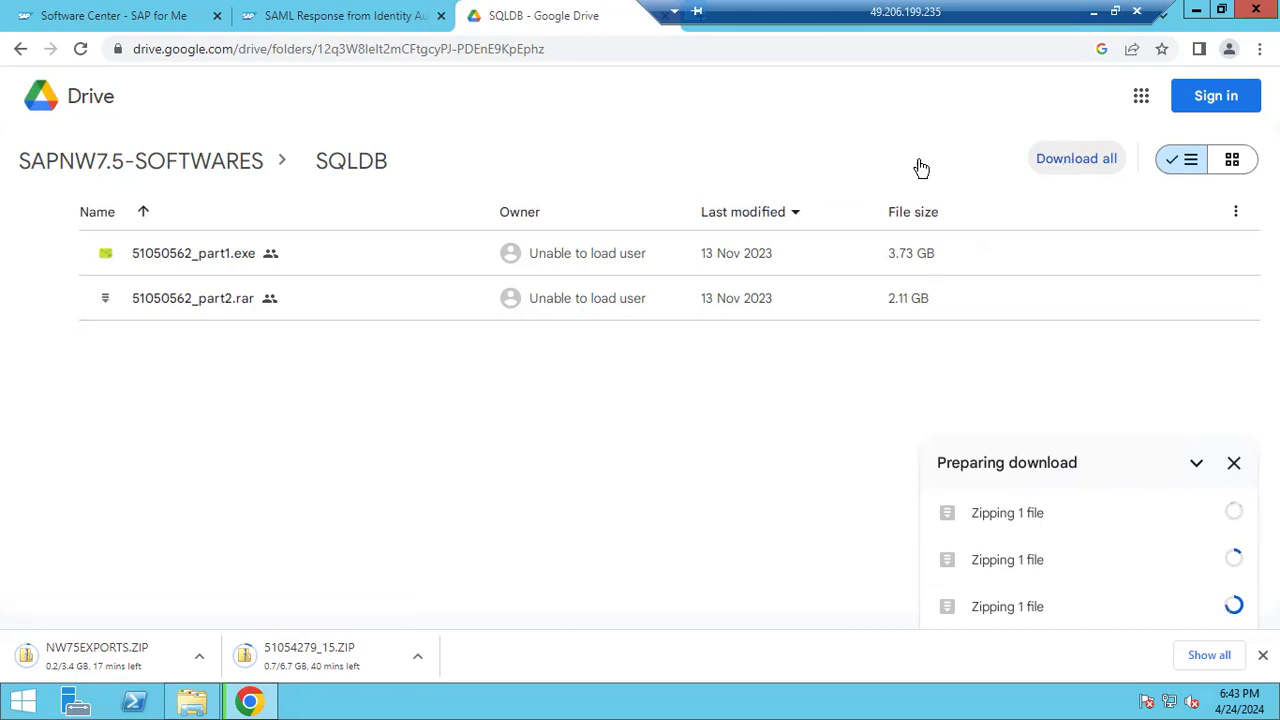
left_click(208, 165)
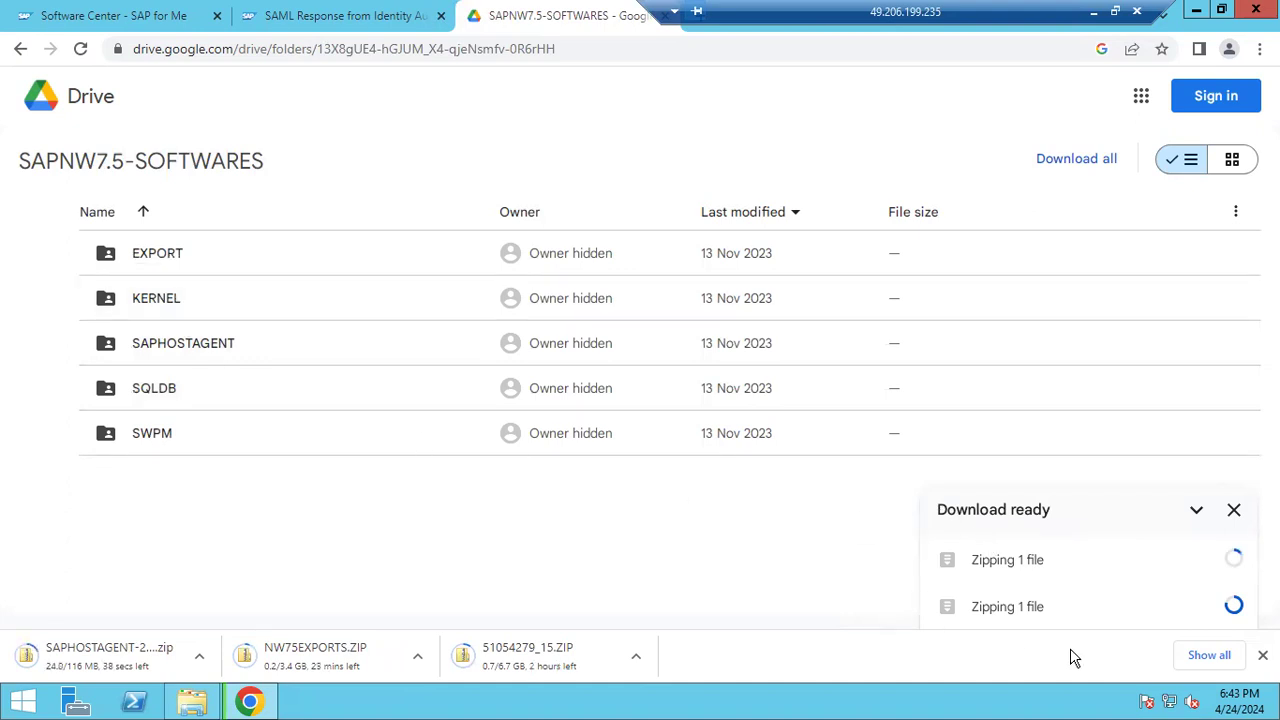
left_click(1200, 657)
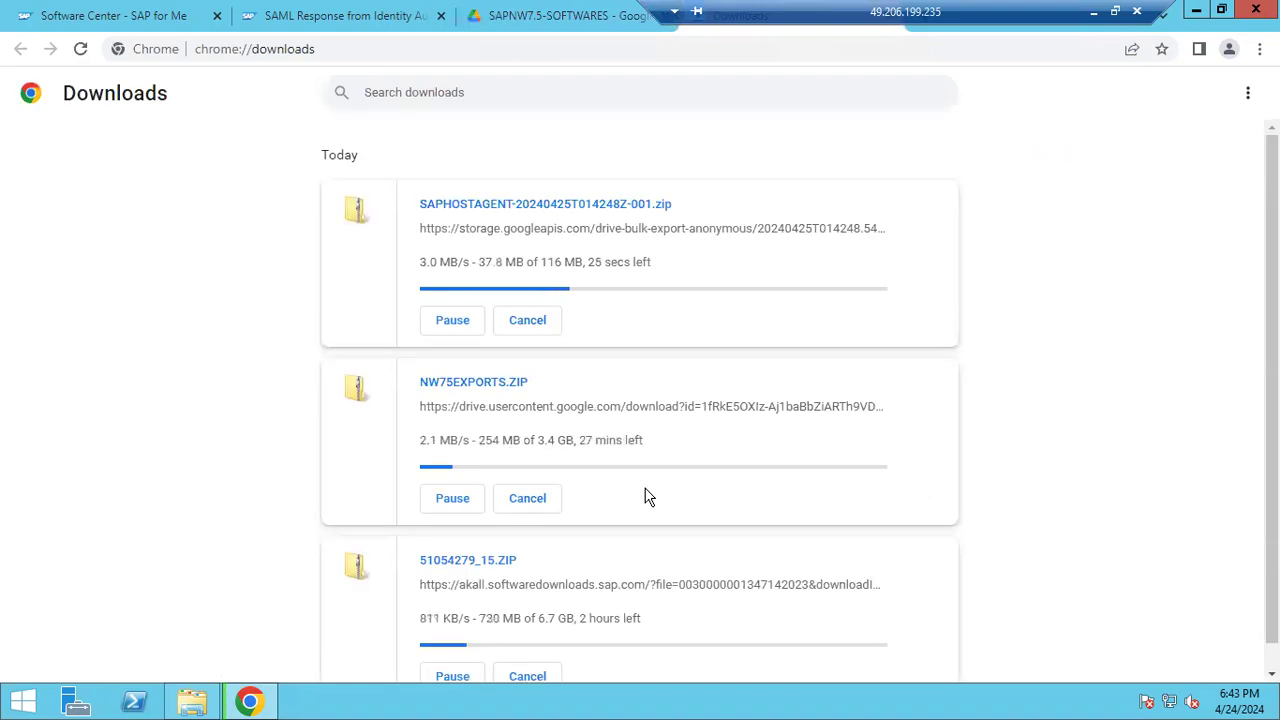
scroll(609, 455, "down", 1)
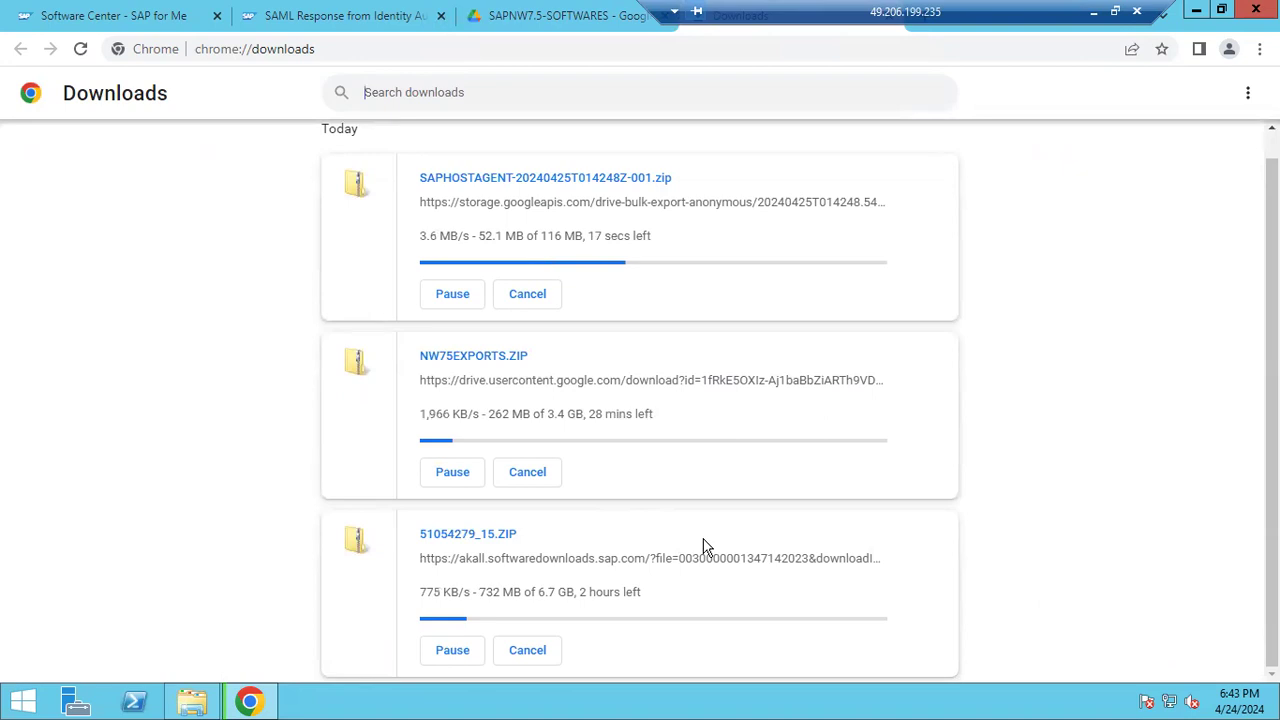
scroll(664, 554, "up", 1)
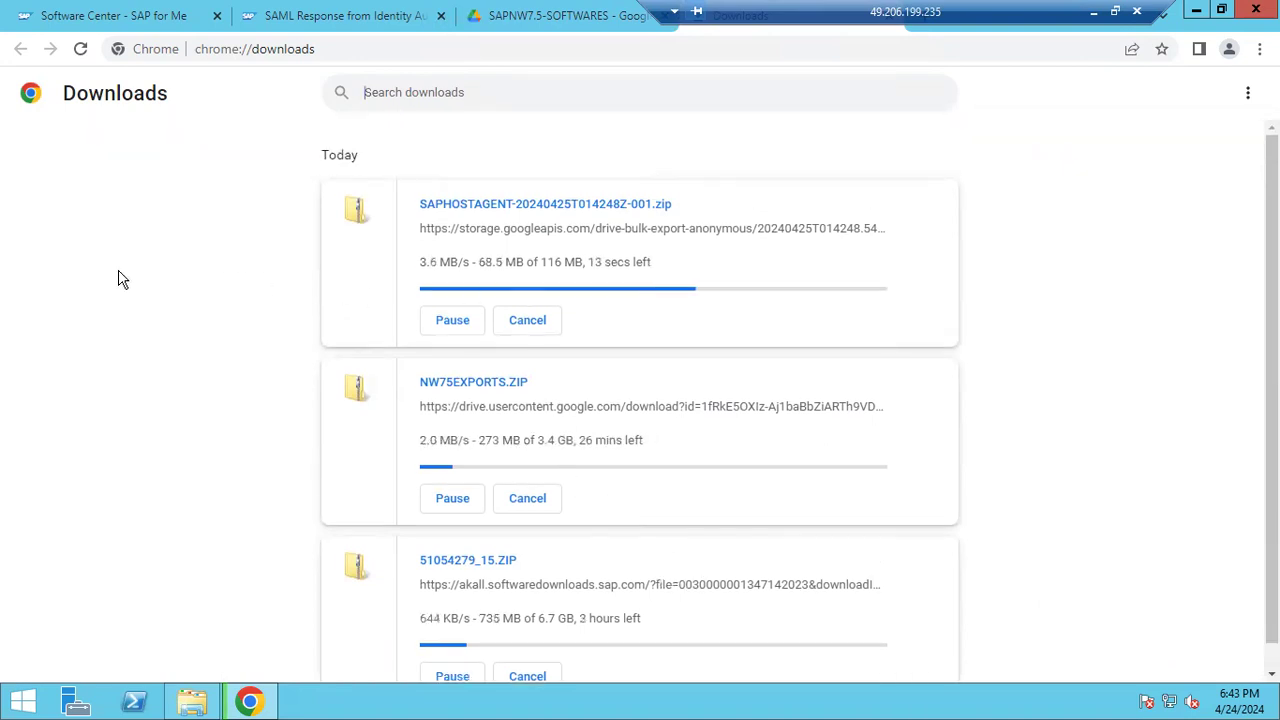
left_click(590, 18)
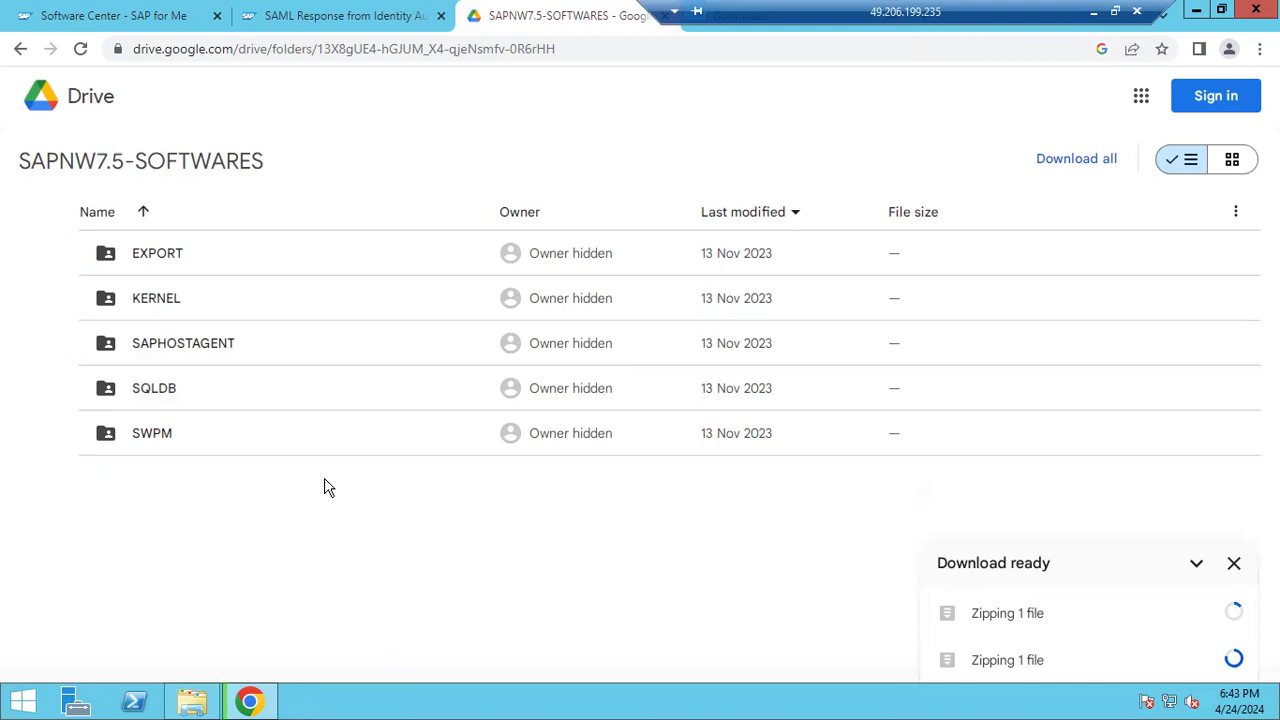
Open the SWPM folder, then switch to the SAP accounts sign-in tab
double_click(157, 442)
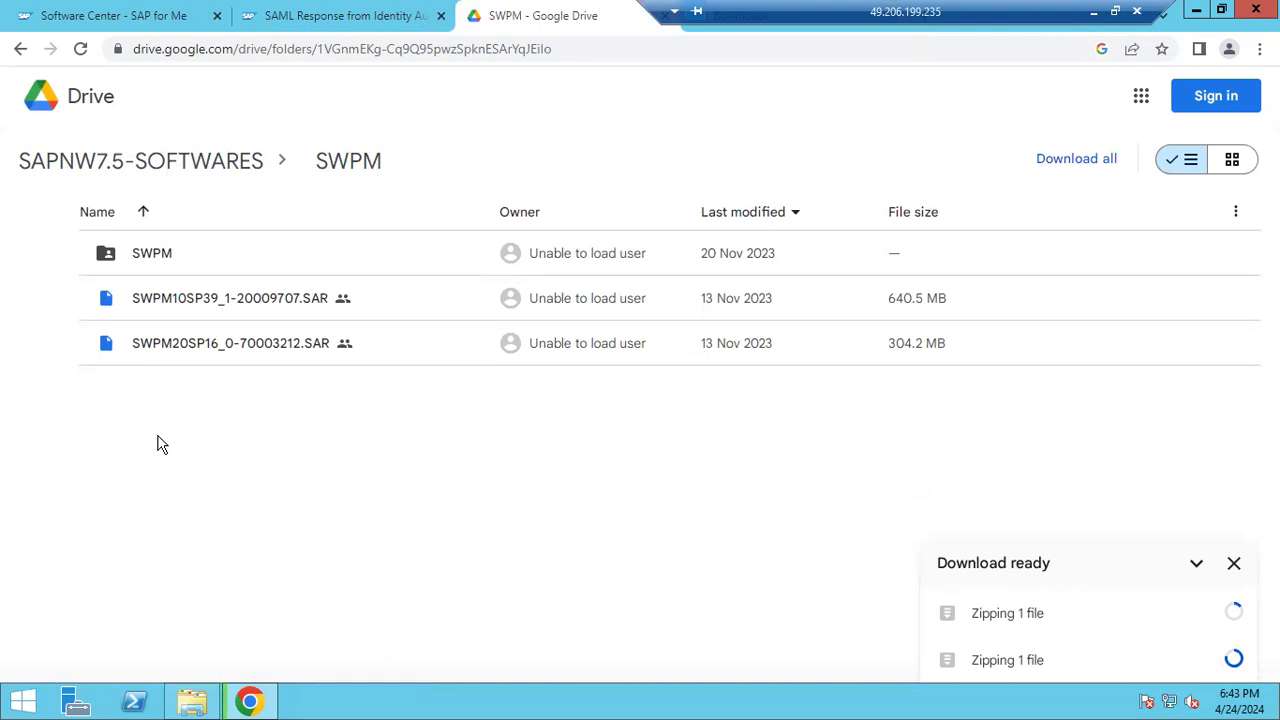
left_click(249, 699)
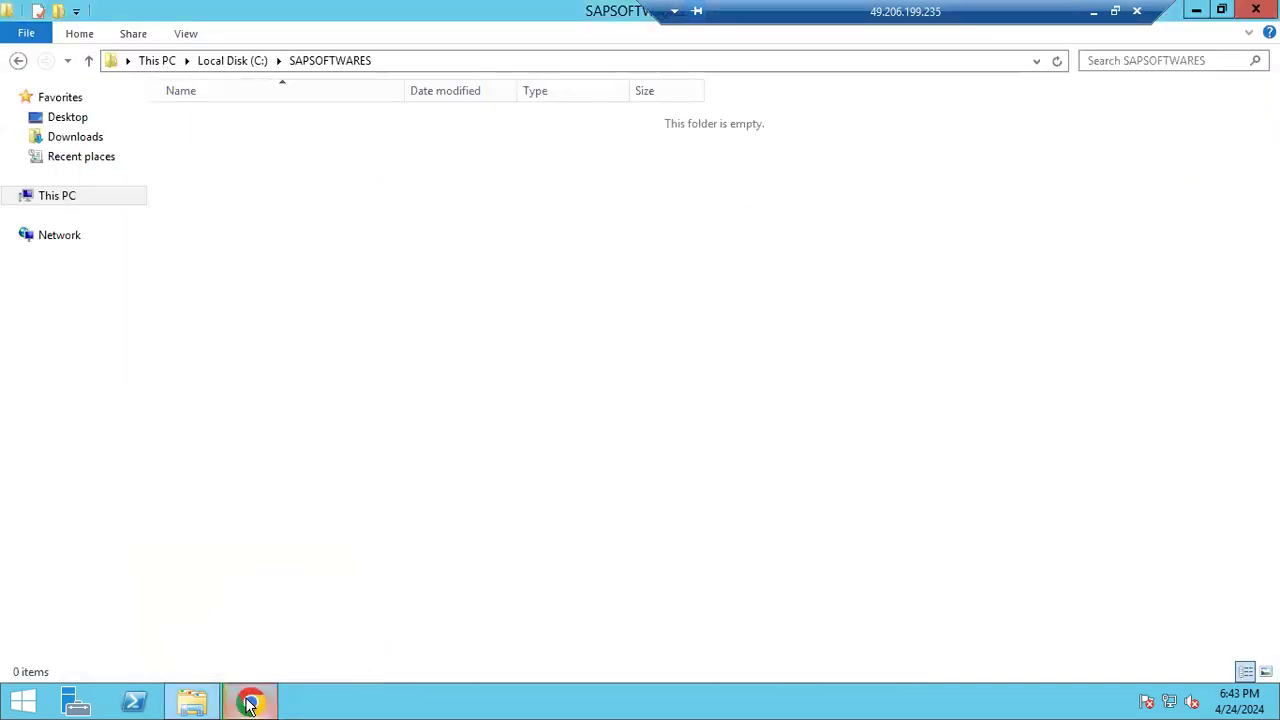
left_click(249, 703)
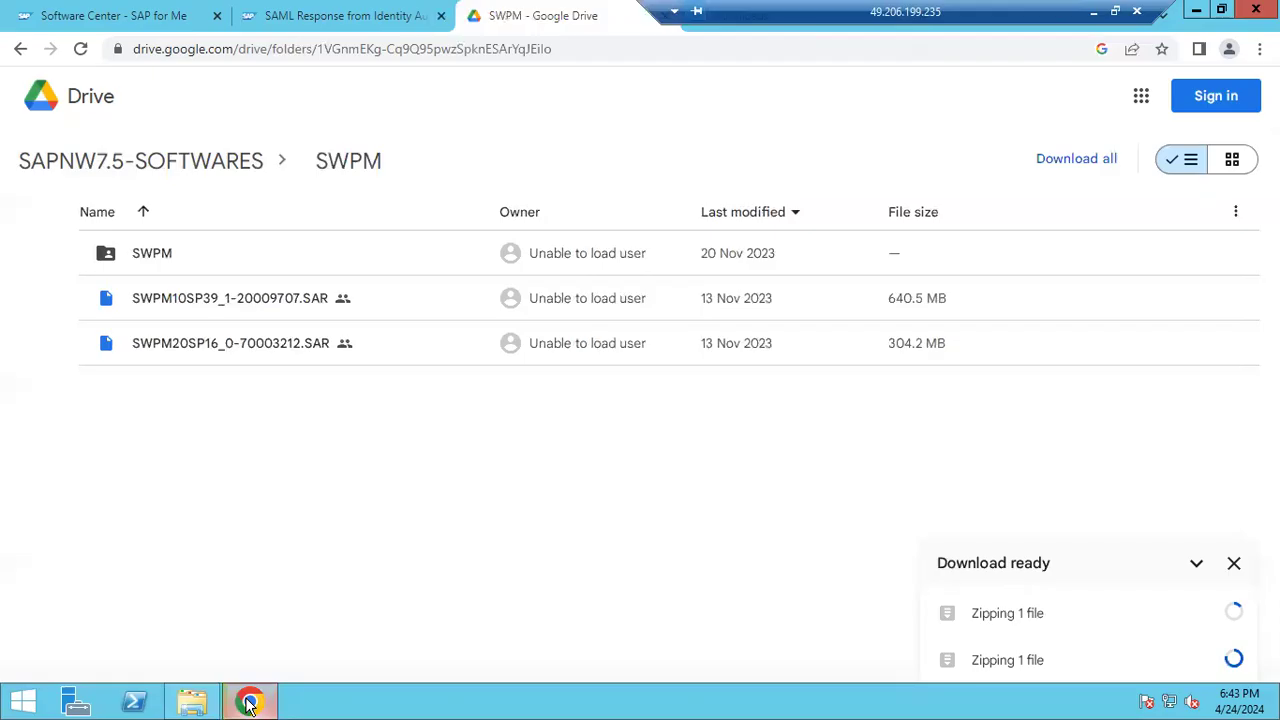
left_click(310, 18)
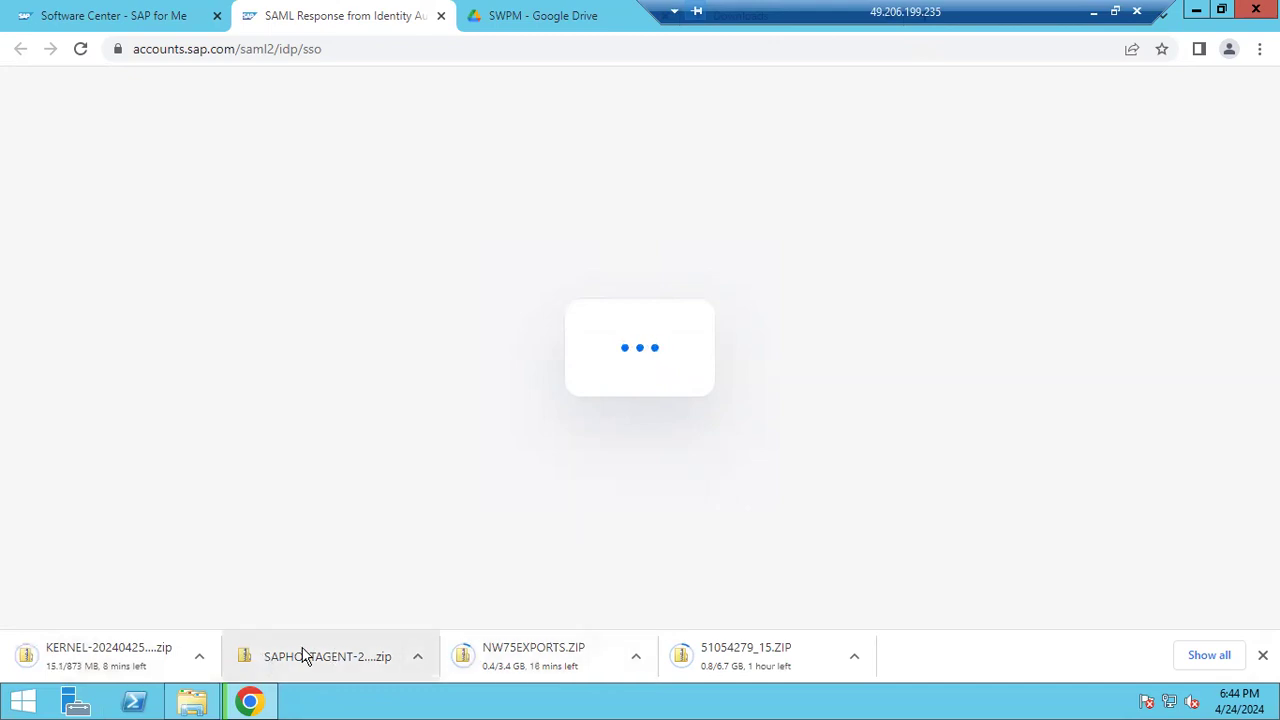
Move the SAPHOSTAGENT zip from Downloads into C:\SAPSOFTWARES
left_click(192, 705)
left_click(67, 137)
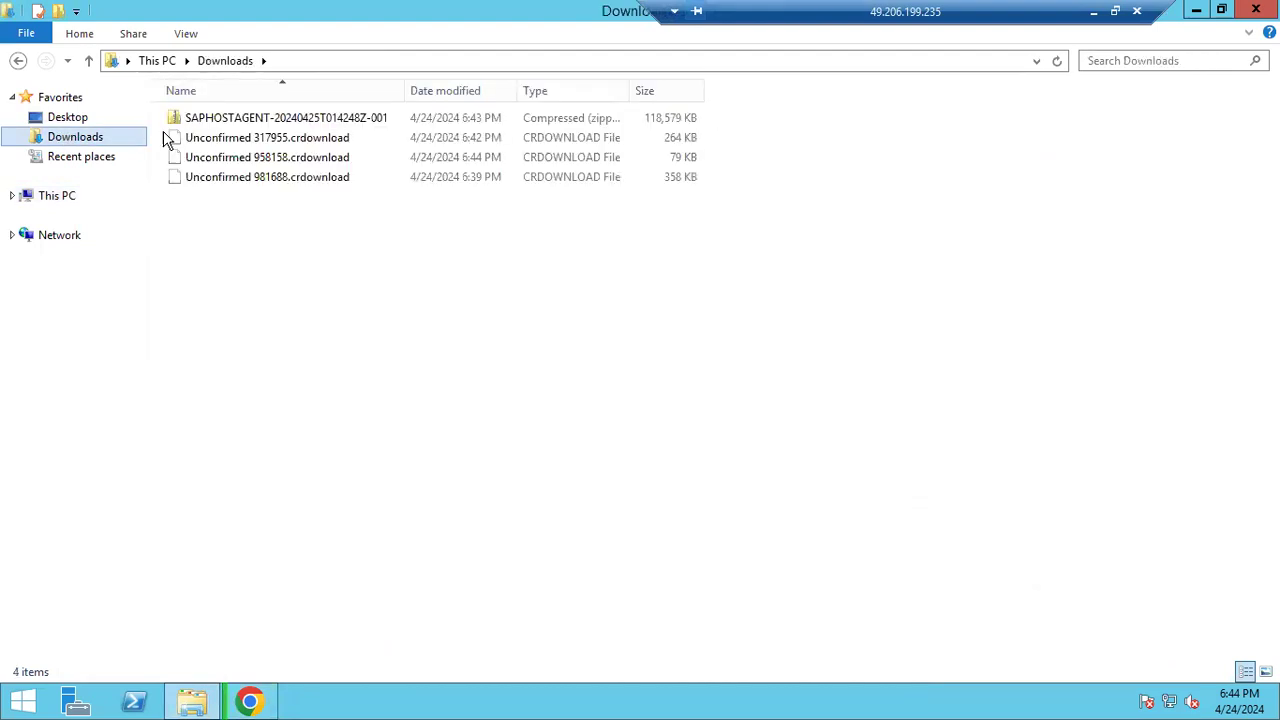
left_click(210, 120)
right_click(210, 117)
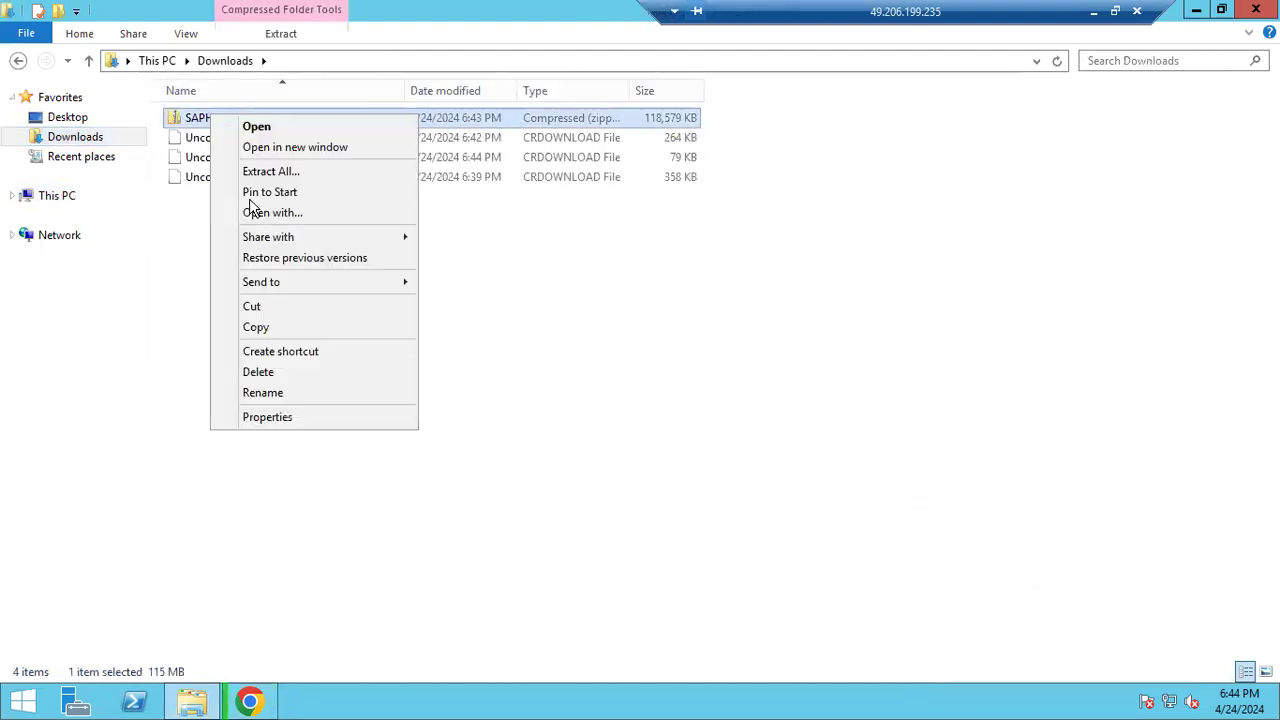
left_click(256, 327)
left_click(60, 200)
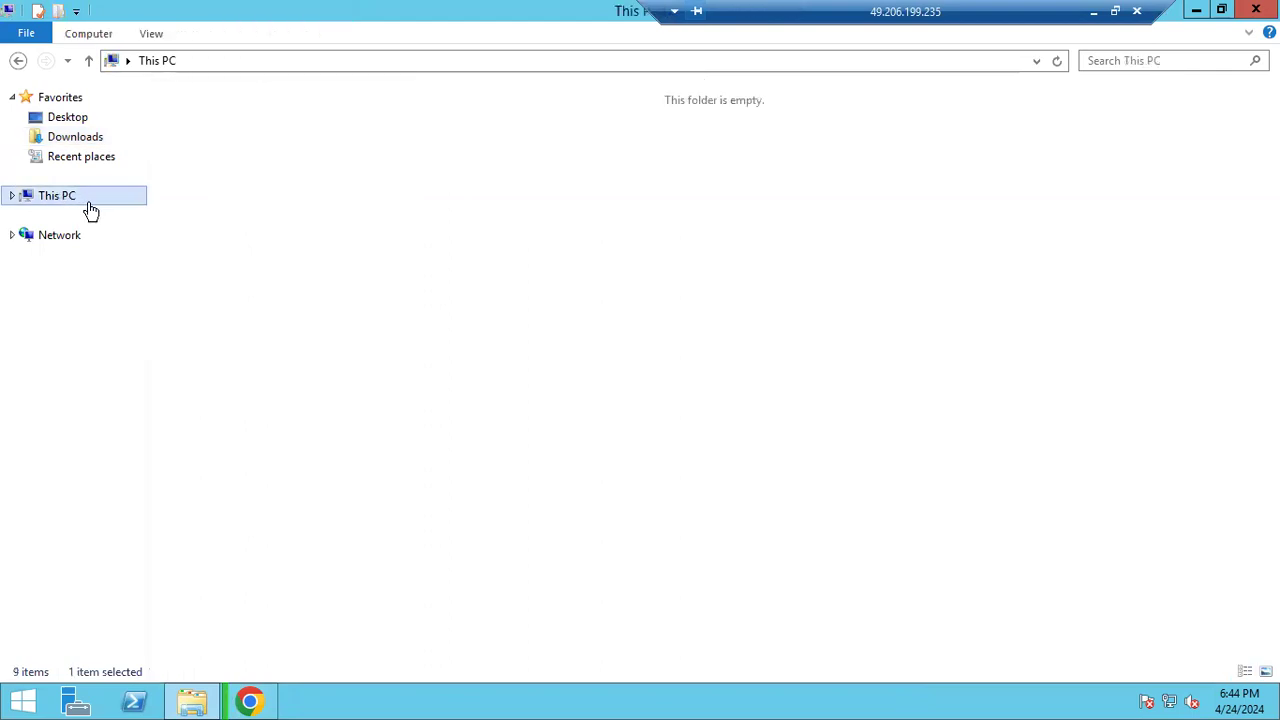
left_click(480, 280)
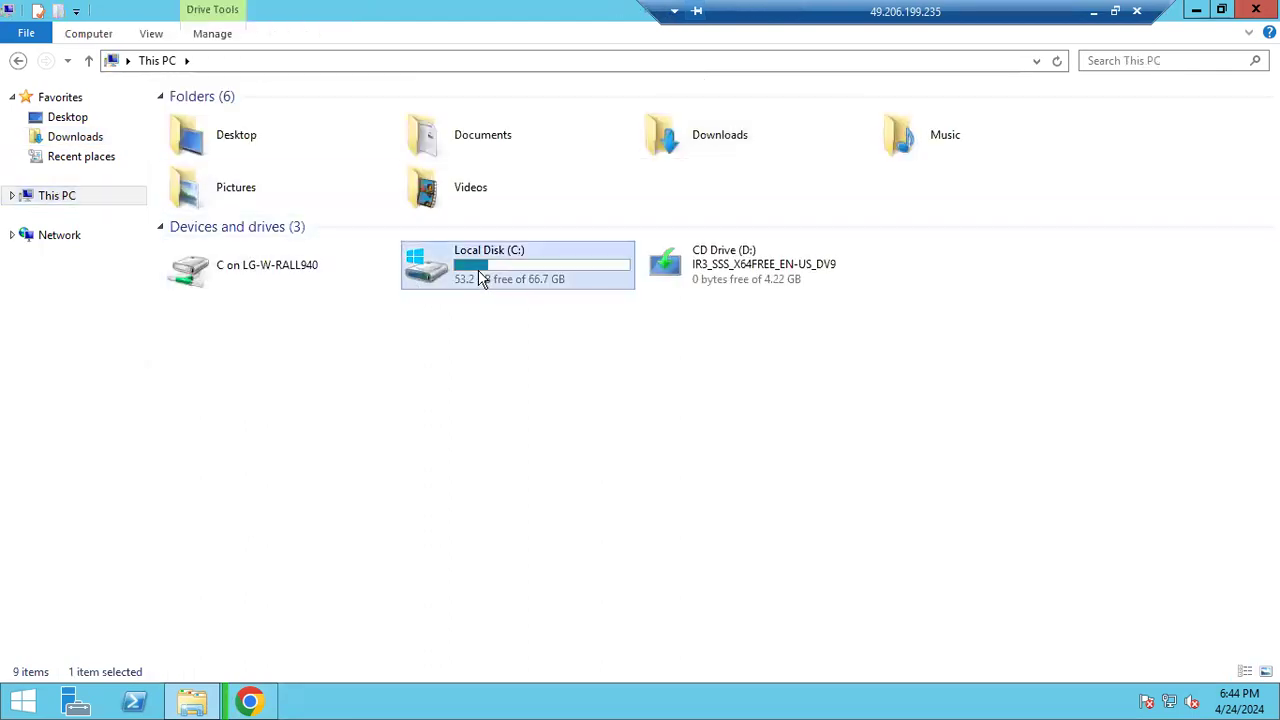
double_click(425, 288)
double_click(229, 206)
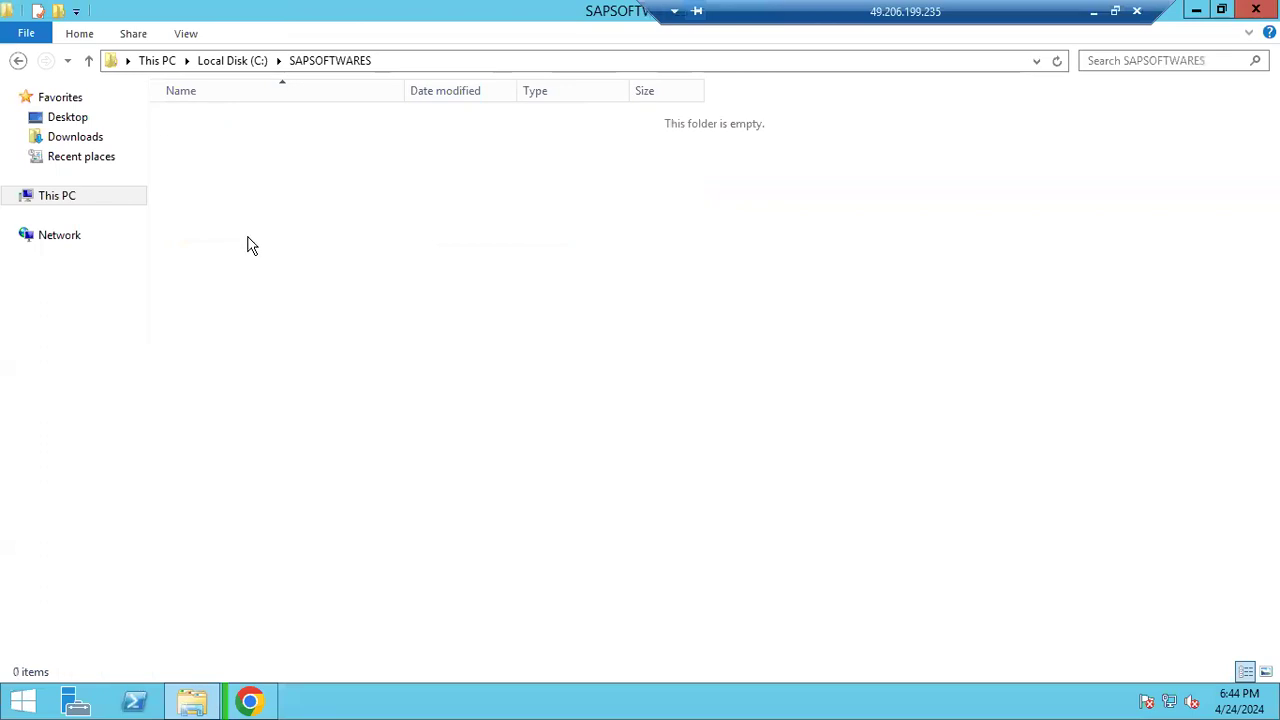
right_click(250, 247)
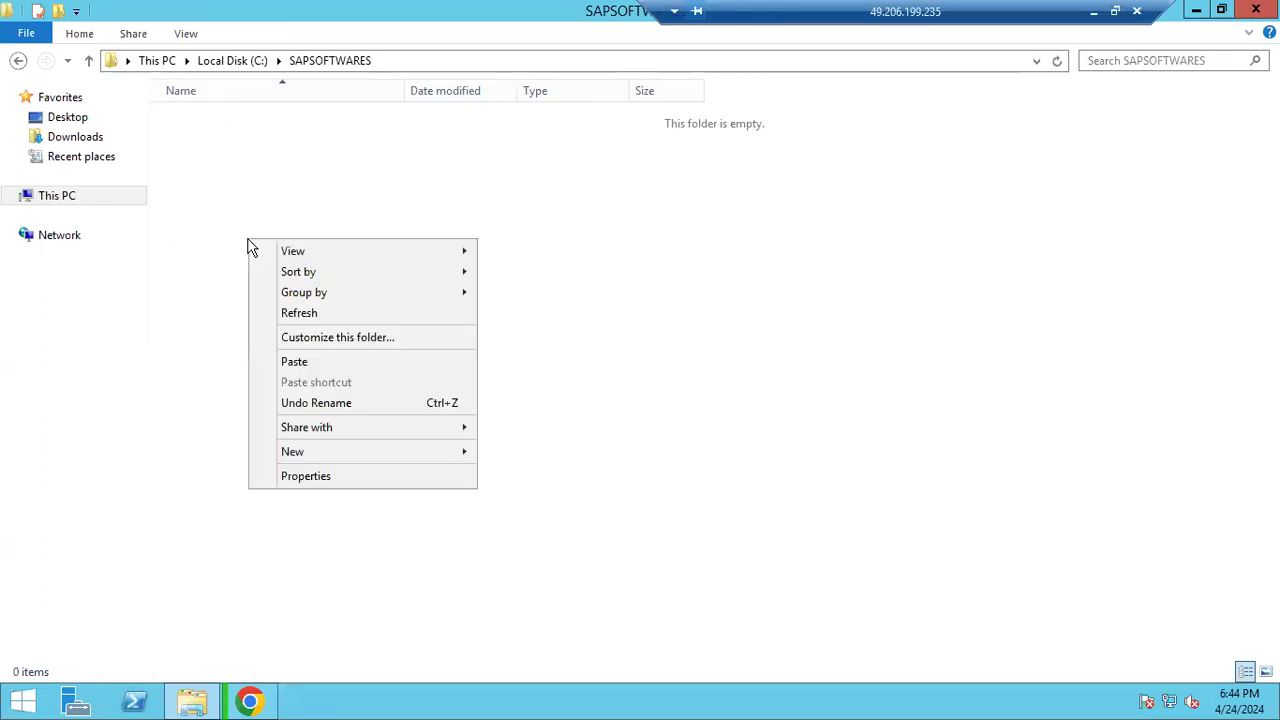
left_click(295, 361)
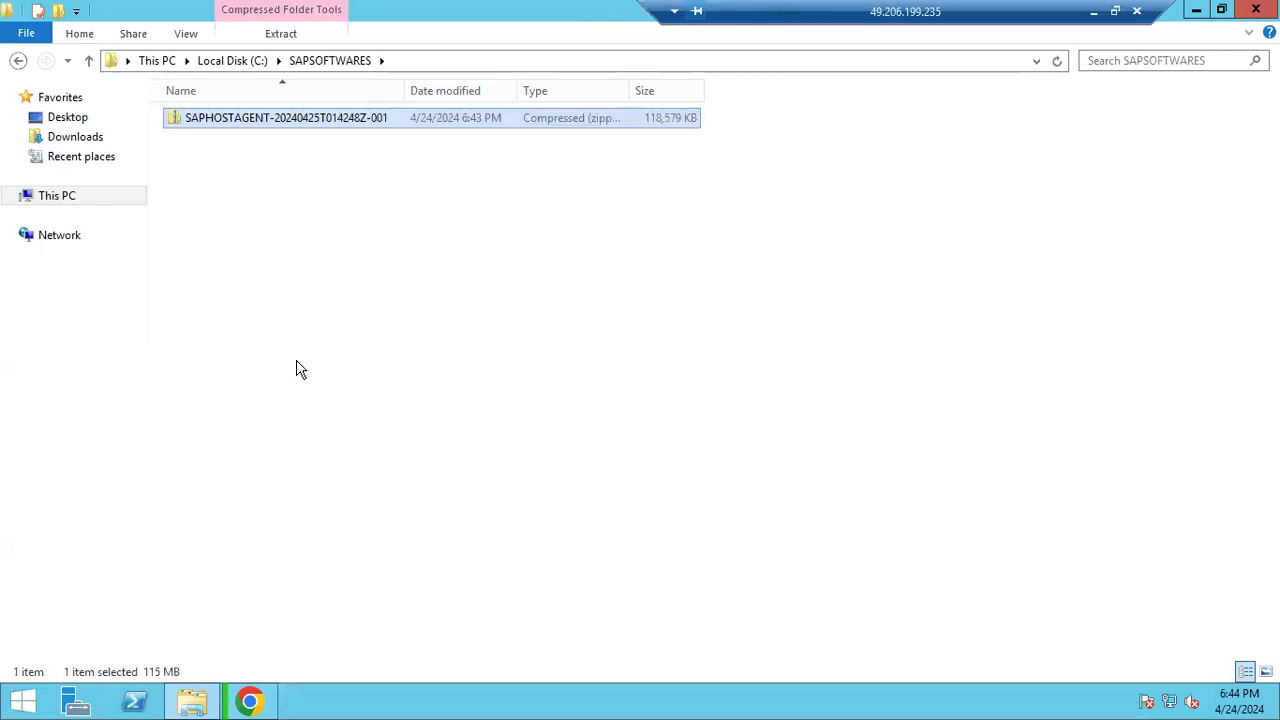
Extract the SAPHOSTAGENT zip into its own folder inside SAPSOFTWARES
right_click(263, 122)
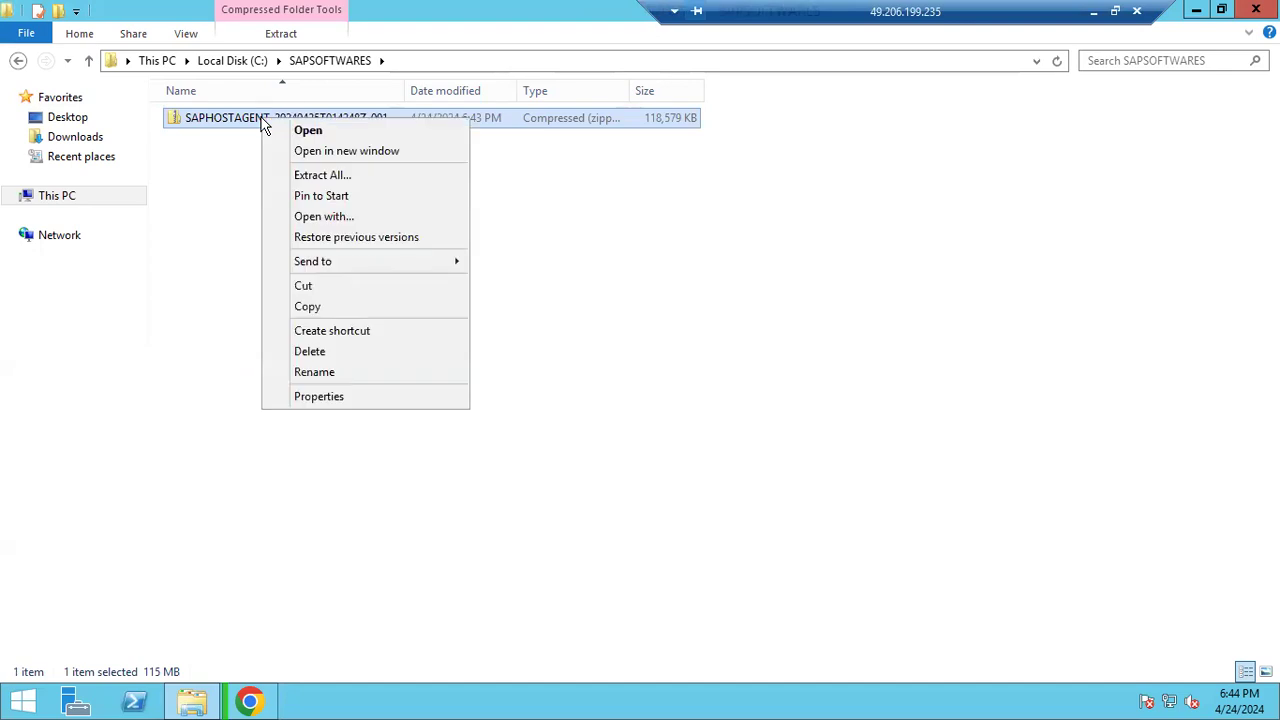
left_click(336, 186)
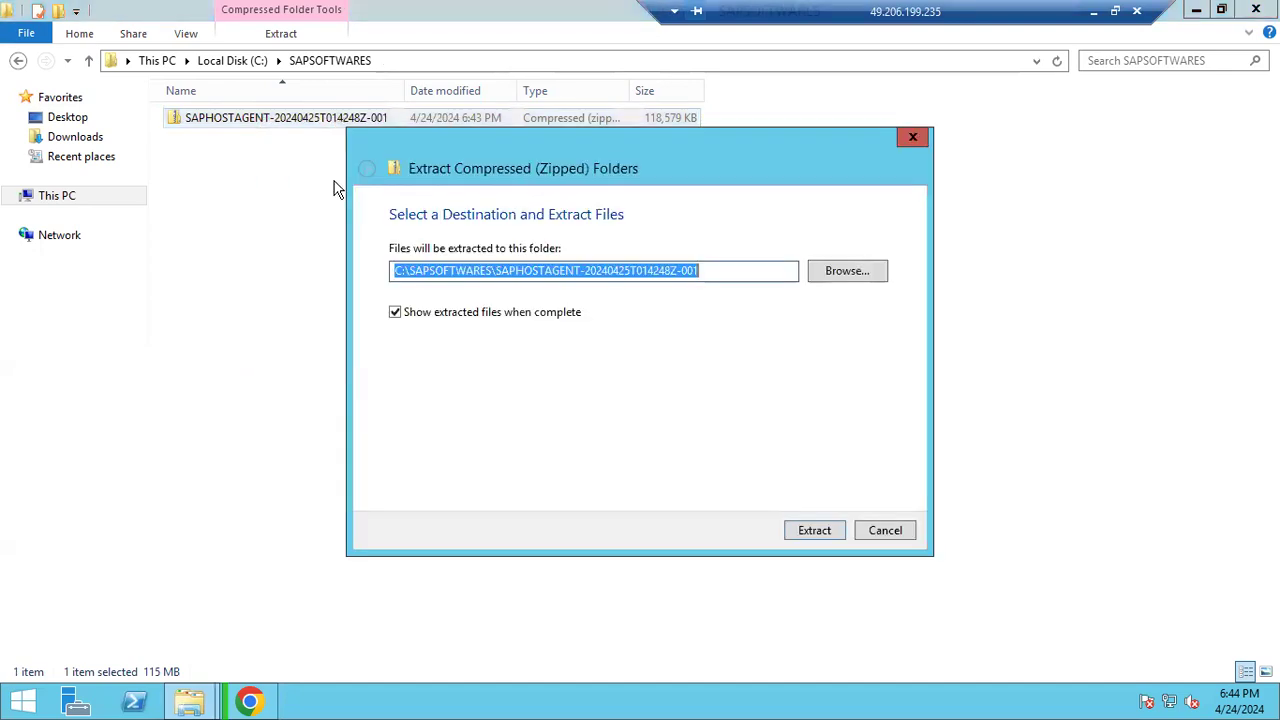
left_click(815, 532)
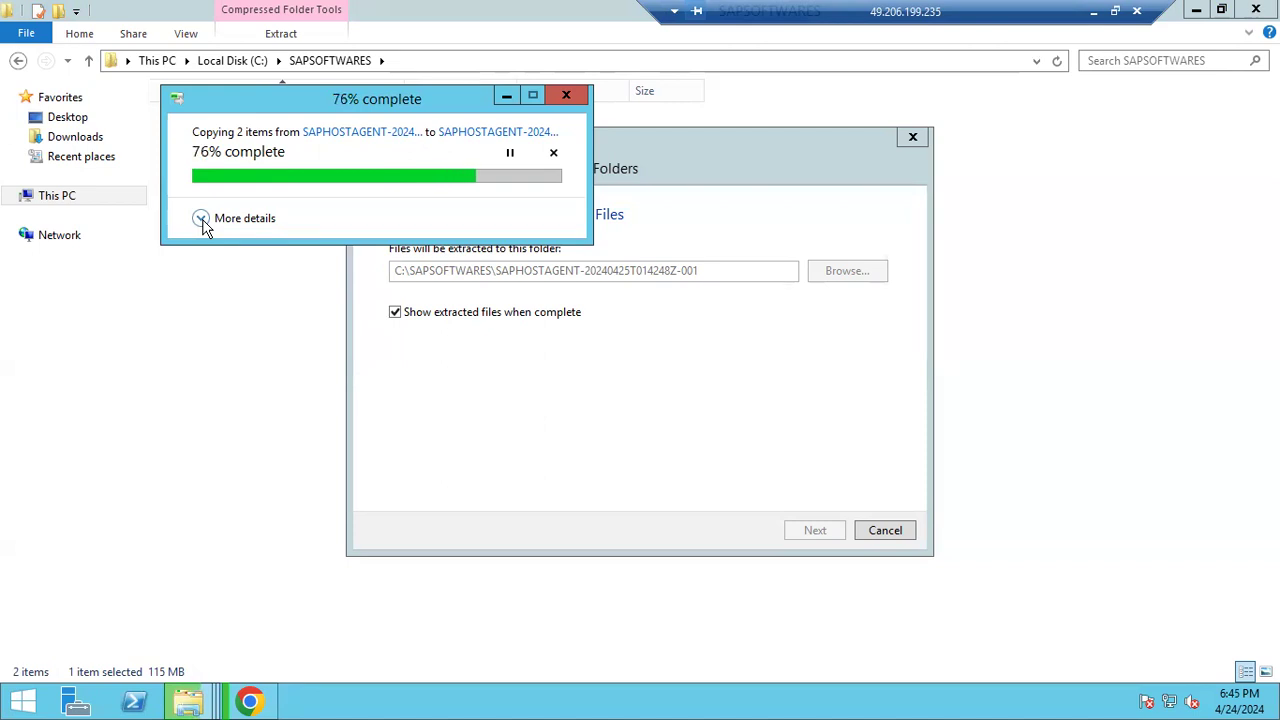
left_click(201, 219)
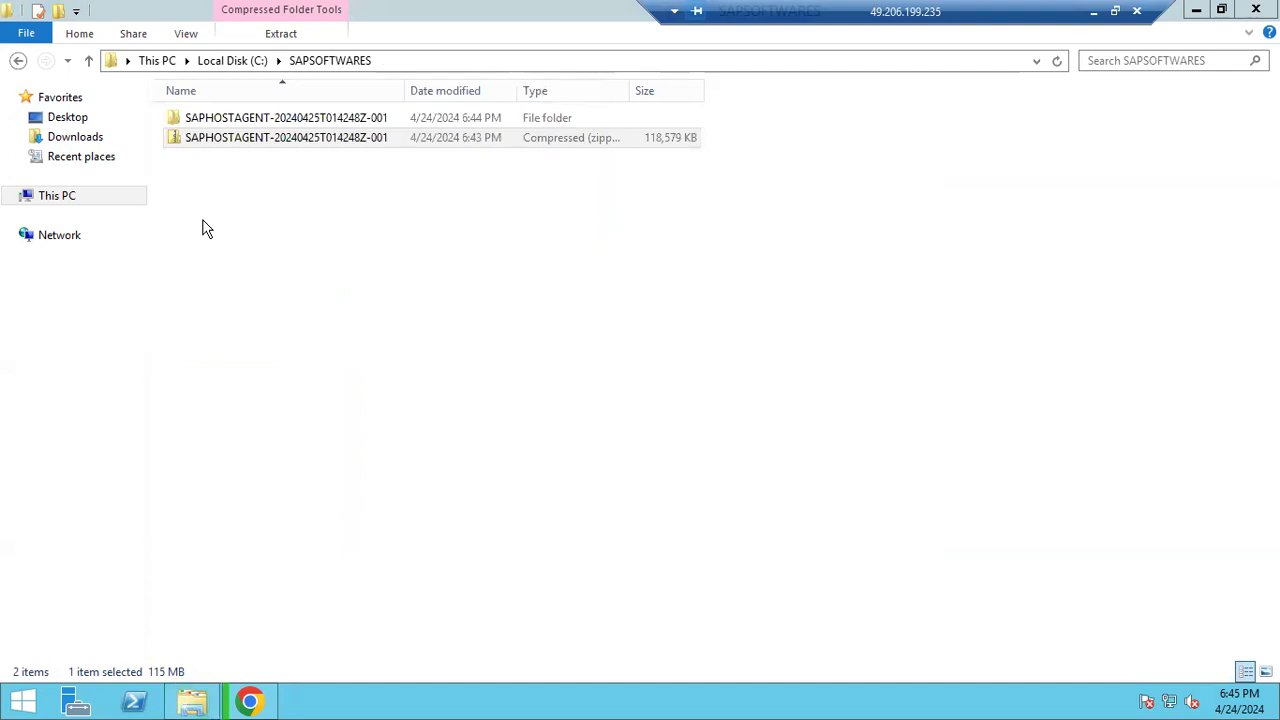
Permanently delete the leftover SAPHOSTAGENT zip from SAPSOFTWARES
left_click(202, 138)
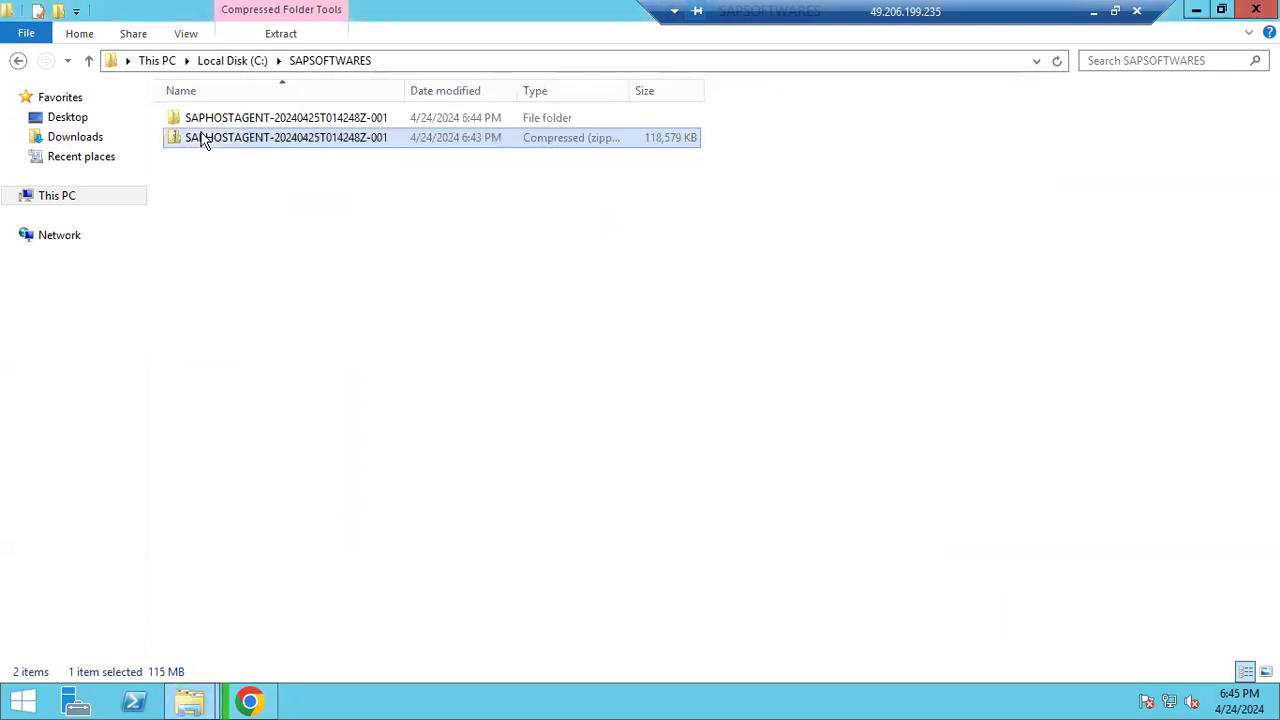
key("shift+Delete")
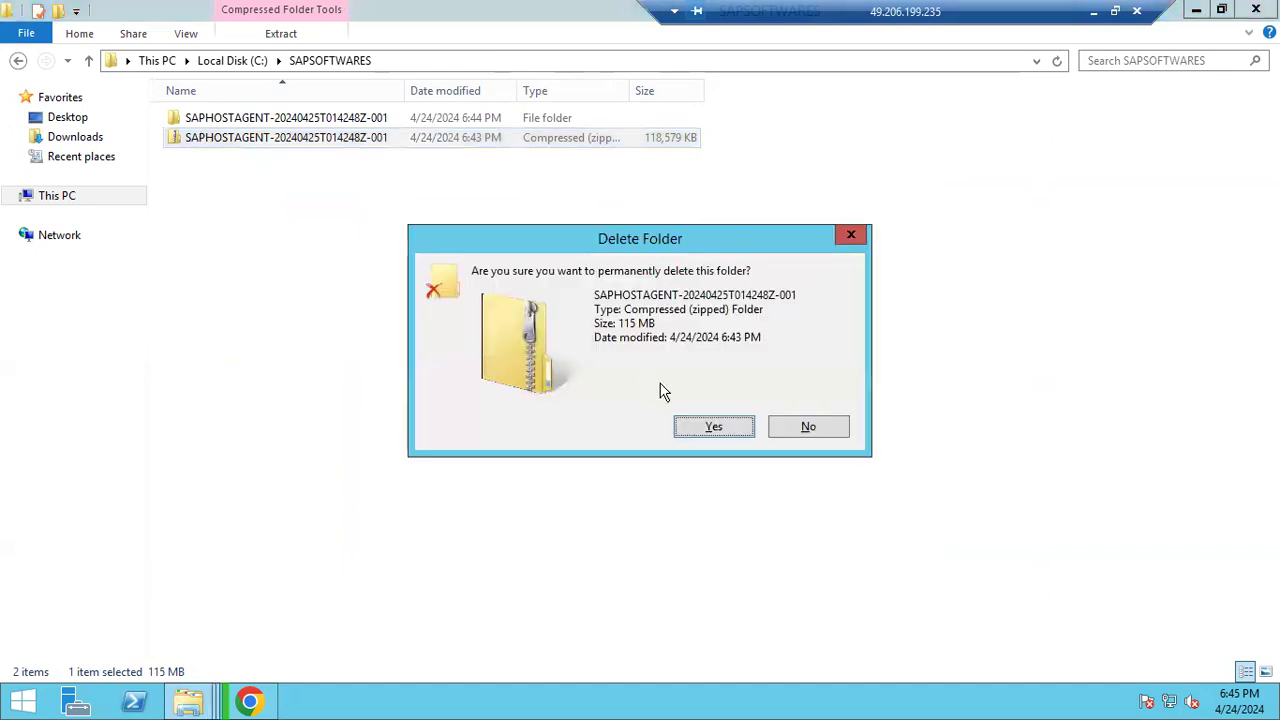
left_click(697, 426)
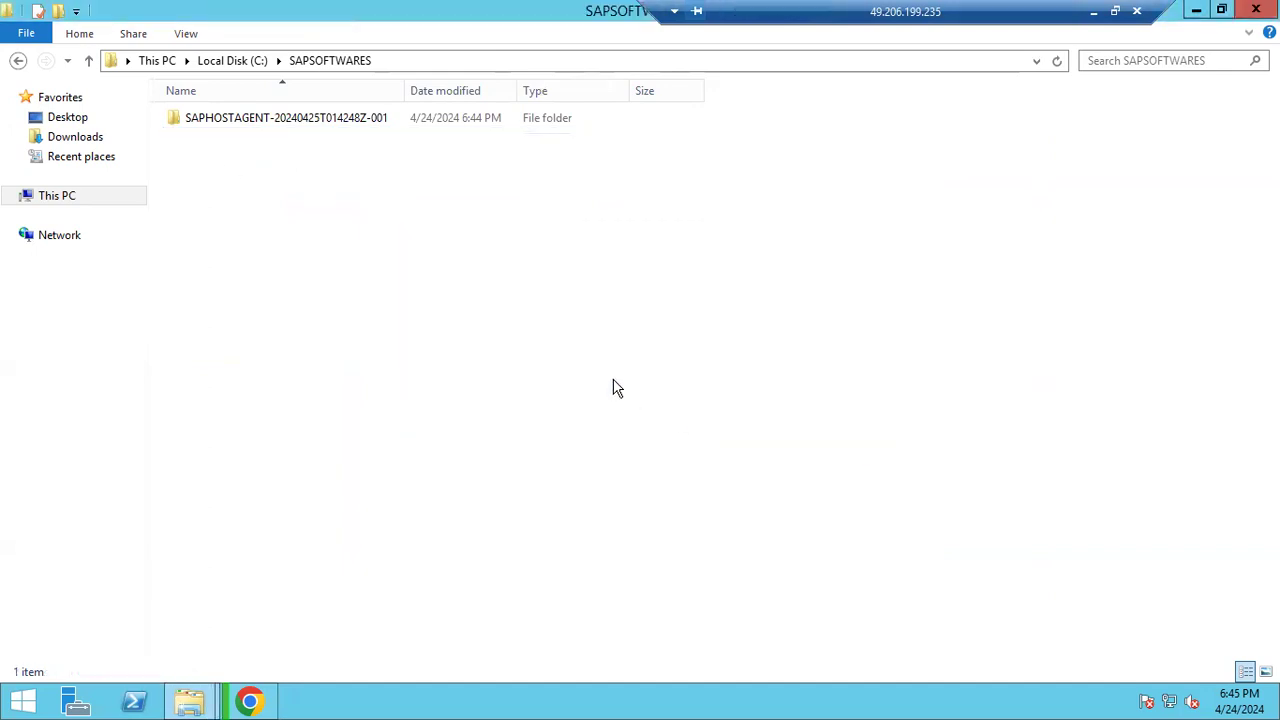
Check the extracted SAPHOSTAGENT folder's contents, then view Downloads and return to Chrome
left_click(238, 118)
double_click(238, 118)
double_click(238, 118)
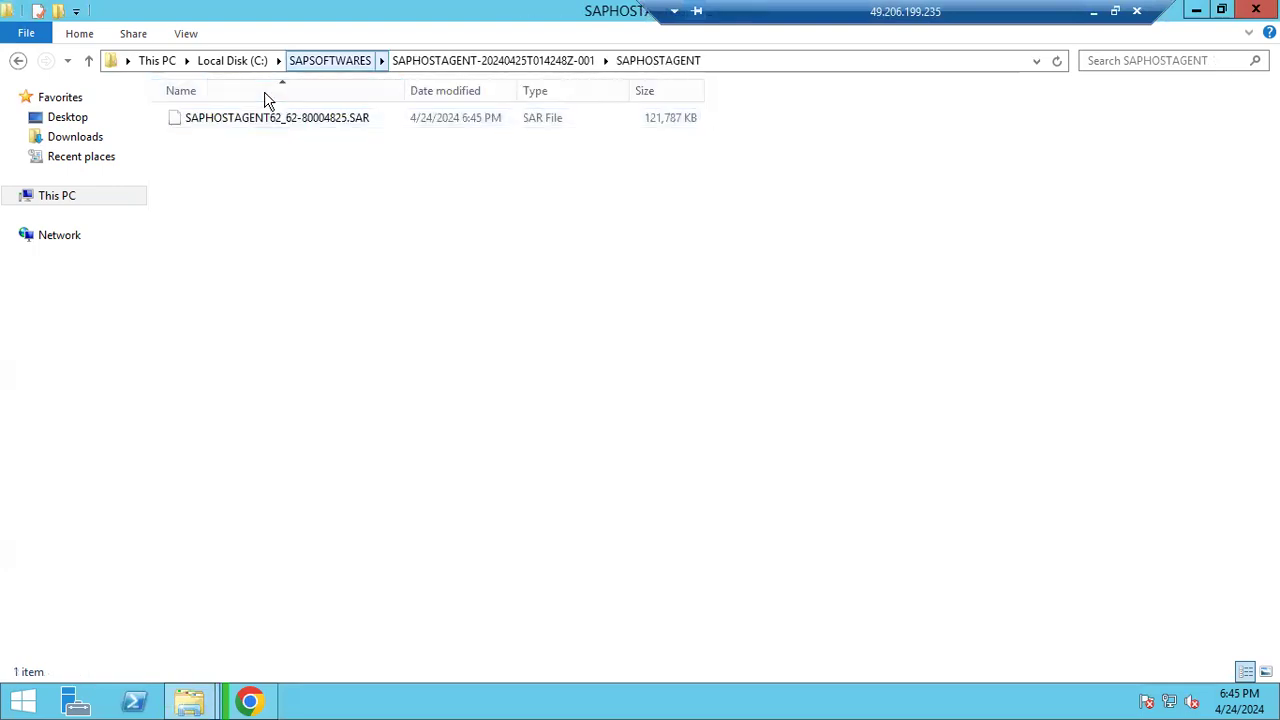
left_click(330, 60)
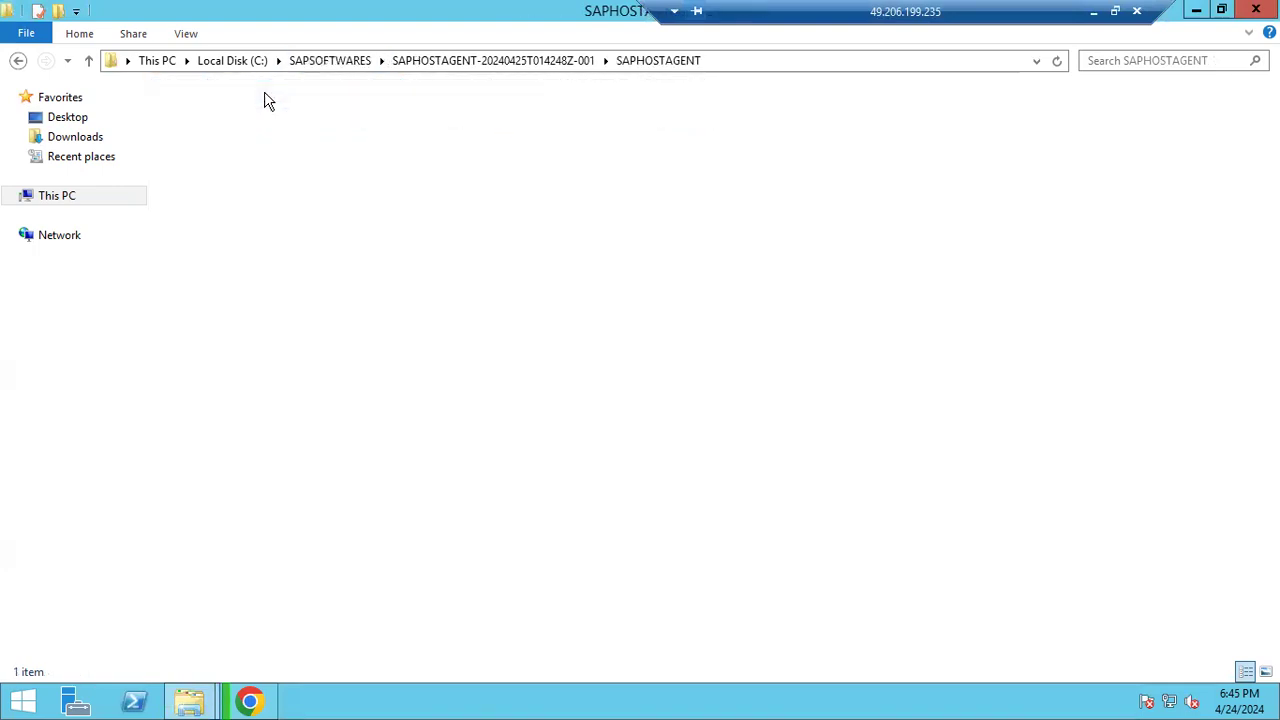
left_click(88, 142)
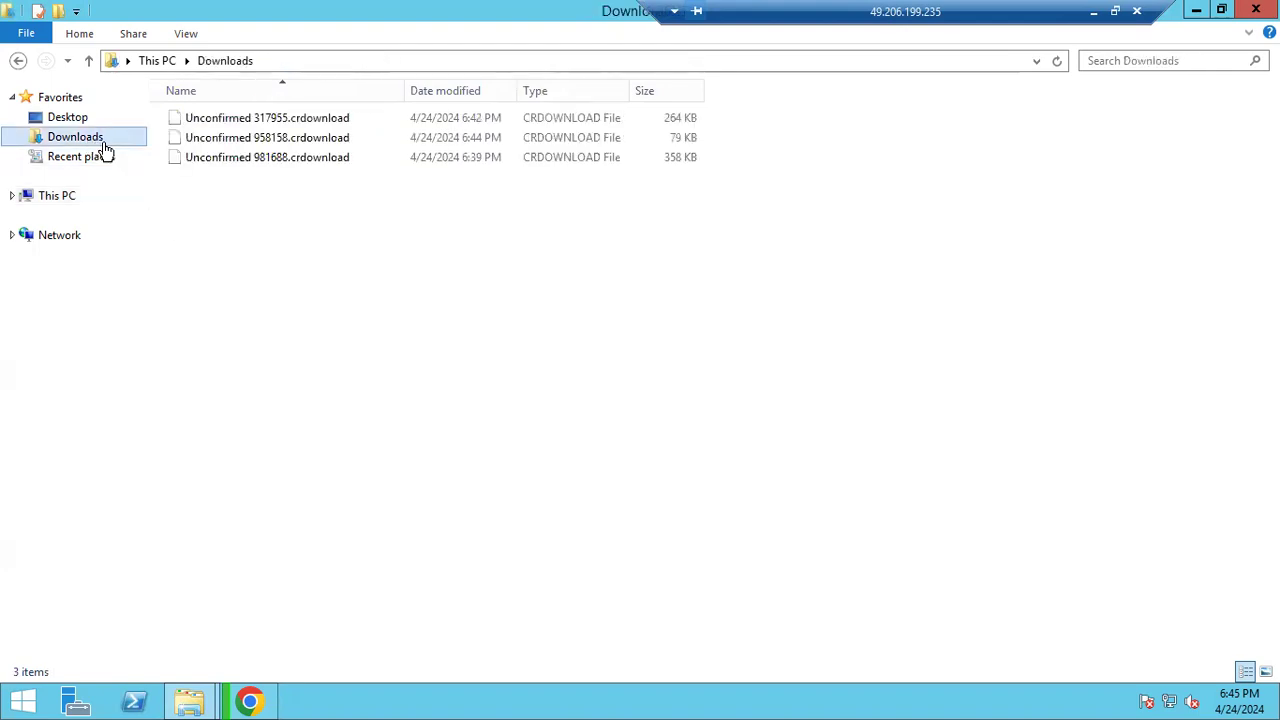
left_click(250, 702)
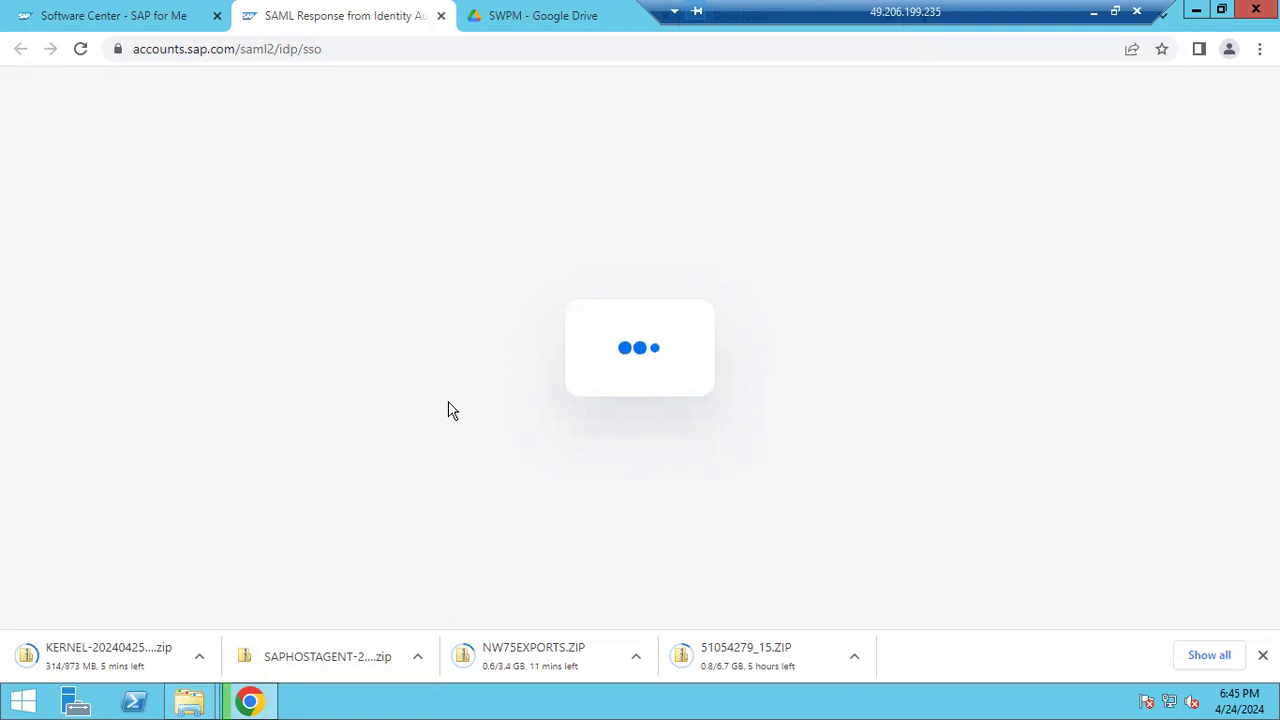
Cancel the 51054279_15.ZIP download
left_click(855, 657)
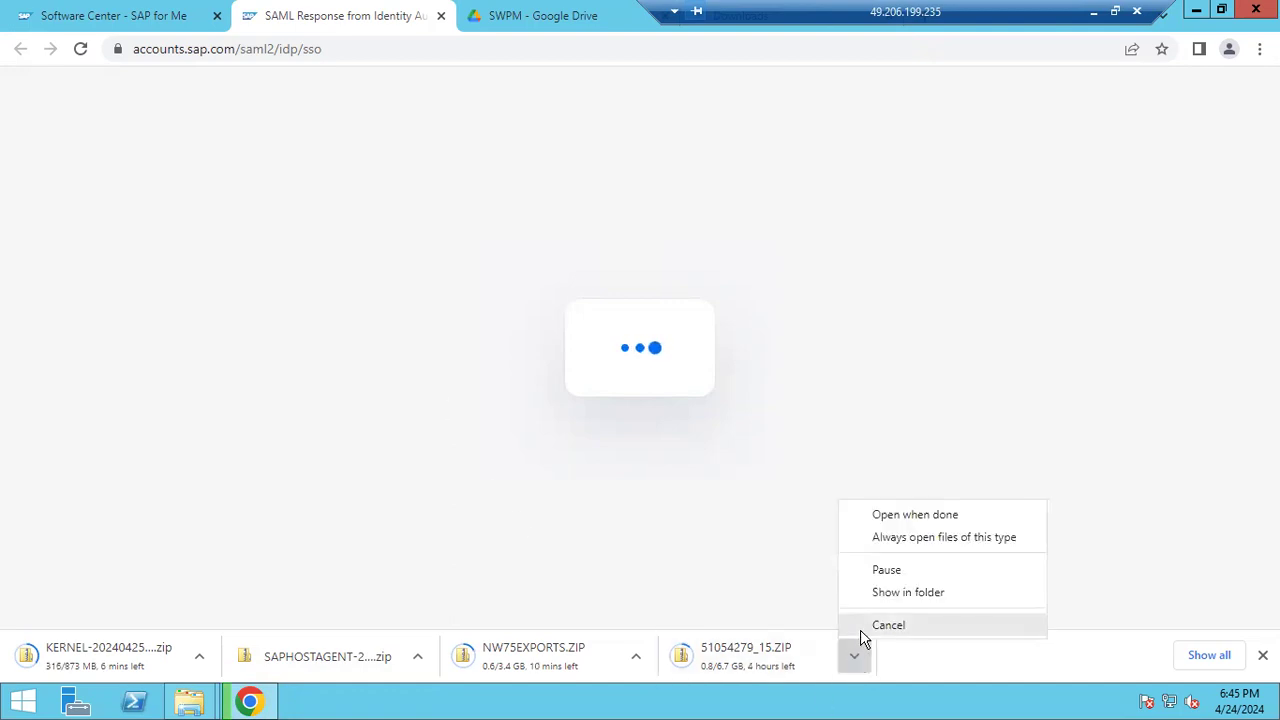
left_click(864, 624)
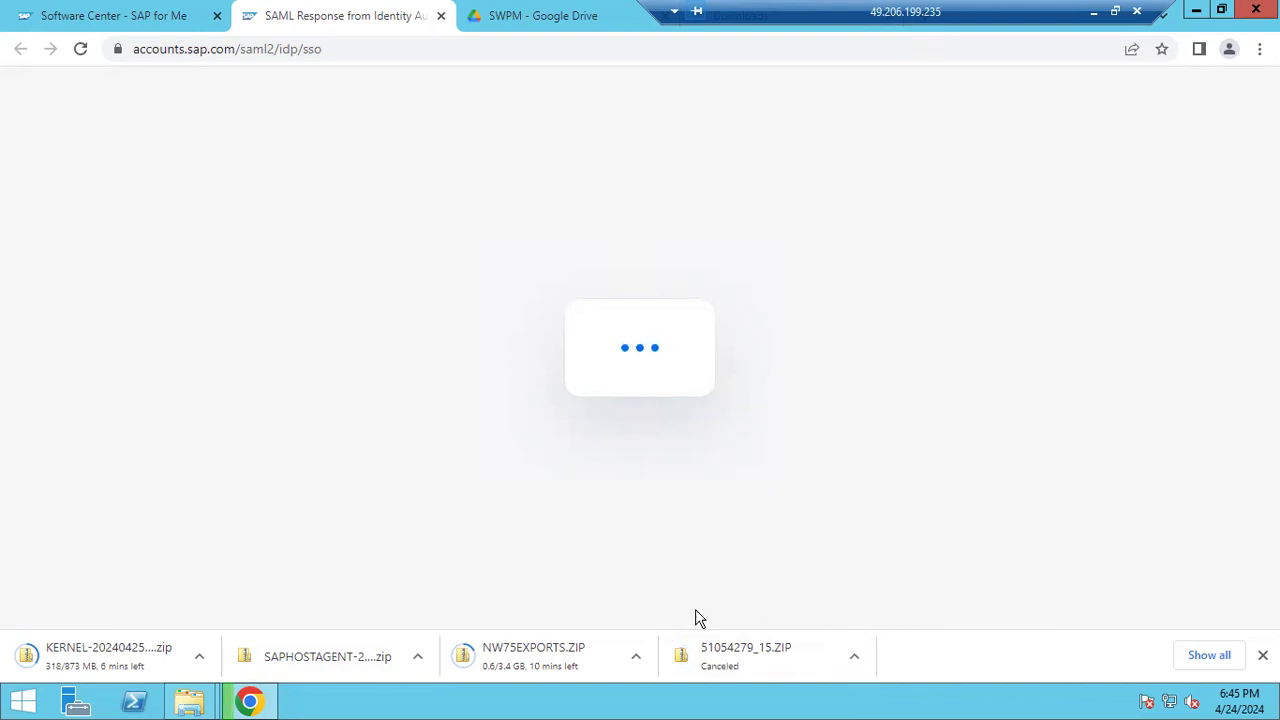
left_click(489, 17)
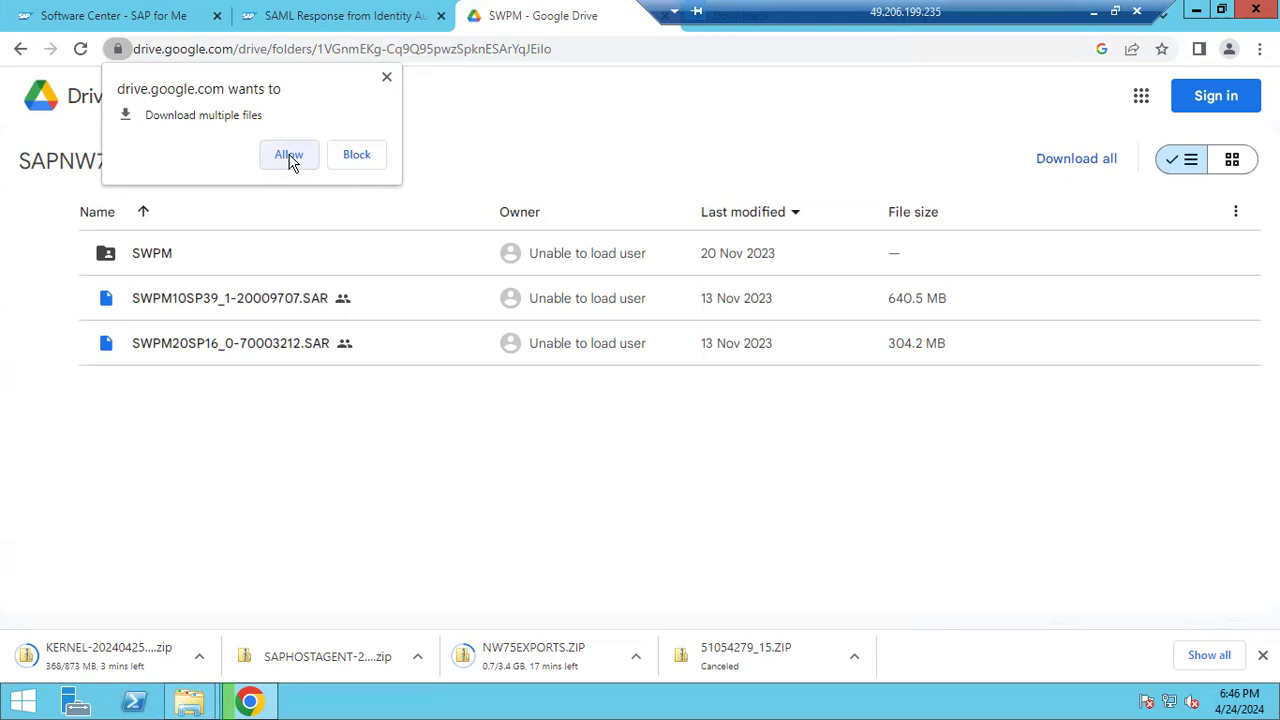
Allow Google Drive to download multiple files, then open Support Packages & Patches in SAP for Me
left_click(289, 157)
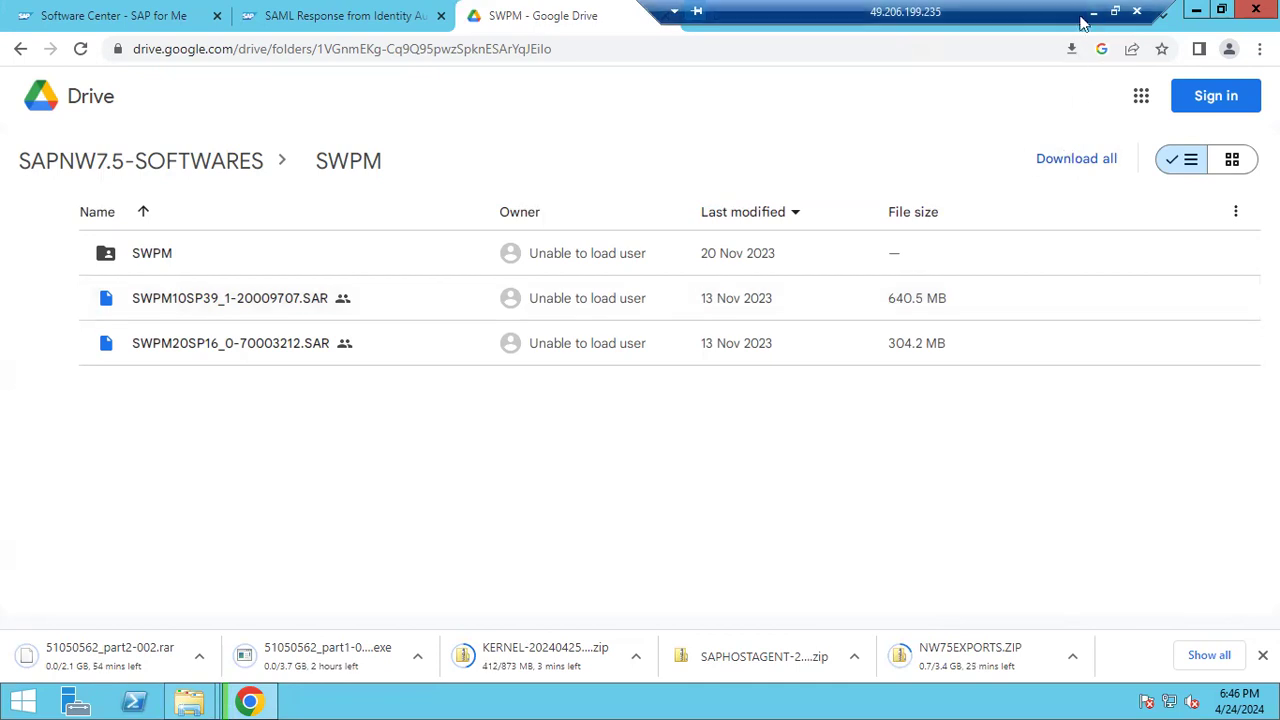
left_click(145, 16)
left_click(570, 267)
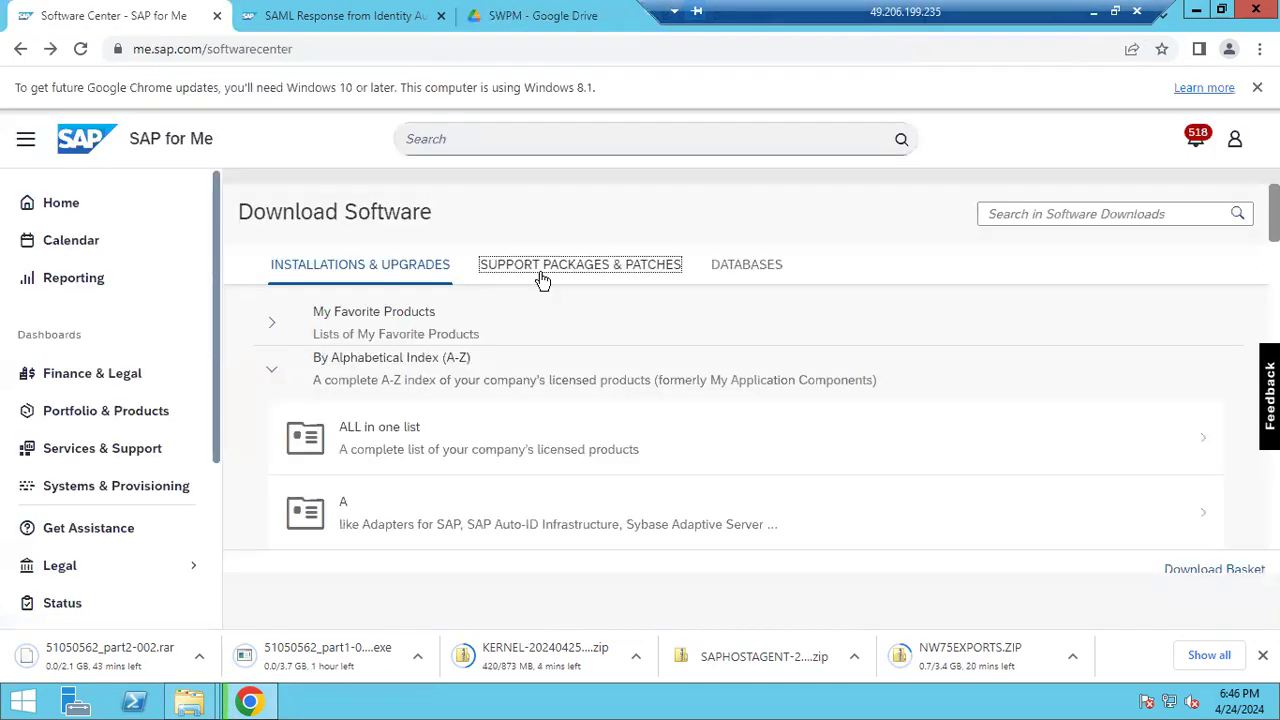
Browse the alphabetical index to SL TOOLSET 1.0 > Software Provisioning Manager > SWPM 1.0
left_click(276, 376)
scroll(391, 414, "down", 6)
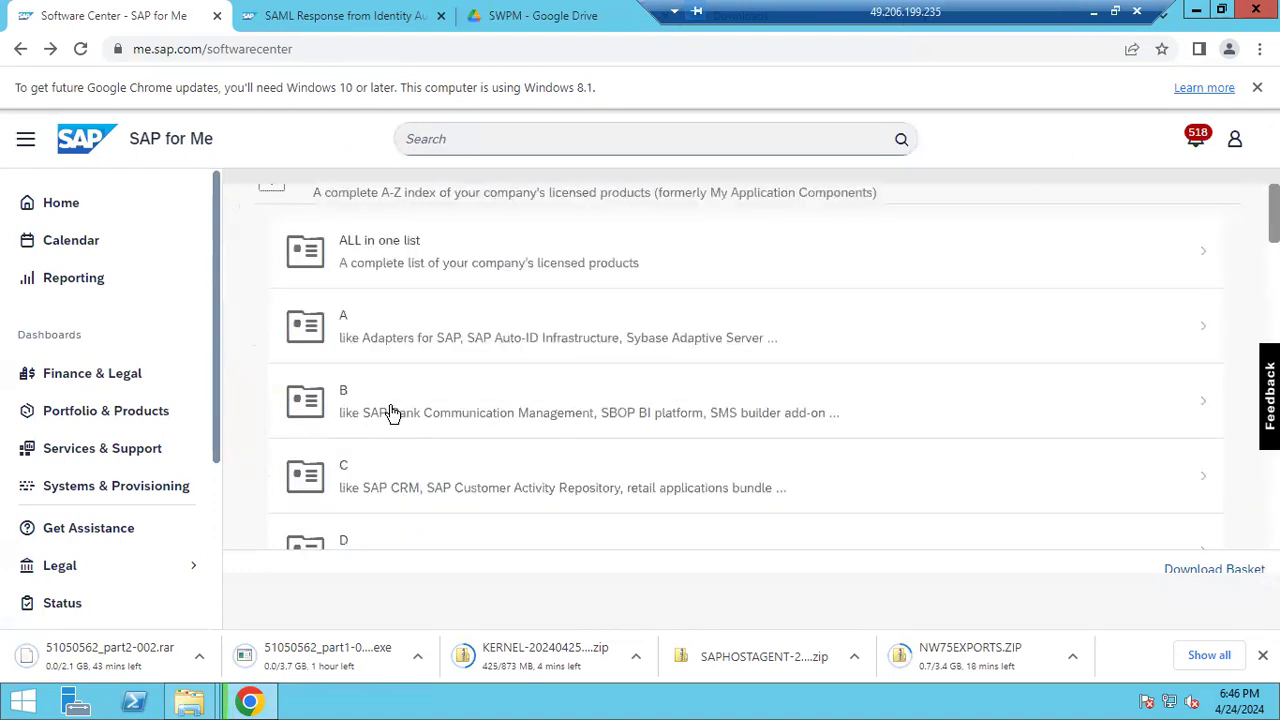
scroll(393, 413, "down", 8)
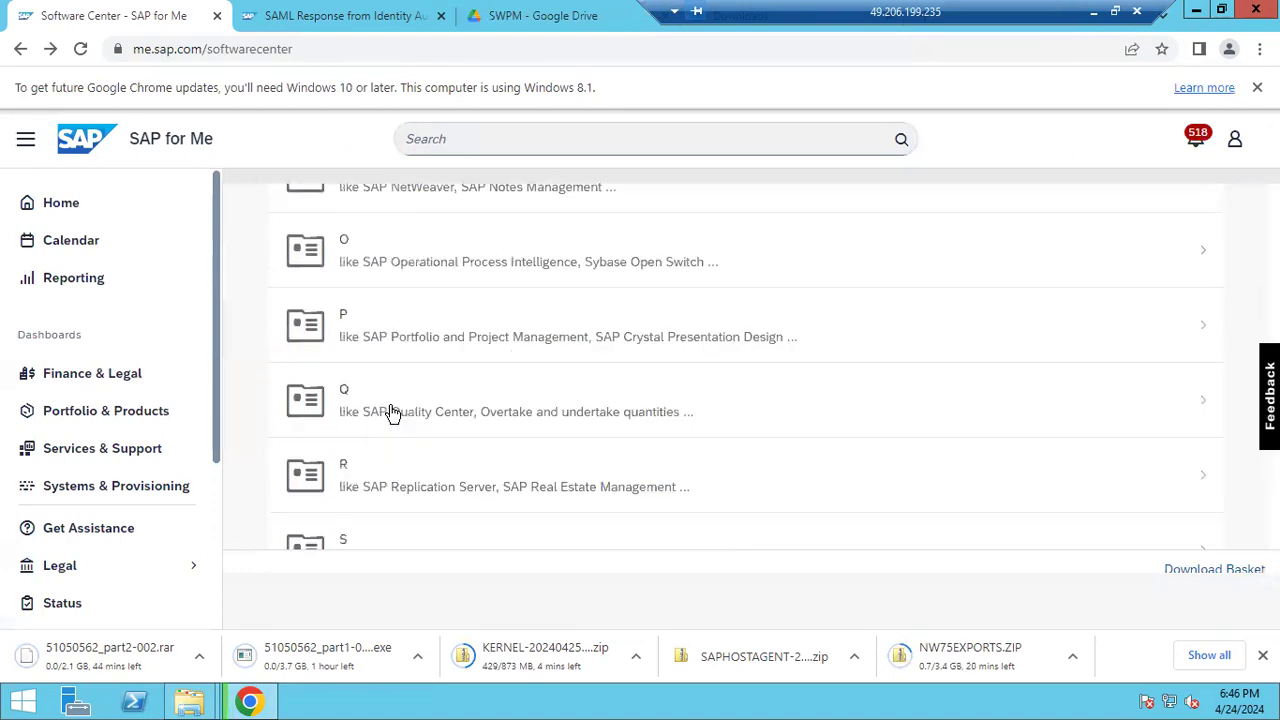
left_click(399, 469)
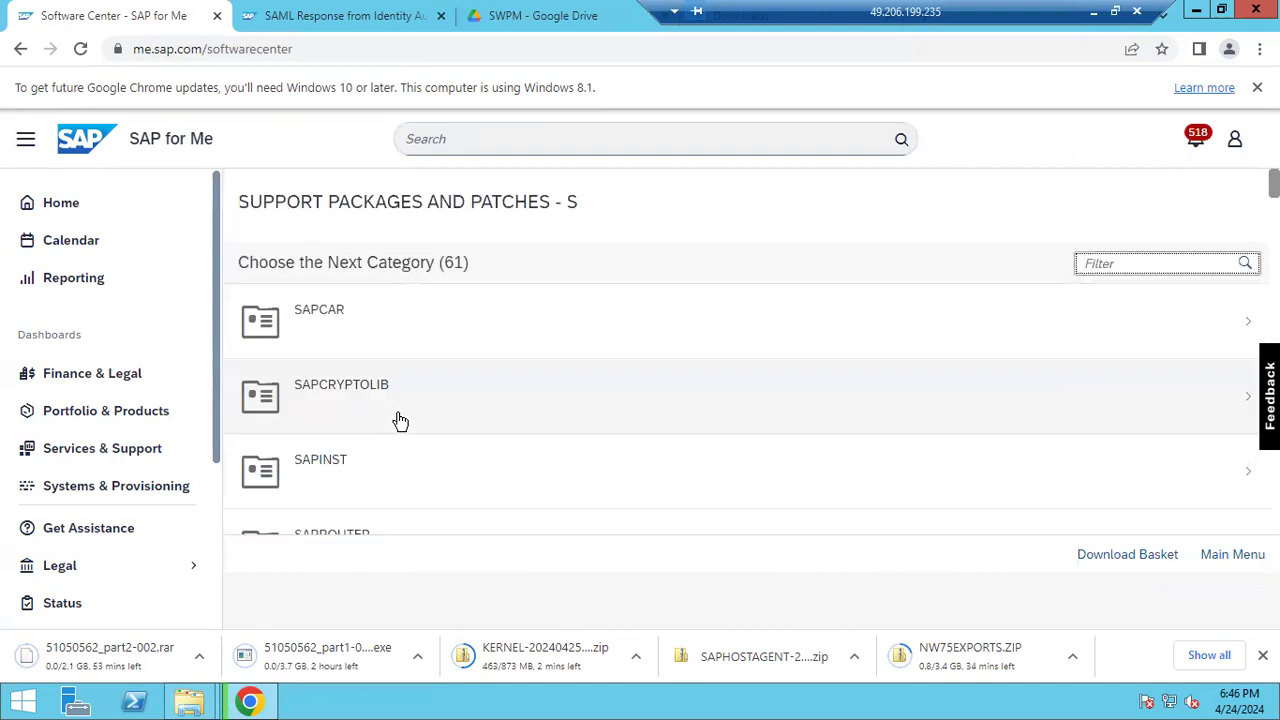
scroll(400, 420, "down", 7)
scroll(400, 420, "down", 3)
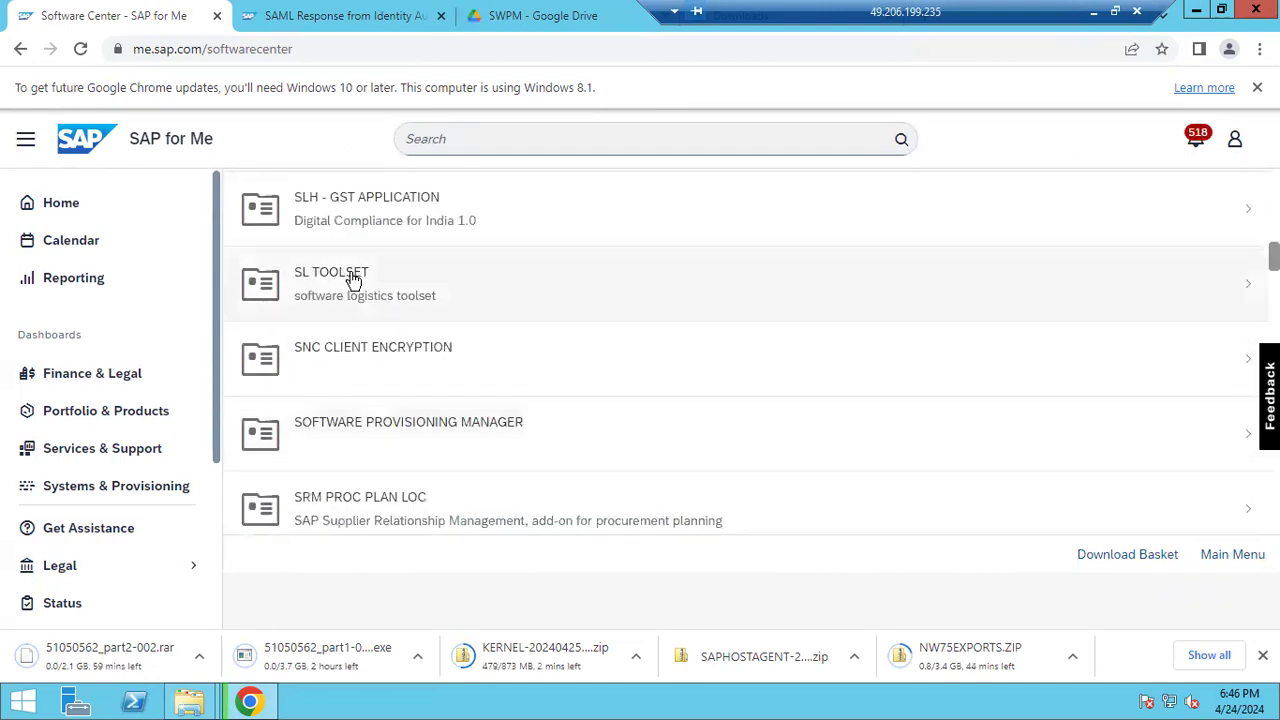
left_click(352, 280)
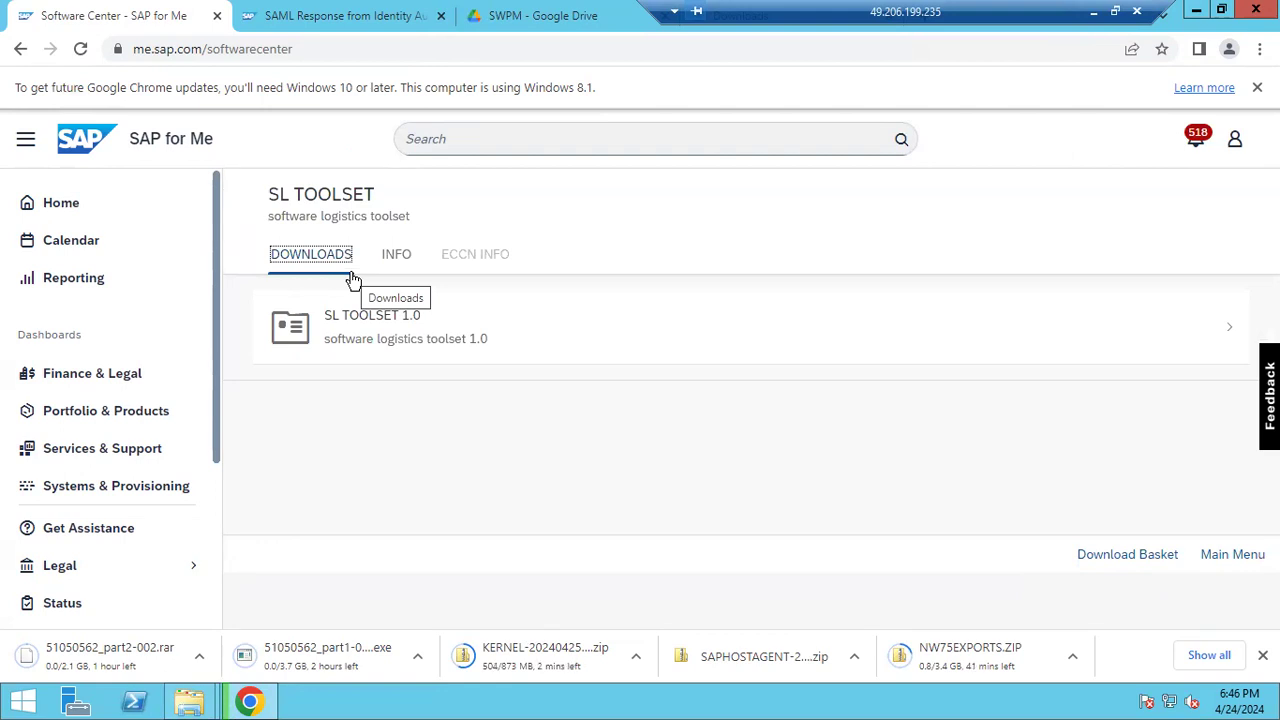
left_click(374, 324)
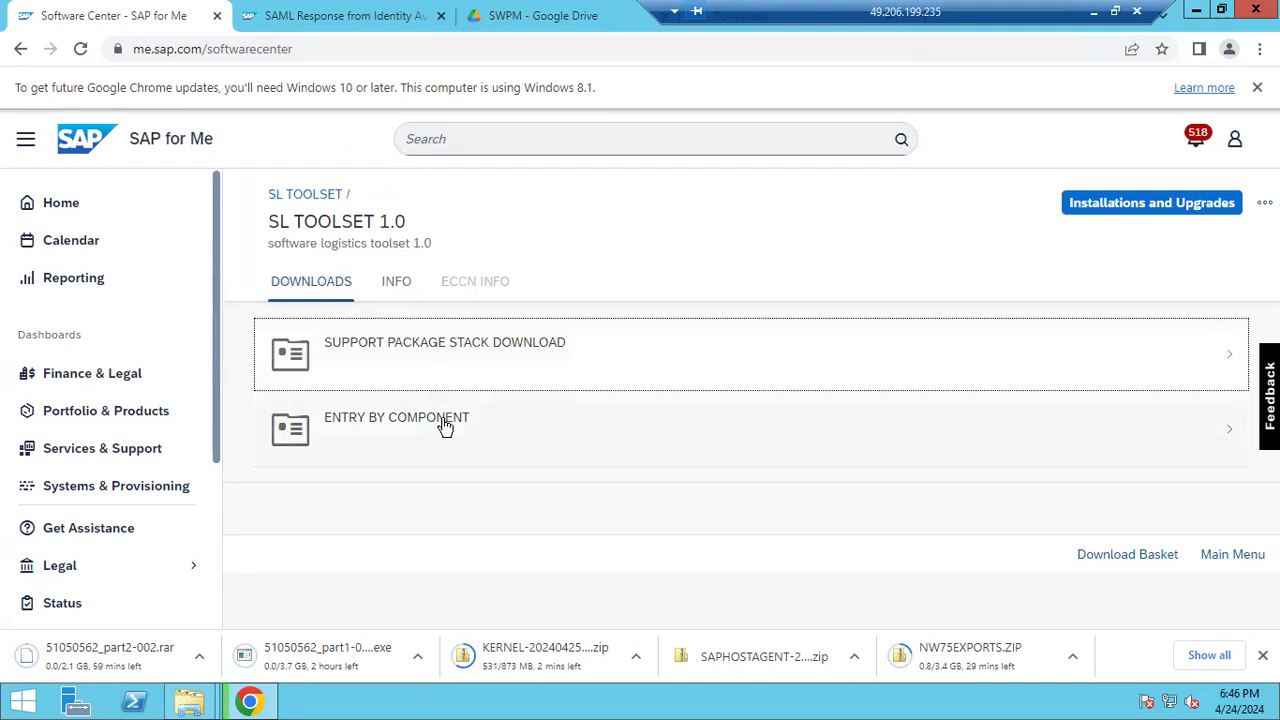
left_click(445, 427)
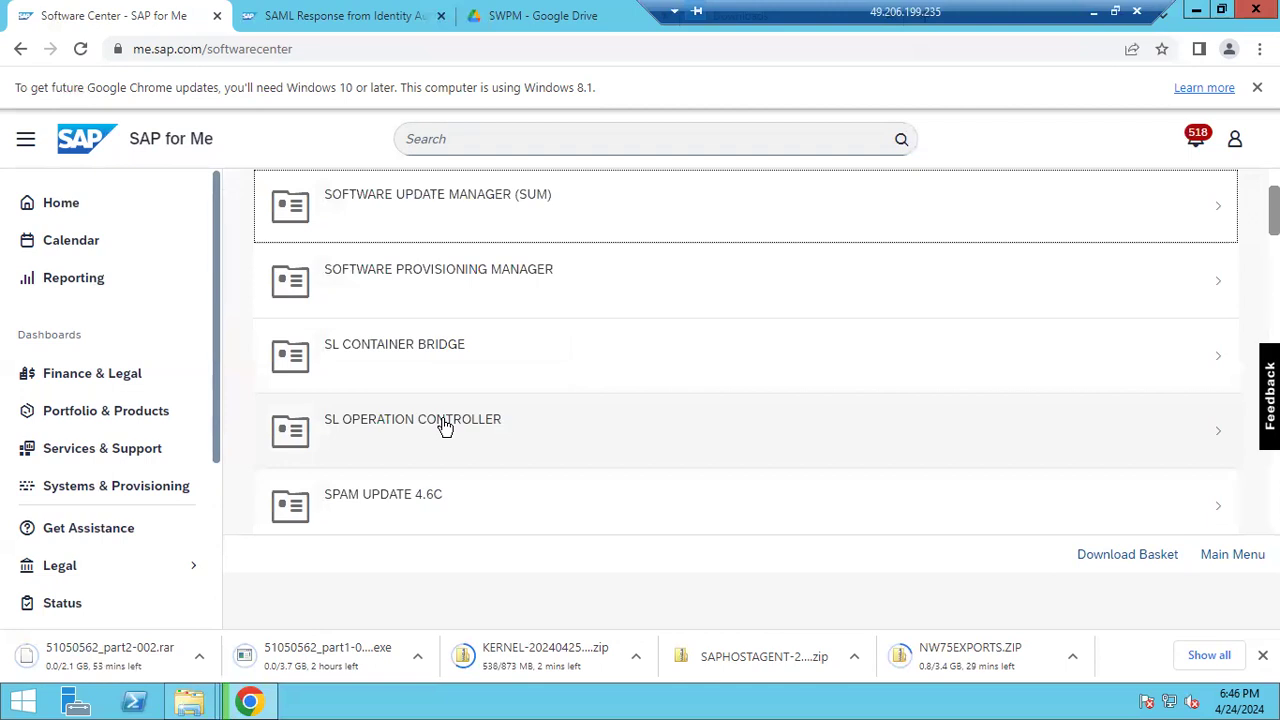
left_click(448, 287)
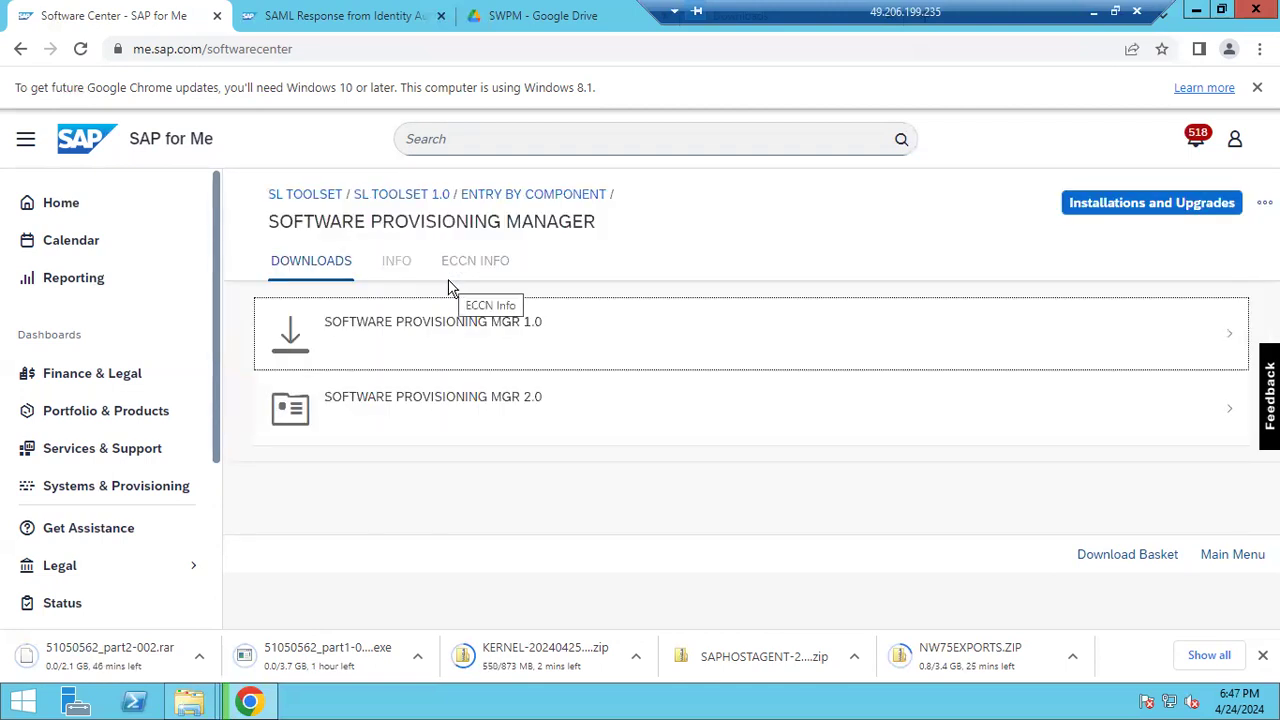
left_click(463, 334)
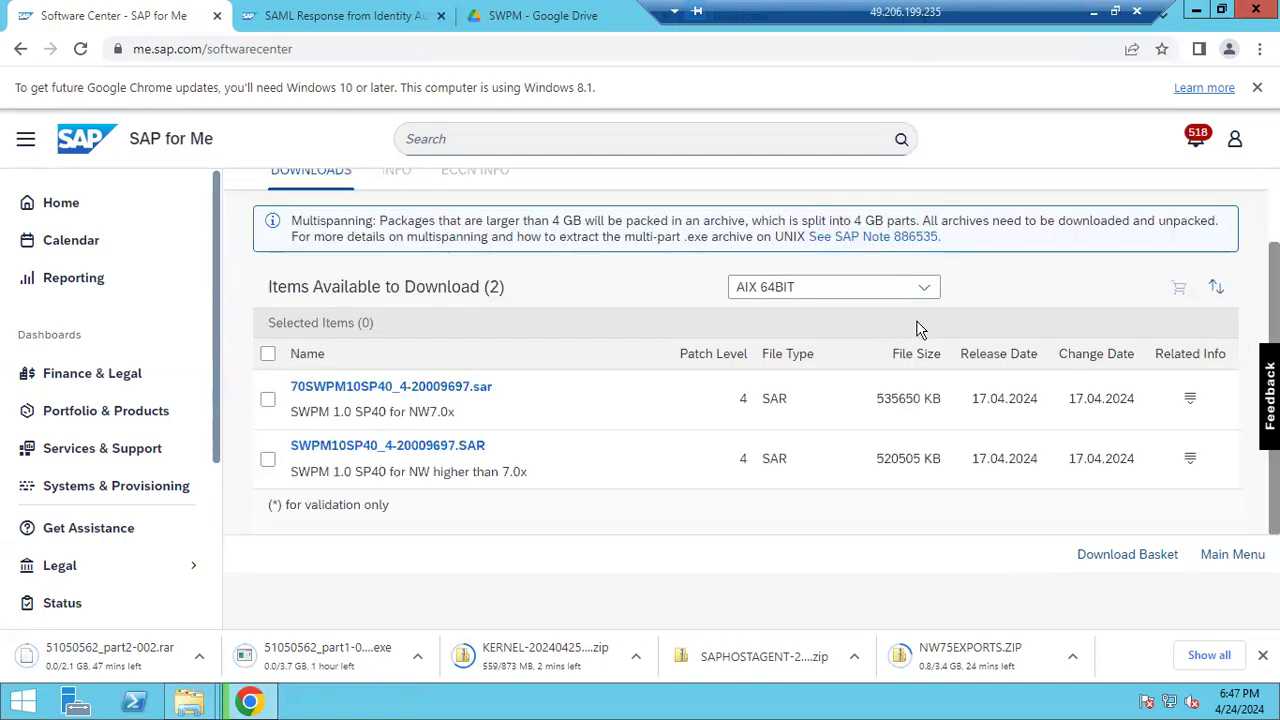
Filter to Windows on x64 64bit and download SWPM10SP40_4-20009707.SAR
left_click(924, 287)
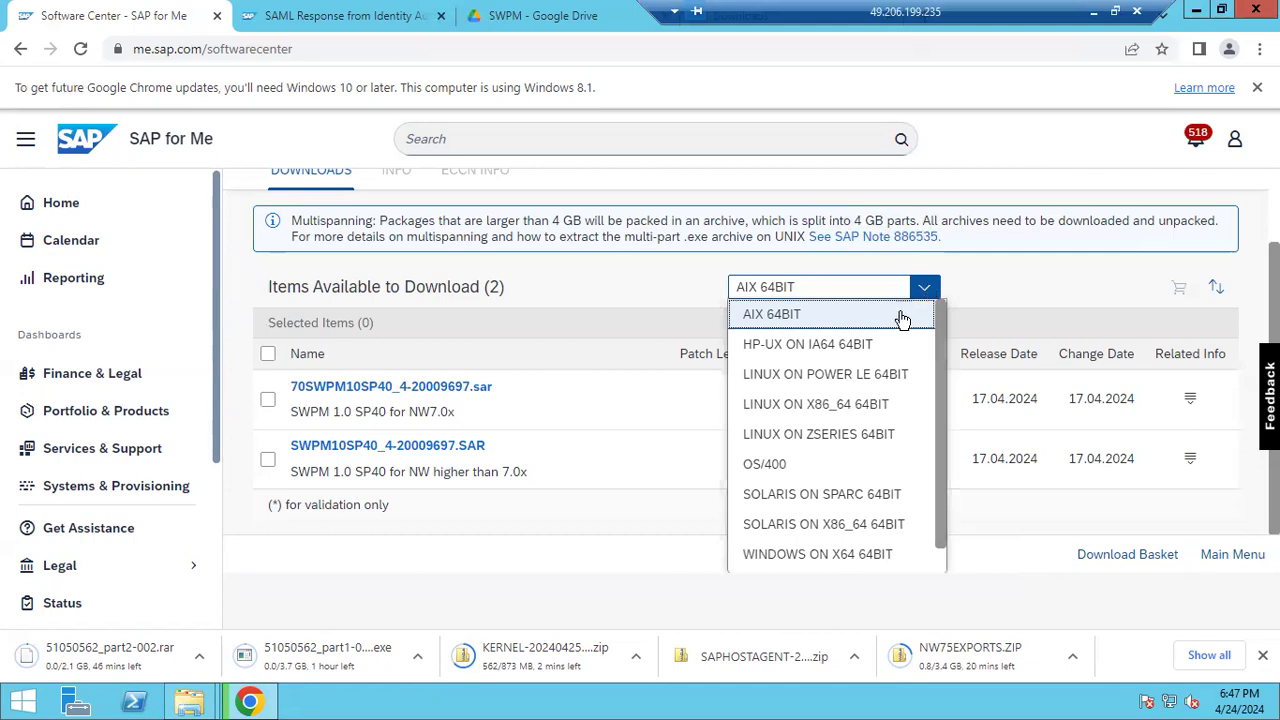
scroll(826, 564, "down", 1)
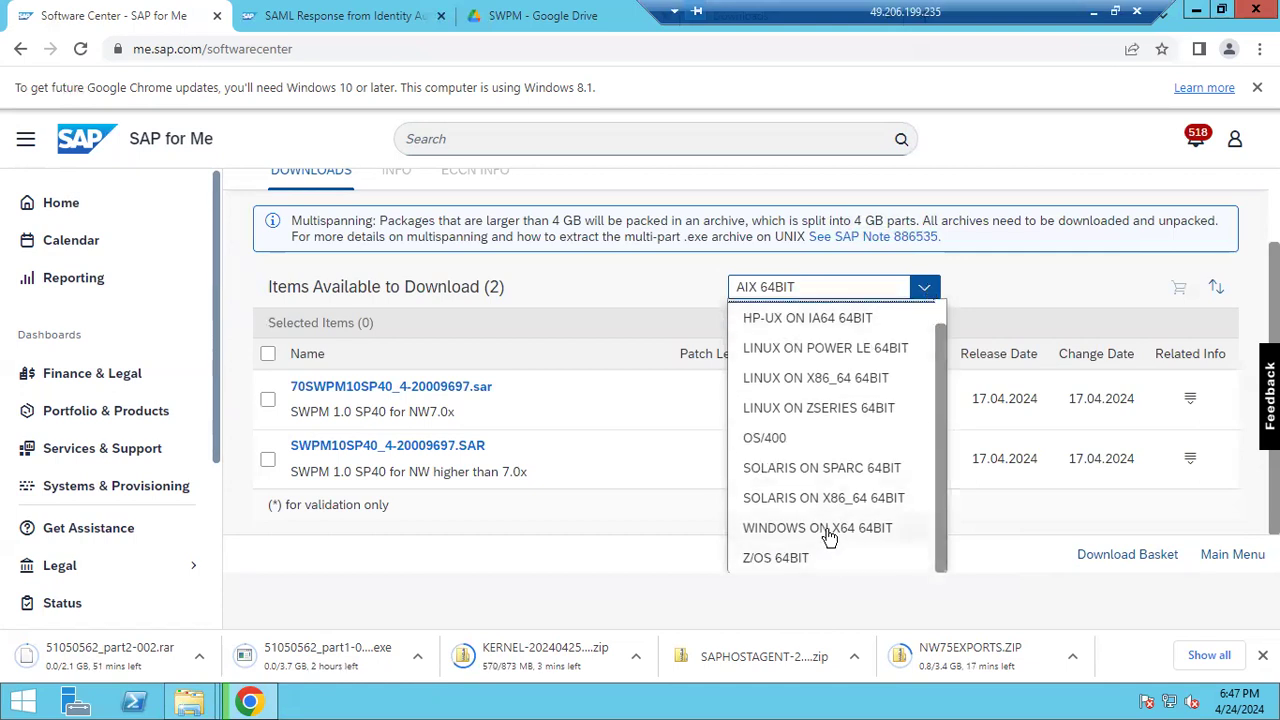
left_click(828, 533)
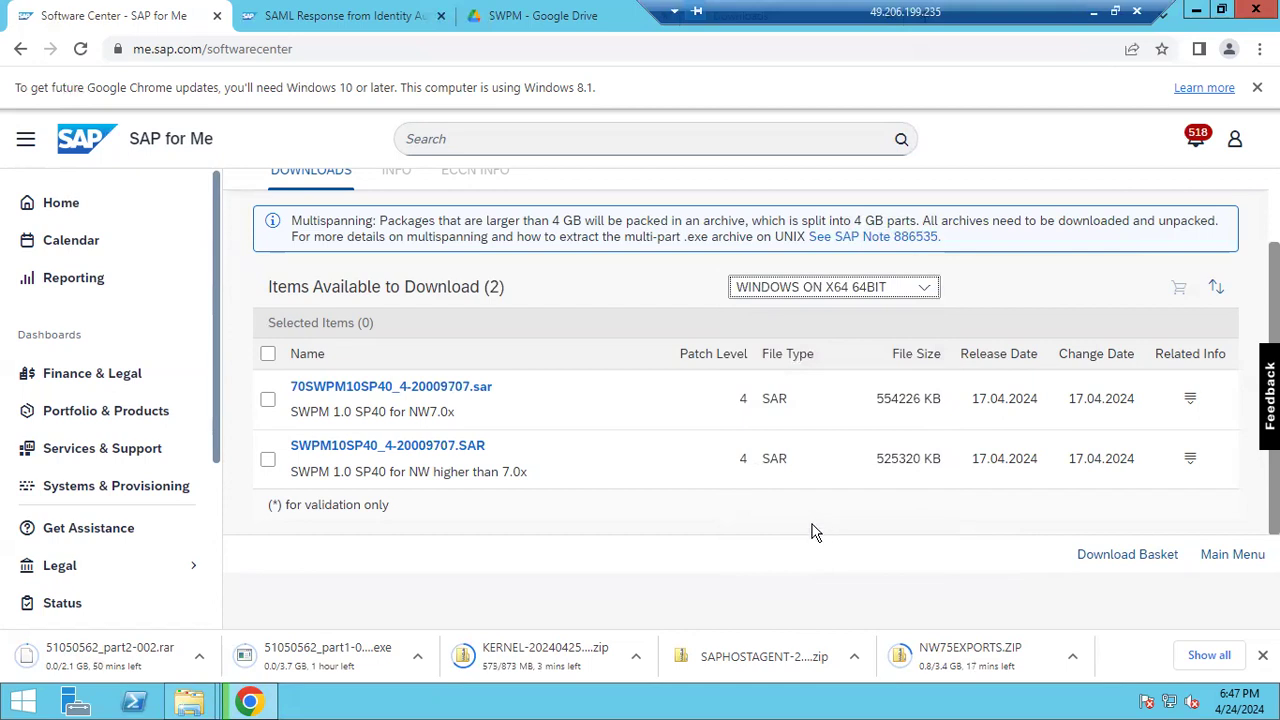
left_click(378, 446)
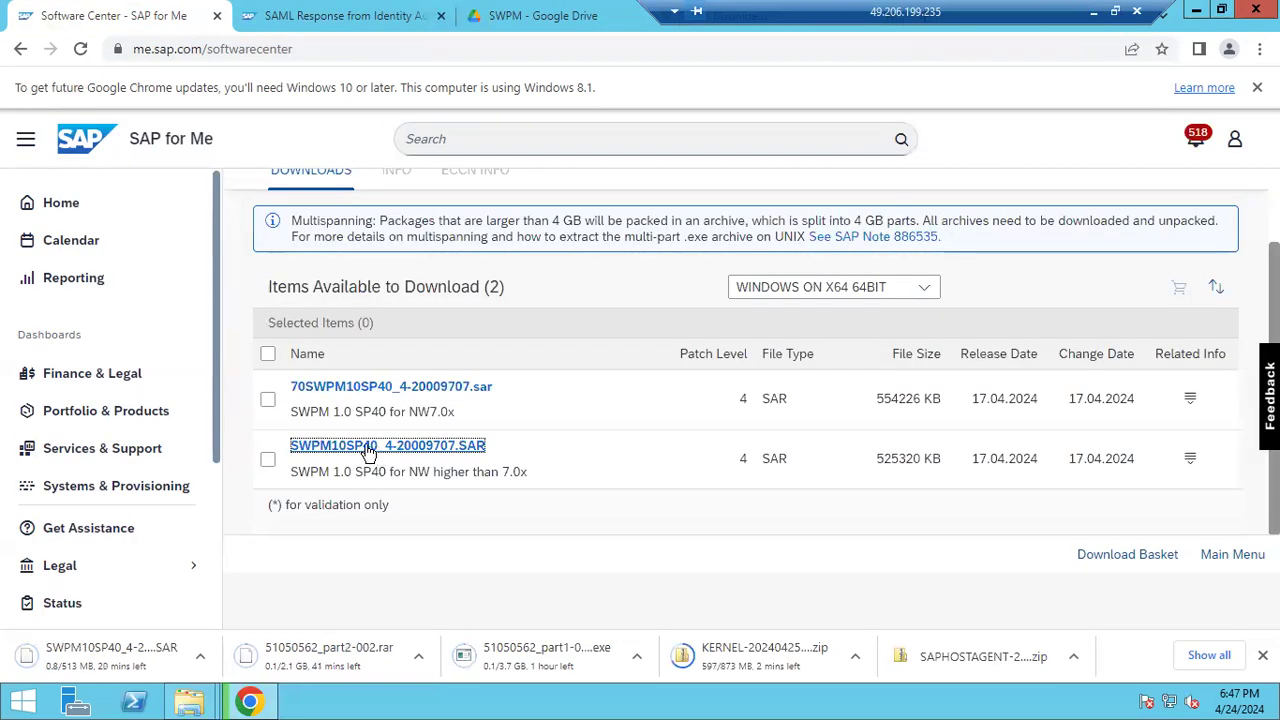
left_click(1095, 12)
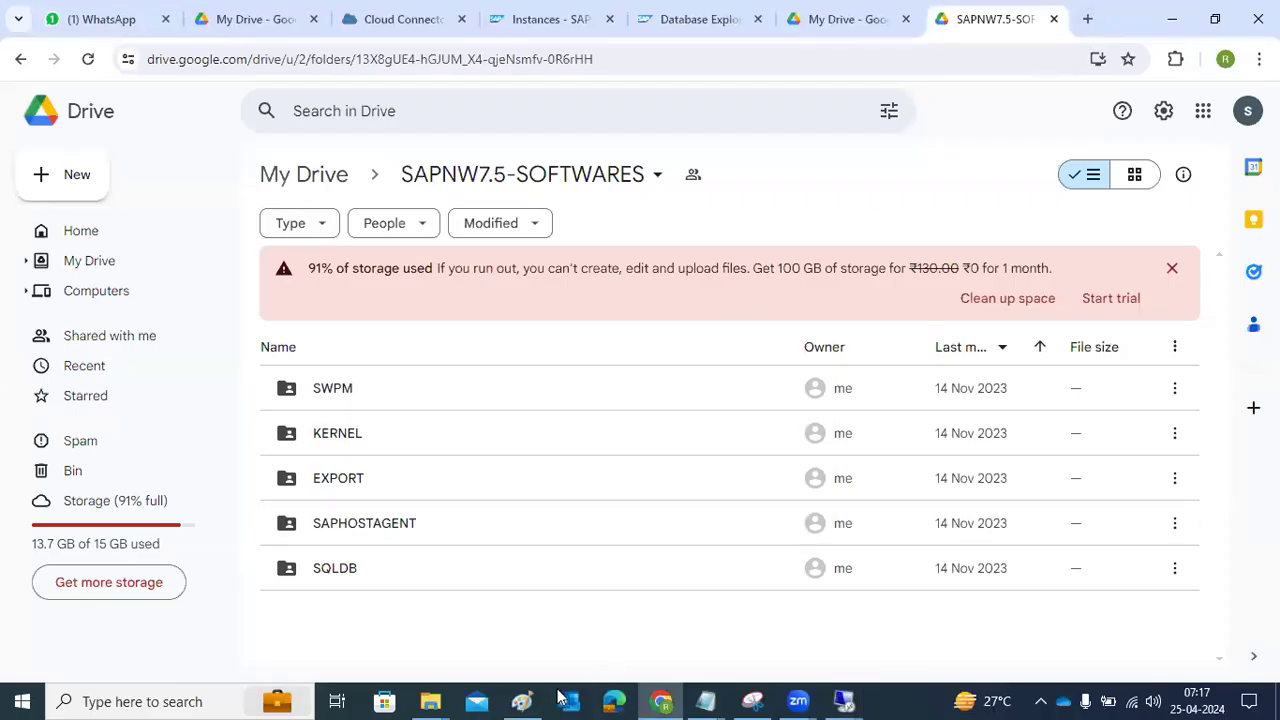
Clear the SOFTWARES DOWNLOADING note and type '200 GB free' as the first line
left_click(520, 699)
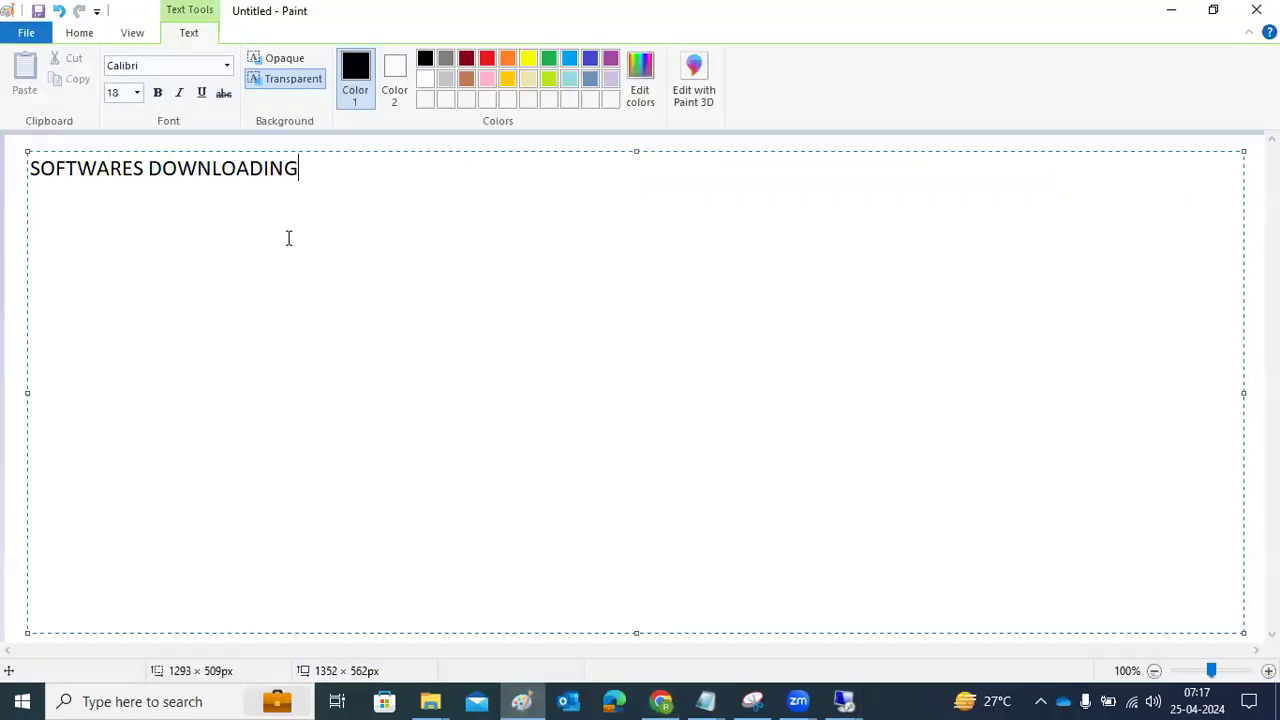
key("ctrl+a")
key("BackSpace")
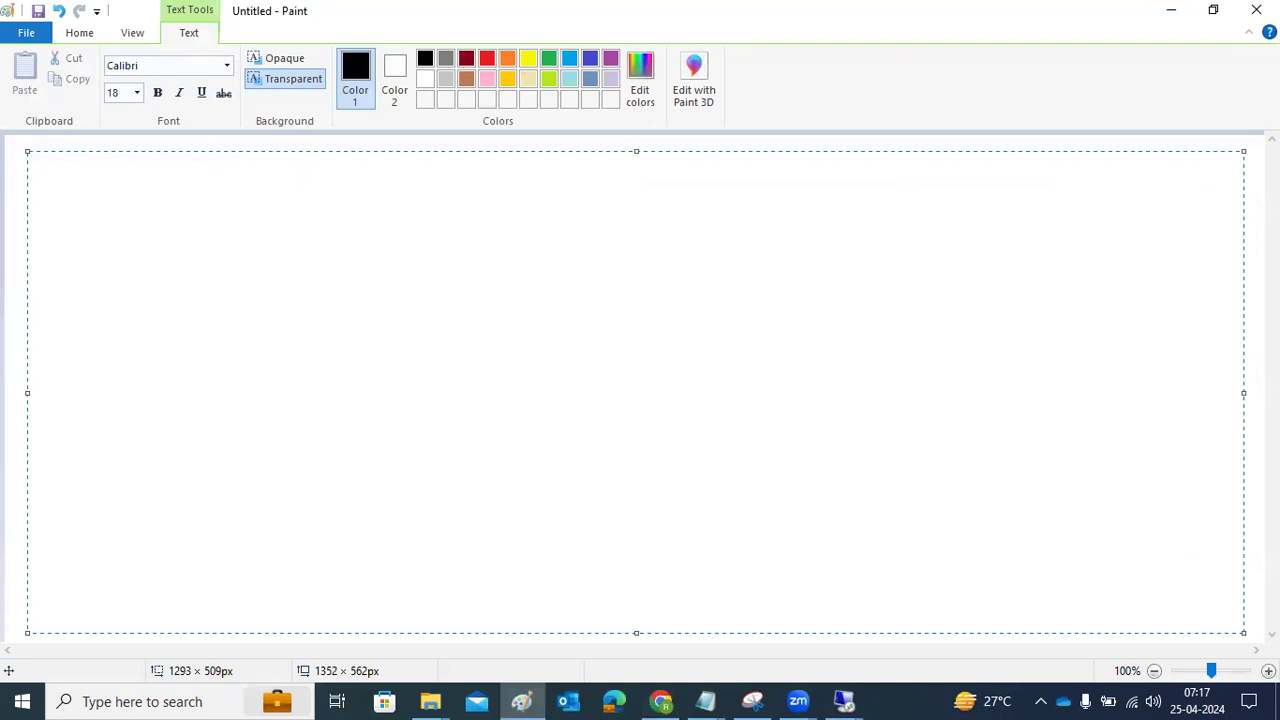
type("200 GB free")
key("Return")
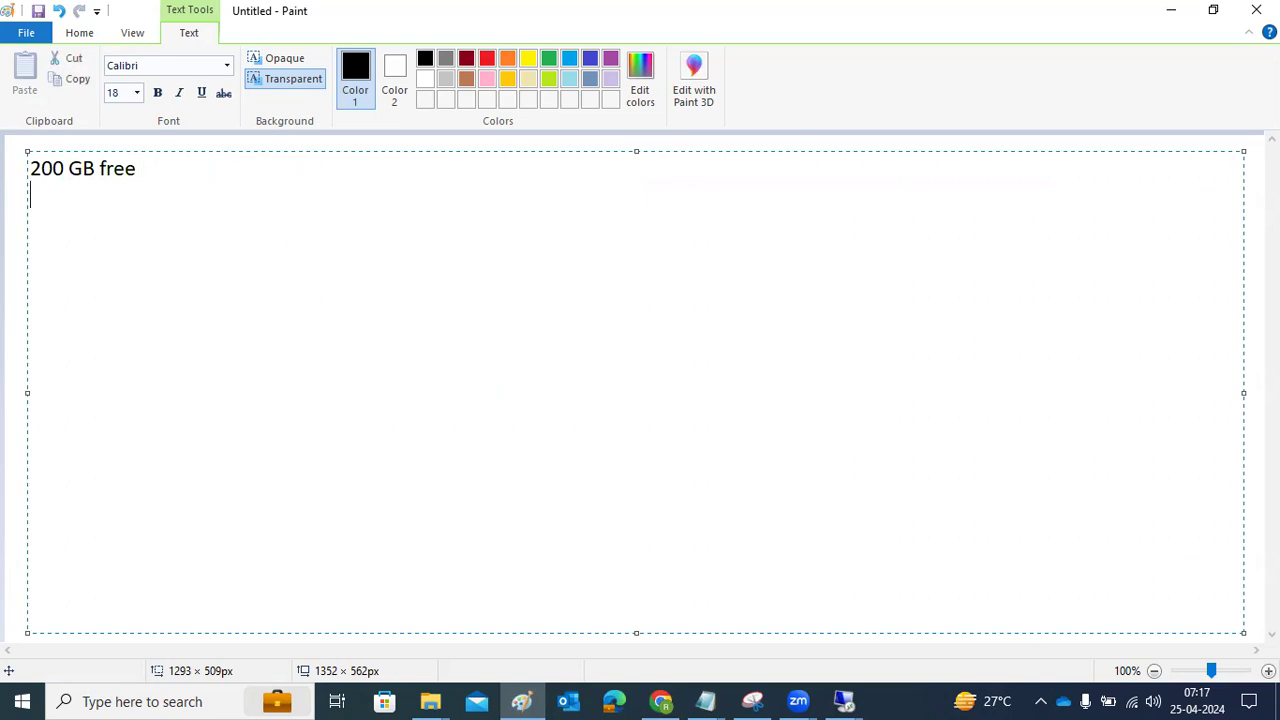
Add '16 GB ram', 'NETWORK' and 'DB -' lines, then highlight the RAM and disk requirements
type("16 GB ram ")
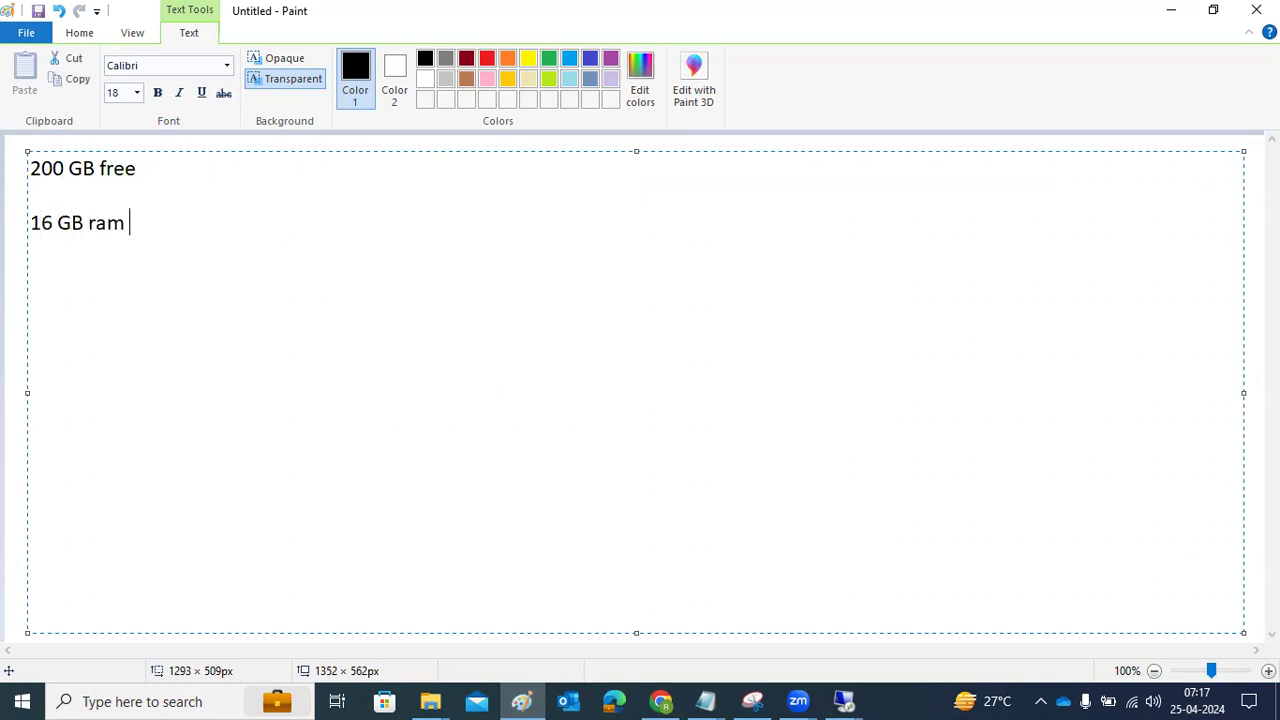
type("(8 G")
key("ctrl+b")
type("B")
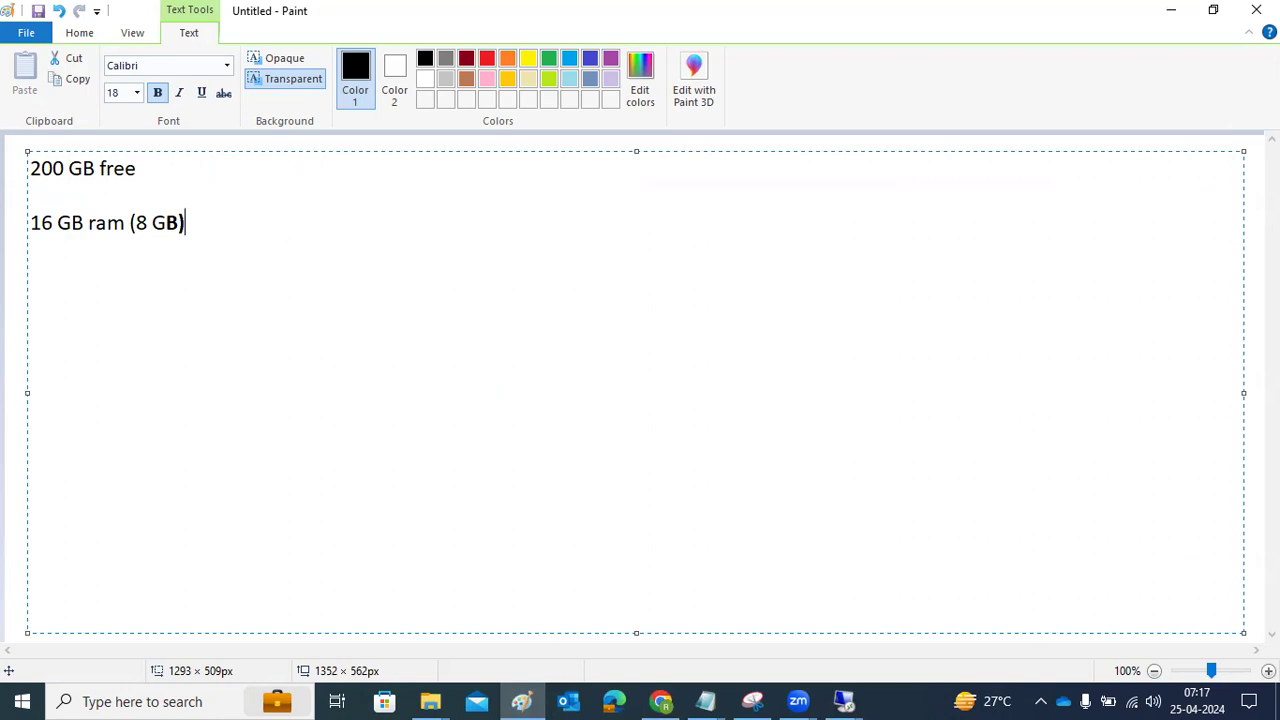
key("BackSpace")
key("BackSpace")
key("BackSpace")
key("BackSpace")
key("BackSpace")
key("BackSpace")
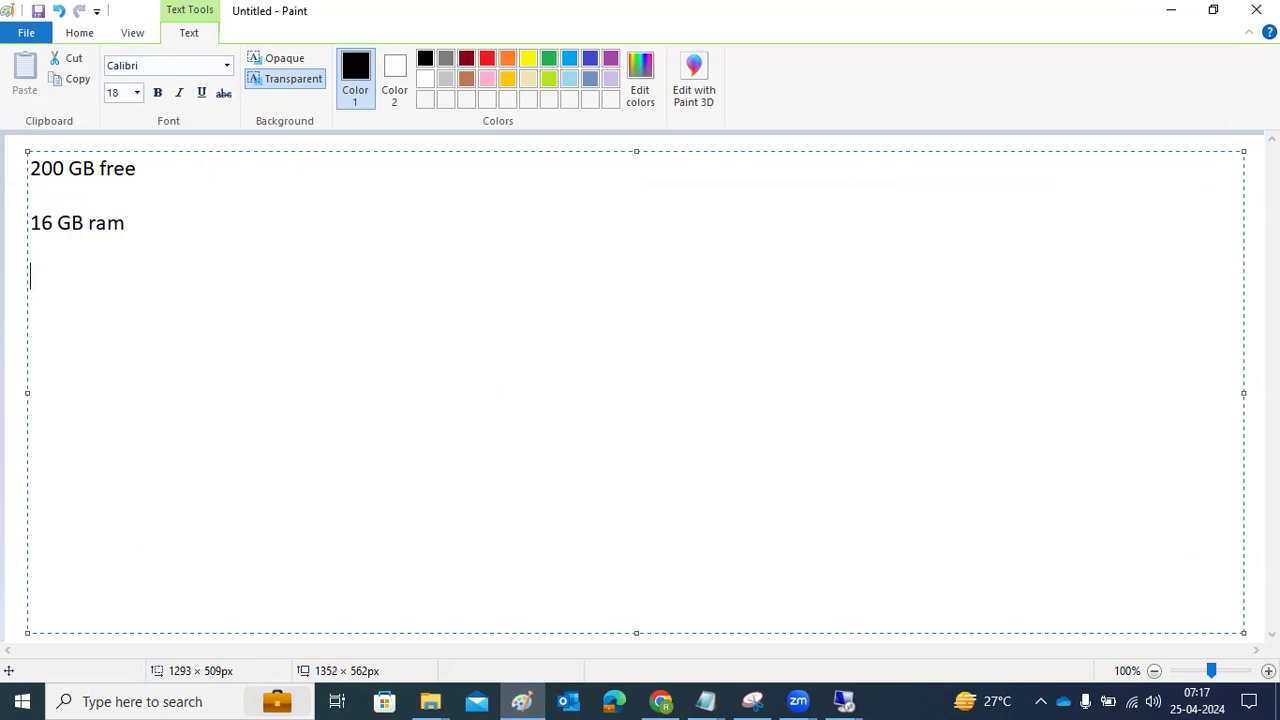
key("Return")
key("Return")
type("NETWORK")
key("Return")
type("DB ")
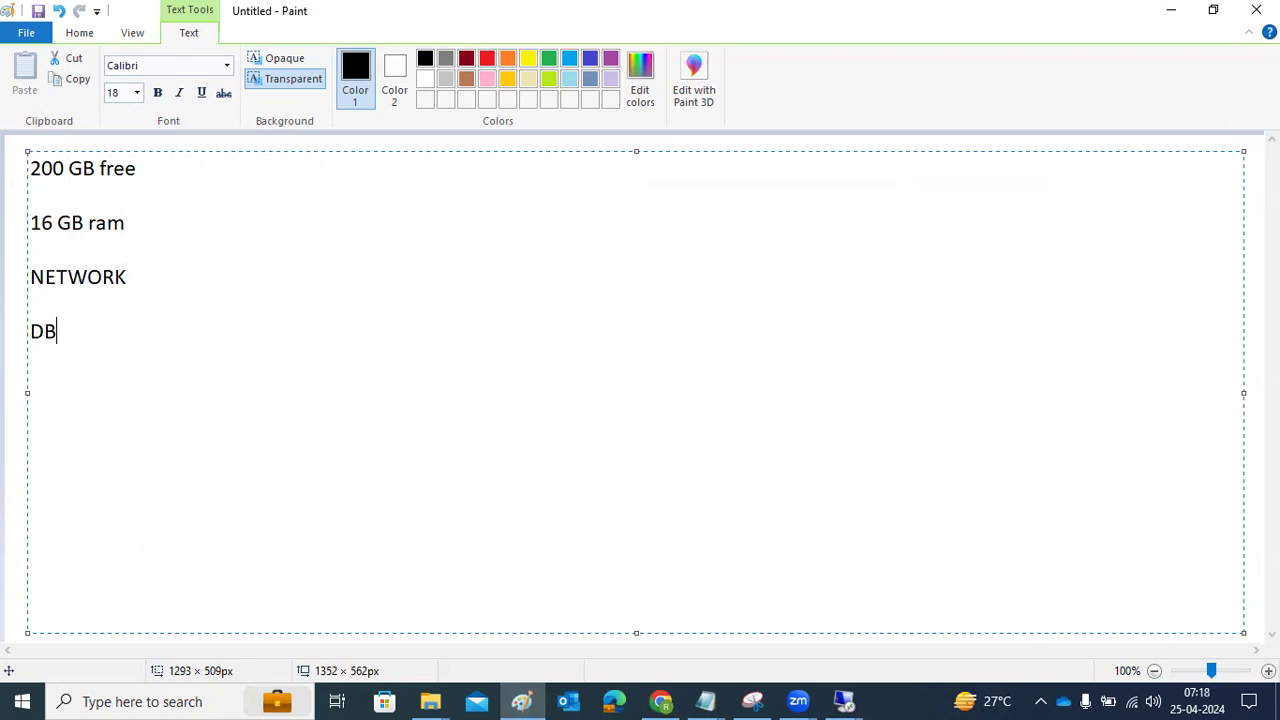
type("-")
left_click_drag(40, 222, 122, 223)
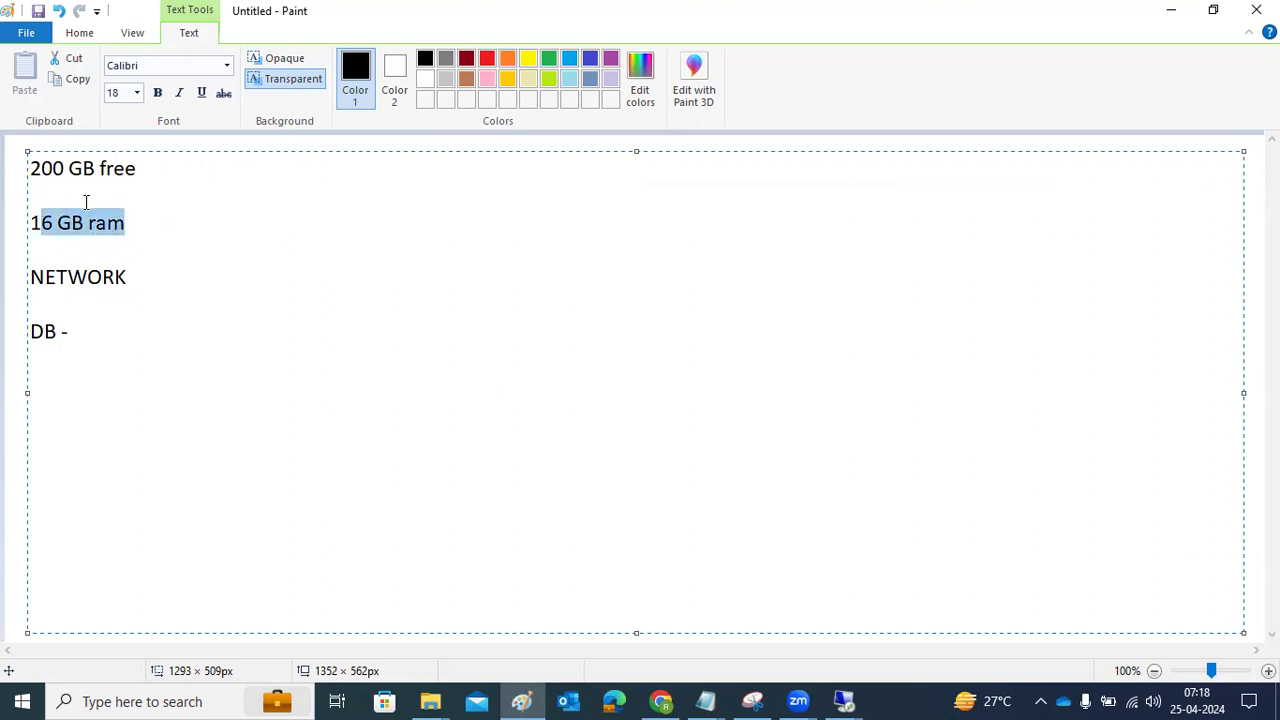
left_click_drag(40, 168, 137, 171)
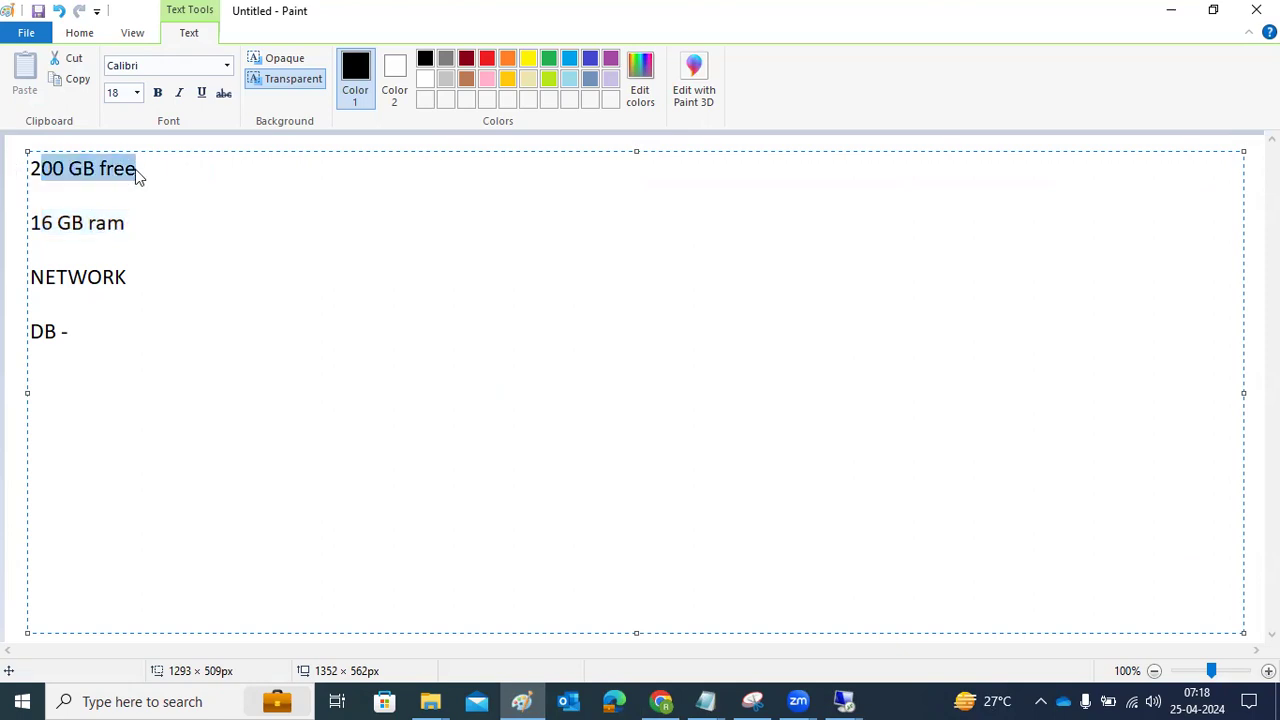
Return to the remote session and sort the Downloads folder by name
mouse_move(848, 699)
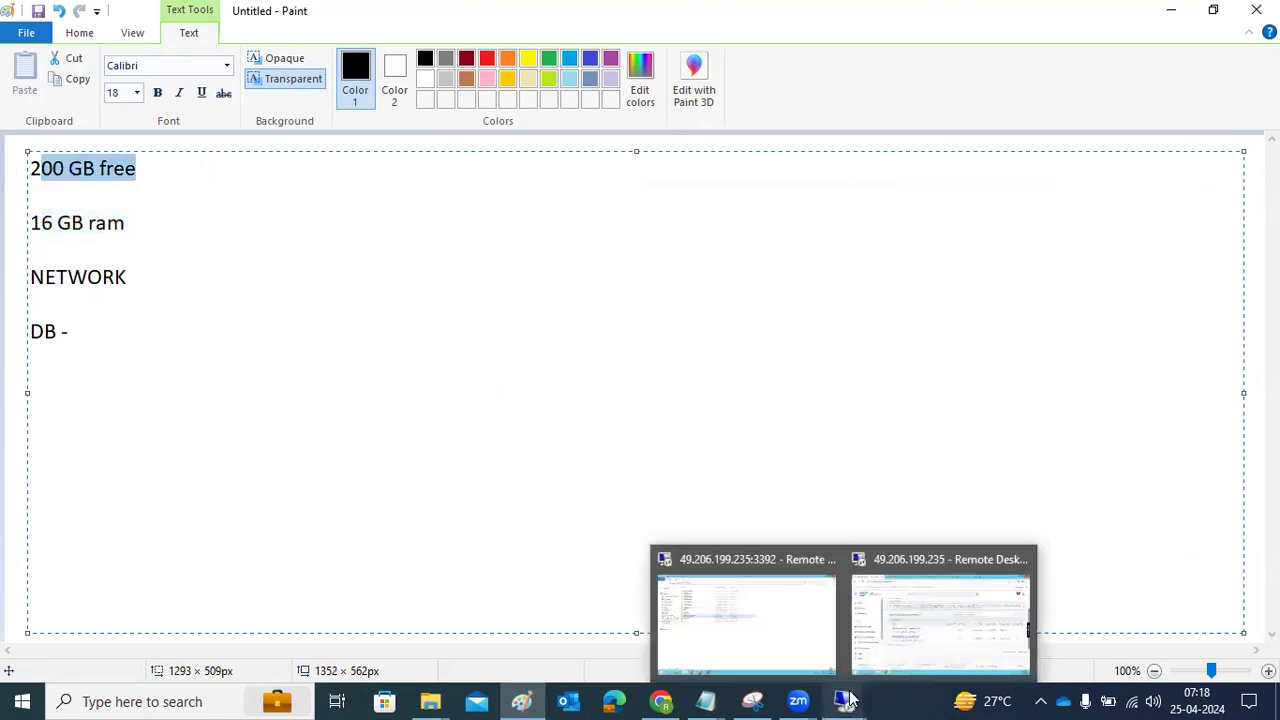
left_click(950, 613)
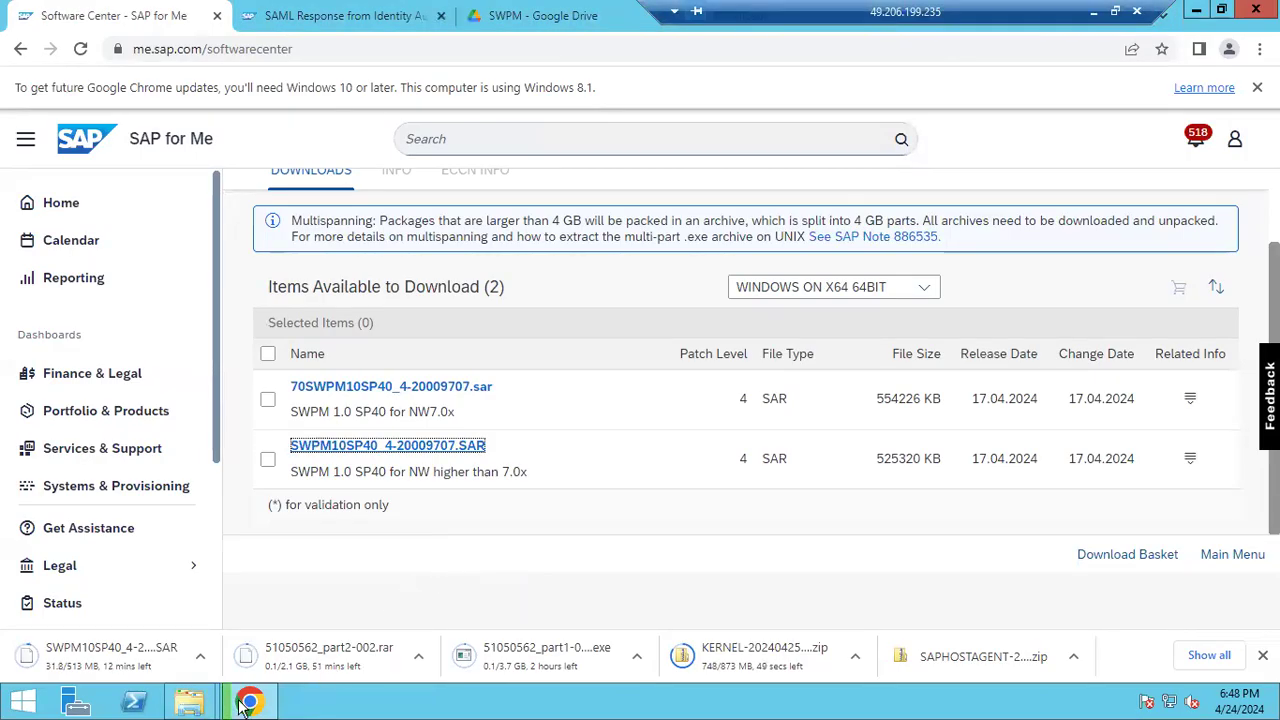
mouse_move(176, 706)
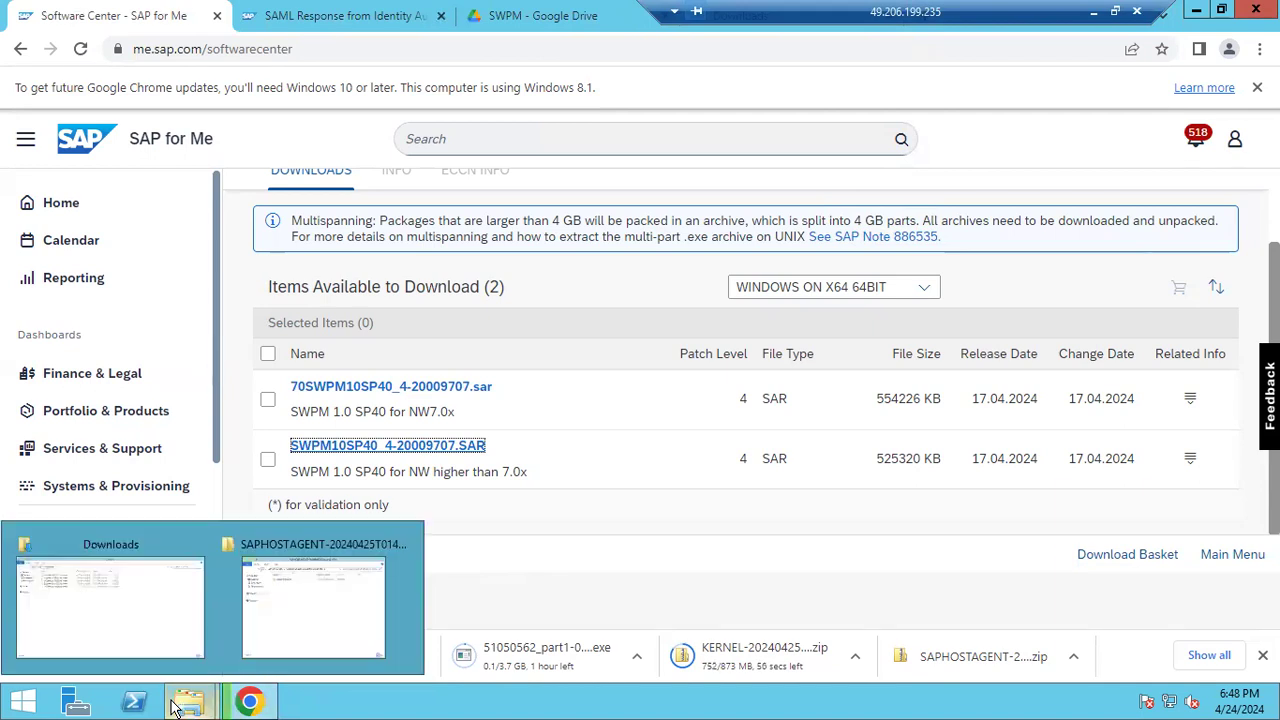
left_click(194, 609)
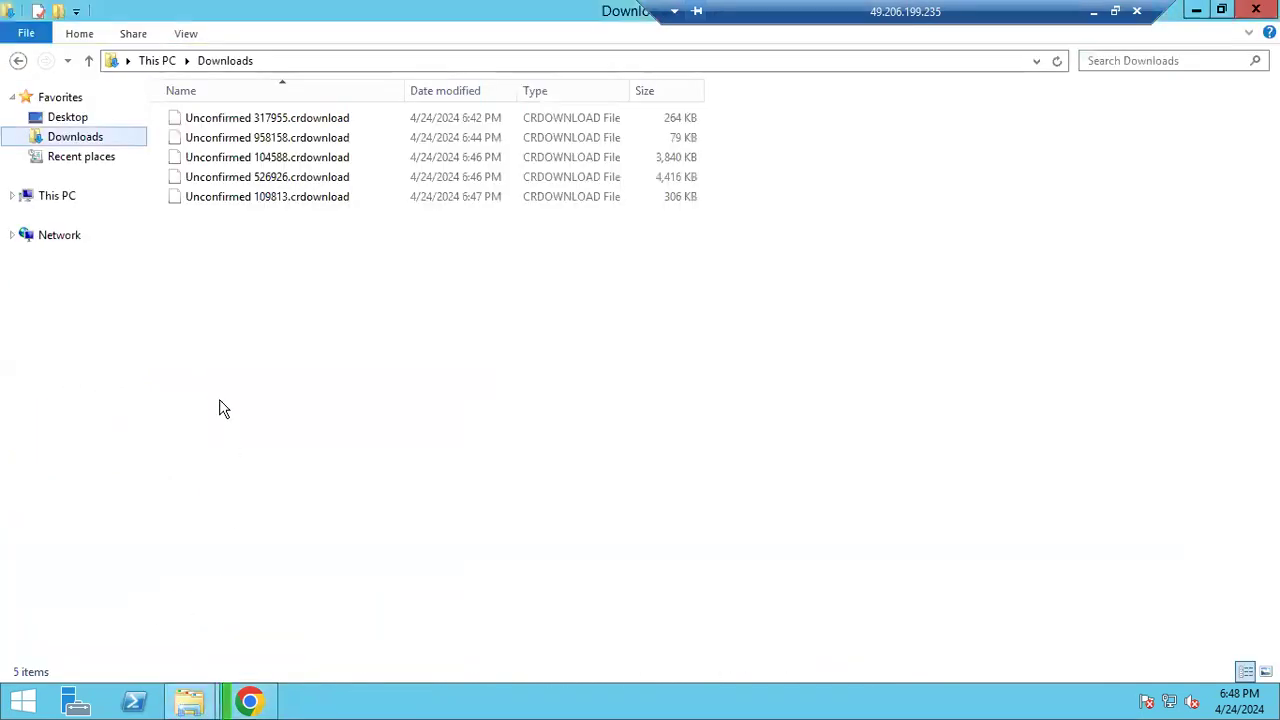
left_click(90, 137)
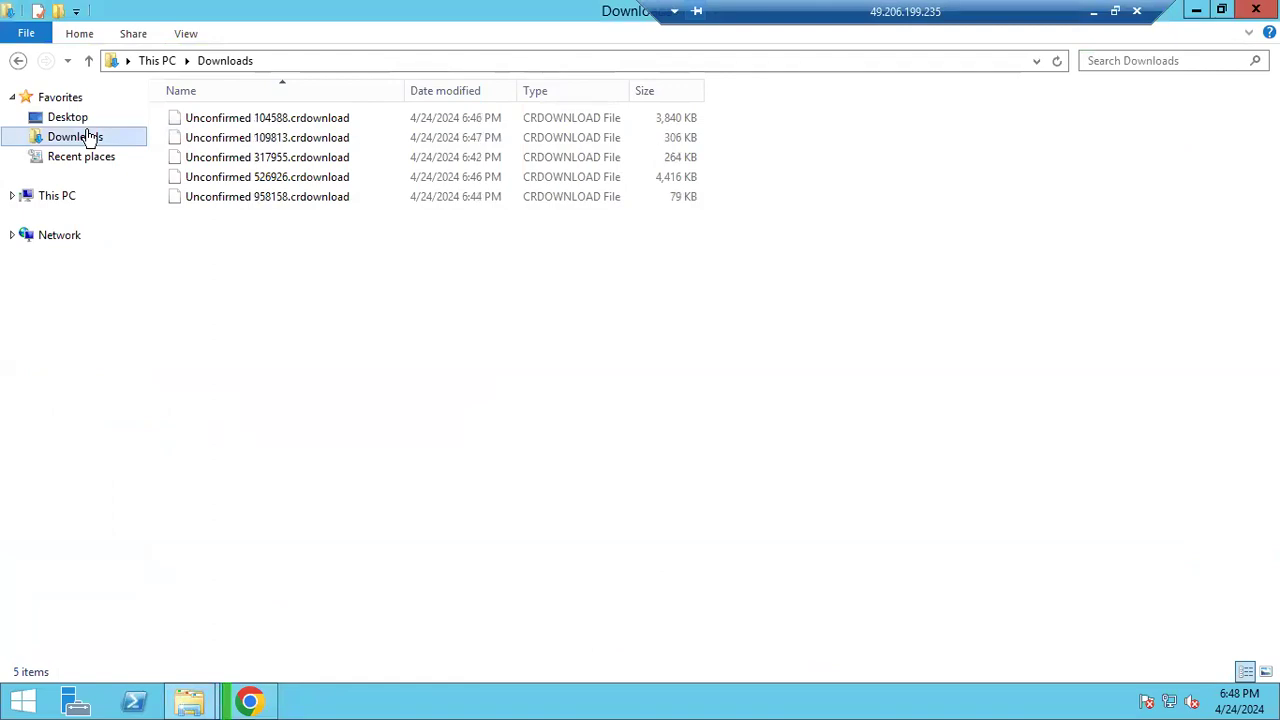
Check drive C: free space in This PC, then bring the SAP download page forward
left_click(44, 200)
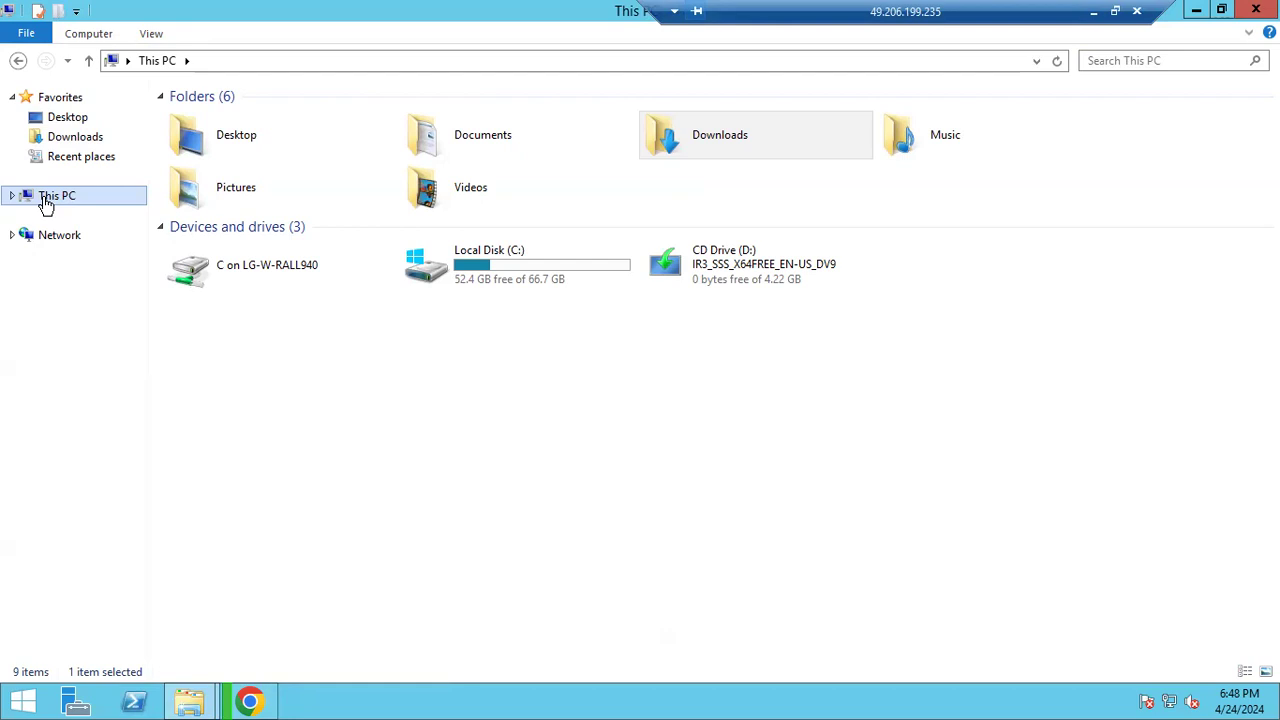
left_click(45, 202)
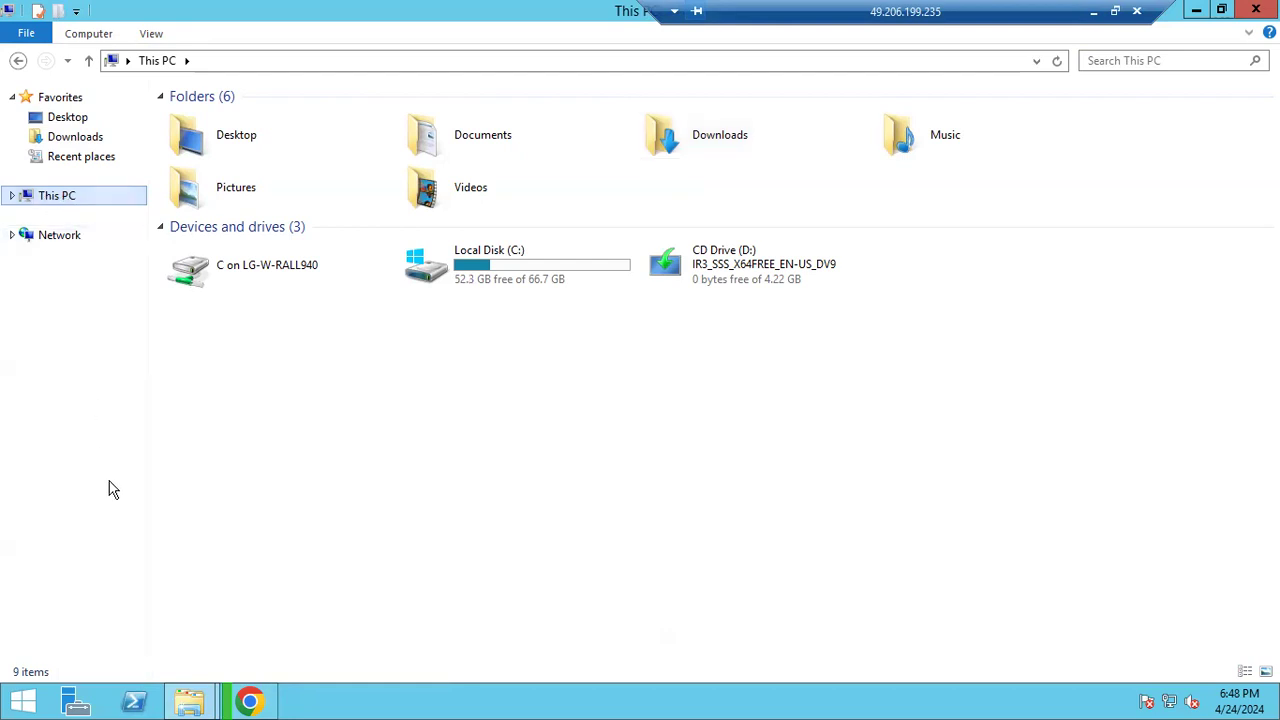
left_click(251, 703)
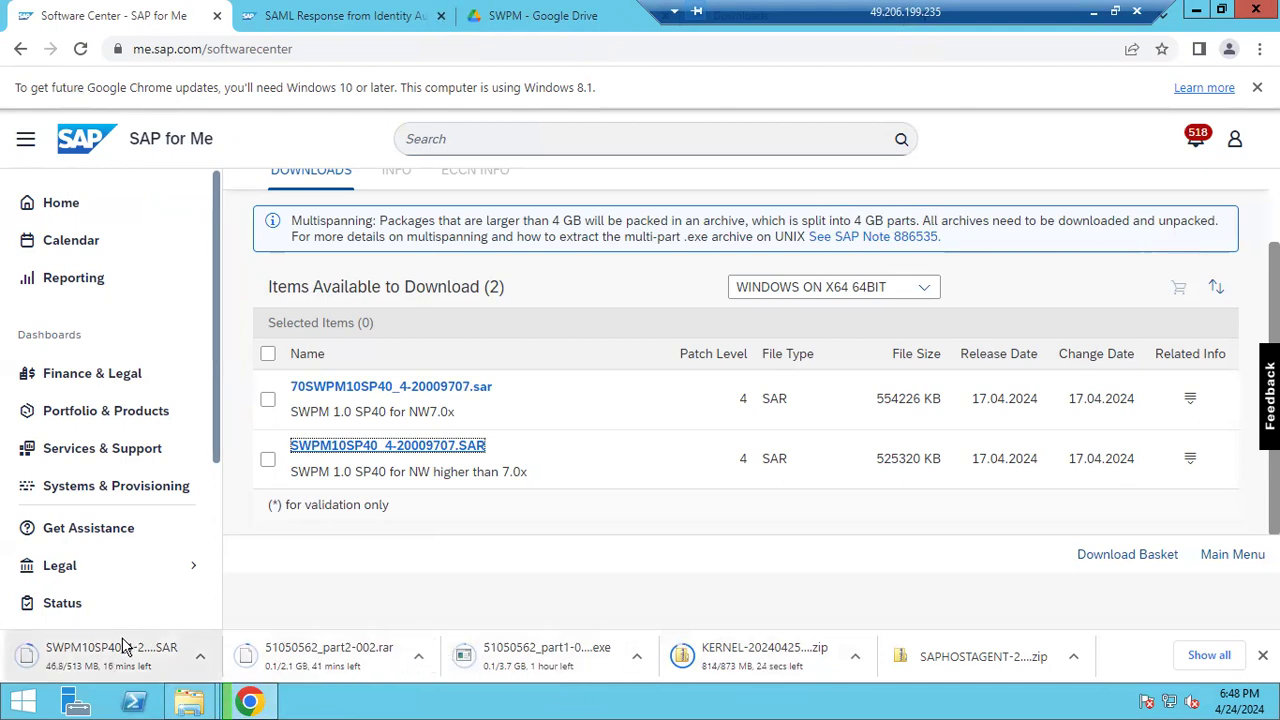
Review the progress of all Chrome downloads in the full downloads list
left_click(1190, 660)
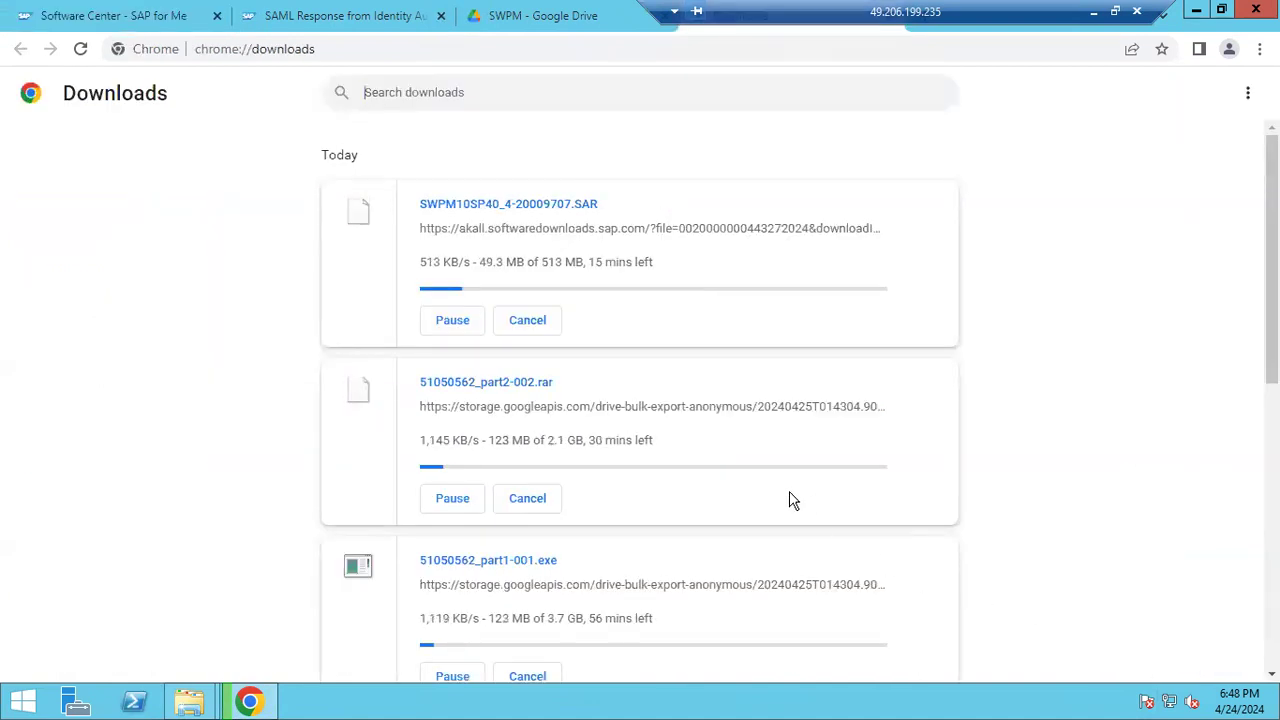
scroll(607, 500, "down", 5)
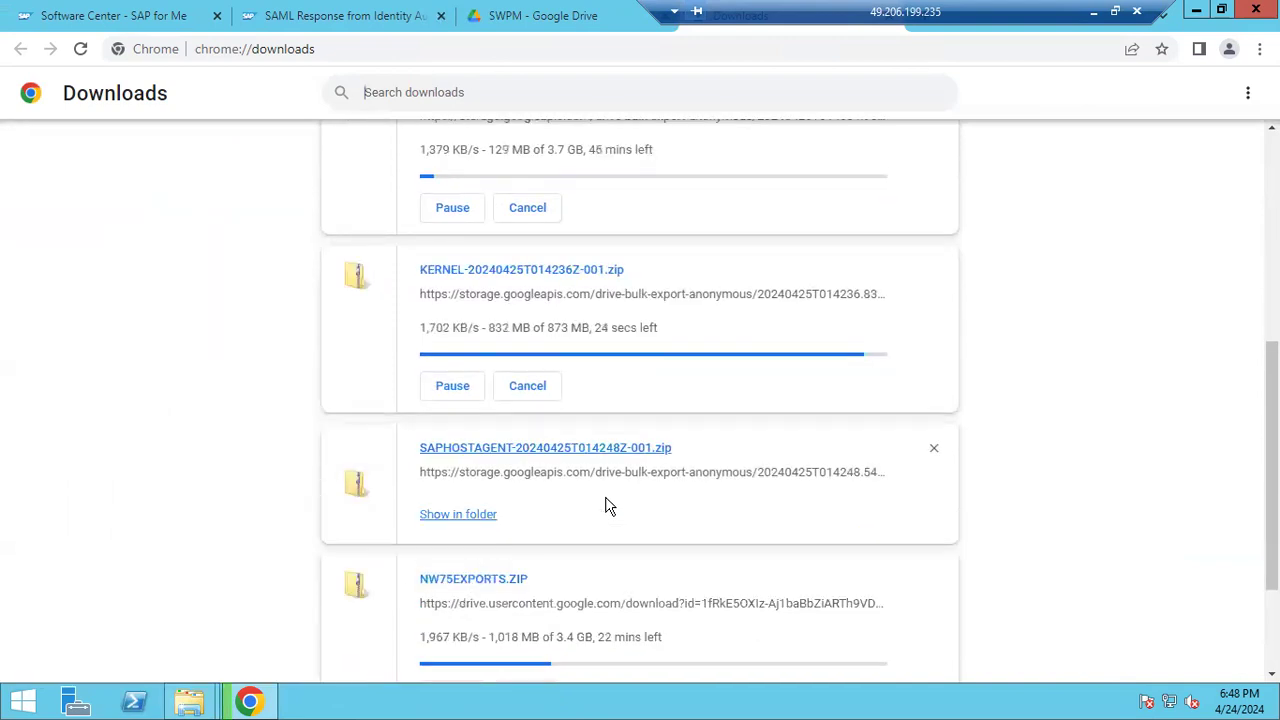
scroll(607, 505, "down", 1)
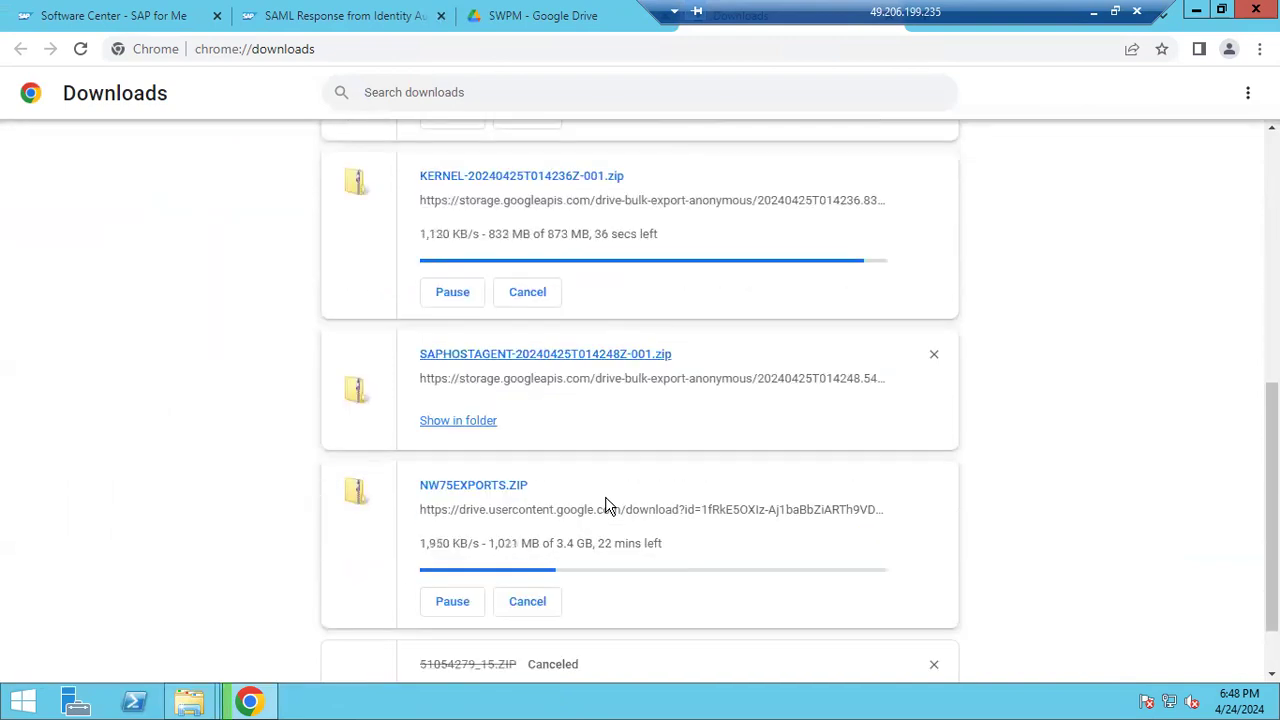
scroll(607, 505, "up", 2)
Check the remote Downloads folder, then minimise Explorer, Chrome and the remote session
mouse_move(191, 700)
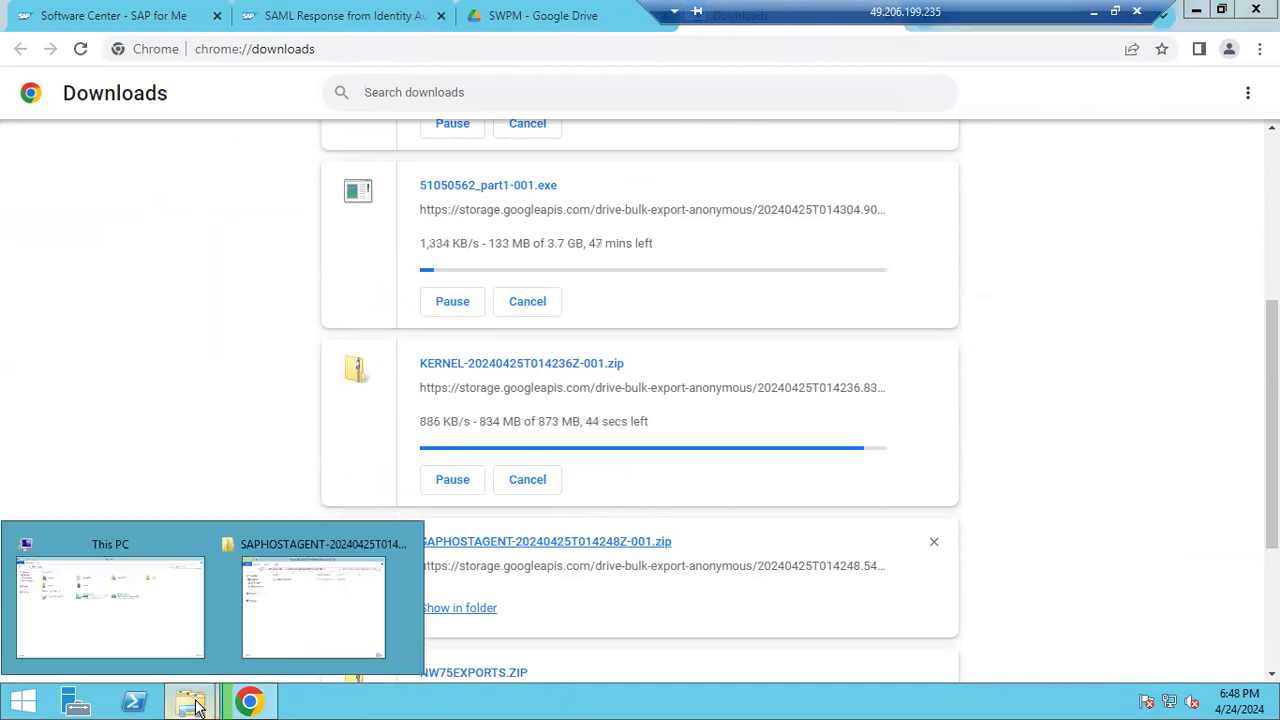
left_click(117, 606)
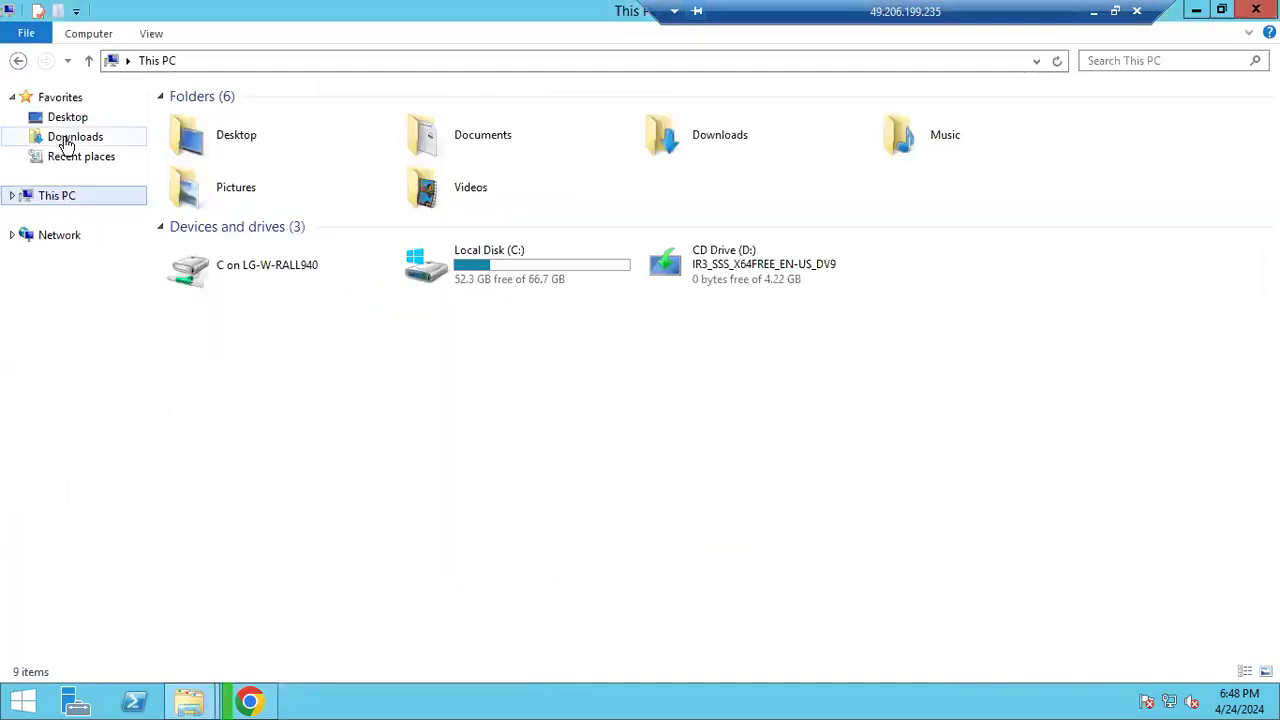
left_click(66, 140)
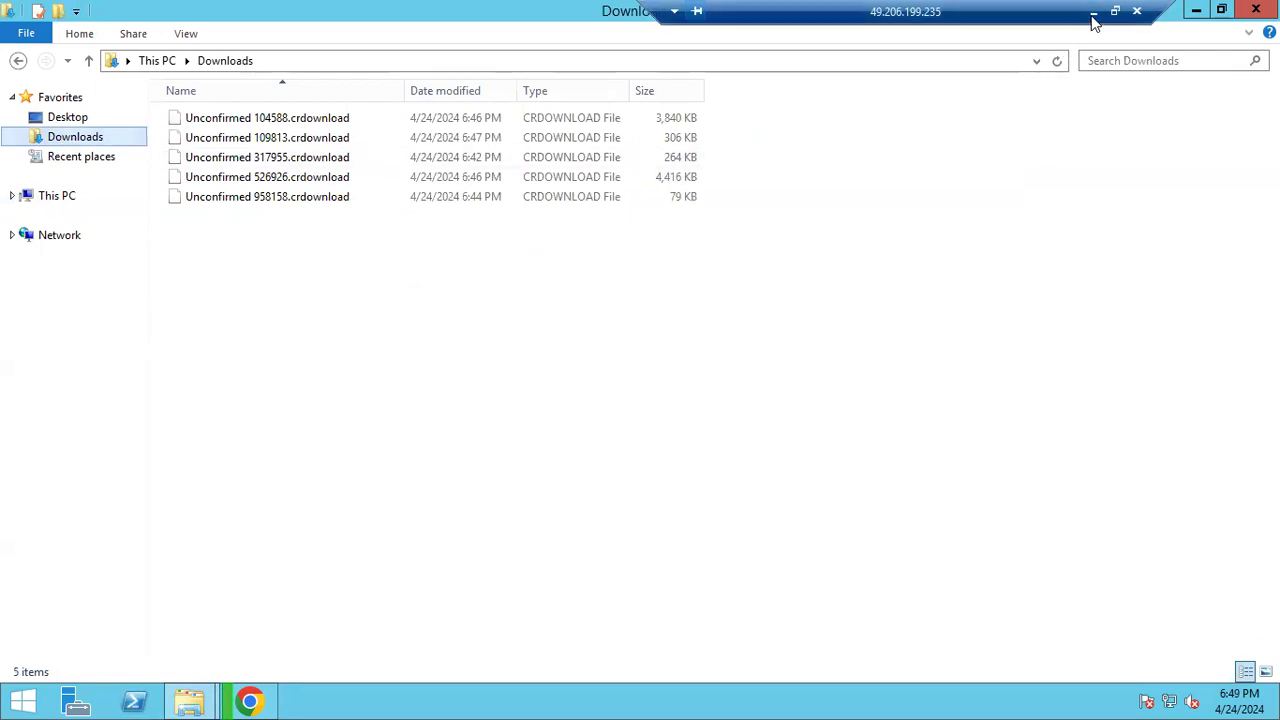
left_click(1196, 11)
left_click(1196, 11)
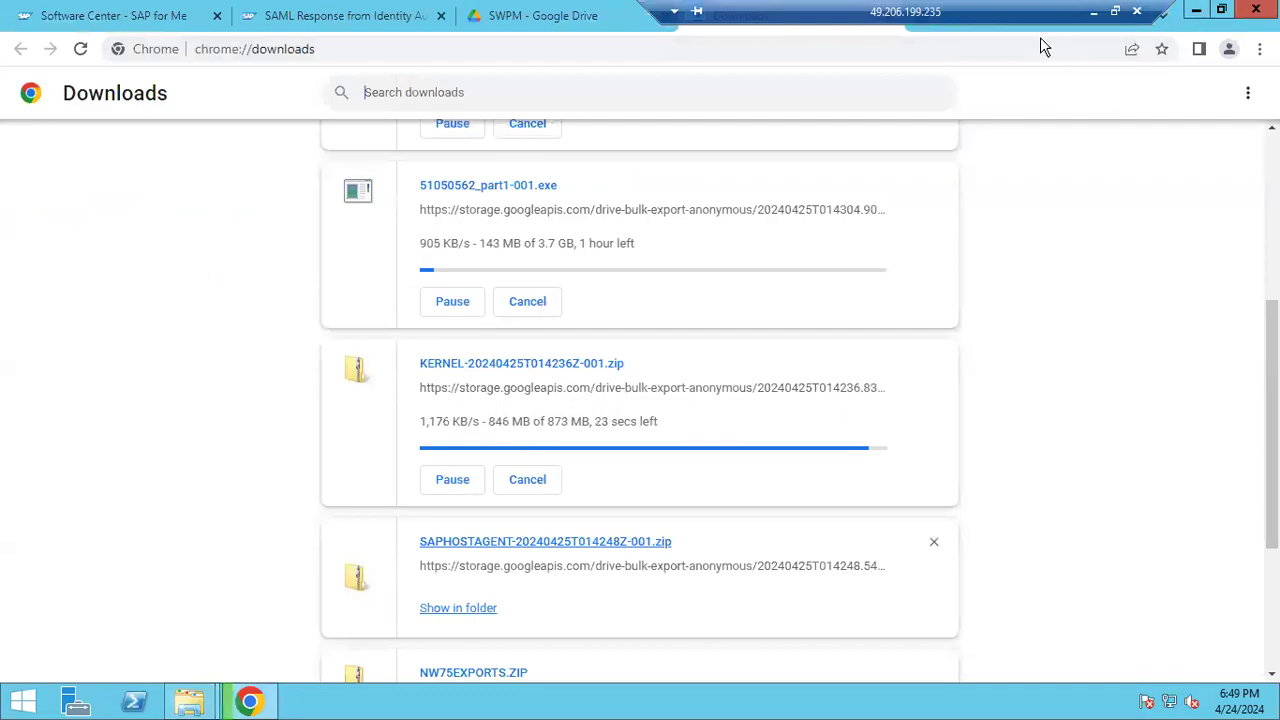
left_click(1090, 13)
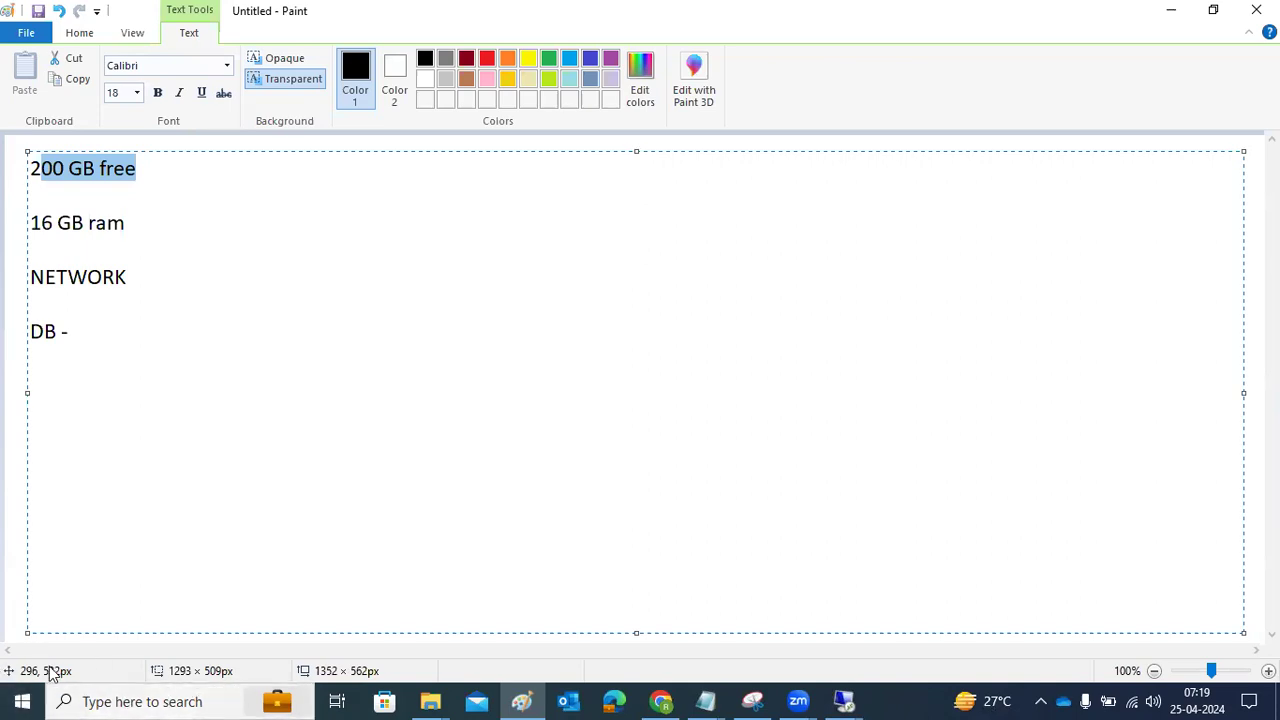
Open the Run dialog after dismissing a mistaken 'rn' web search
left_click(125, 700)
type("rdp")
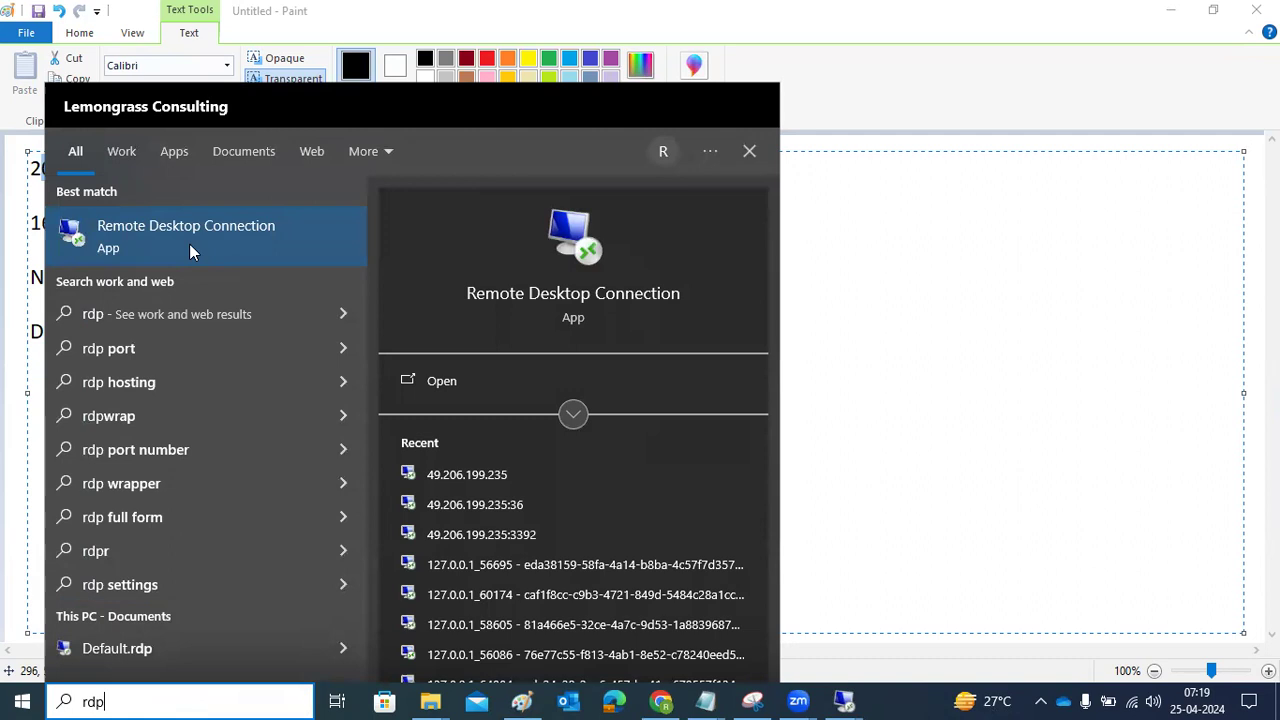
key("ctrl+a")
type("rn")
key("Return")
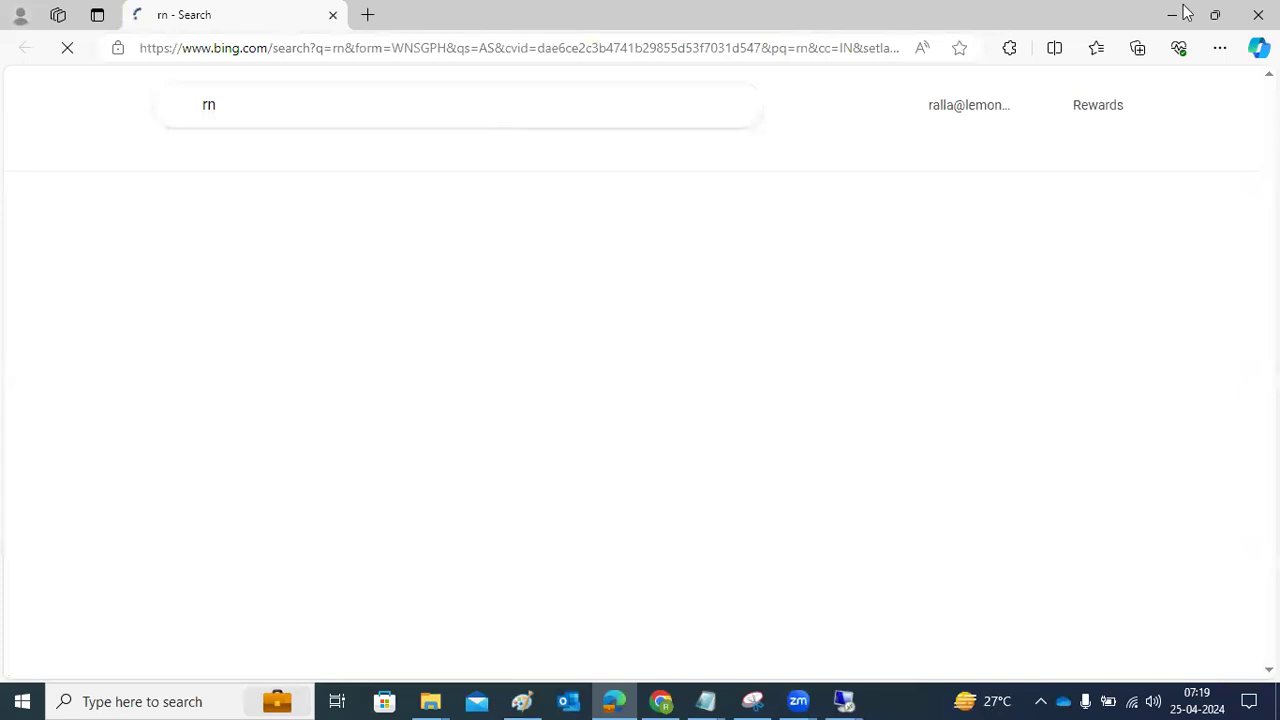
left_click(1183, 6)
left_click(195, 700)
type("run")
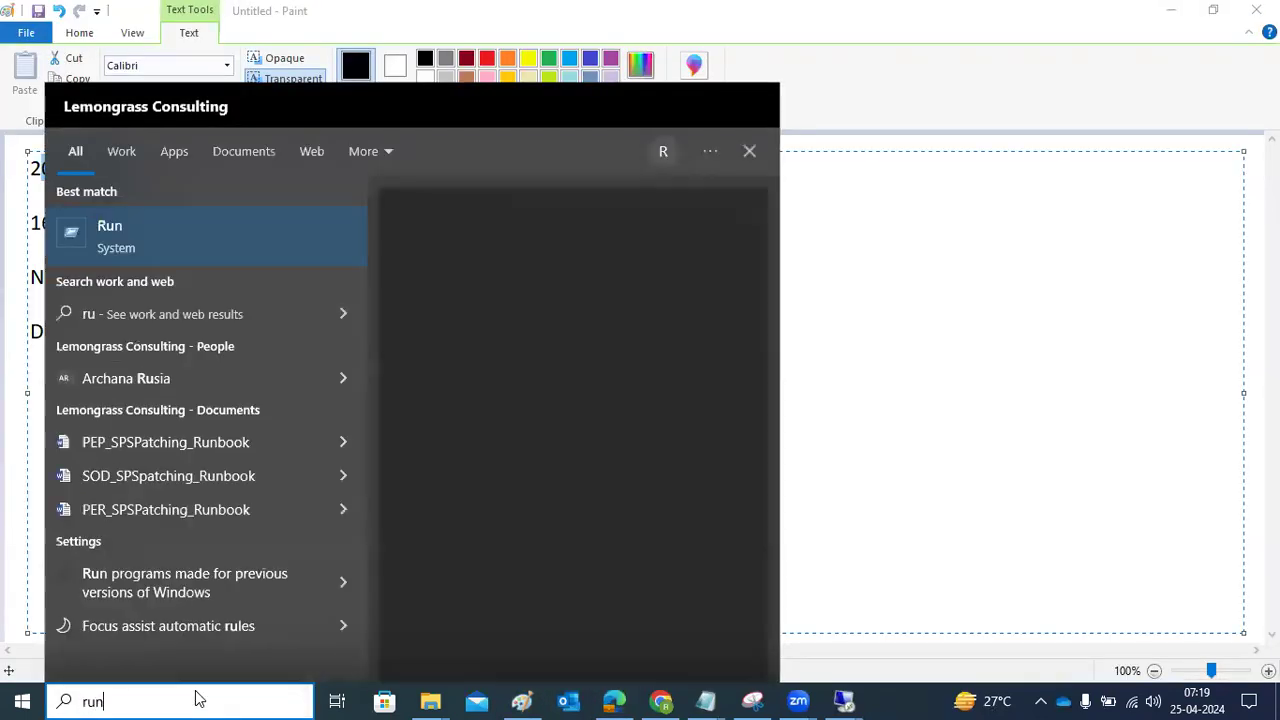
key("Return")
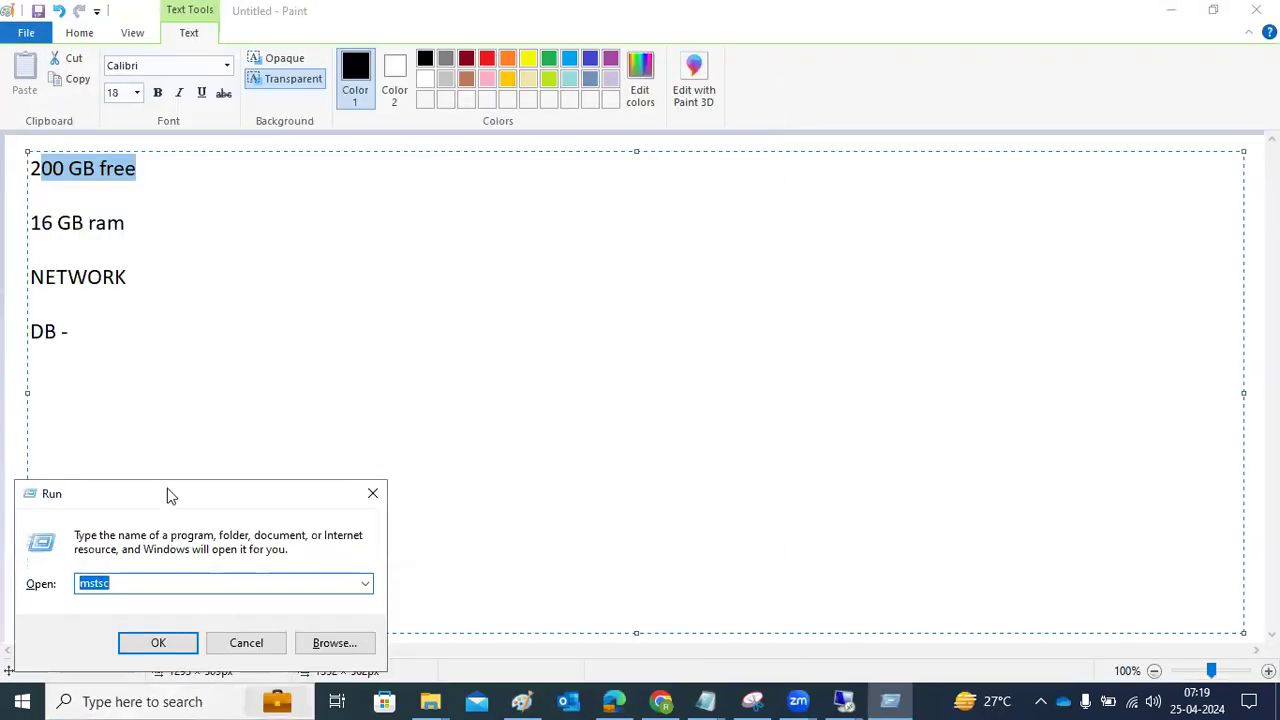
left_click(364, 321)
left_click_drag(364, 321, 320, 320)
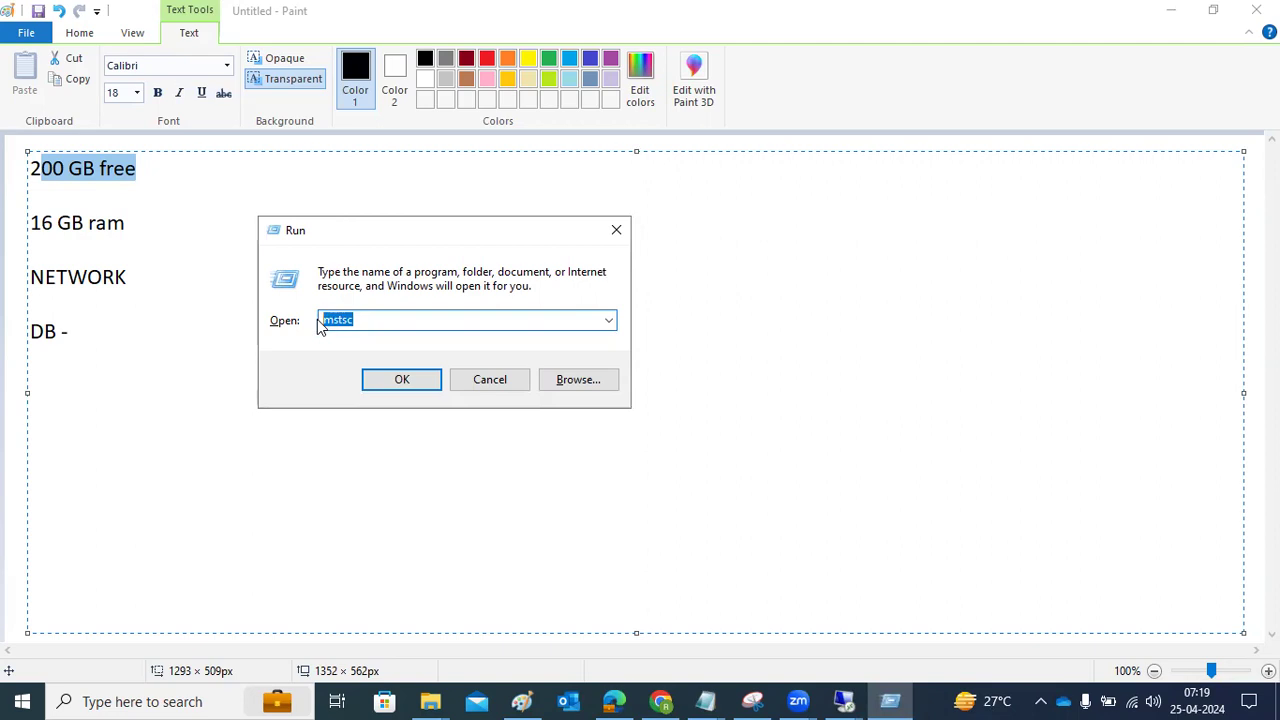
left_click(386, 379)
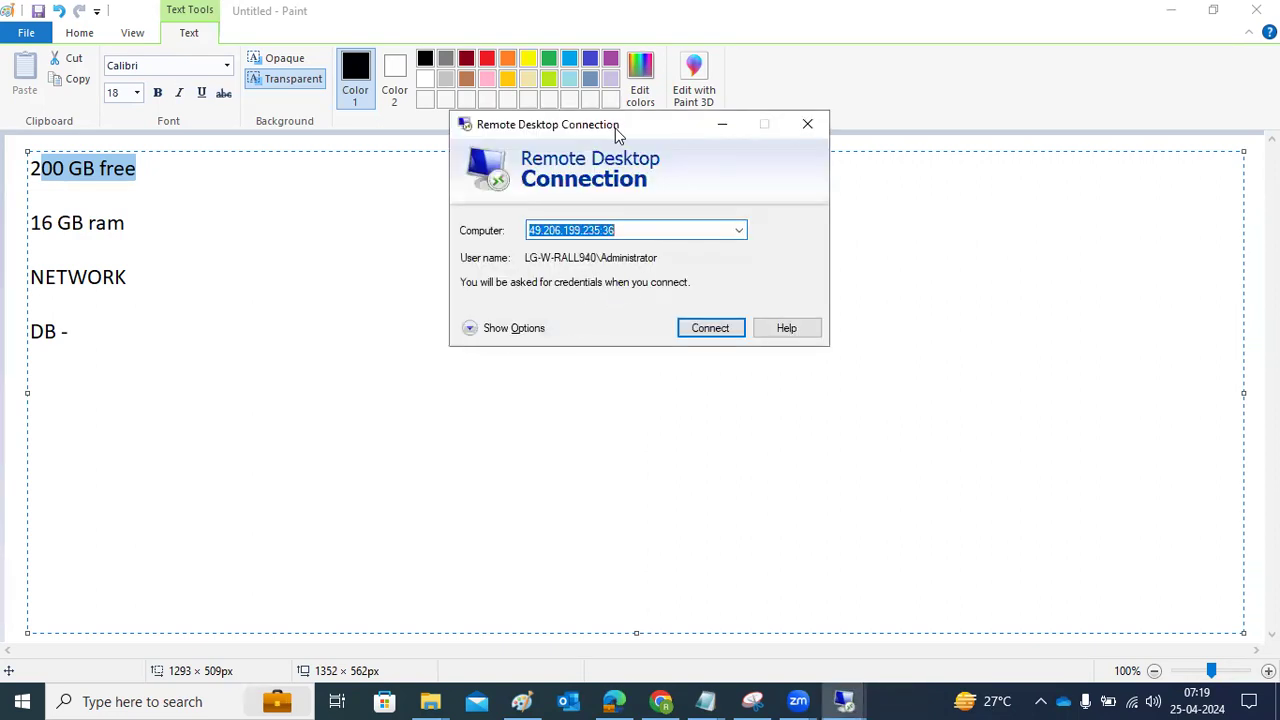
left_click_drag(626, 129, 568, 207)
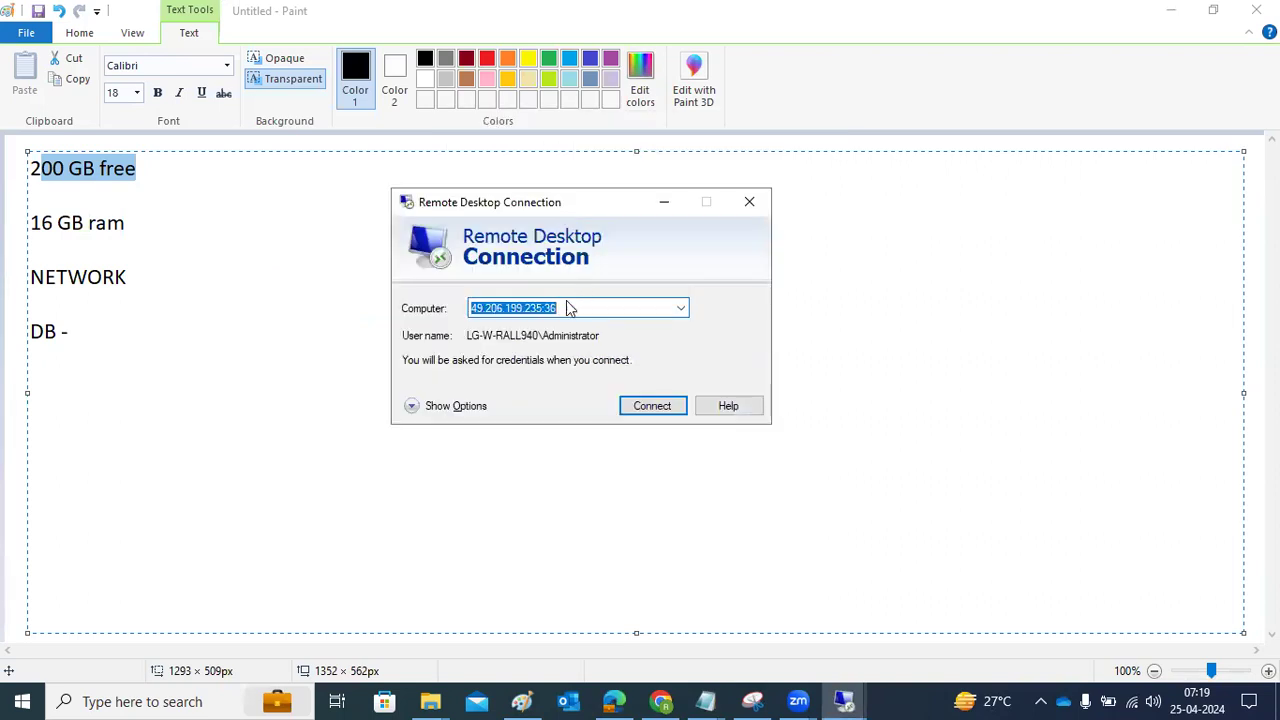
left_click(681, 308)
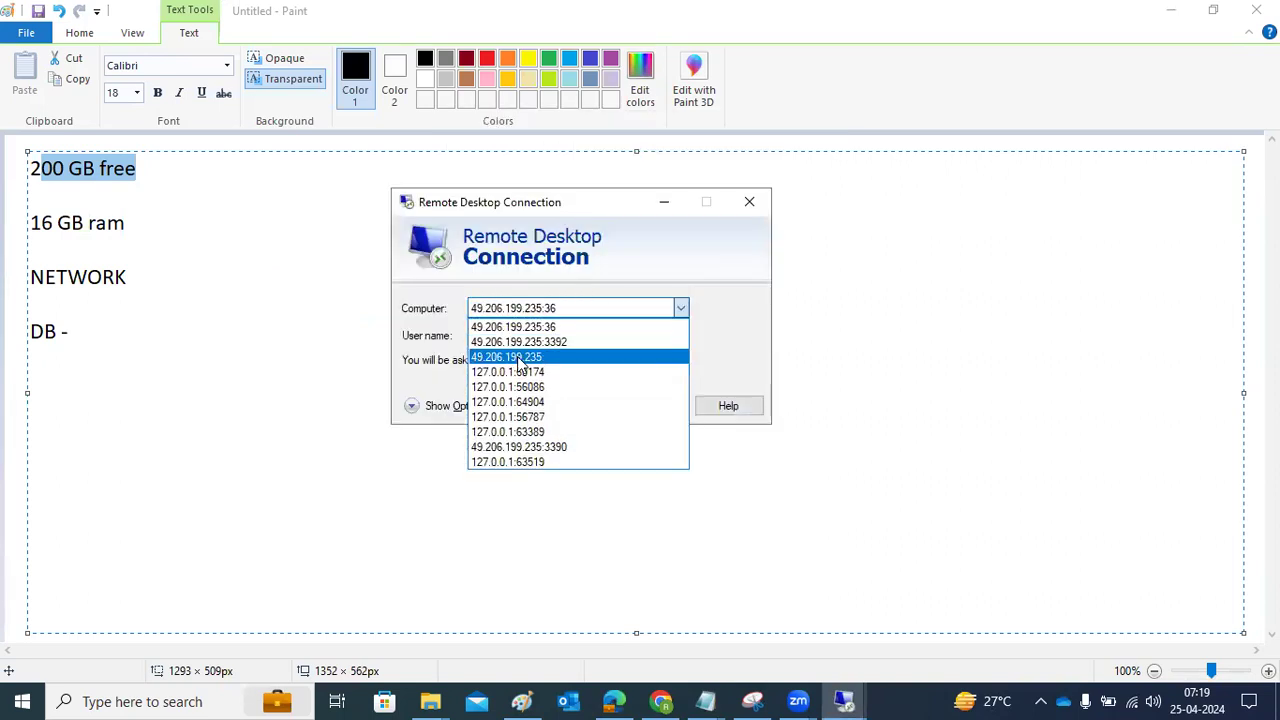
left_click(530, 353)
Start connecting, cancel at the credentials prompt, and return to the existing remote session
left_click(550, 309)
left_click_drag(550, 309, 432, 322)
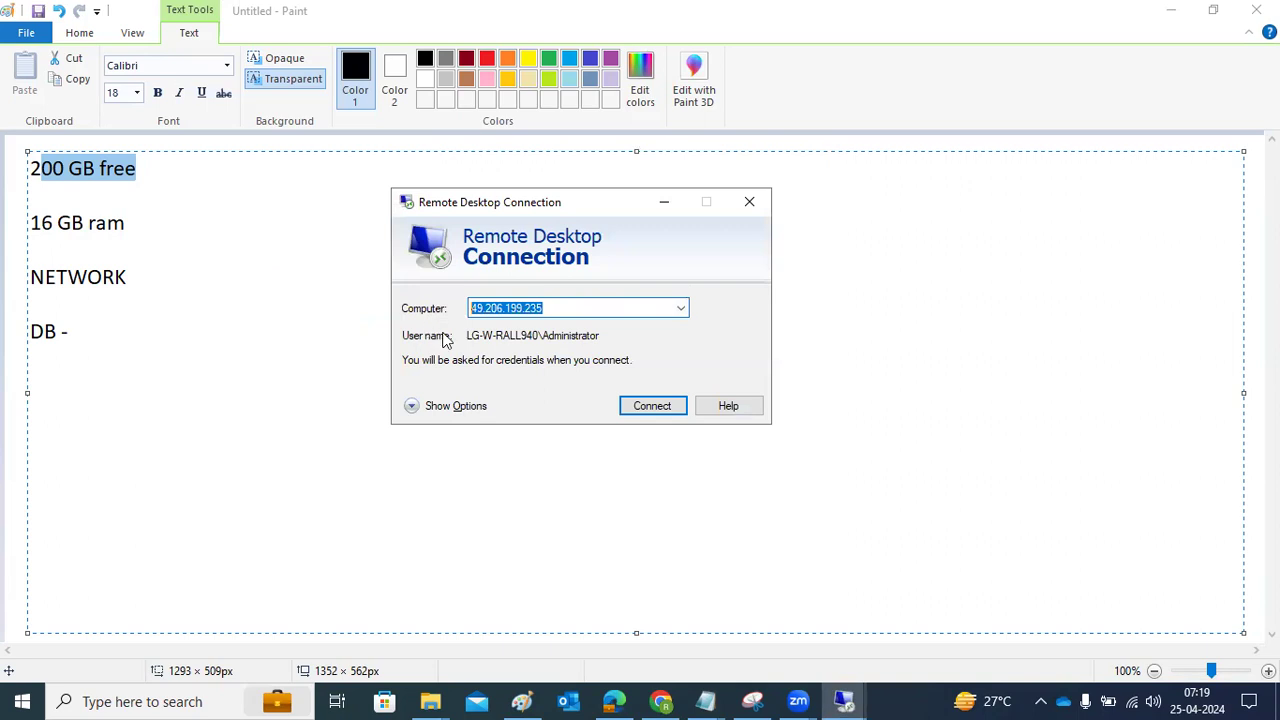
left_click(641, 410)
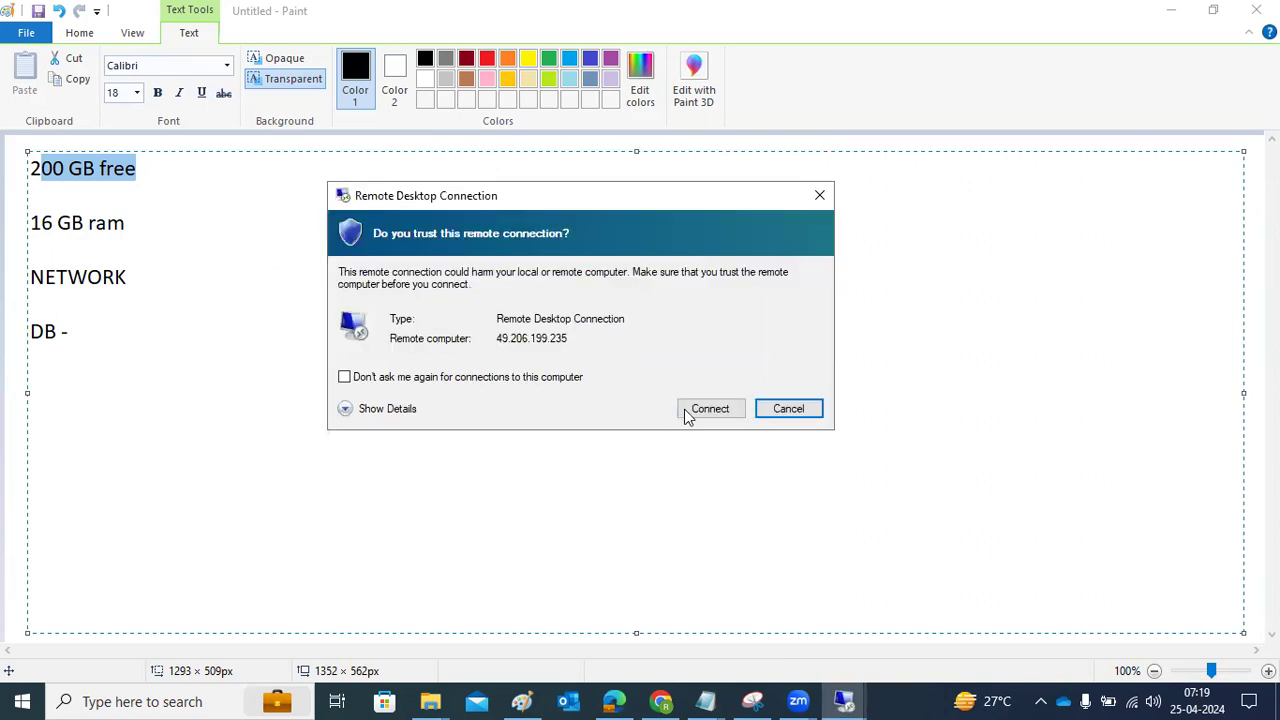
left_click(688, 409)
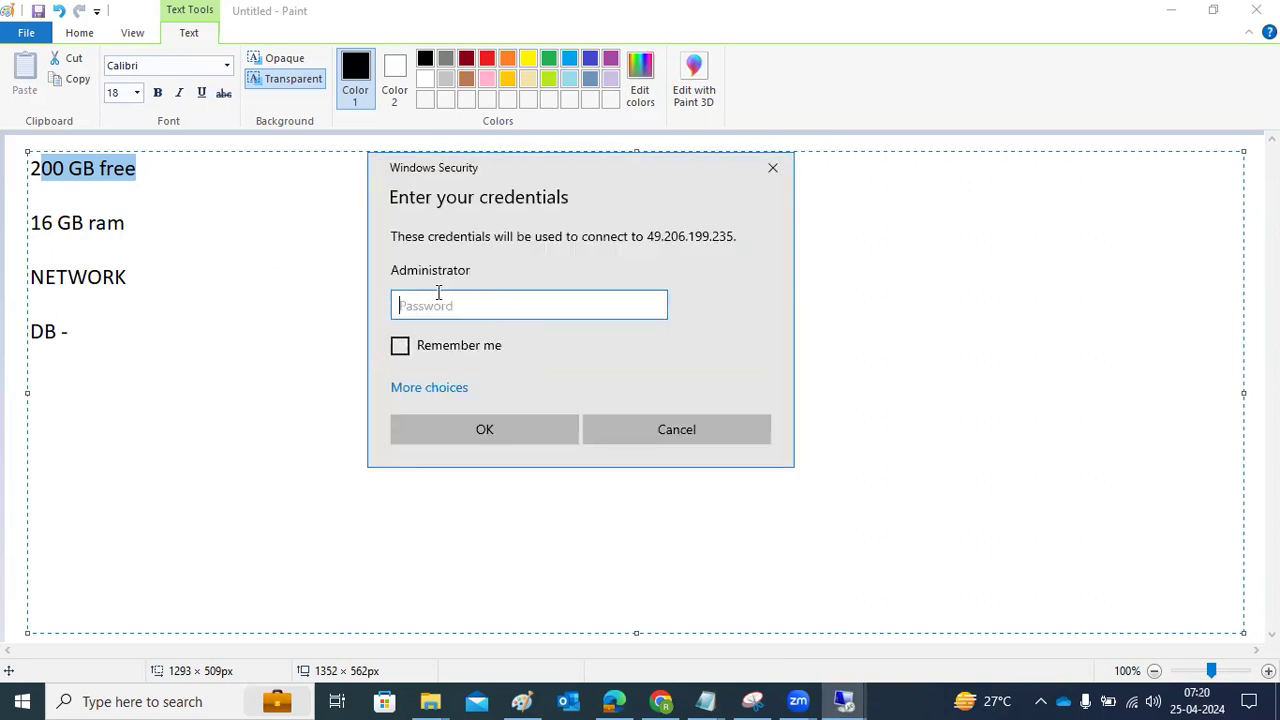
left_click(716, 428)
left_click(750, 204)
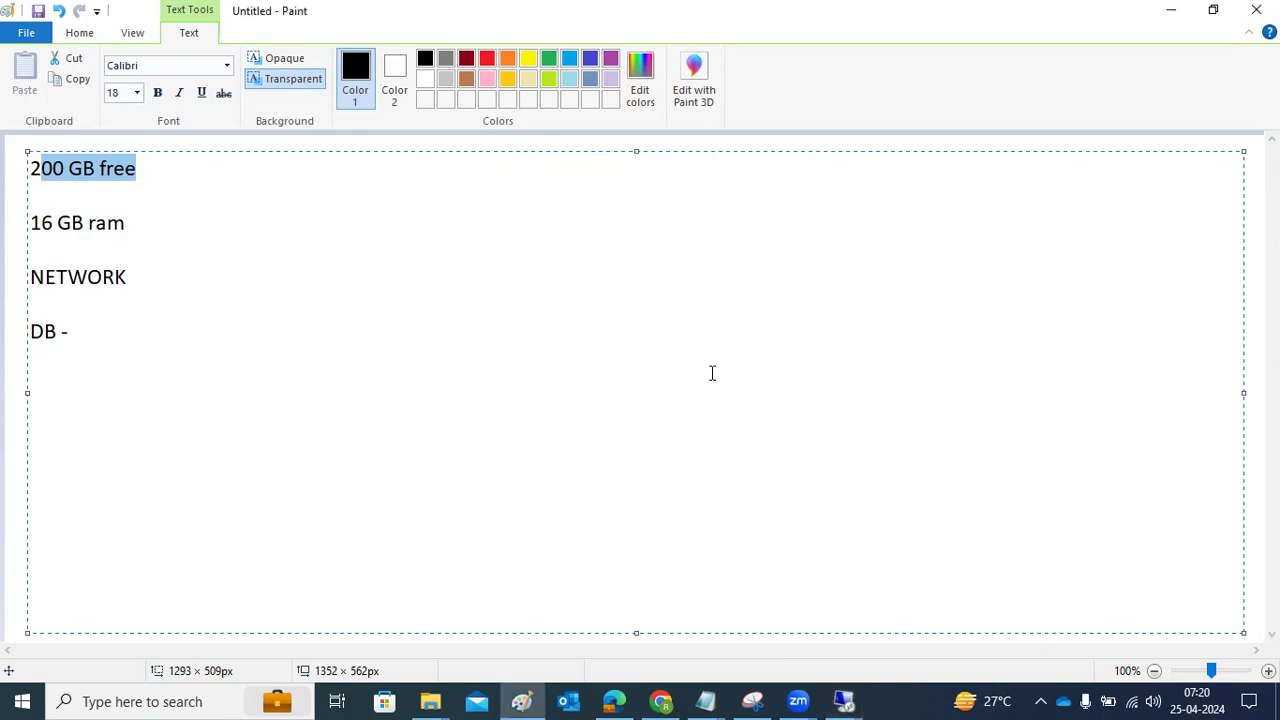
mouse_move(843, 697)
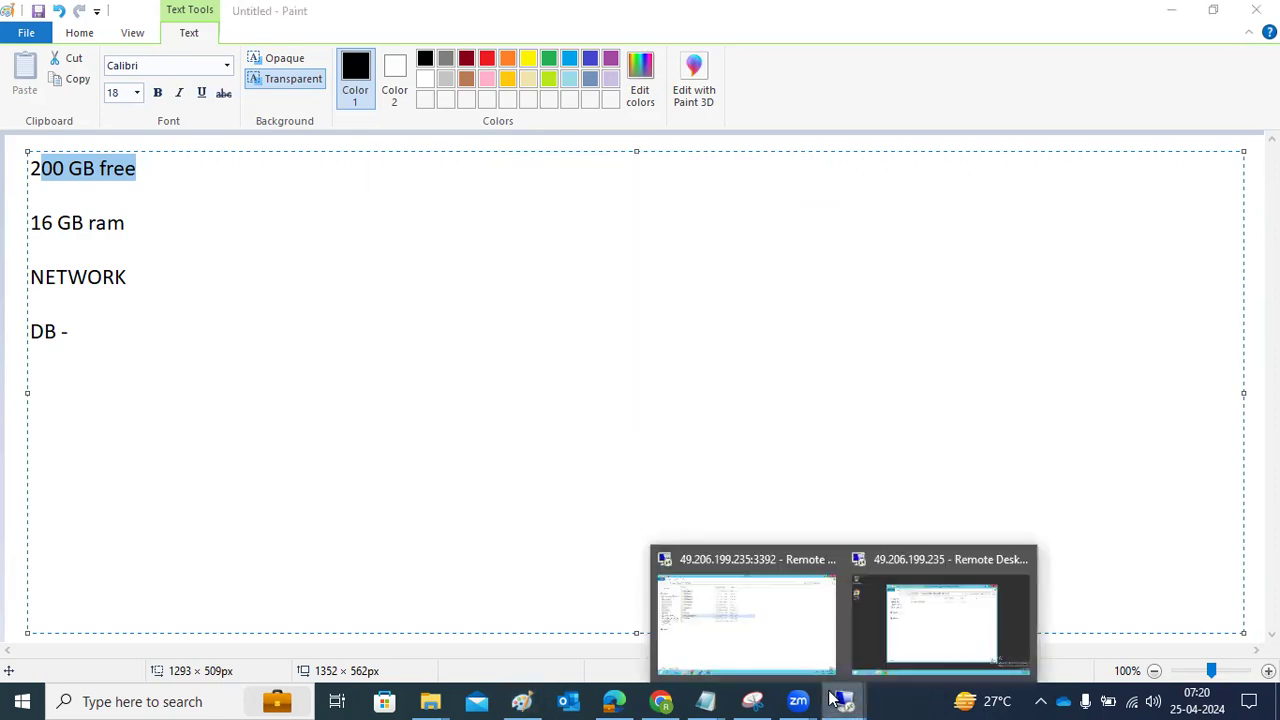
left_click(902, 628)
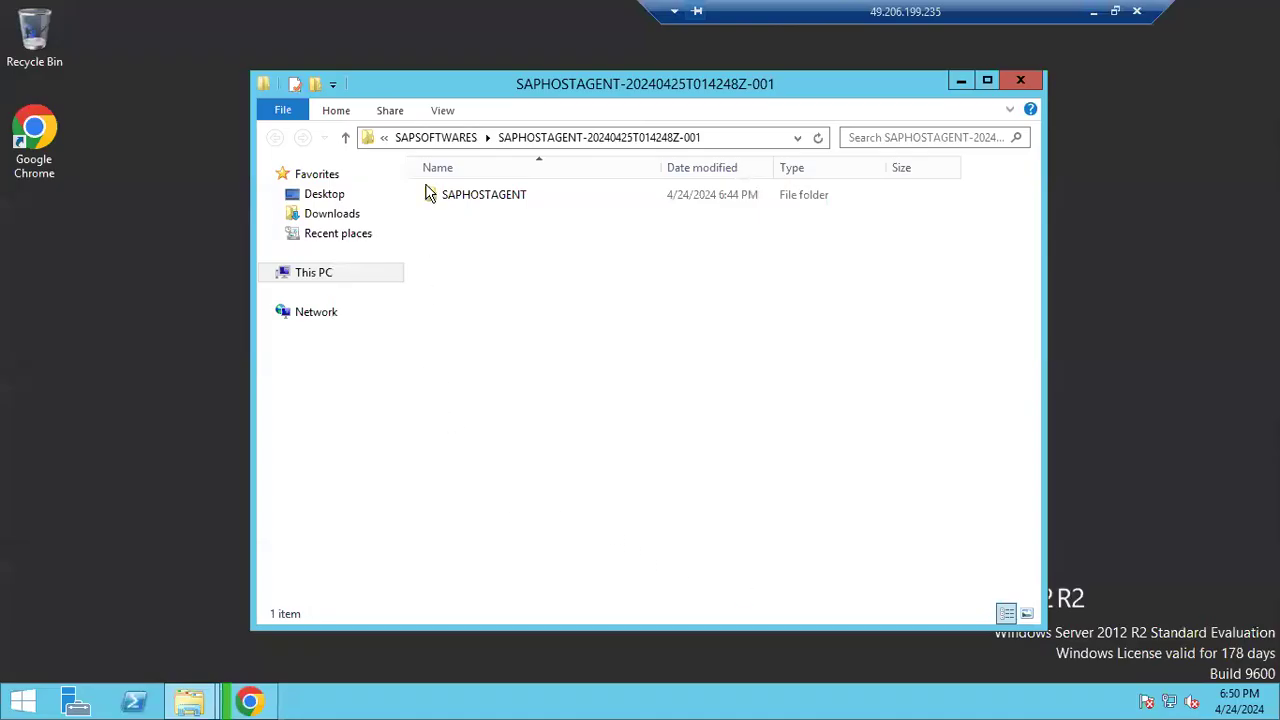
Move the KERNEL zip from Downloads into C:\SAPSOFTWARES
left_click(320, 216)
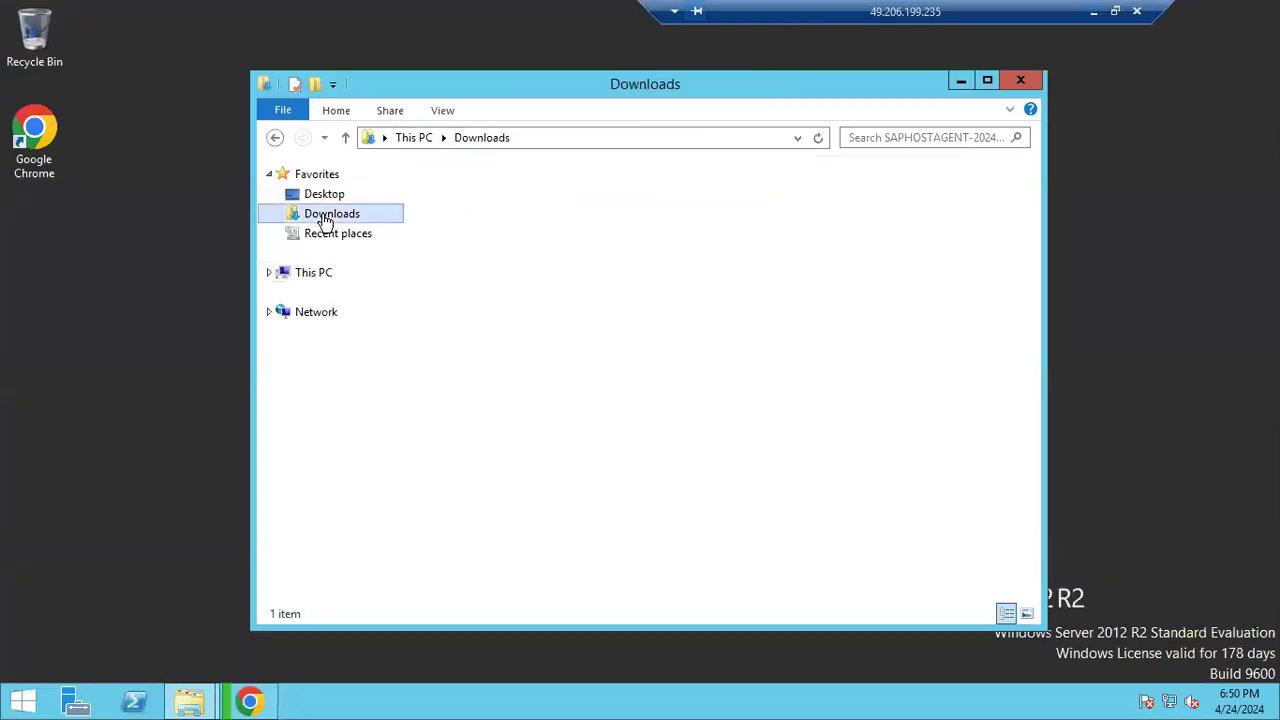
right_click(572, 198)
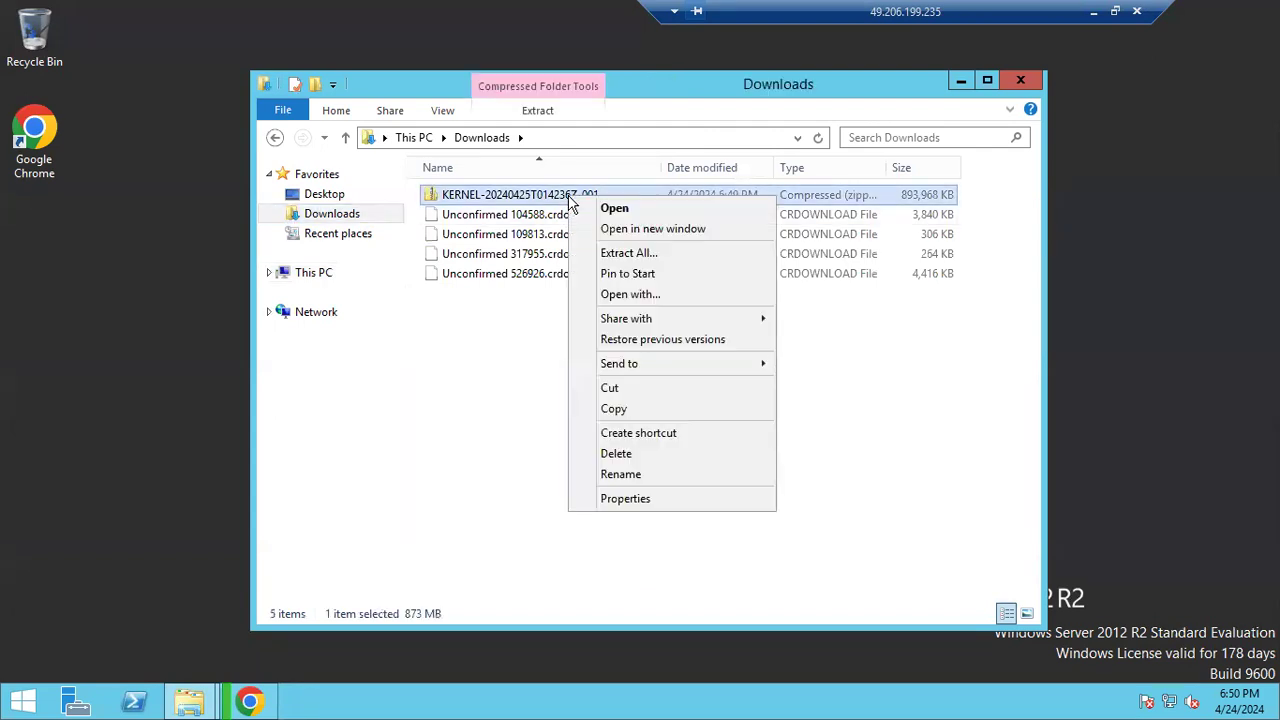
left_click(612, 390)
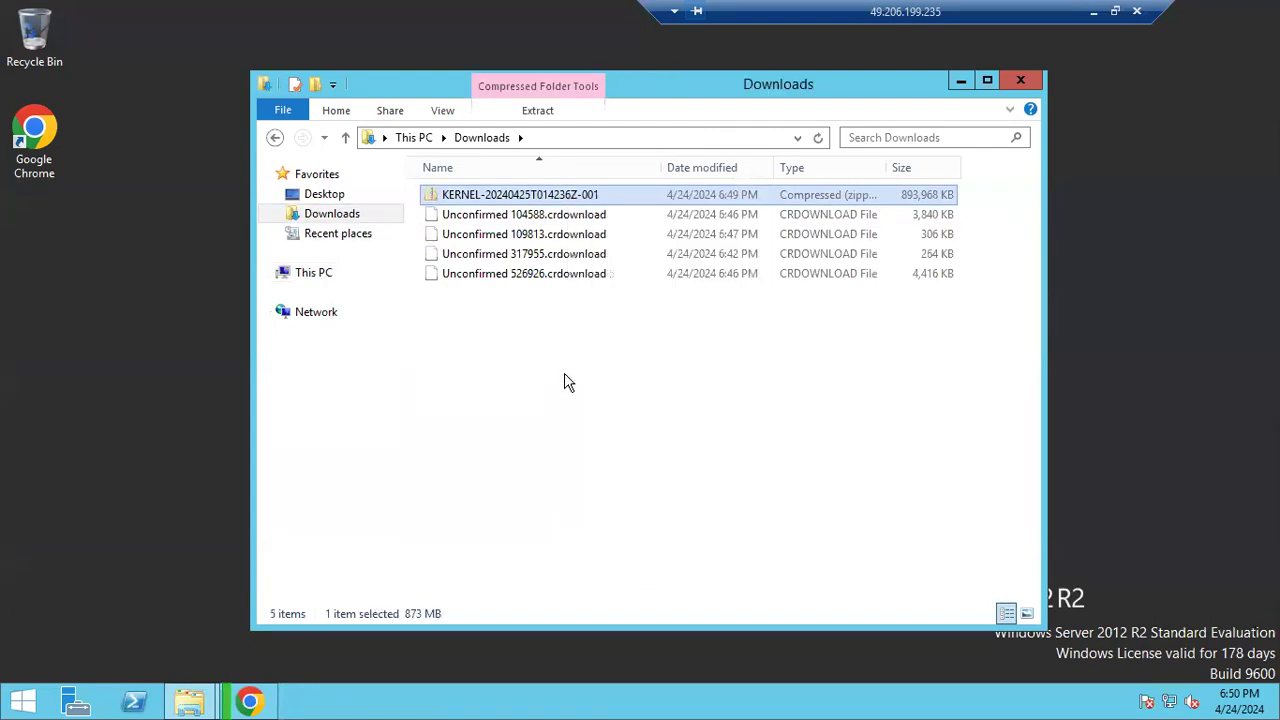
left_click(314, 279)
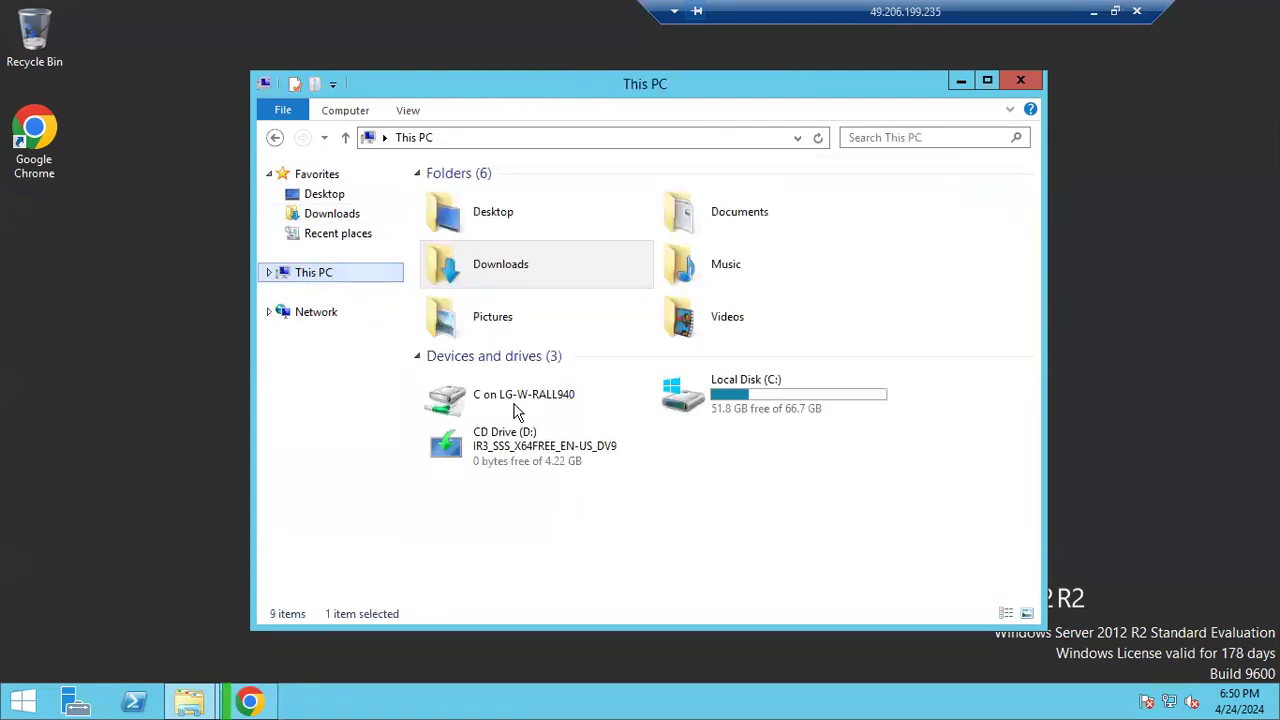
double_click(731, 401)
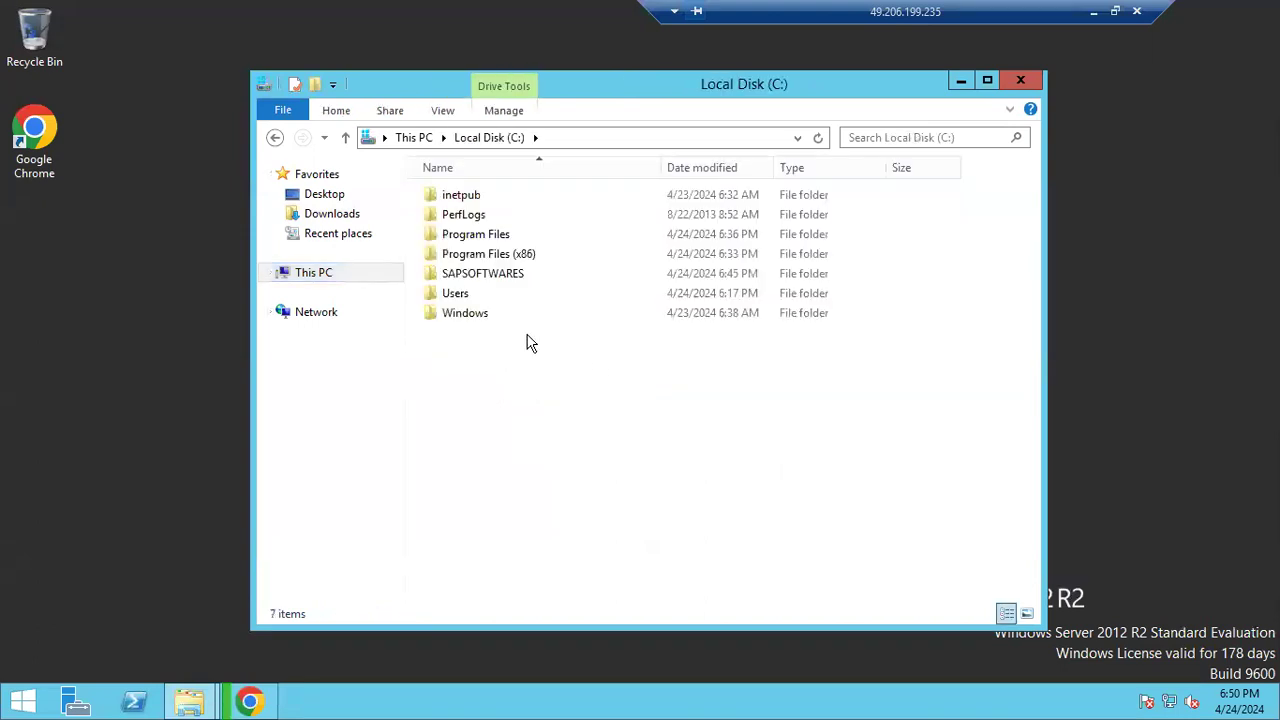
double_click(478, 283)
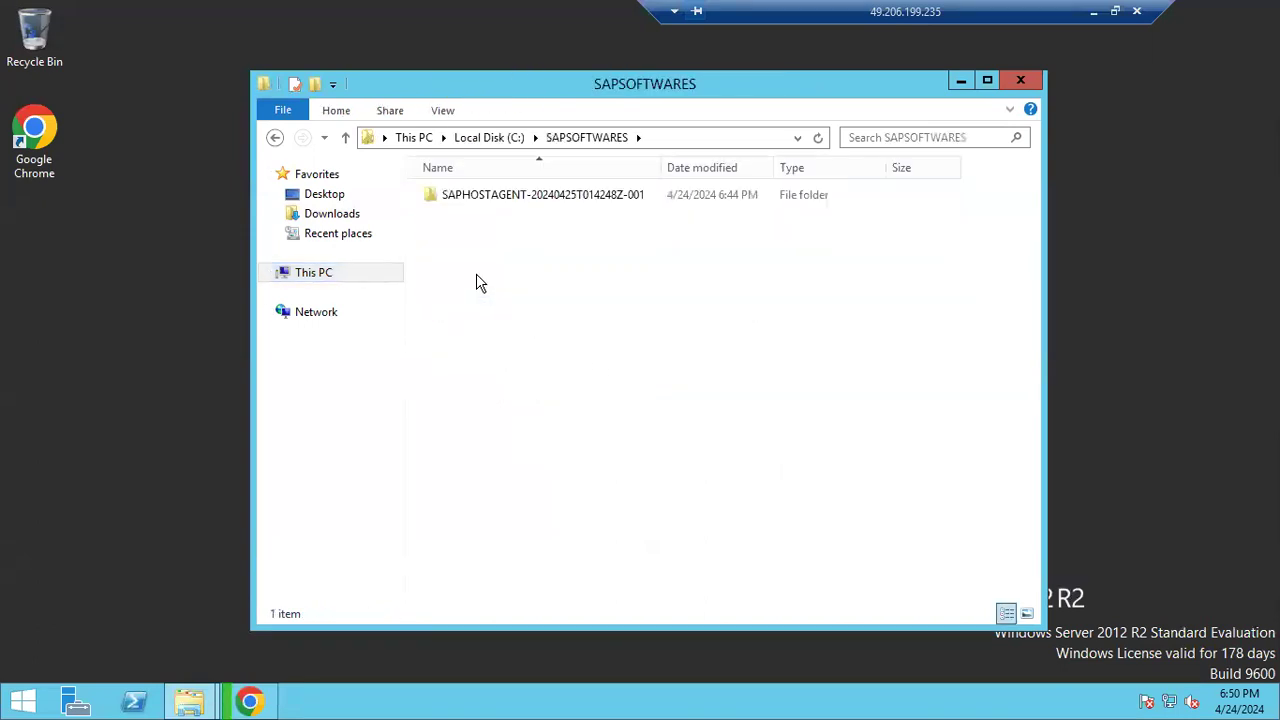
right_click(476, 277)
left_click(540, 400)
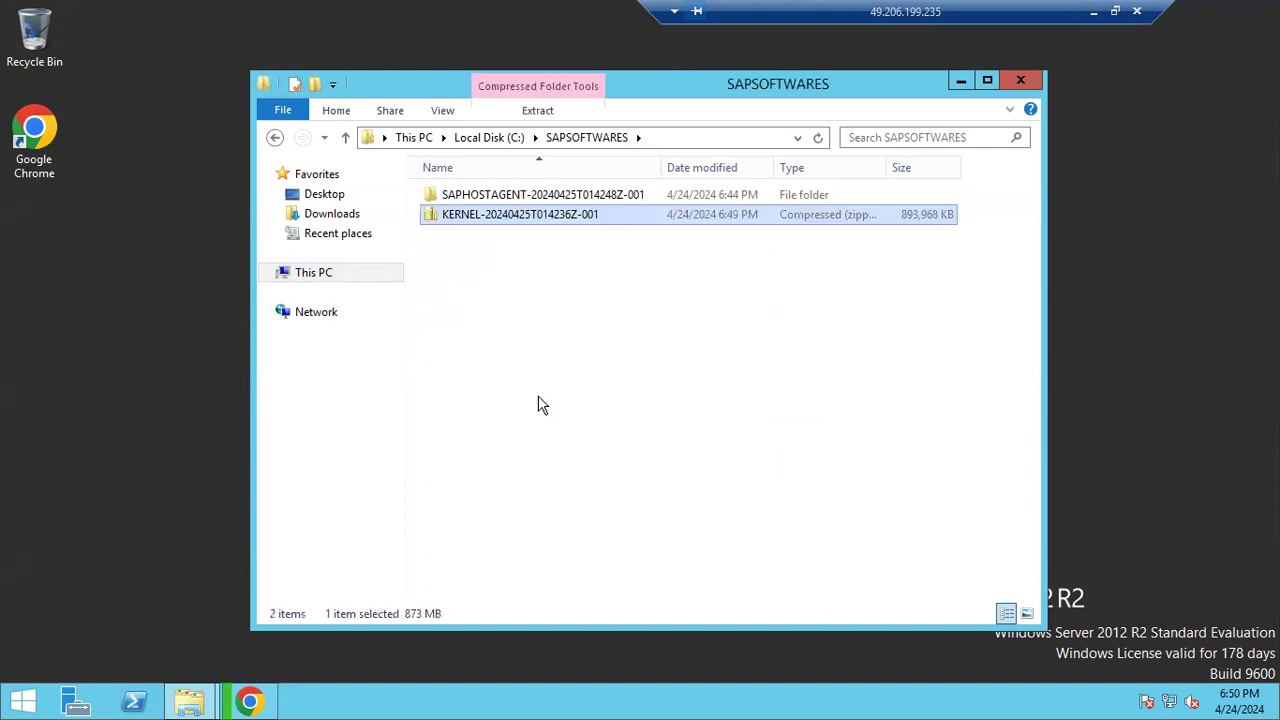
Extract the KERNEL zip into its own folder, then view Downloads and return to Chrome
right_click(497, 230)
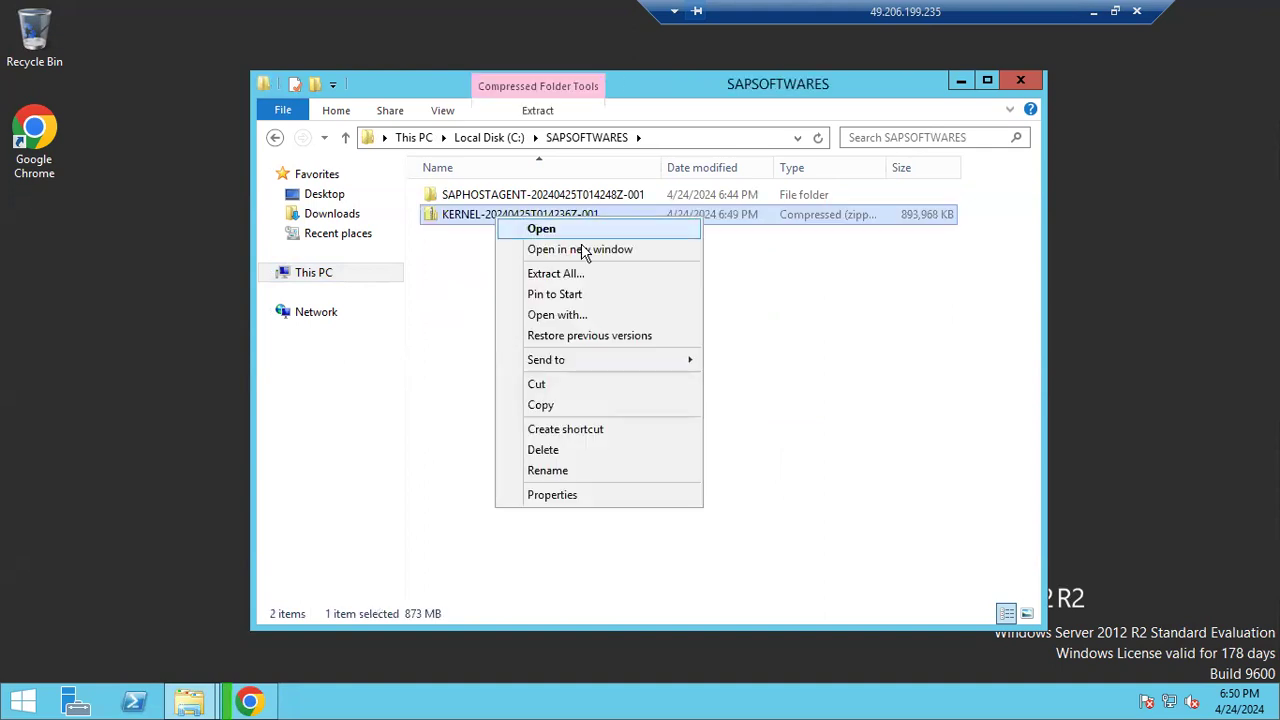
left_click(591, 275)
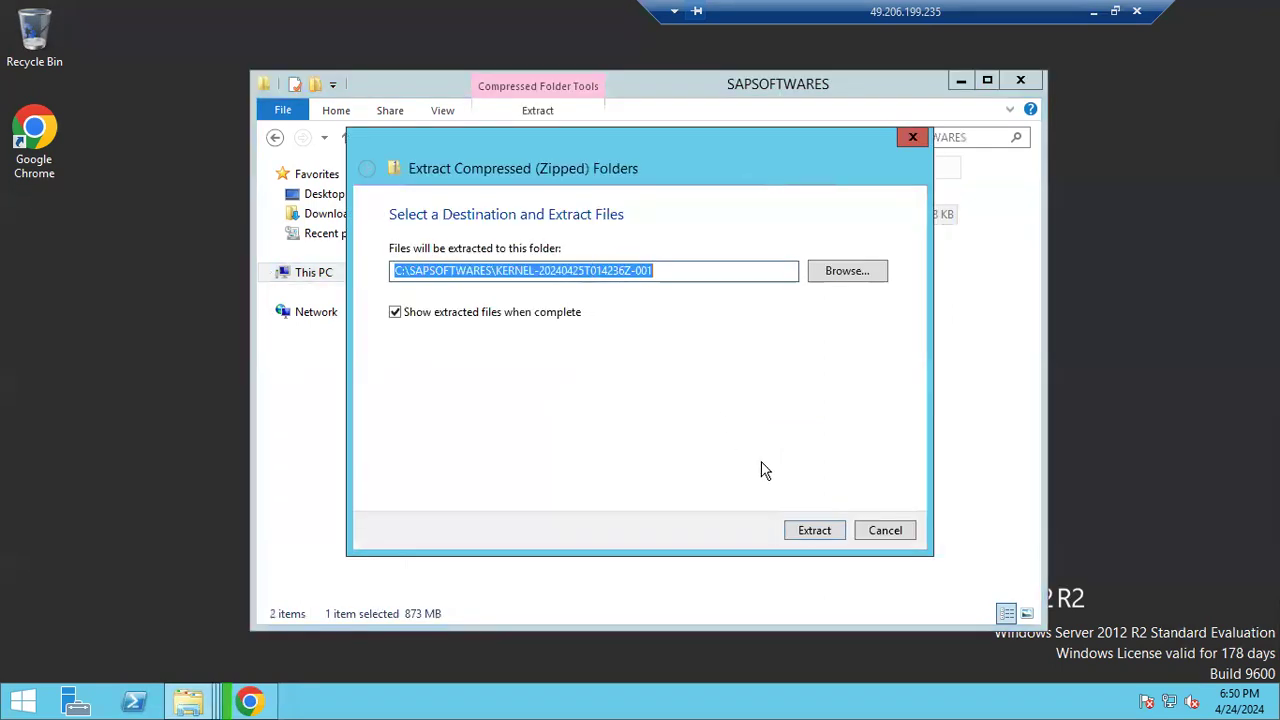
left_click(812, 530)
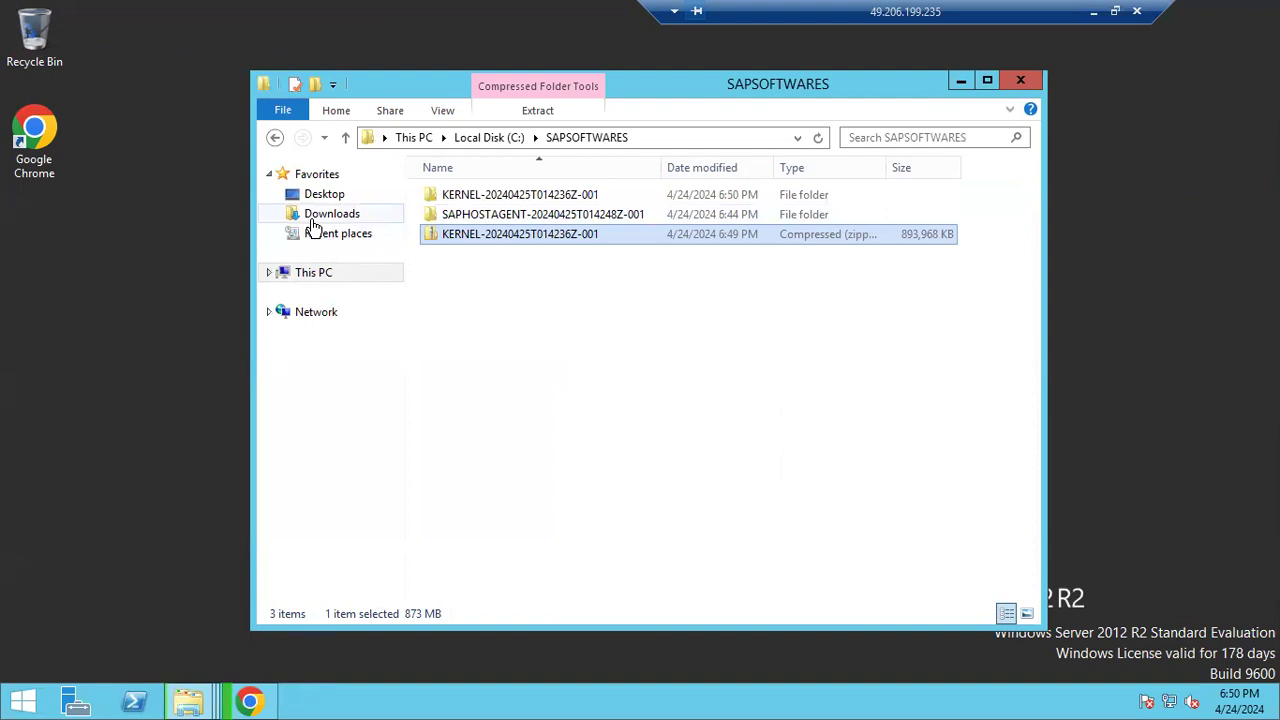
left_click(313, 222)
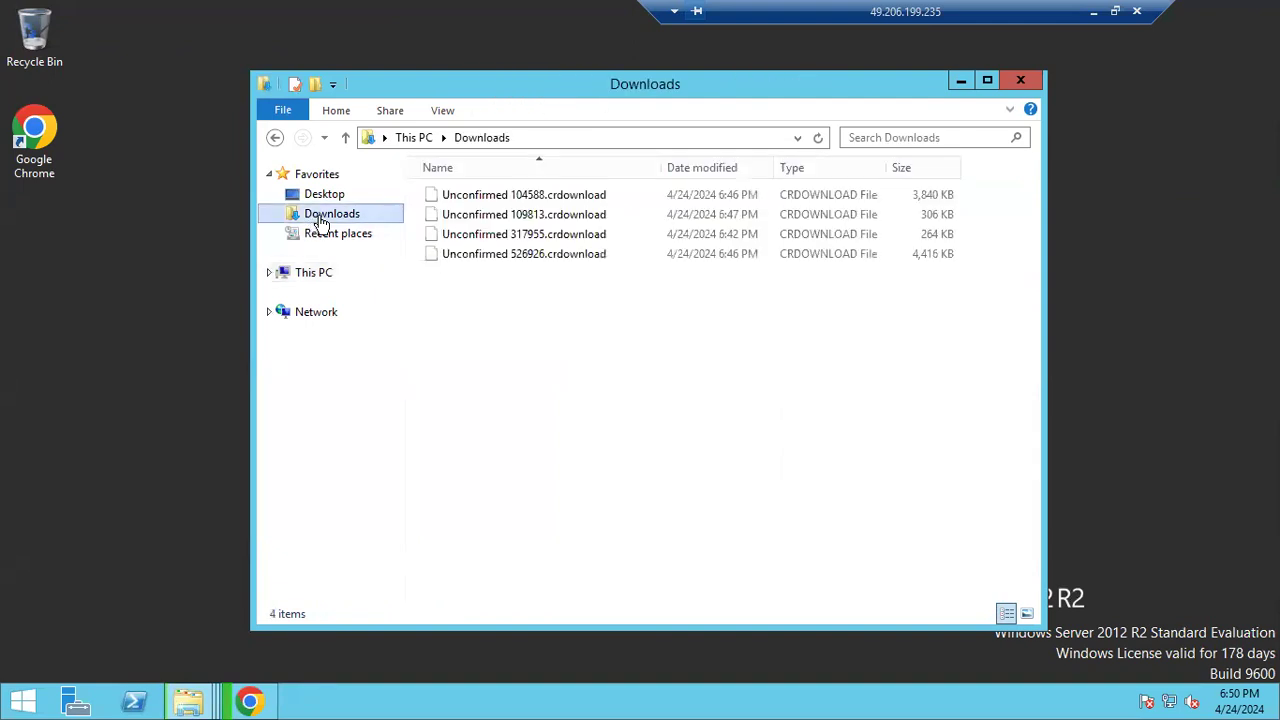
left_click(250, 702)
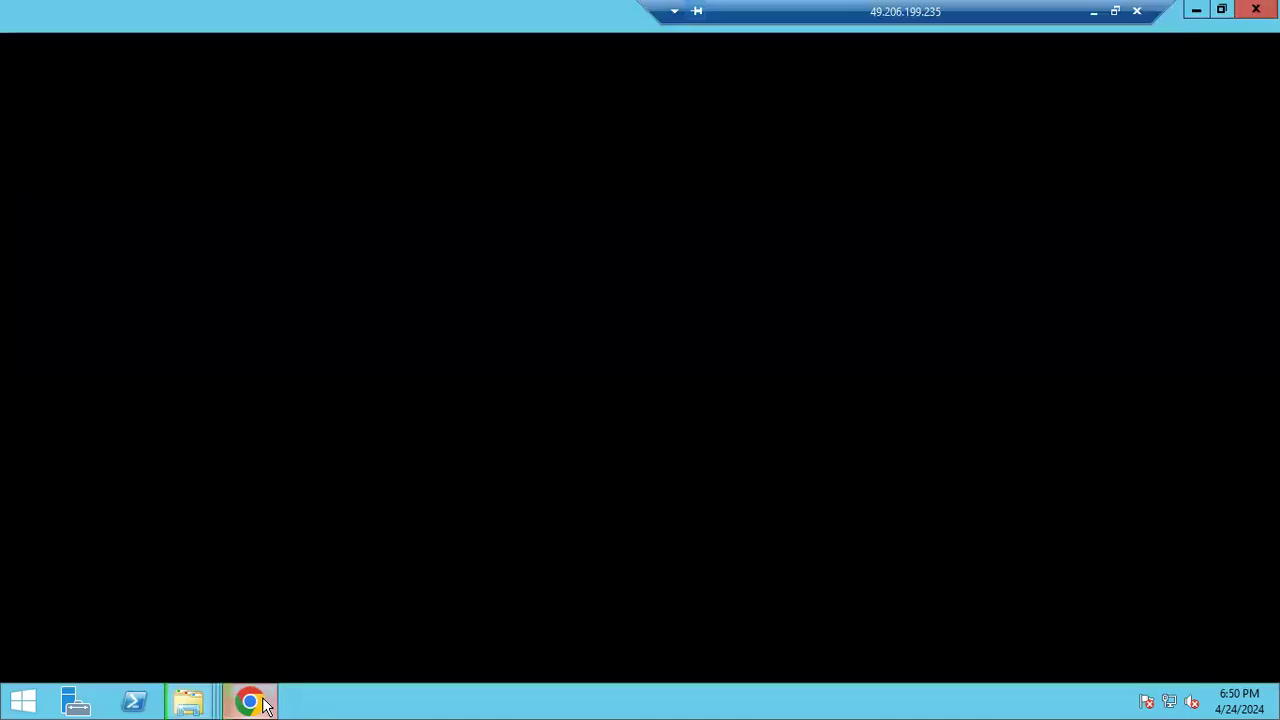
scroll(174, 426, "up", 4)
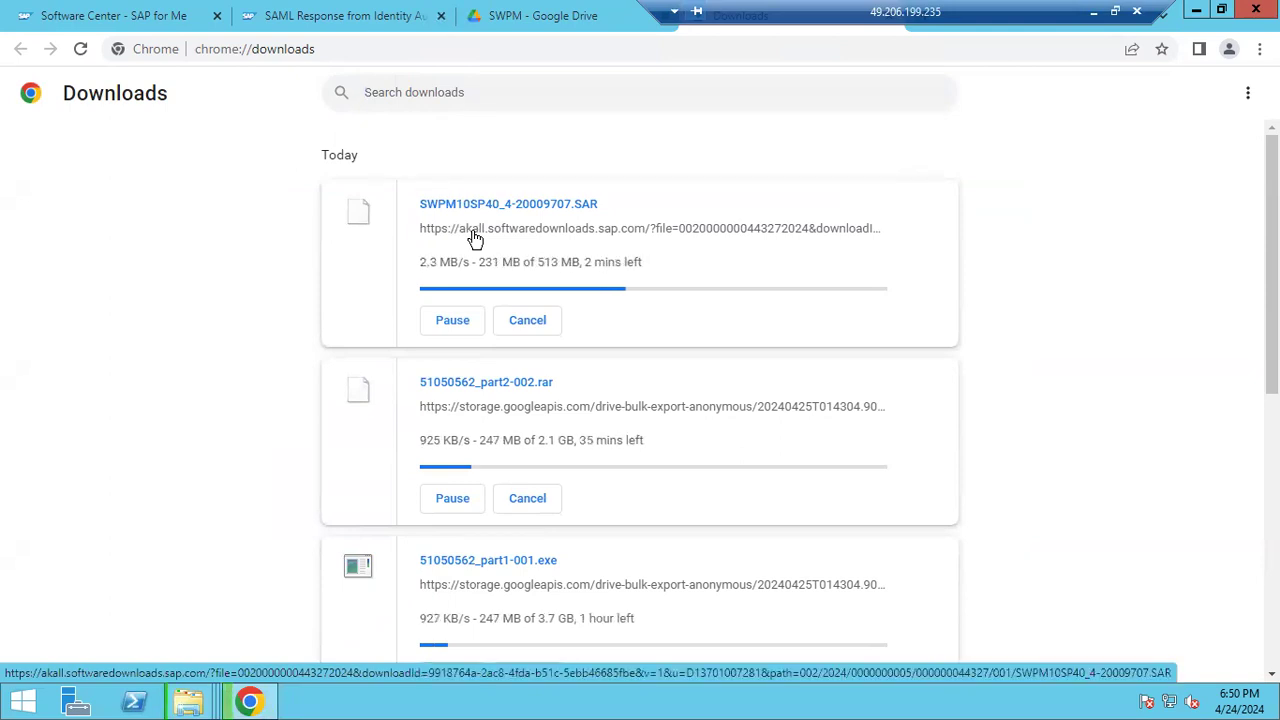
right_click(510, 707)
left_click(565, 629)
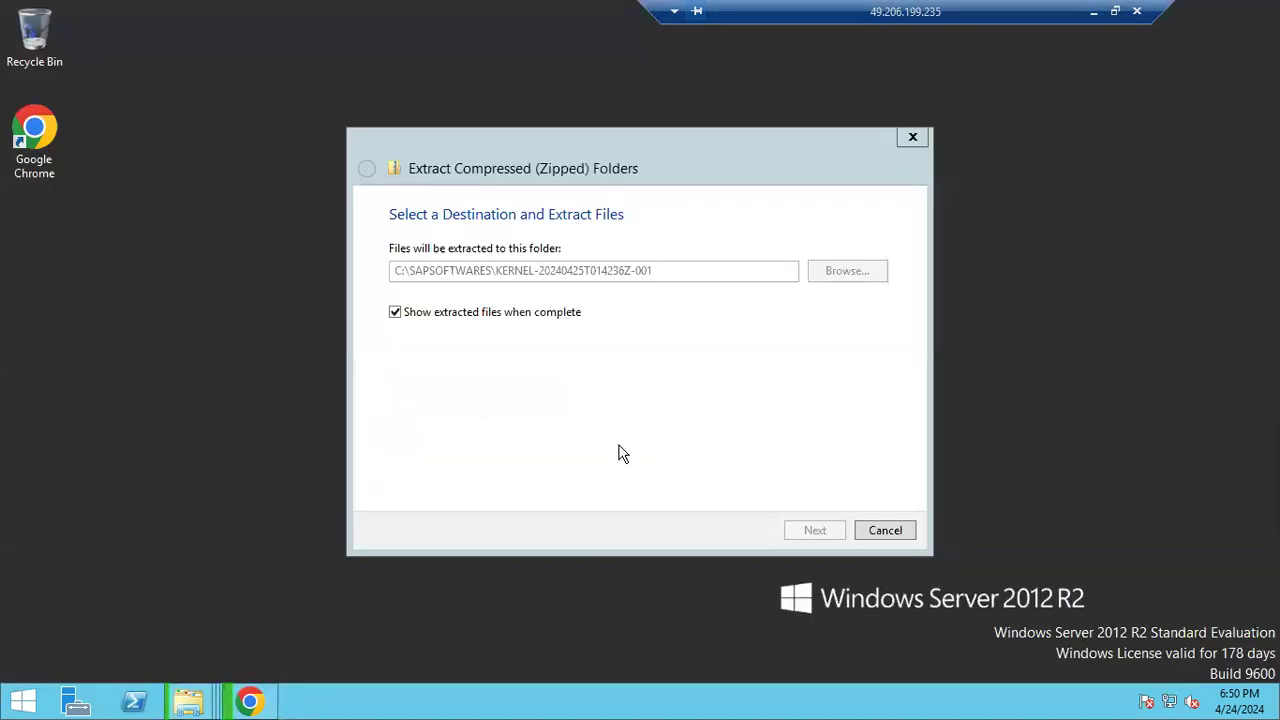
right_click(880, 206)
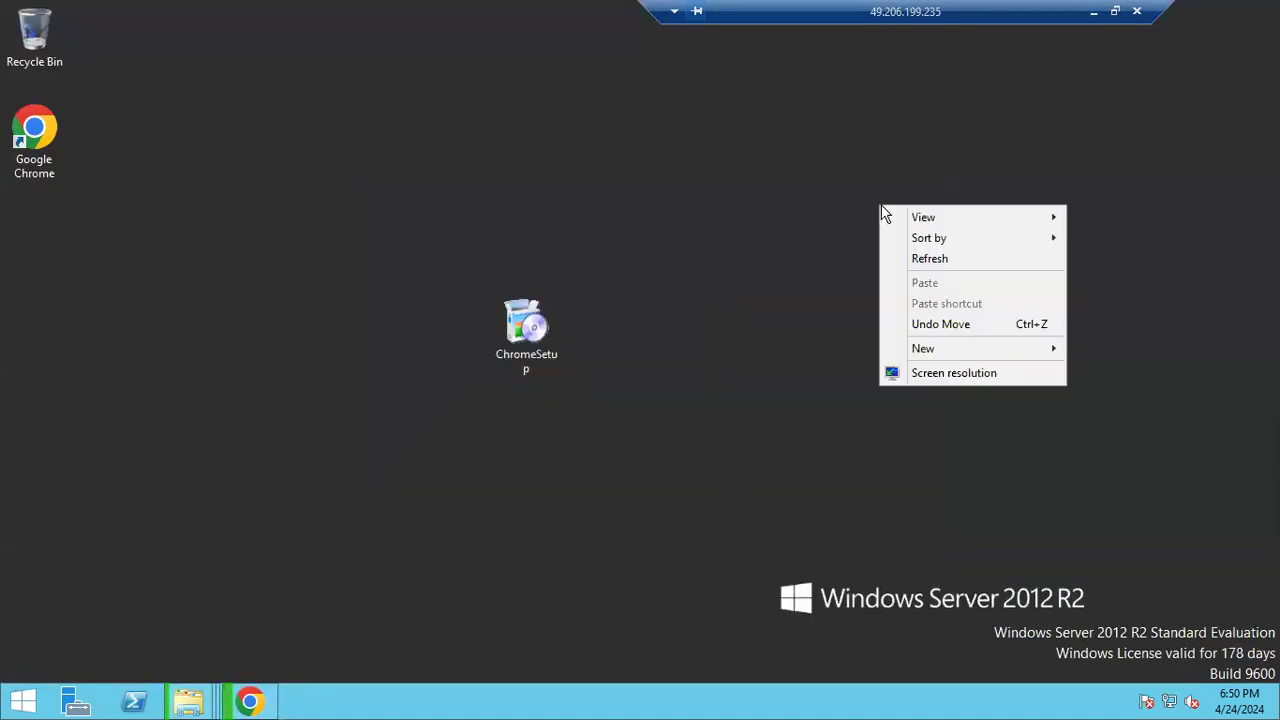
left_click(924, 262)
right_click(824, 262)
left_click(855, 315)
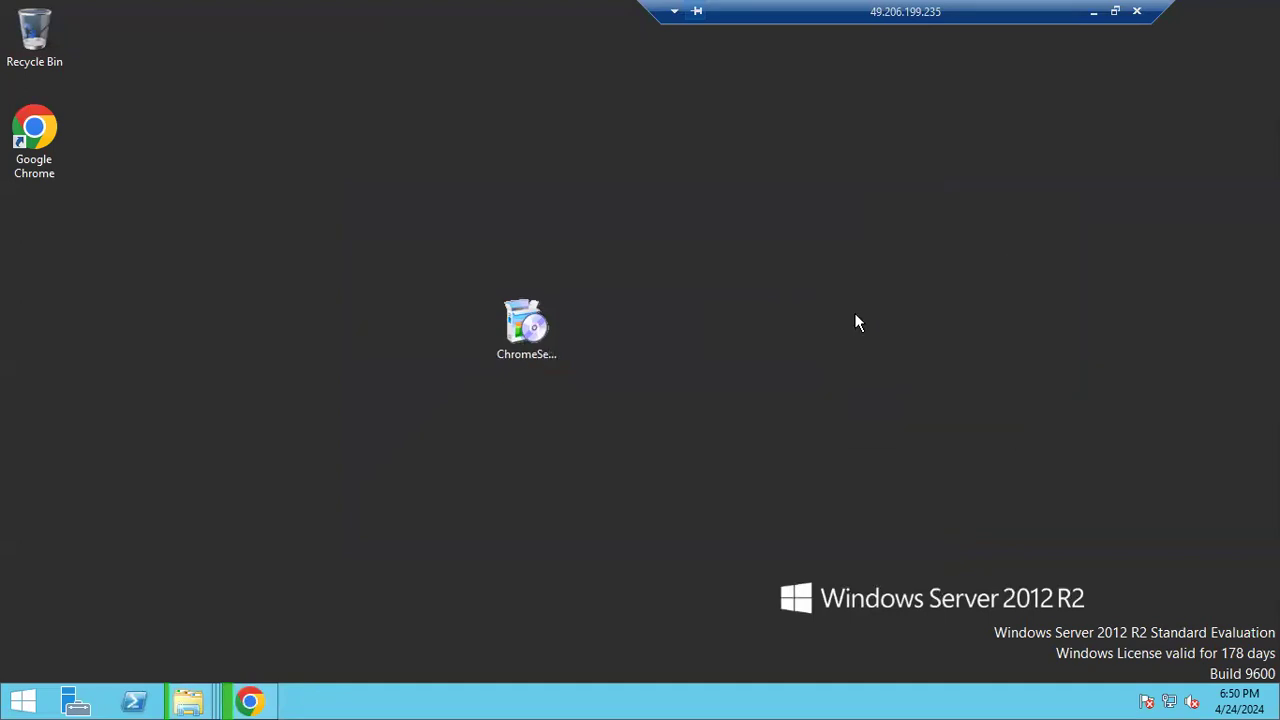
right_click(770, 310)
left_click(808, 354)
right_click(712, 333)
left_click(729, 382)
right_click(729, 382)
left_click(765, 440)
right_click(718, 409)
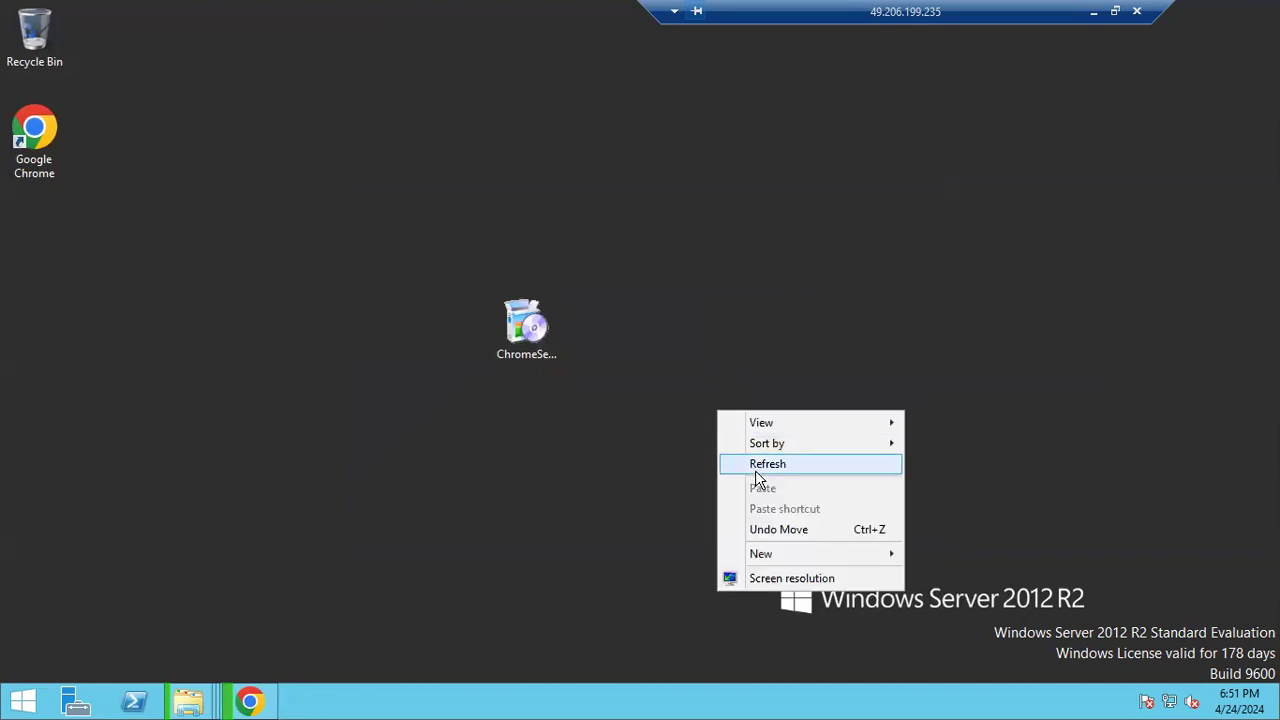
left_click(755, 470)
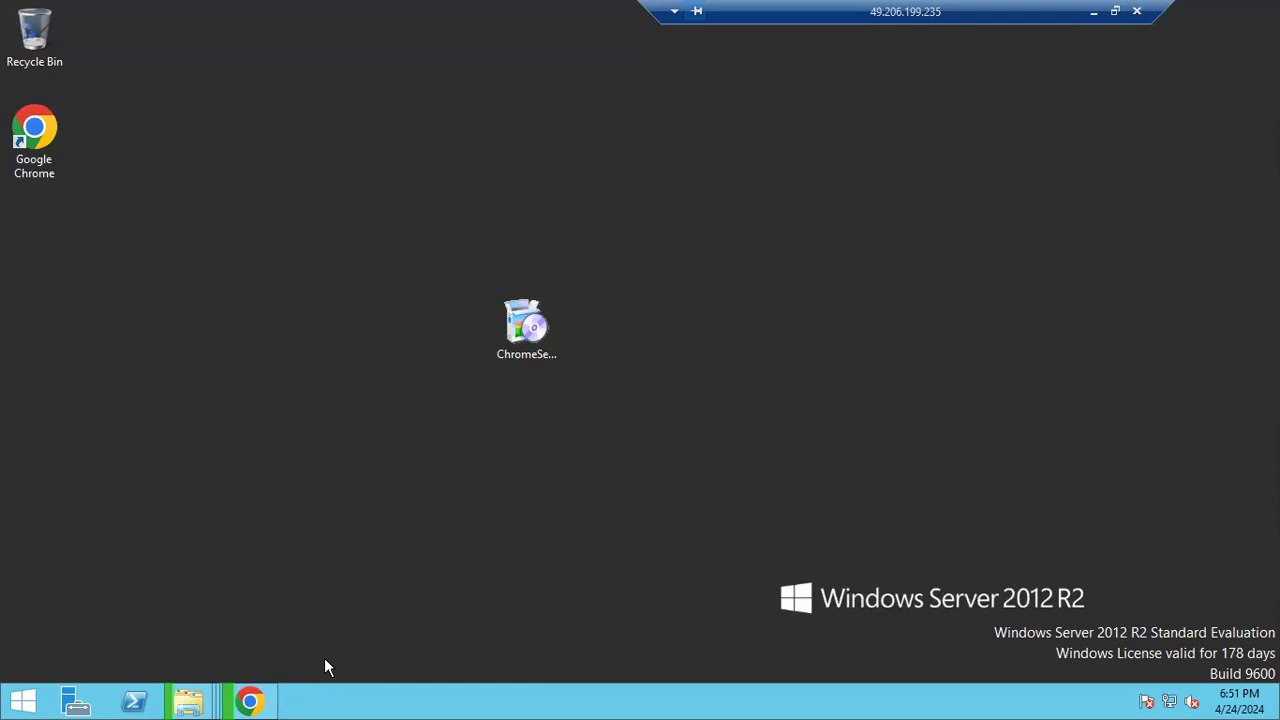
left_click(250, 705)
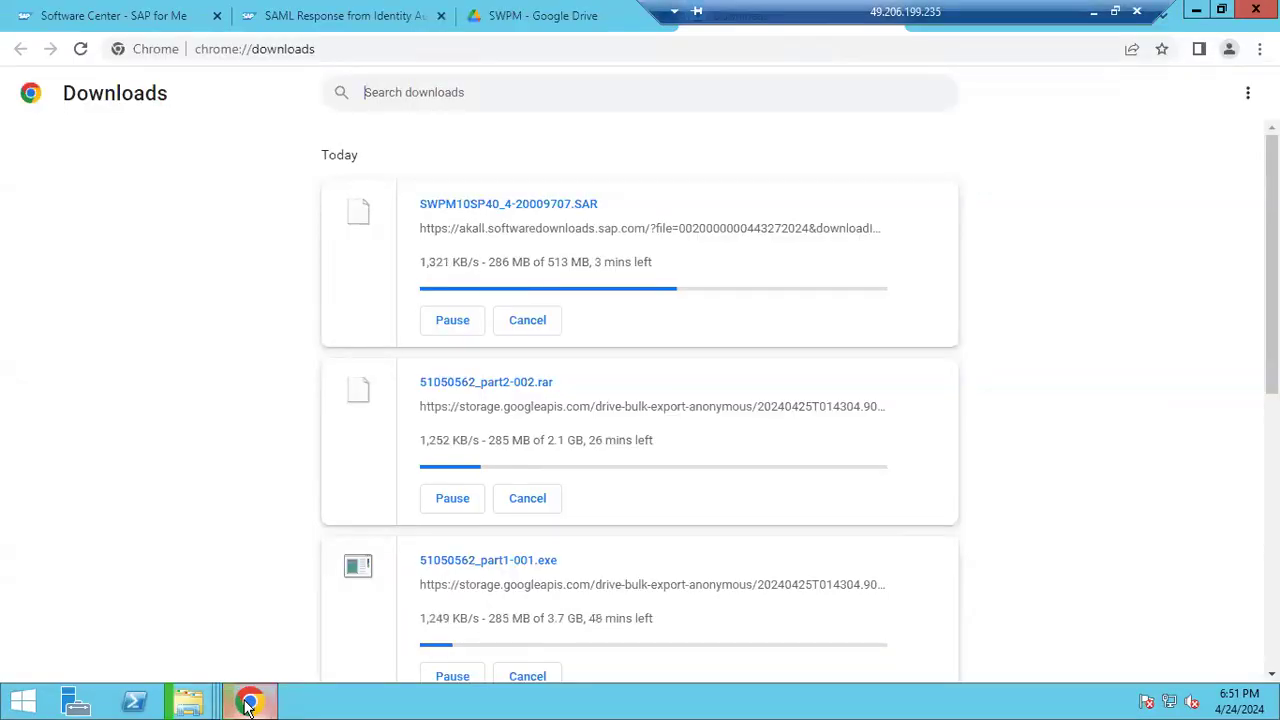
Search SAP for Me for SAPCAR and open the SAPCAR component's downloads
left_click(155, 15)
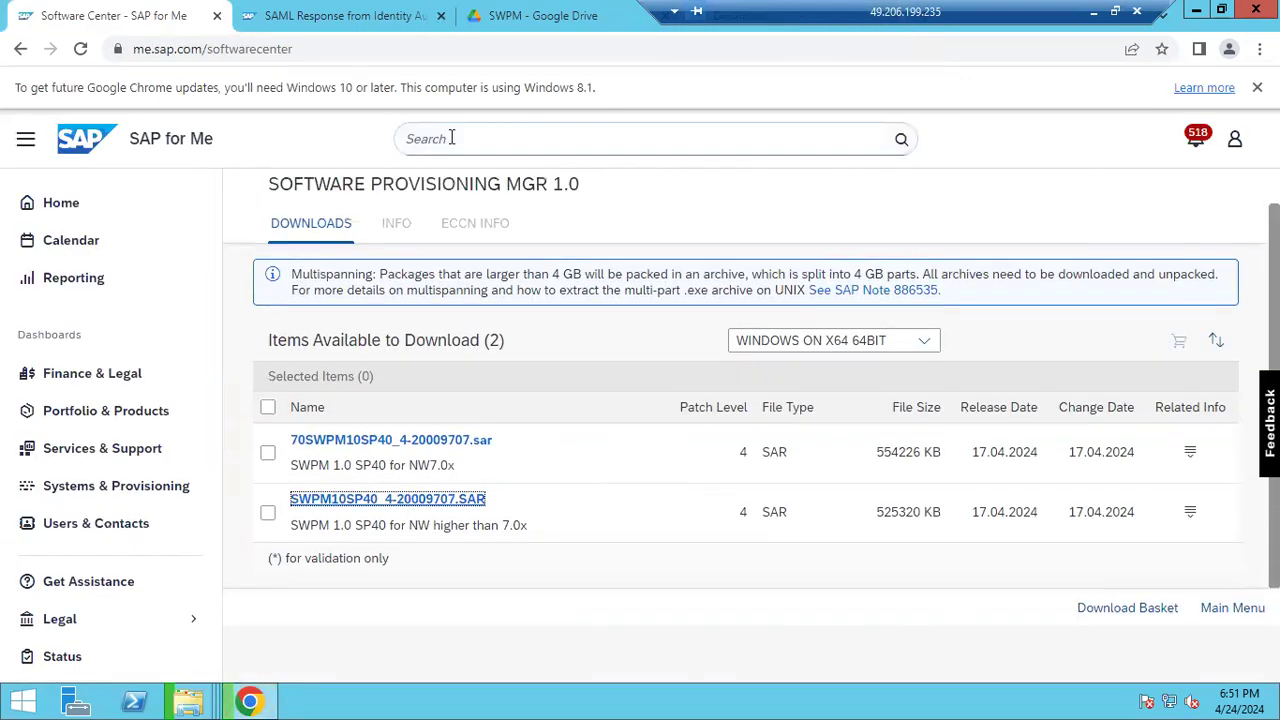
left_click(451, 138)
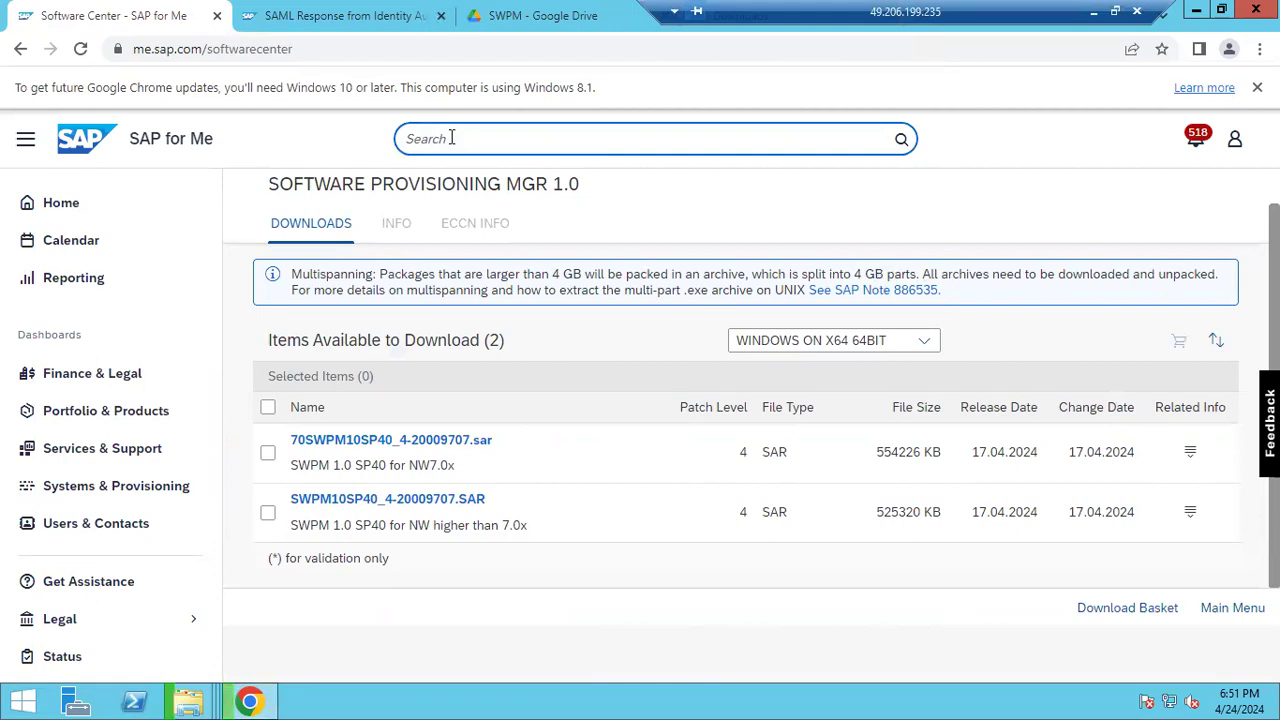
type("SAPCAR")
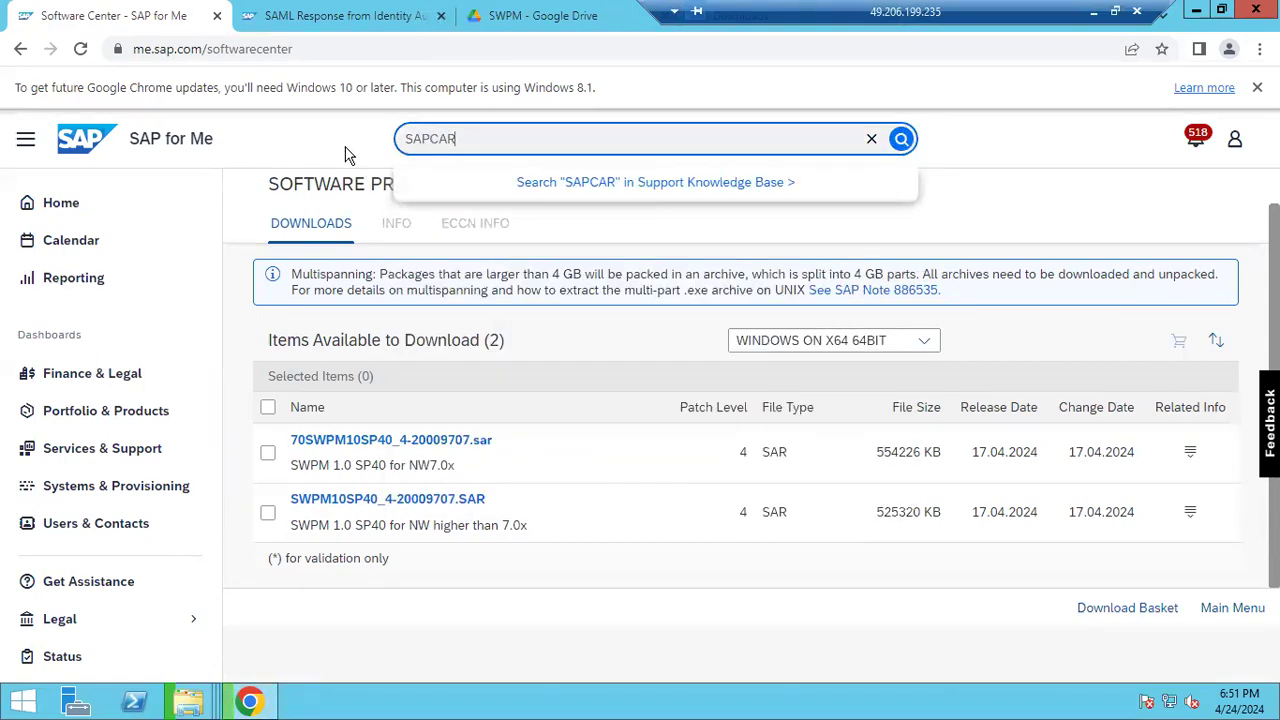
left_click(607, 248)
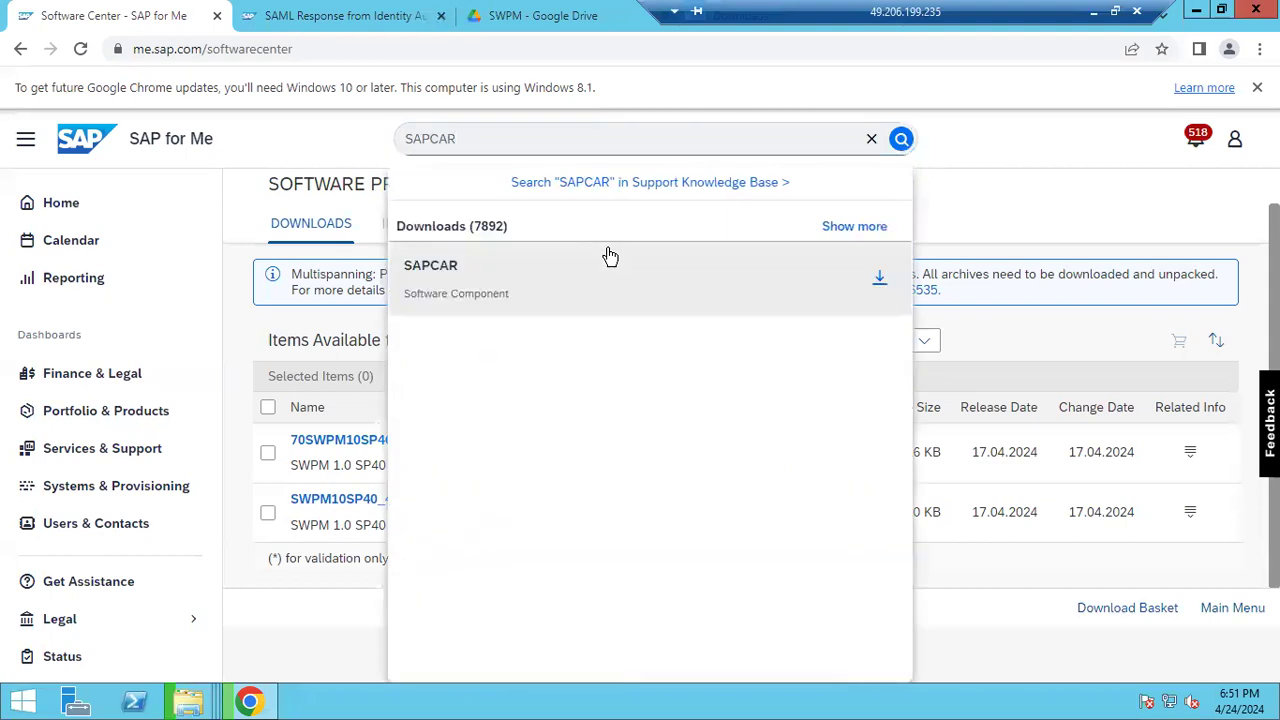
left_click(607, 248)
left_click(489, 141)
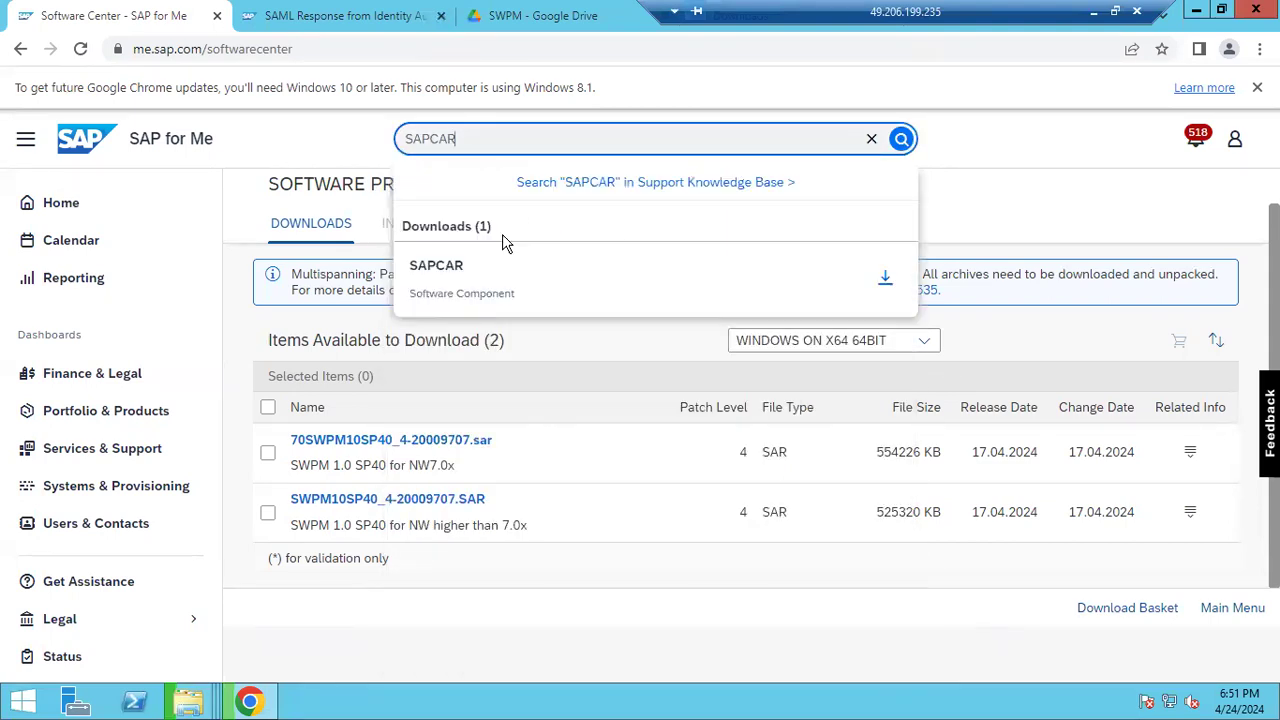
left_click(884, 280)
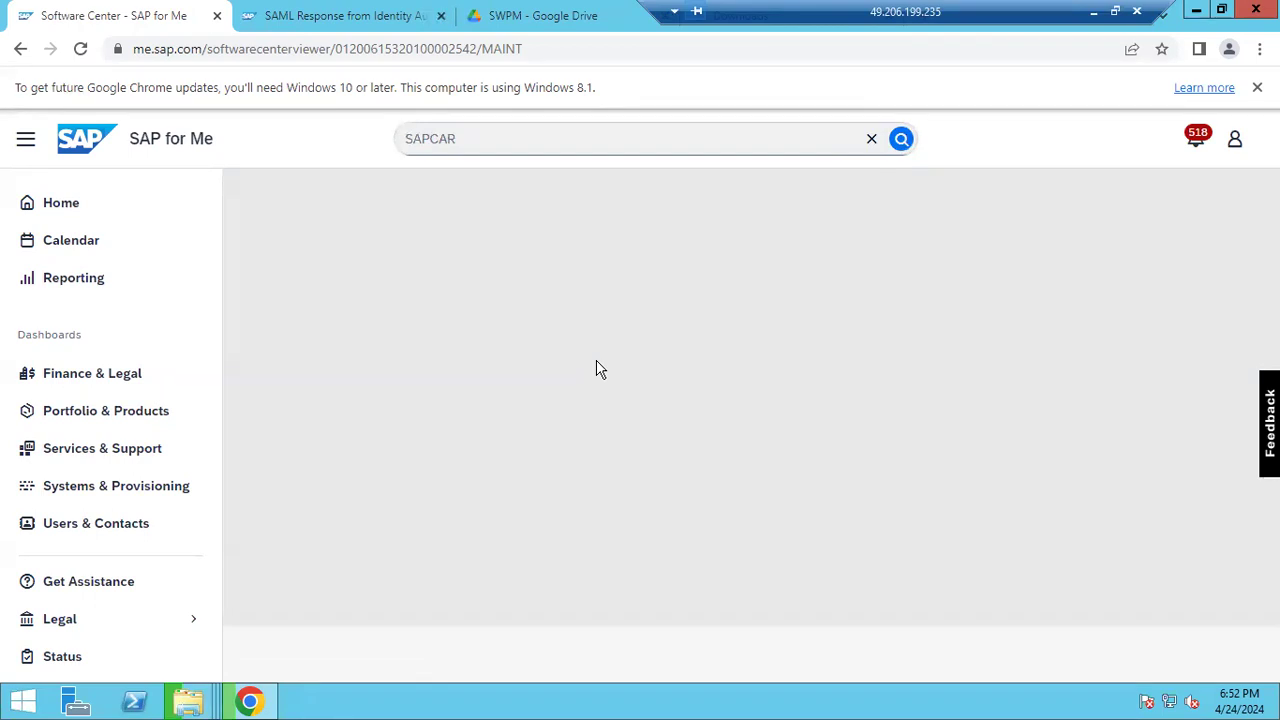
left_click(1097, 12)
Overwrite the Paint notes with 'SAPCAR -xvf <filename>' and 'XVF - extract verbose file' beneath it
left_click_drag(68, 331, 23, 157)
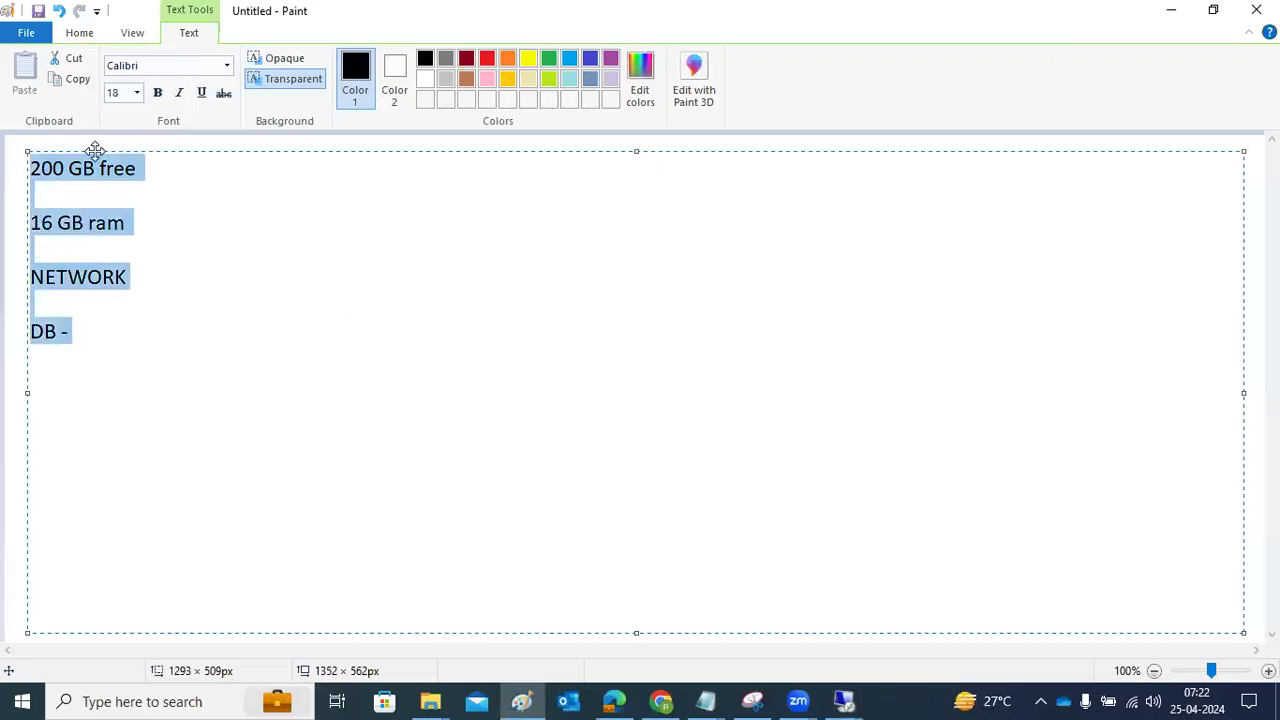
type("SAPCAR -xvf <")
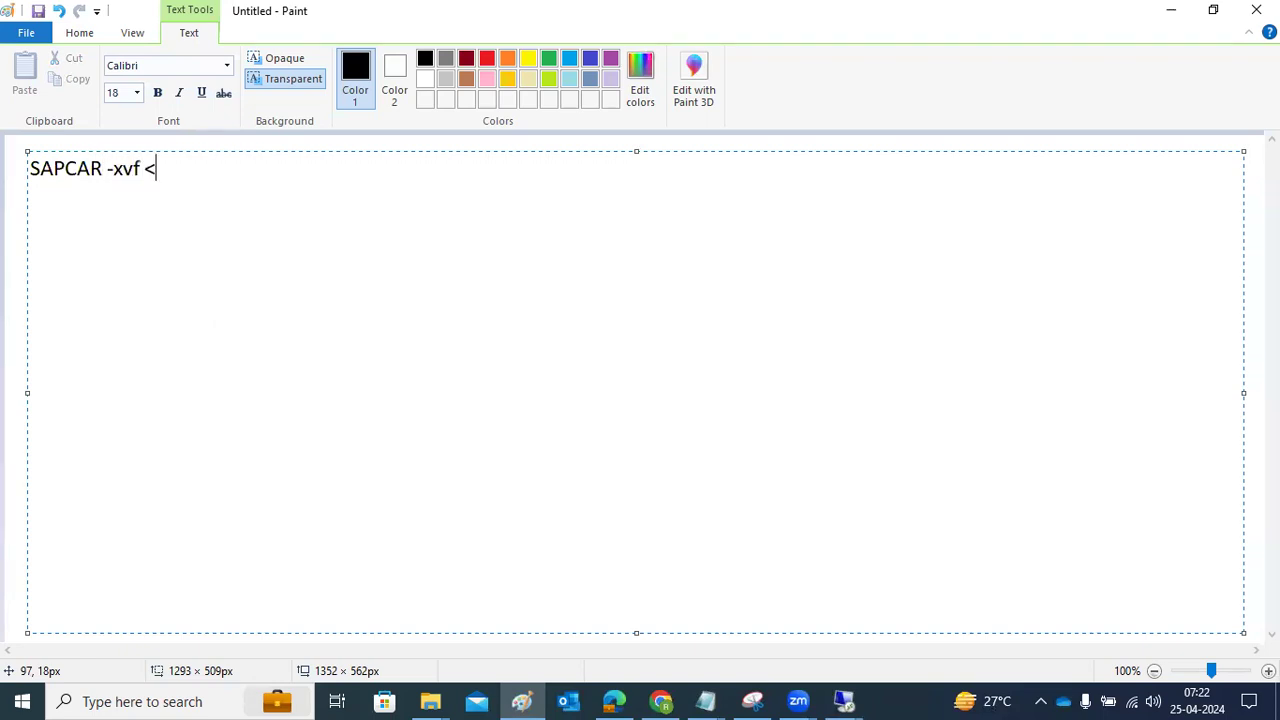
type("filename>")
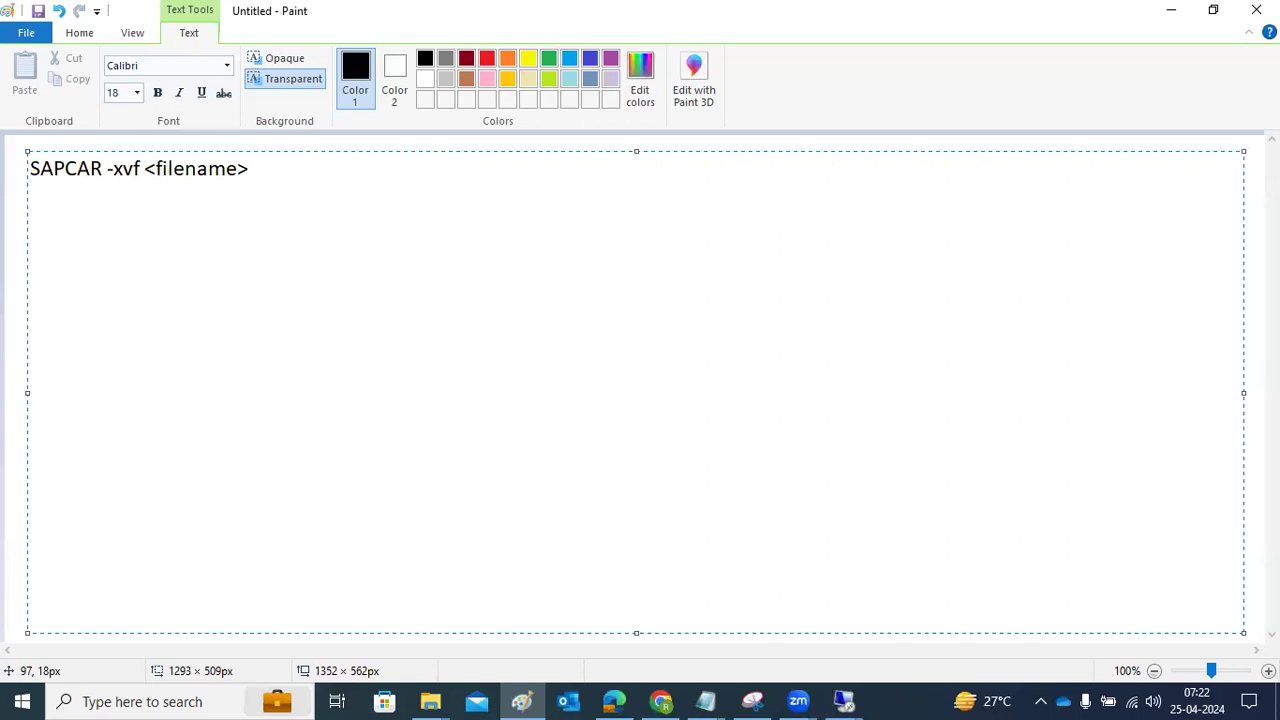
key("Return")
key("Return")
type("XVF - extract")
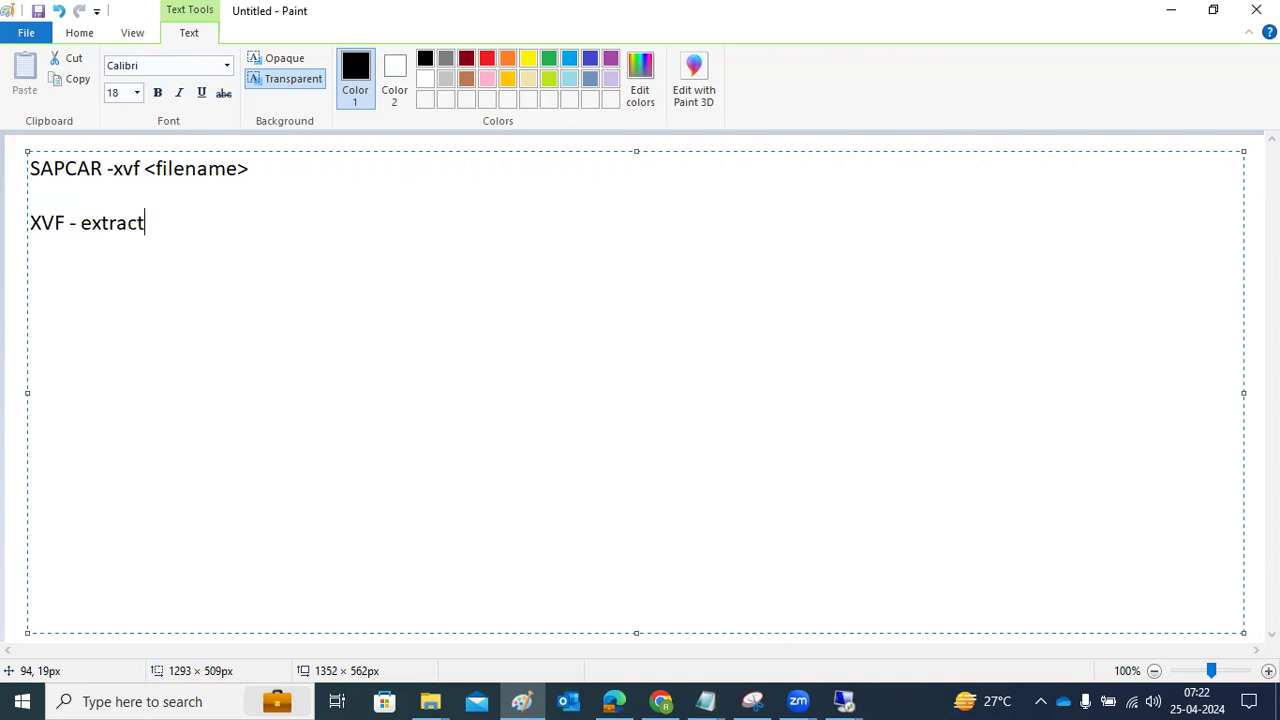
type(" verbose file")
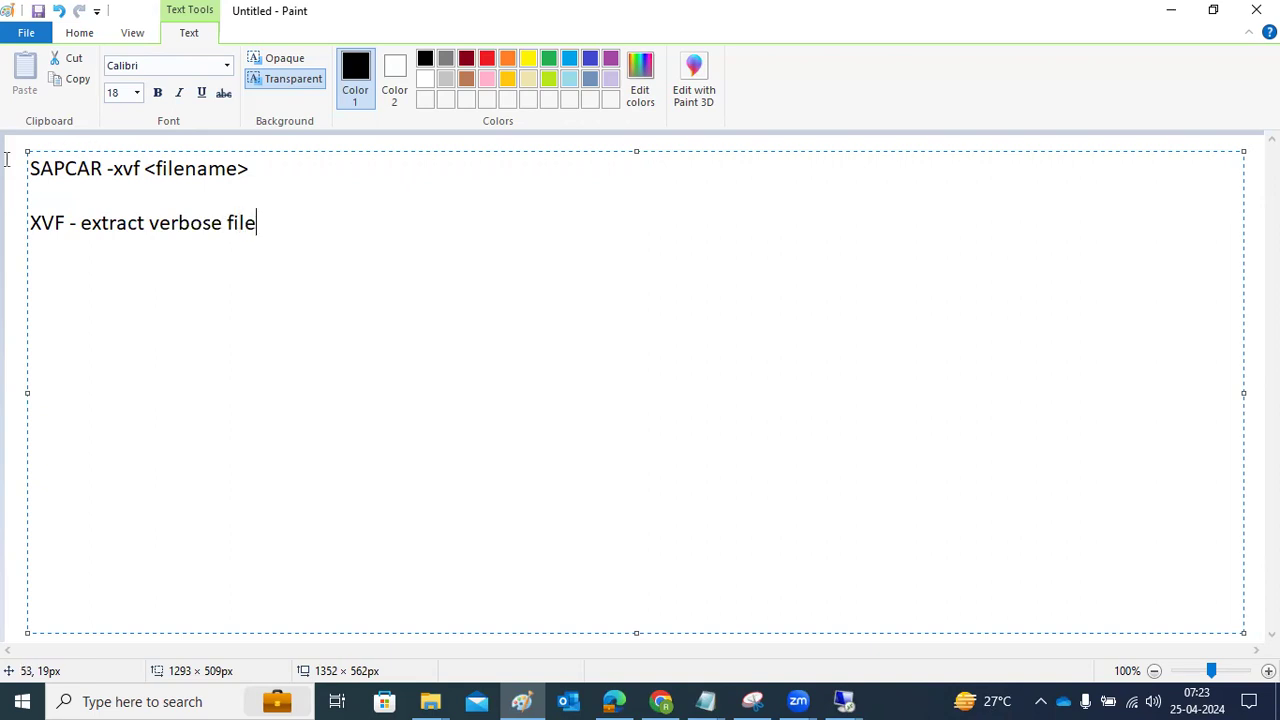
left_click_drag(29, 167, 236, 153)
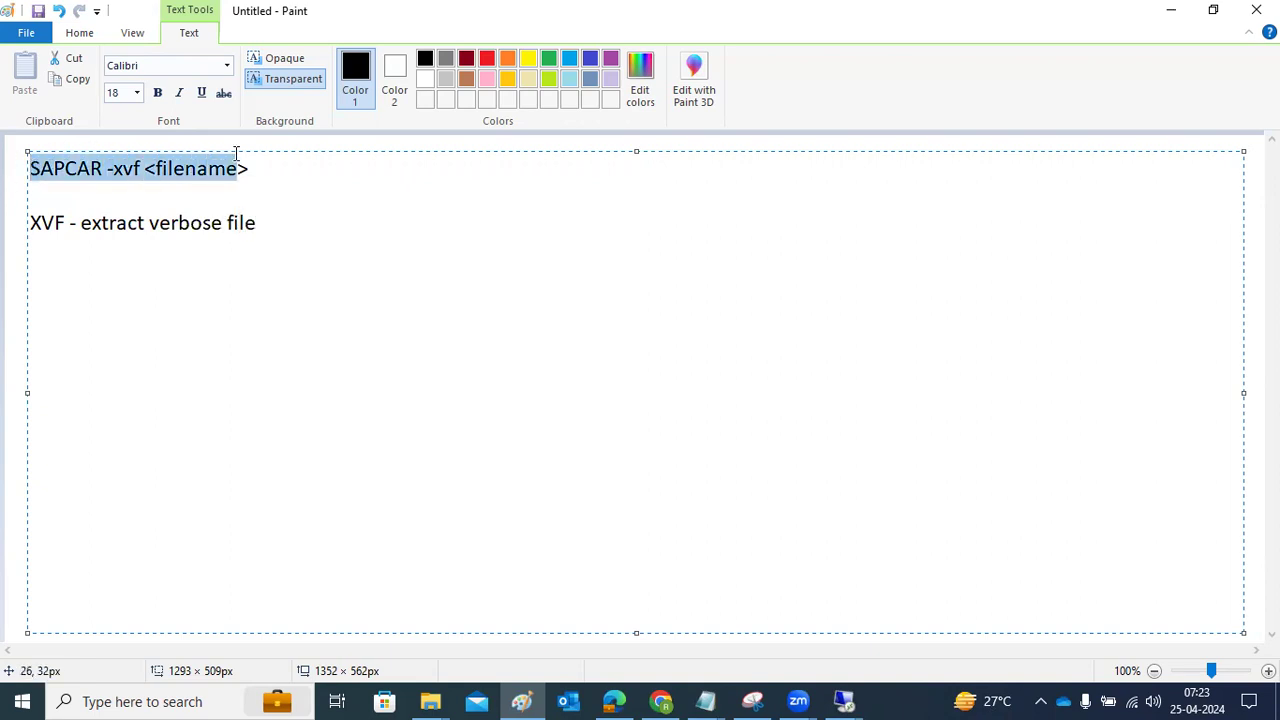
left_click(844, 701)
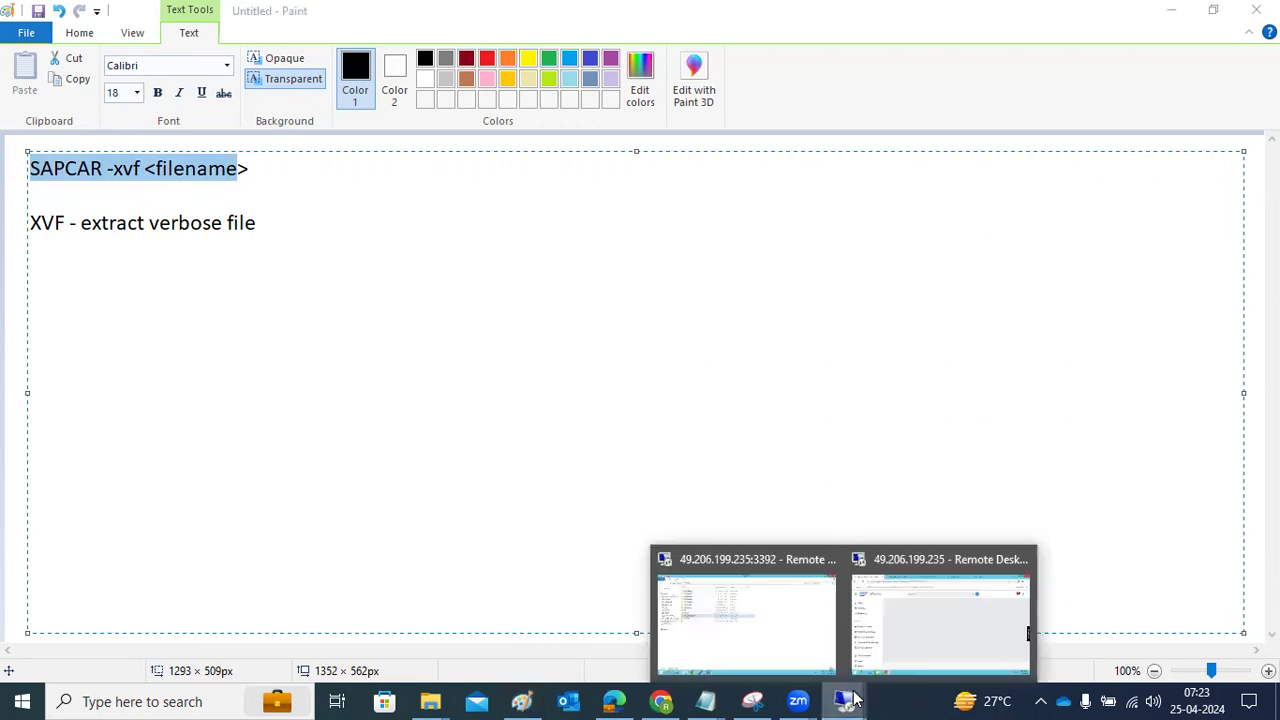
left_click(875, 630)
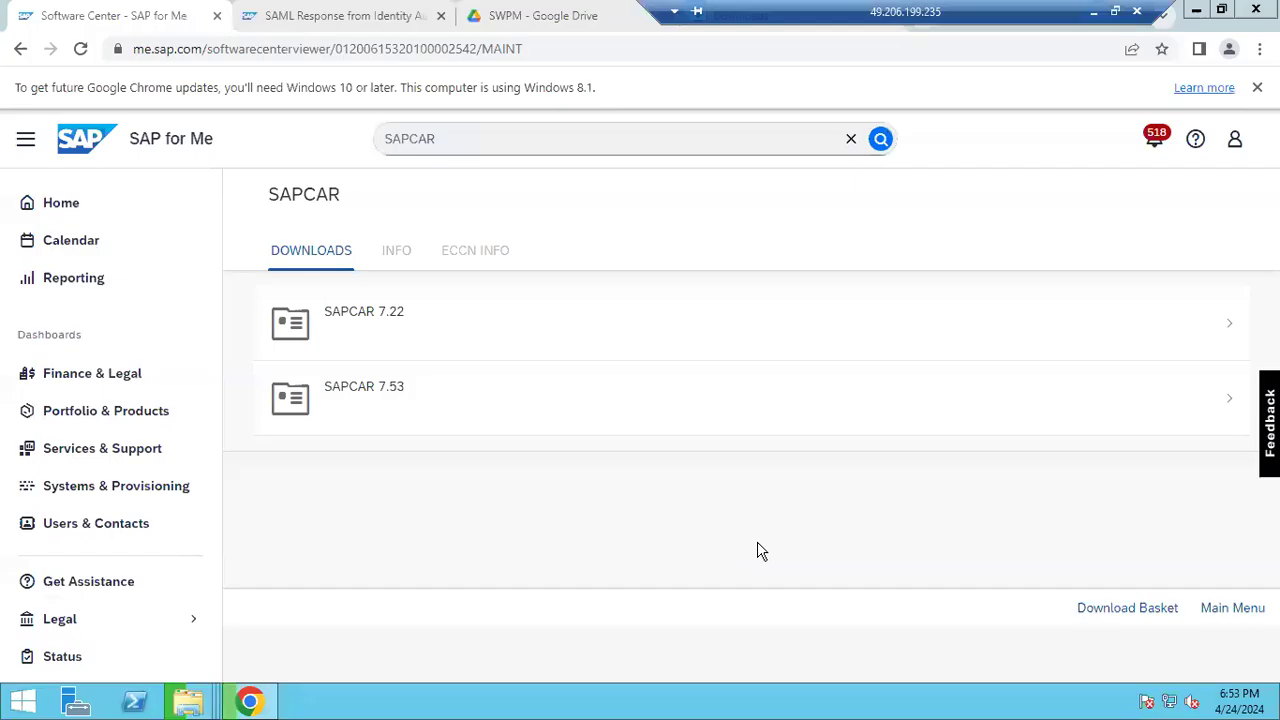
Download SAPCAR_1200-70007719.EXE from the SAPCAR 7.53 page in SAP for Me
left_click(379, 410)
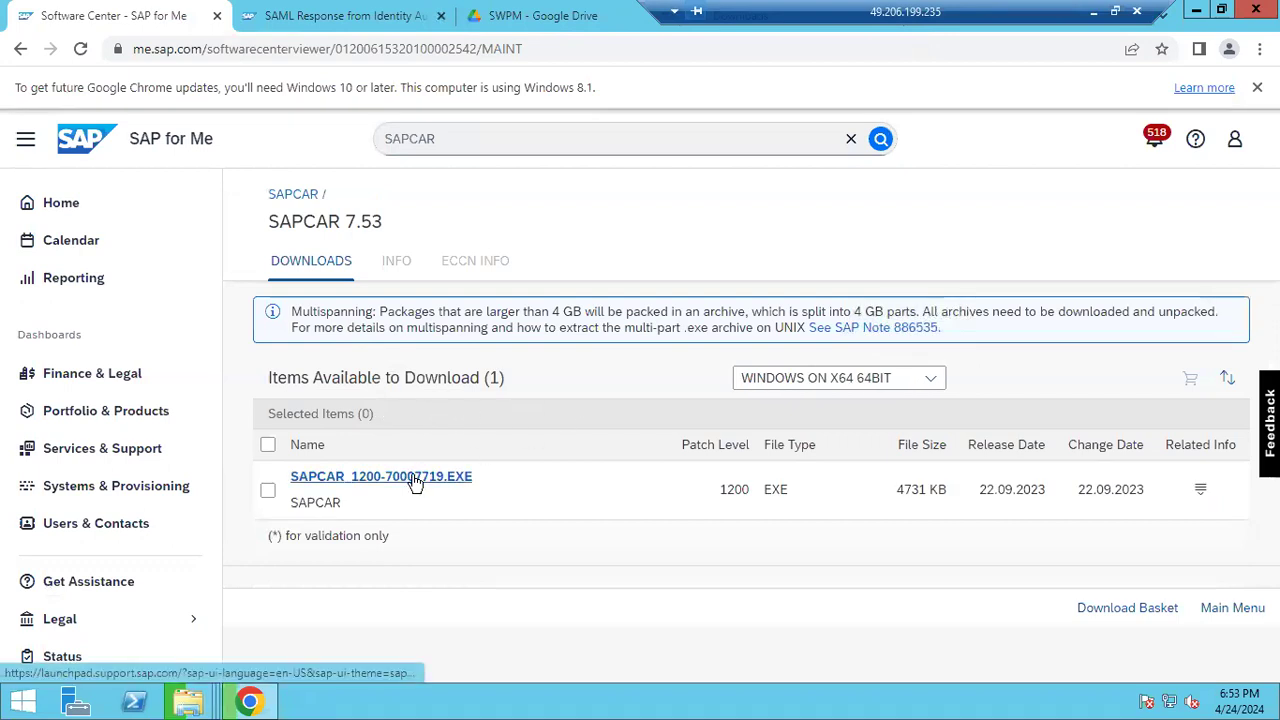
left_click(415, 482)
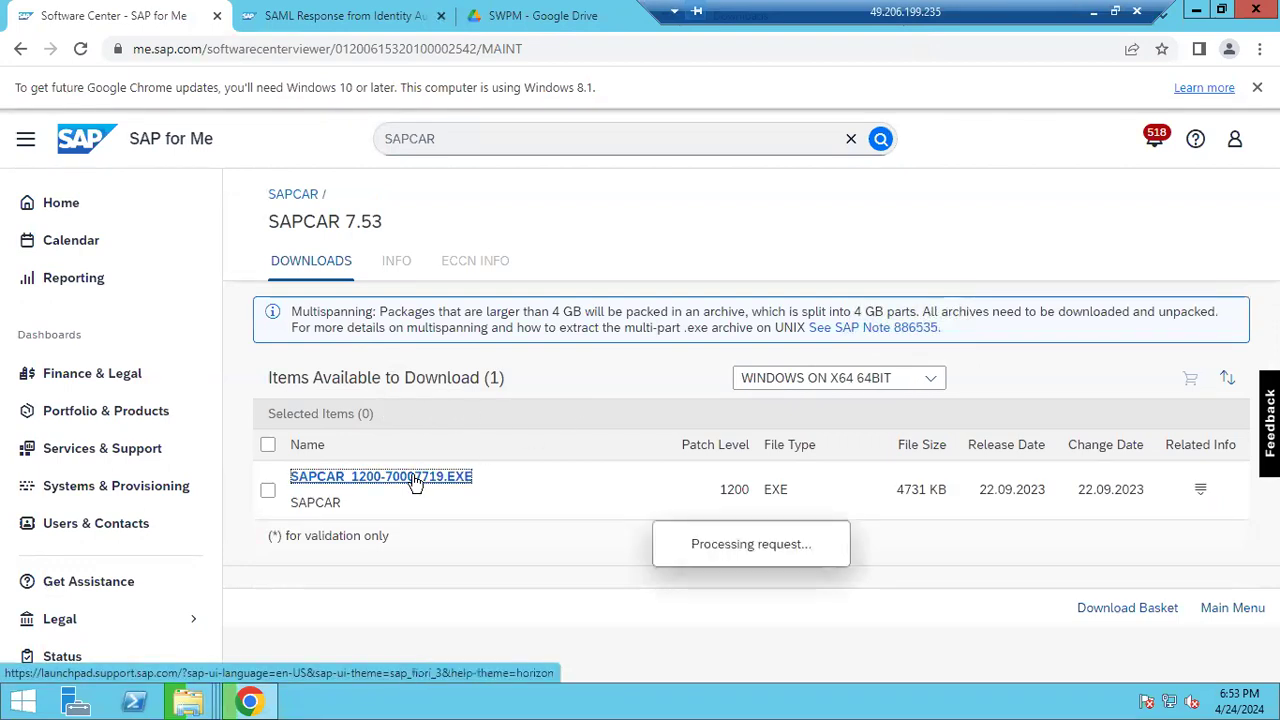
left_click(252, 702)
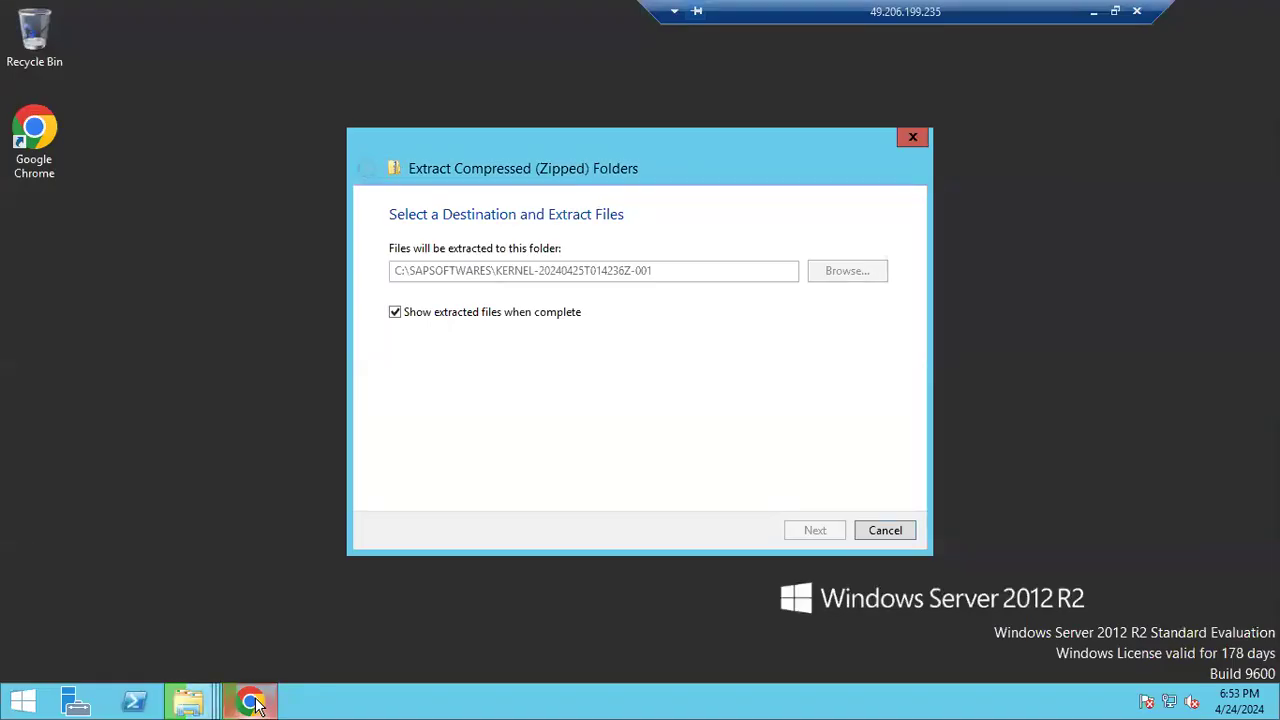
Bring the server's Downloads folder window forward and refresh its listing
left_click(188, 702)
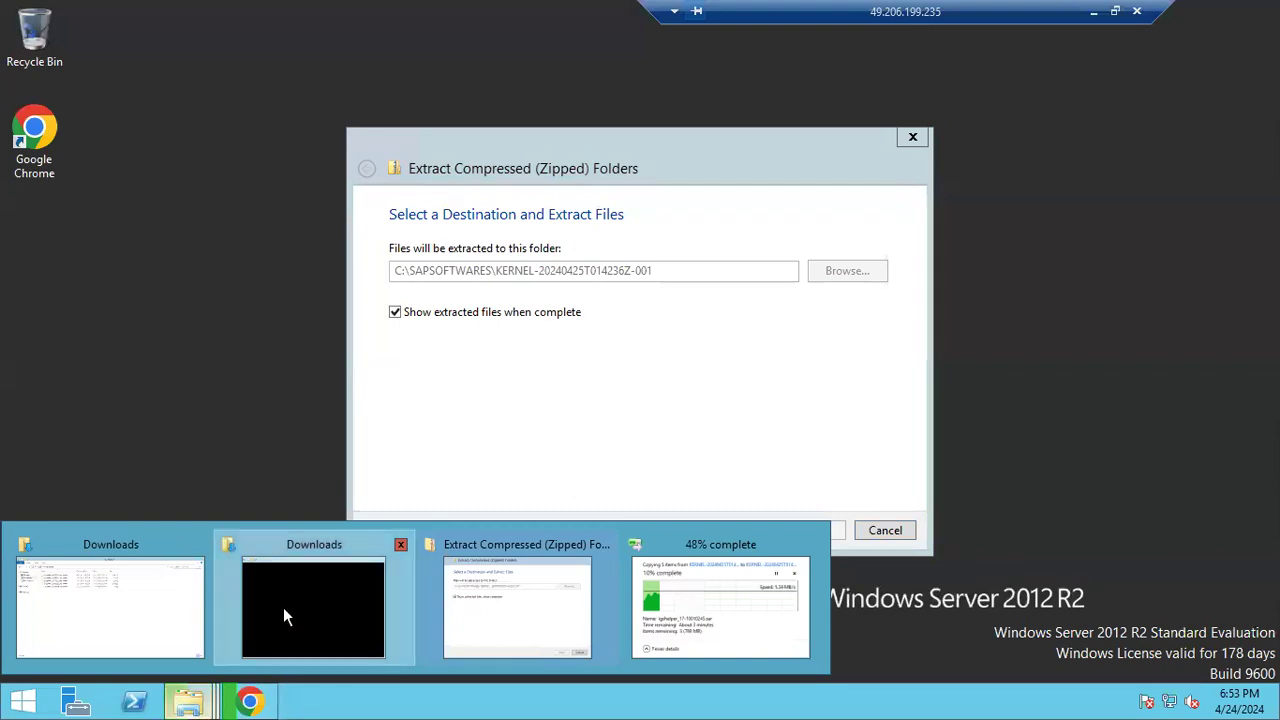
left_click(283, 607)
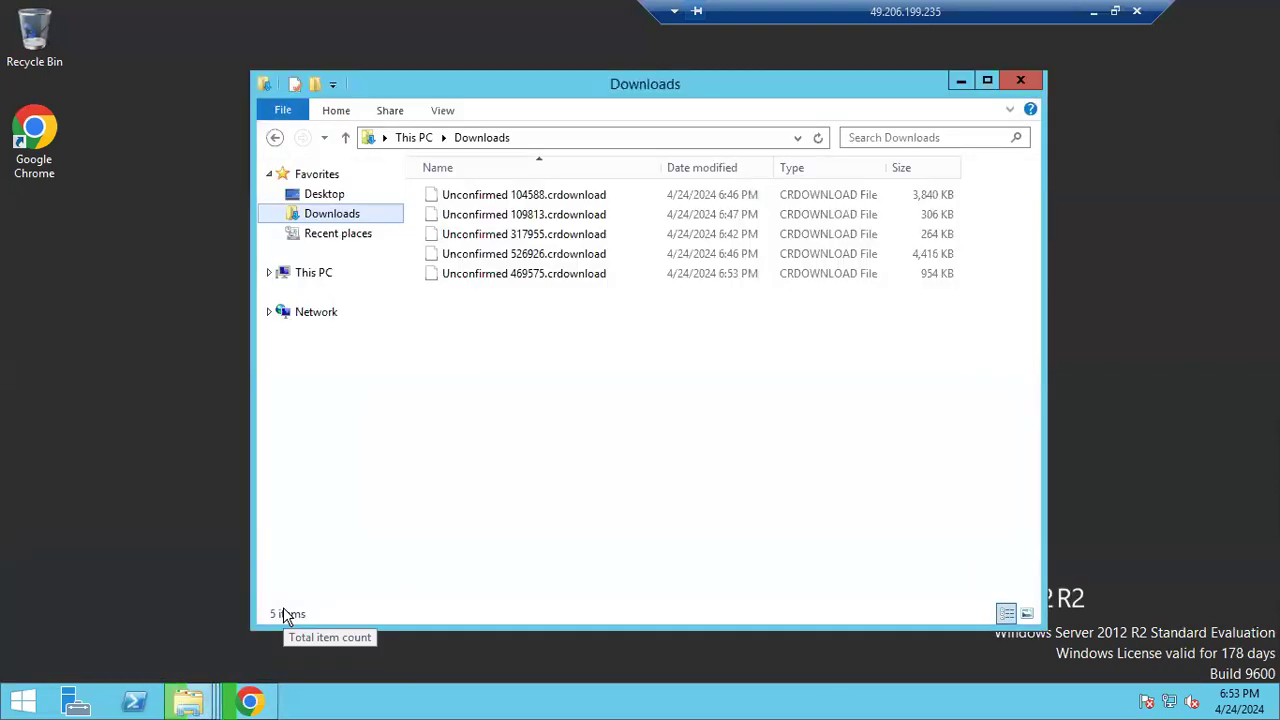
left_click(190, 704)
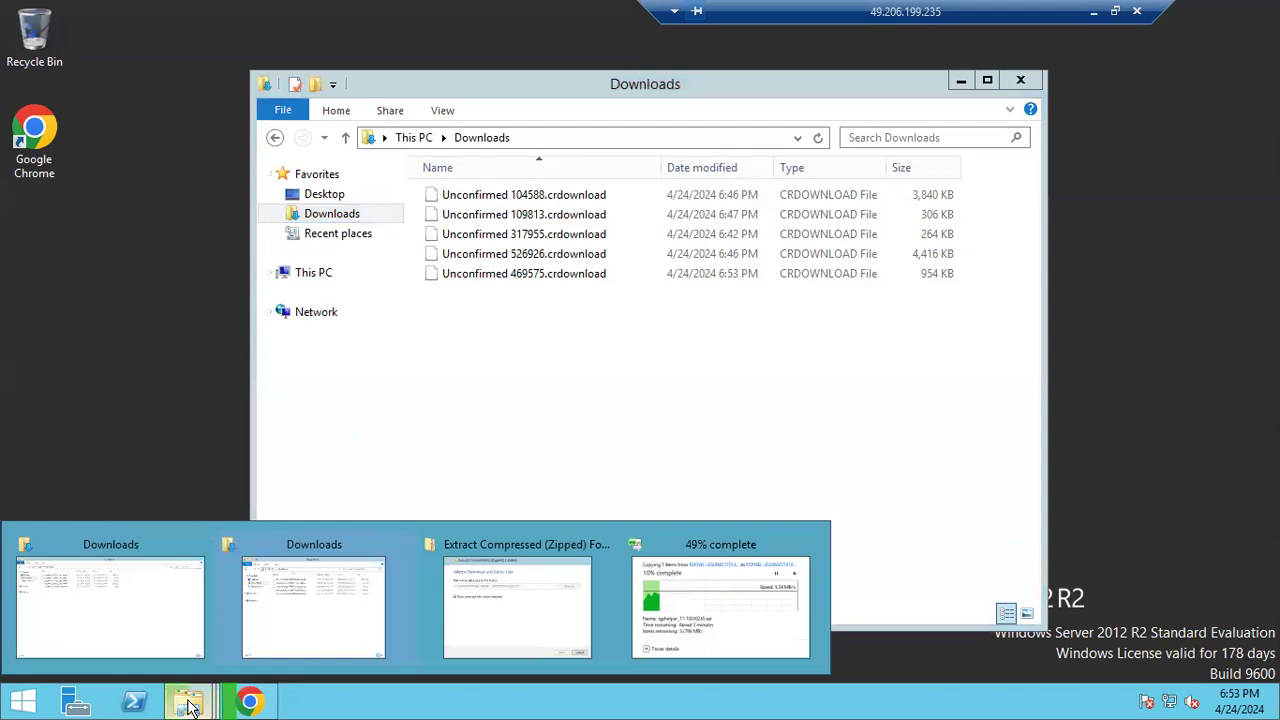
left_click(251, 700)
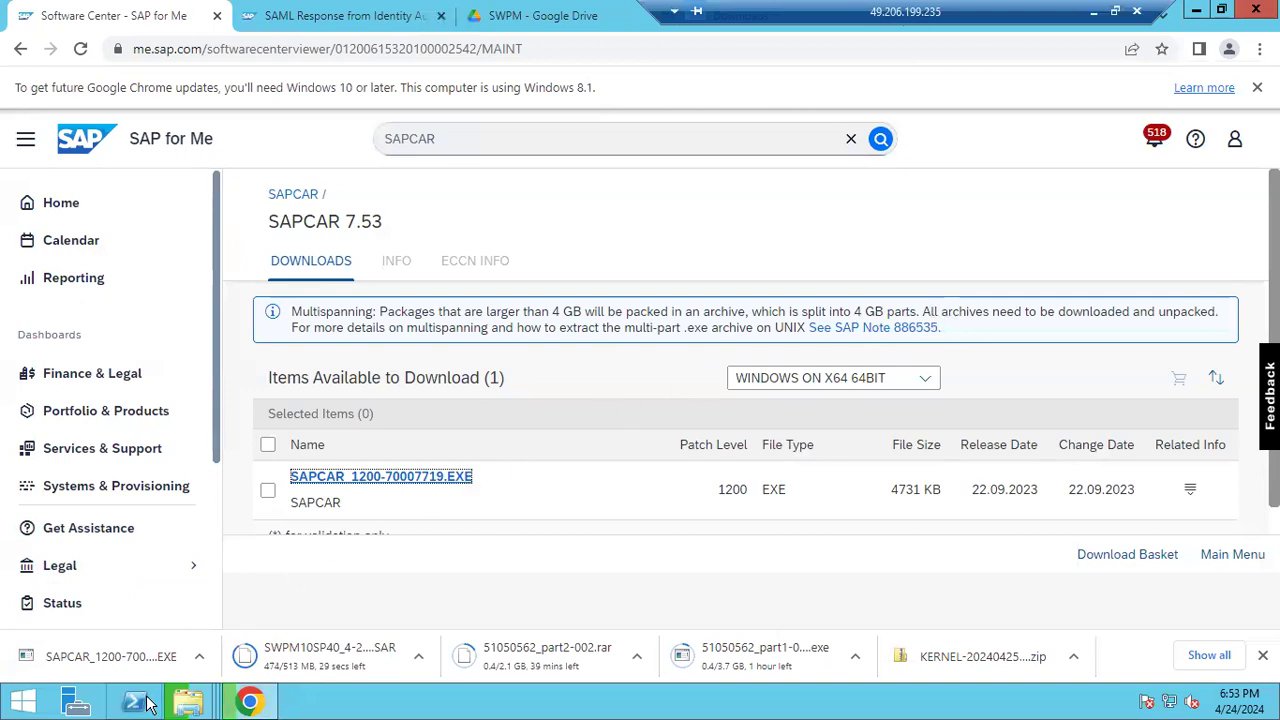
left_click(185, 697)
left_click(149, 651)
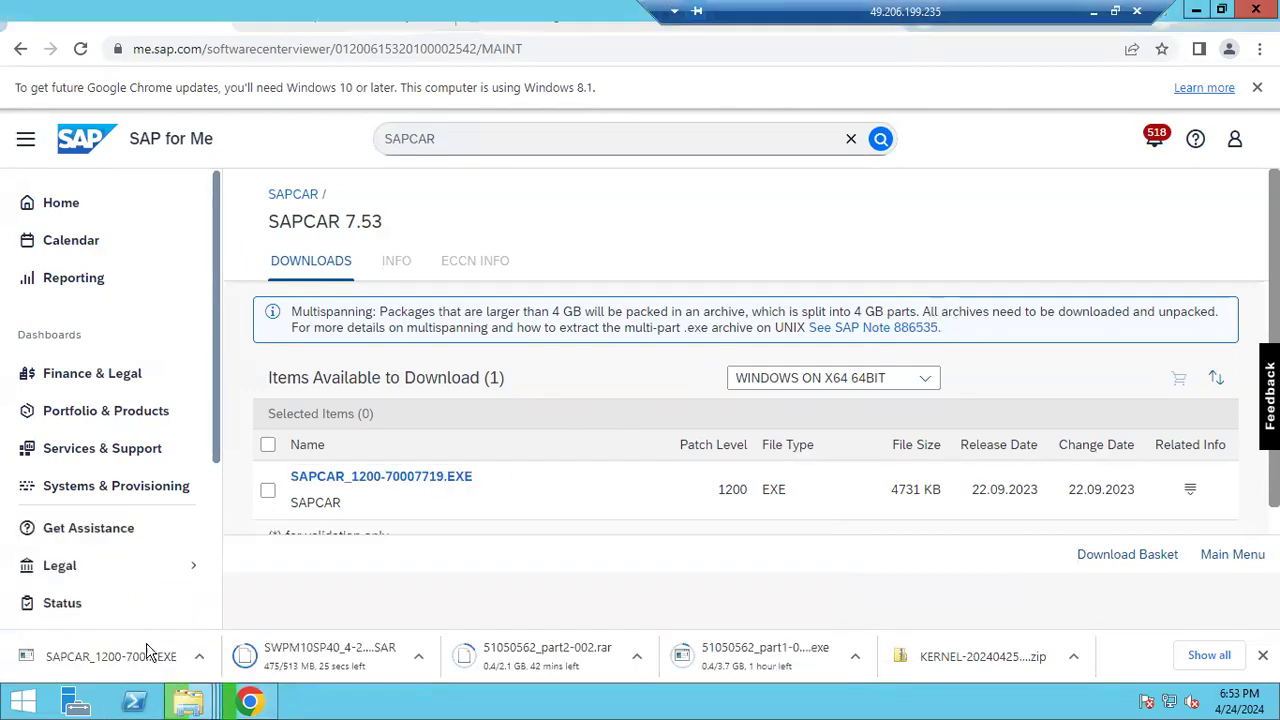
left_click(68, 139)
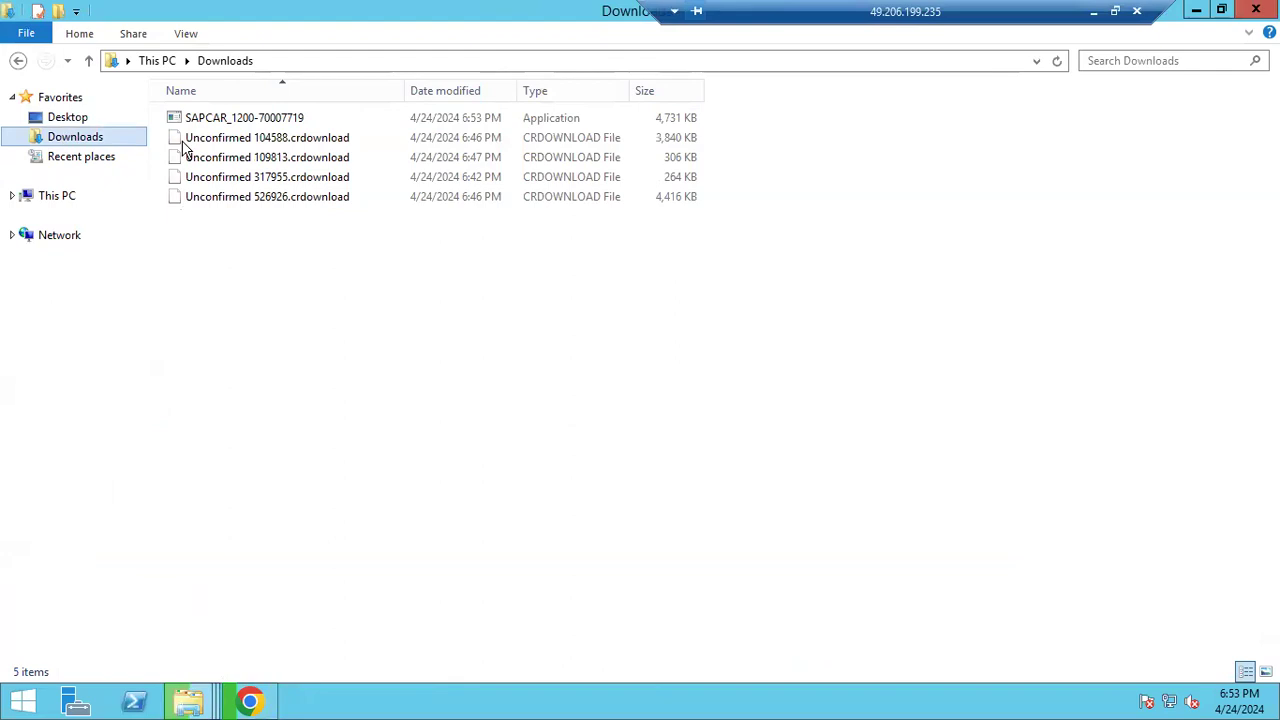
Cut the downloaded SAPCAR executable and go to C:\SAPSOFTWARES
left_click(229, 118)
right_click(229, 118)
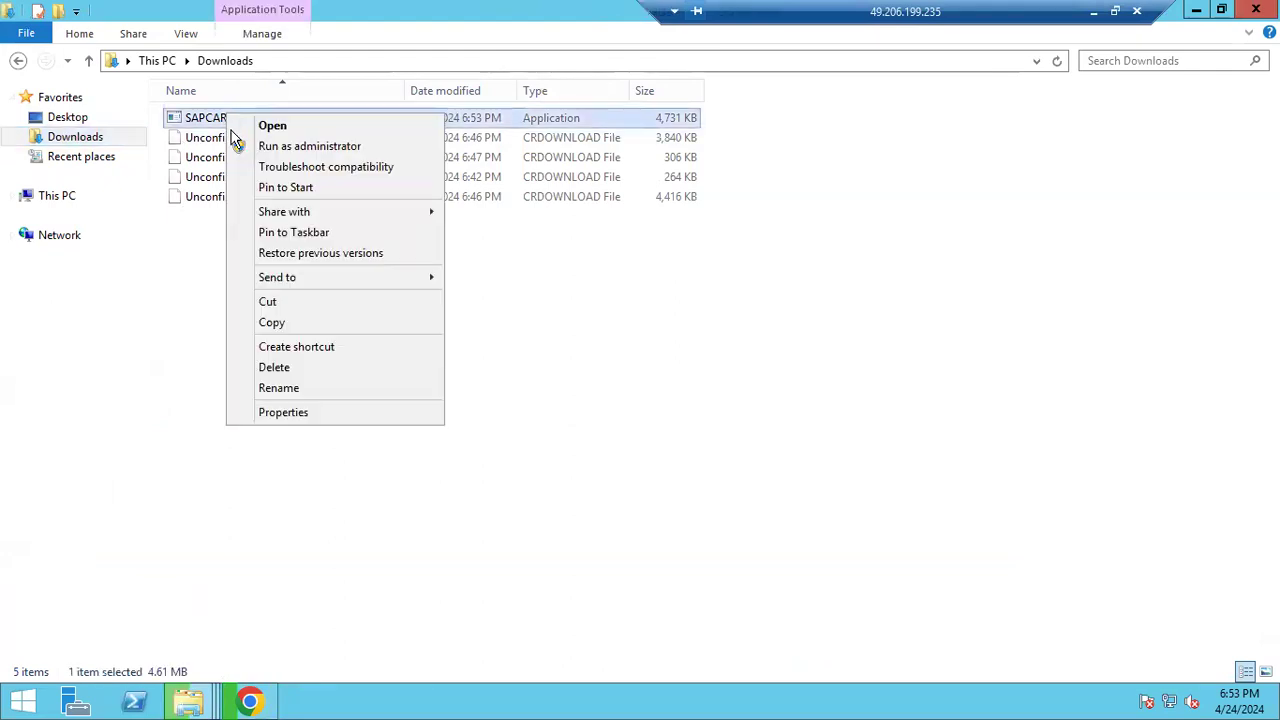
left_click(264, 302)
left_click(66, 198)
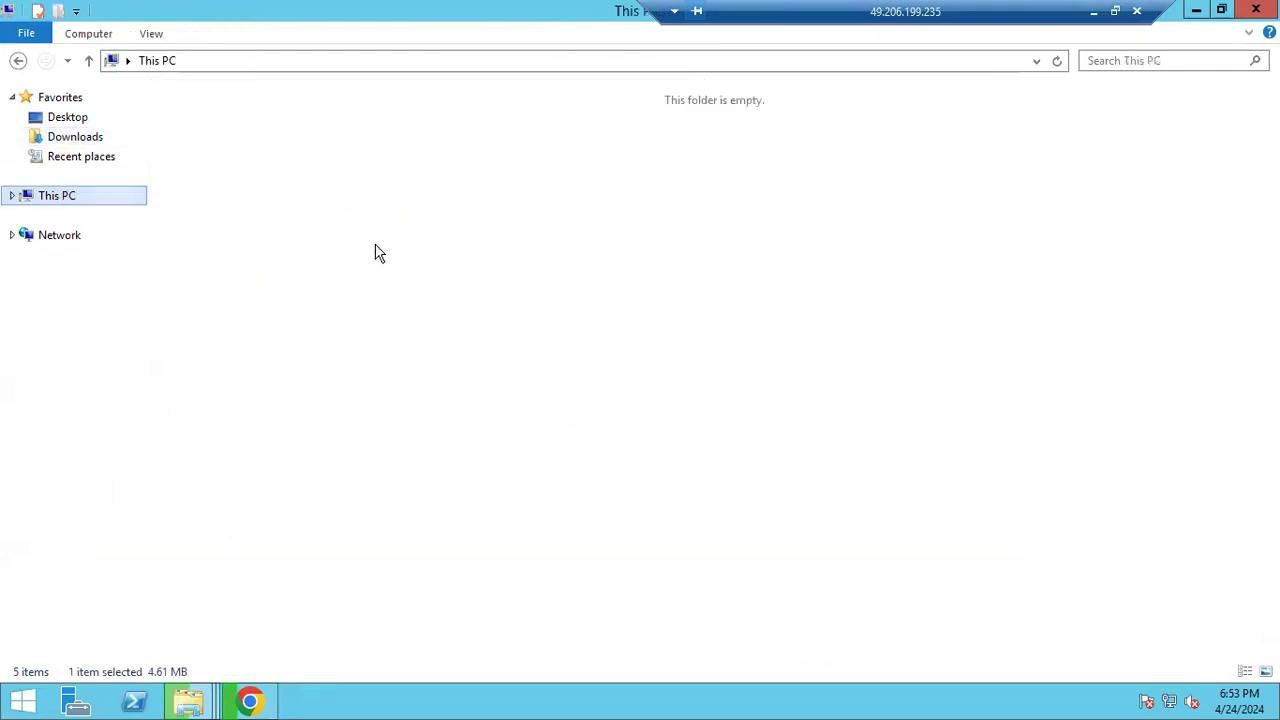
double_click(531, 274)
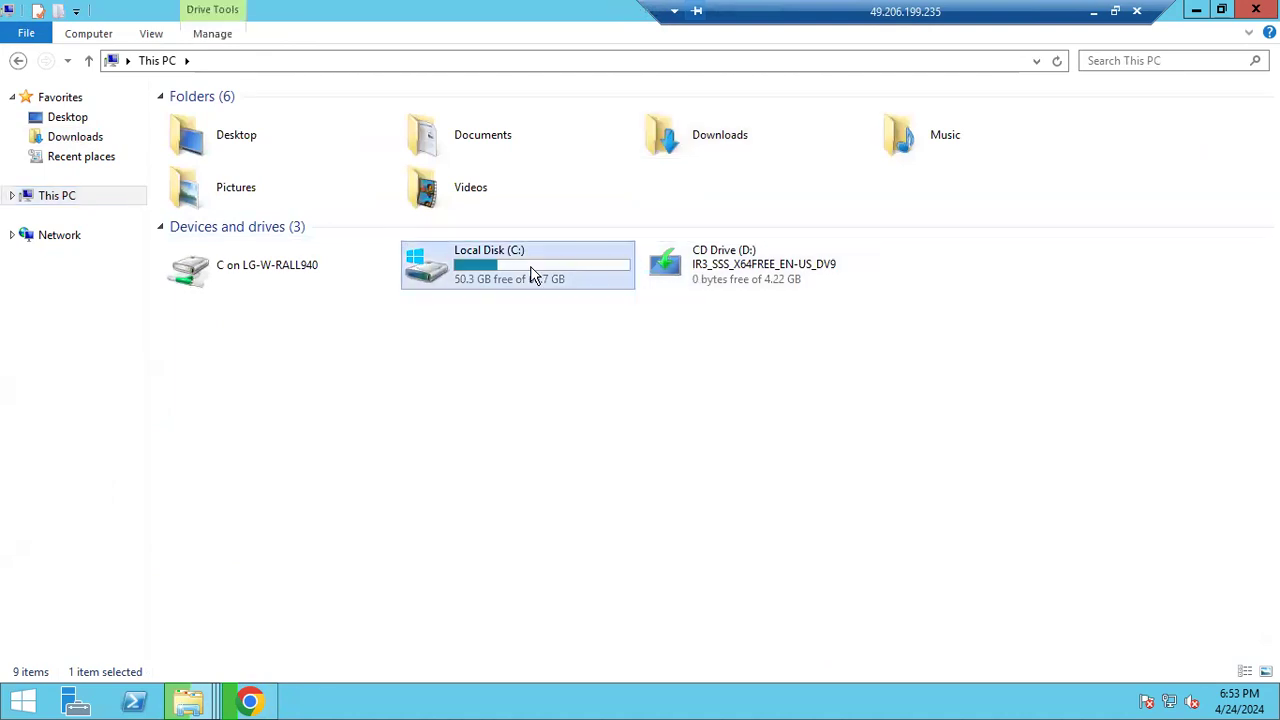
double_click(209, 196)
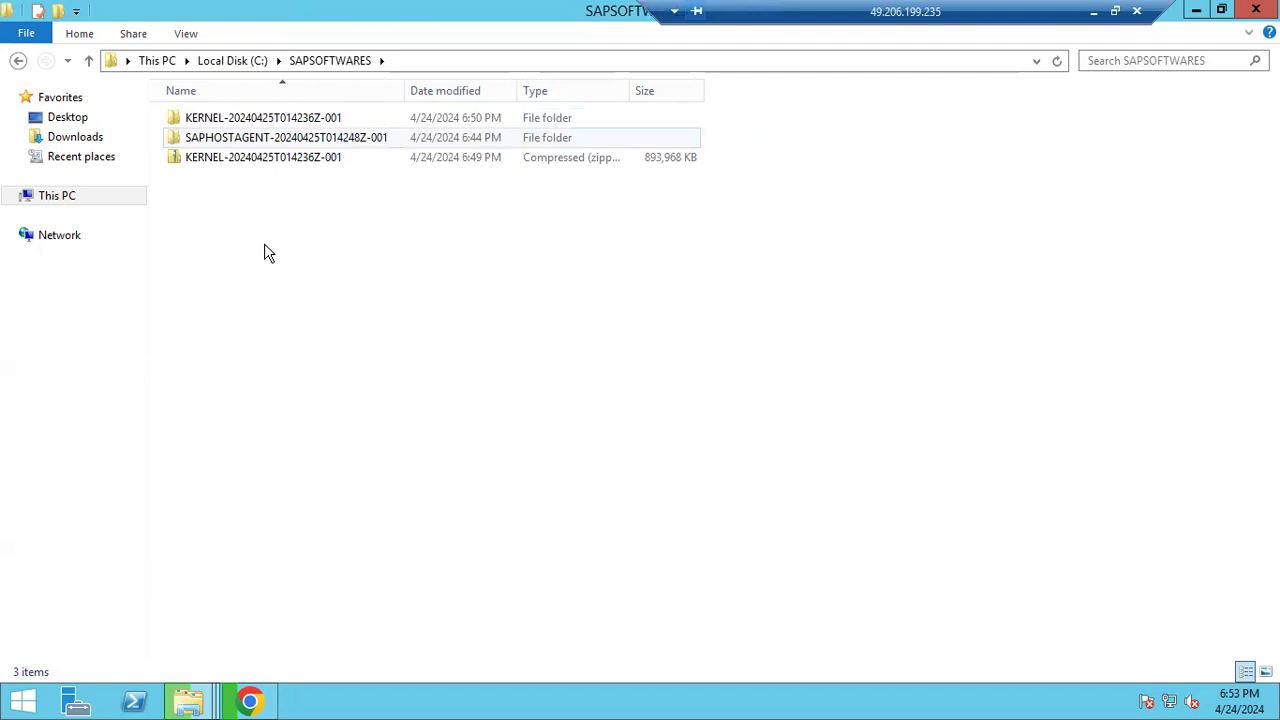
Create a new folder named SWPM in SAPSOFTWARES
right_click(266, 246)
mouse_move(431, 458)
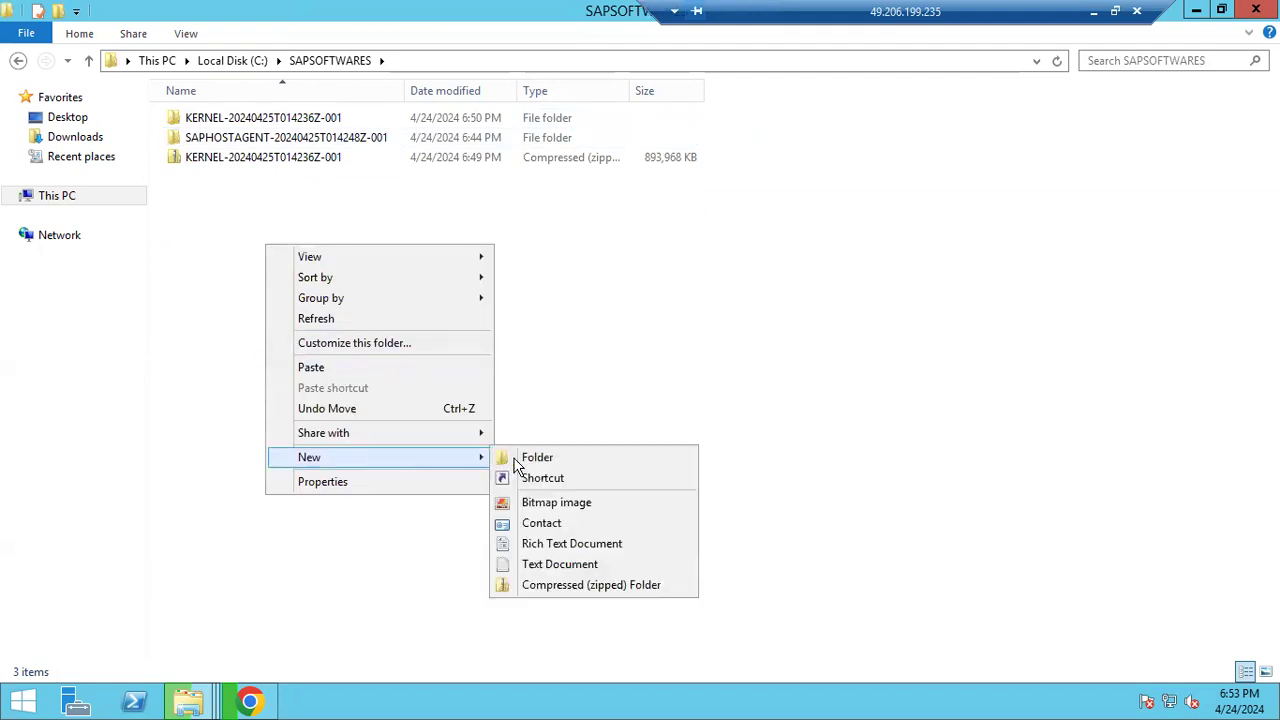
left_click(513, 457)
type("SWPM")
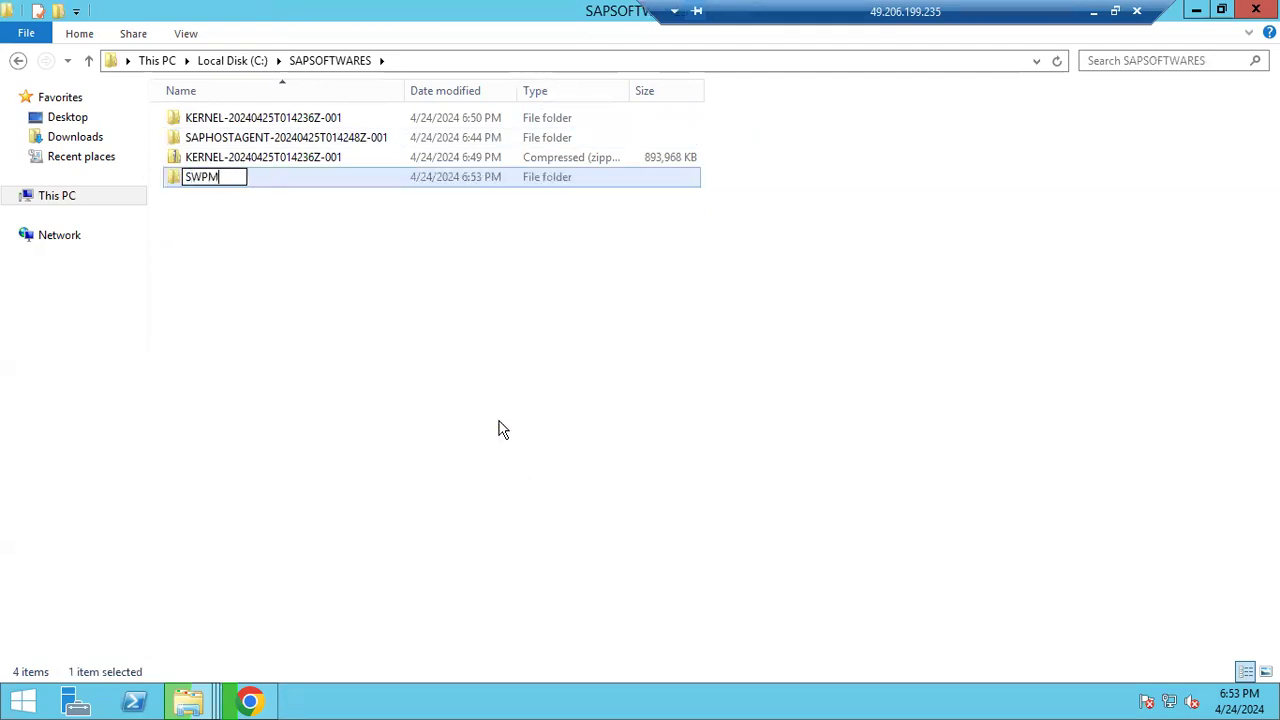
left_click(246, 297)
double_click(201, 158)
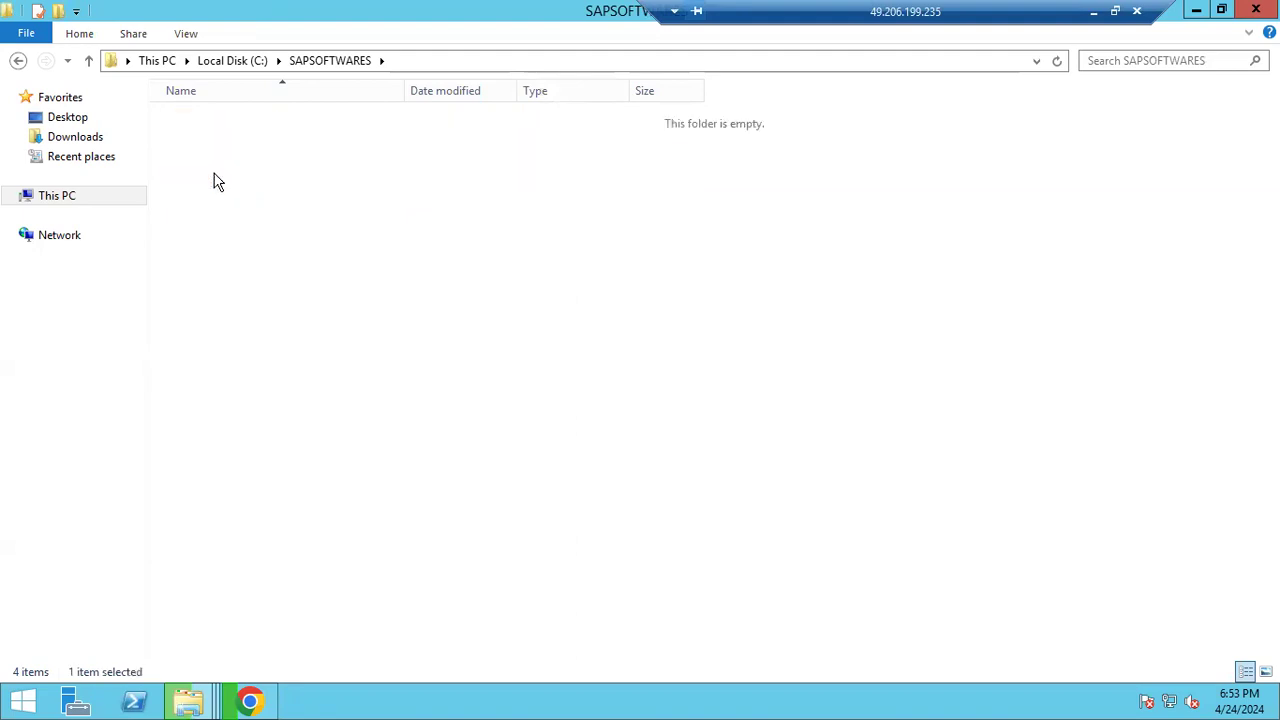
key("ctrl+v")
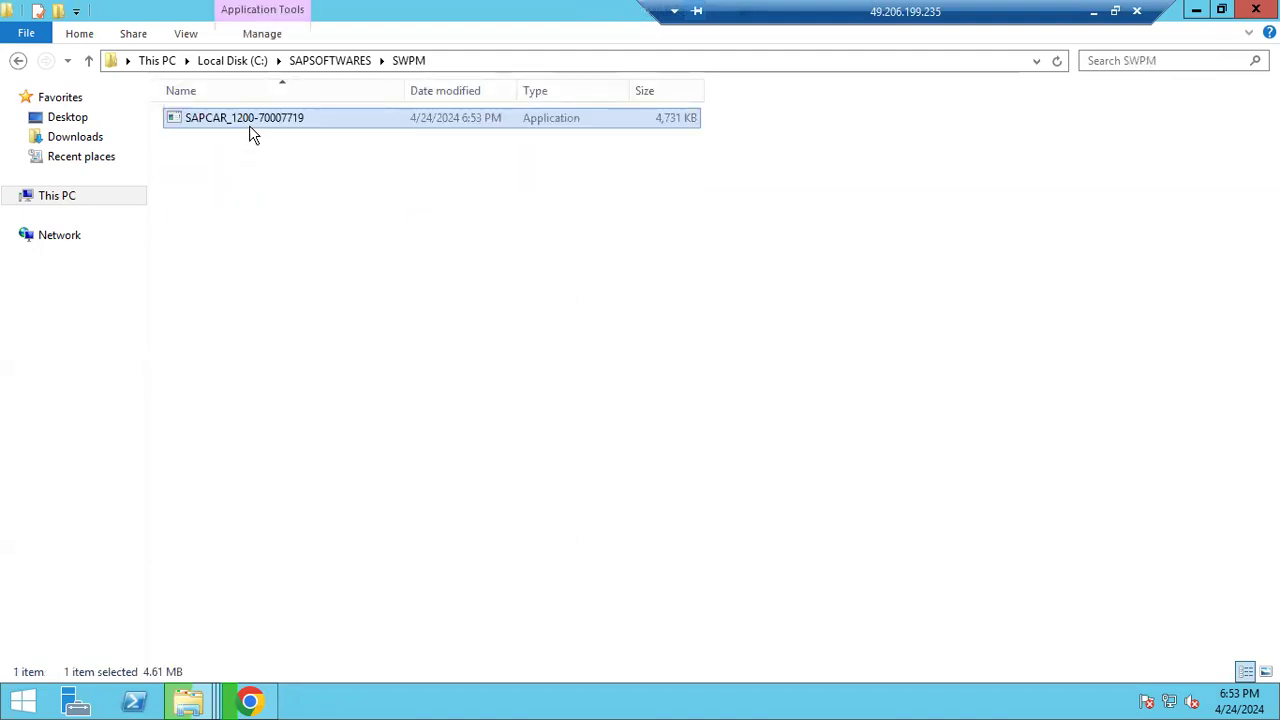
right_click(251, 123)
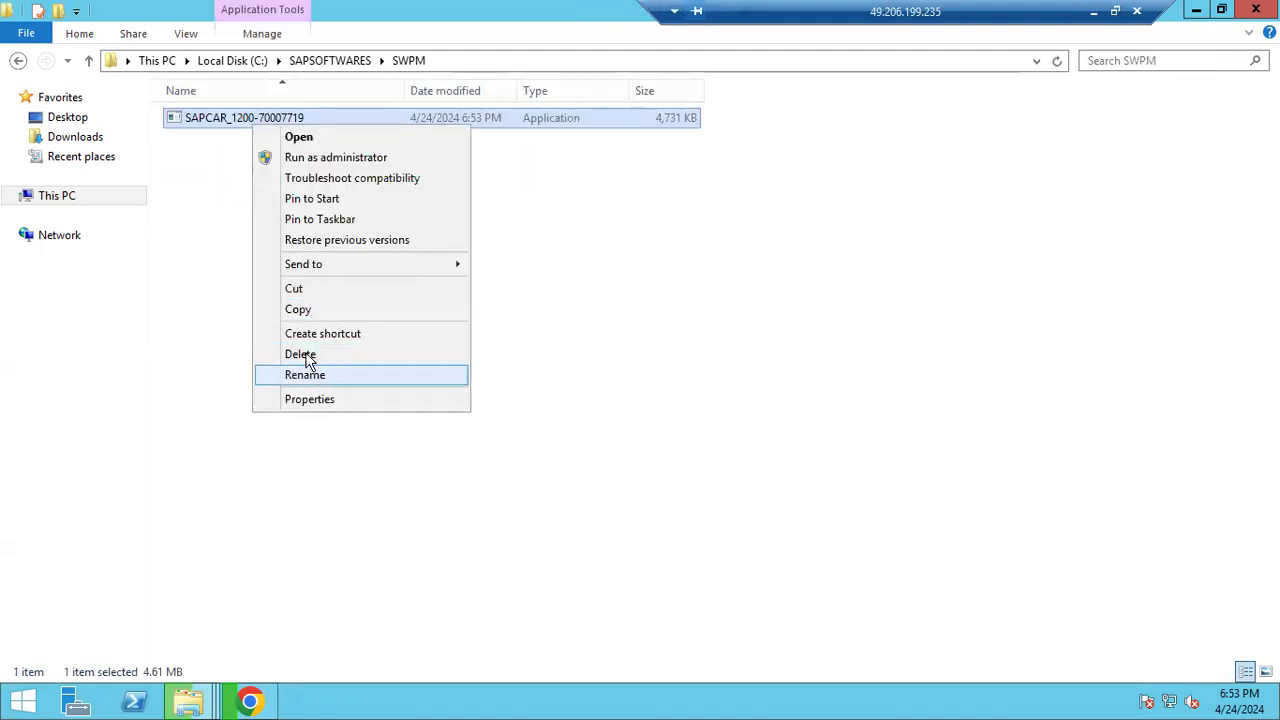
left_click(340, 372)
left_click_drag(229, 118, 389, 120)
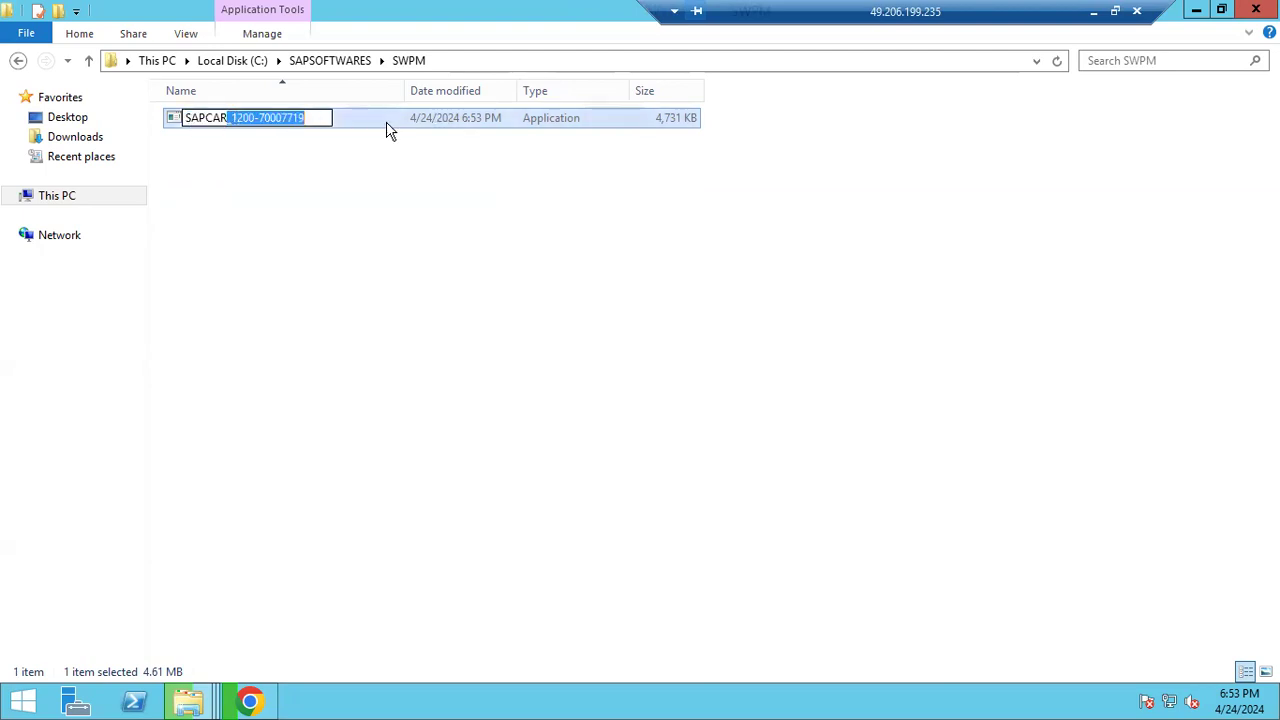
key("BackSpace")
left_click(349, 222)
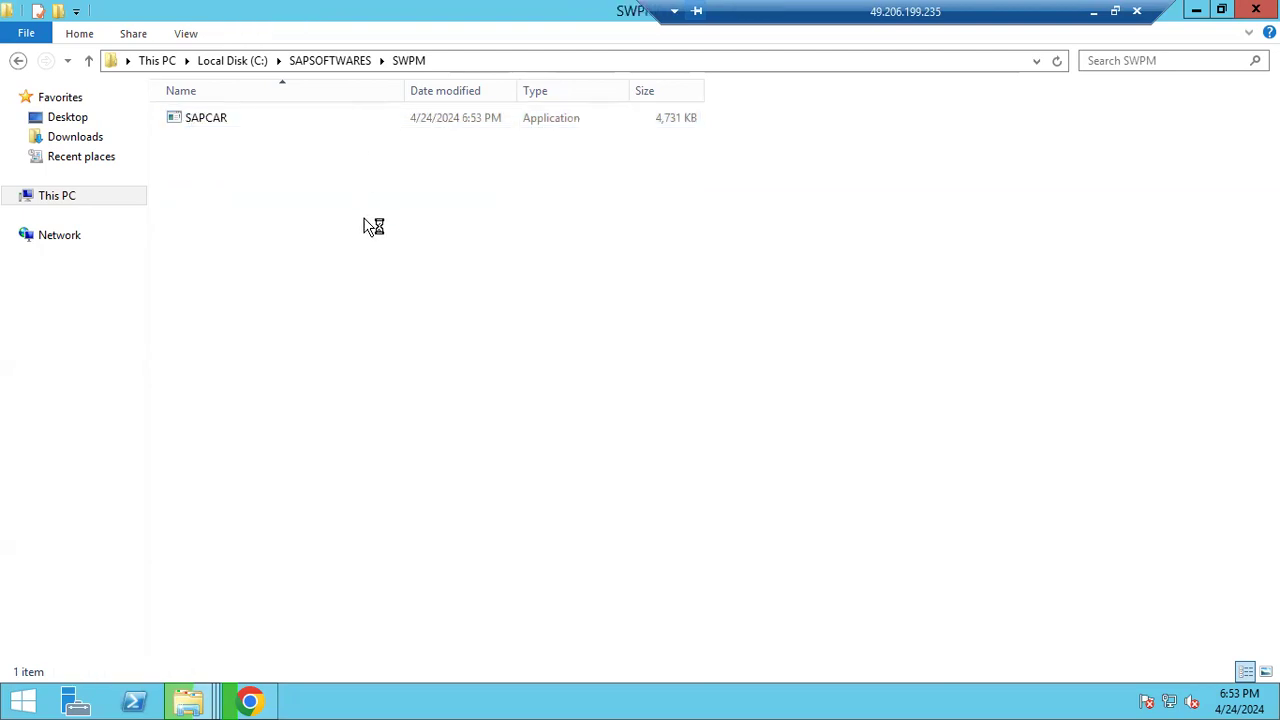
Copy SWPM10SP40_4-20009707.SAR from Downloads into C:\SAPSOFTWARES\SWPM
left_click(78, 138)
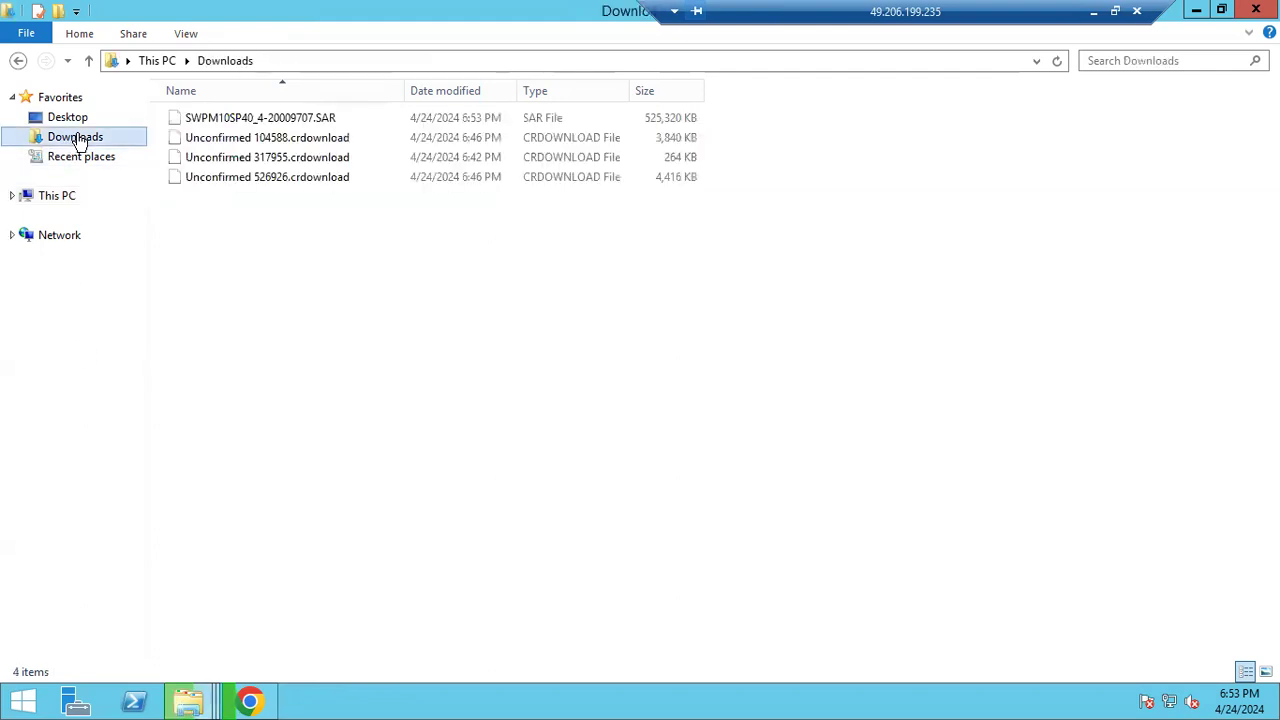
right_click(209, 119)
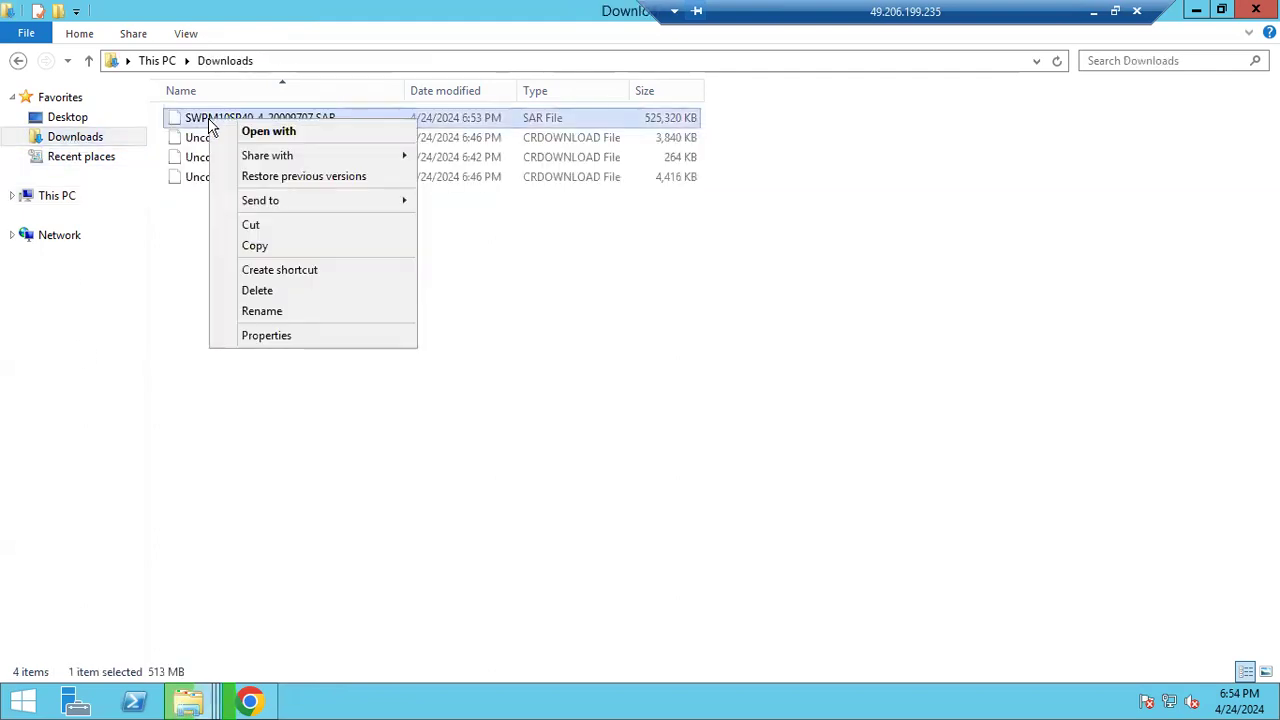
left_click(256, 245)
left_click(50, 200)
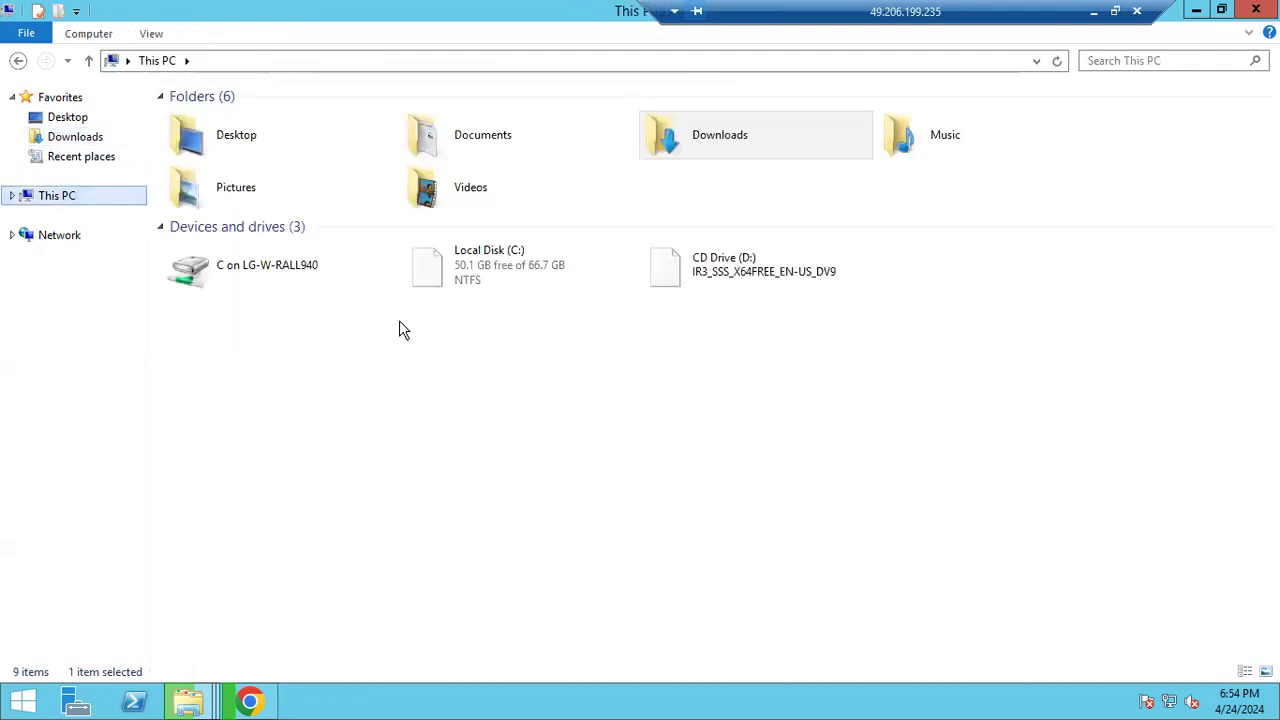
double_click(503, 266)
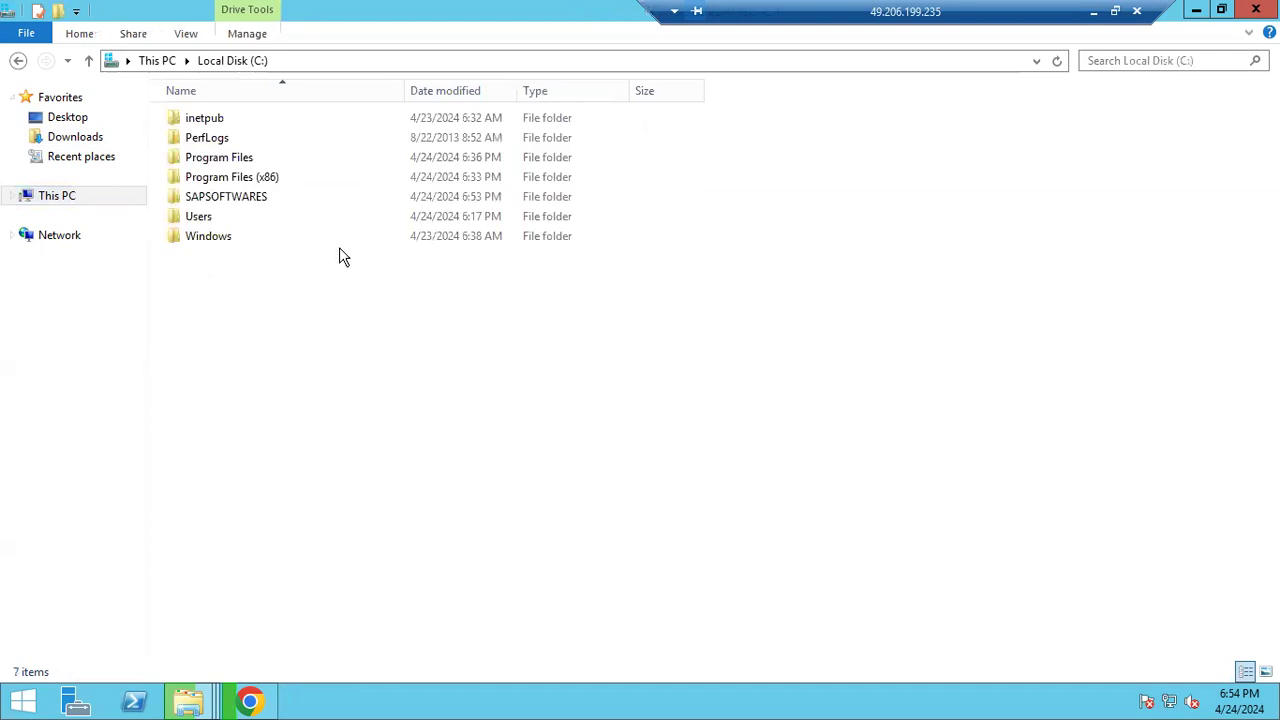
double_click(238, 200)
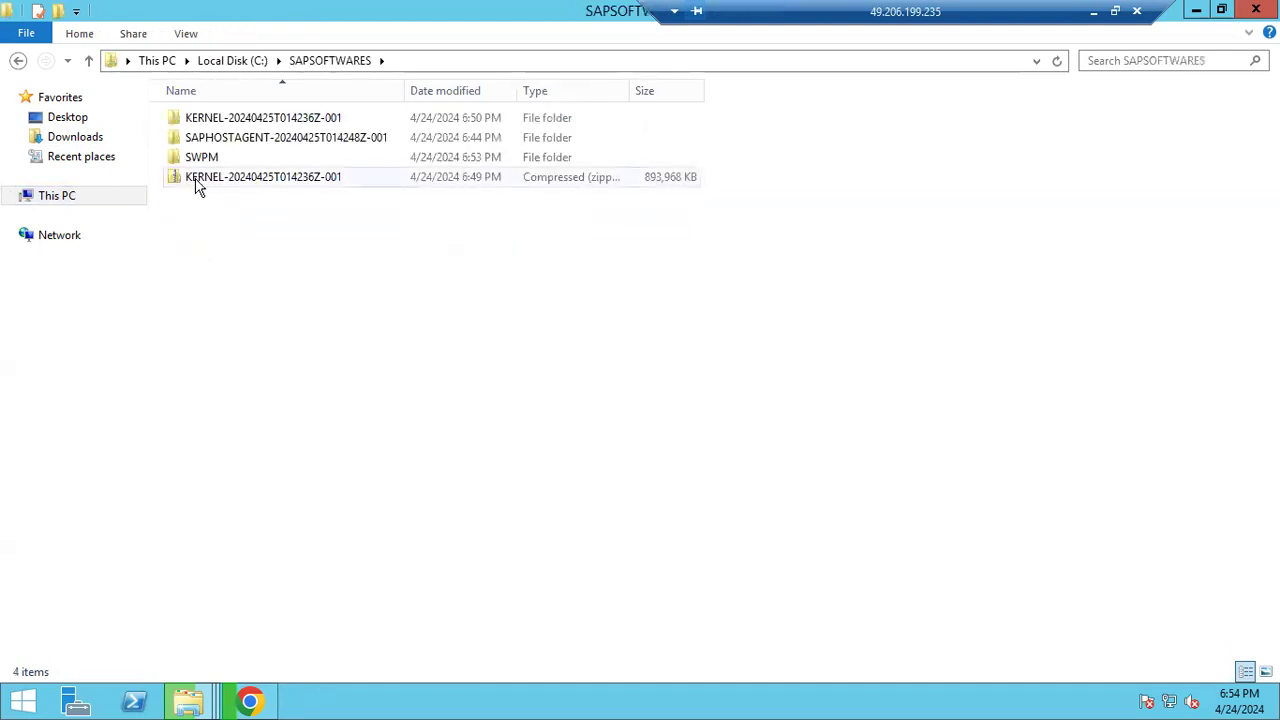
left_click(203, 160)
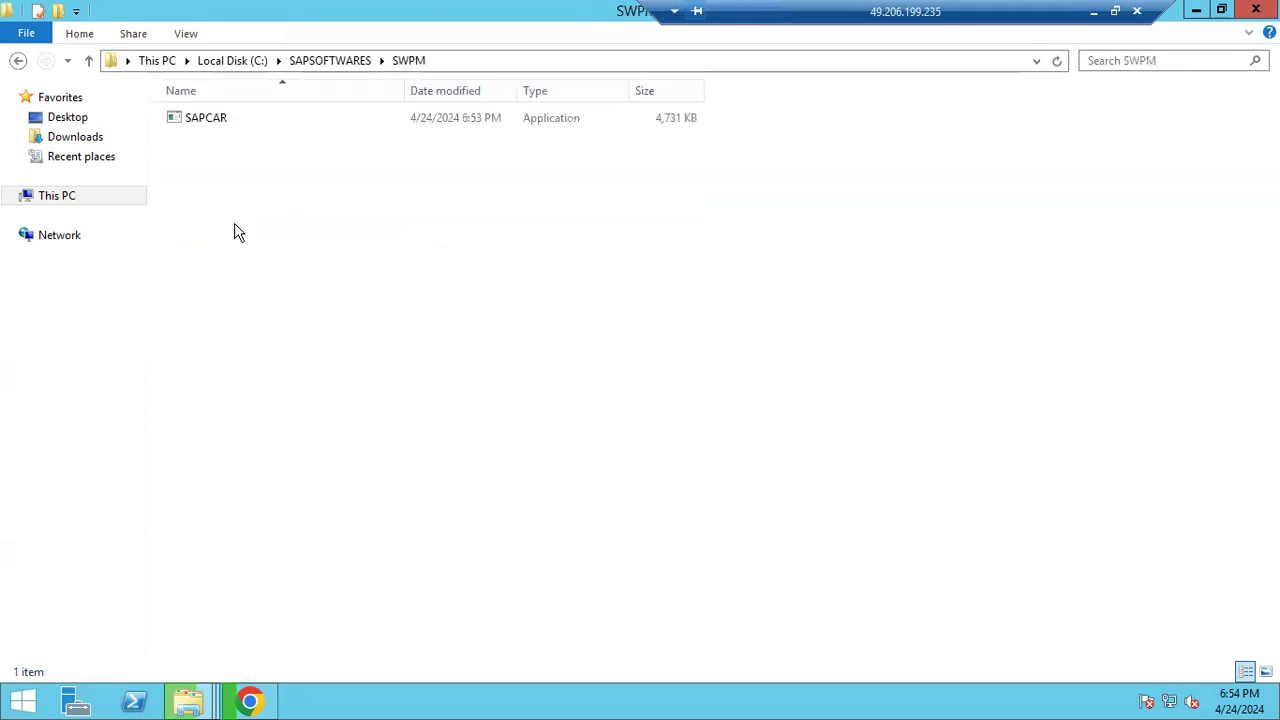
key("ctrl+v")
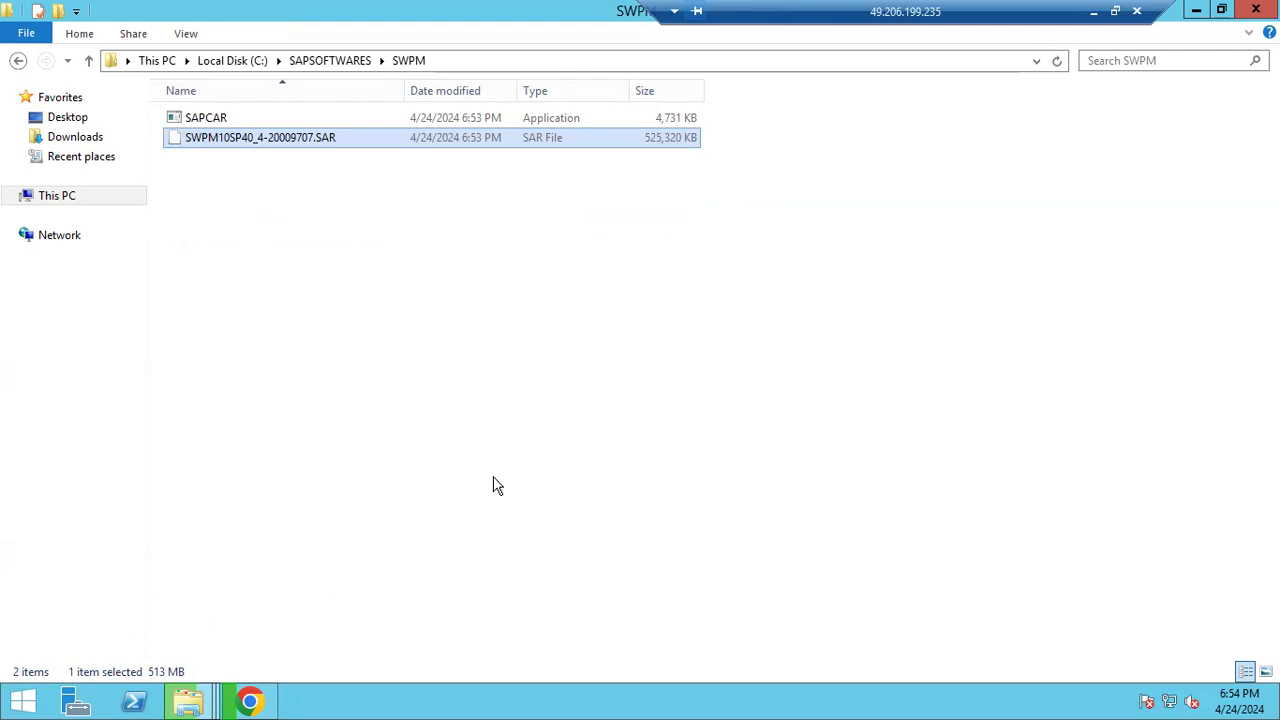
key("alt+d")
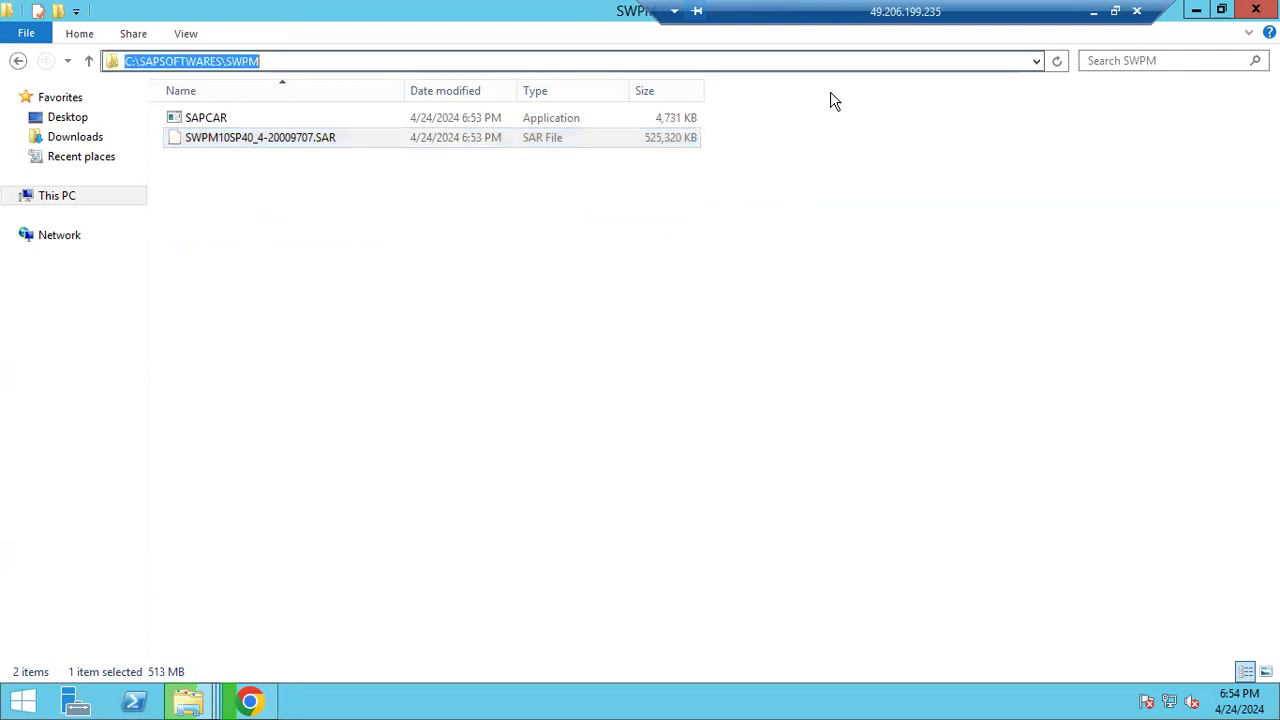
left_click(1093, 11)
Open a Command Prompt in C:\SAPSOFTWARES\SWPM by entering cmd in the folder's address bar
left_click_drag(286, 253, 28, 170)
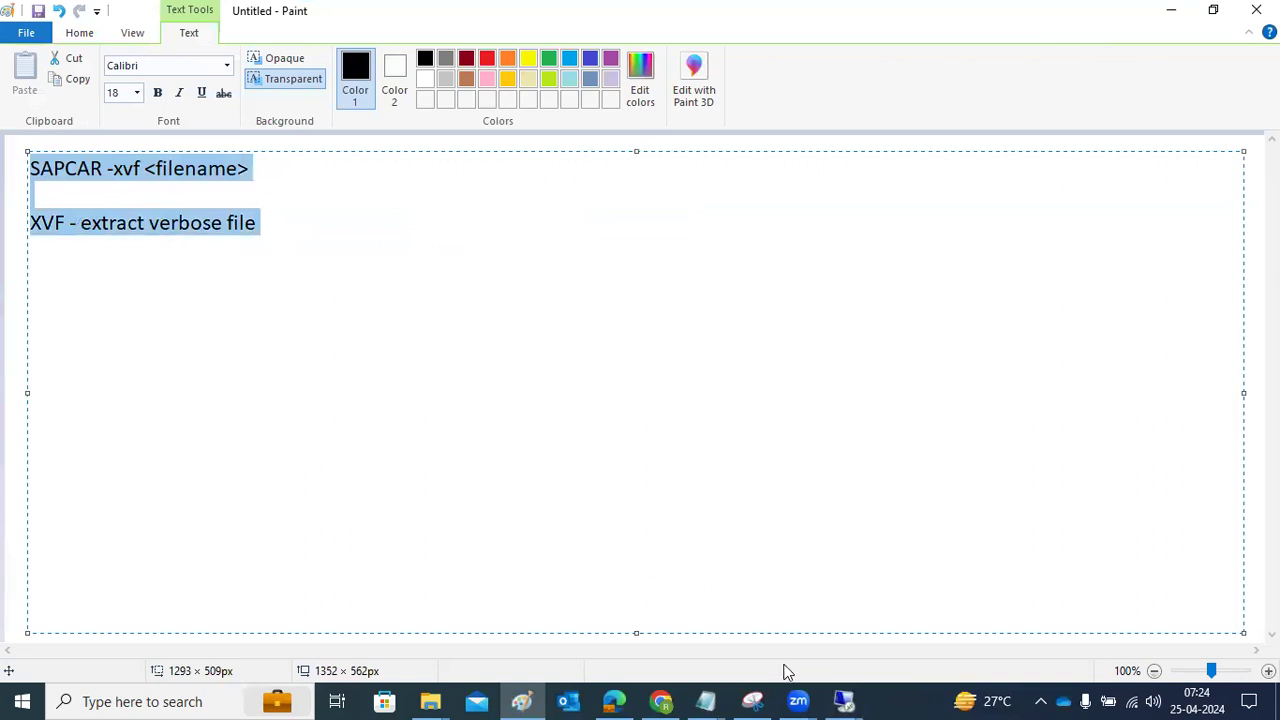
mouse_move(844, 701)
left_click(905, 606)
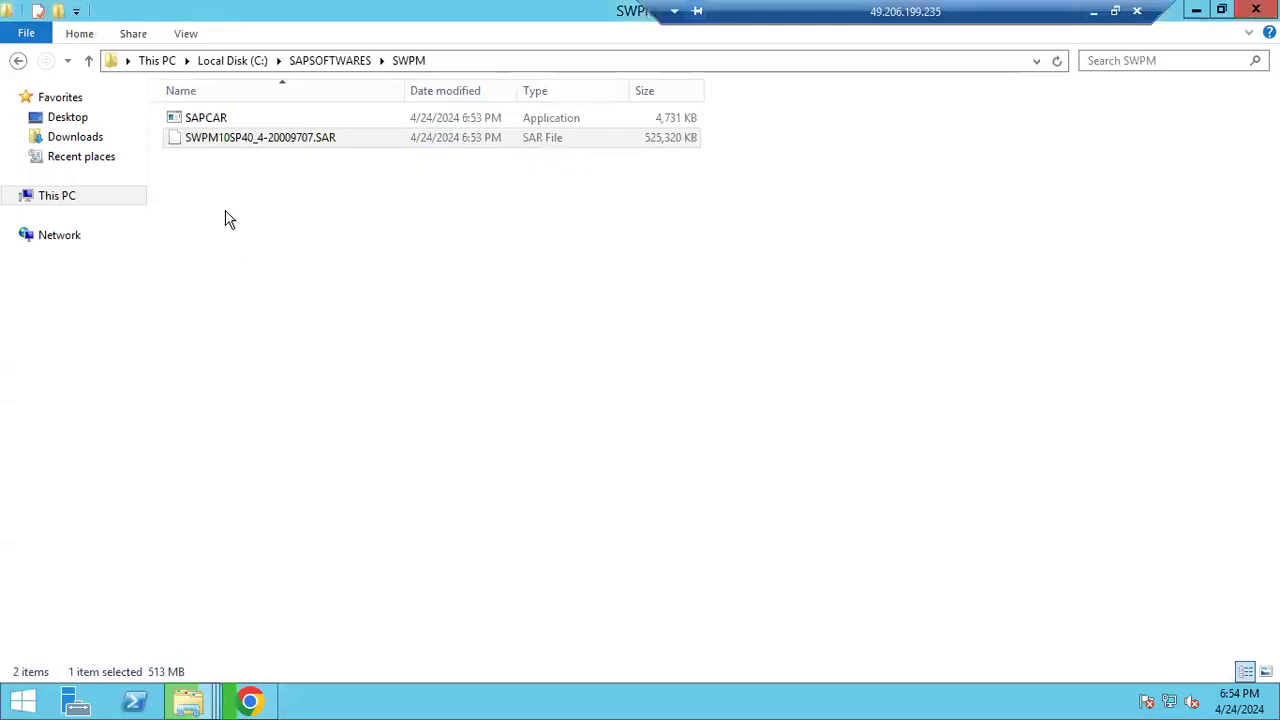
key("alt+d")
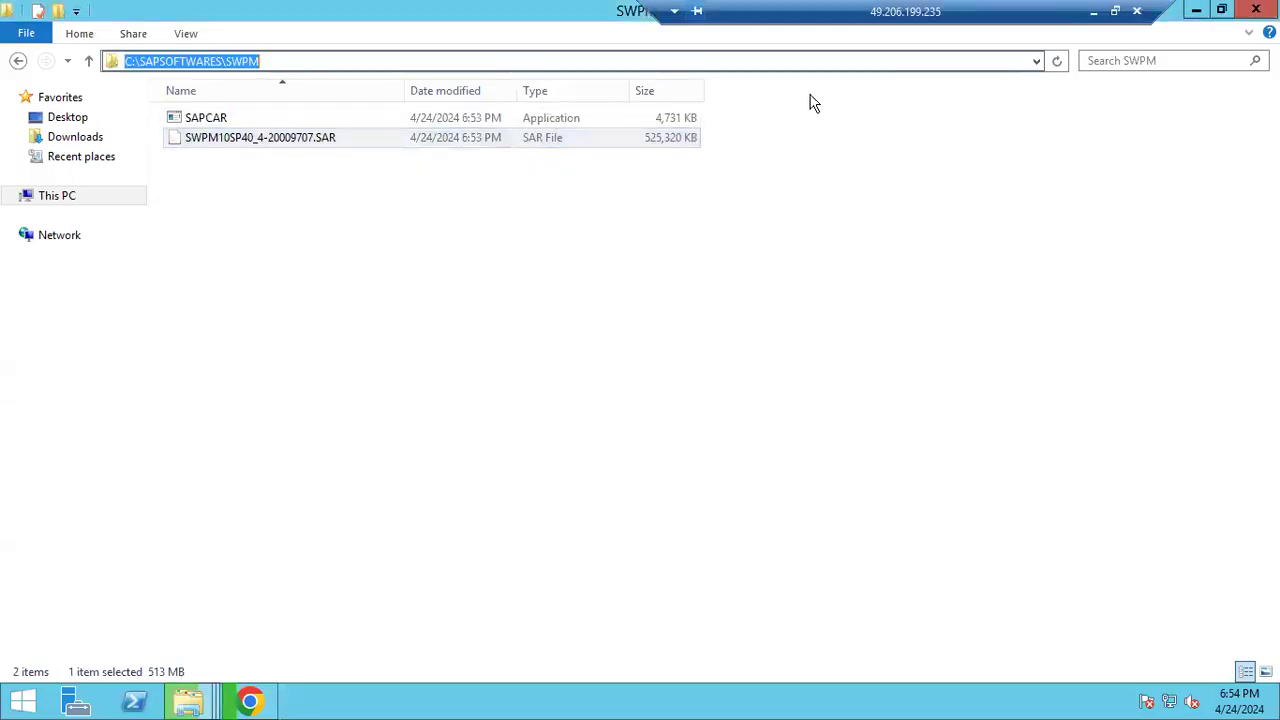
type("cmd")
key("Return")
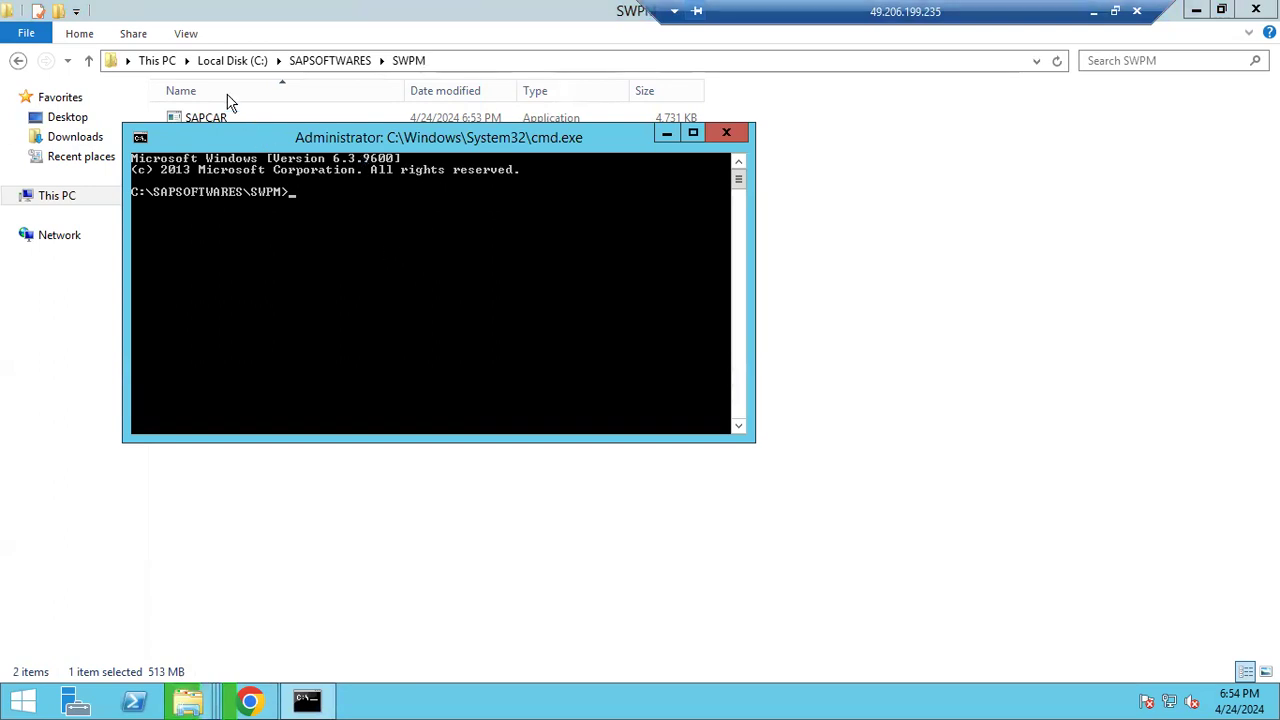
left_click_drag(229, 137, 296, 253)
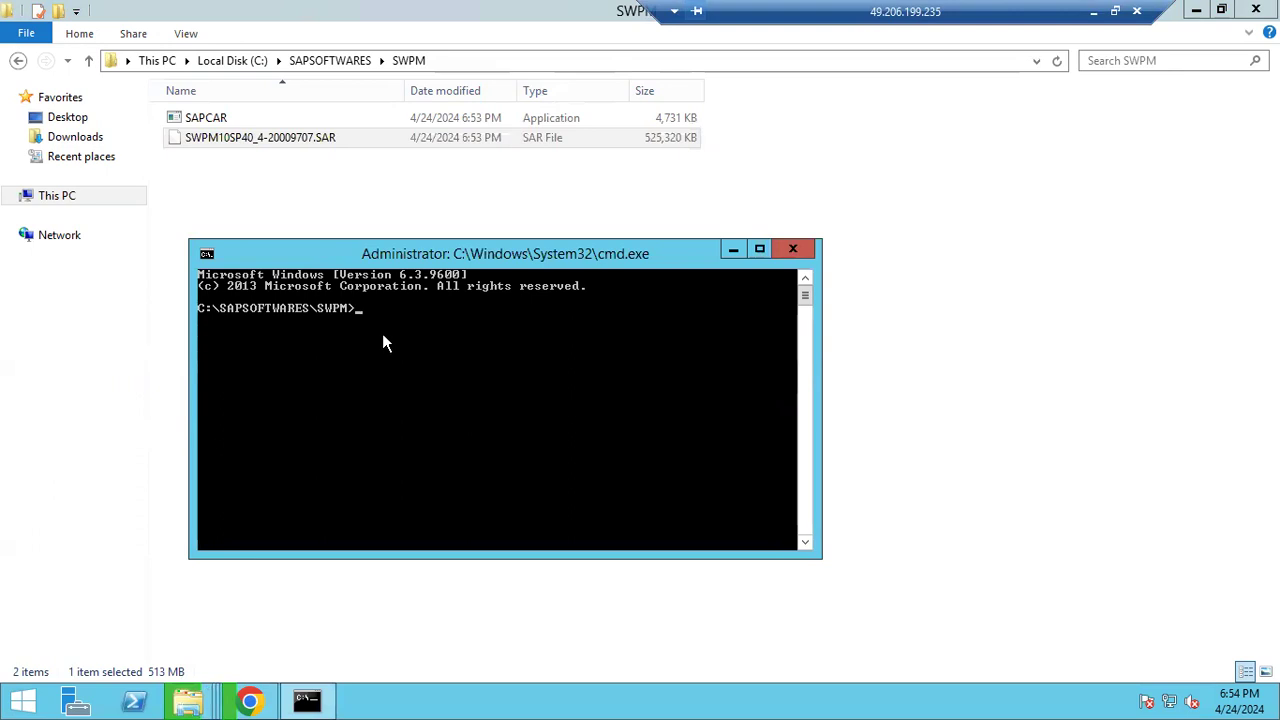
Run SAPCAR -xvf SWPM*.SAR to extract the SWPM archive into the SWPM folder
type("-xvf S")
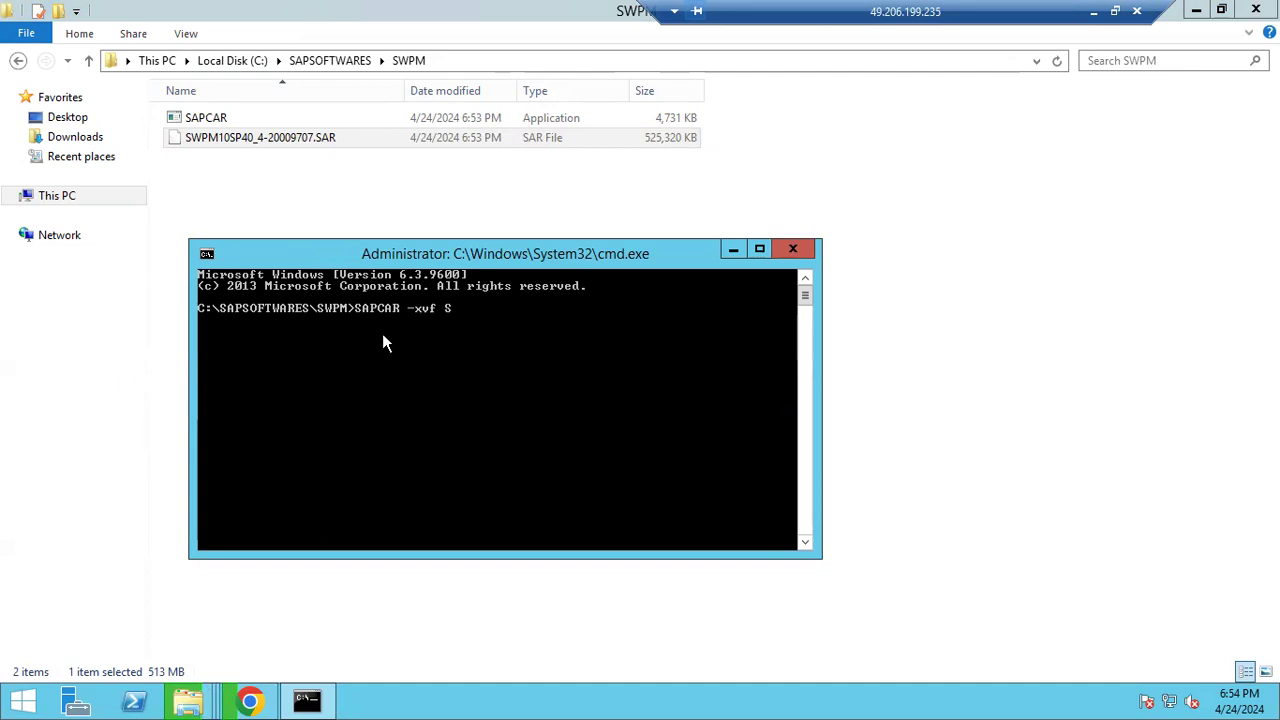
type("WPM*.SAR")
key("Return")
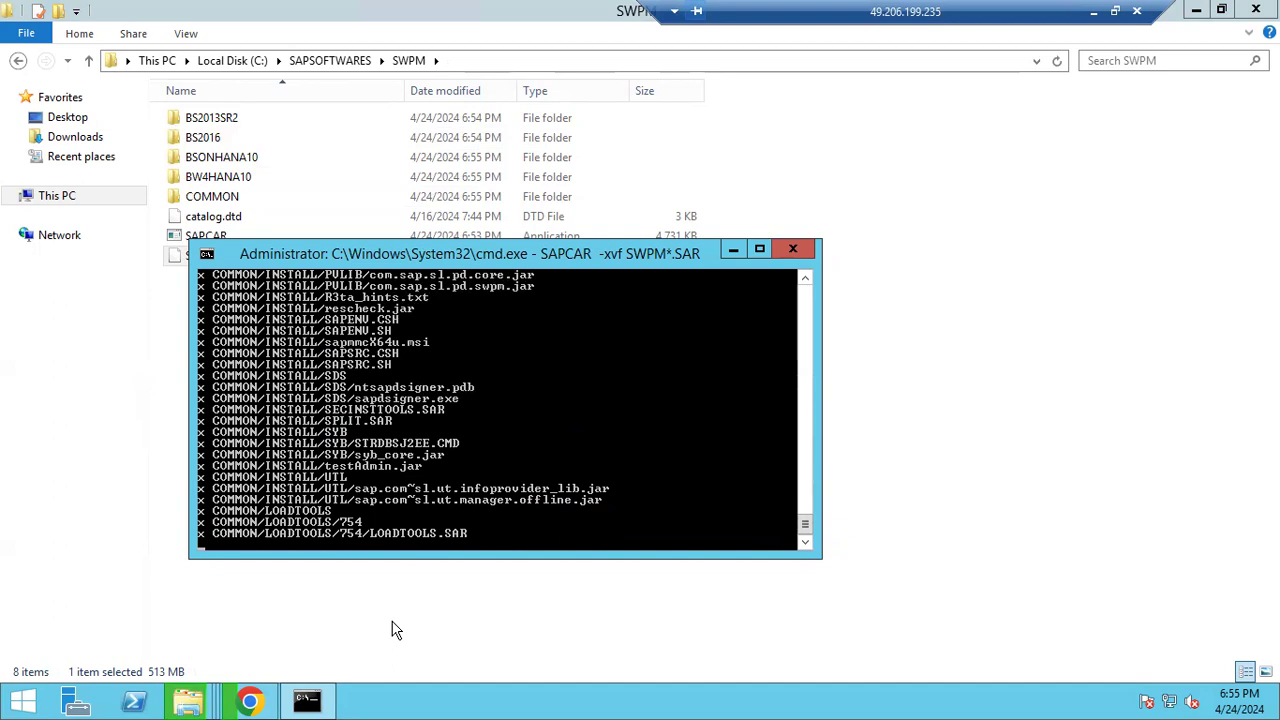
left_click(297, 260)
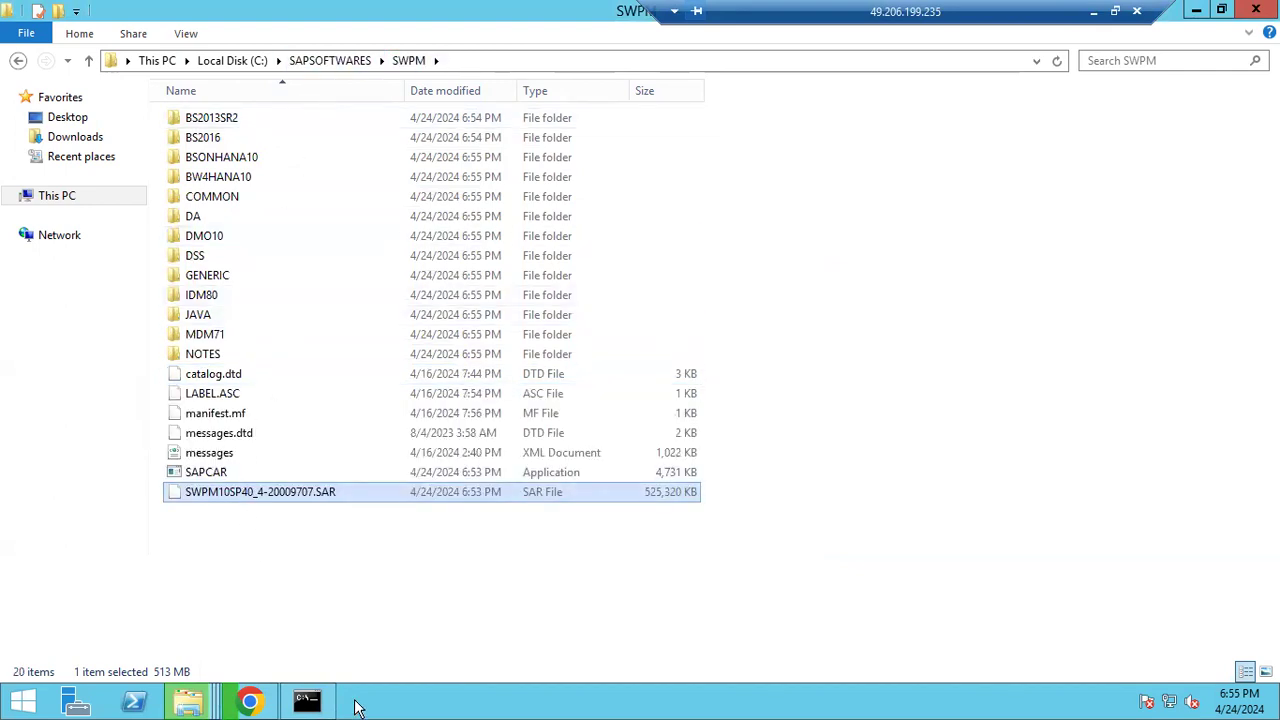
left_click(310, 703)
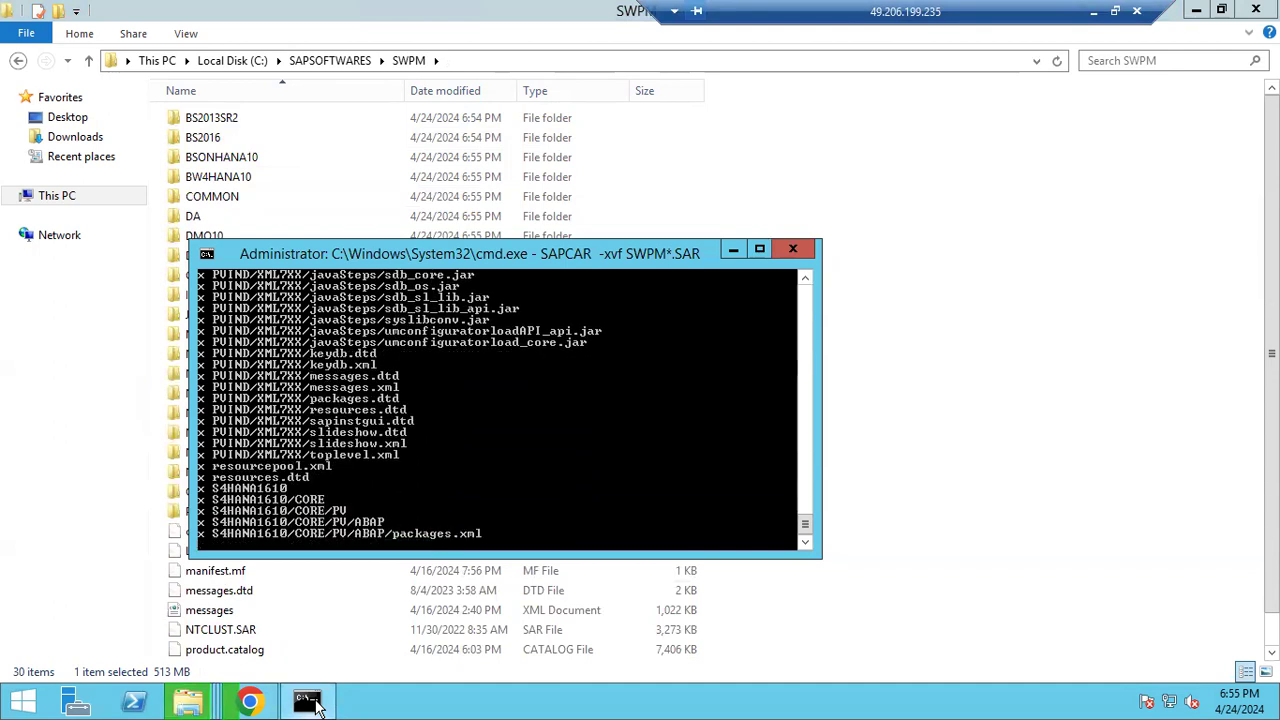
Look over the SAPCAR 7.53 download page in the browser, then minimize it
left_click(259, 706)
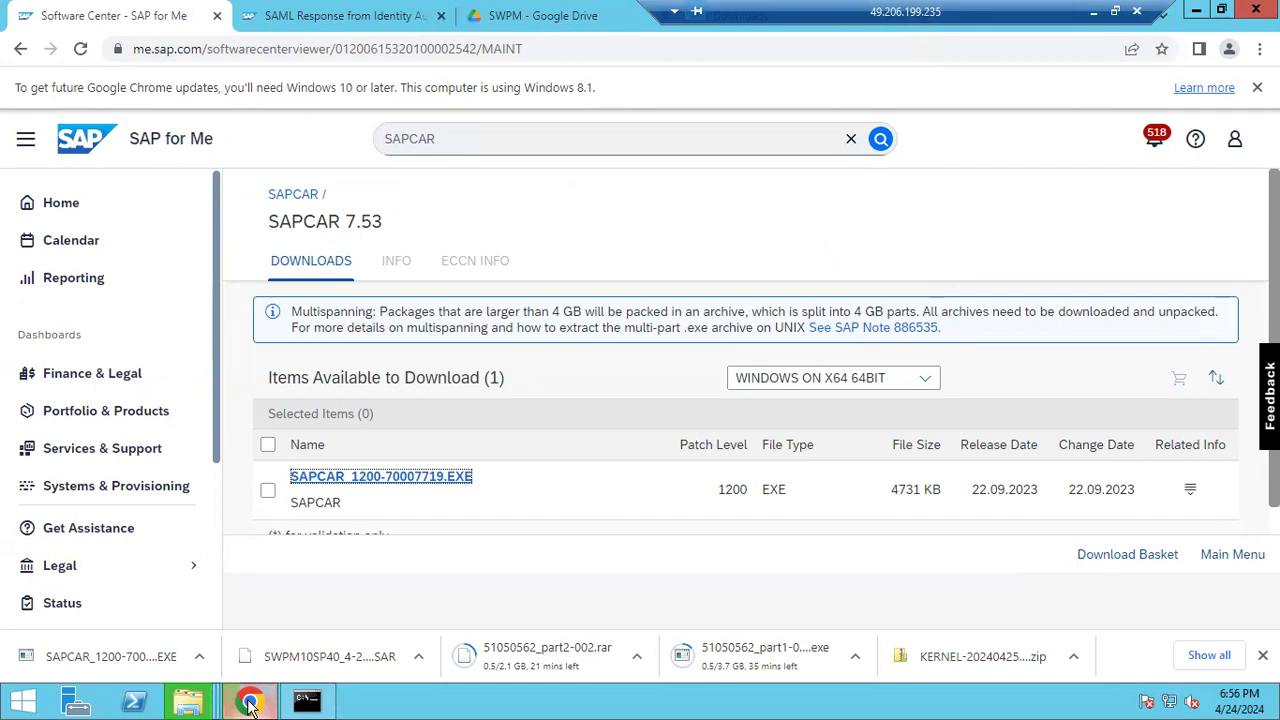
left_click(250, 705)
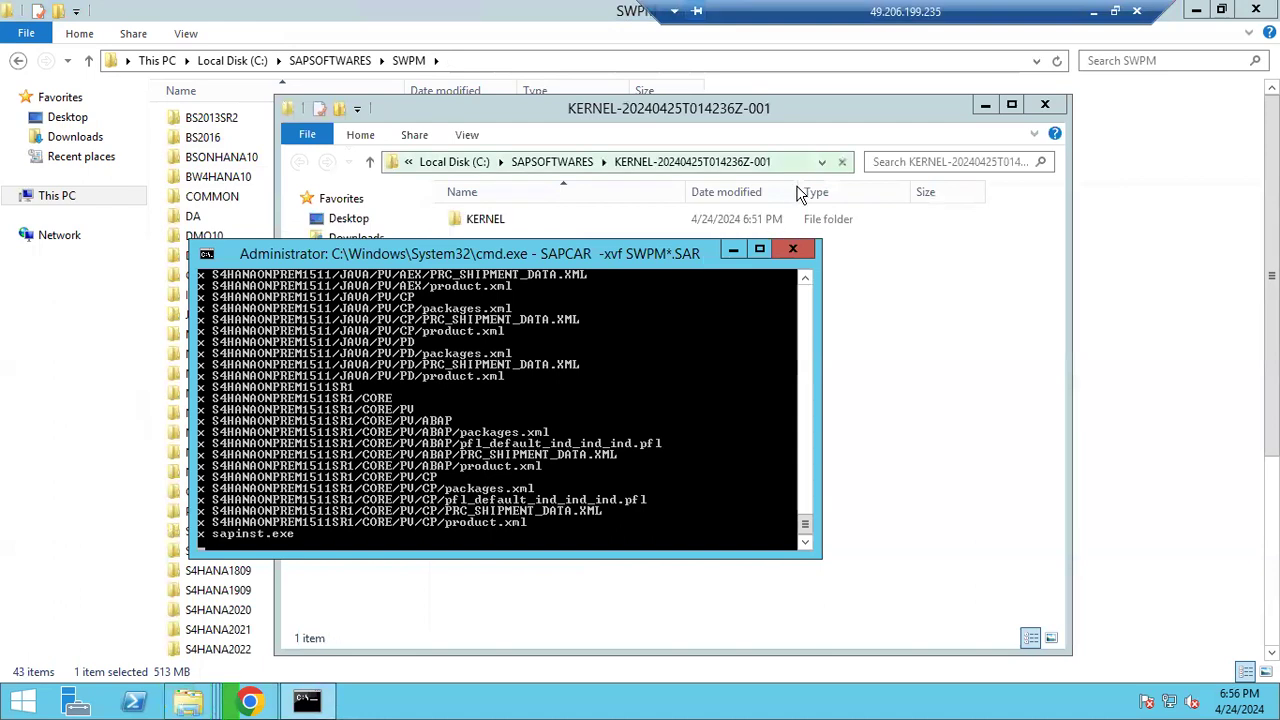
Move the KERNEL folder from the download folder up into C:\SAPSOFTWARES
left_click(940, 363)
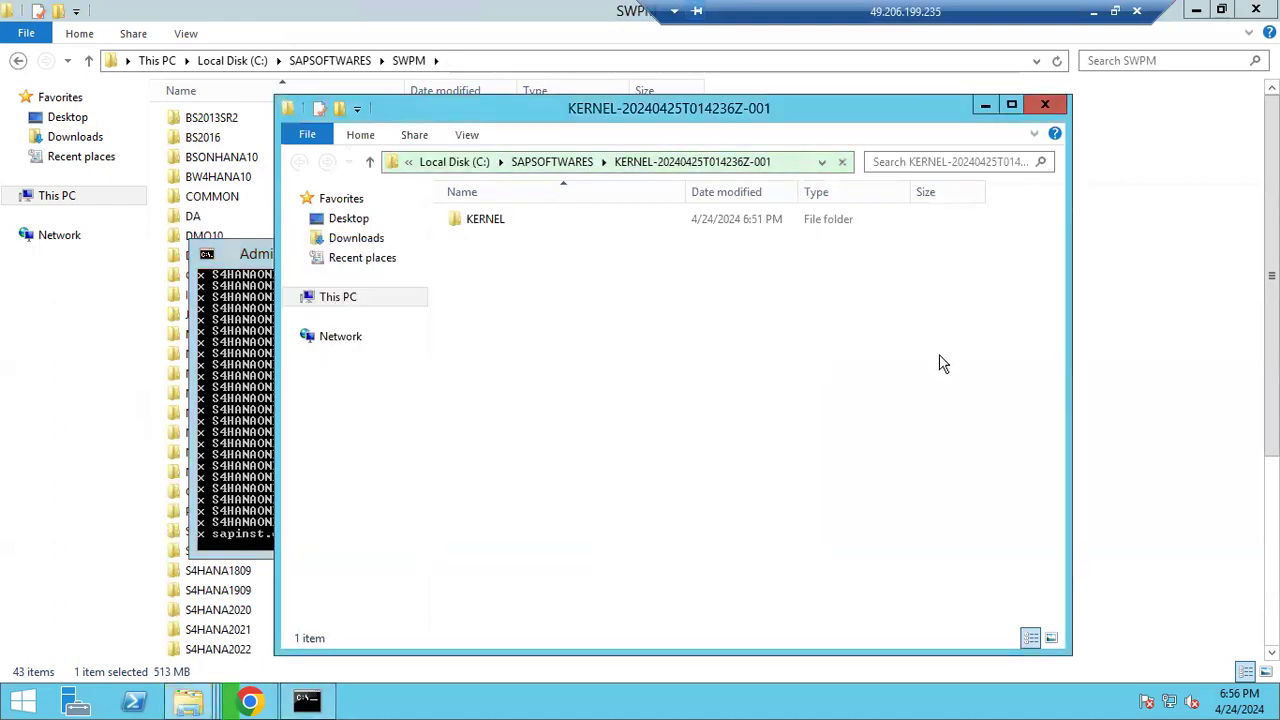
right_click(489, 228)
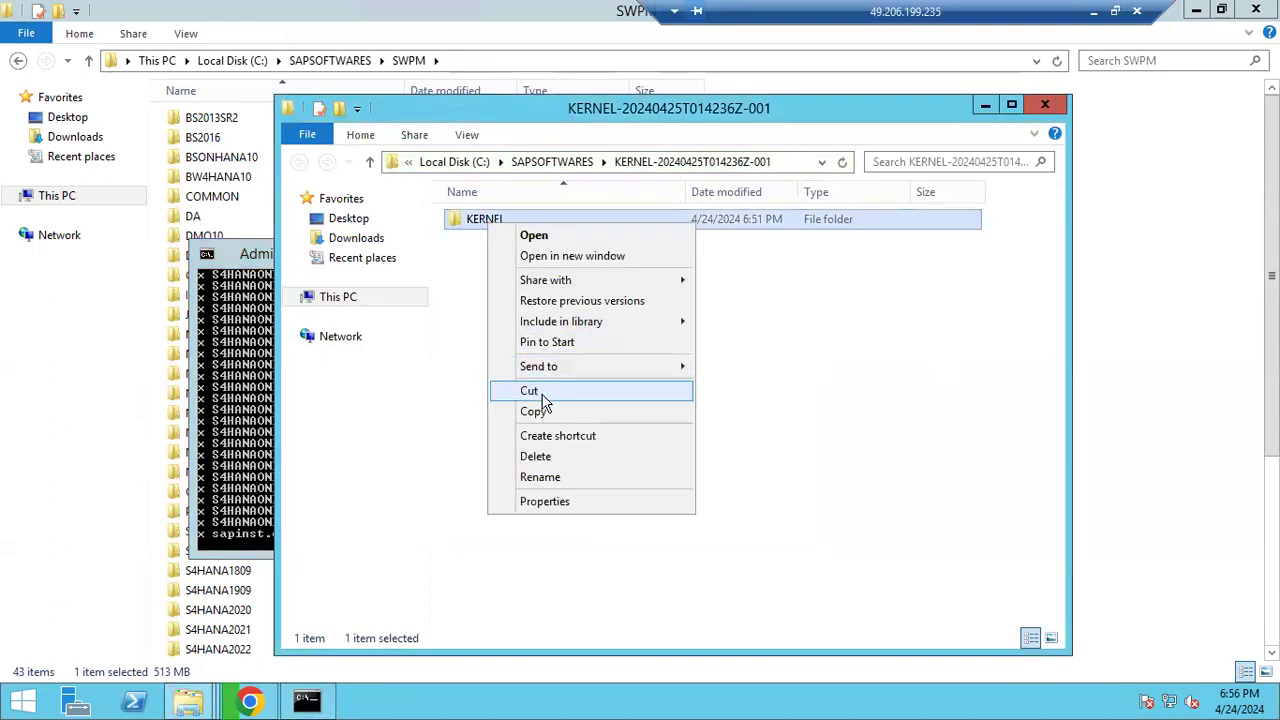
left_click(543, 400)
left_click(549, 166)
right_click(503, 355)
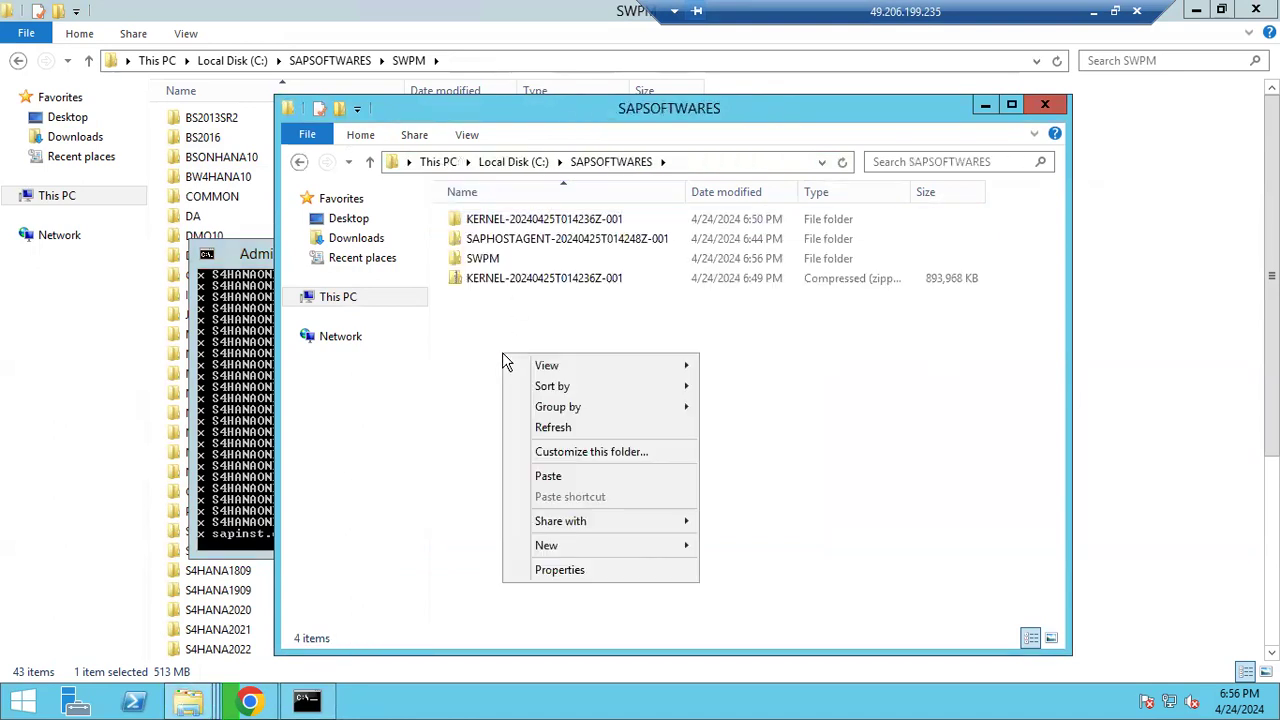
left_click(552, 477)
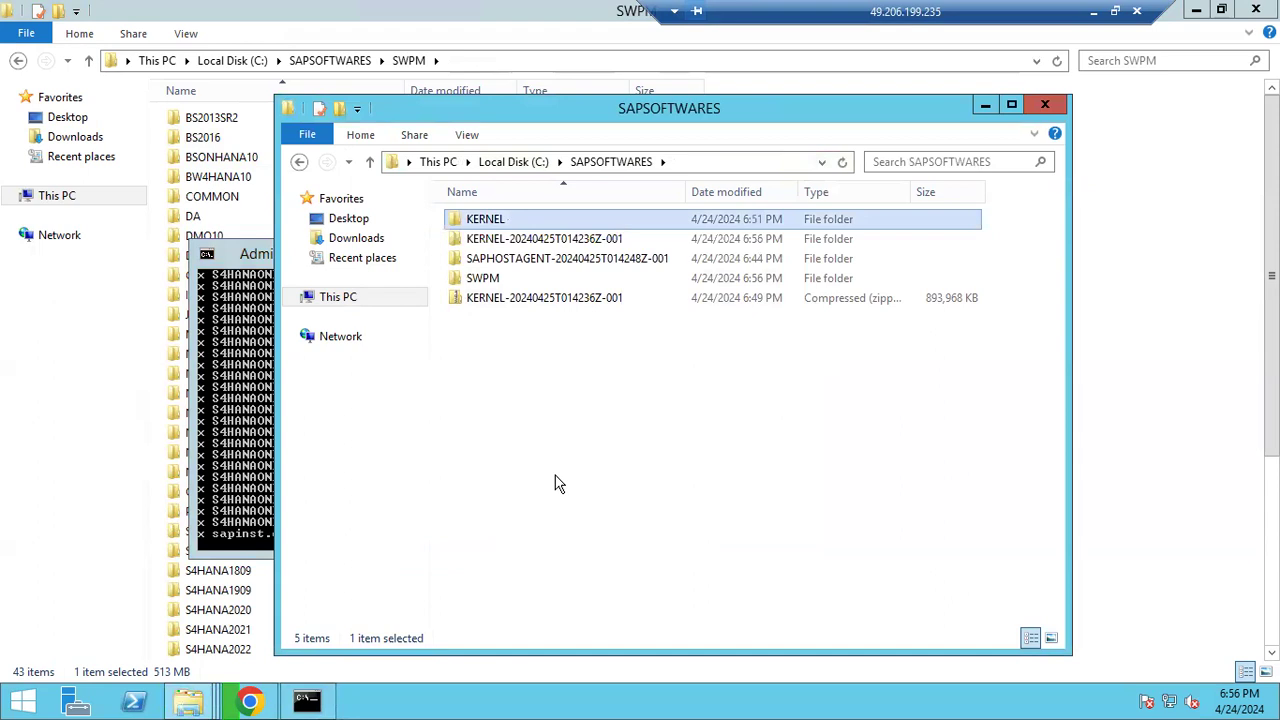
Delete the leftover KERNEL-20240425T014236Z-001 folder and permanently delete the 873 MB KERNEL zip
left_click(514, 247)
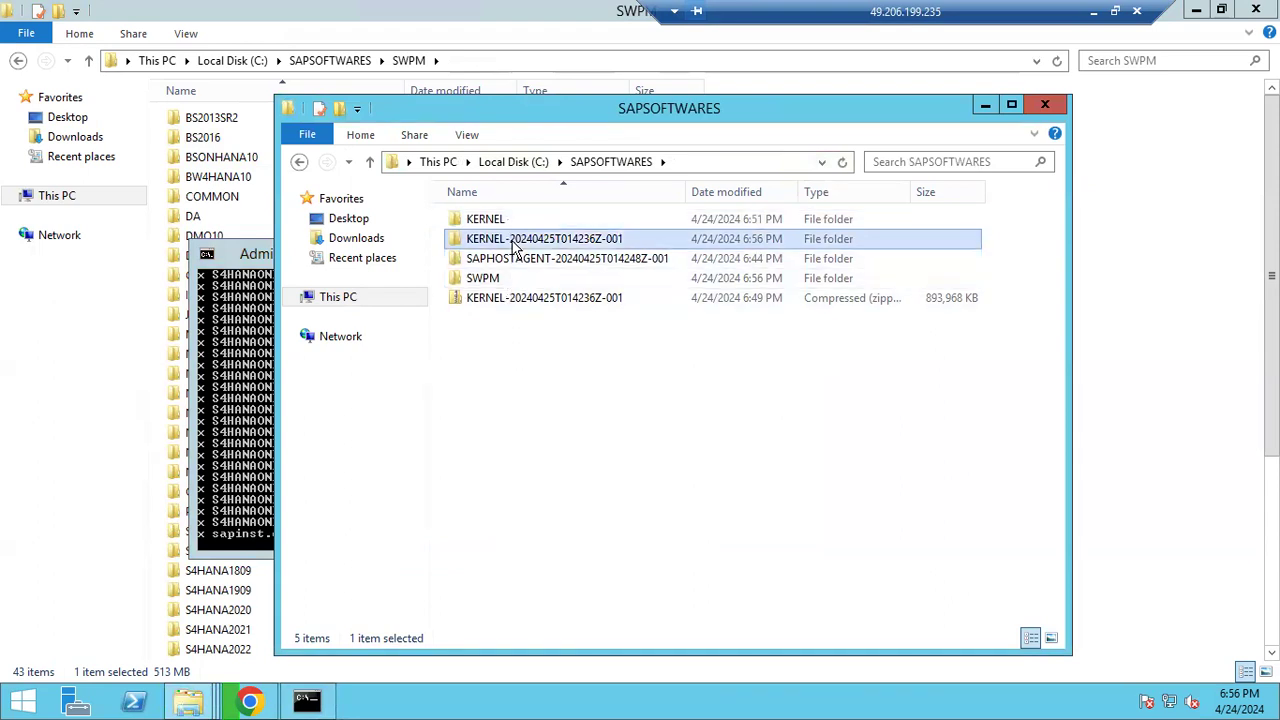
right_click(514, 247)
left_click(555, 476)
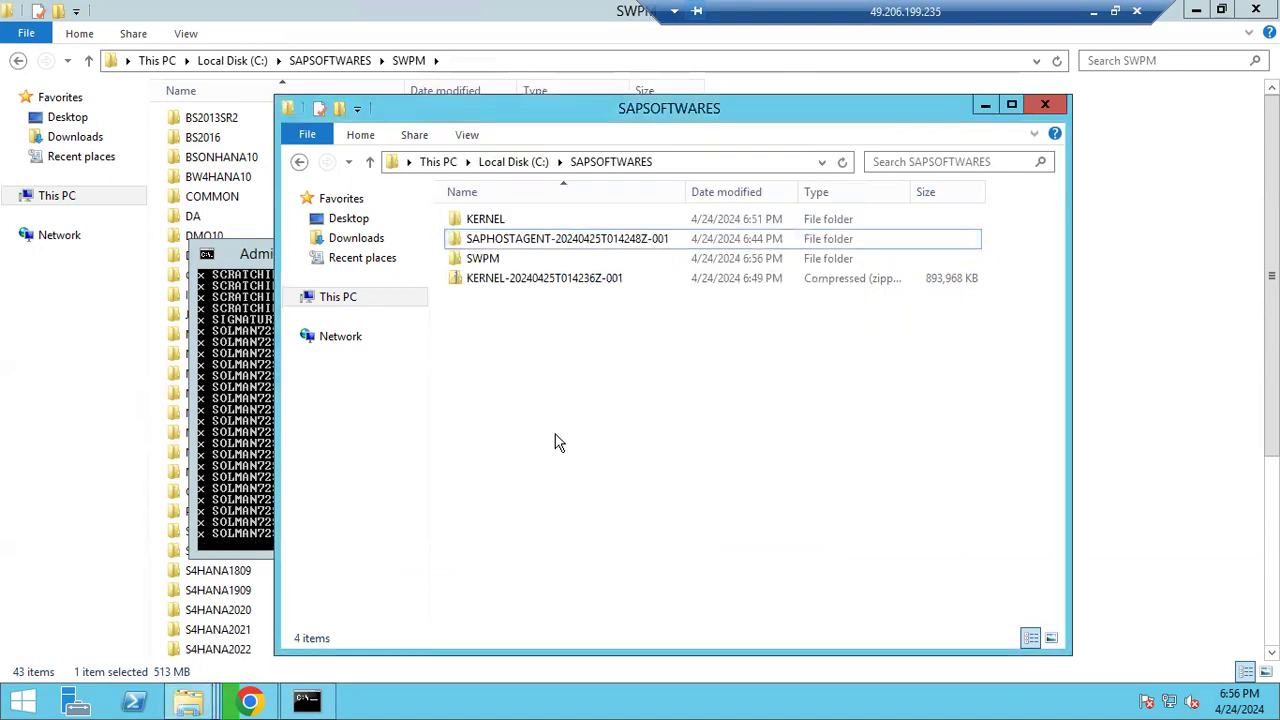
left_click(490, 219)
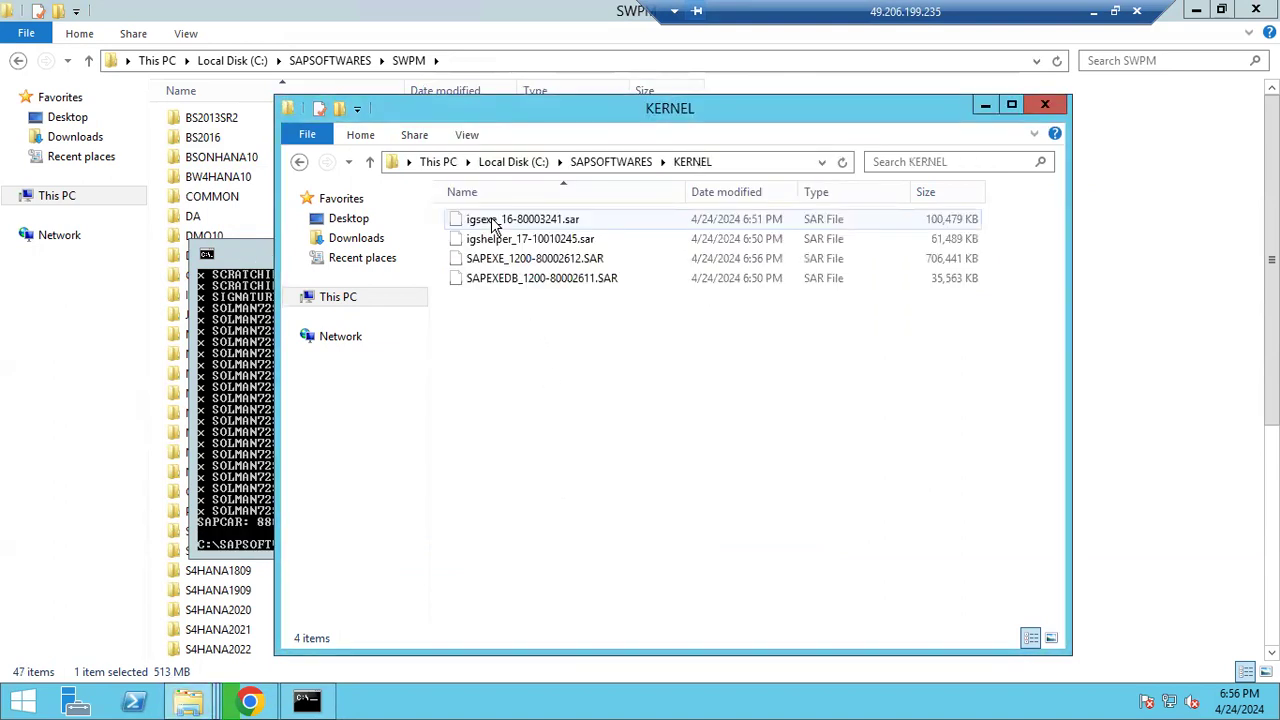
left_click(622, 166)
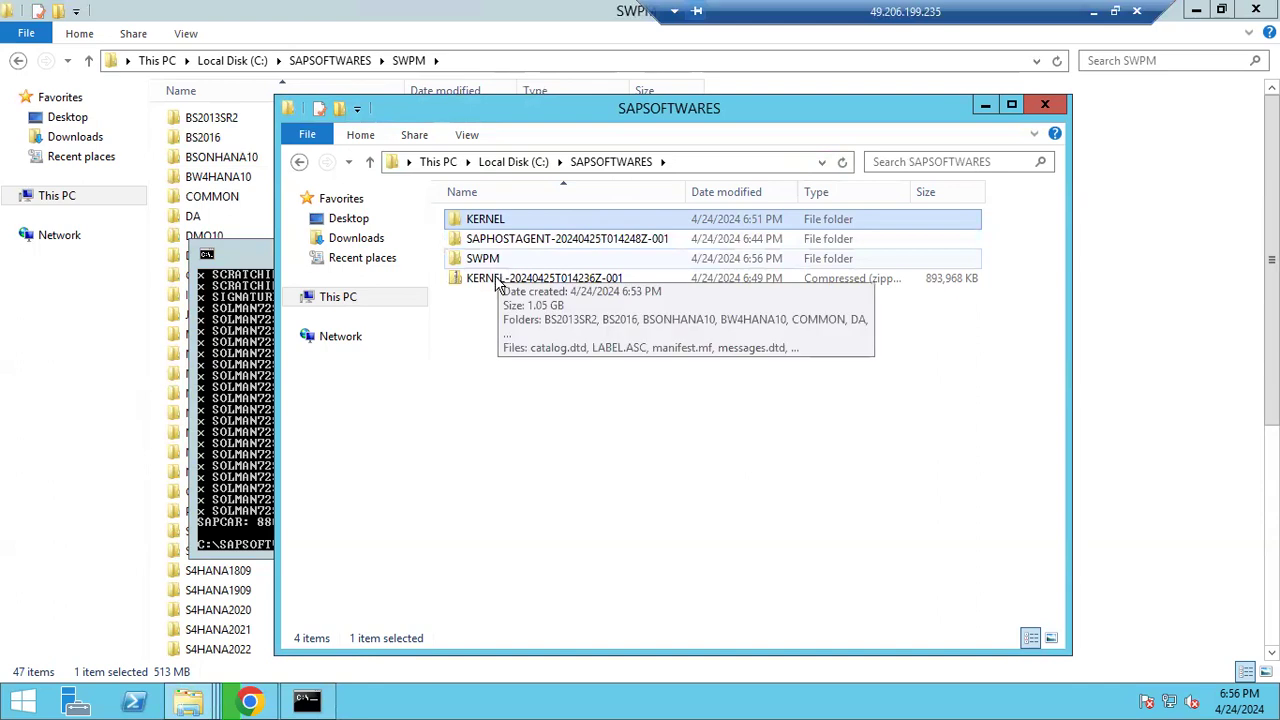
left_click(496, 282)
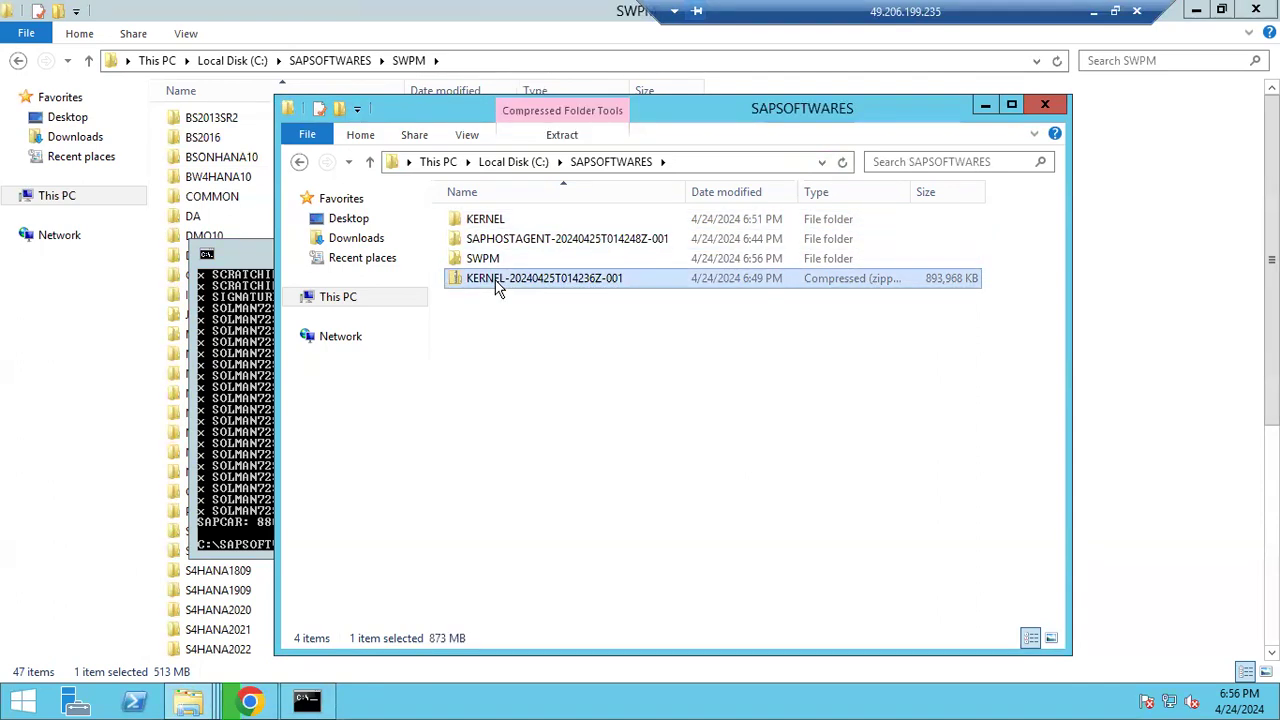
key("shift+Delete")
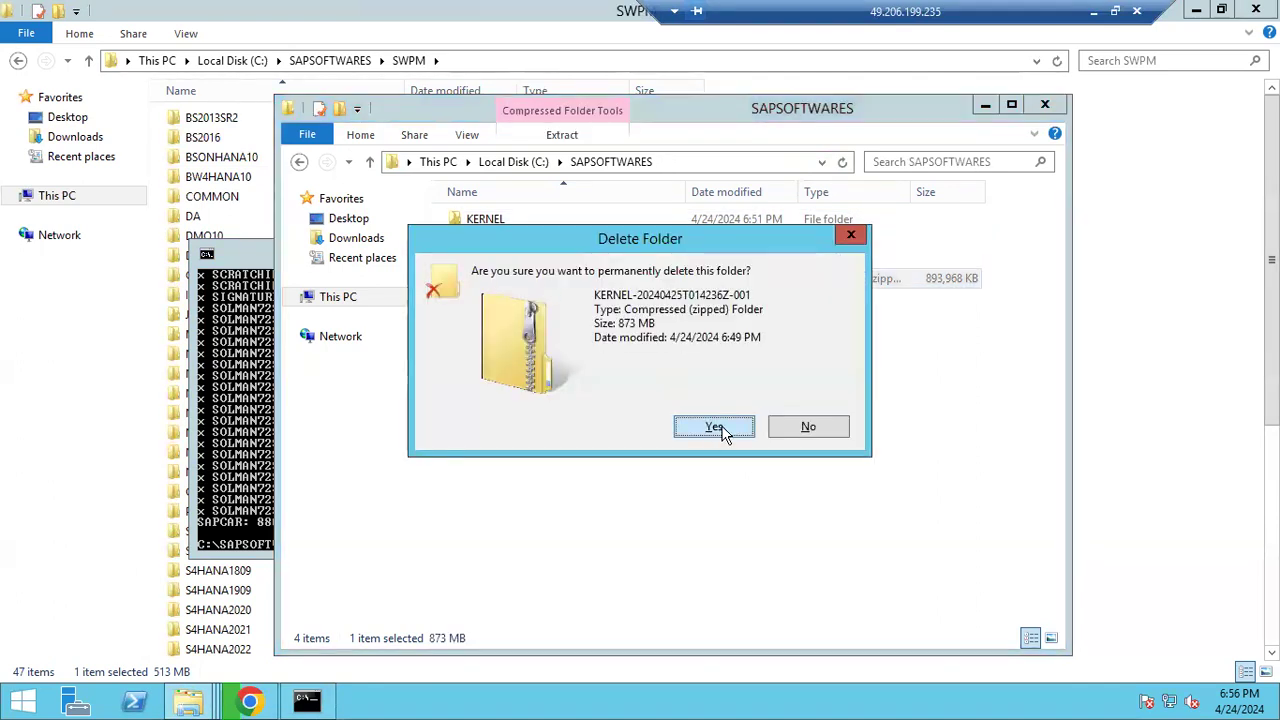
left_click(714, 427)
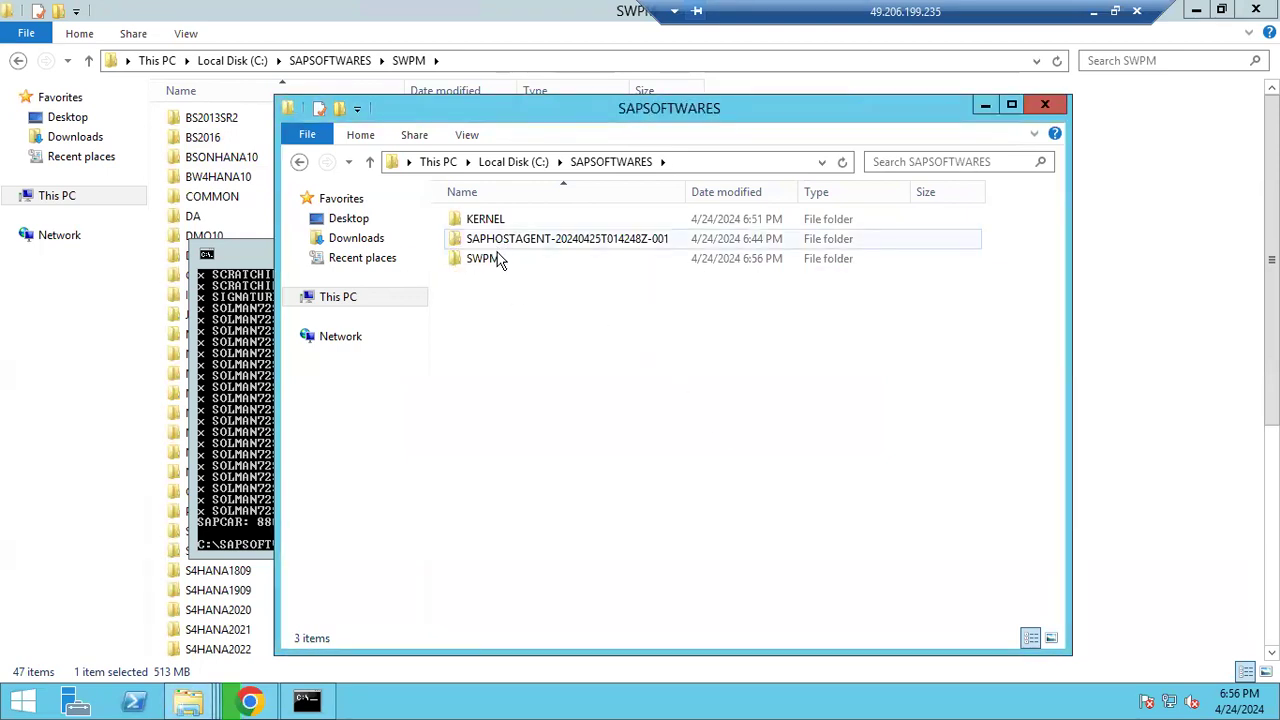
left_click(252, 702)
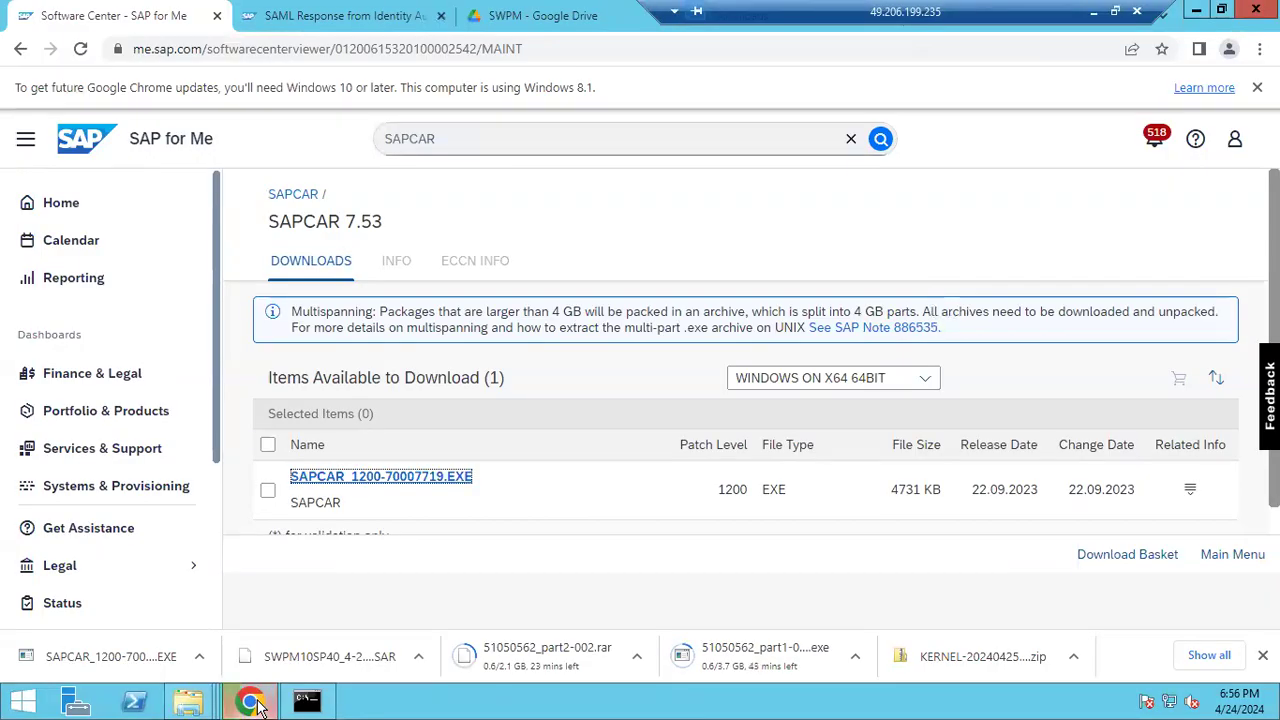
left_click(1210, 655)
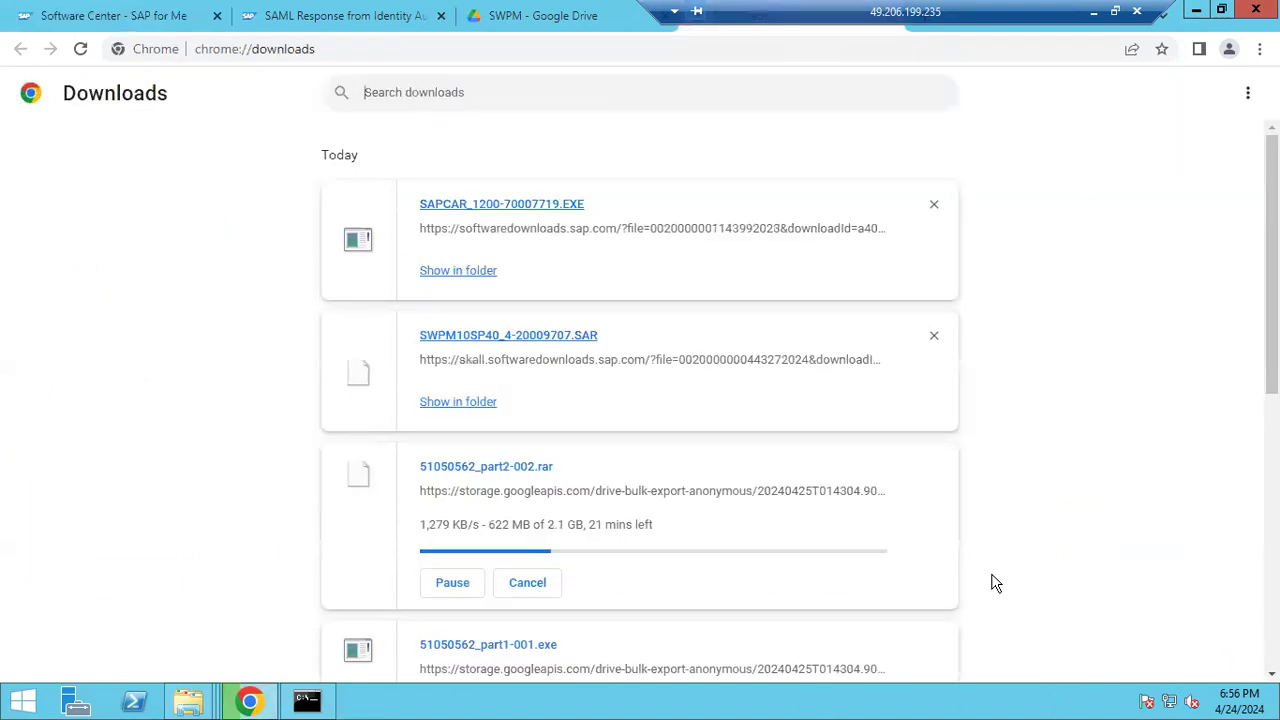
scroll(995, 583, "down", 3)
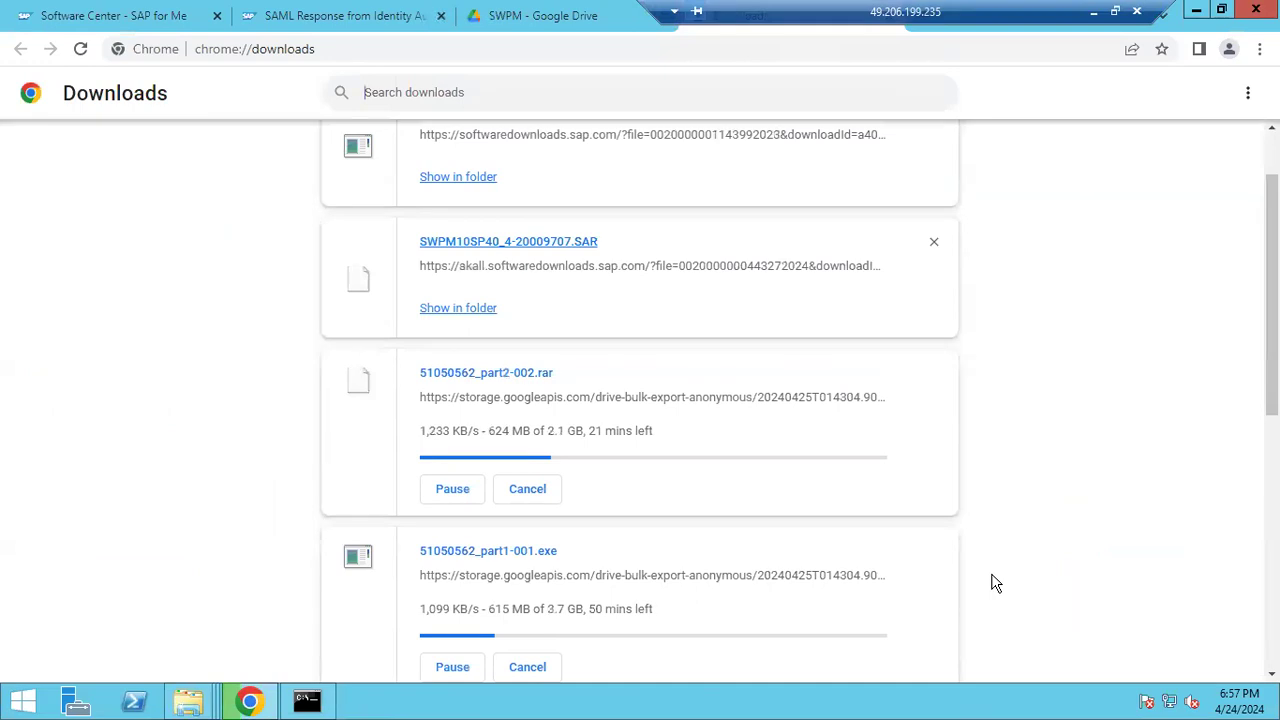
scroll(995, 583, "down", 5)
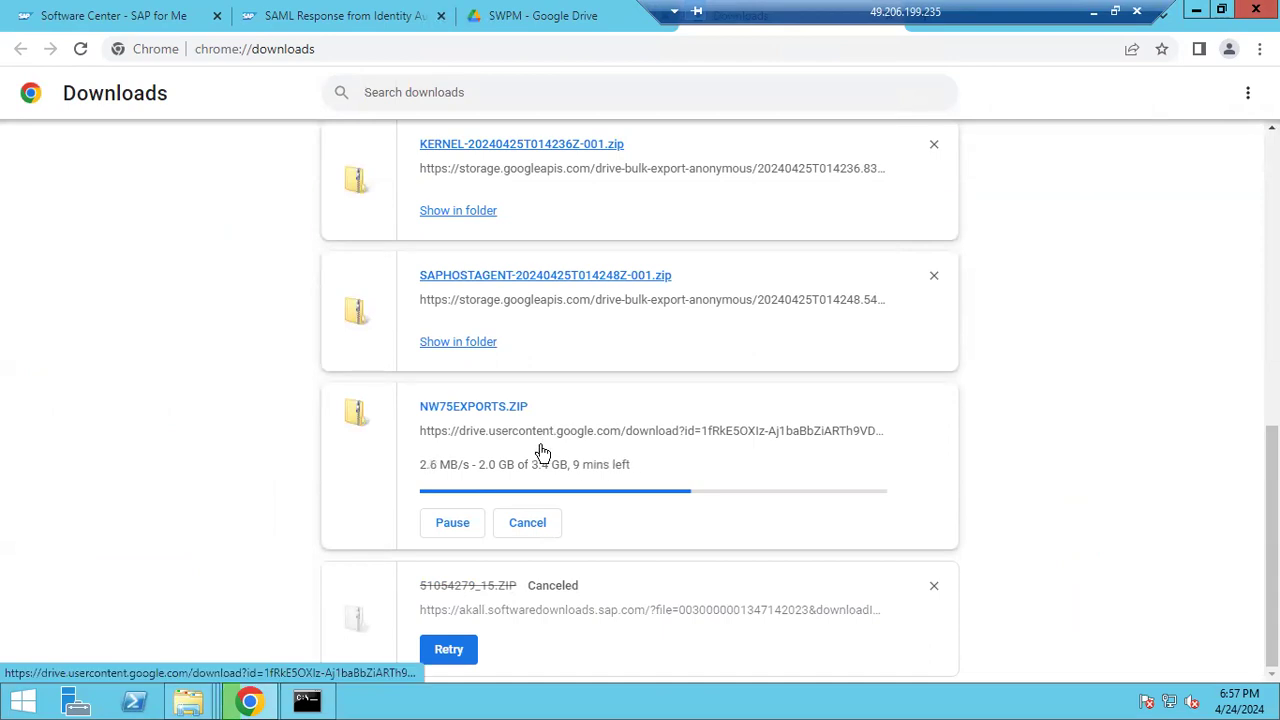
left_click_drag(489, 467, 572, 467)
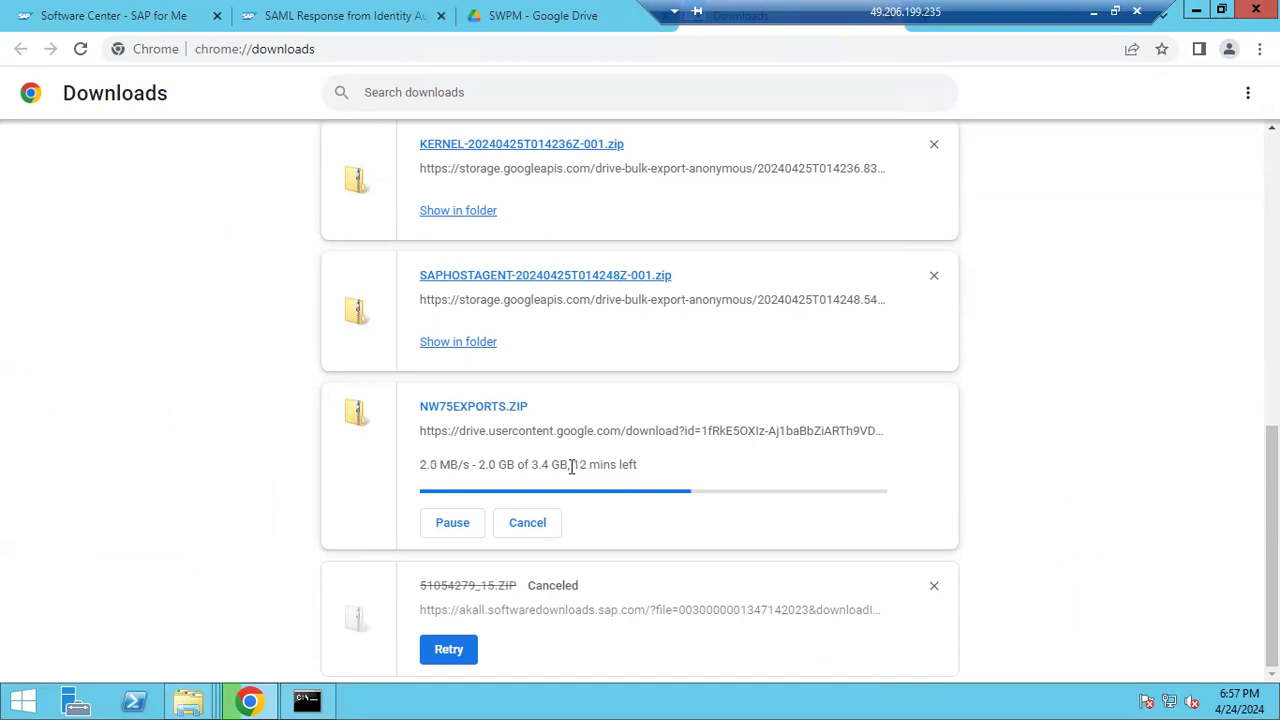
left_click(255, 702)
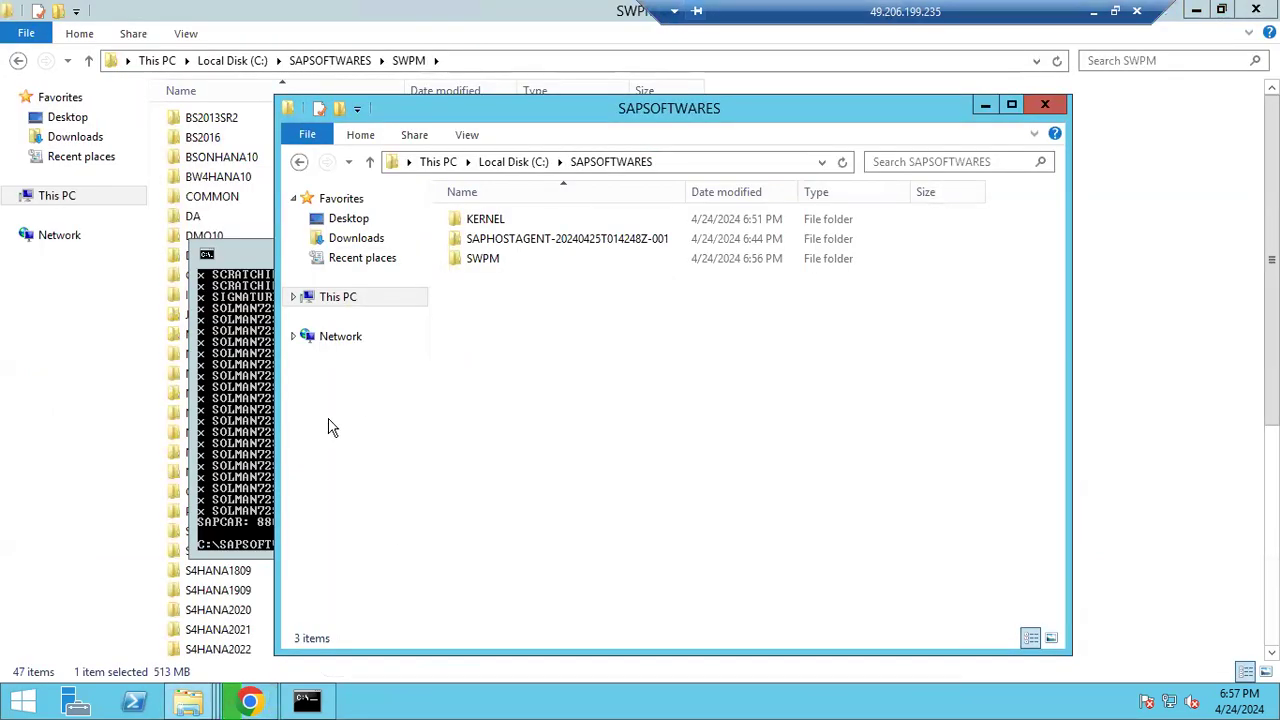
Close the SAPSOFTWARES, SWPM and Downloads windows and the command window, then minimize the remote session
left_click(254, 432)
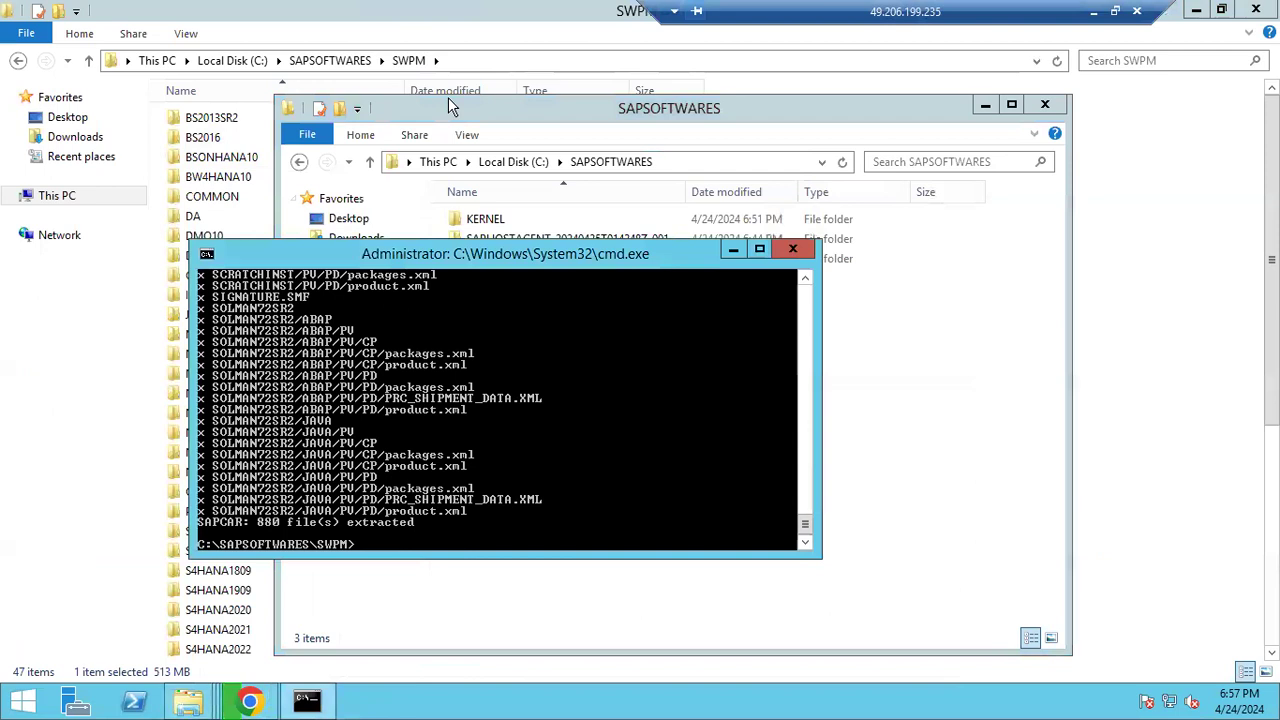
left_click(986, 107)
left_click(1250, 12)
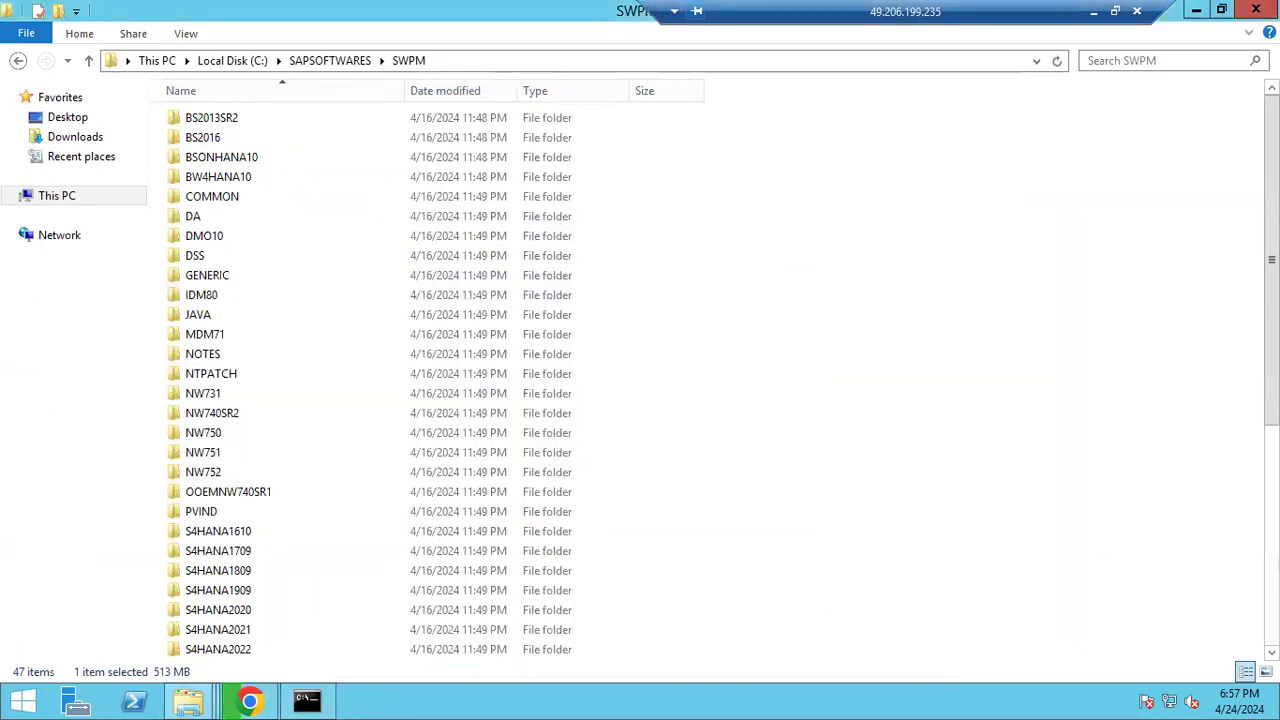
left_click(1032, 85)
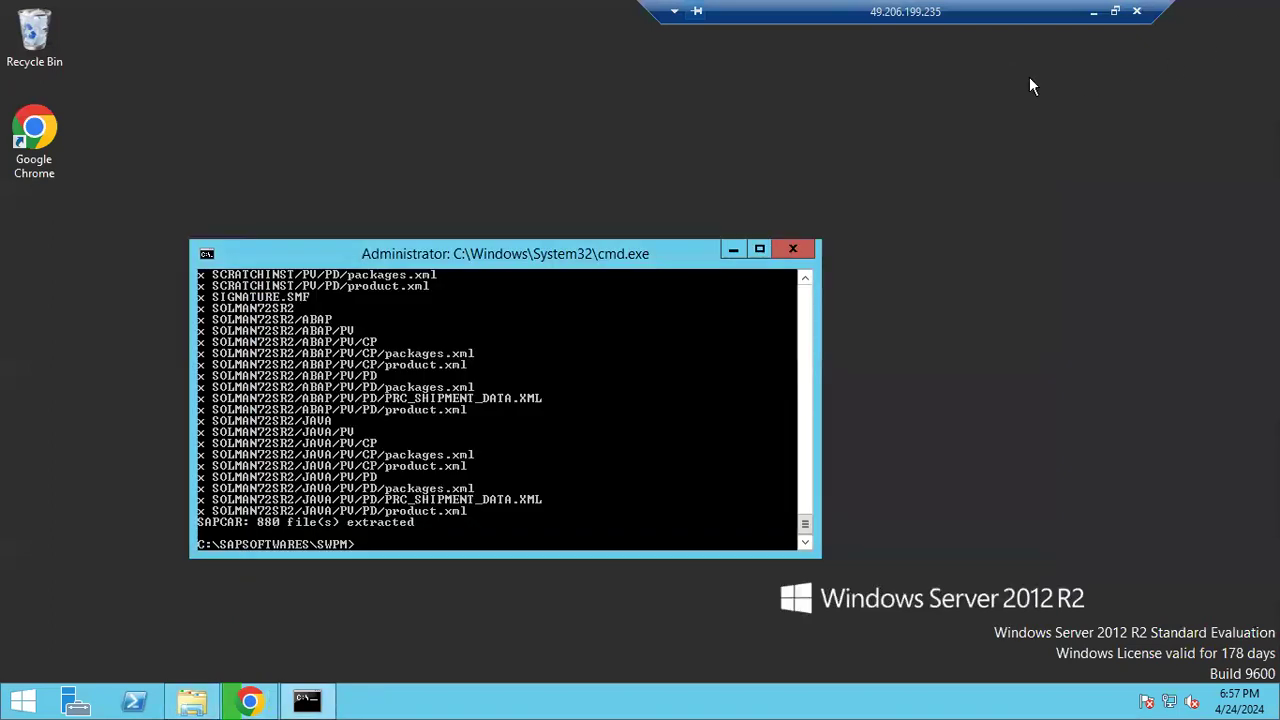
left_click(792, 250)
left_click(1093, 11)
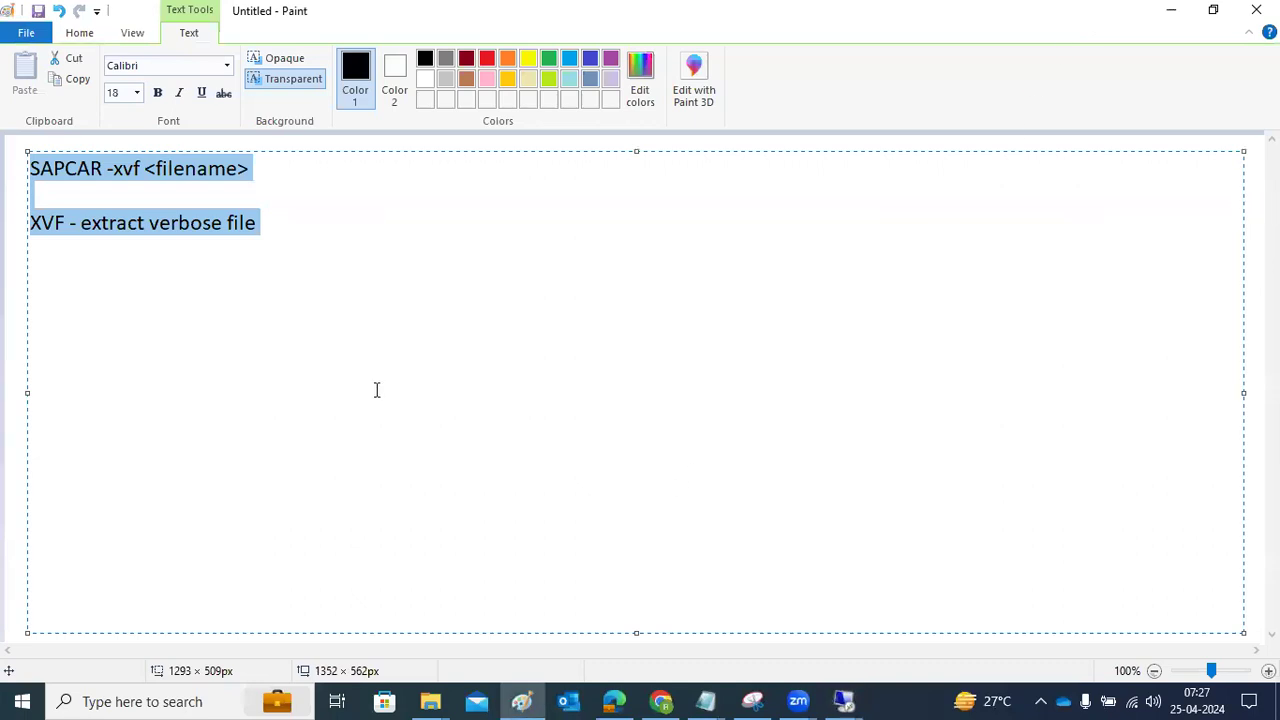
Clear the note and type SOFTWARES, SWPM, KERNEL, EXPORTS, DB-DBCLIENT and SAPHOSTAGENT on separate lines
key("Delete")
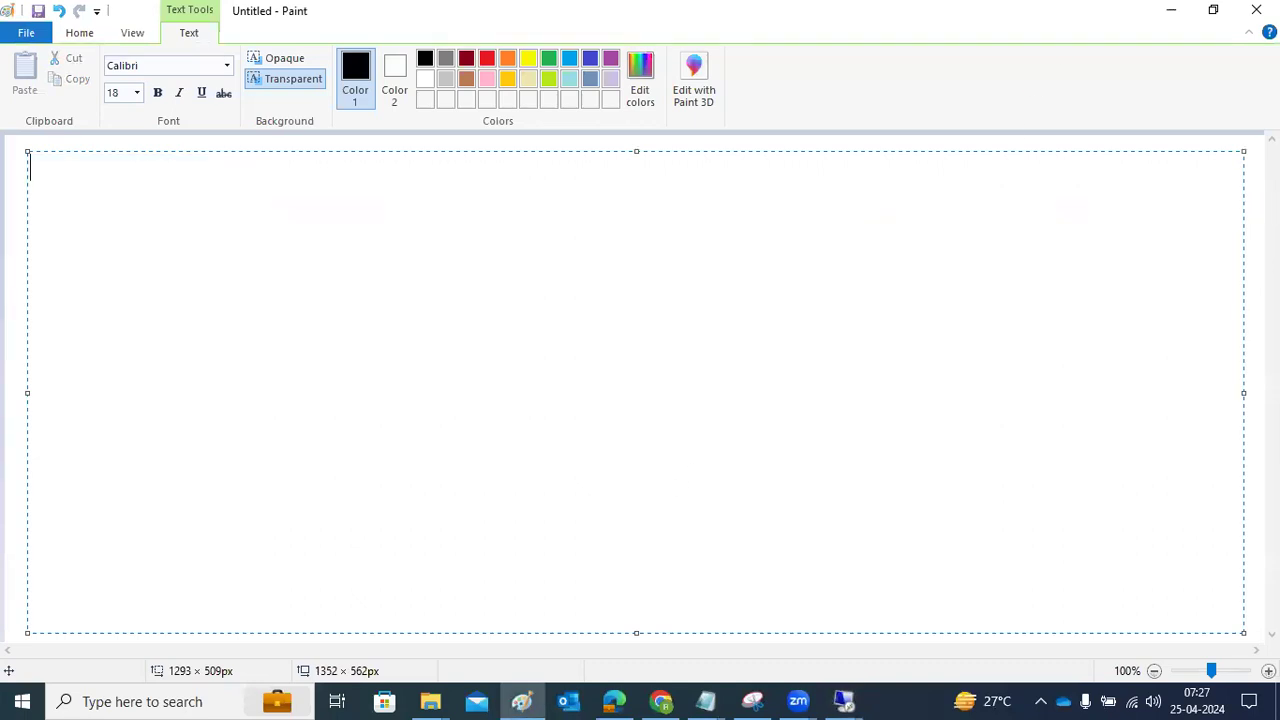
type("SOFTWARES")
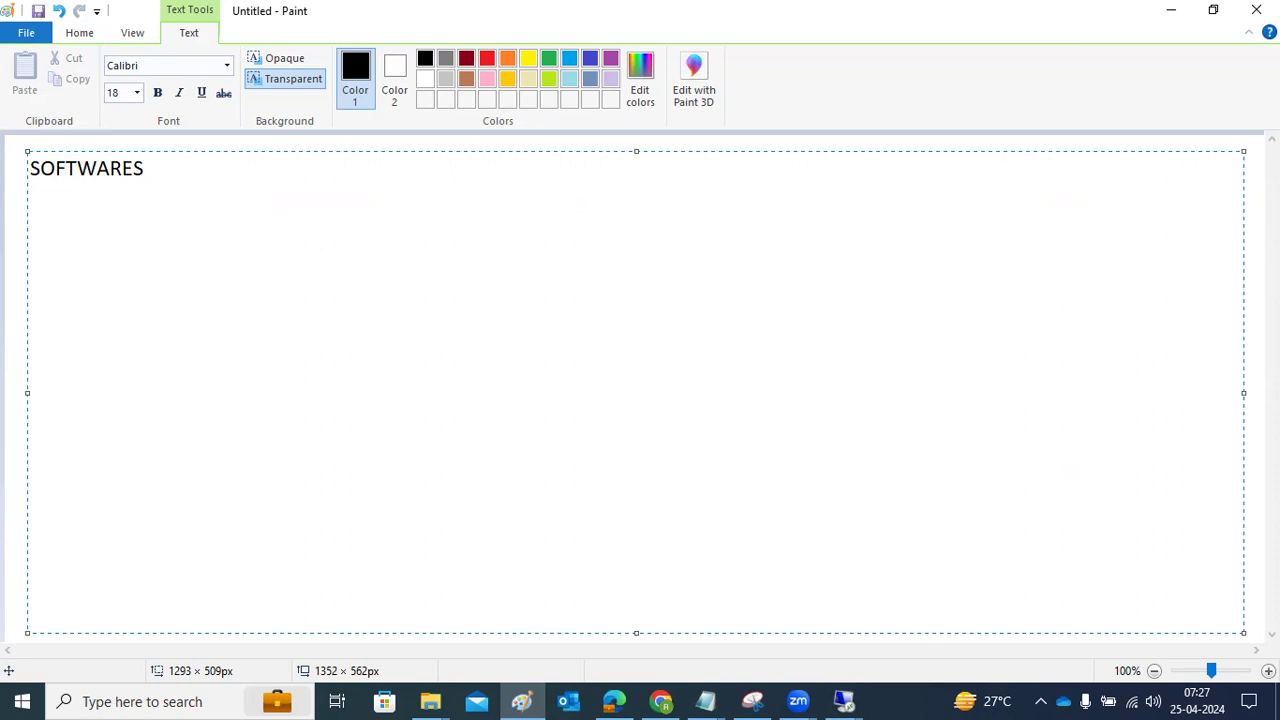
key("Return")
type("SWPM")
key("Return")
type("K")
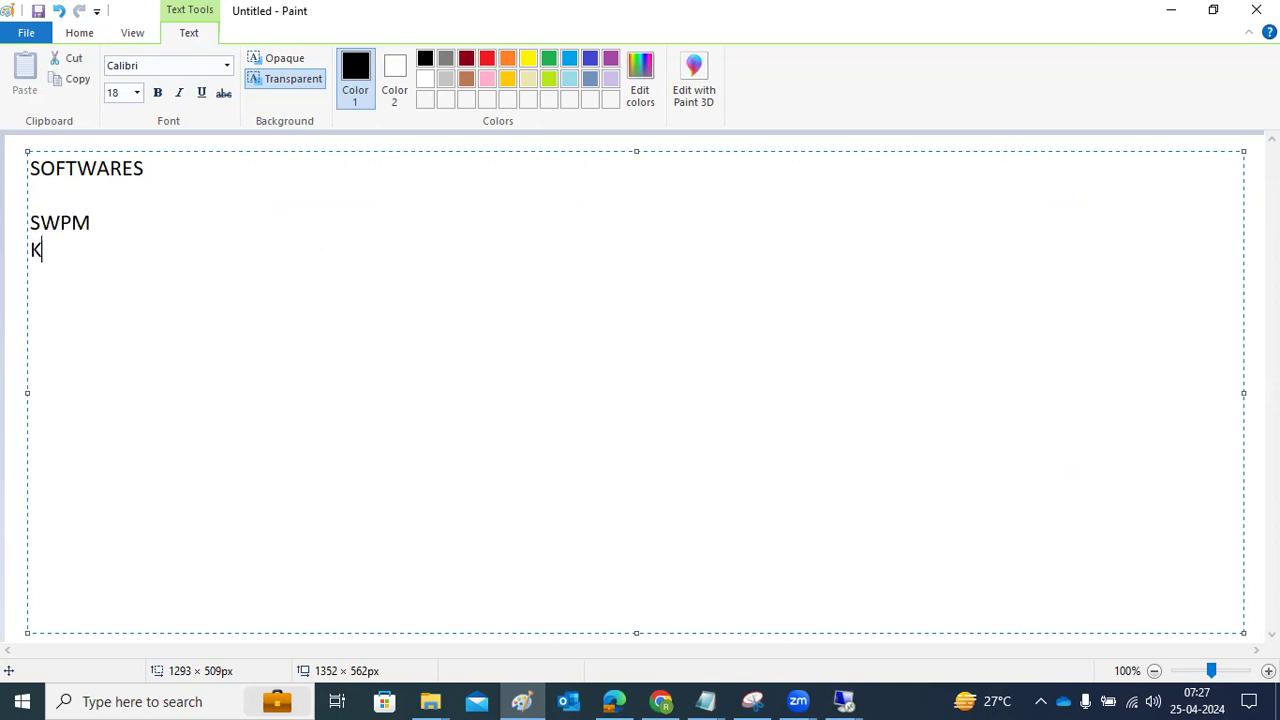
type("ERNEL")
key("Return")
type("EXPORTS")
key("Return")
type("D")
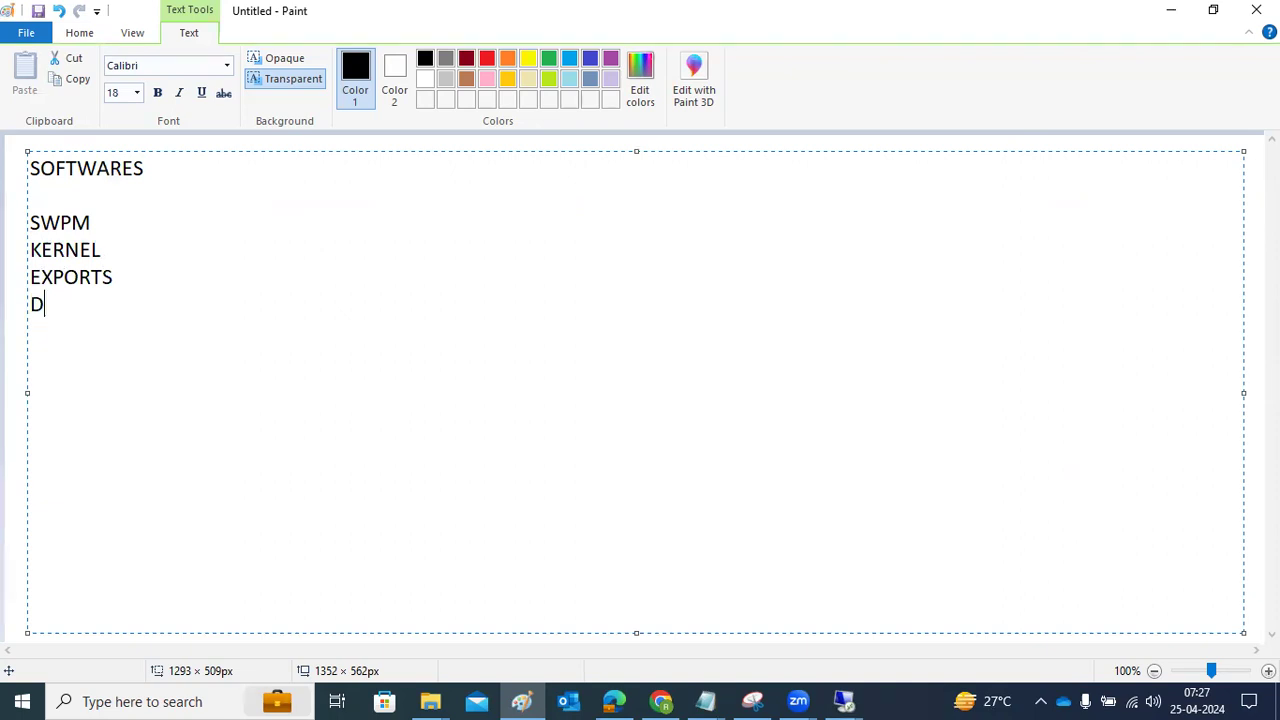
type("B-DBCLIENT")
key("Return")
type("SAPHOSTAGENT")
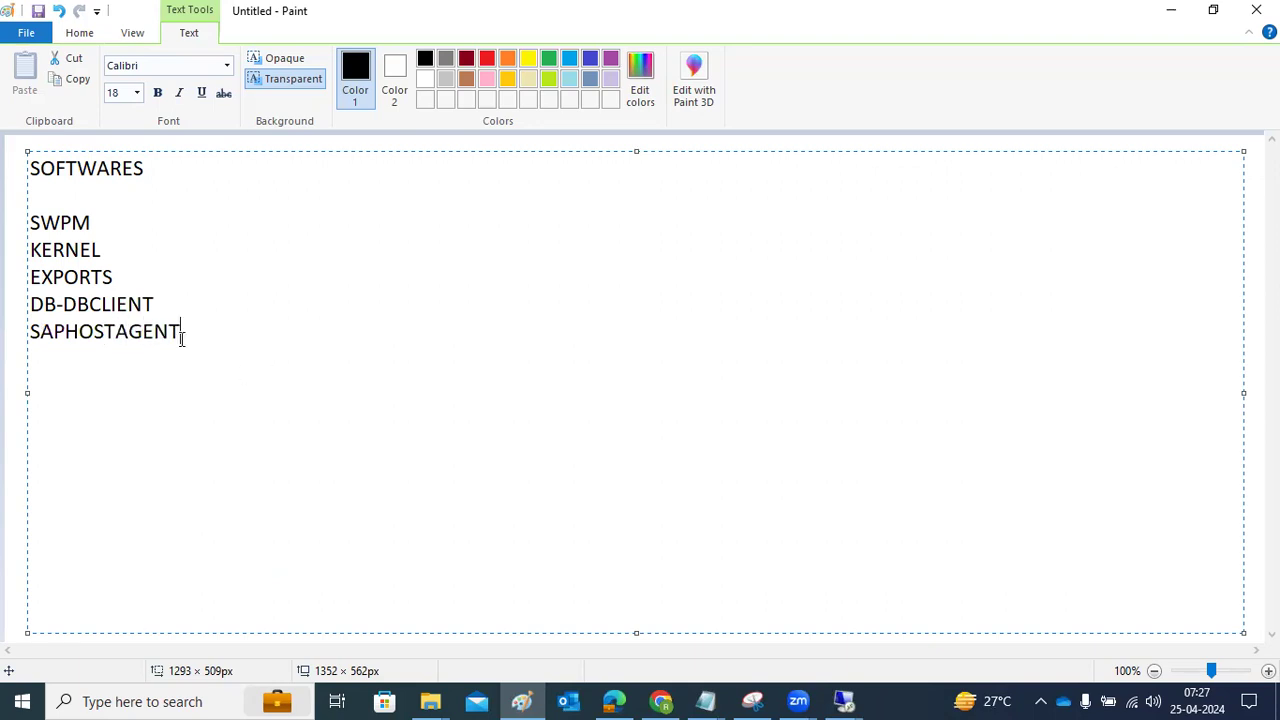
Select the whole folder list and delete it
left_click_drag(98, 216, 28, 228)
left_click_drag(188, 331, 24, 180)
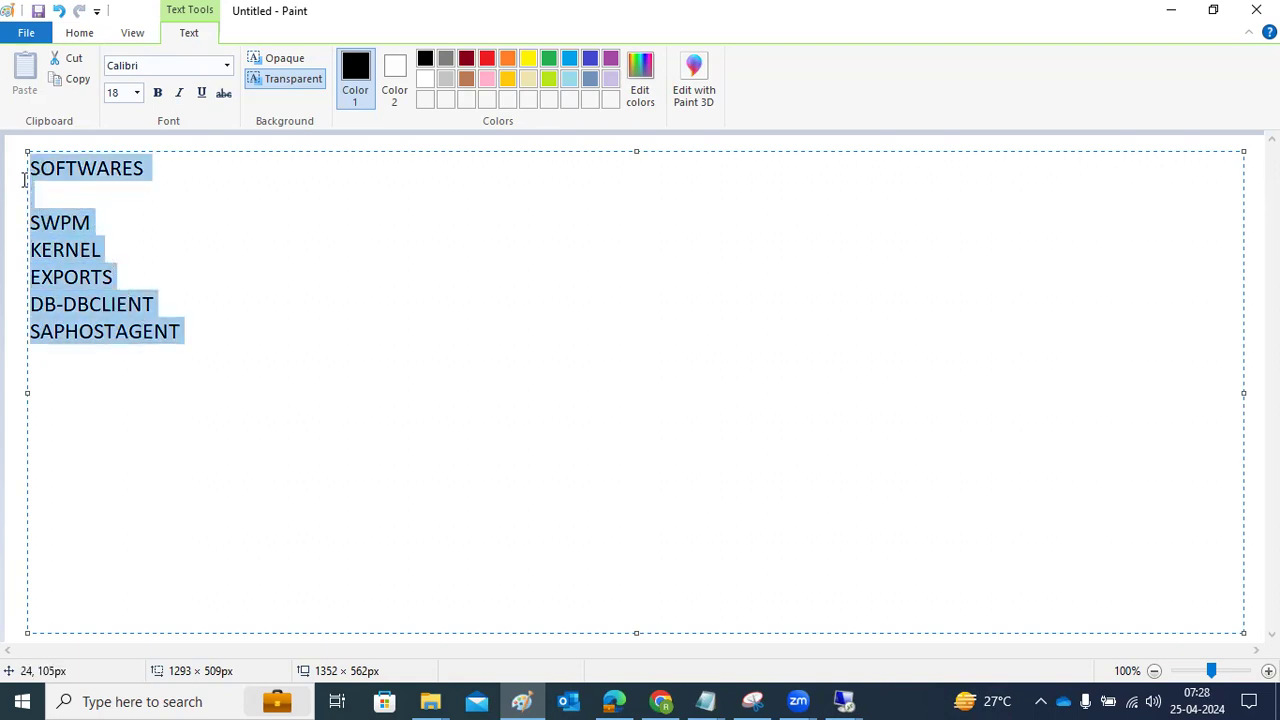
key("Delete")
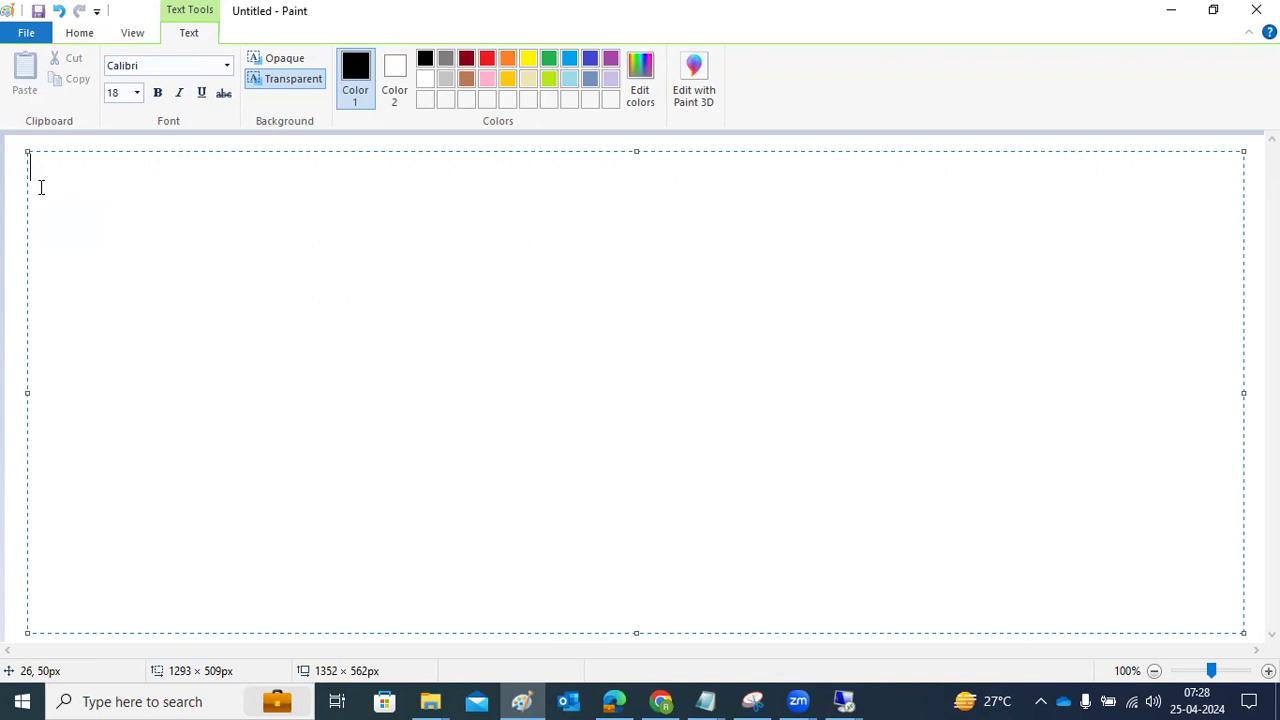
type("OS -")
Rewrite the Paint note as the PRe-steps list: OS, SPACE, RAM, .NET FRAMEWORK, one per line
key("Return")
key("BackSpace")
key("BackSpace")
key("BackSpace")
key("BackSpace")
key("BackSpace")
type("PRe-steps")
key("Return")
type("OS")
key("Return")
type("SPACE")
key("Return")
type("RAM")
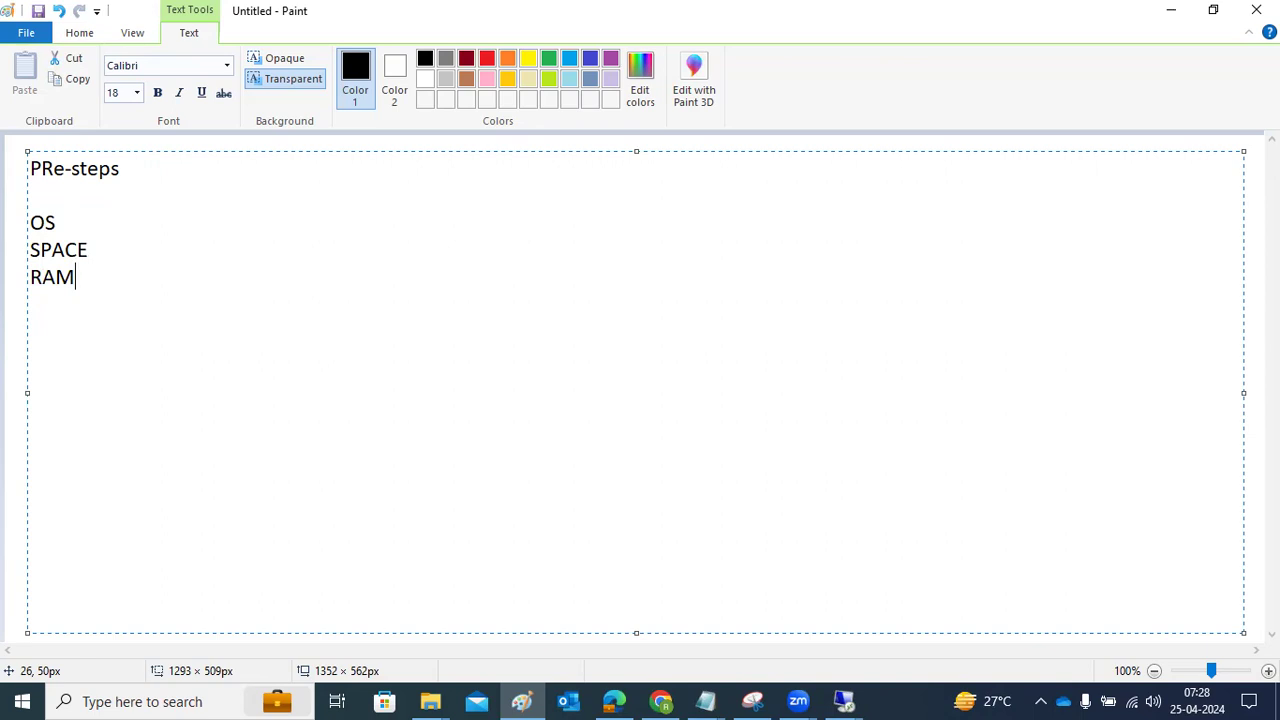
key("Return")
type(".NET FRAMEWORK")
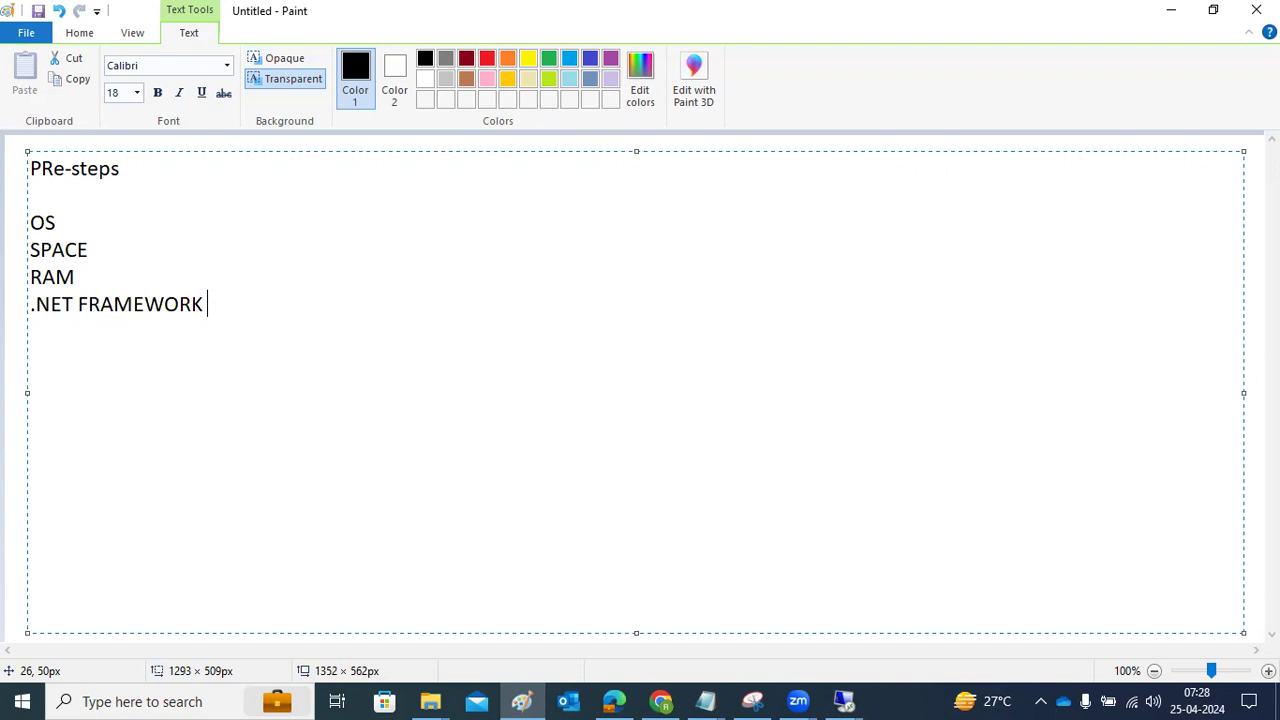
left_click(843, 699)
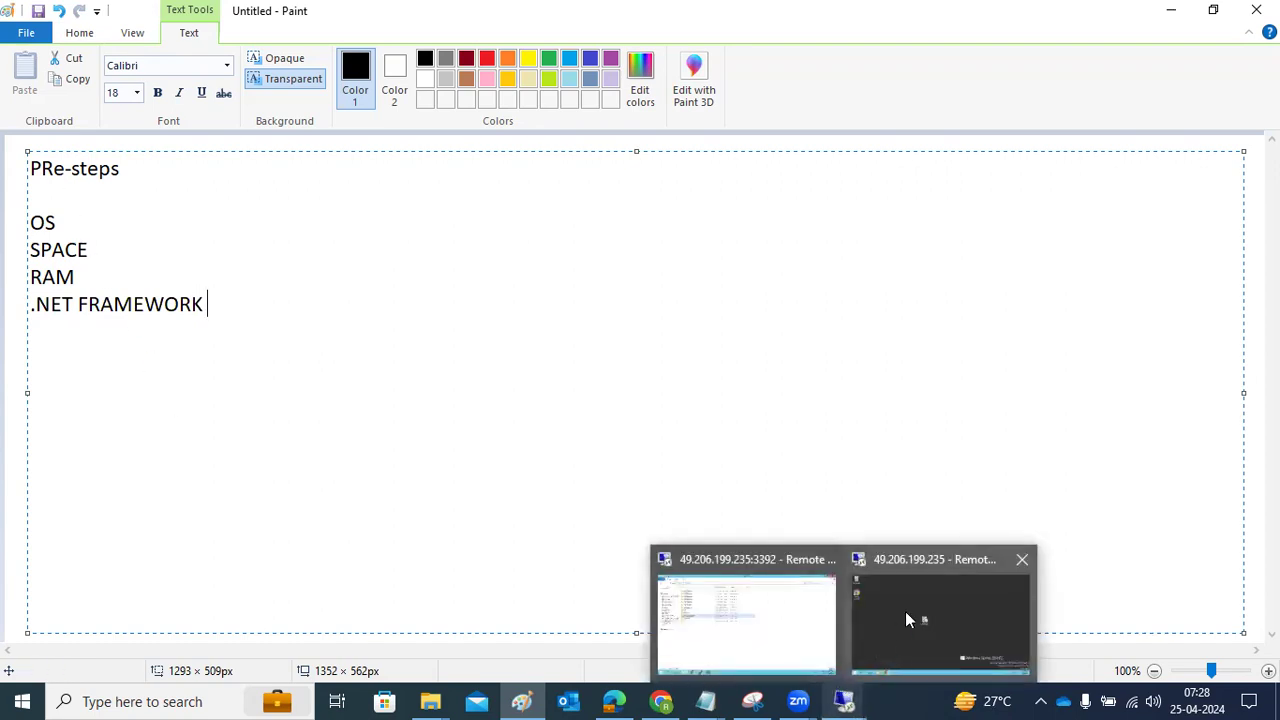
Switch to the remote server's desktop session and launch Server Manager there
left_click(907, 619)
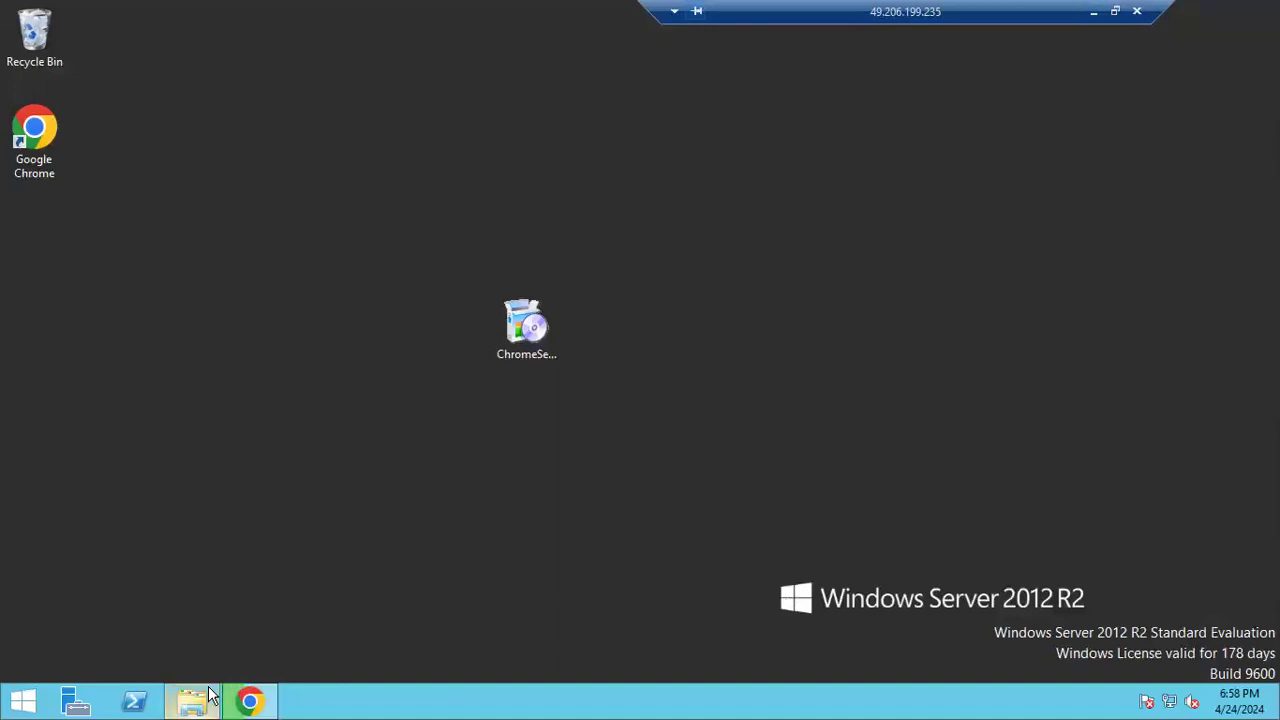
mouse_move(195, 704)
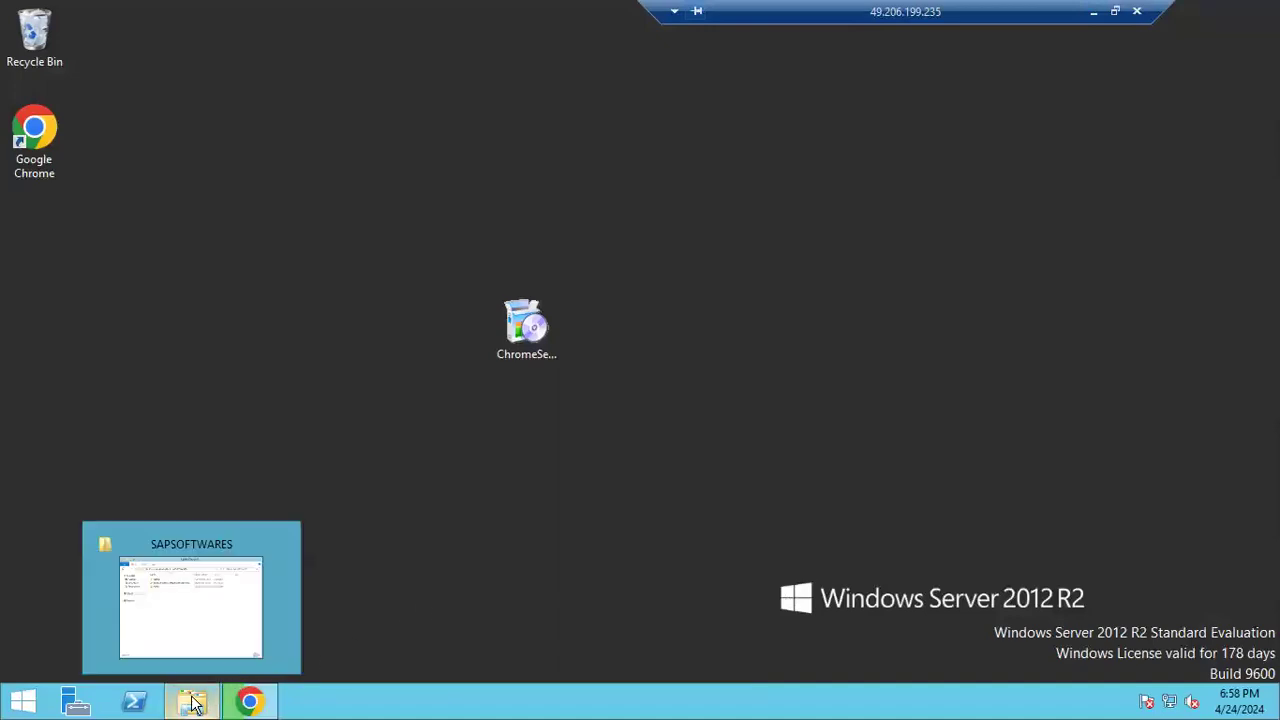
left_click(82, 707)
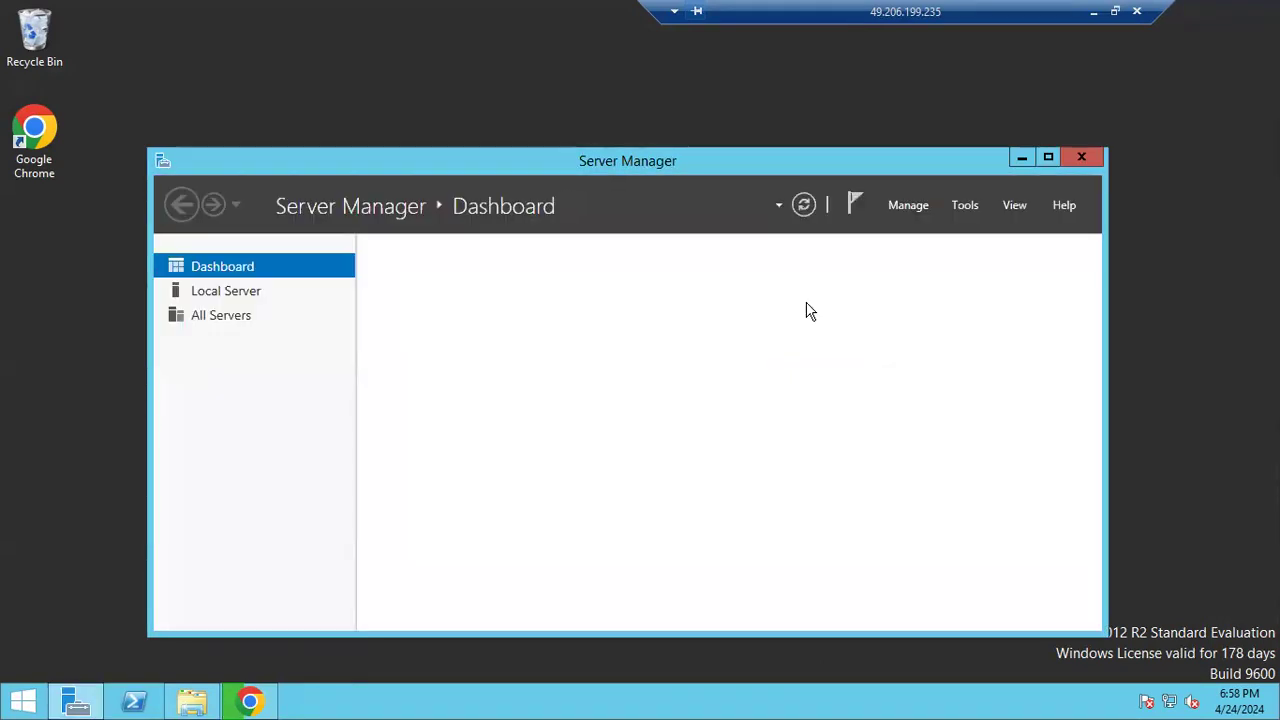
Dismiss the inventory-data message and start the Add Roles and Features Wizard
left_click(697, 384)
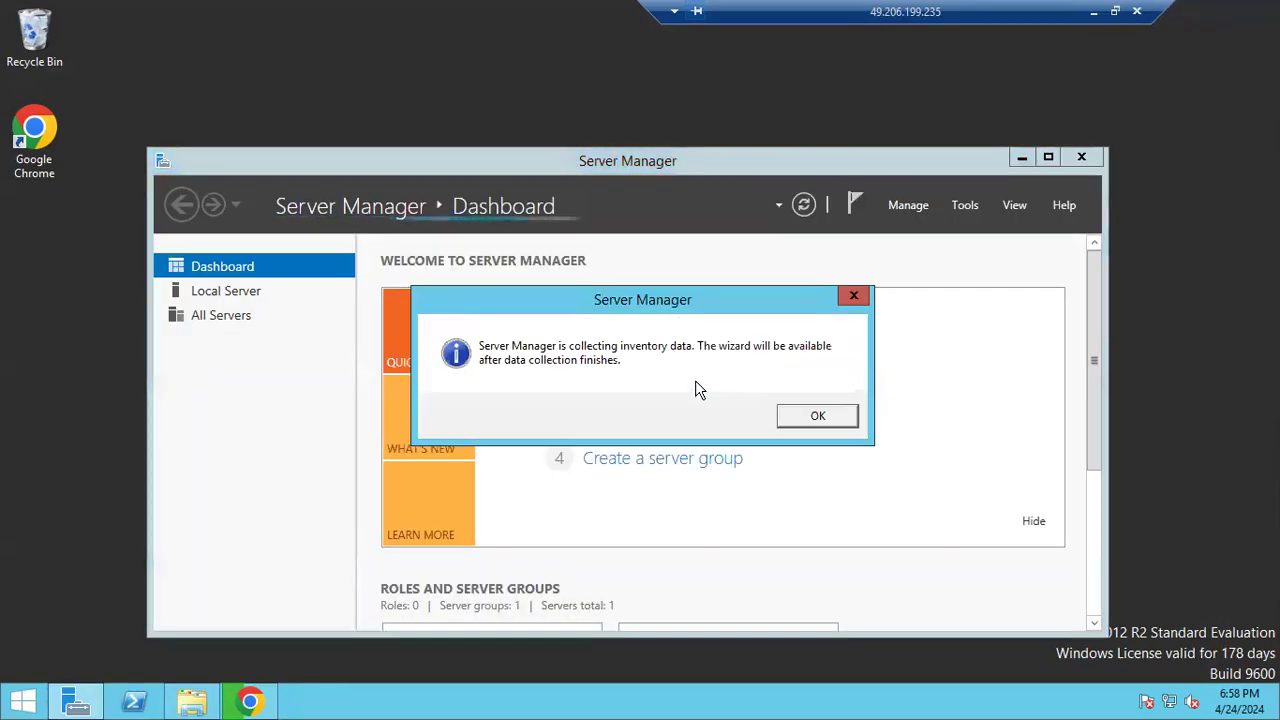
left_click(812, 416)
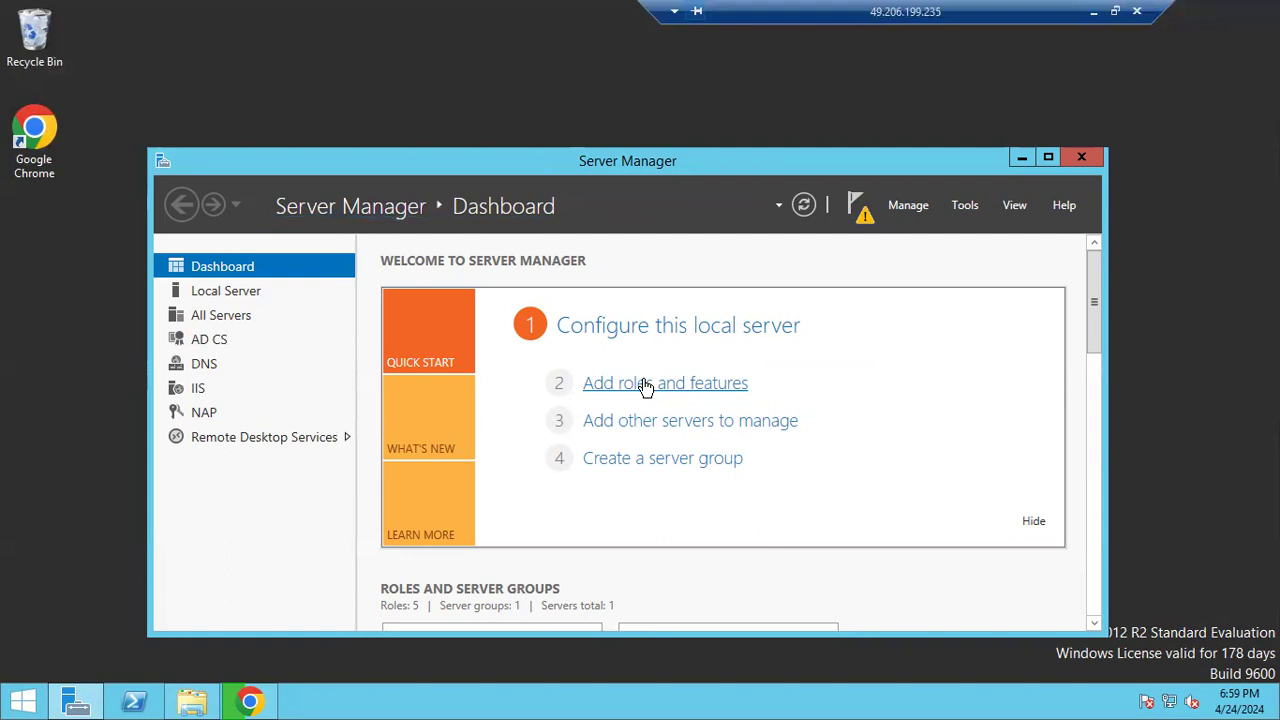
left_click(262, 698)
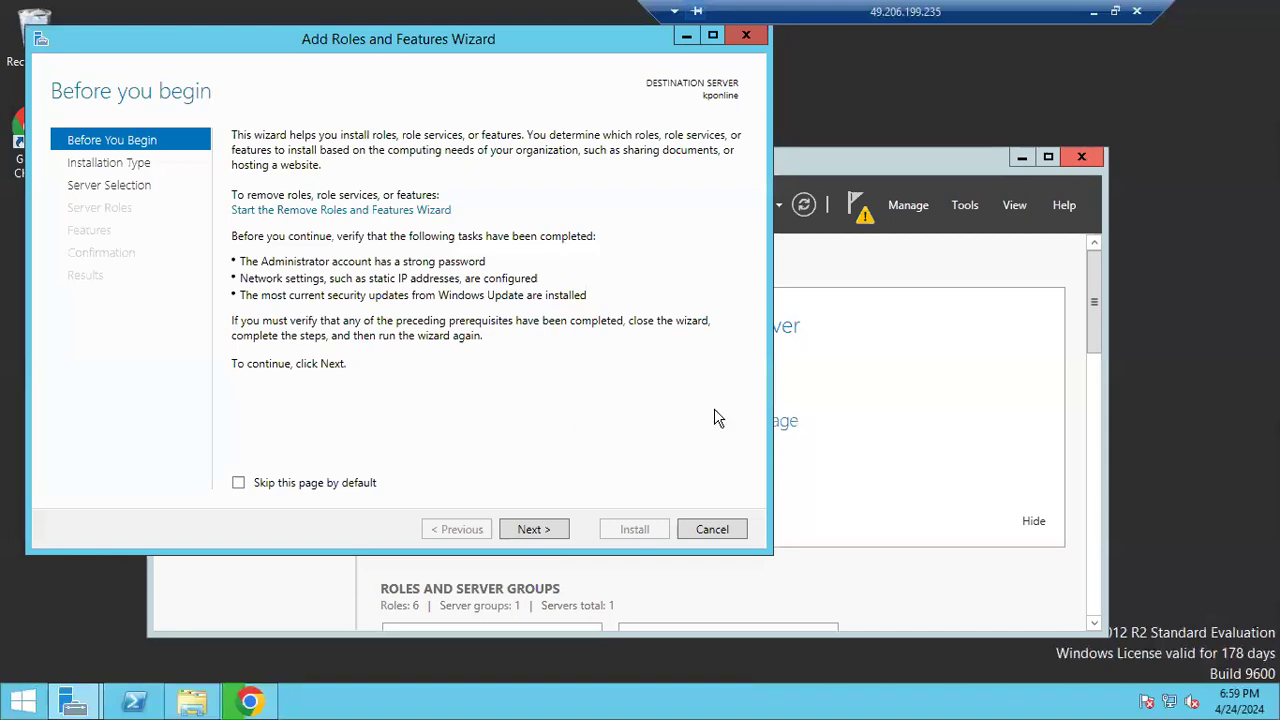
Advance the wizard to Features, note .NET Framework 3.5 is 1 of 3 installed, then cancel and close Server Manager
left_click(522, 531)
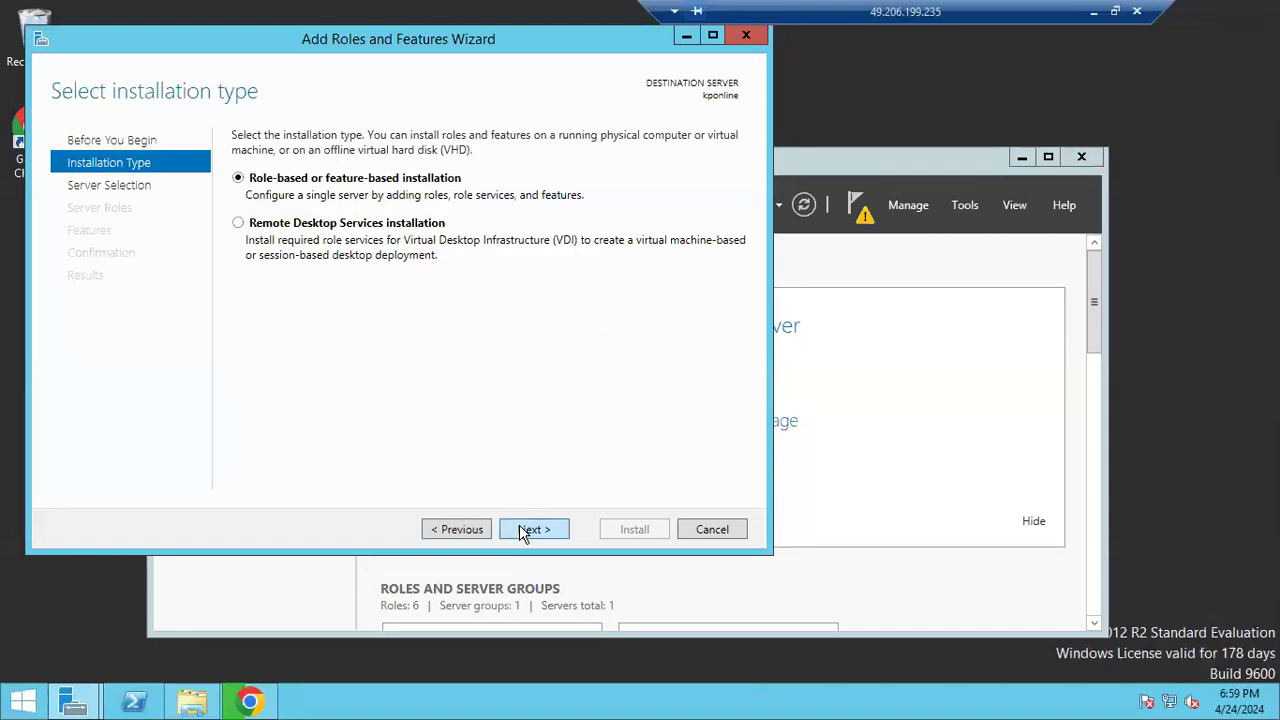
left_click(522, 531)
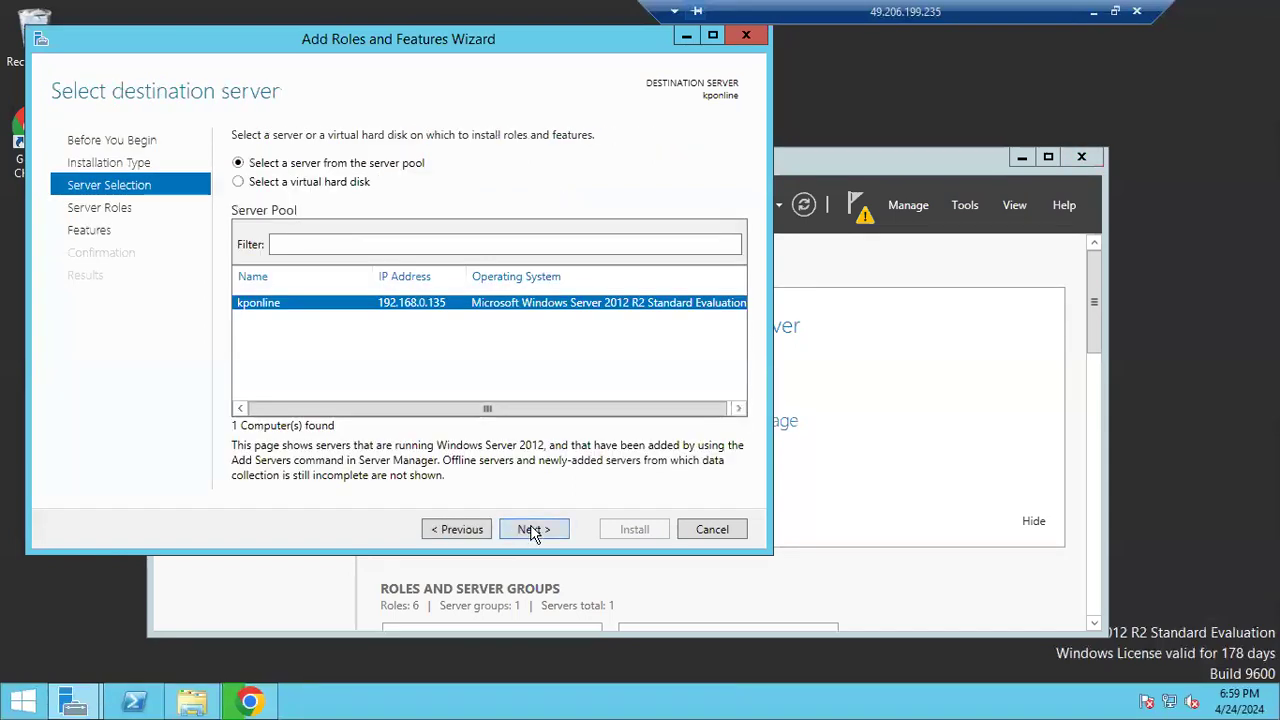
left_click(524, 530)
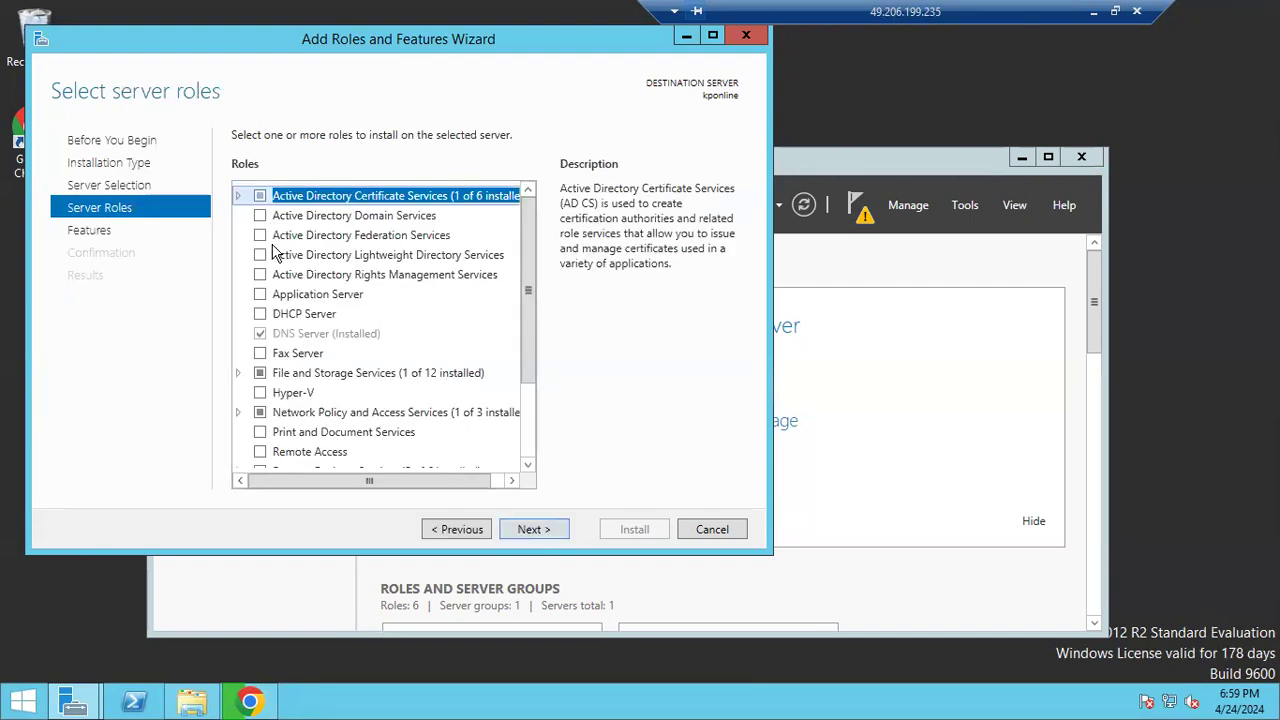
left_click(538, 530)
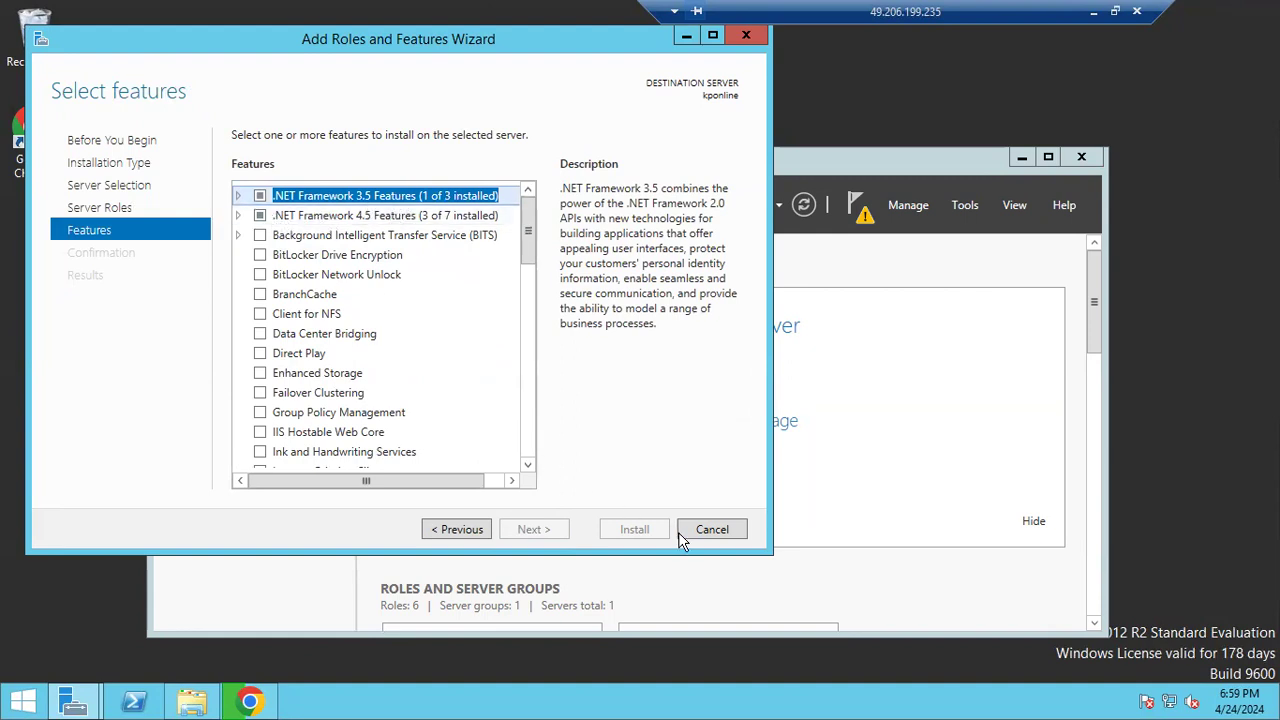
left_click(710, 530)
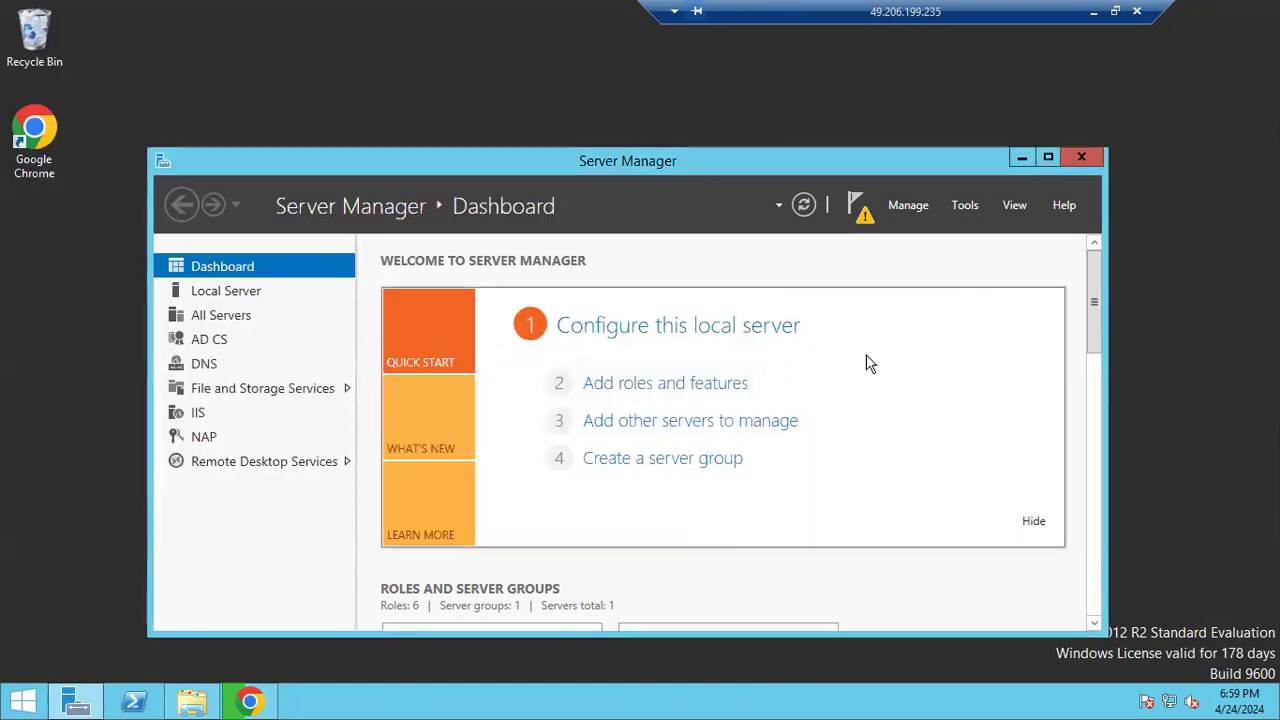
left_click(1079, 159)
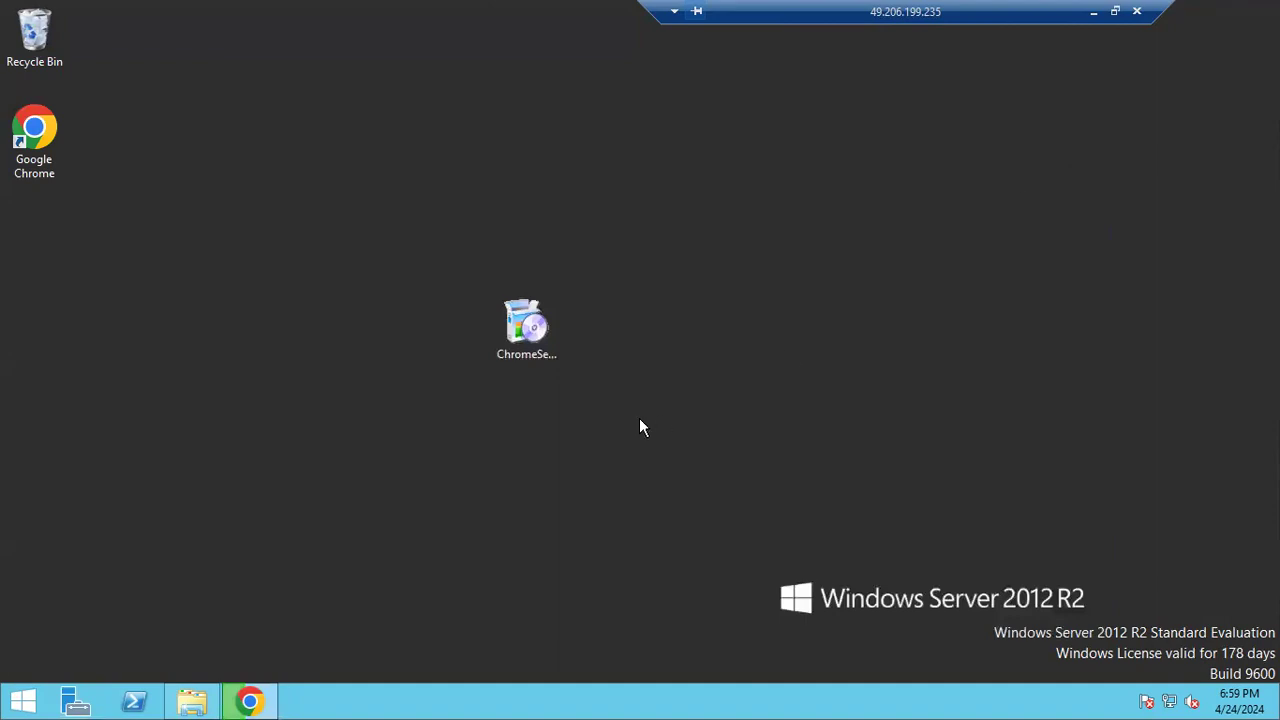
View This PC's system properties: Windows Server 2012 R2, 9.90 GB RAM, 64-bit
left_click(190, 703)
right_click(335, 298)
left_click(335, 300)
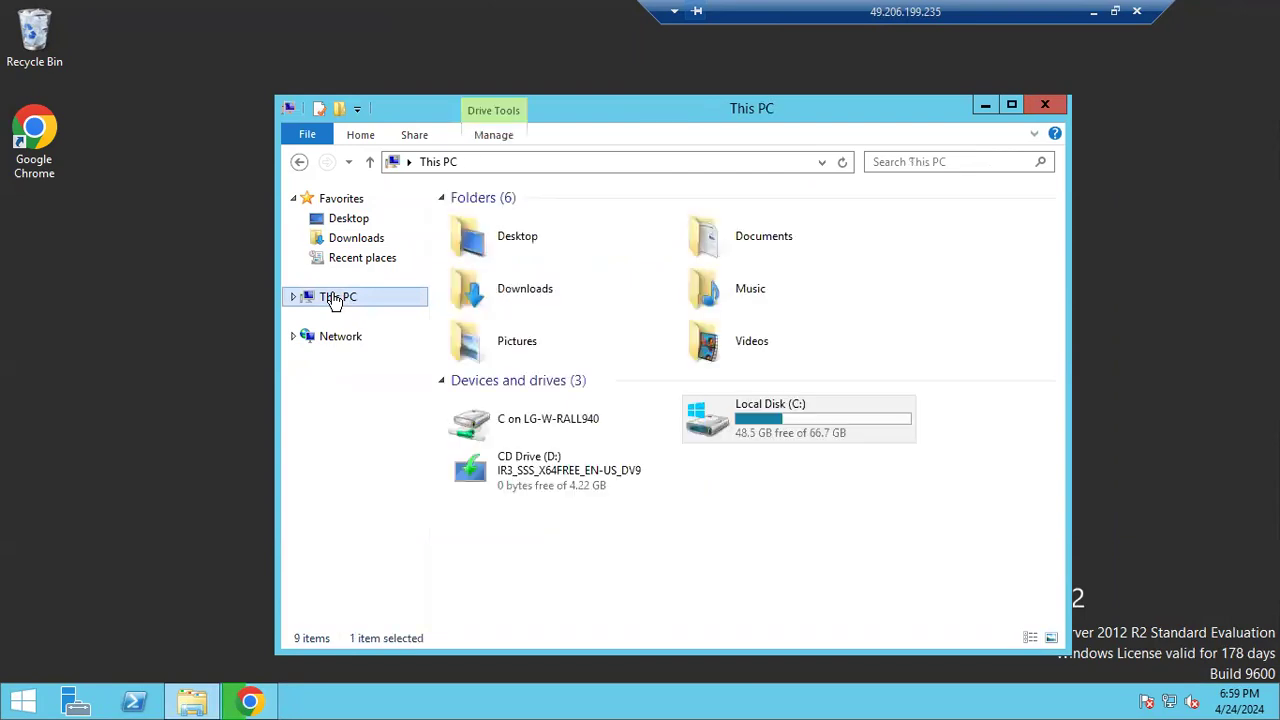
right_click(335, 300)
left_click(389, 511)
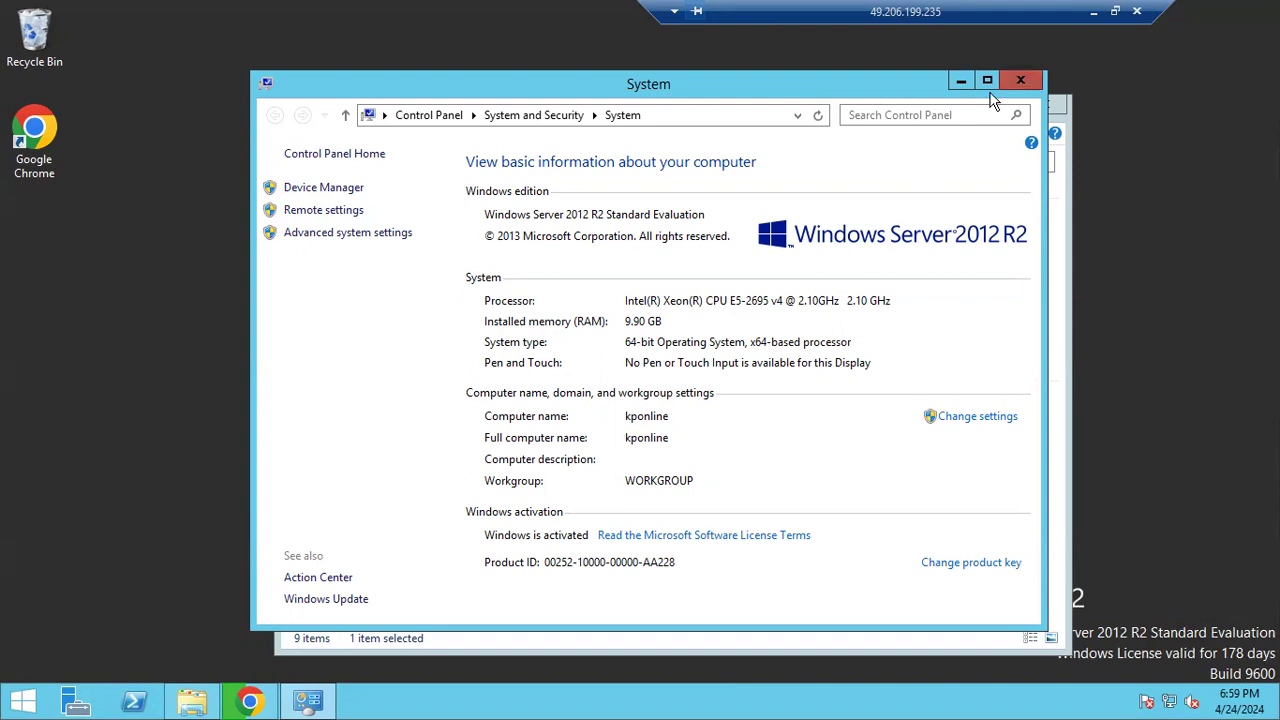
Close the System window and Explorer, then reopen File Explorer at This PC
left_click(1020, 82)
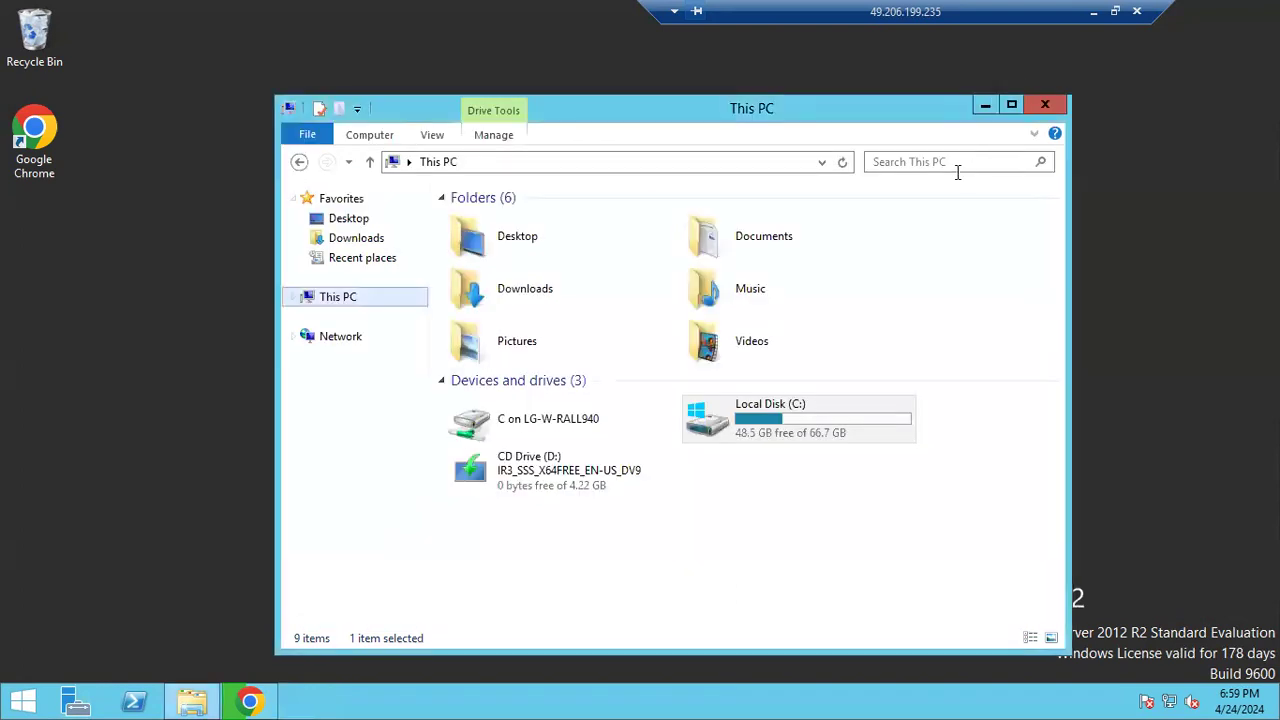
left_click(1047, 107)
left_click(190, 702)
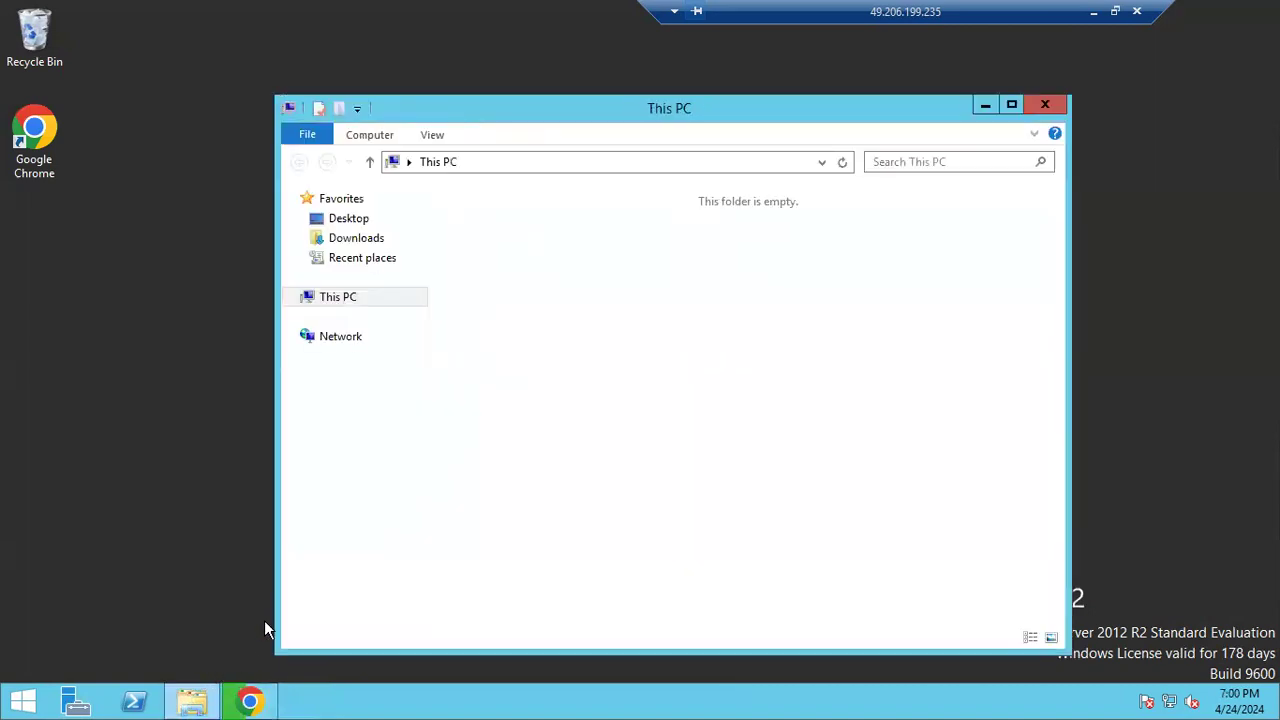
Maximize Explorer, browse to C:\SAPSOFTWARES\SWPM and run sapinst to open the SAPinst 753.0.7 splash
left_click(1012, 106)
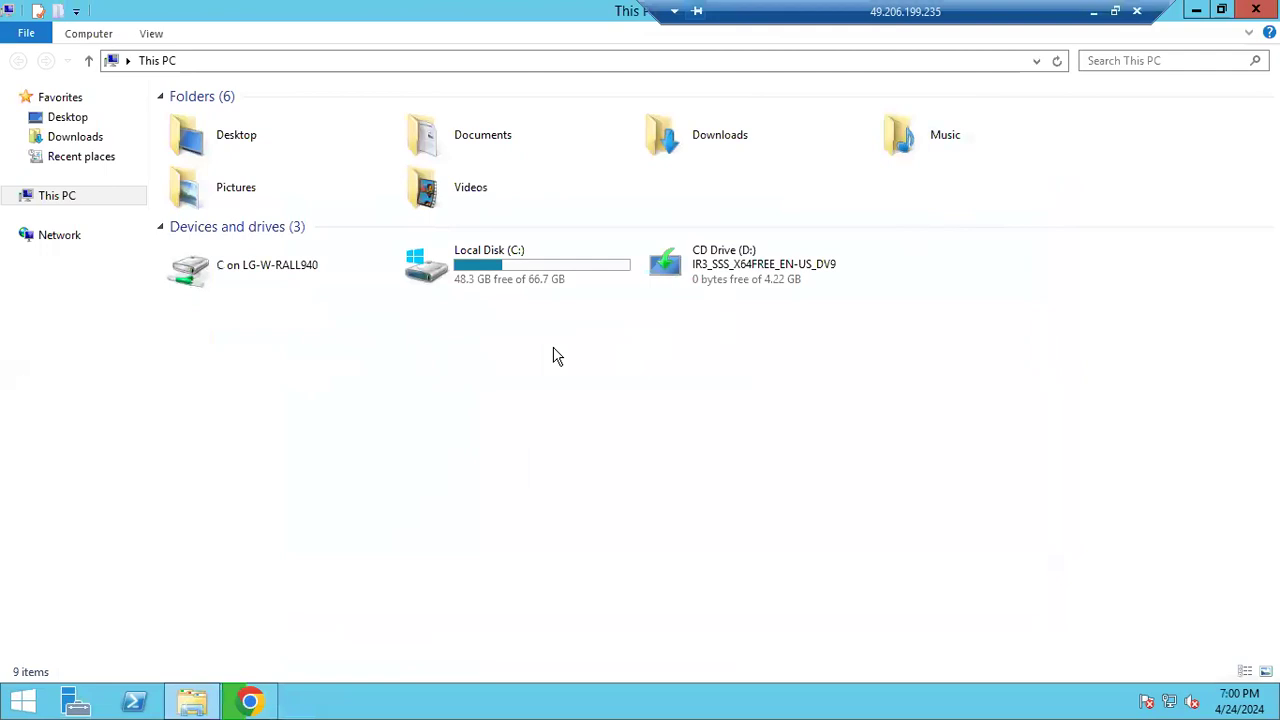
double_click(520, 255)
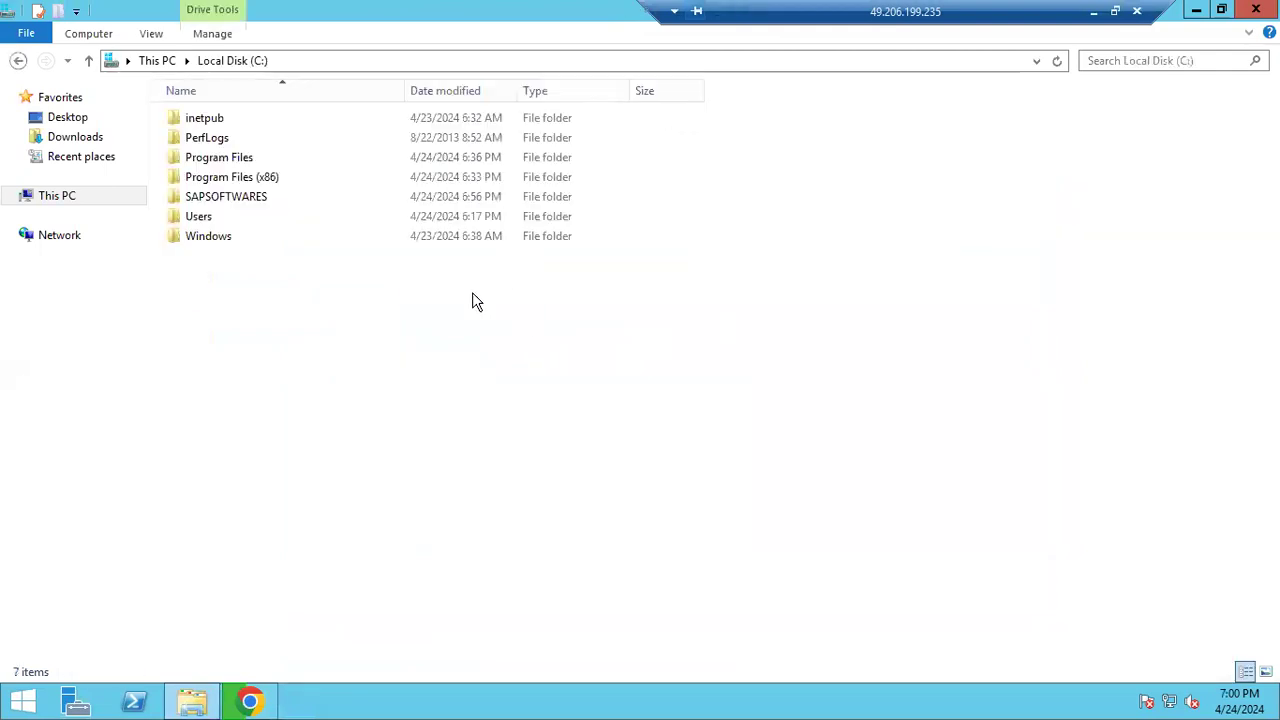
double_click(210, 200)
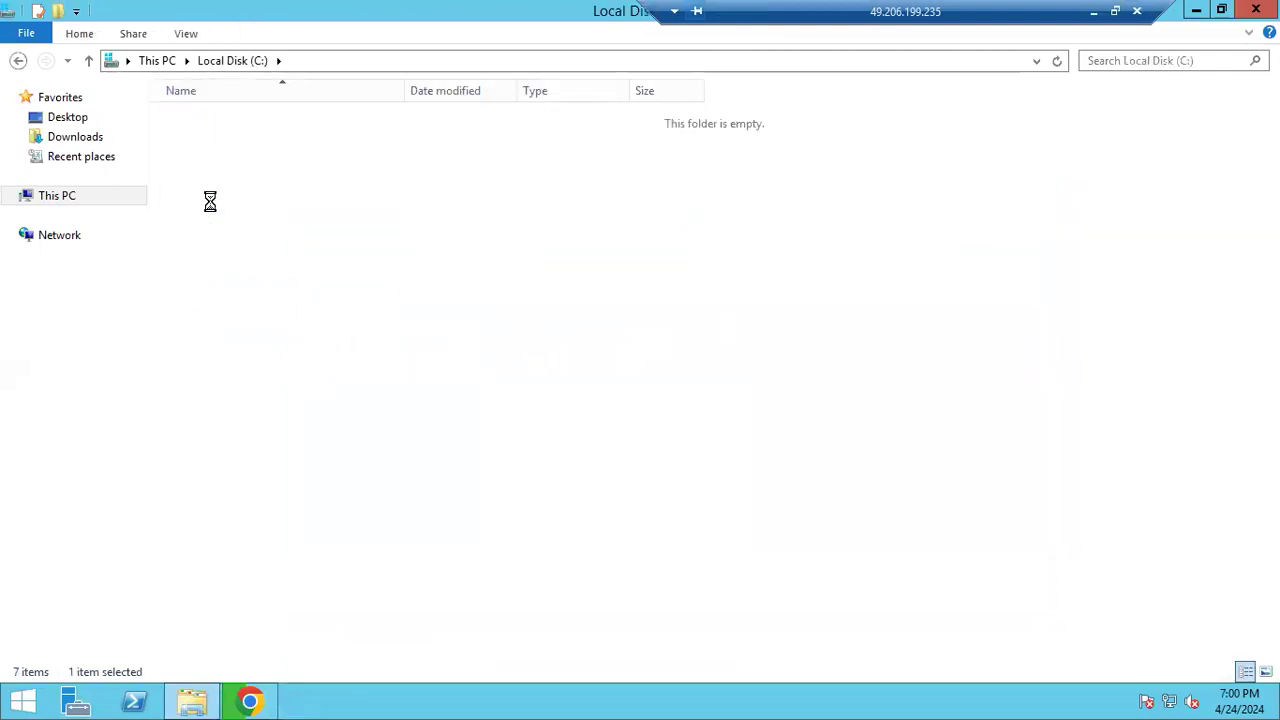
double_click(205, 160)
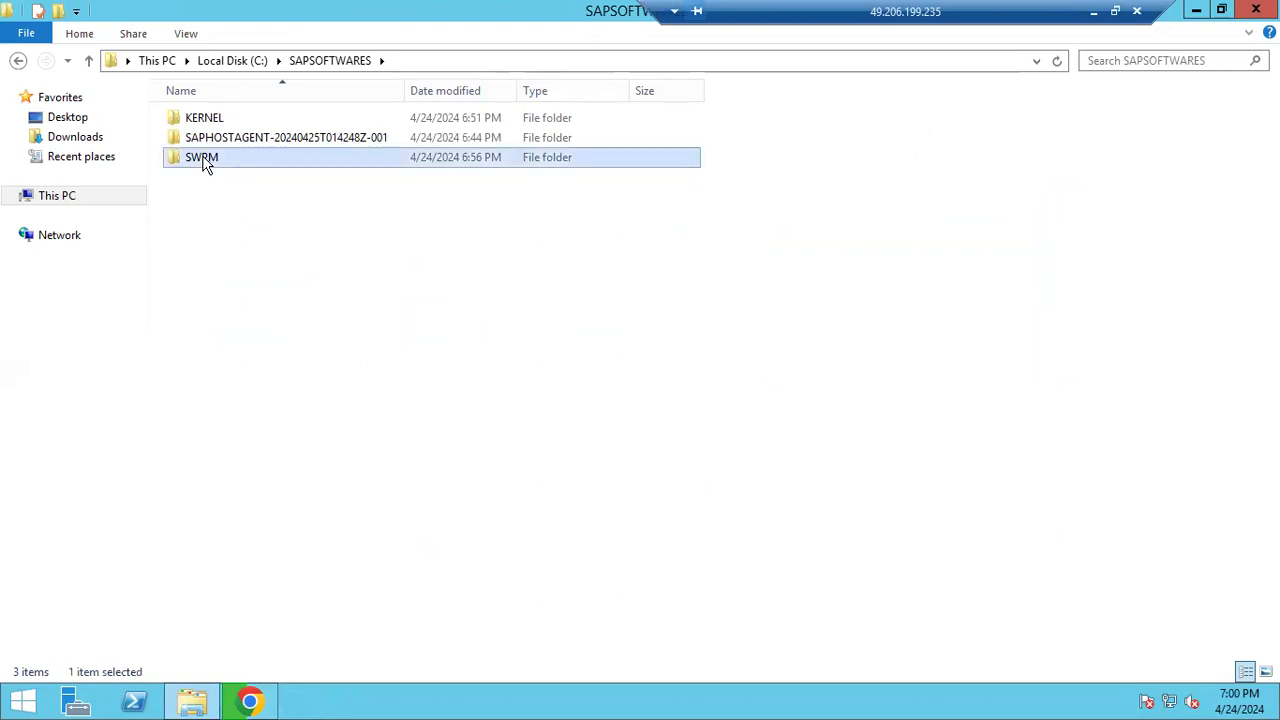
scroll(186, 491, "down", 2)
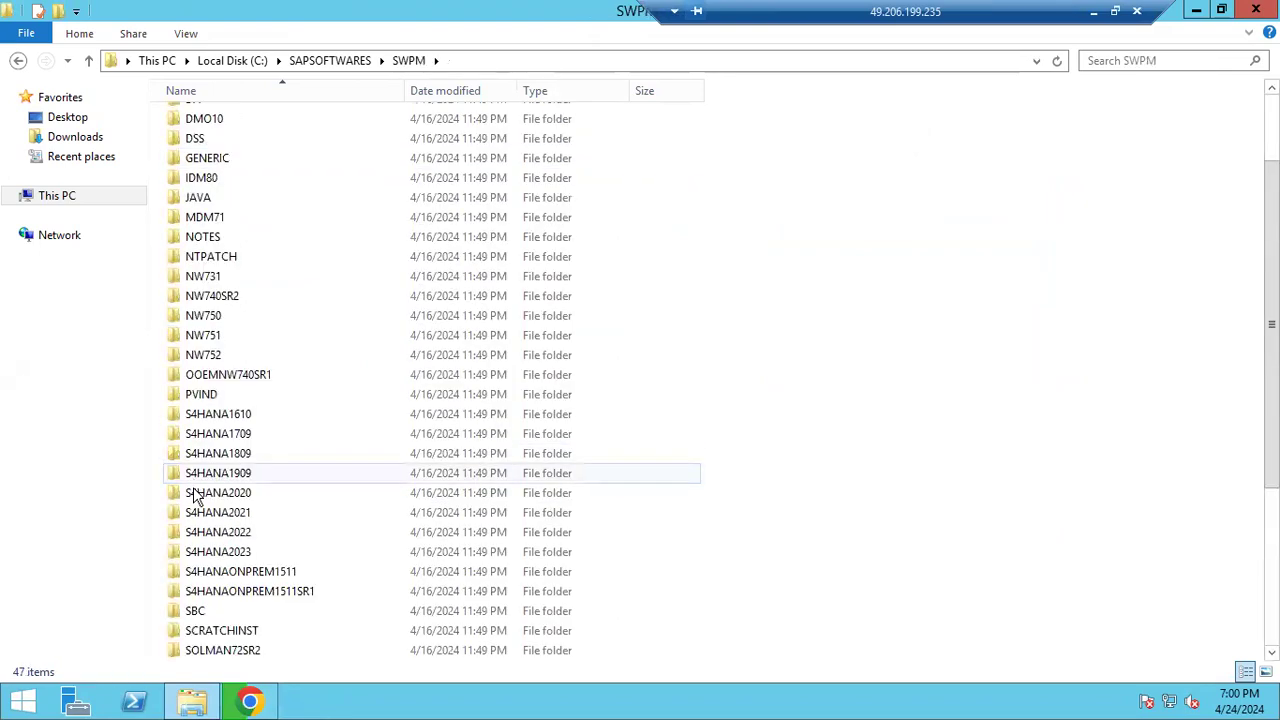
scroll(189, 606, "down", 4)
double_click(224, 613)
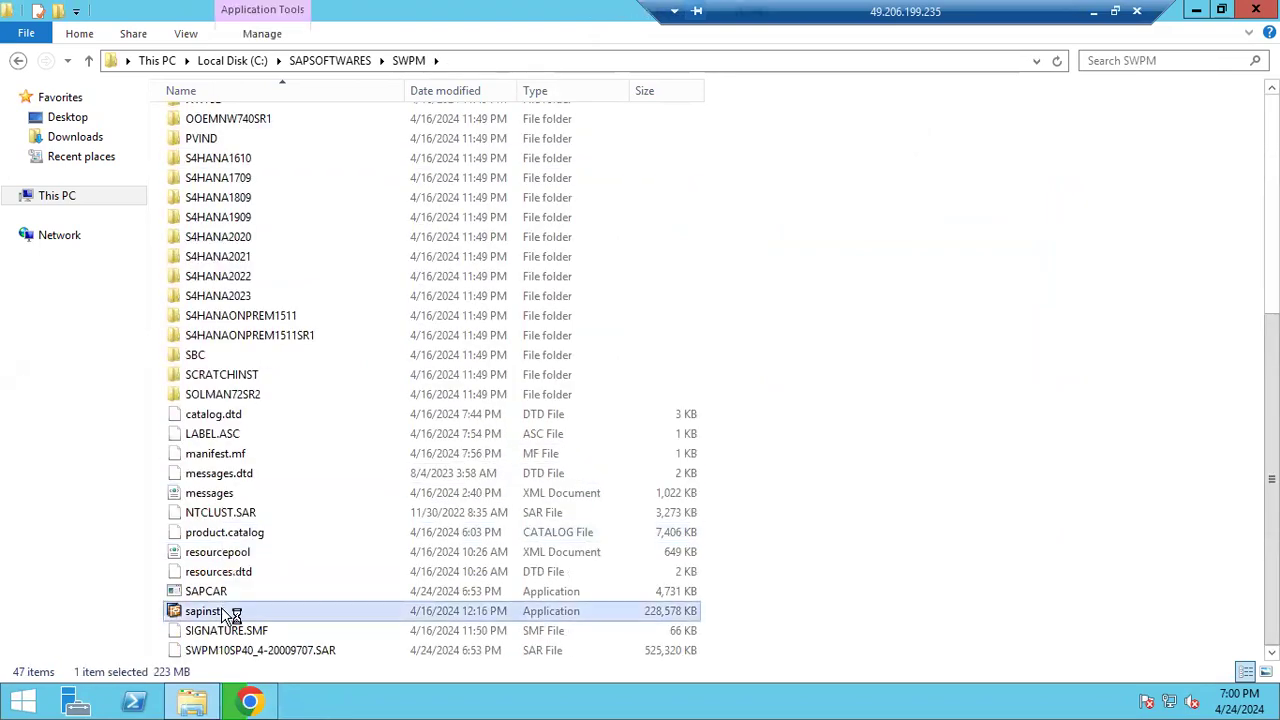
left_click(266, 706)
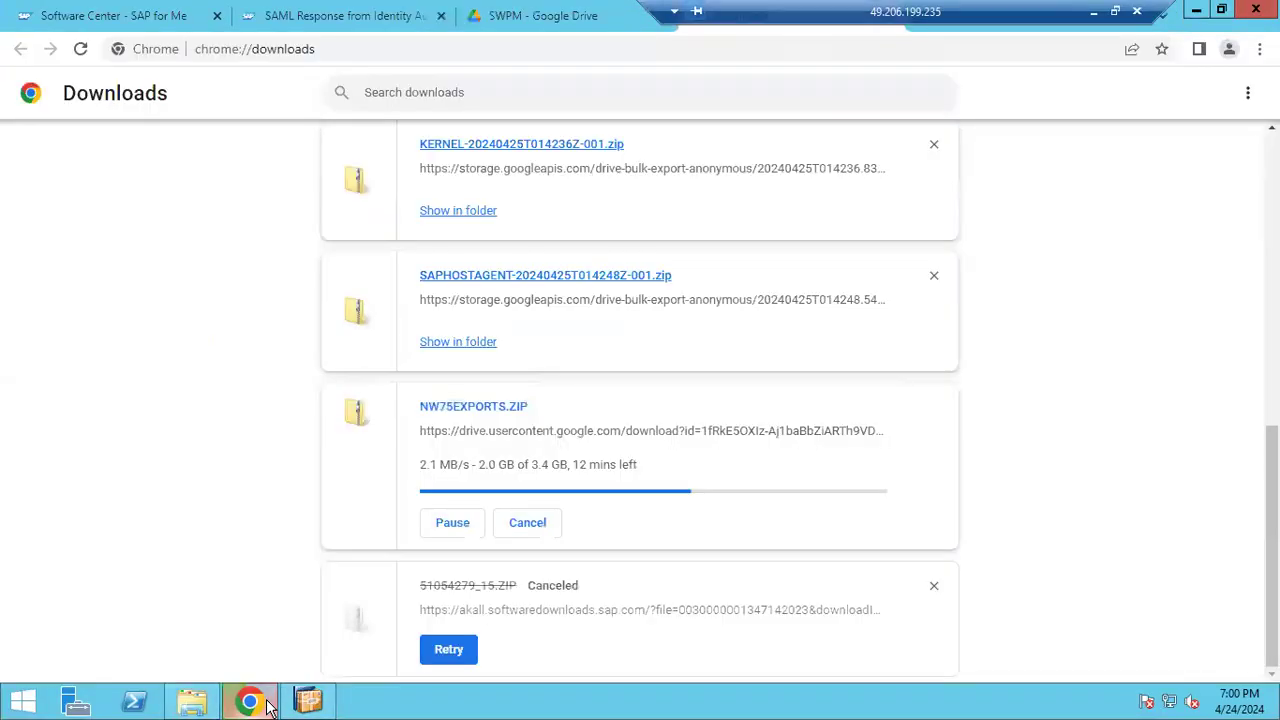
left_click(140, 15)
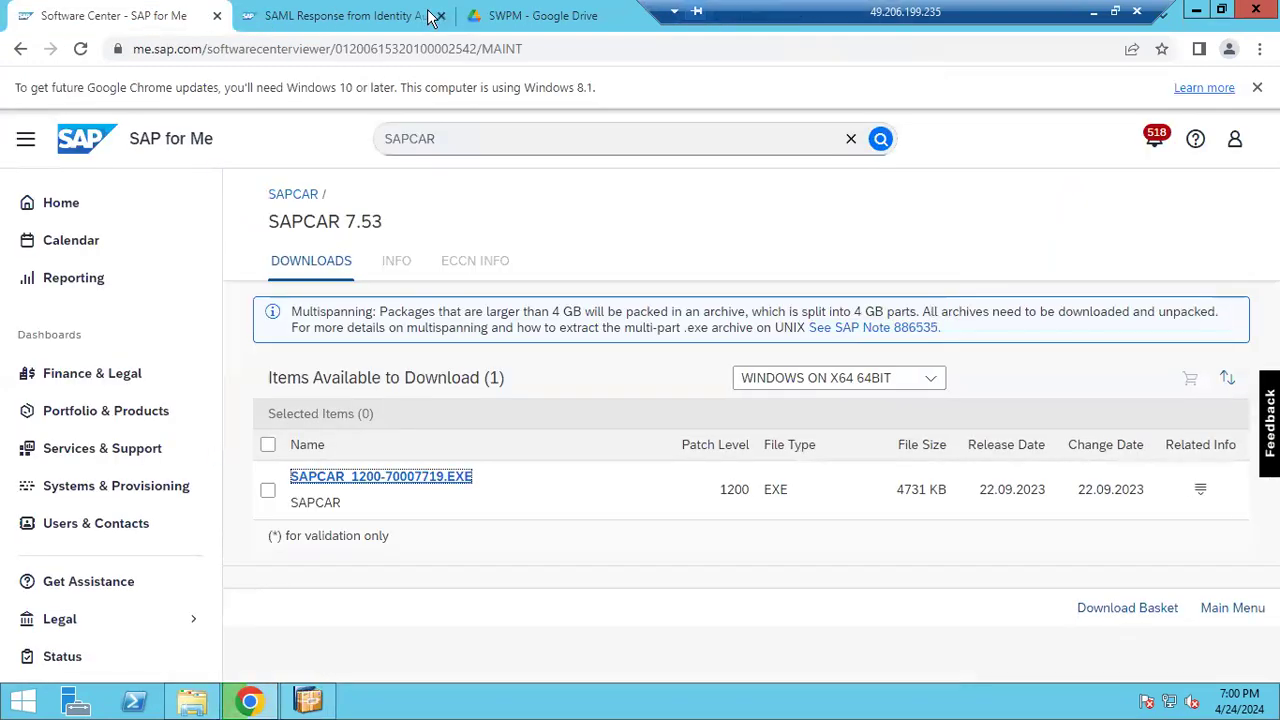
left_click(282, 16)
left_click(468, 16)
left_click_drag(748, 14, 480, 8)
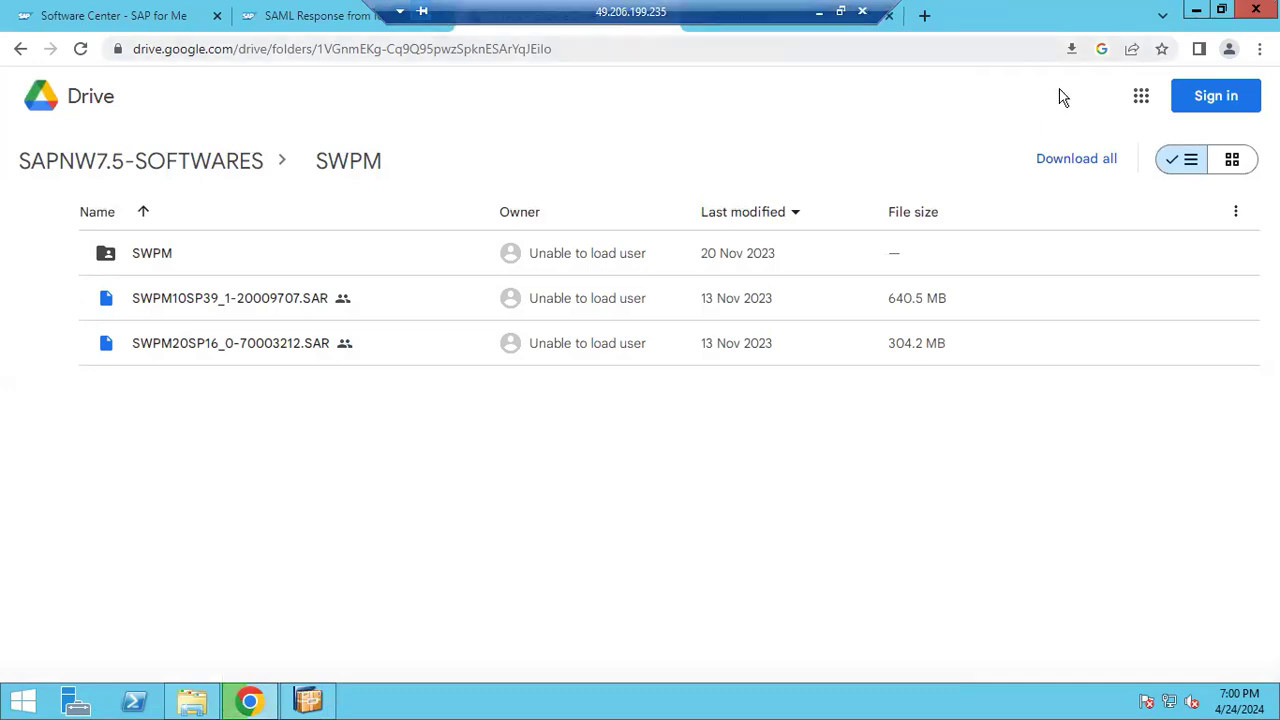
left_click(1196, 10)
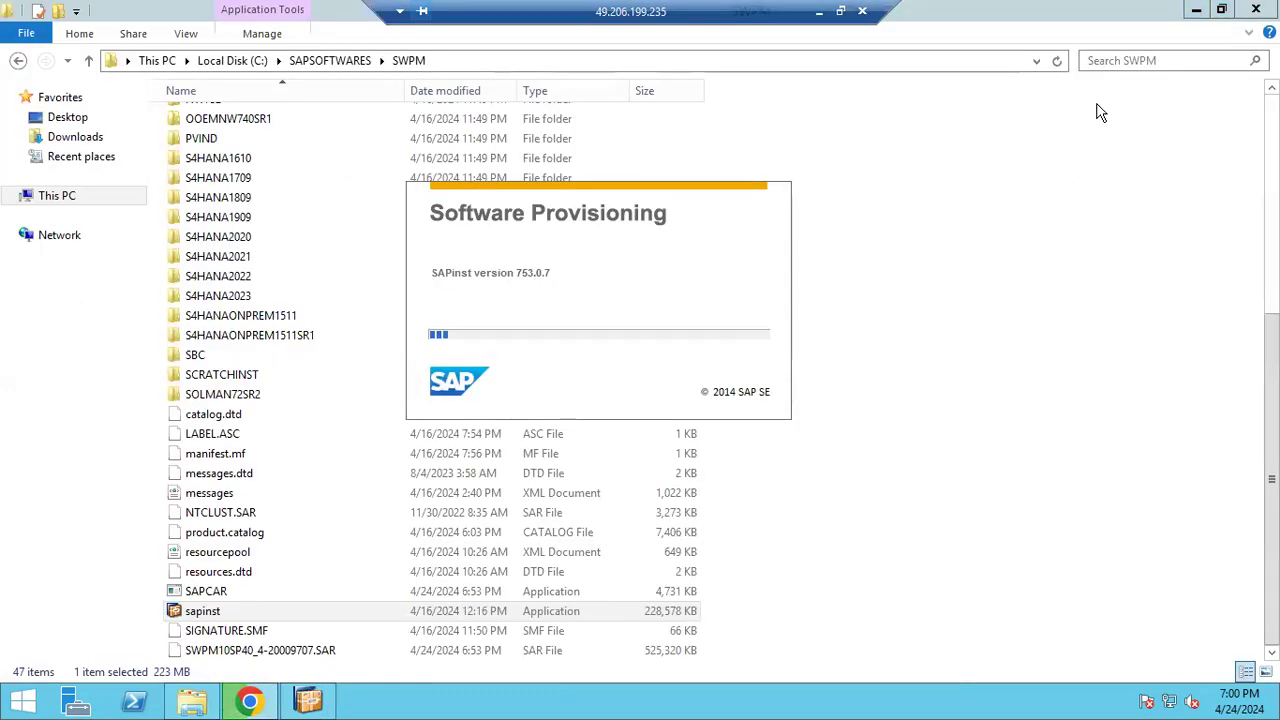
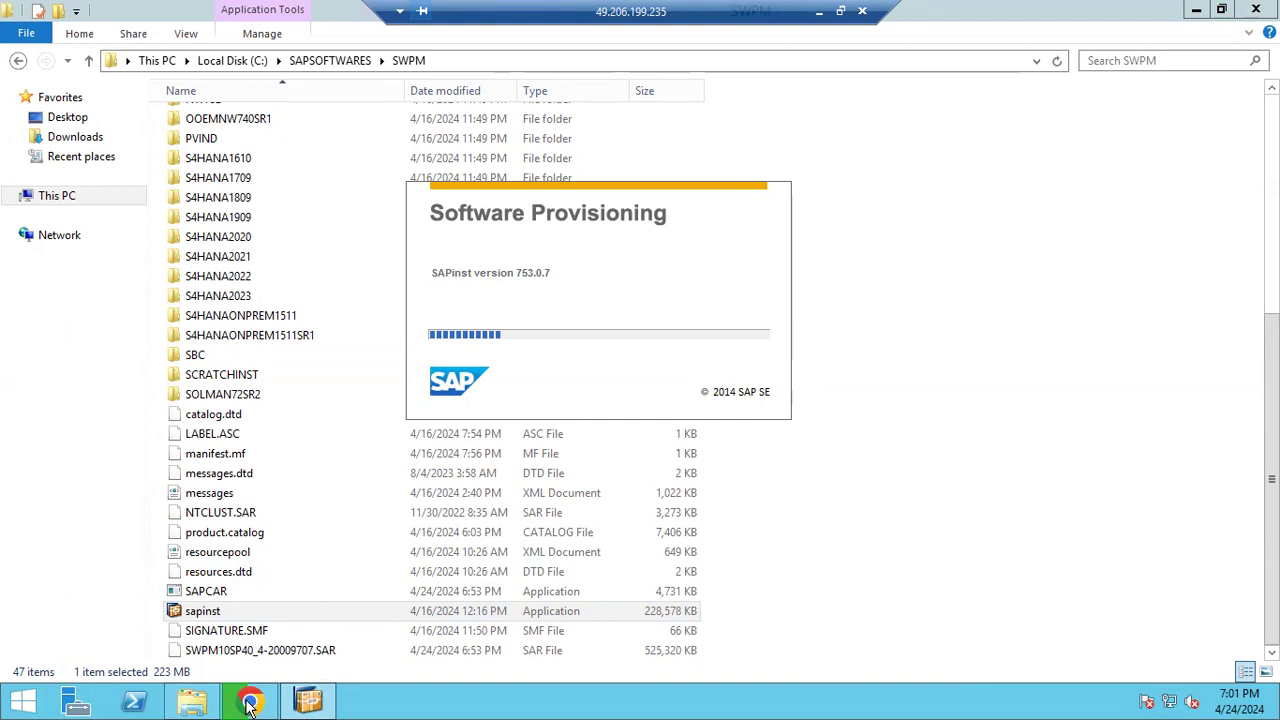
Show This PC and dismiss the java.exe missing-DLL System Error
mouse_move(305, 705)
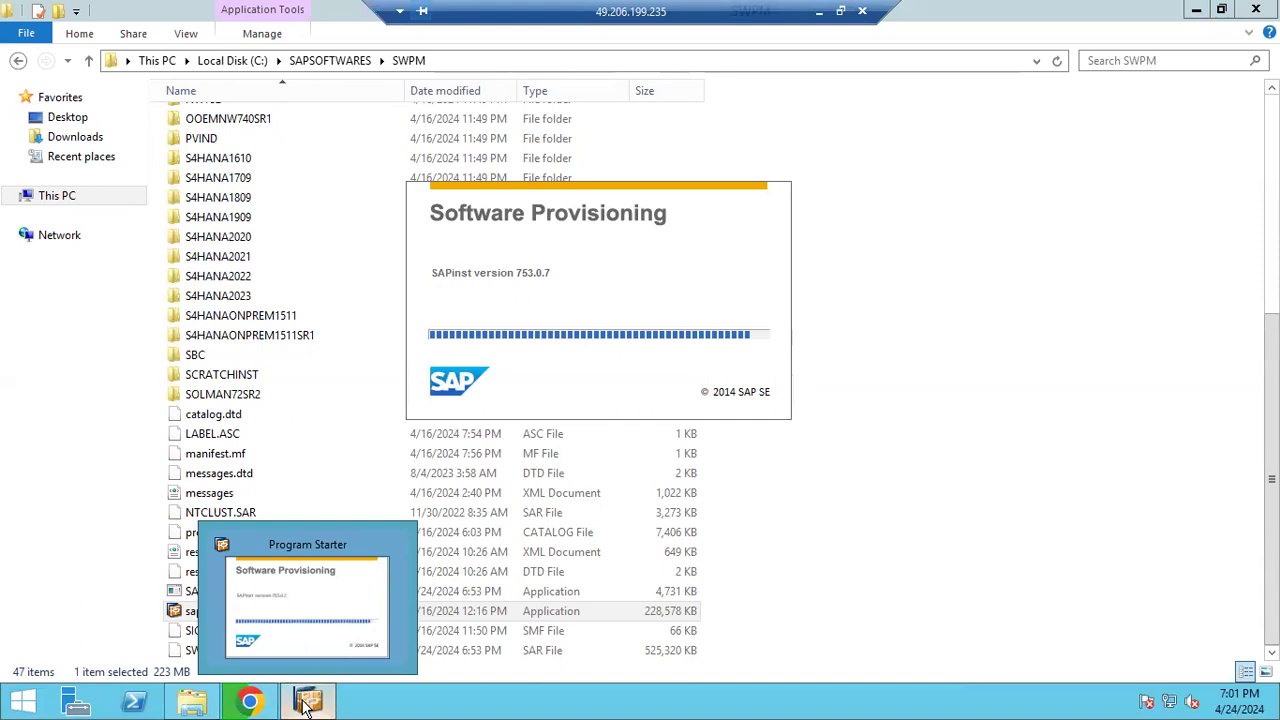
left_click(79, 203)
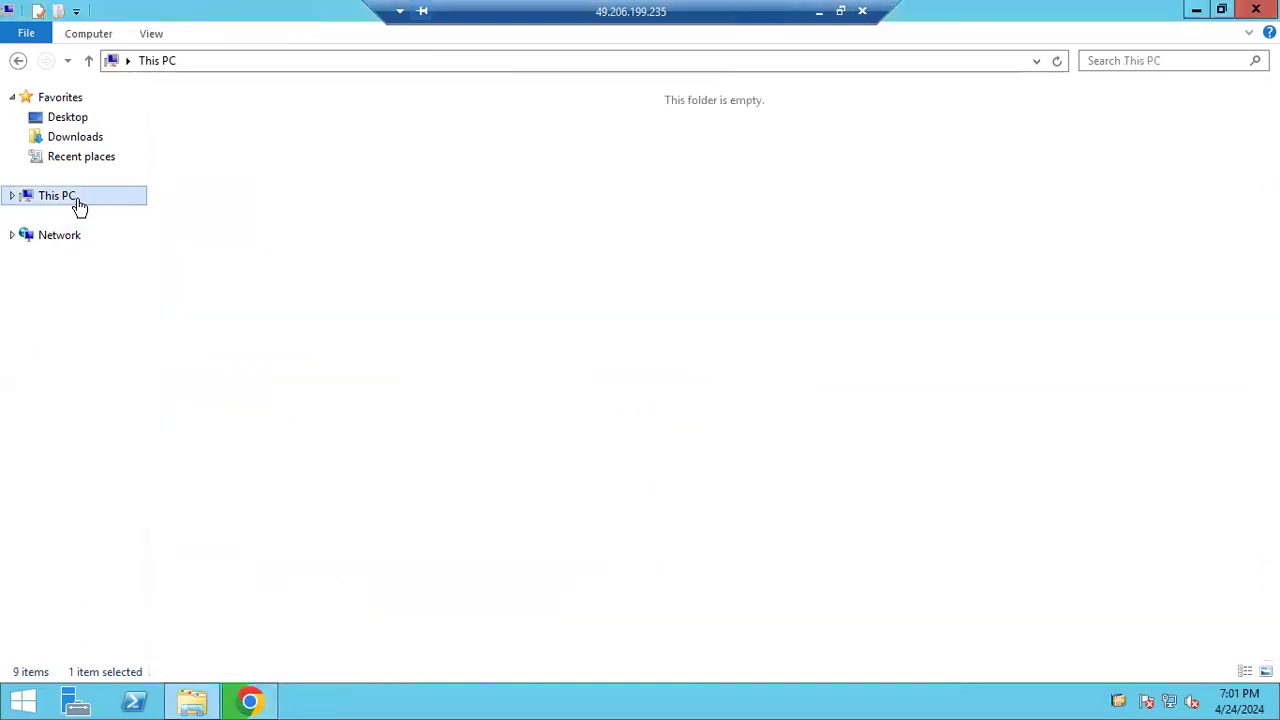
right_click(79, 207)
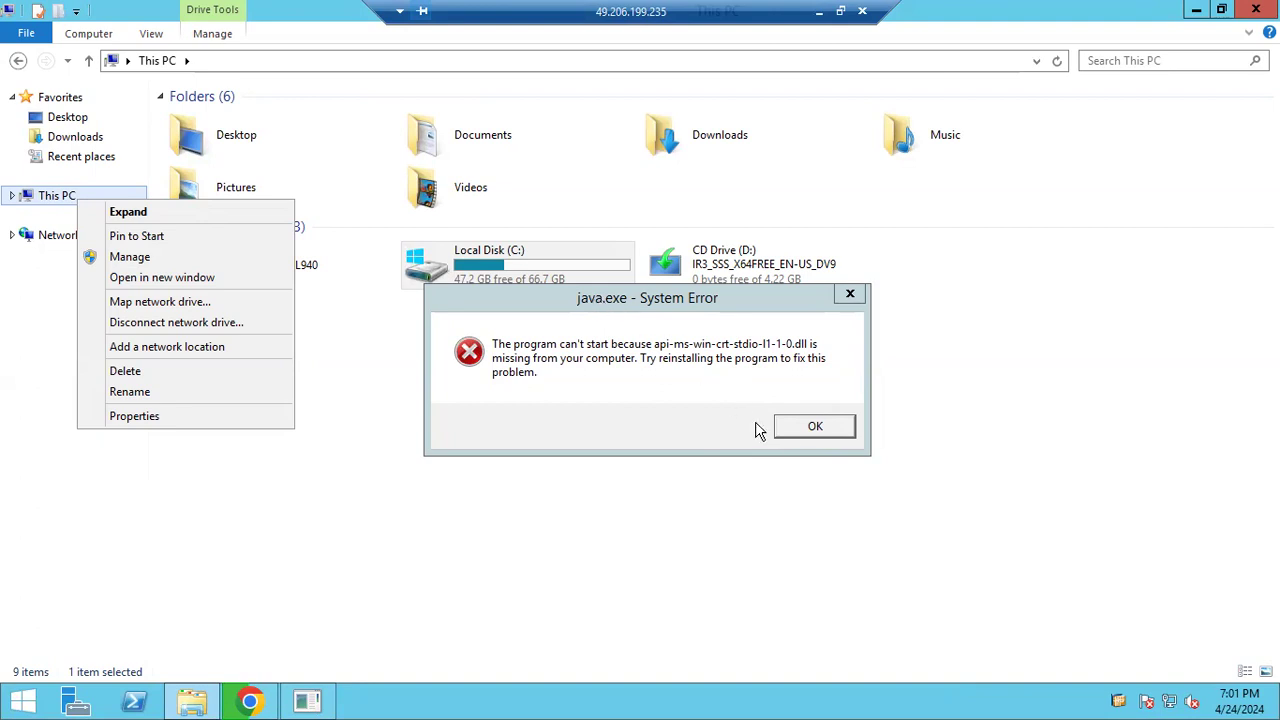
left_click(805, 431)
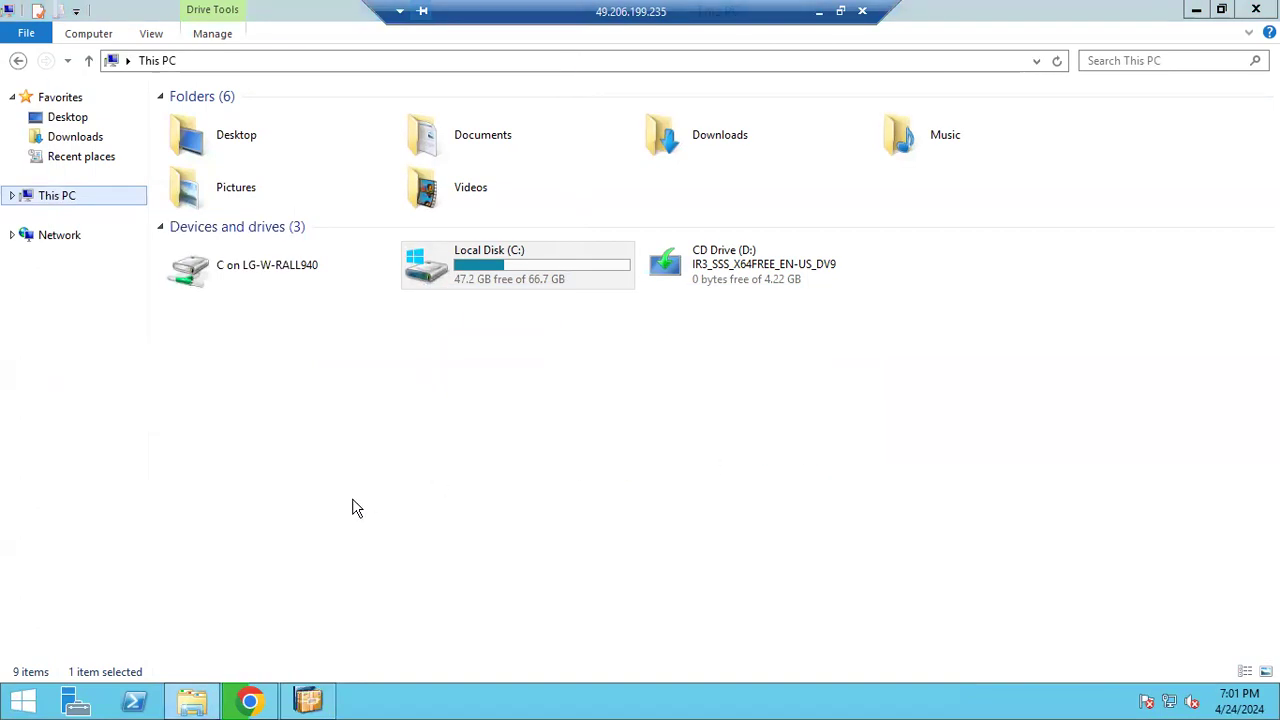
Review the failed Program Starter log showing exit status 1, then close it
left_click(308, 702)
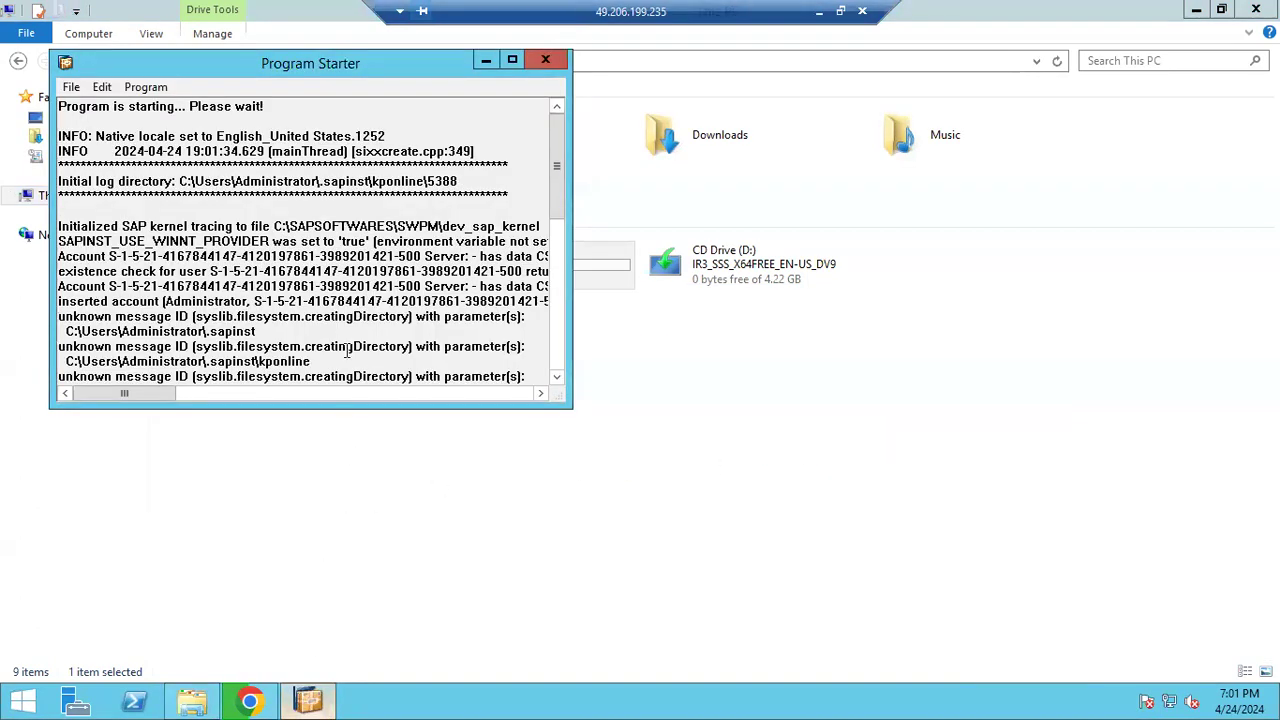
left_click_drag(393, 65, 444, 190)
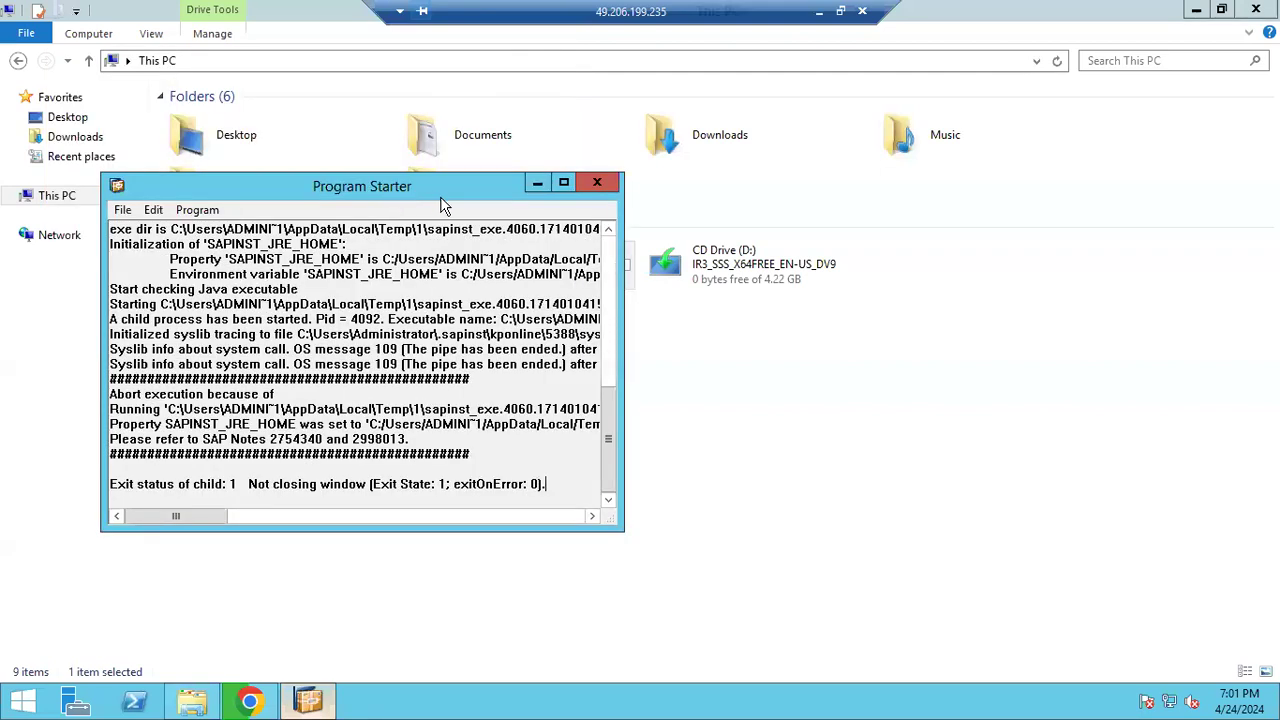
left_click(597, 182)
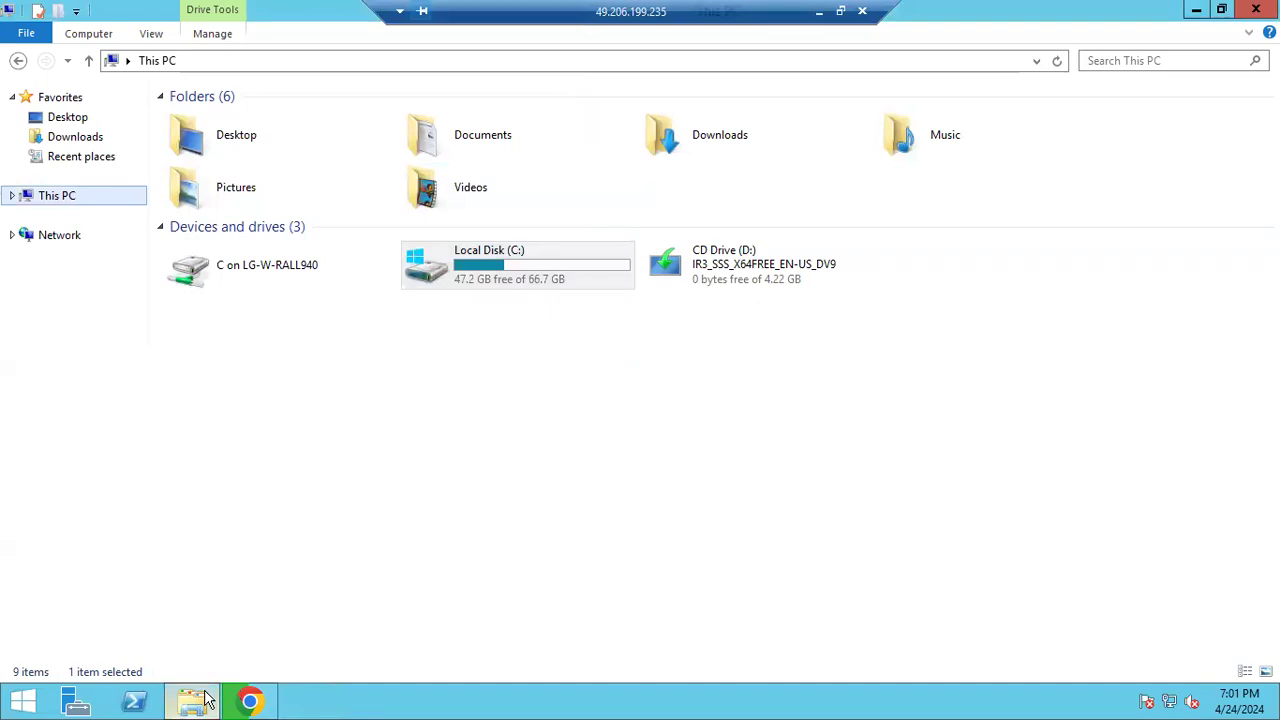
Google-search 'VCRUNTNIME' in Chrome and scroll to the vcruntime140.dll download results
left_click(250, 702)
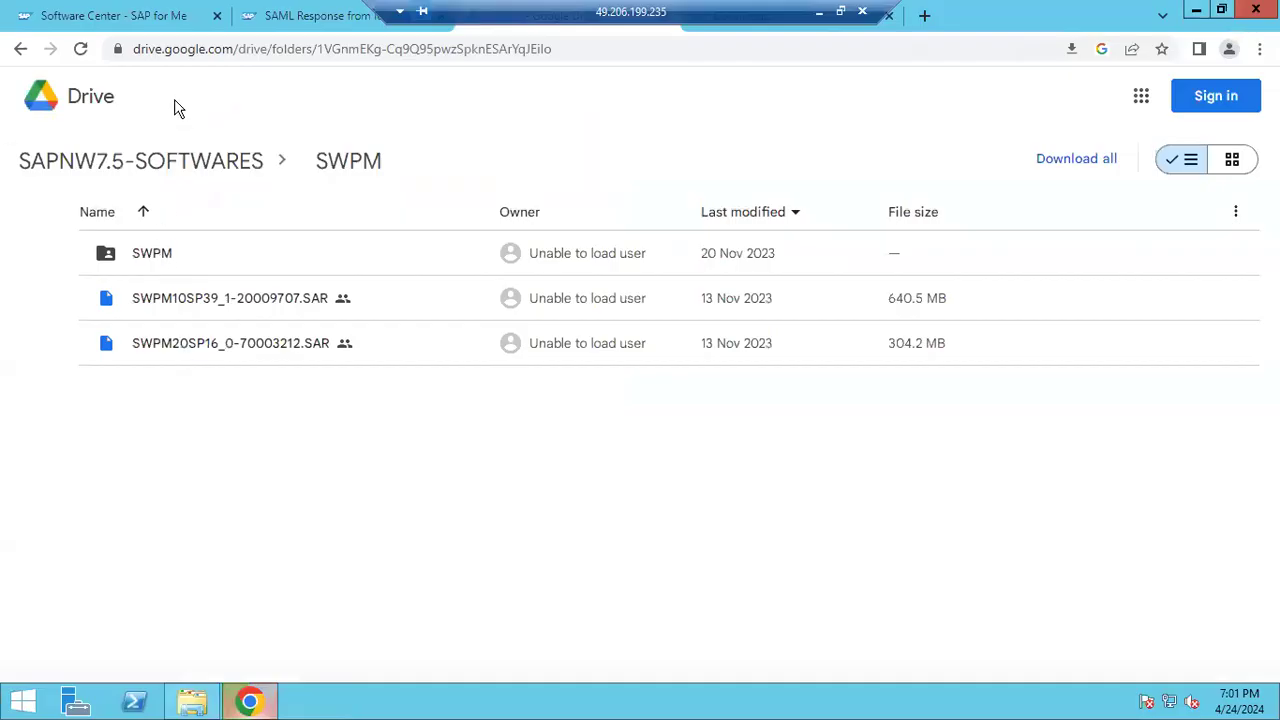
left_click_drag(795, 11, 542, 9)
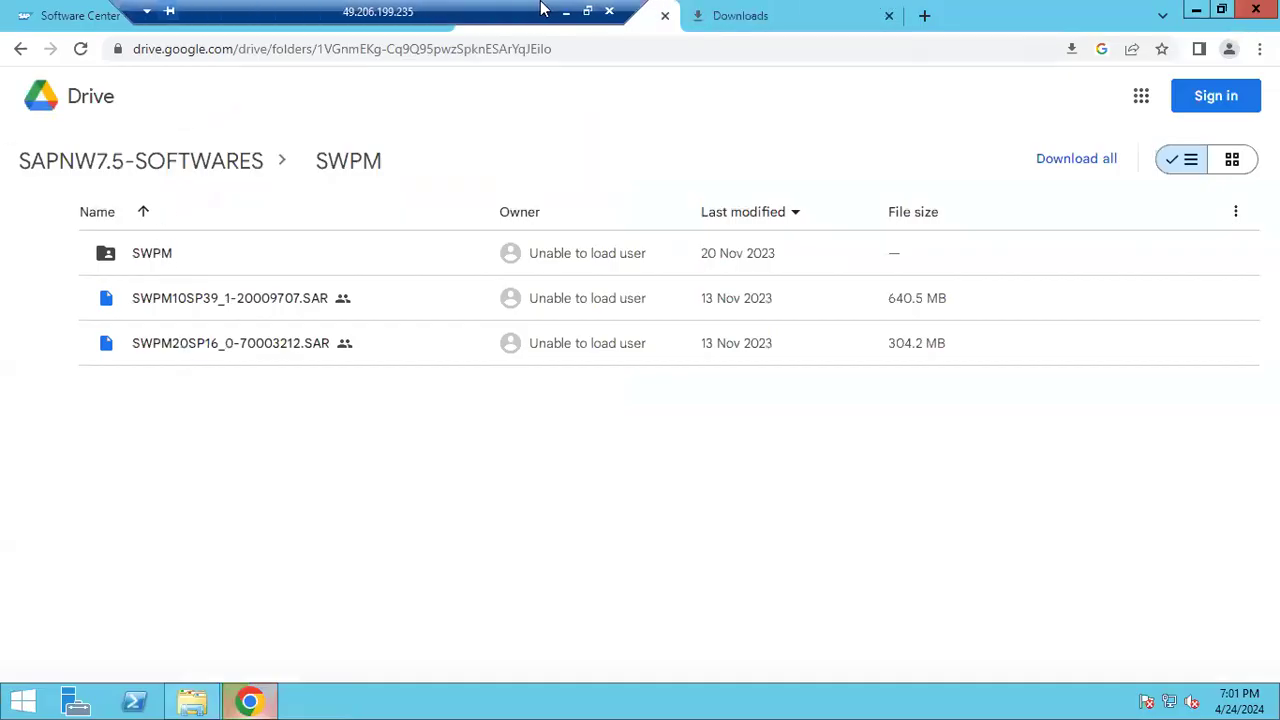
left_click(771, 17)
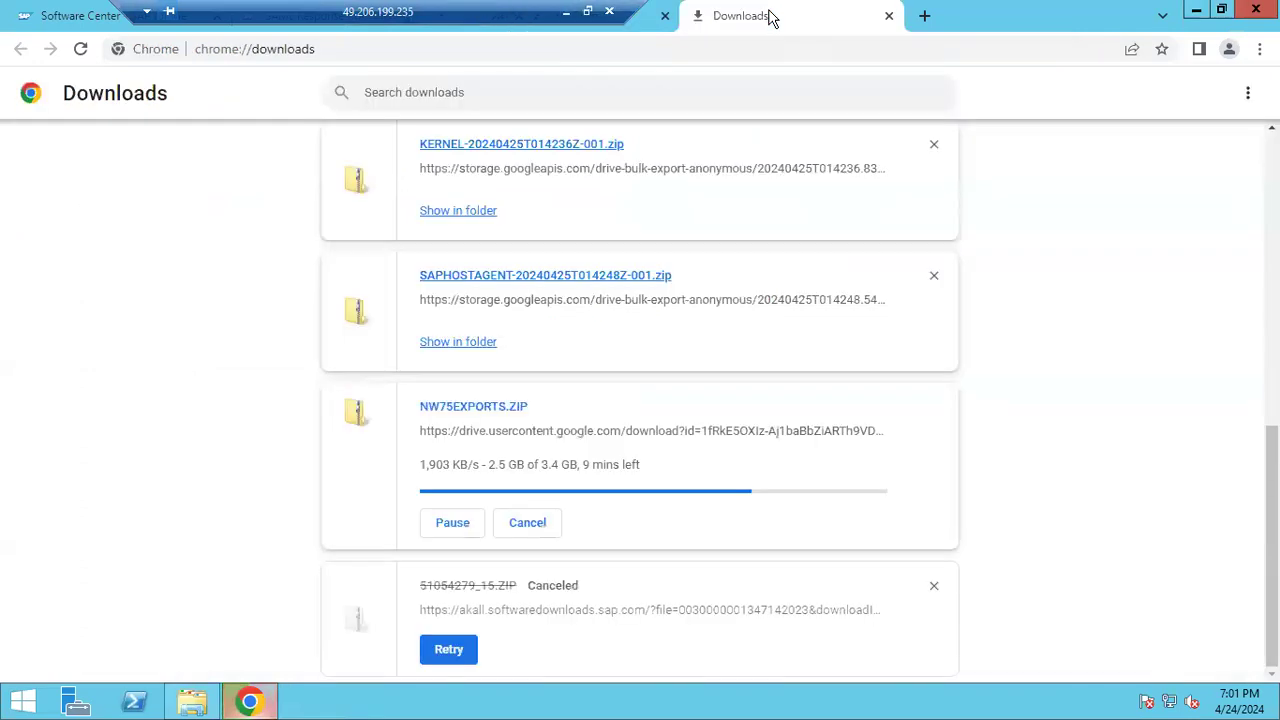
key("ctrl+l")
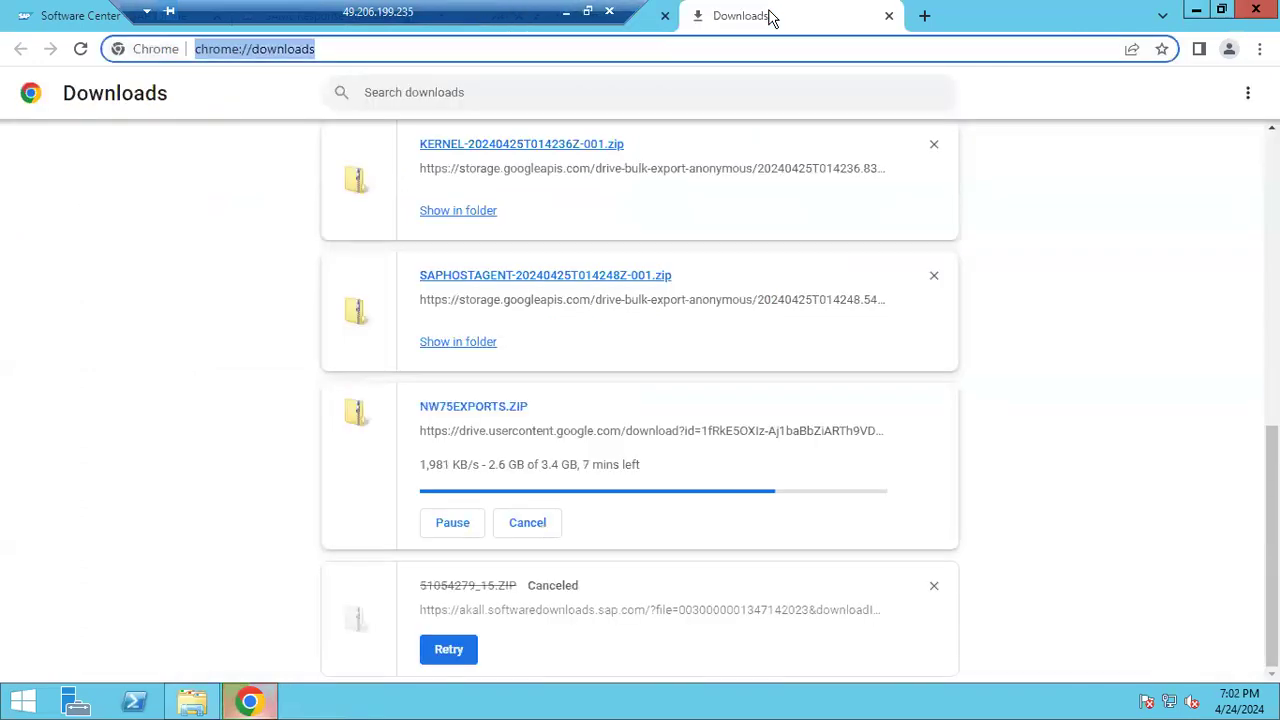
type("VCRUNTNIME")
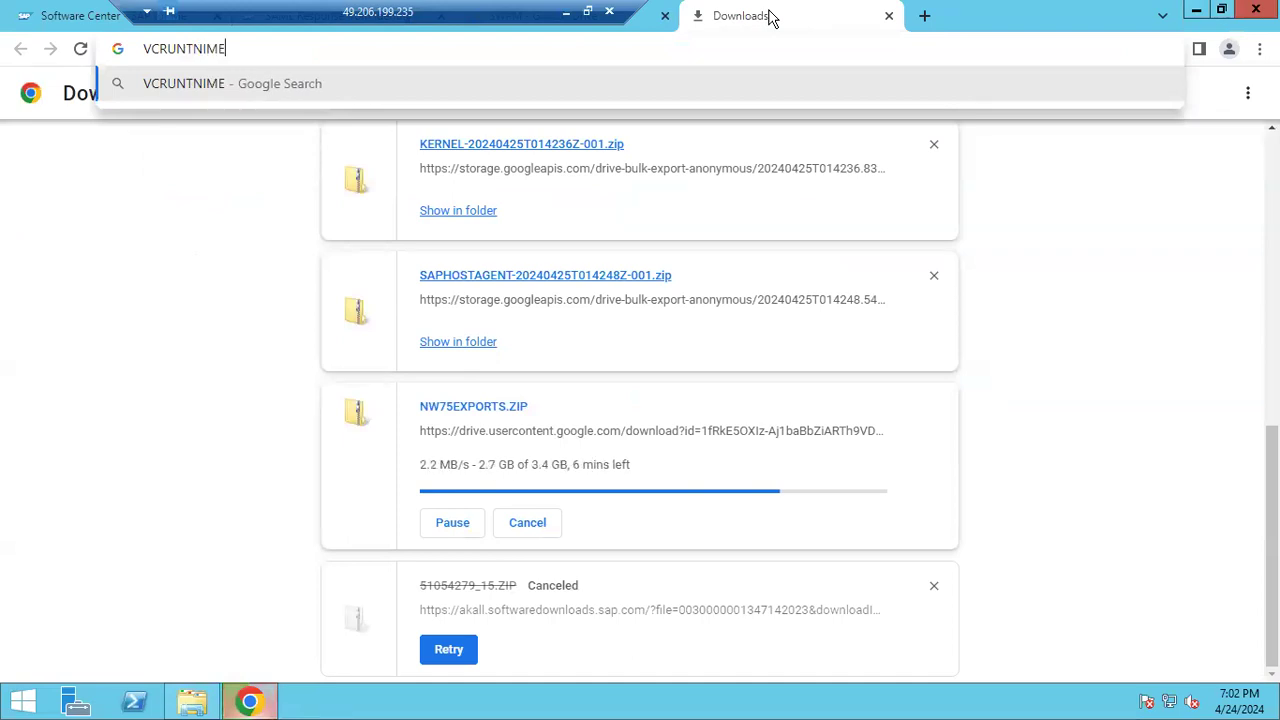
key("Return")
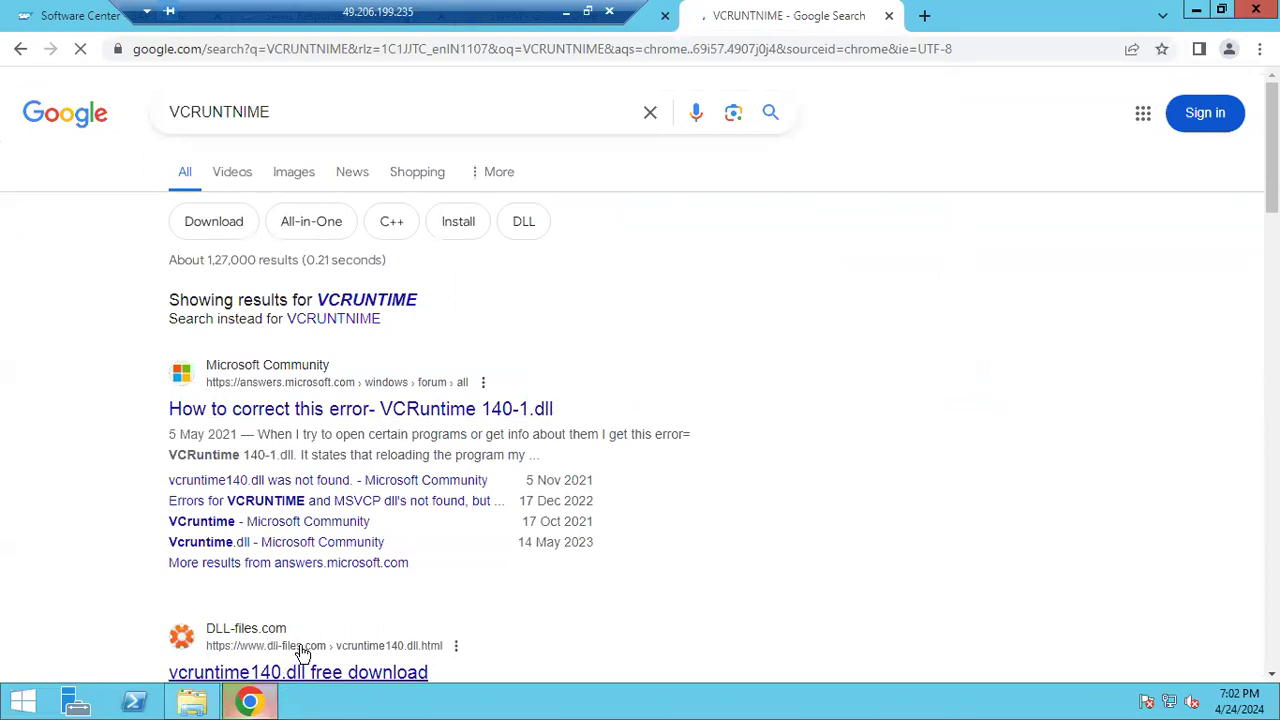
scroll(303, 652, "down", 1)
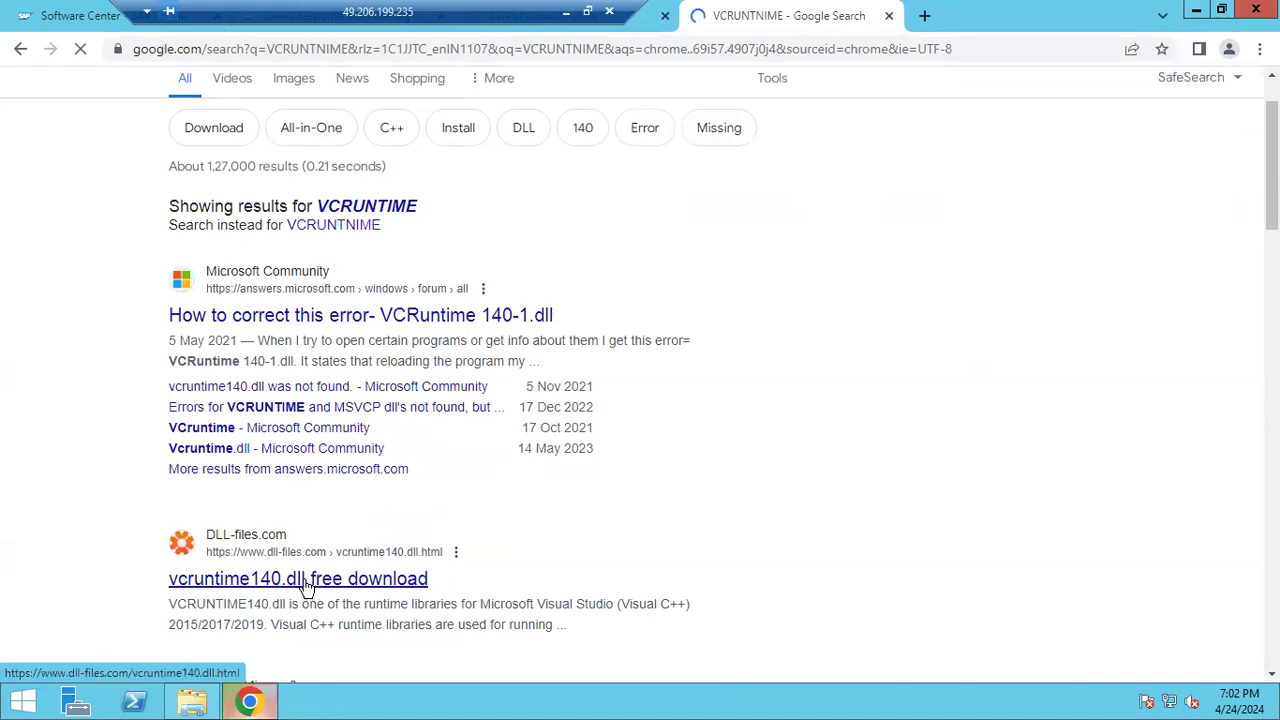
Open the DLL-files.com vcruntime140.dll page and scroll down to the redistributable links
left_click(301, 575)
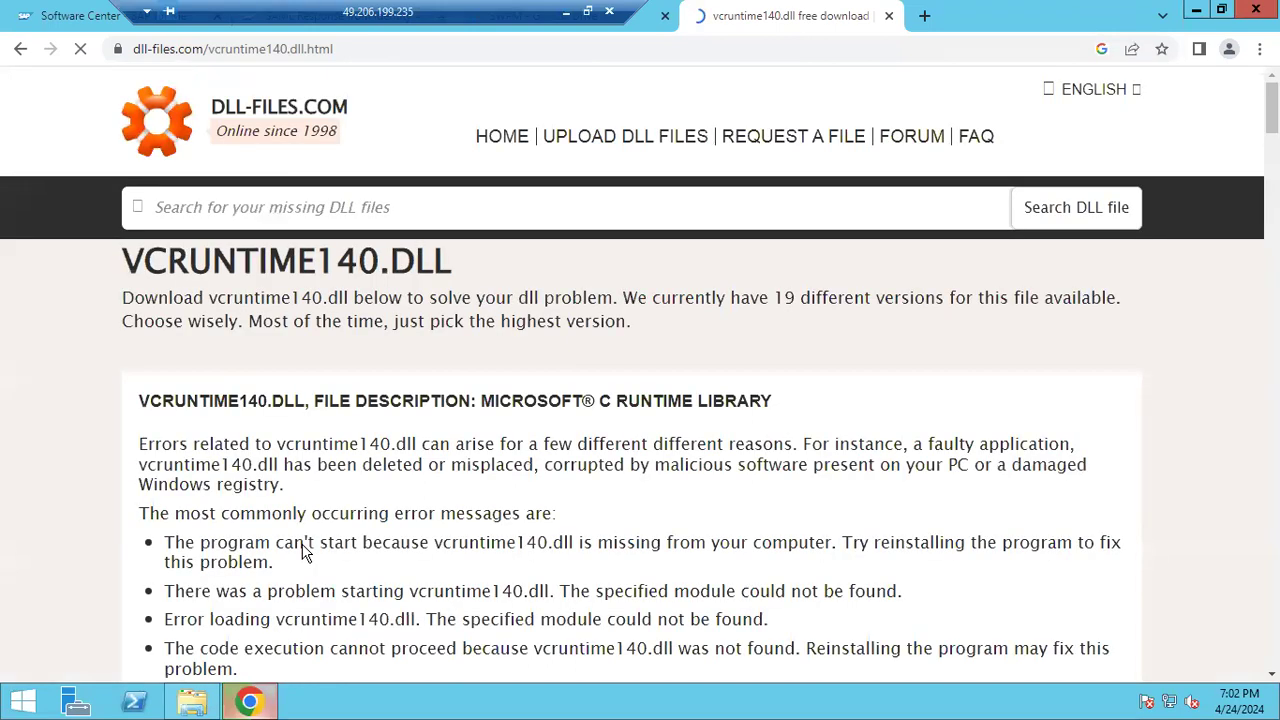
scroll(305, 553, "down", 8)
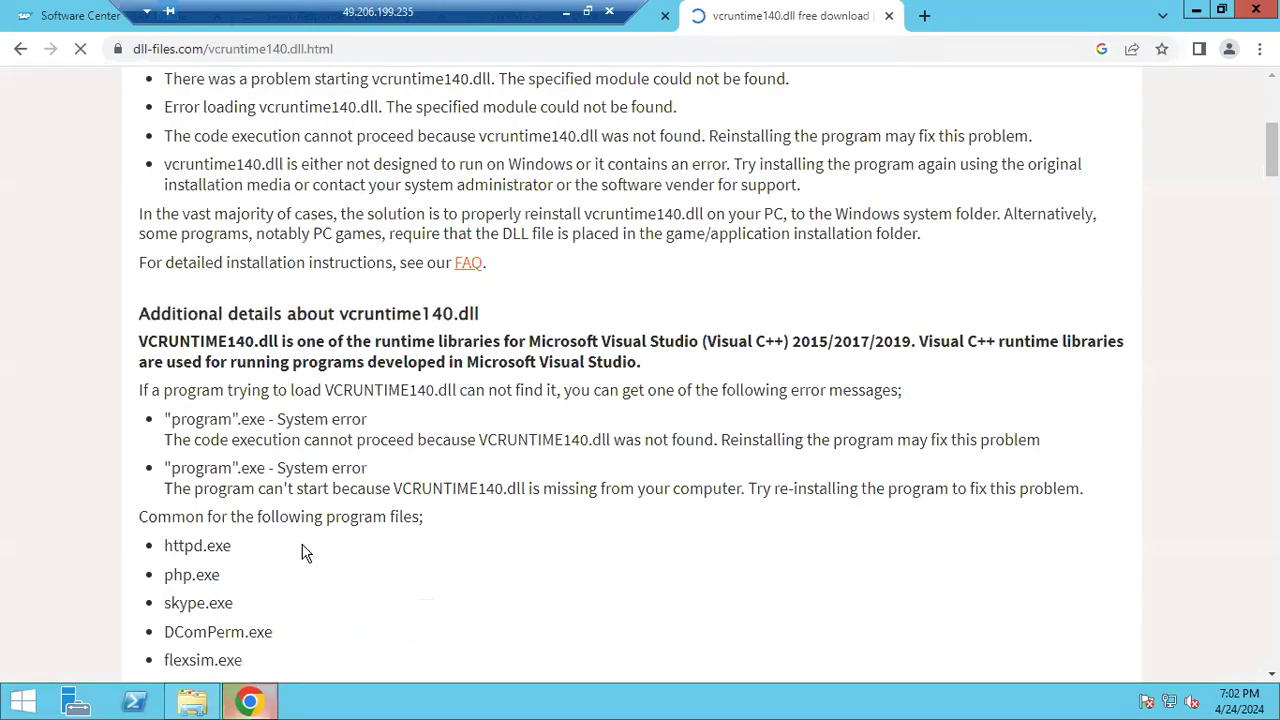
scroll(305, 553, "down", 10)
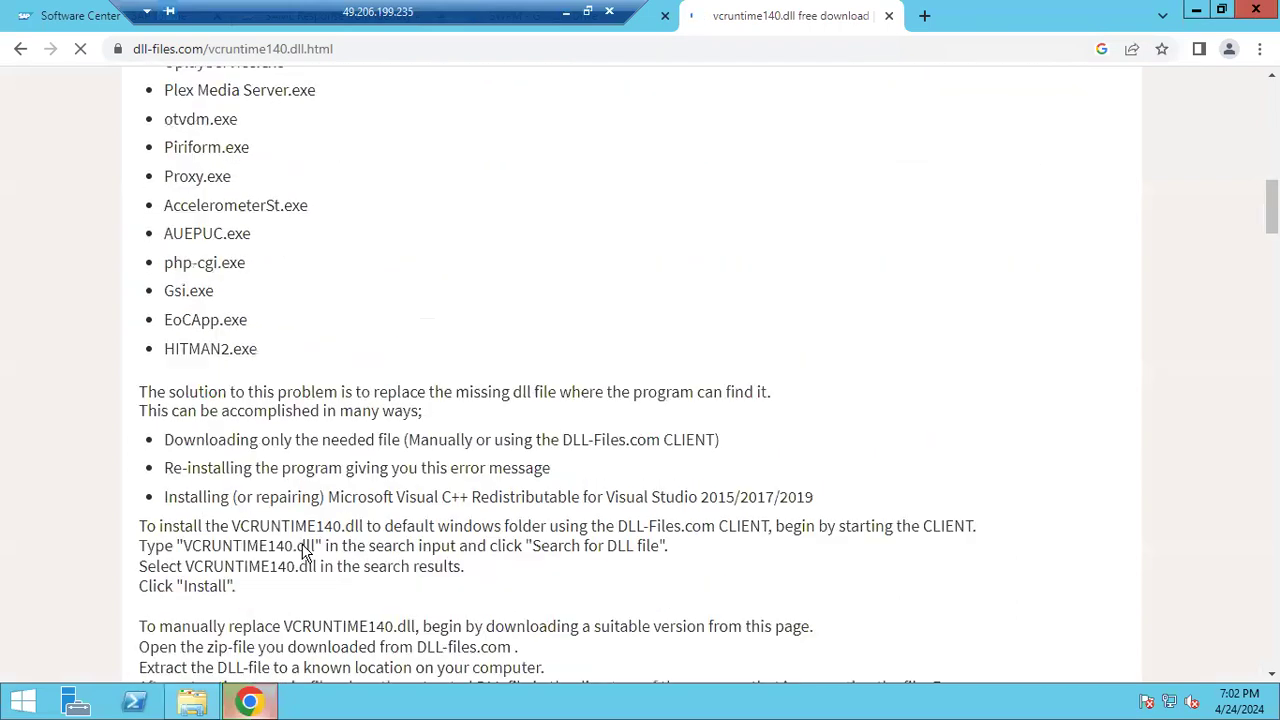
scroll(305, 543, "down", 5)
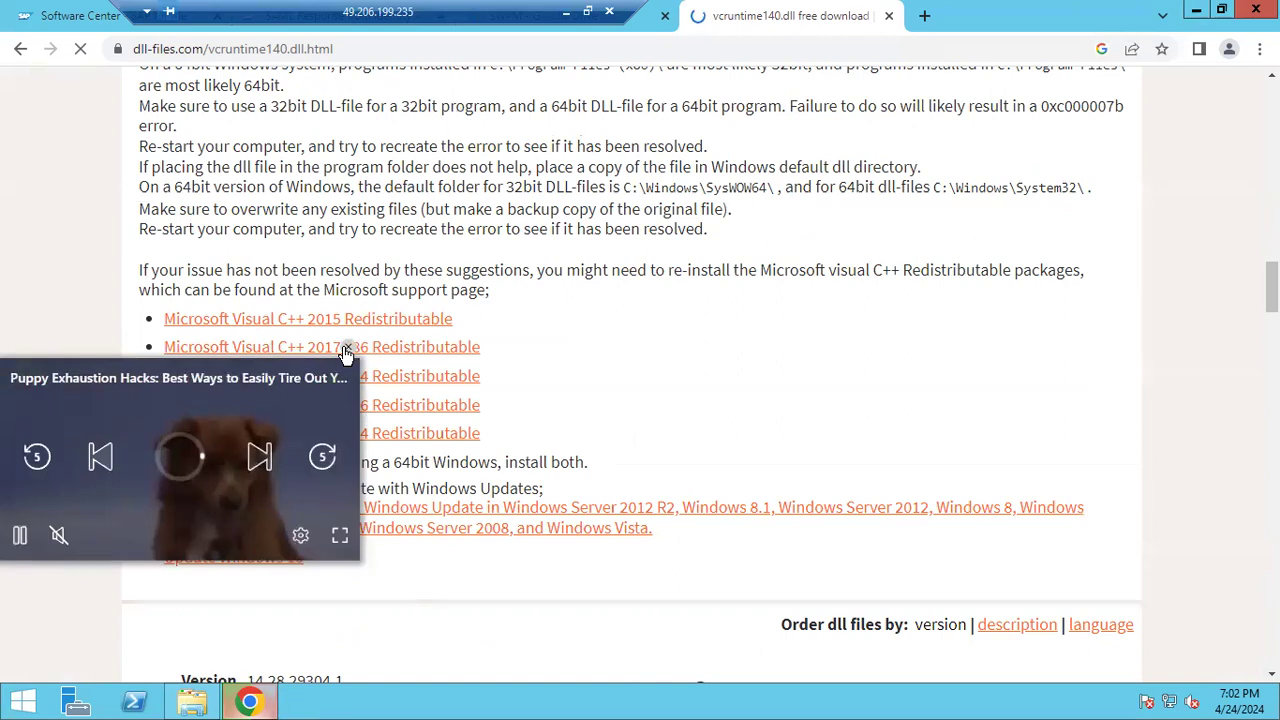
Close the video popup and download the Visual C++ 2019 x64 and x86 redistributables
left_click(345, 352)
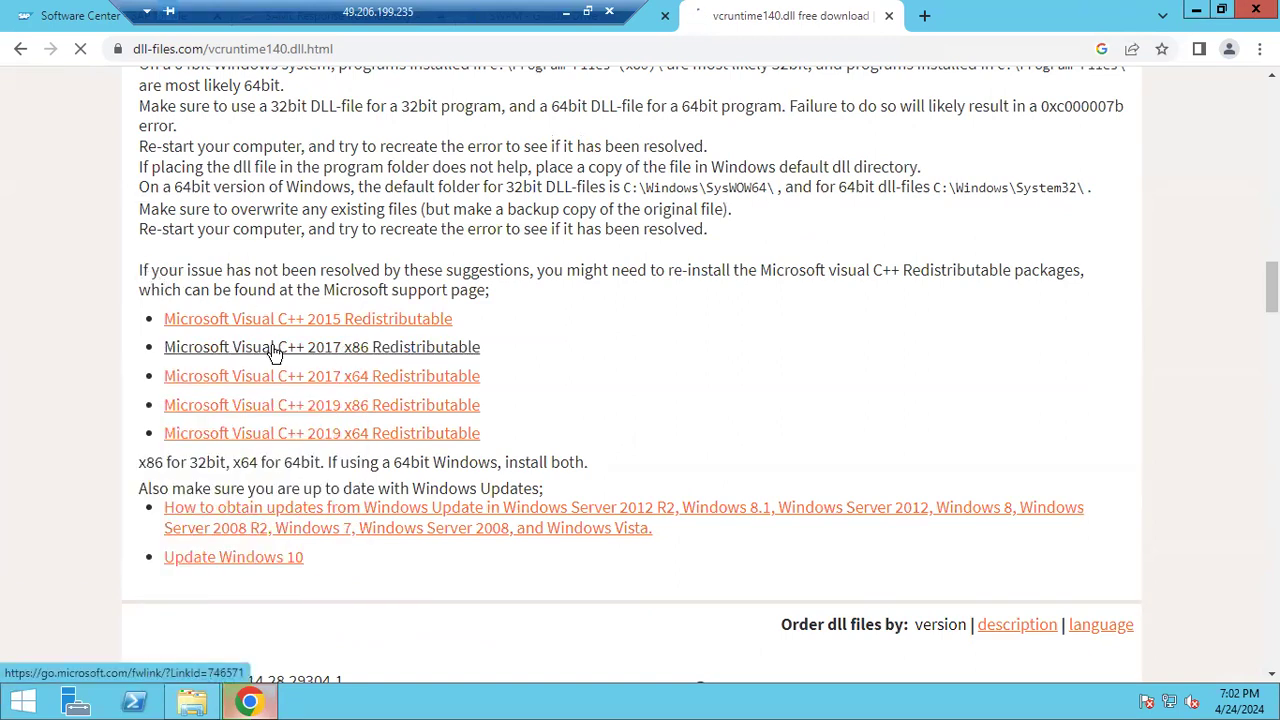
left_click(288, 405)
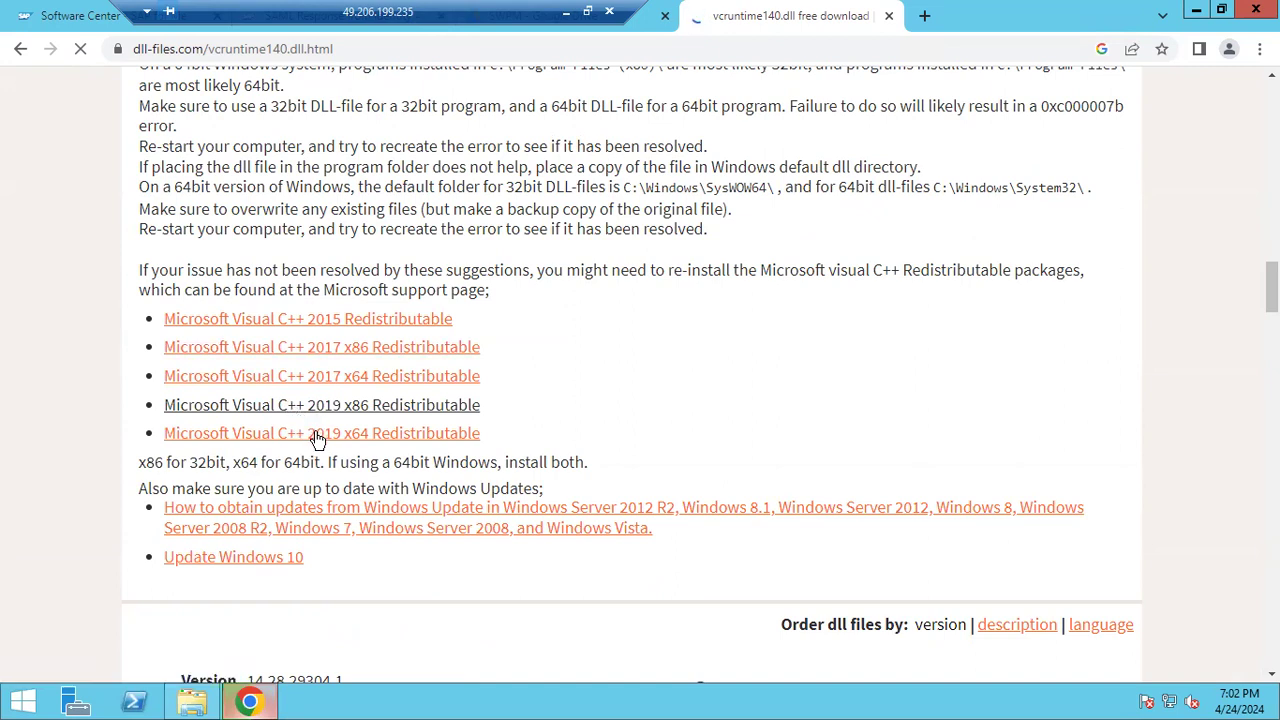
left_click(317, 441)
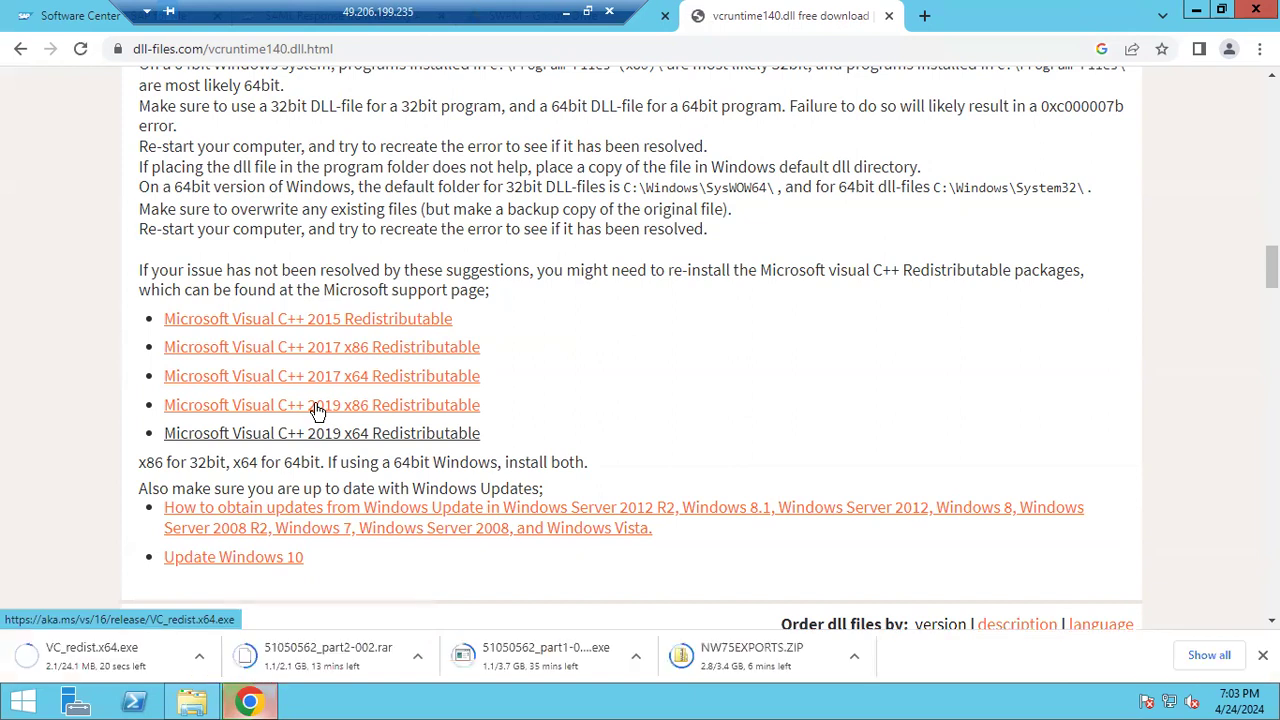
left_click(318, 409)
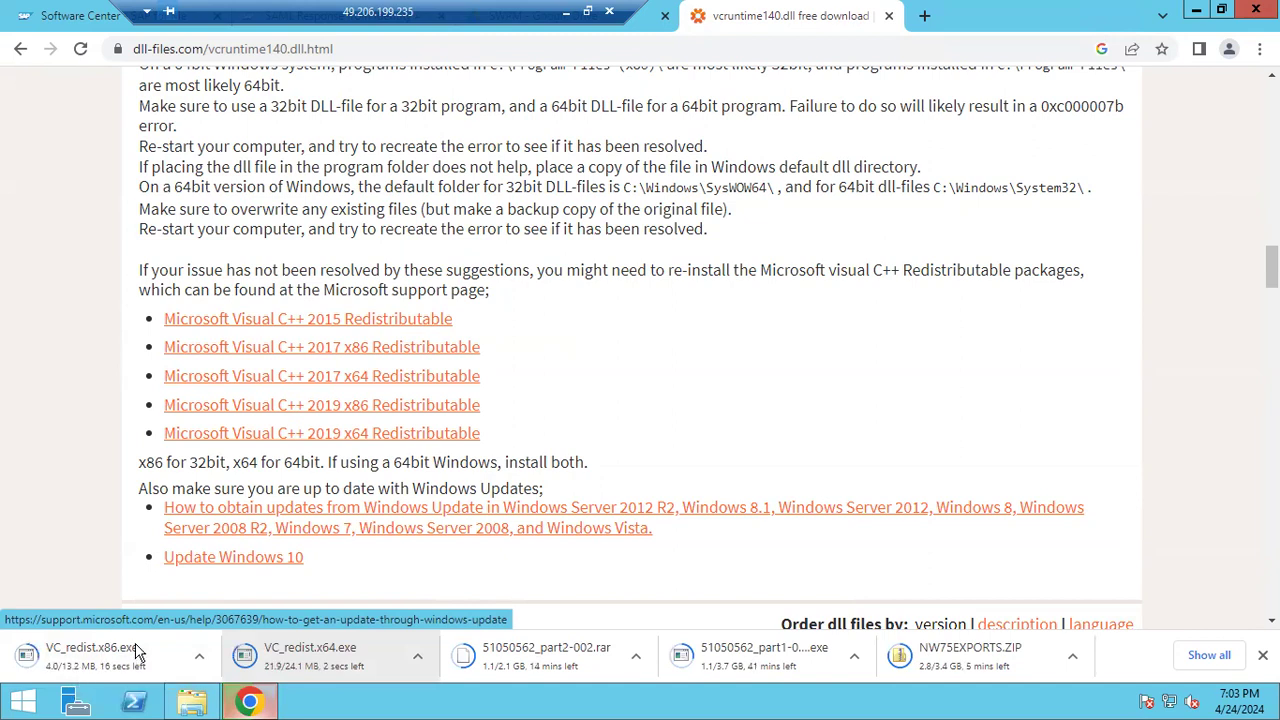
Install the Visual C++ 2019 x64 redistributable from VC_redist.x64.exe, accepting the license terms
left_click(315, 655)
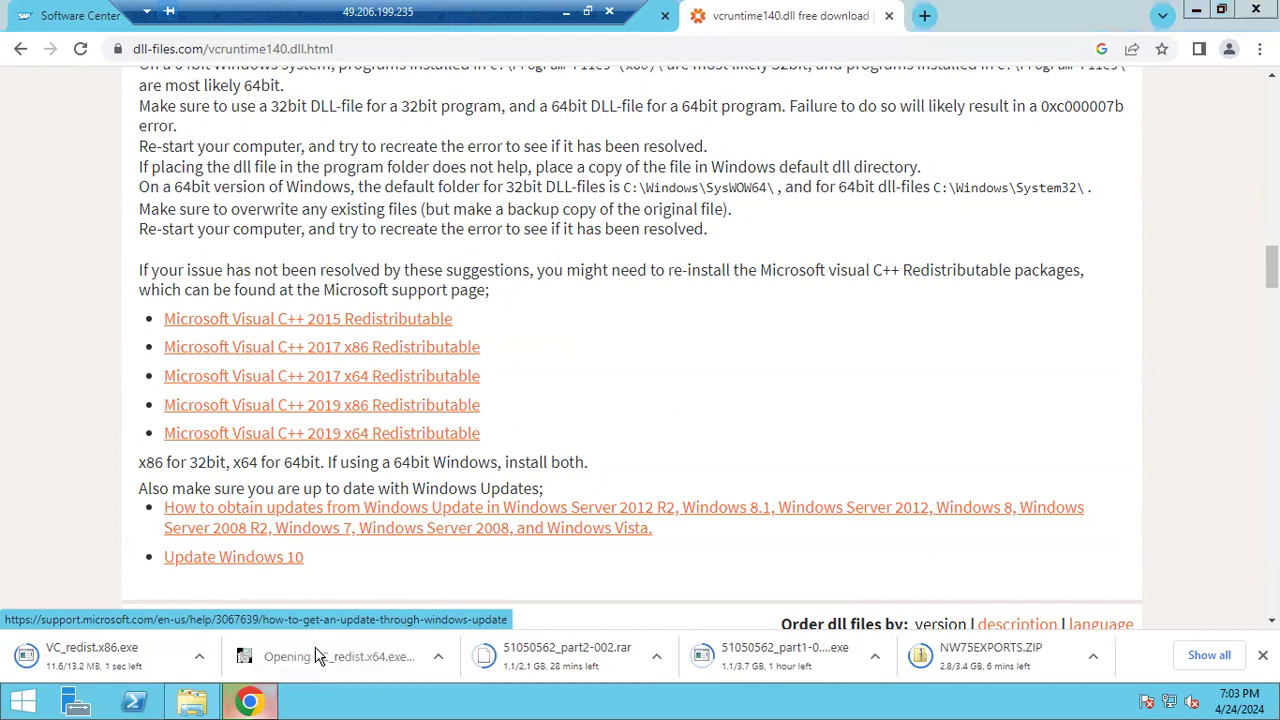
left_click(722, 370)
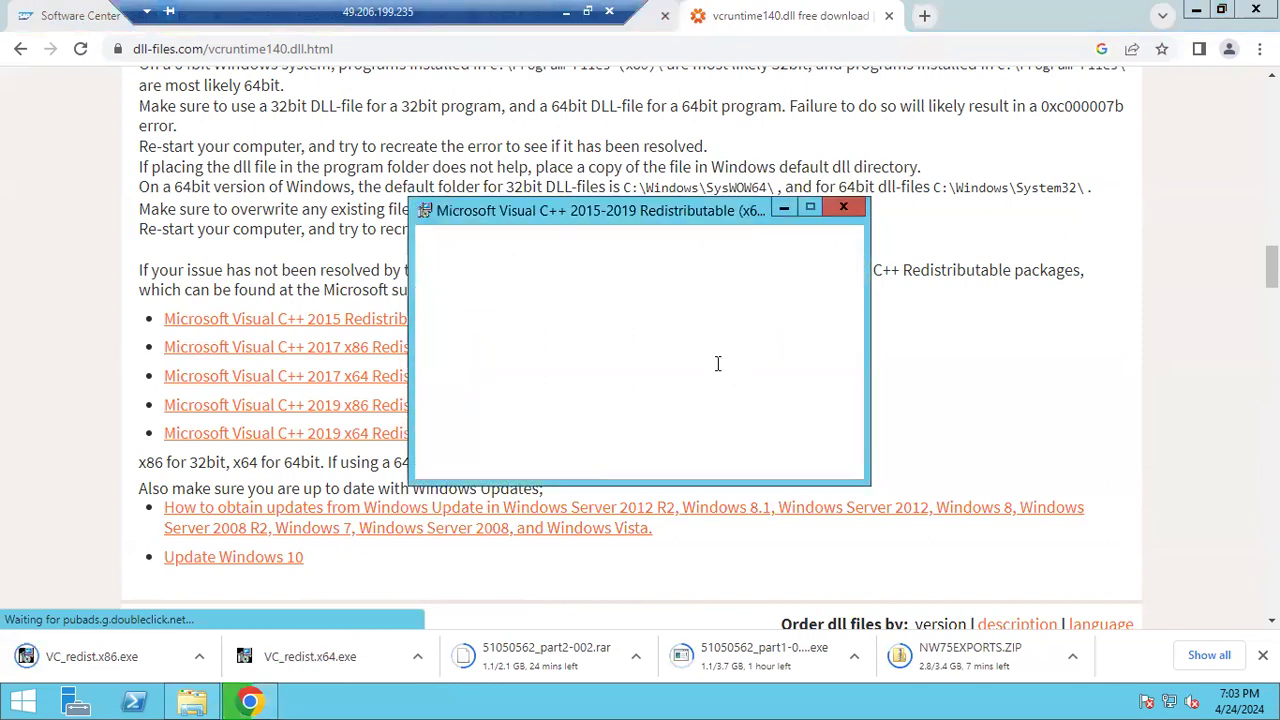
left_click(527, 430)
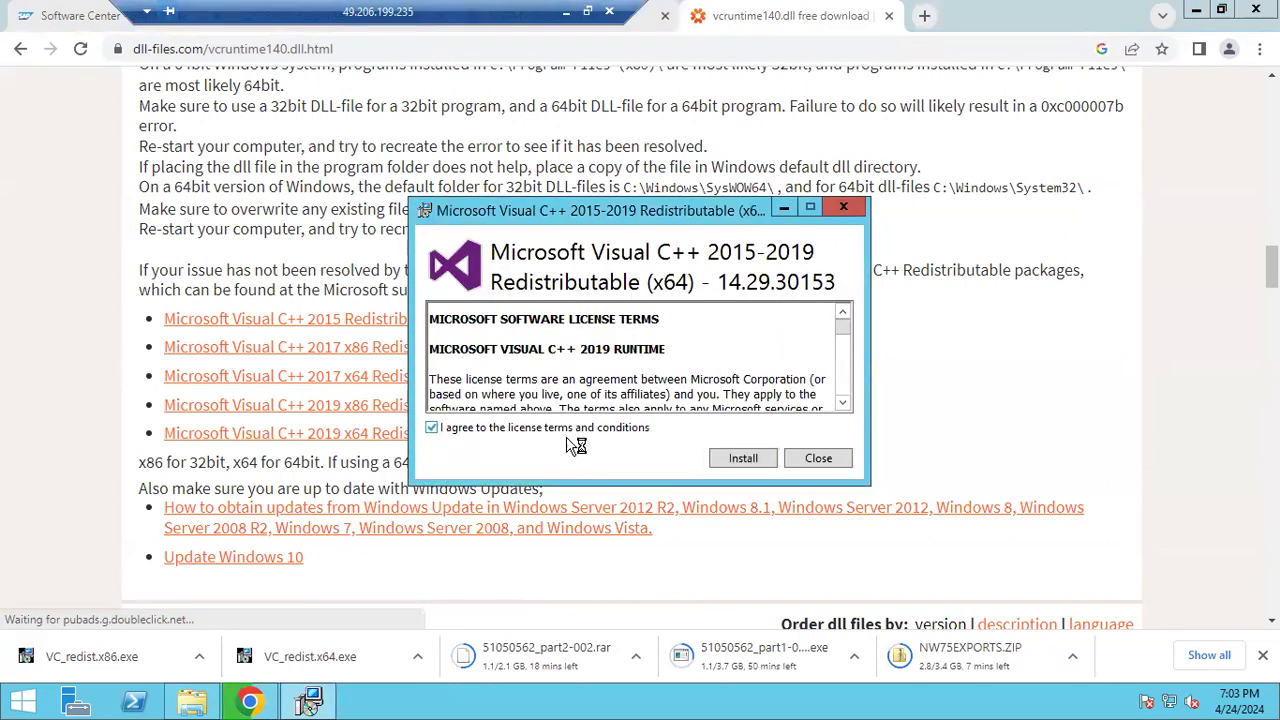
left_click(736, 459)
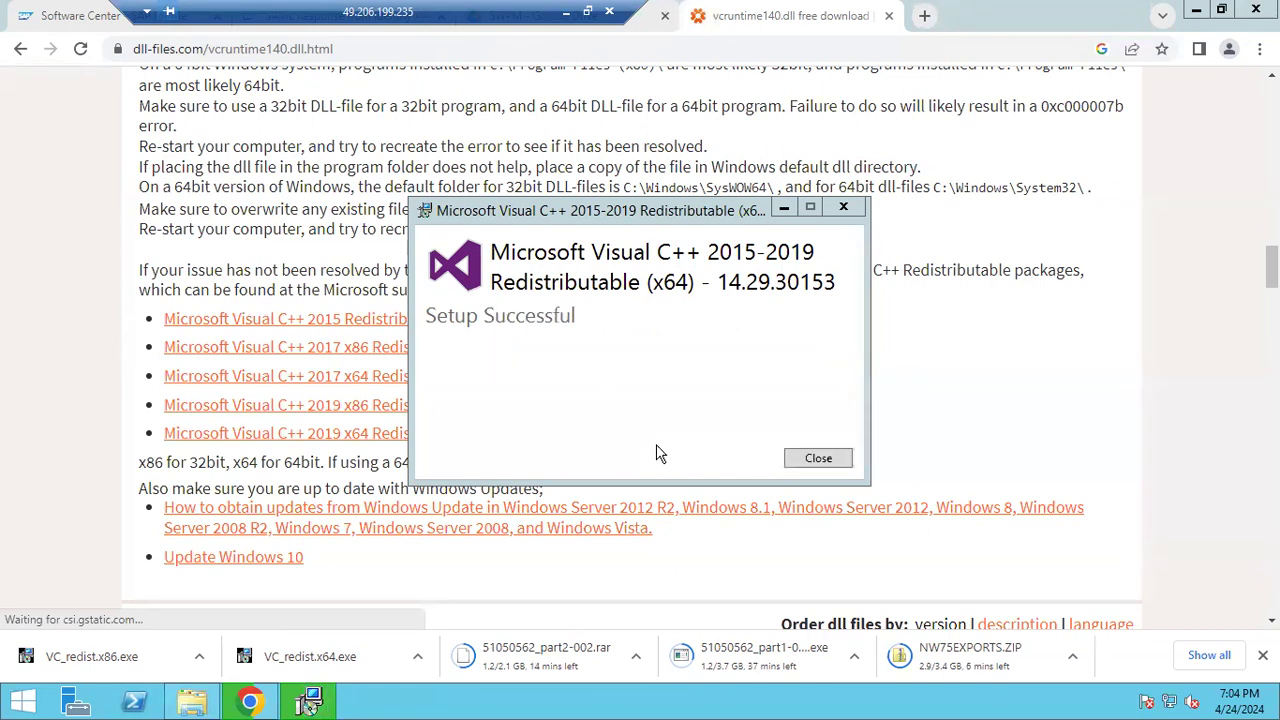
Install the x86 redistributable 14.29.30153 and close setup once it reports success
left_click(840, 458)
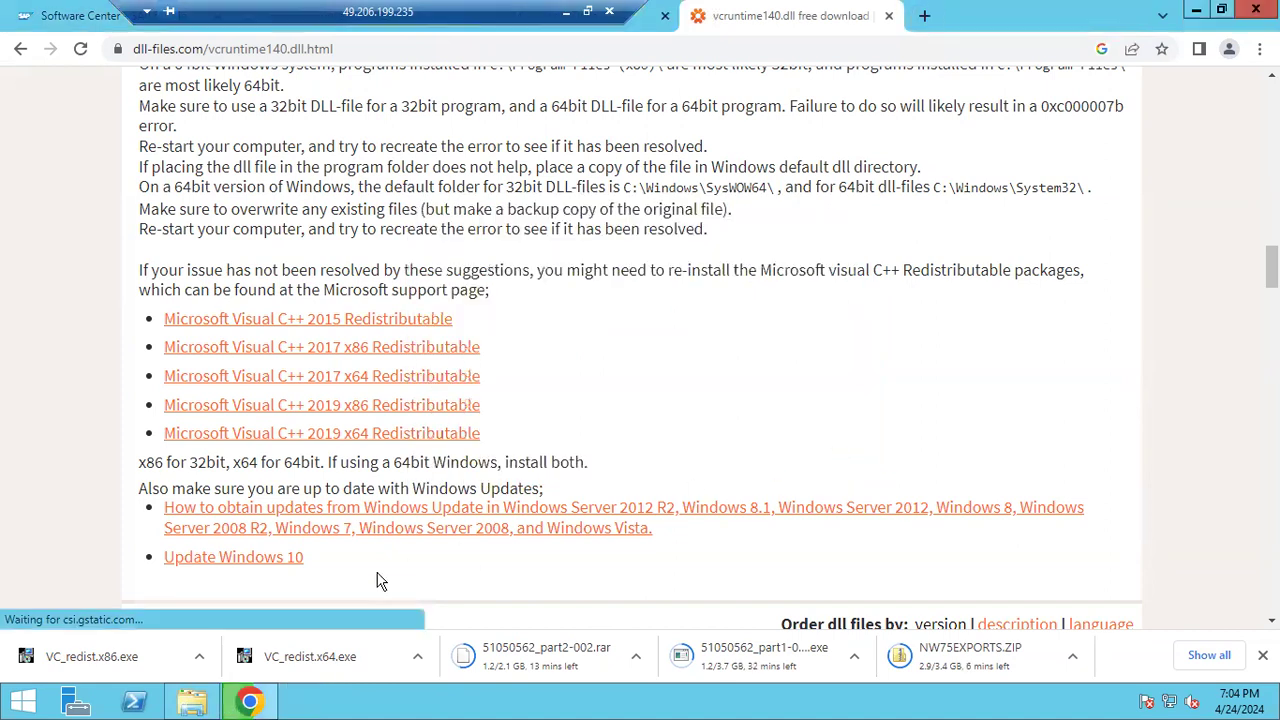
left_click(98, 667)
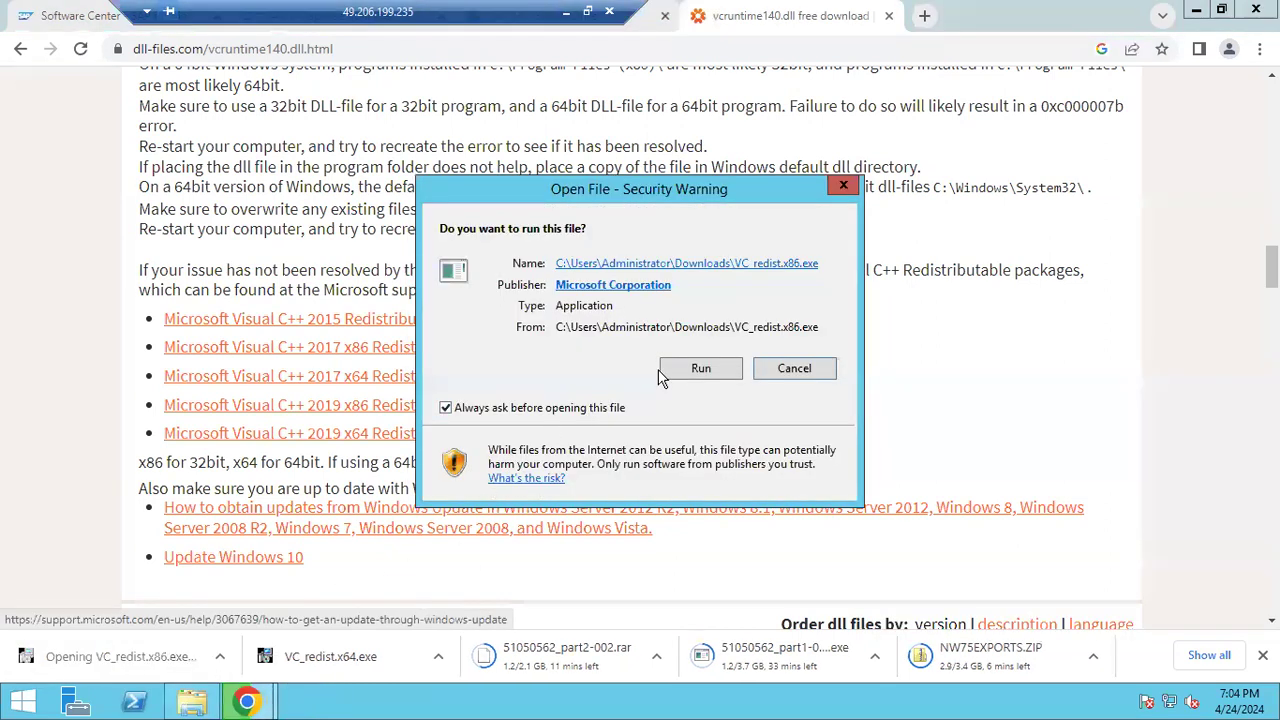
left_click(703, 368)
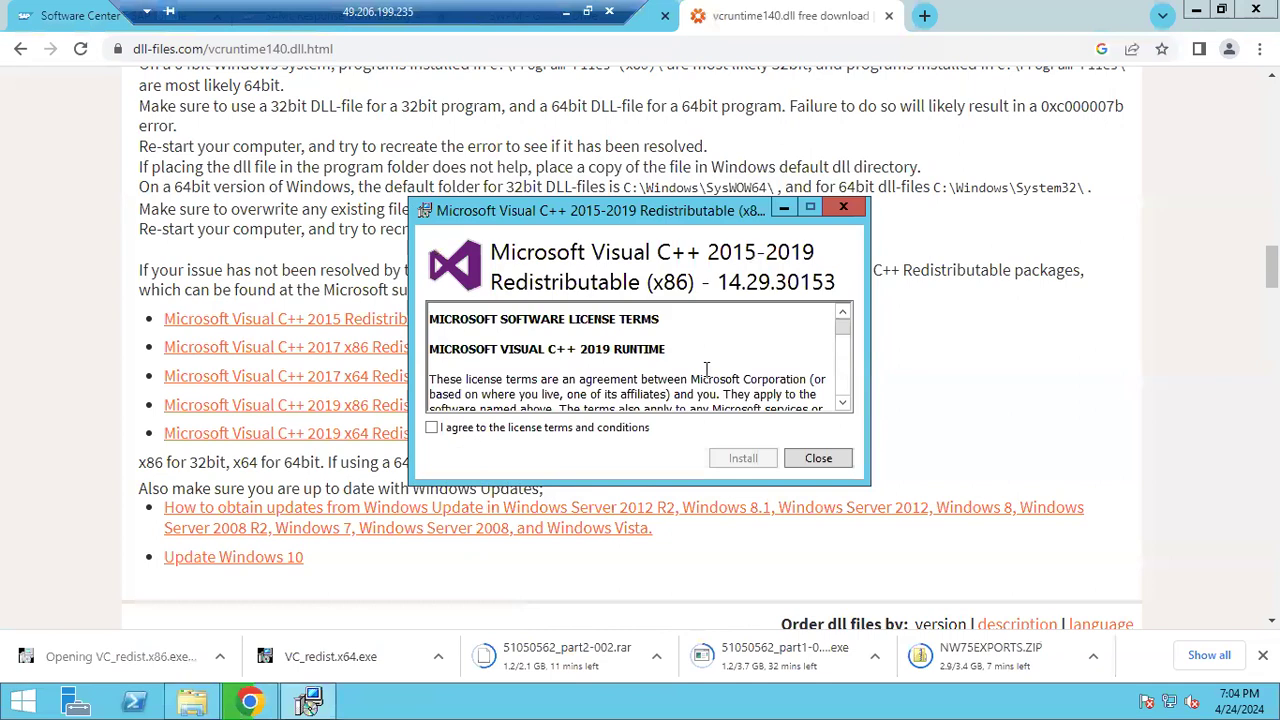
left_click(566, 430)
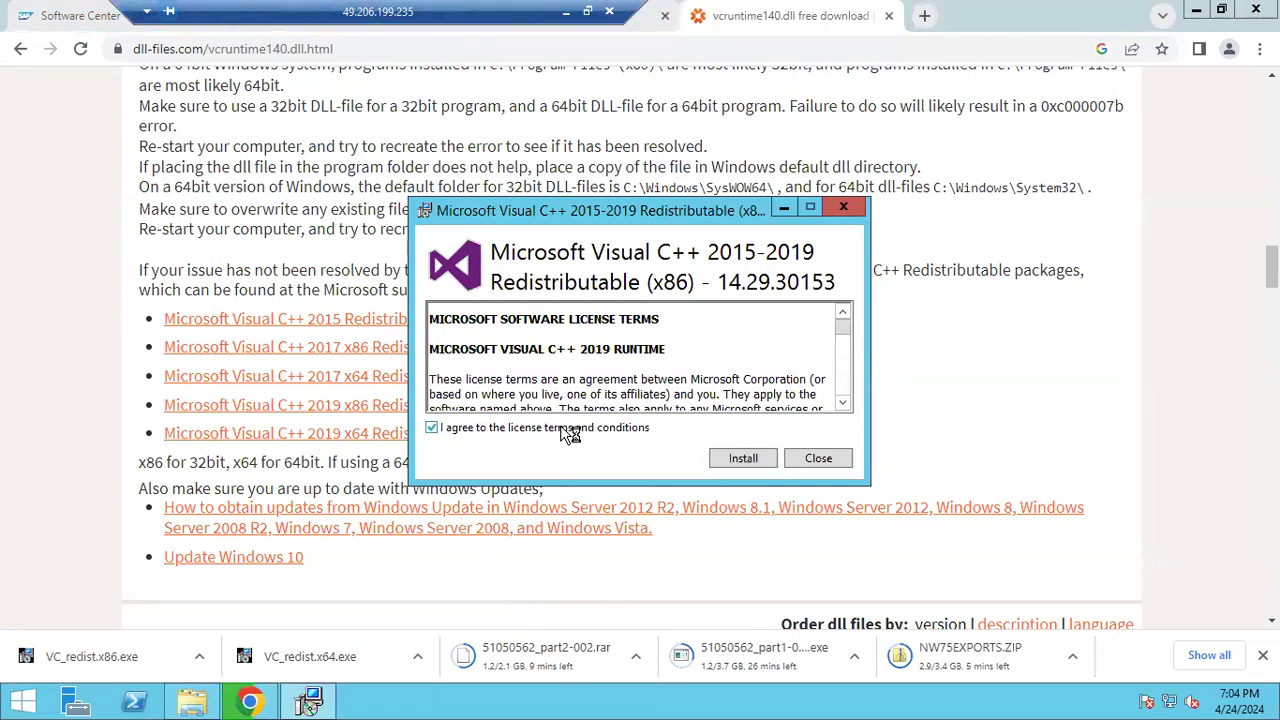
left_click(737, 459)
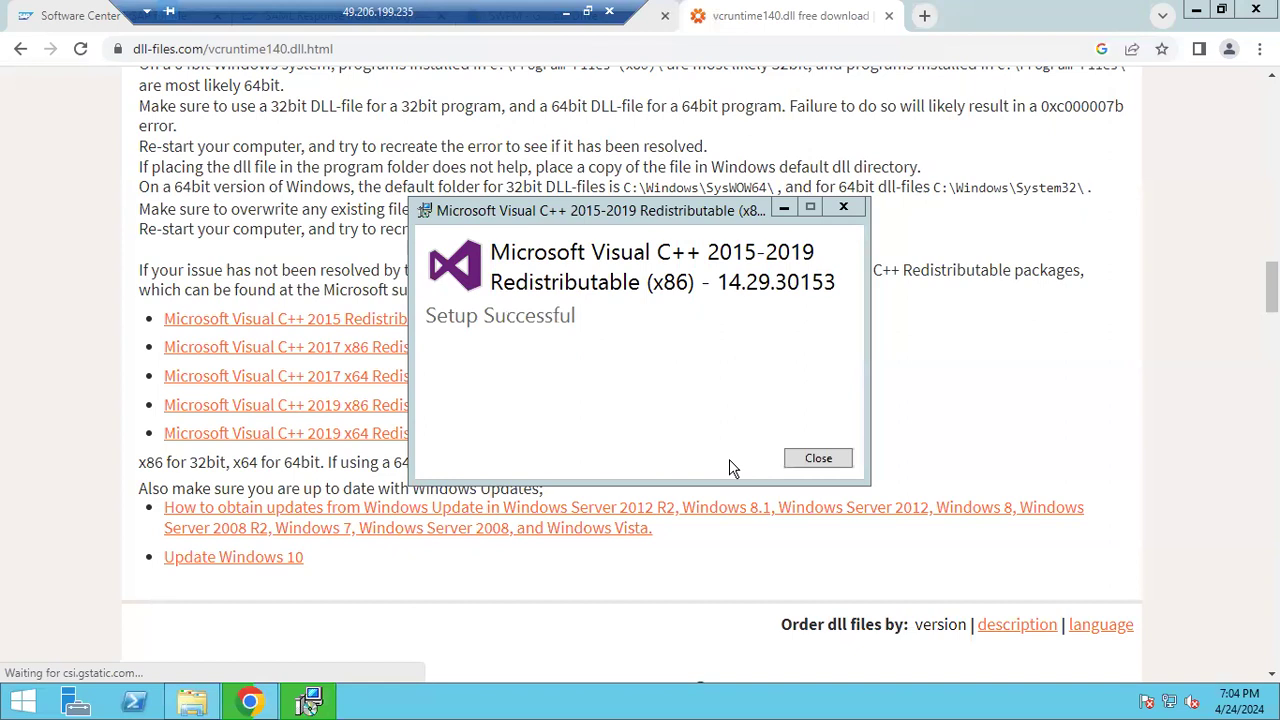
left_click(834, 457)
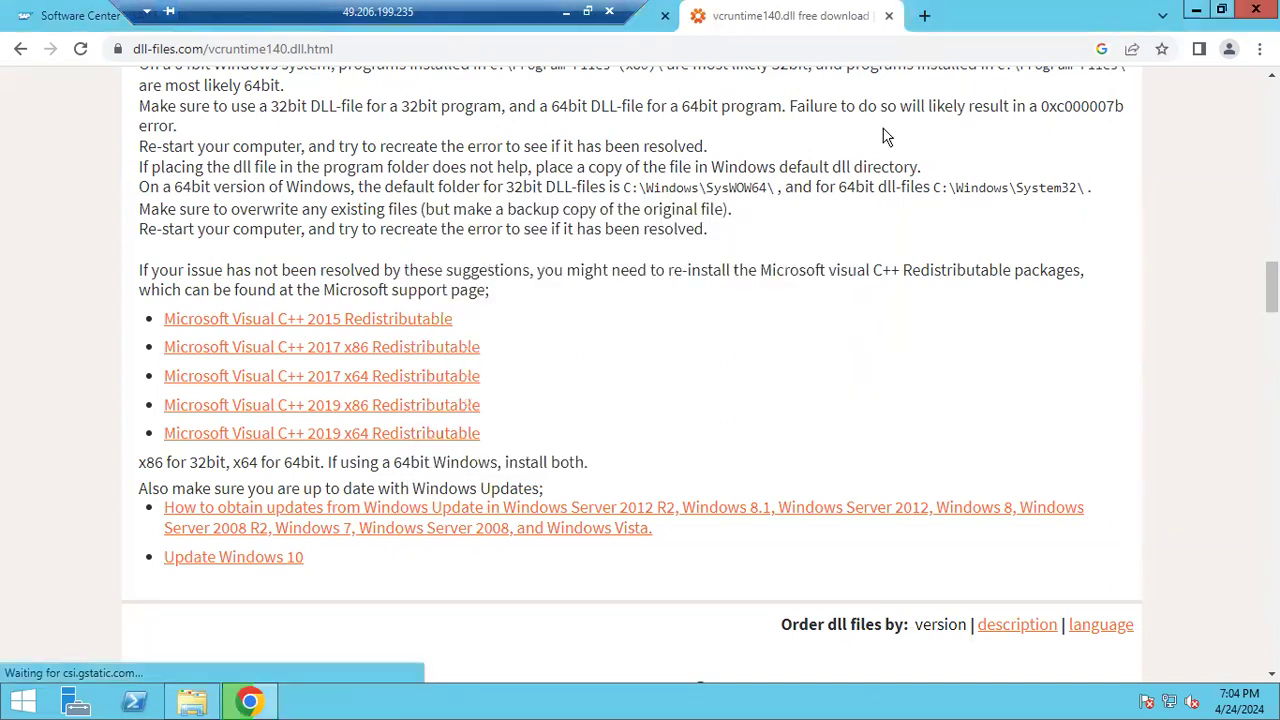
Close the DLL download tab and launch sapinst from C:\SAPSOFTWARES\SWPM
left_click(891, 17)
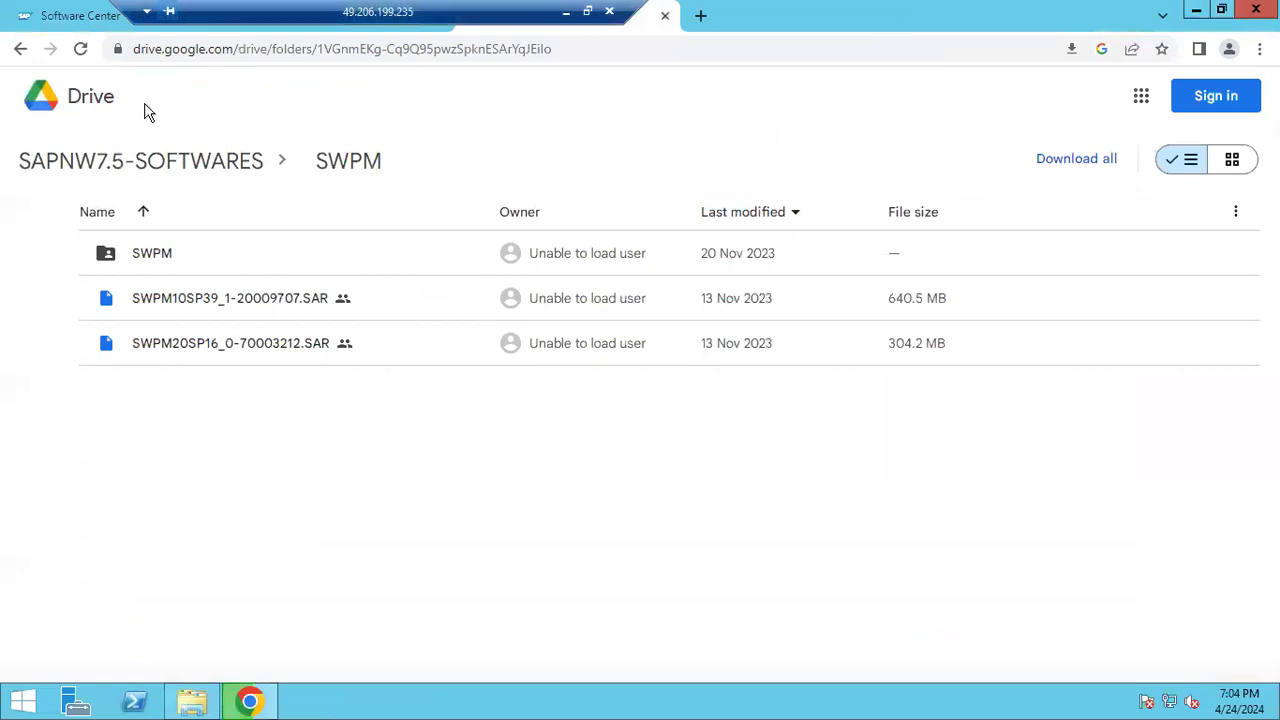
left_click(193, 703)
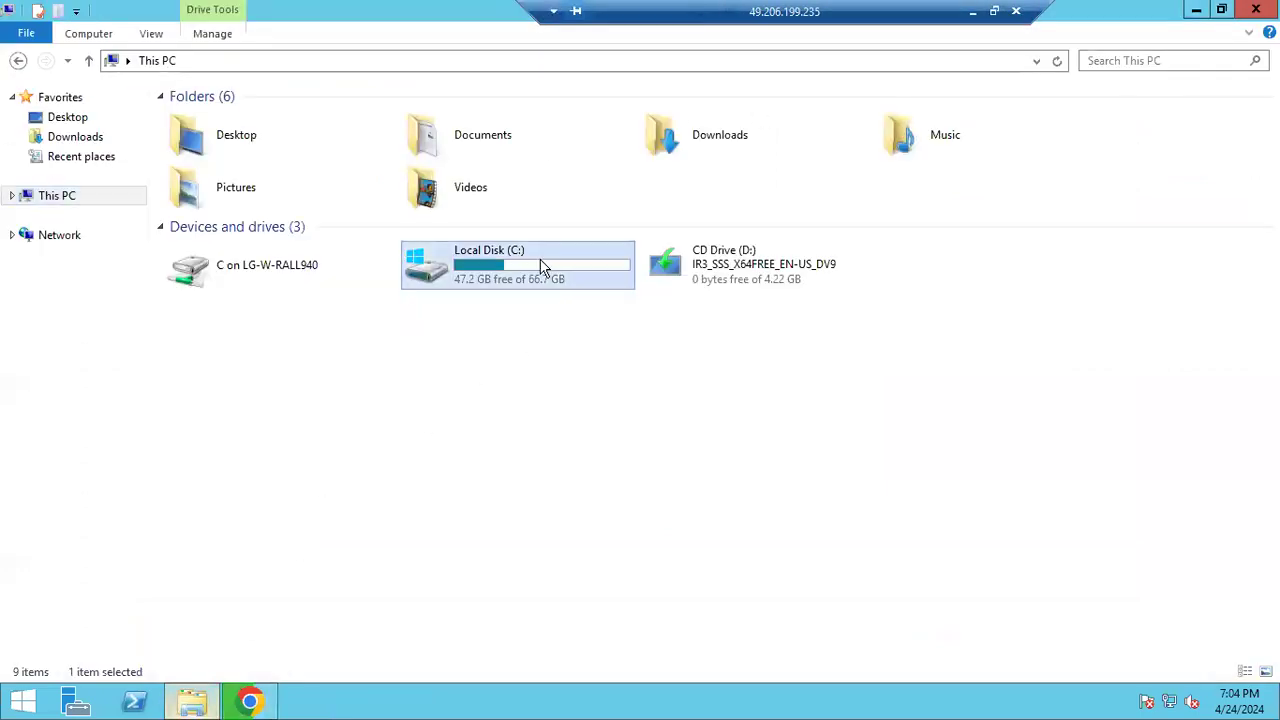
double_click(541, 267)
double_click(214, 196)
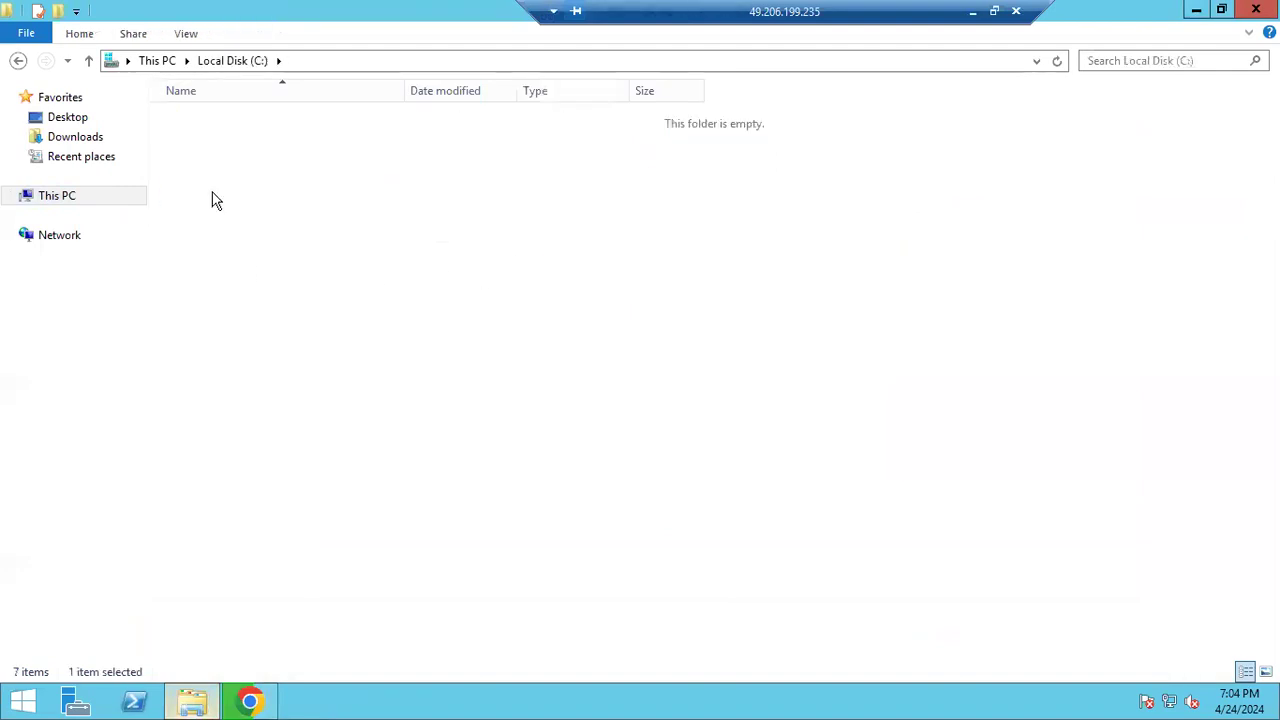
double_click(214, 160)
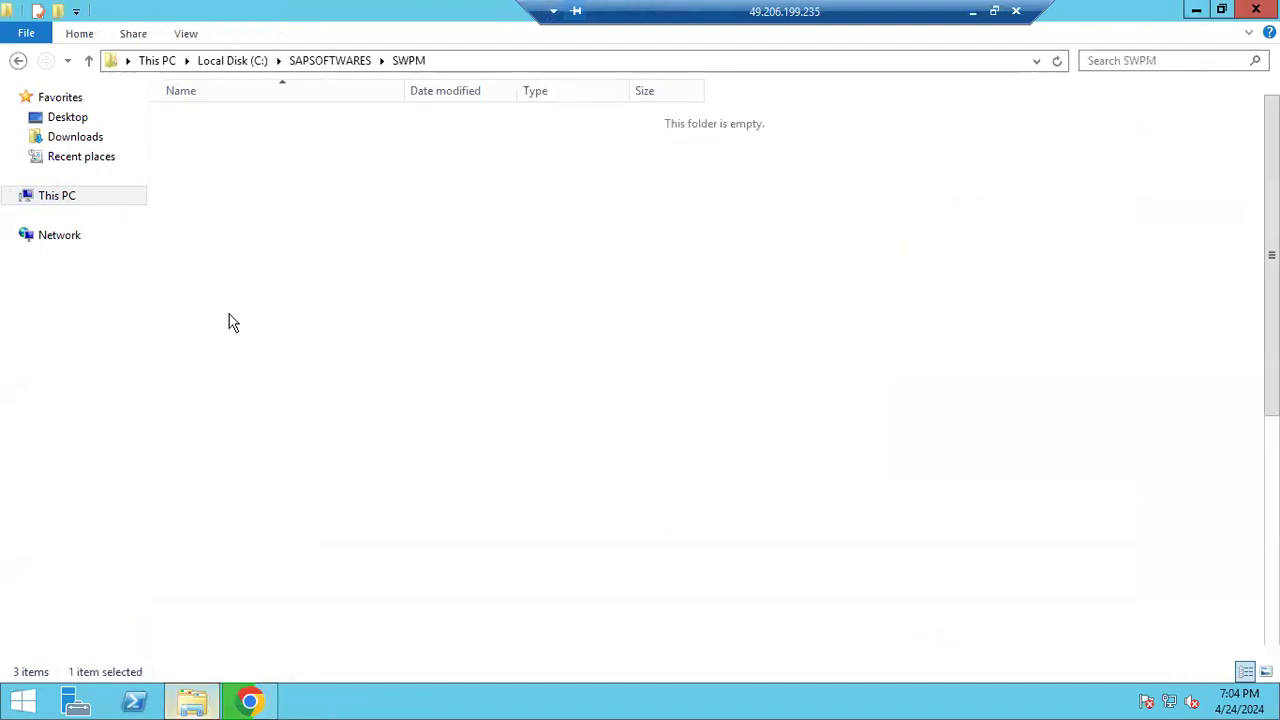
scroll(243, 560, "down", 7)
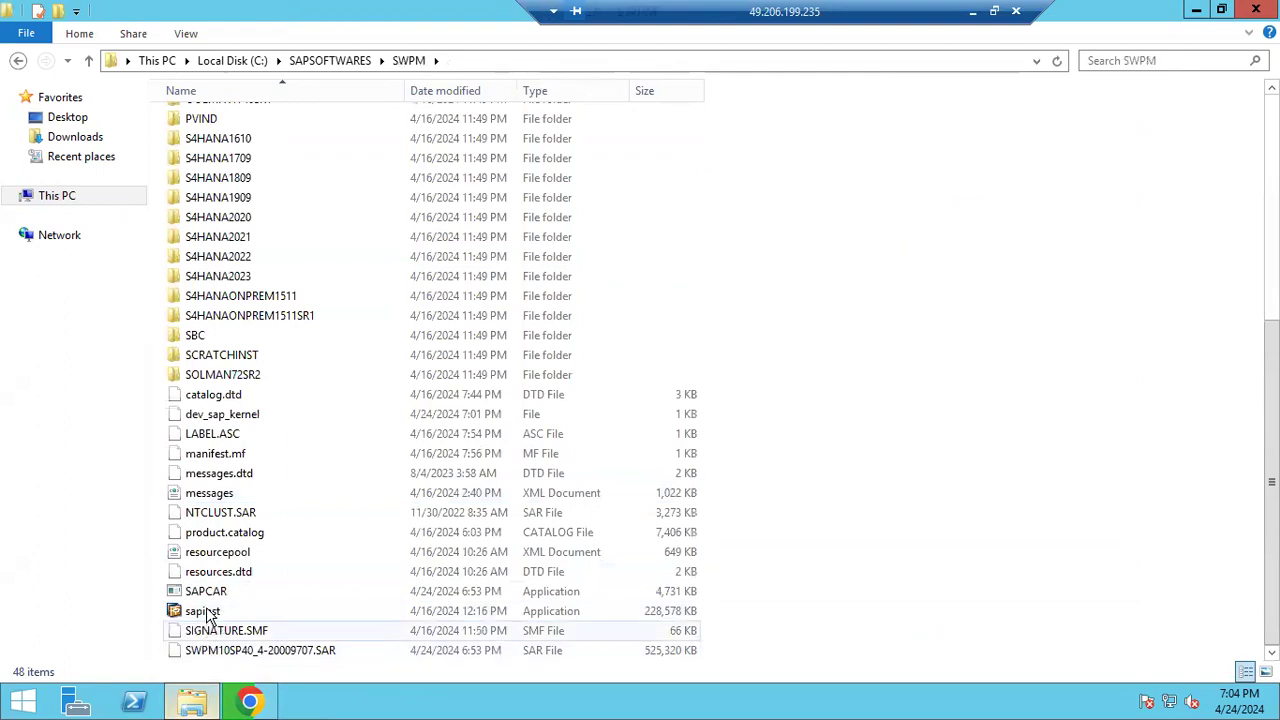
left_click(209, 613)
left_click(207, 613)
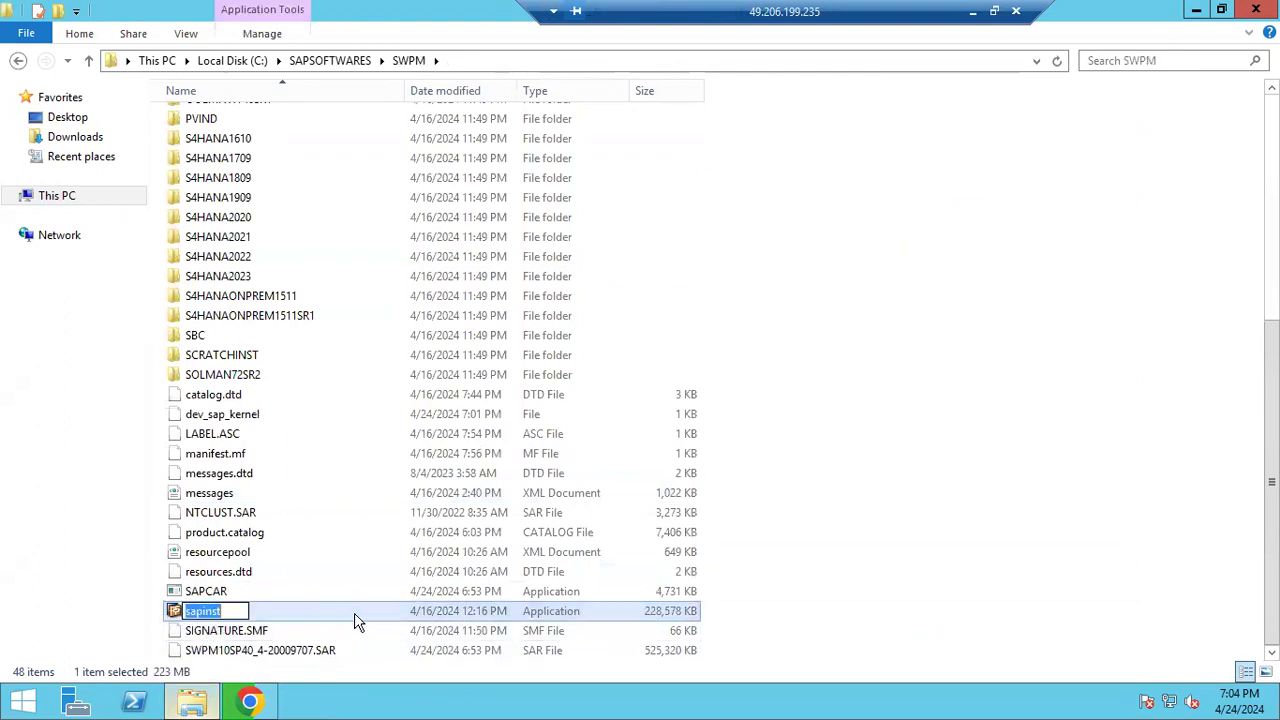
left_click(547, 568)
double_click(205, 613)
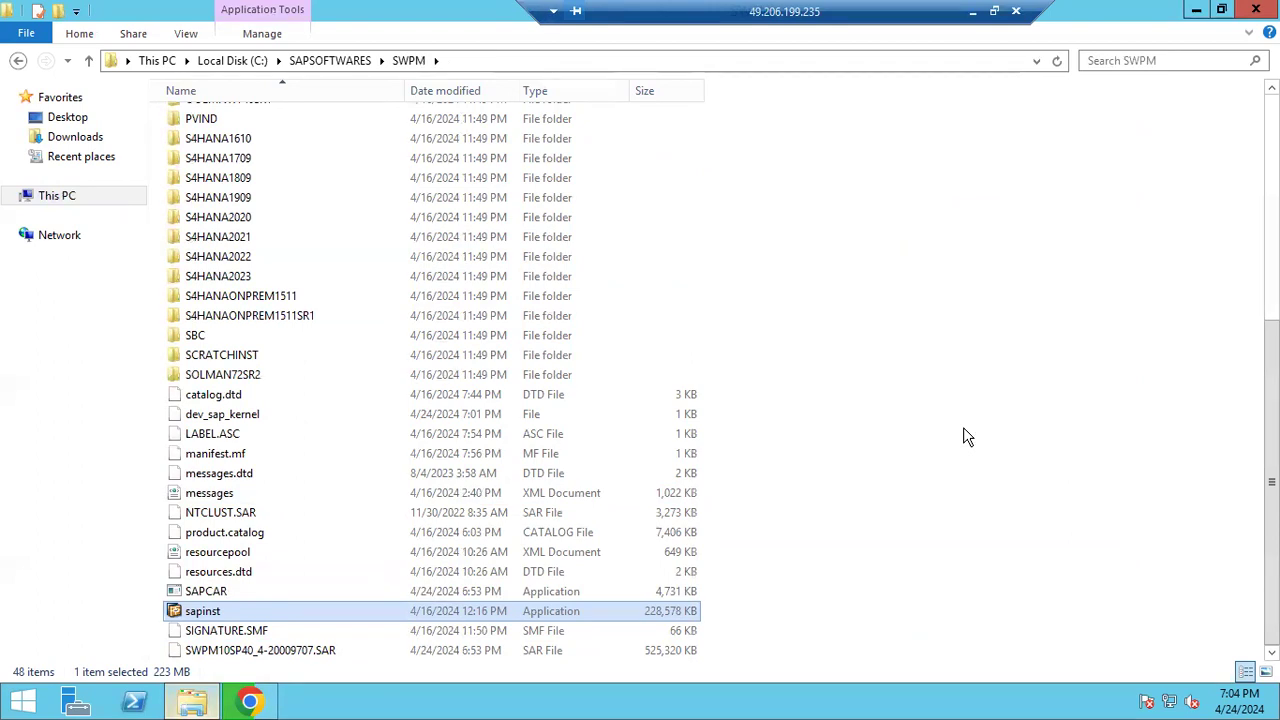
Open a new Chrome tab, check the sapinst starting window, then minimize Explorer to show Chrome
left_click(250, 702)
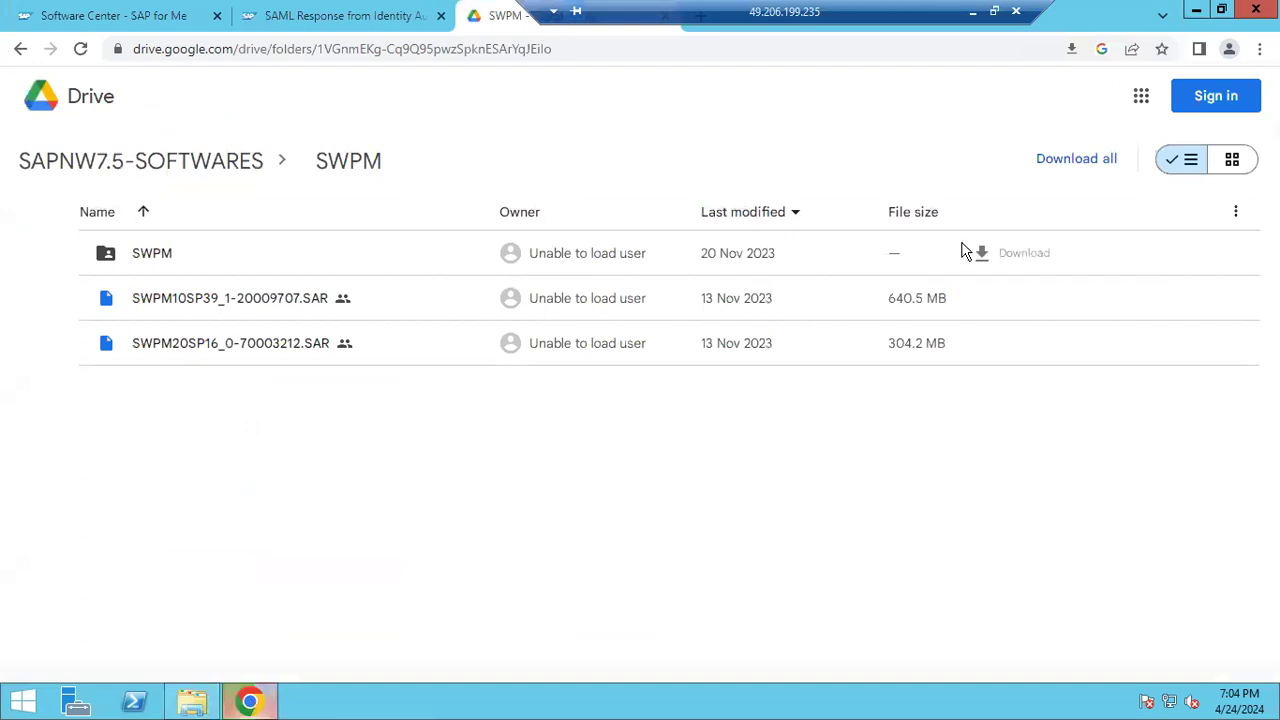
left_click_drag(540, 8, 700, 10)
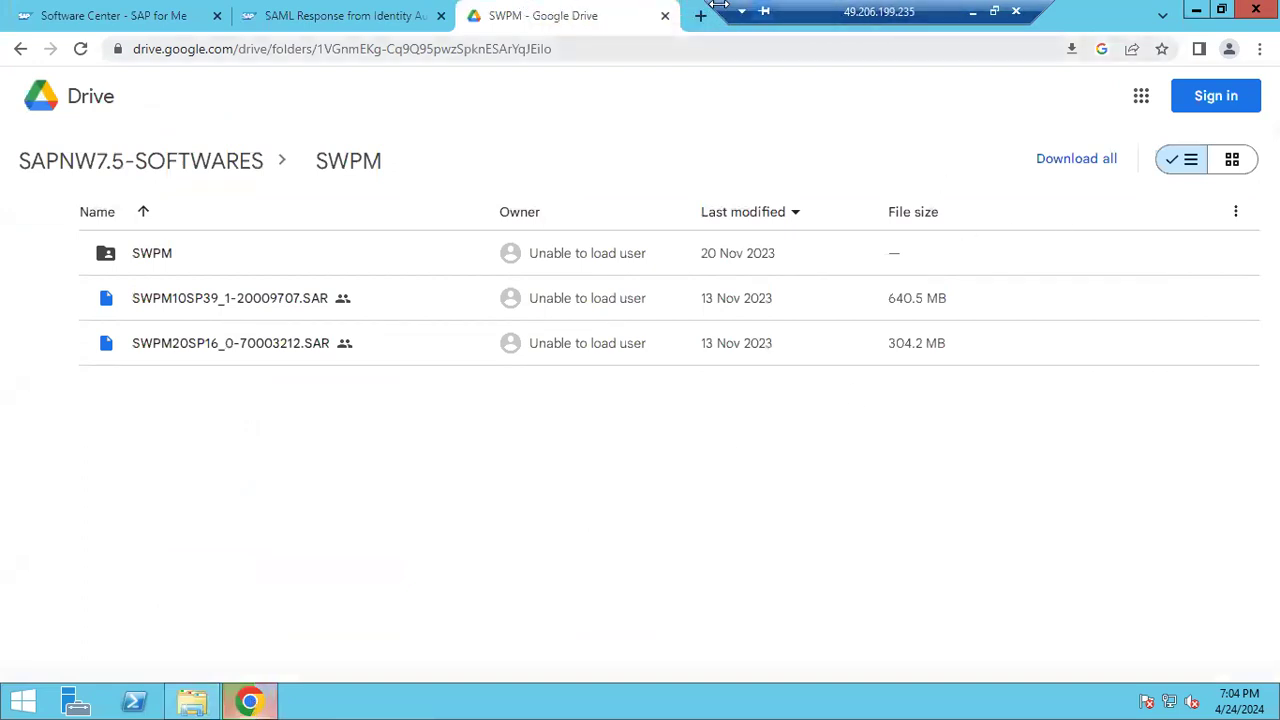
left_click(702, 15)
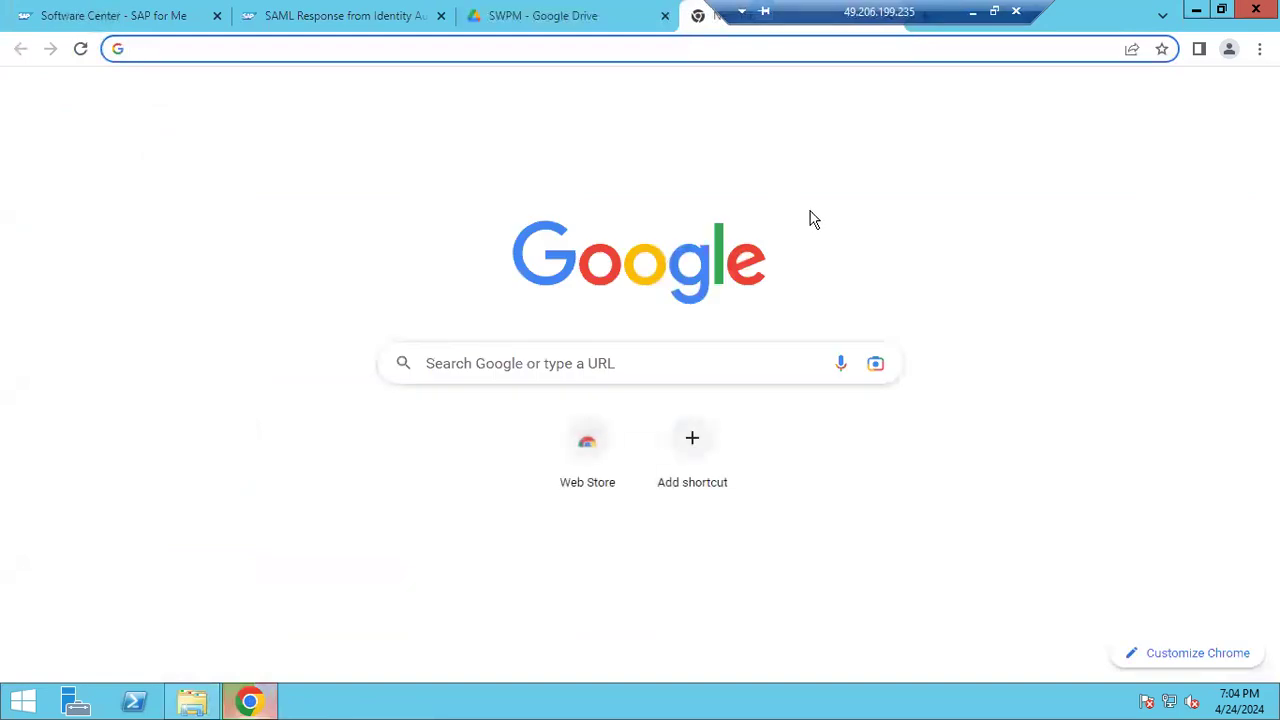
left_click_drag(922, 9, 750, 8)
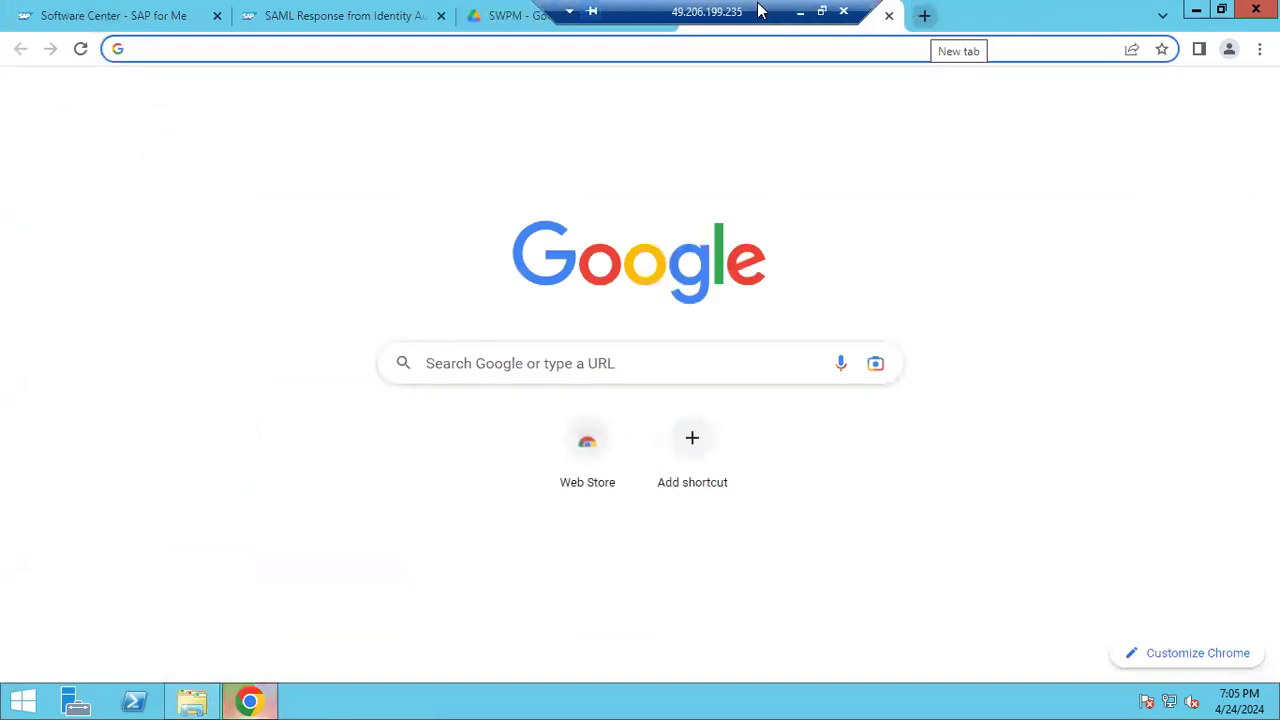
left_click(192, 695)
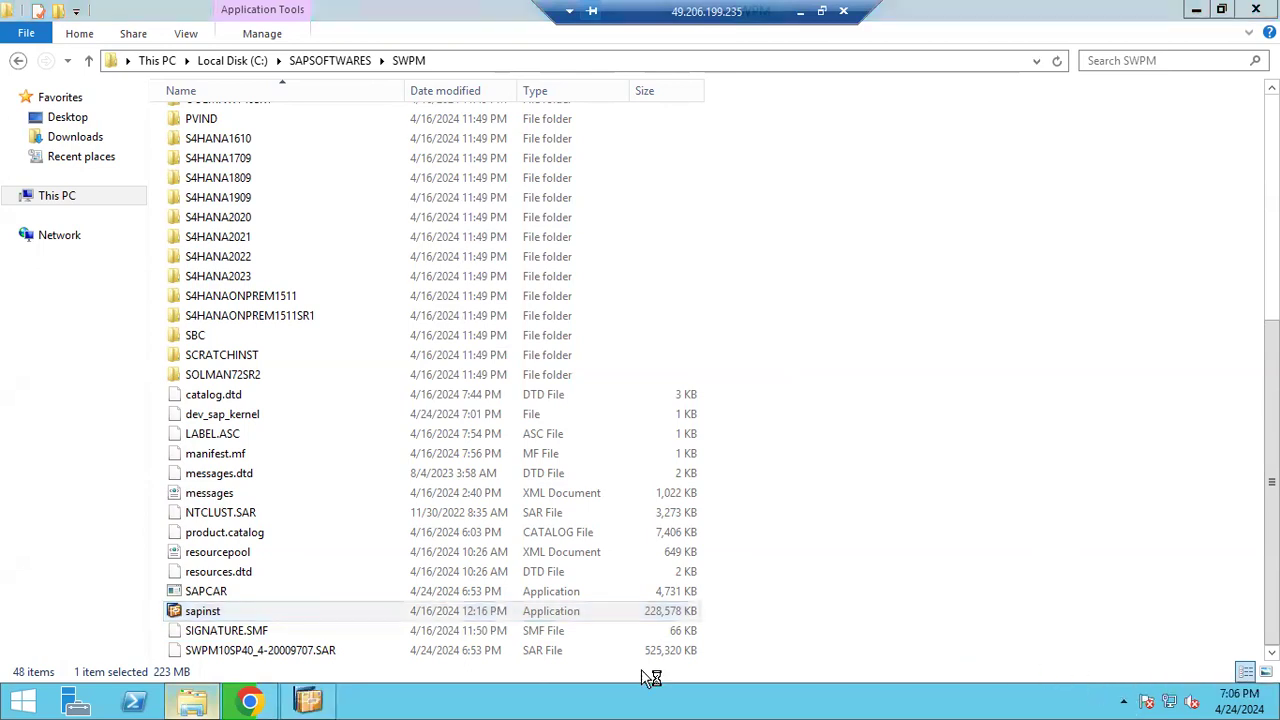
left_click(310, 705)
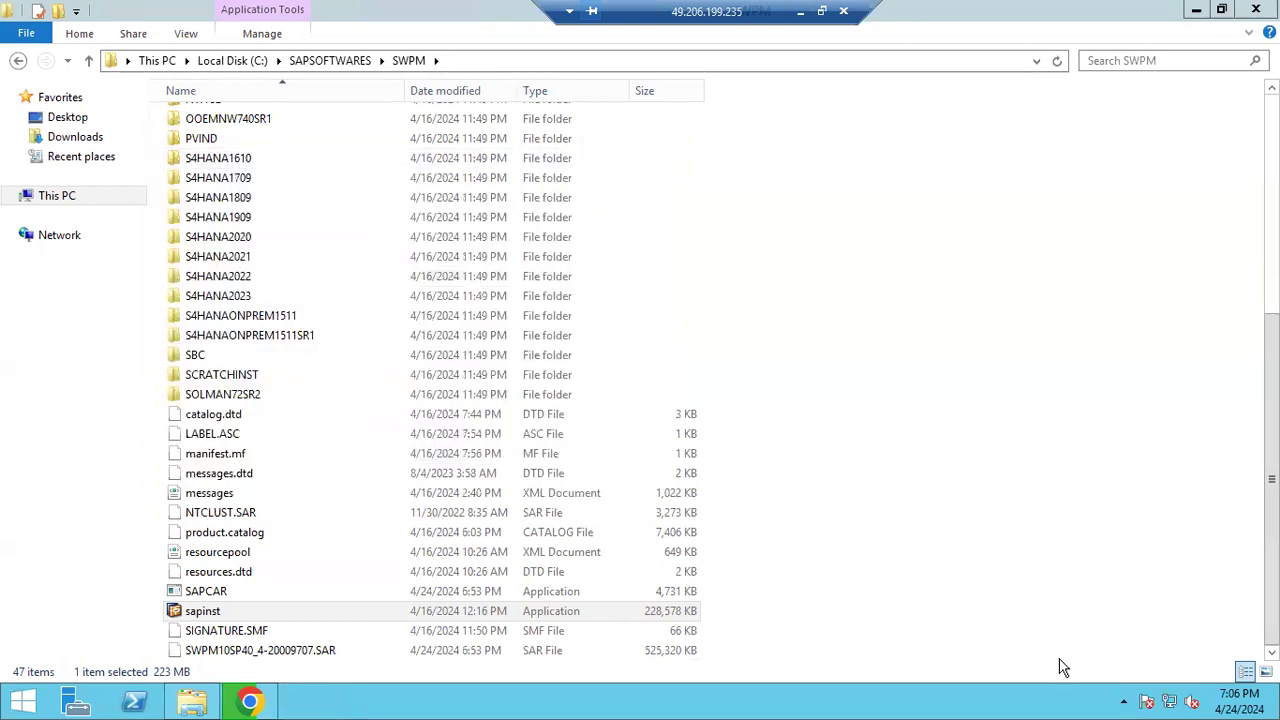
left_click(1124, 701)
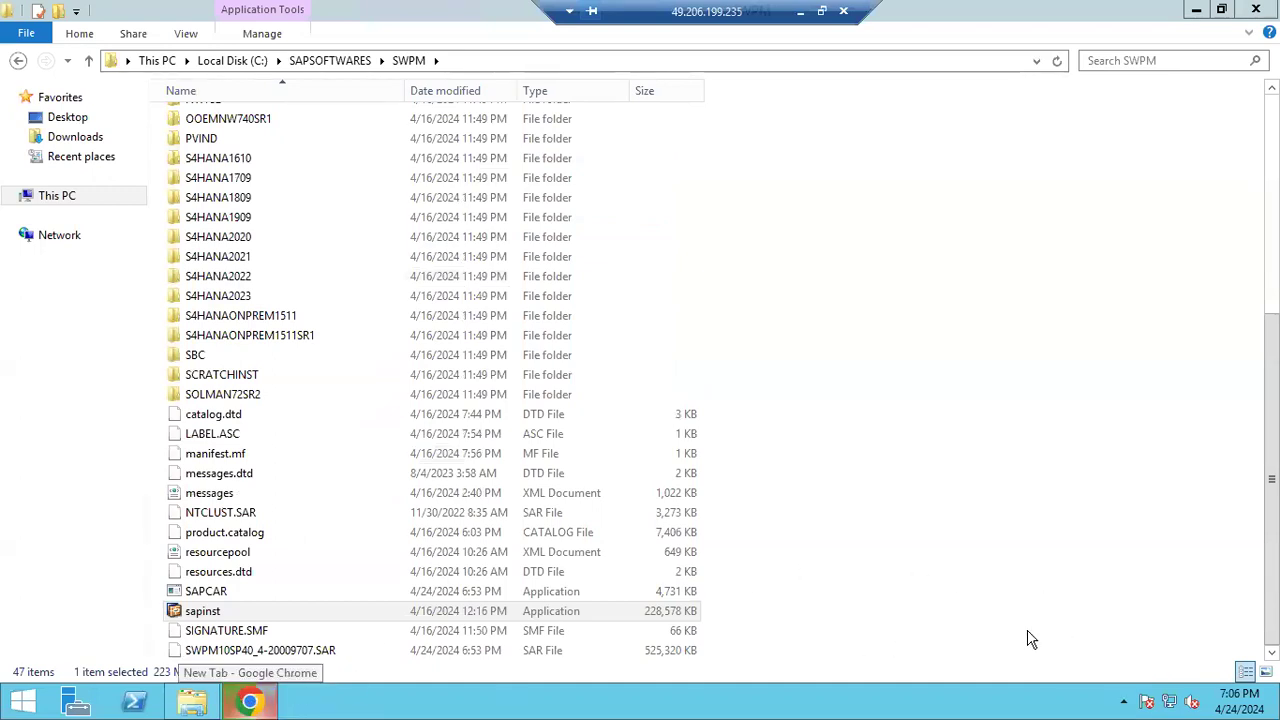
left_click(265, 697)
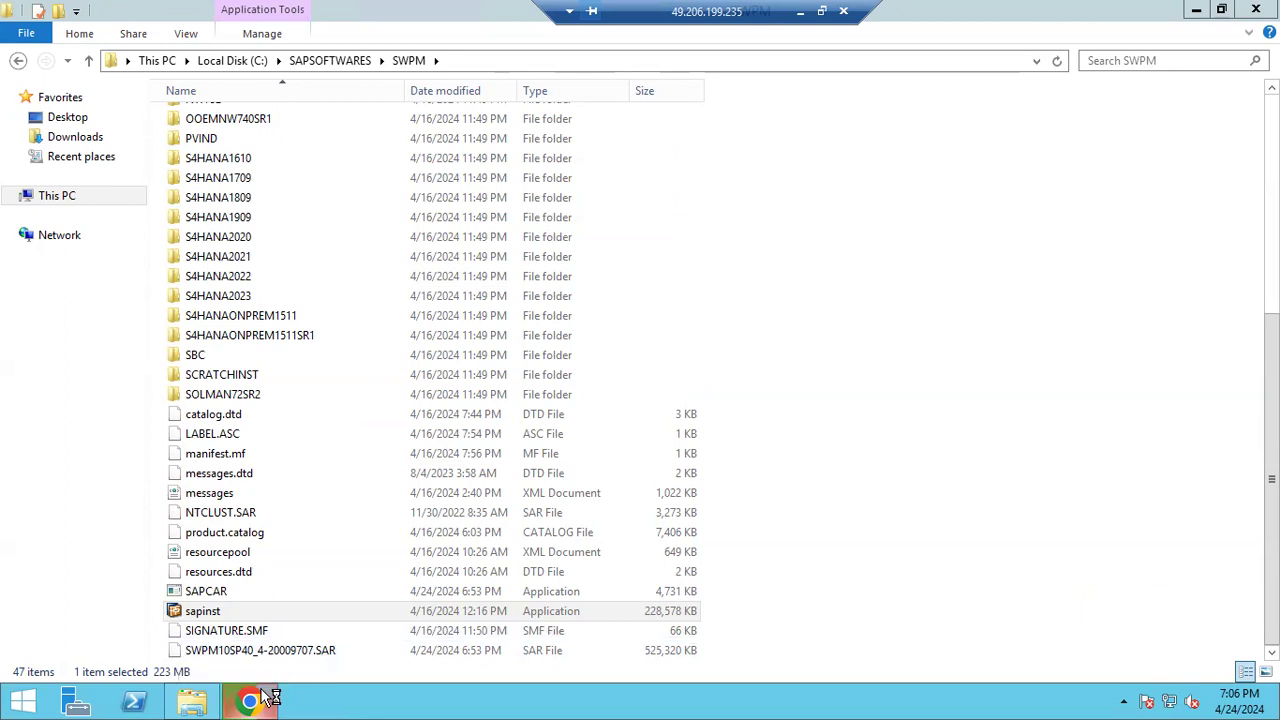
left_click(1197, 17)
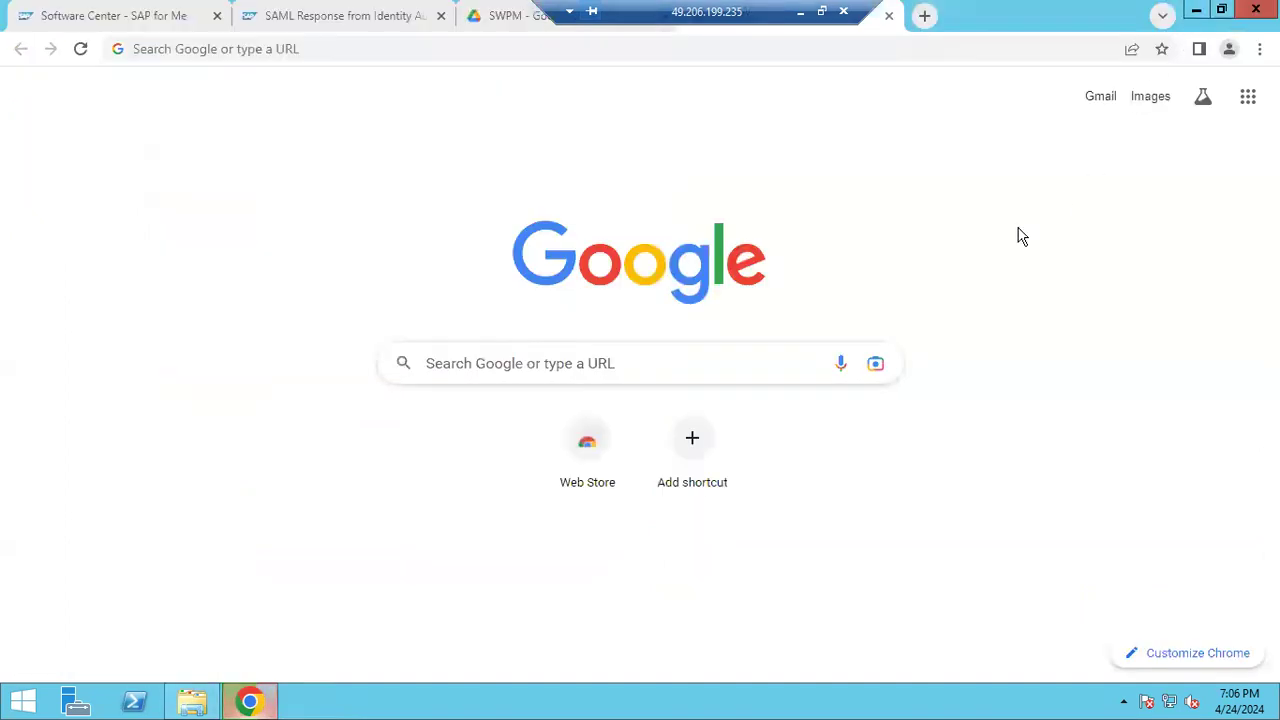
Attempt to close Chrome but keep it open so downloads continue
left_click(1010, 48)
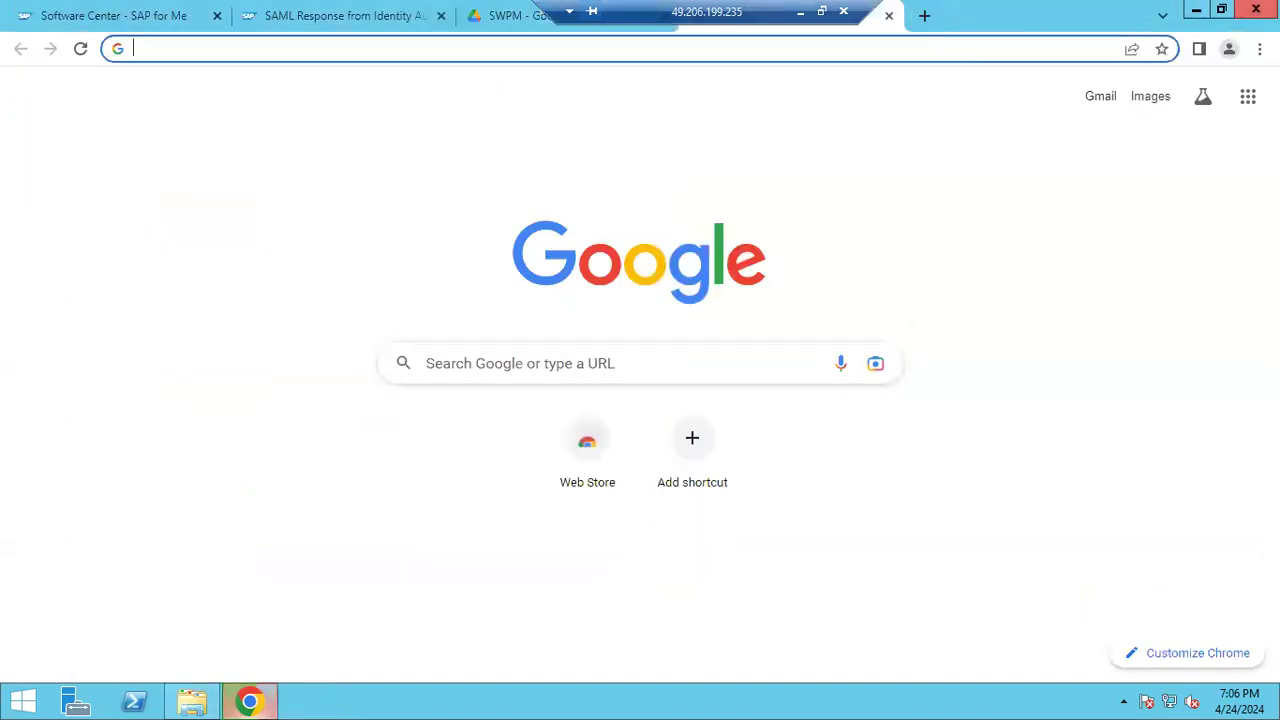
left_click(1256, 9)
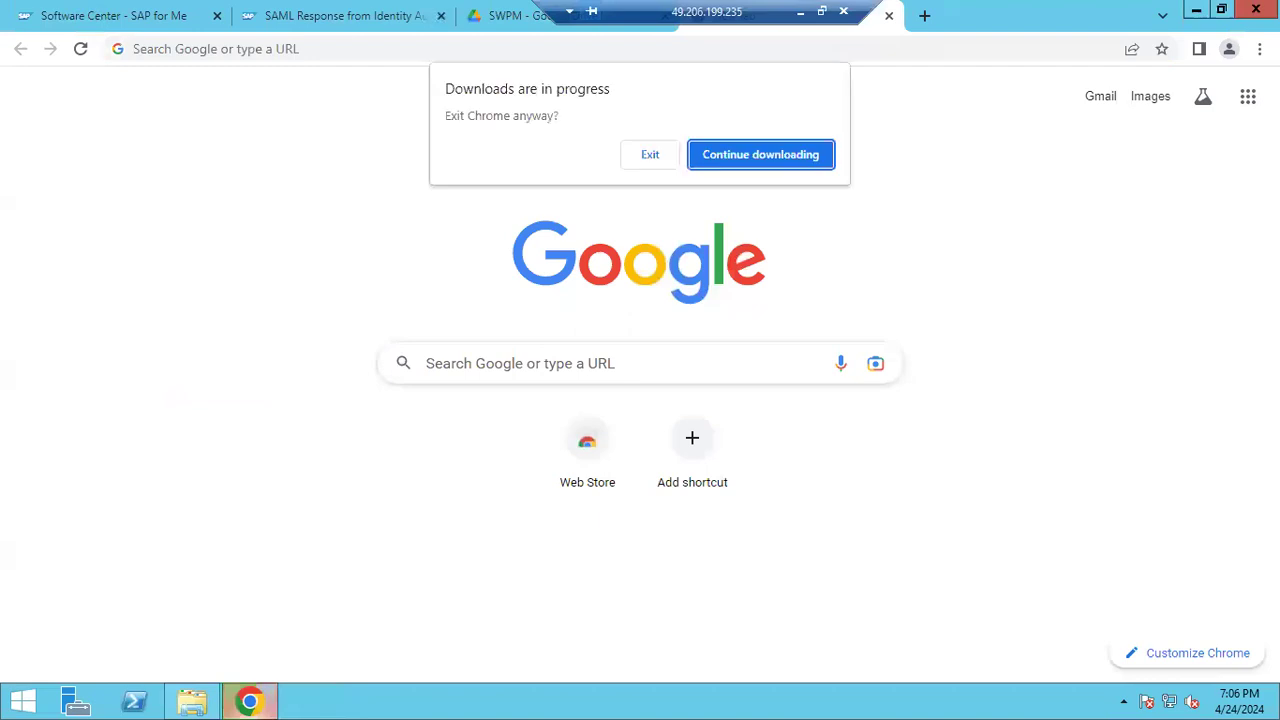
left_click(787, 156)
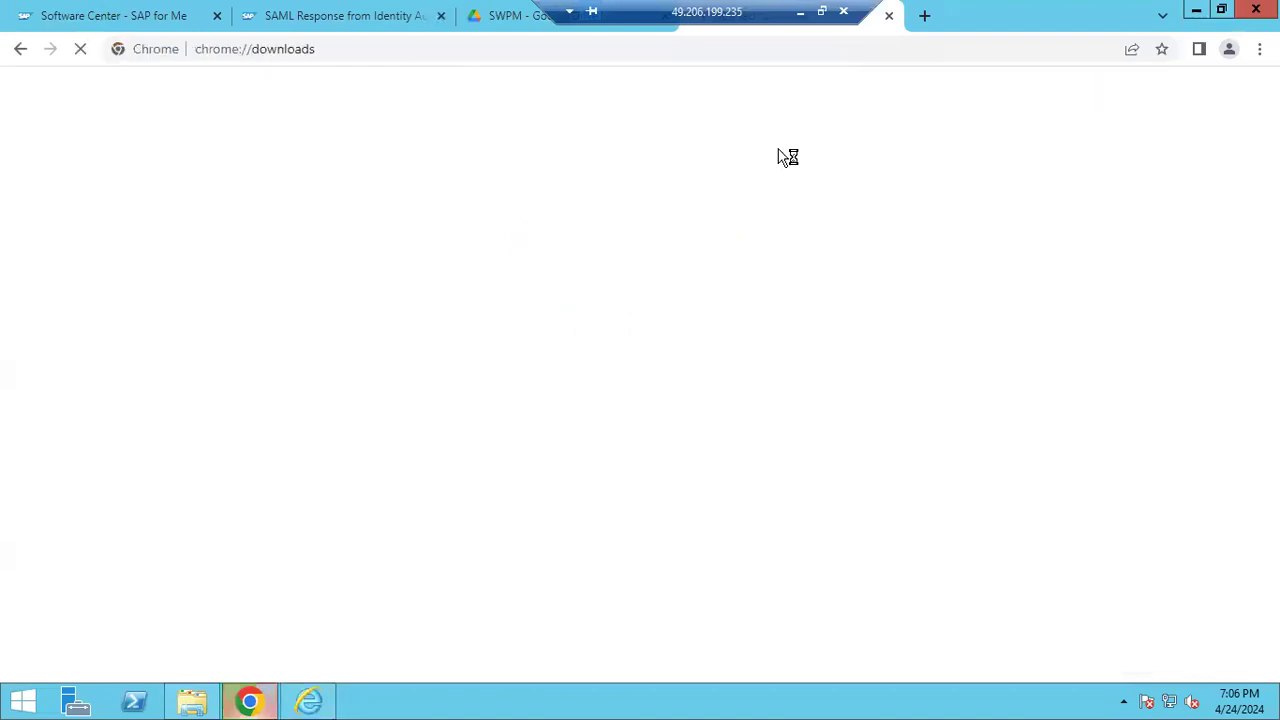
Postpone Internet Explorer's first-run setup and select its sapinst docs address for Chrome
left_click(1197, 14)
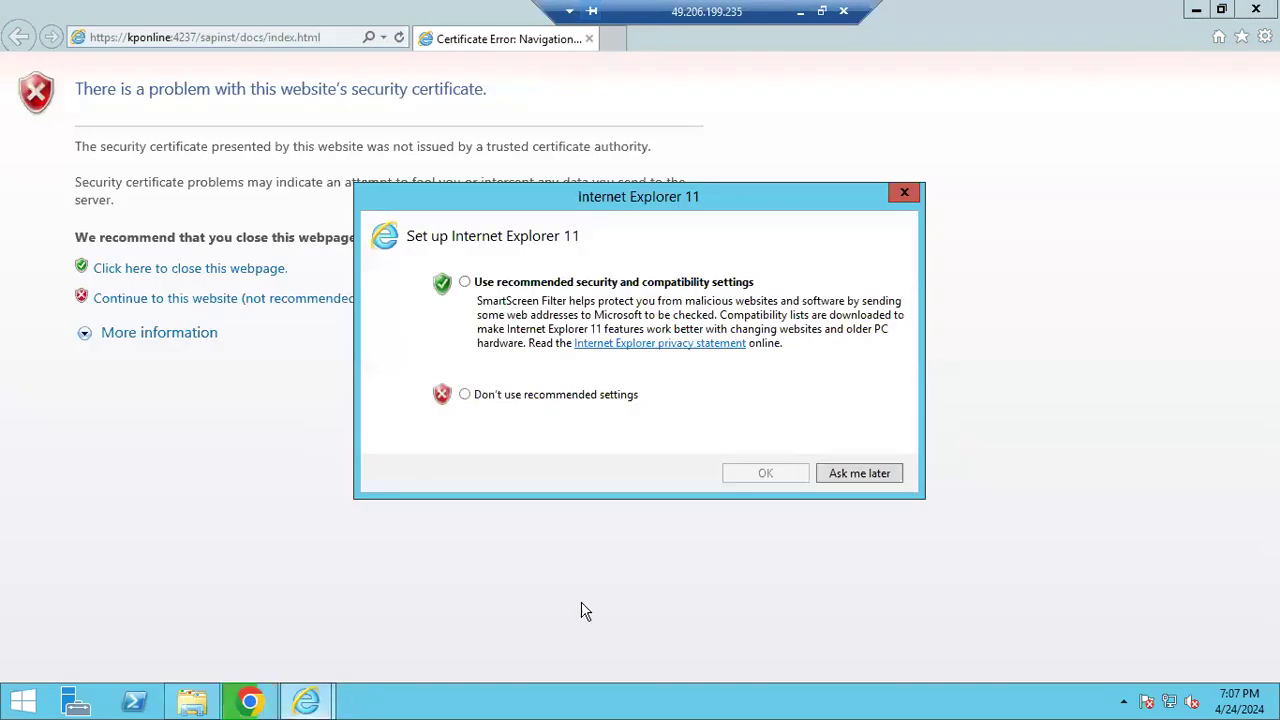
left_click(846, 476)
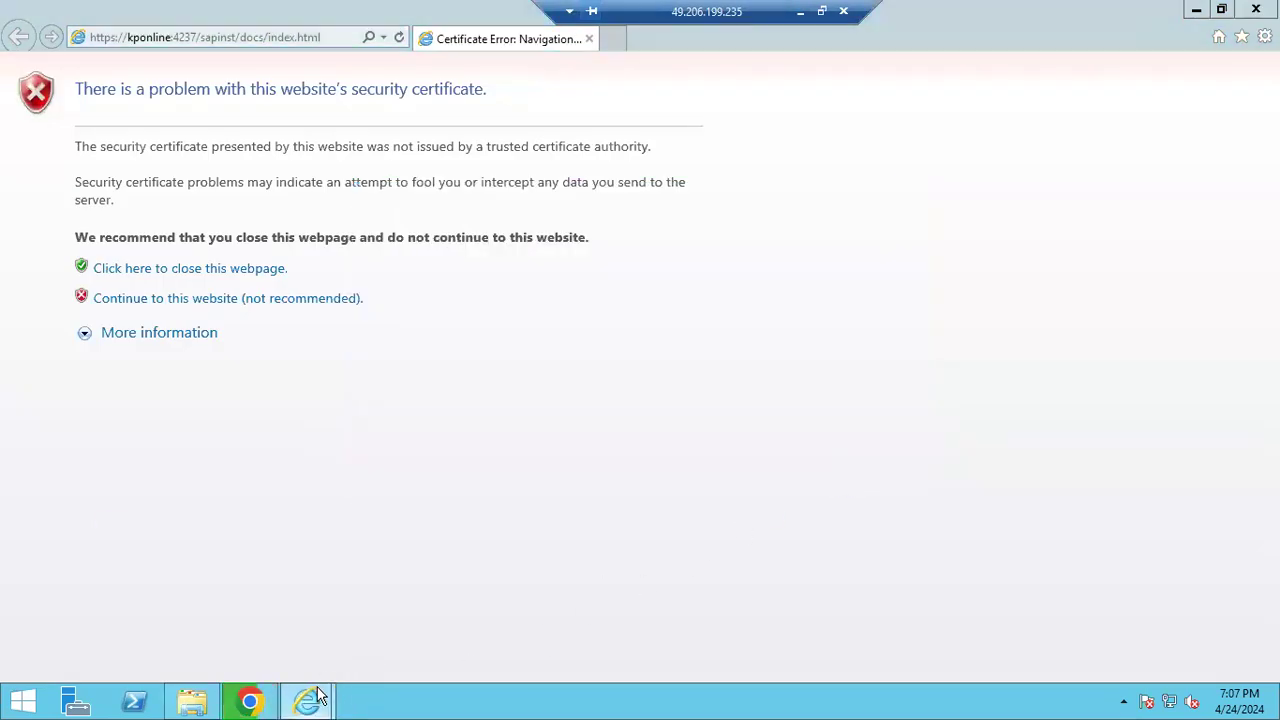
mouse_move(333, 680)
left_click(400, 640)
key("alt+d")
key("ctrl+c")
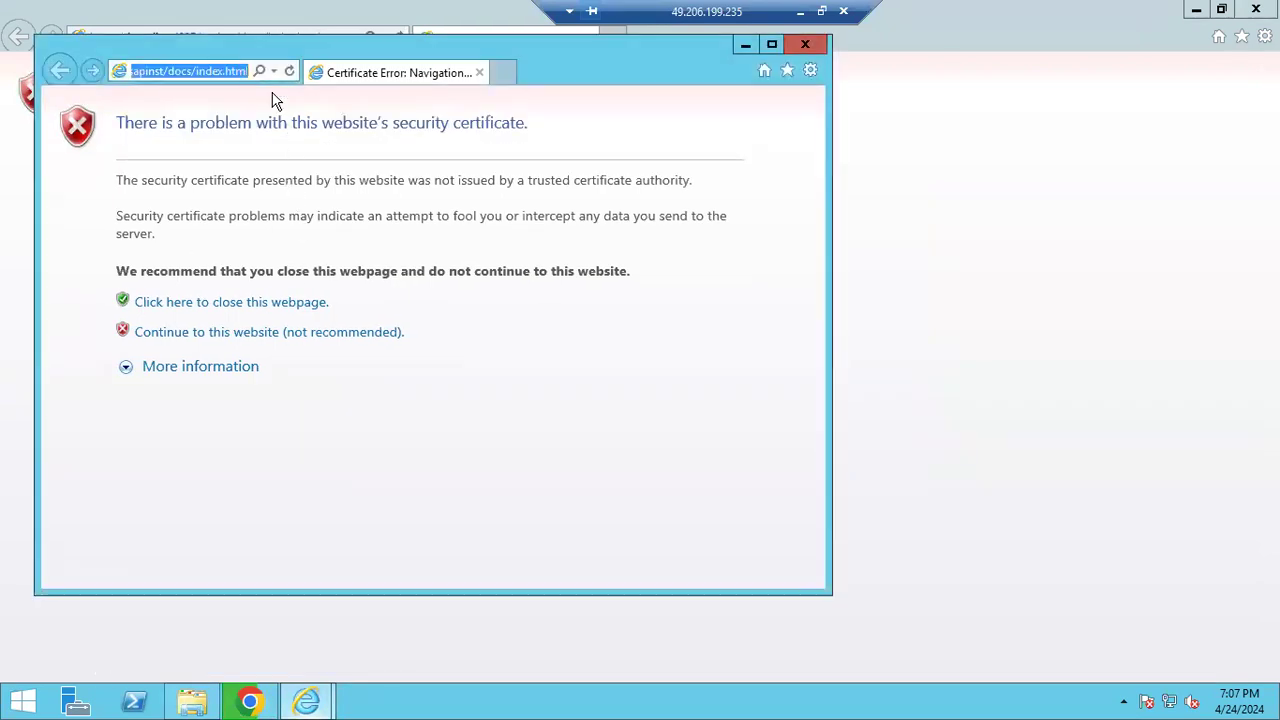
left_click(249, 701)
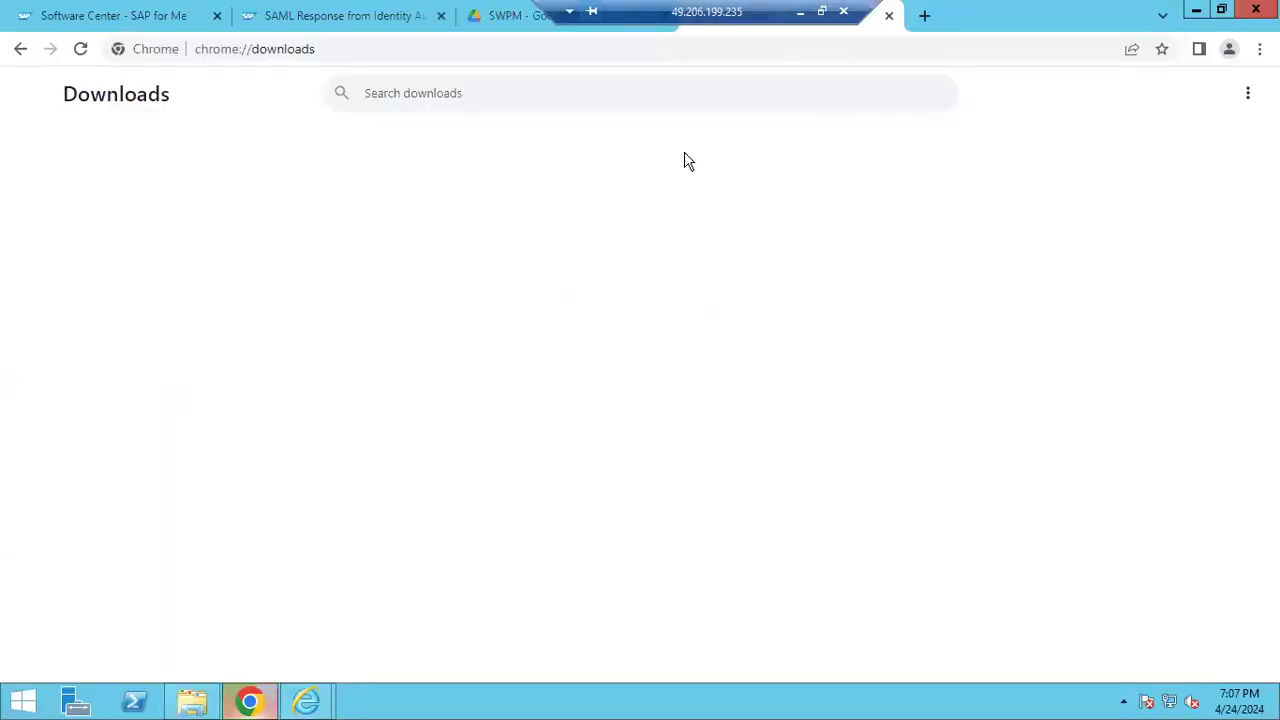
Paste the sapinst address into Chrome's address bar and check its host and port
key("alt+d")
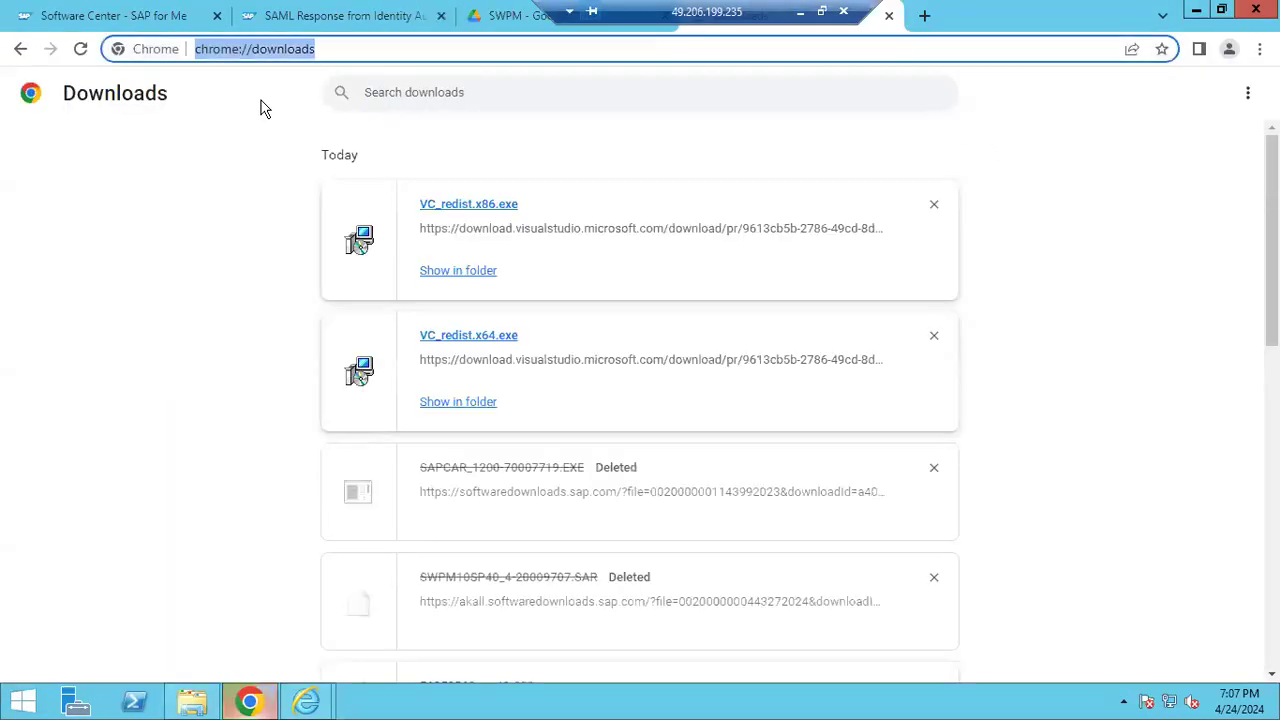
key("ctrl+v")
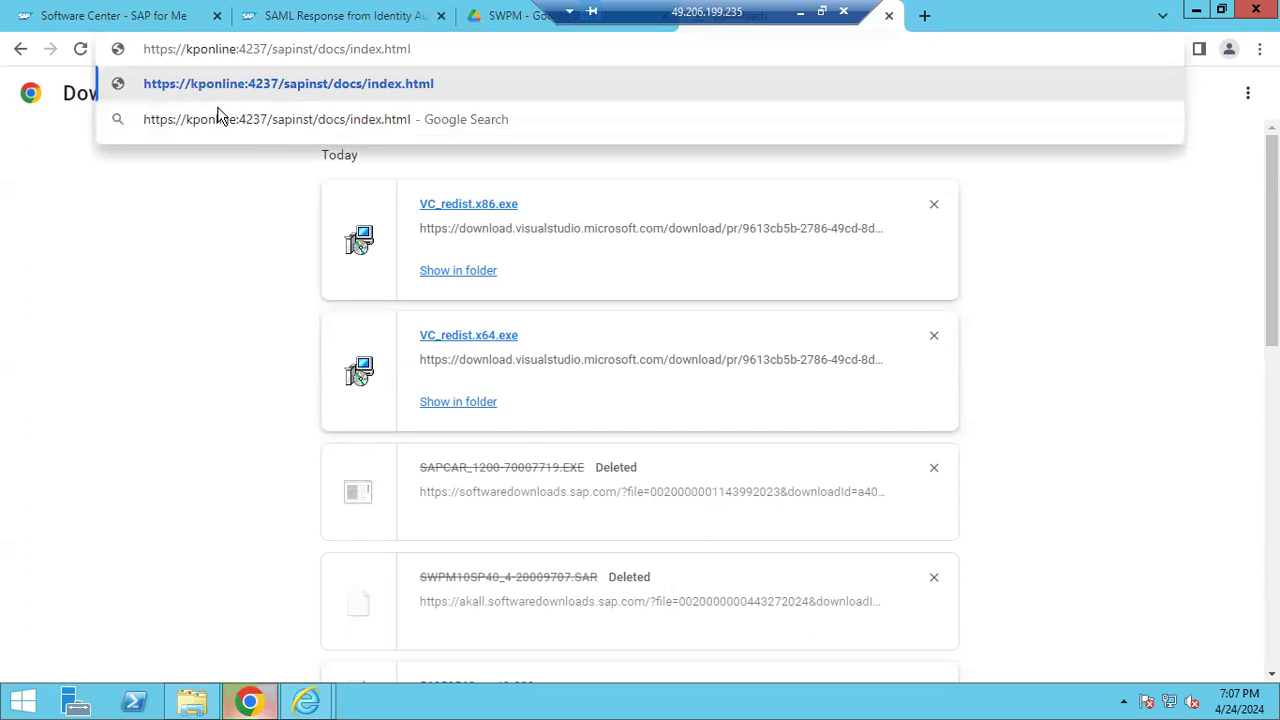
key("shift+Right")
key("shift+Right")
key("Right")
key("Right")
key("Right")
key("Right")
key("Right")
key("Right")
key("Right")
key("shift+Right")
key("shift+Right")
key("Right")
key("shift+Right")
key("shift+Right")
key("shift+Right")
key("shift+Right")
key("shift+Right")
key("shift+Right")
key("shift+Right")
key("shift+Right")
key("shift+Right")
key("shift+Right")
key("shift+Right")
key("shift+Right")
key("shift+Right")
key("shift+Right")
key("shift+Right")
key("shift+Right")
key("shift+Right")
key("shift+Right")
key("shift+Right")
key("shift+Right")
Close the Program Starter log and both Internet Explorer certificate error windows
left_click(381, 698)
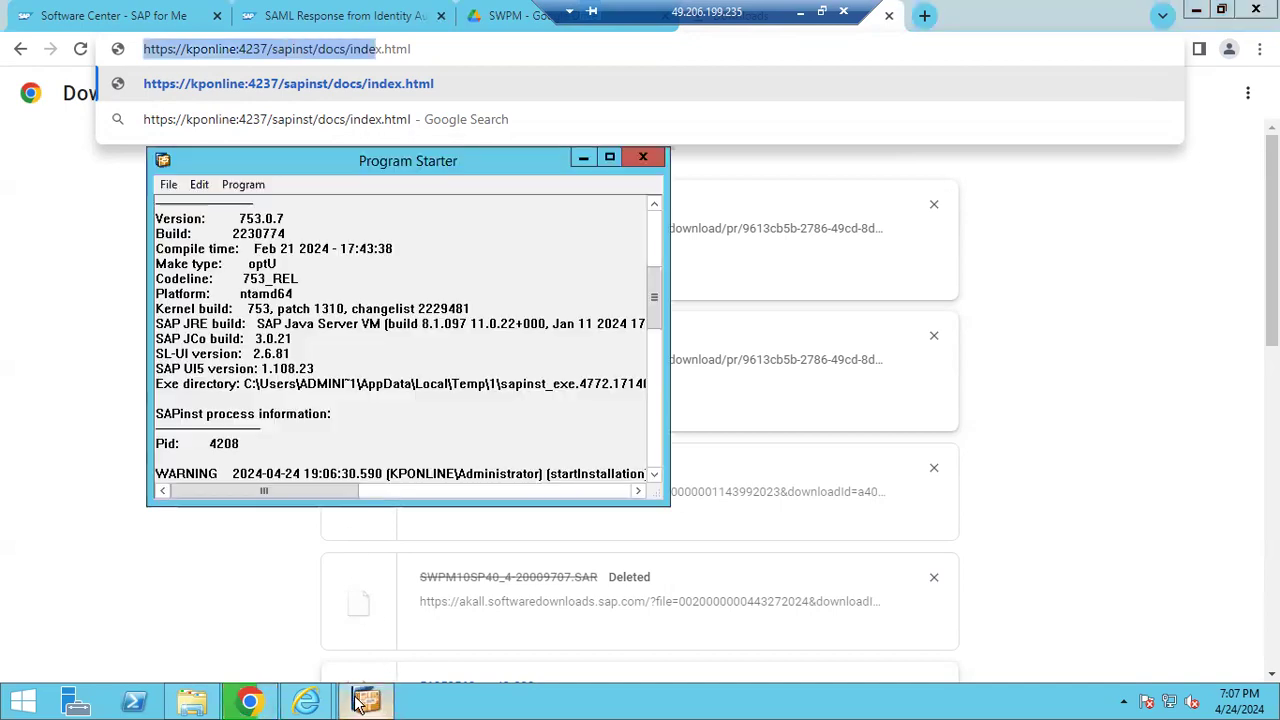
scroll(513, 372, "down", 10)
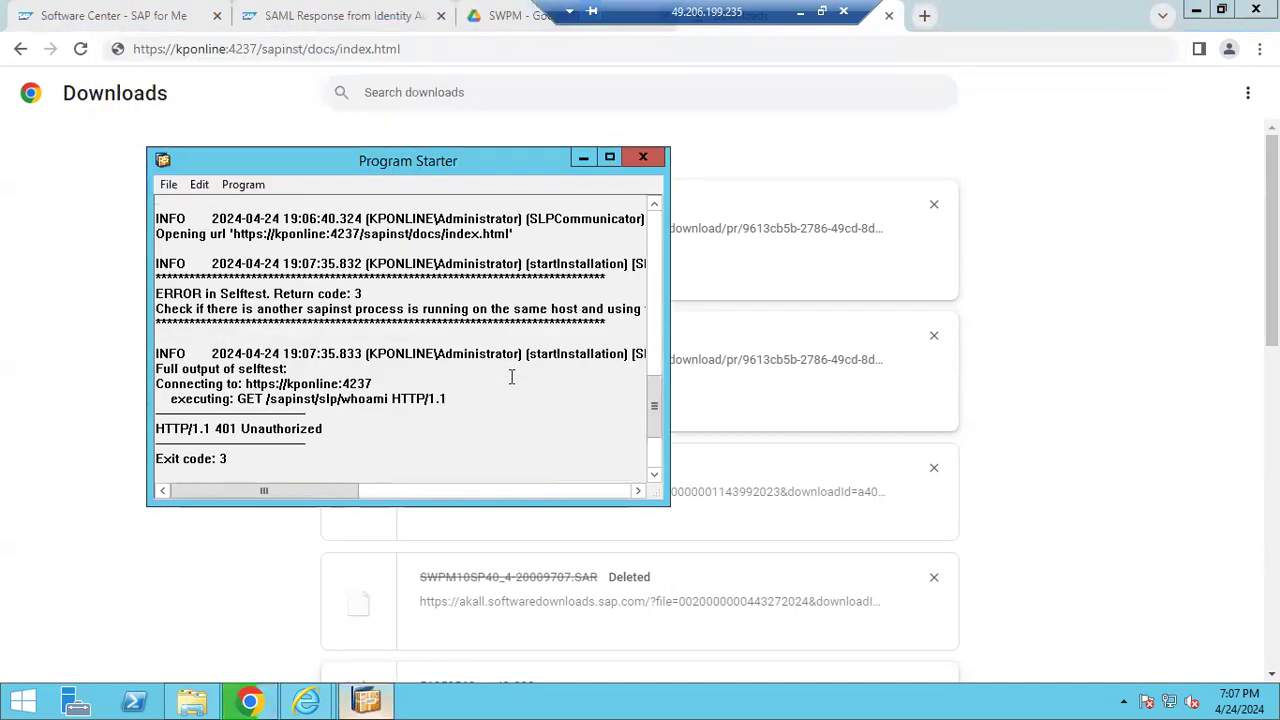
left_click(643, 157)
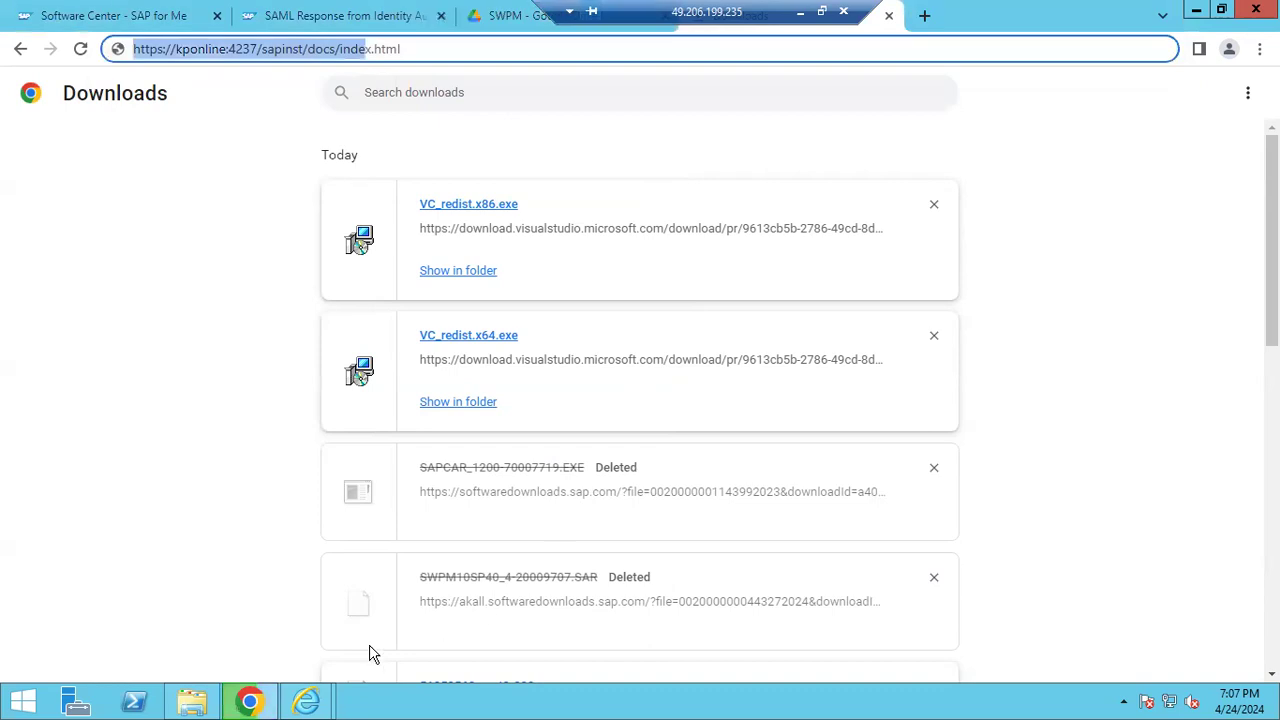
left_click(305, 705)
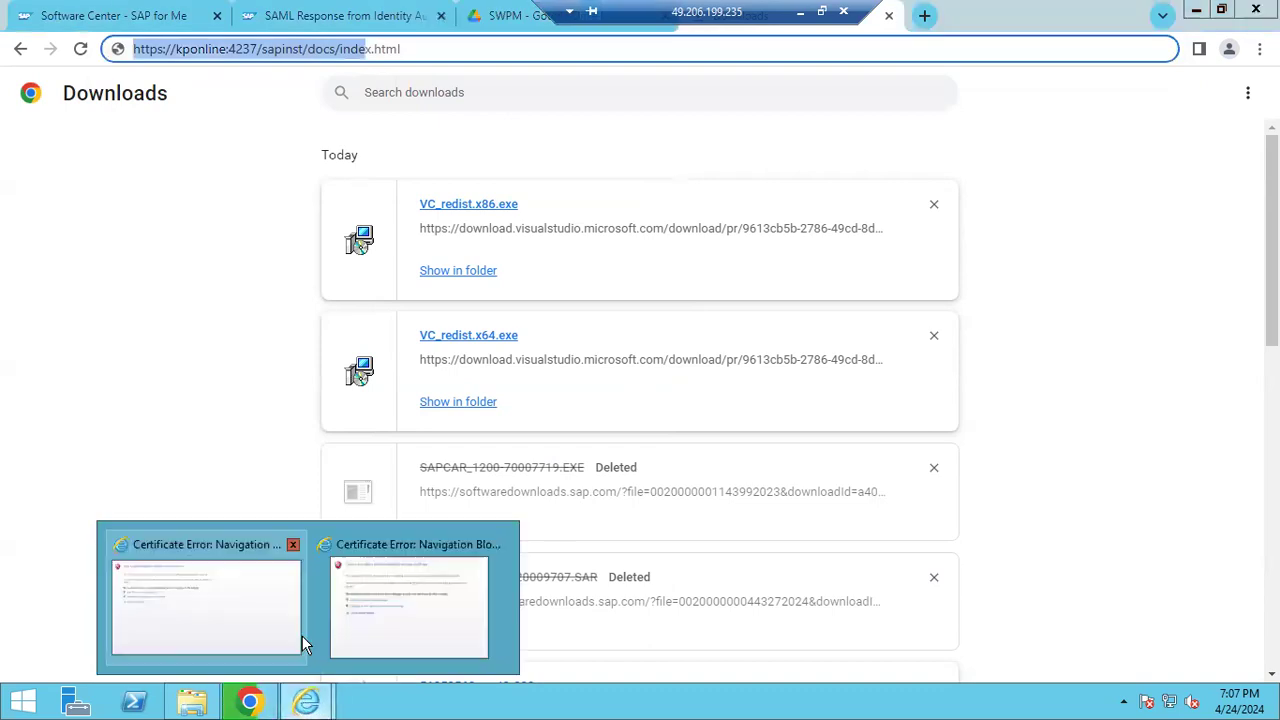
left_click(293, 548)
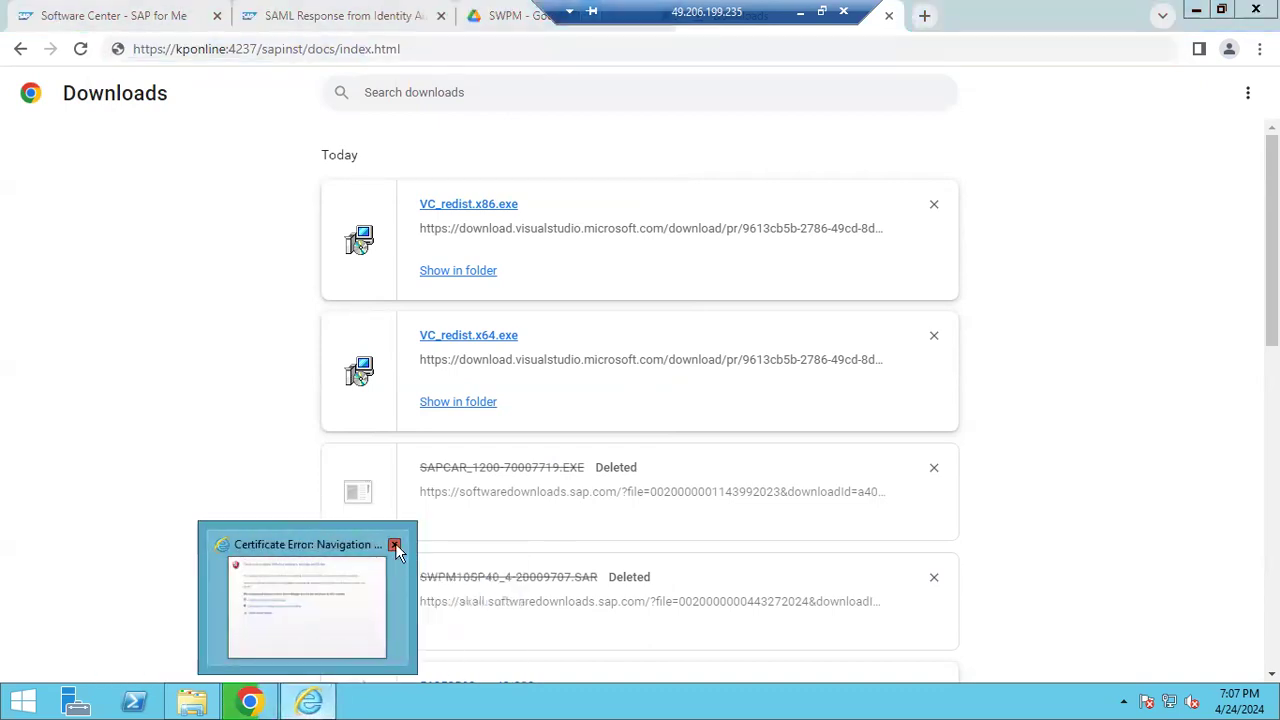
left_click(395, 547)
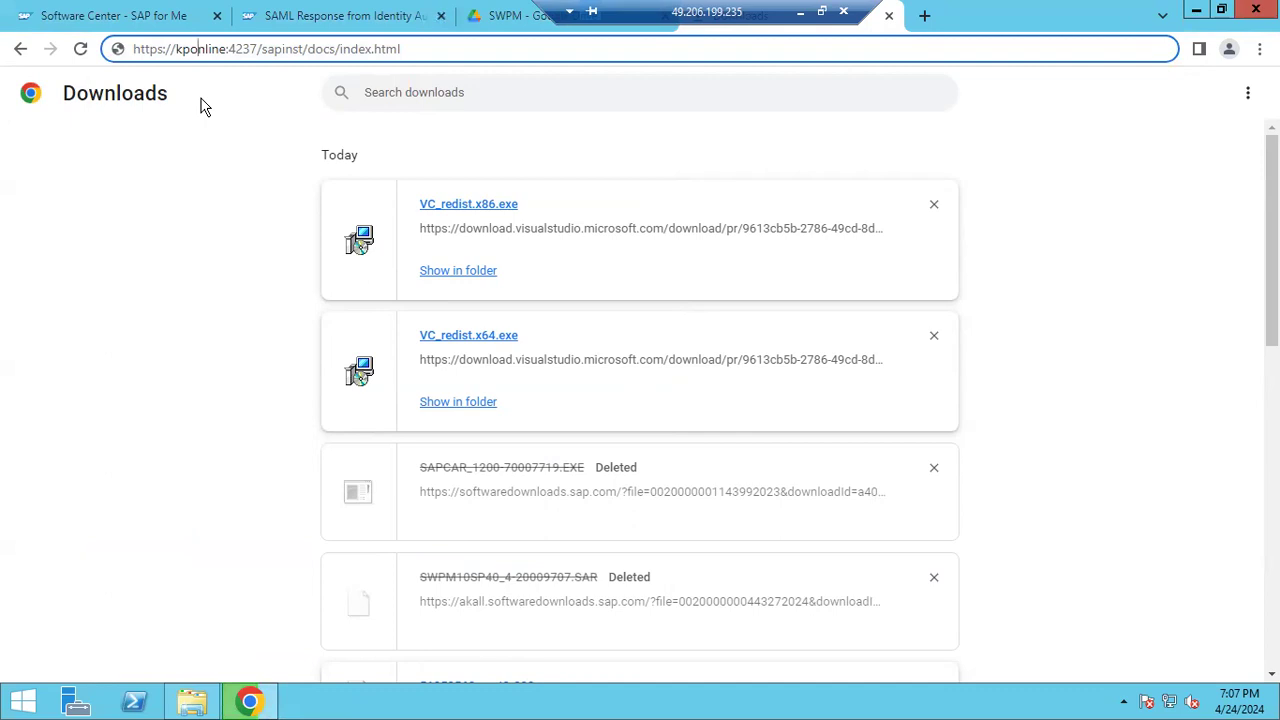
key("ctrl+shift+Right")
key("ctrl+shift+Right")
key("ctrl+shift+Right")
key("ctrl+shift+Right")
key("ctrl+shift+Right")
key("ctrl+shift+Right")
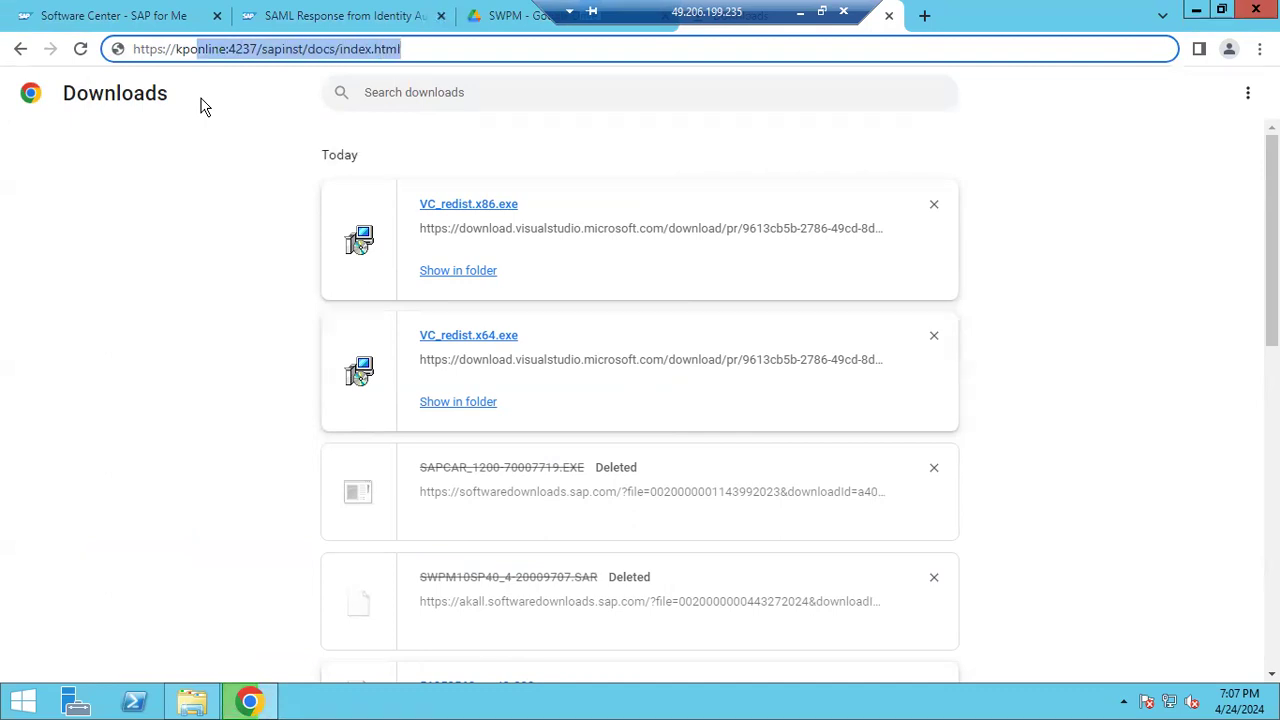
key("End")
key("Return")
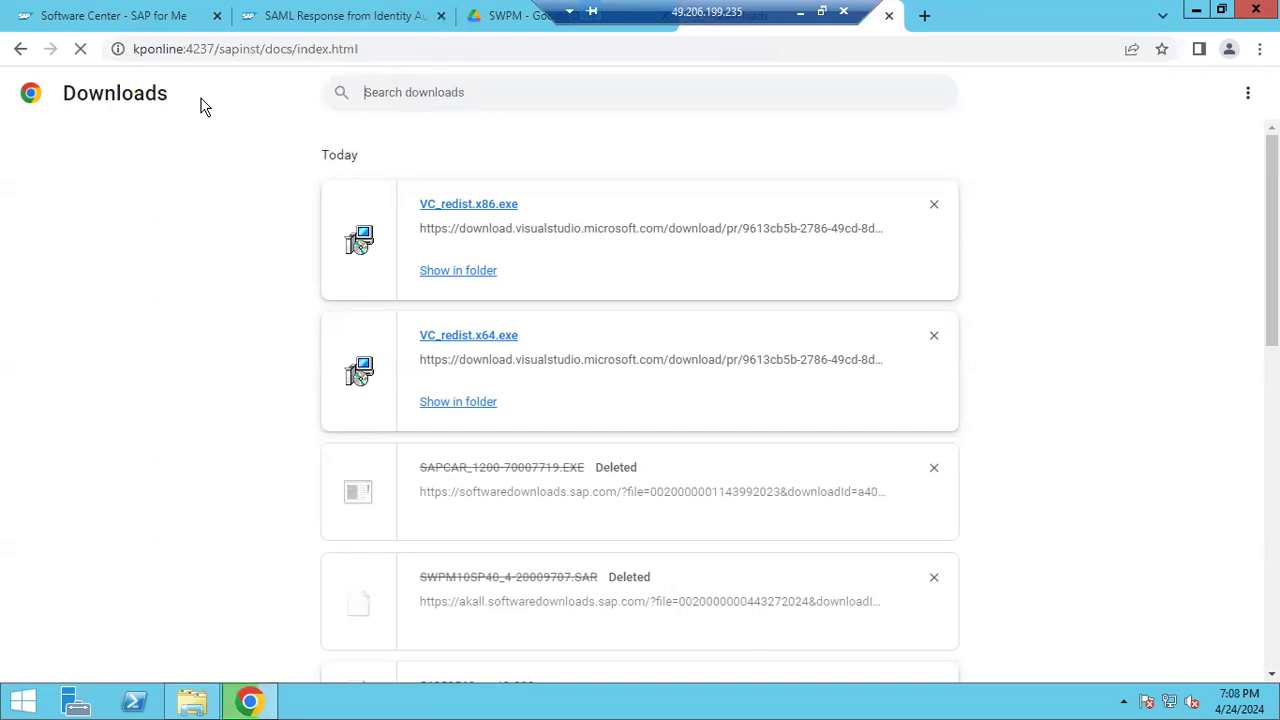
left_click(1122, 706)
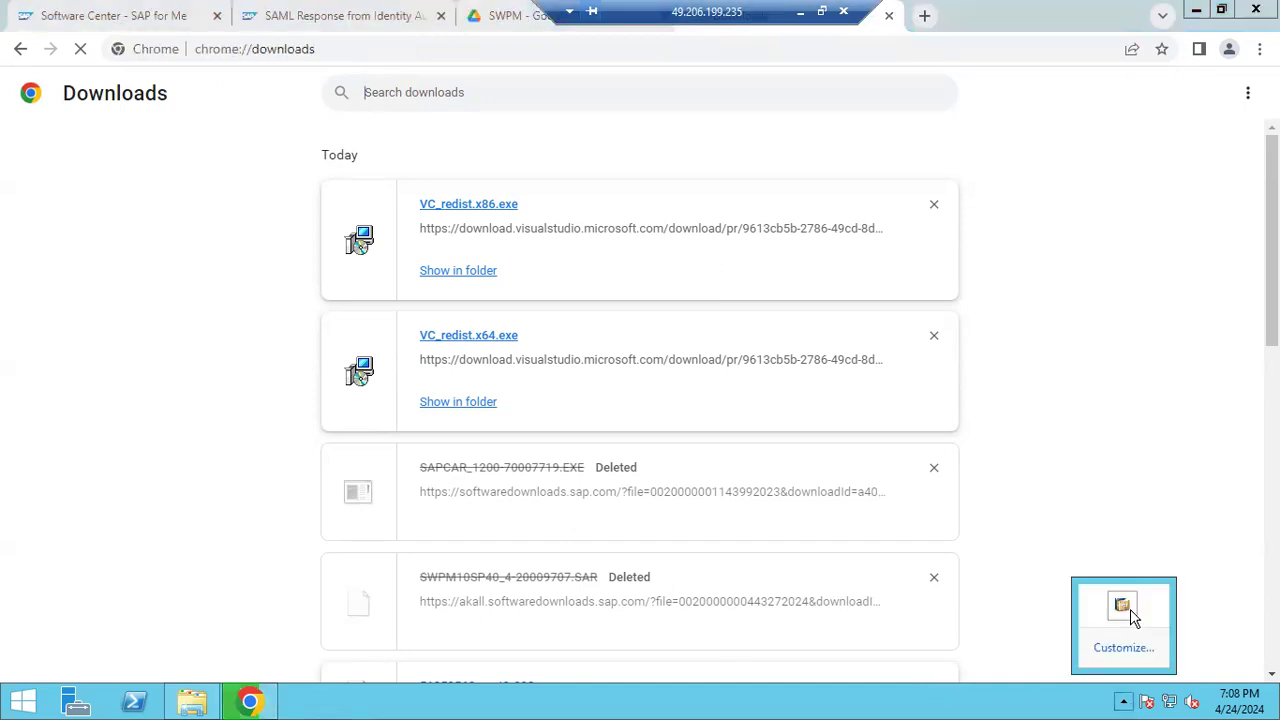
left_click(1122, 605)
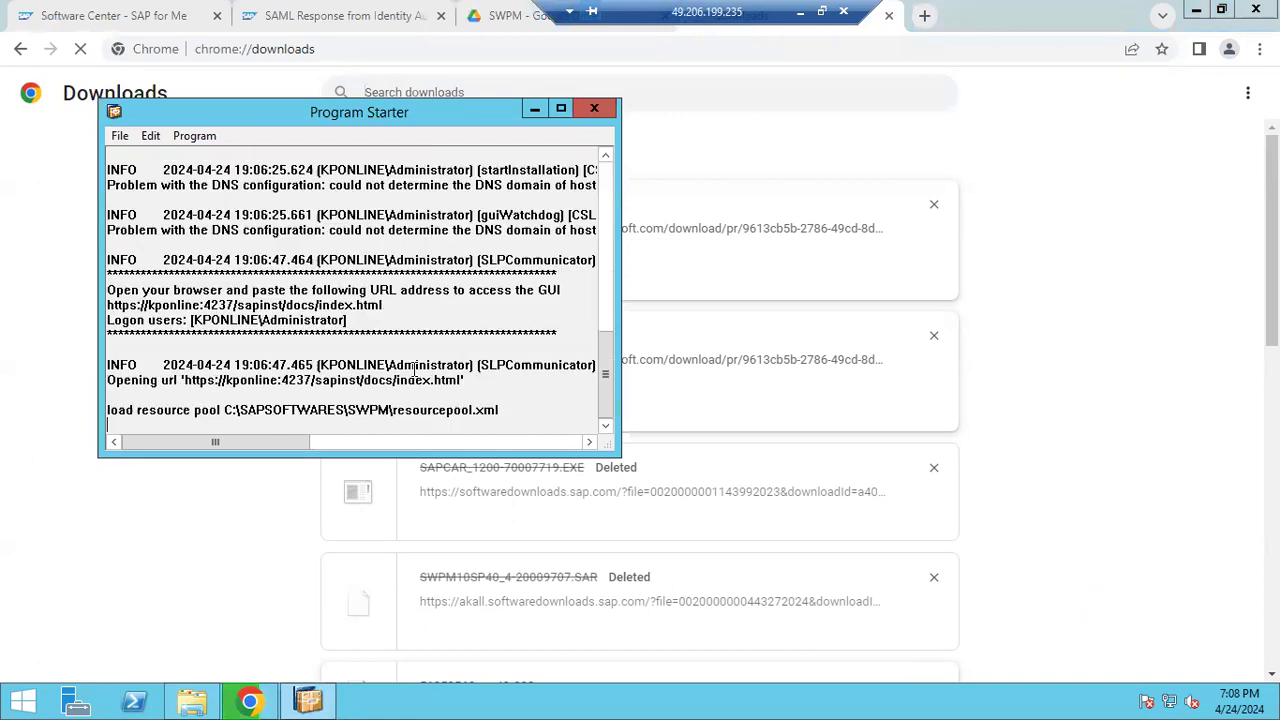
left_click(594, 110)
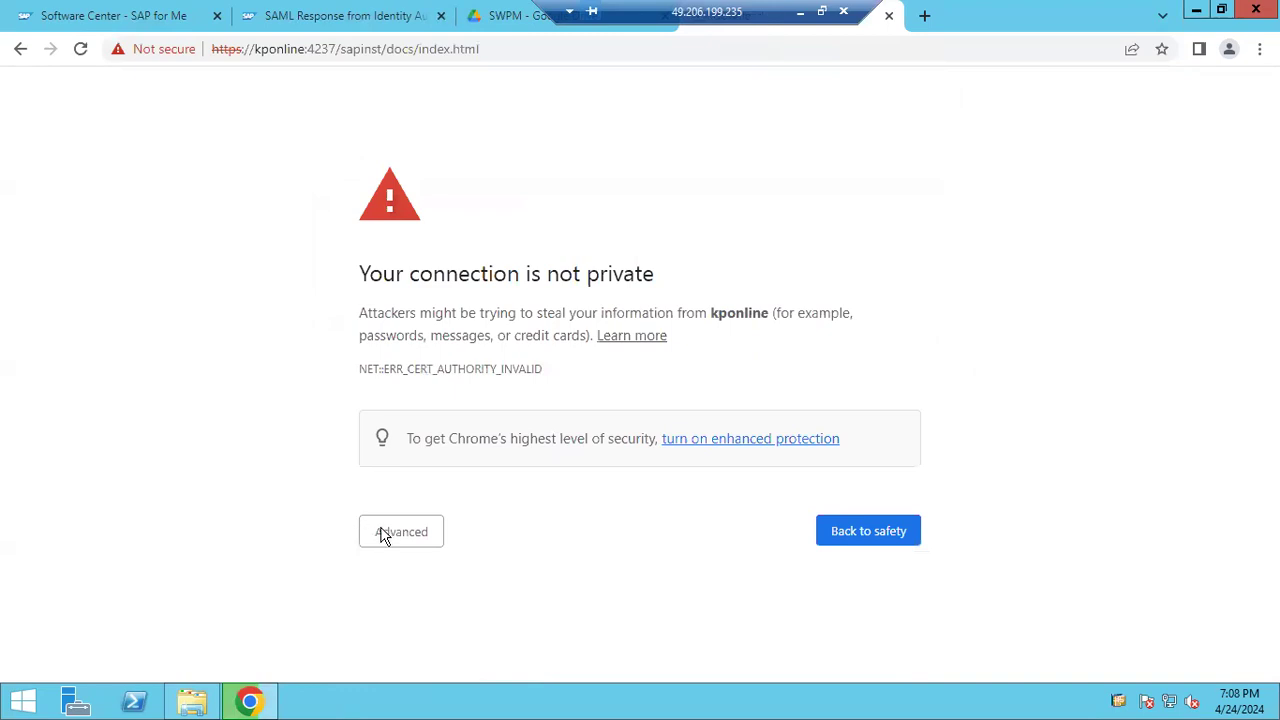
Bypass the certificate warning via Advanced and proceed to kponline (unsafe)
left_click(384, 534)
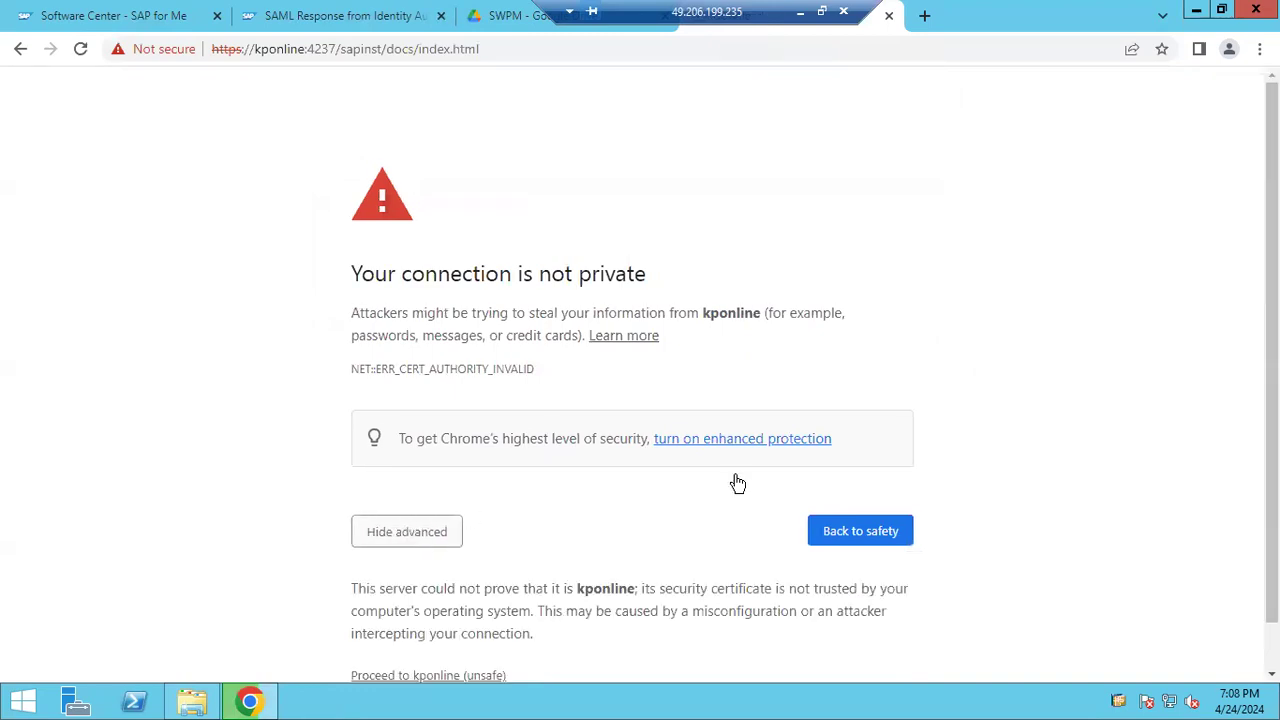
scroll(697, 462, "down", 1)
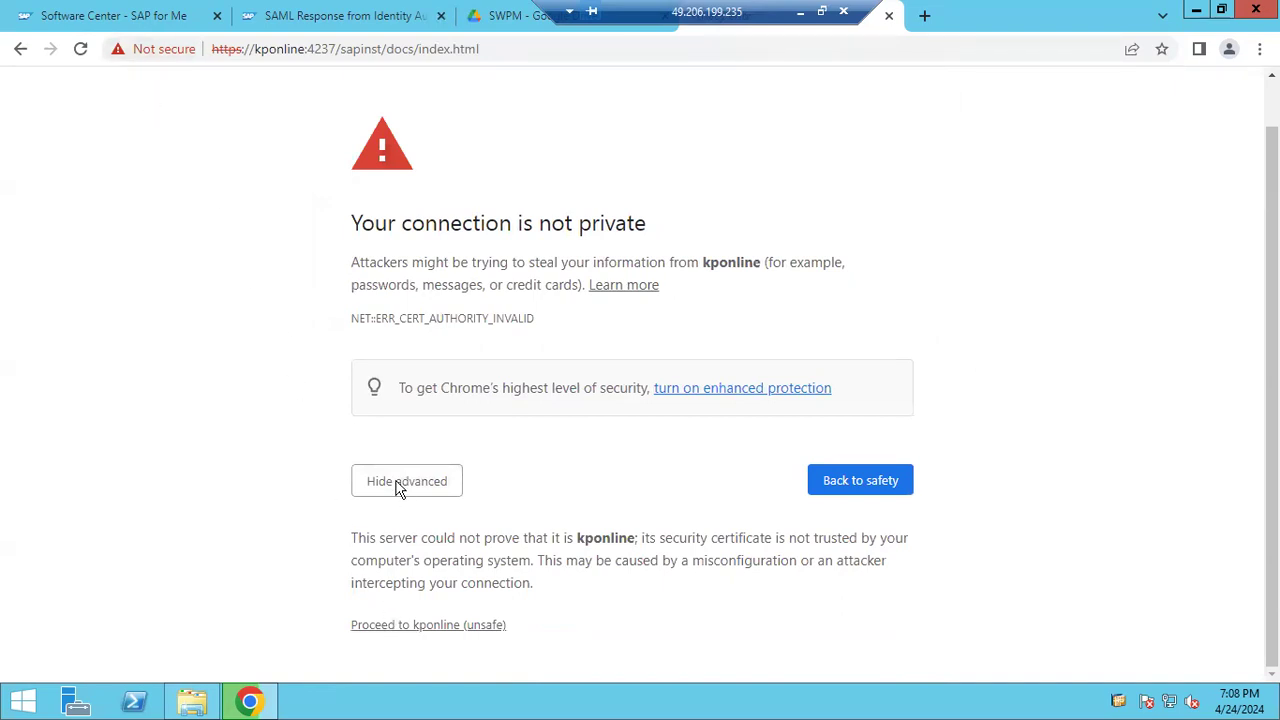
left_click(430, 625)
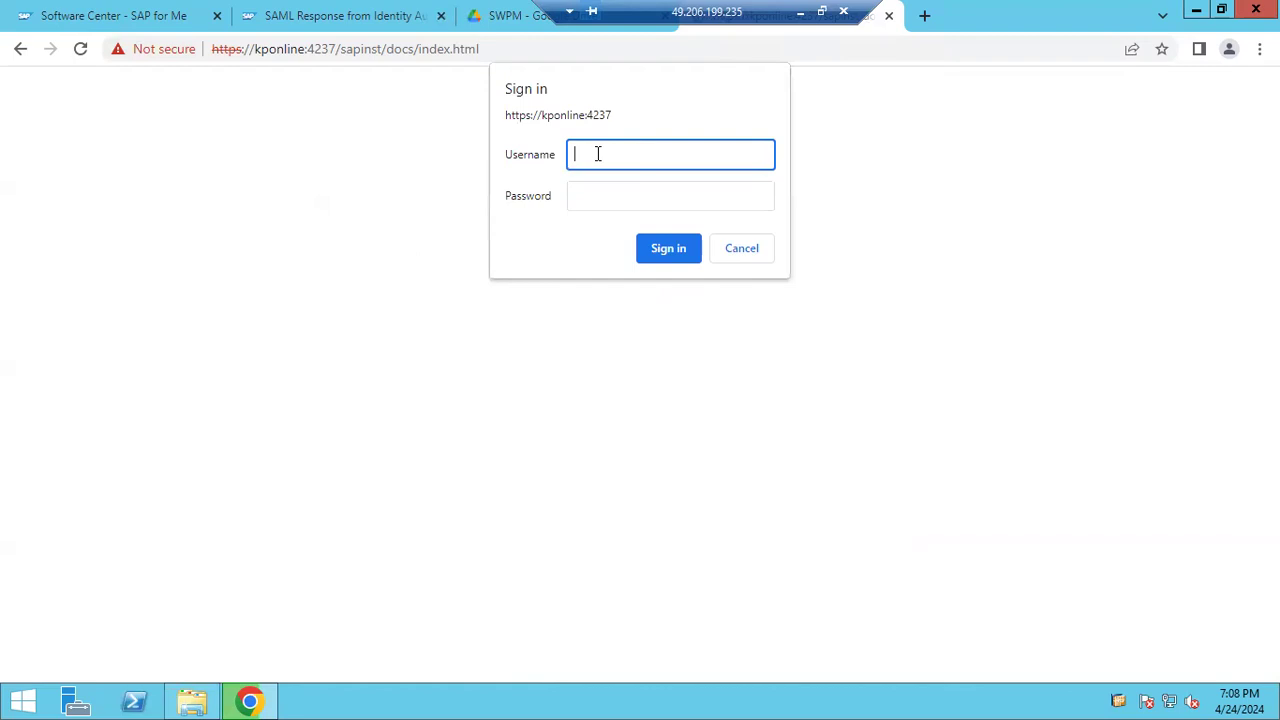
Sign in with the Administrator account and its password
type("Administrator")
key("Tab")
type("*******")
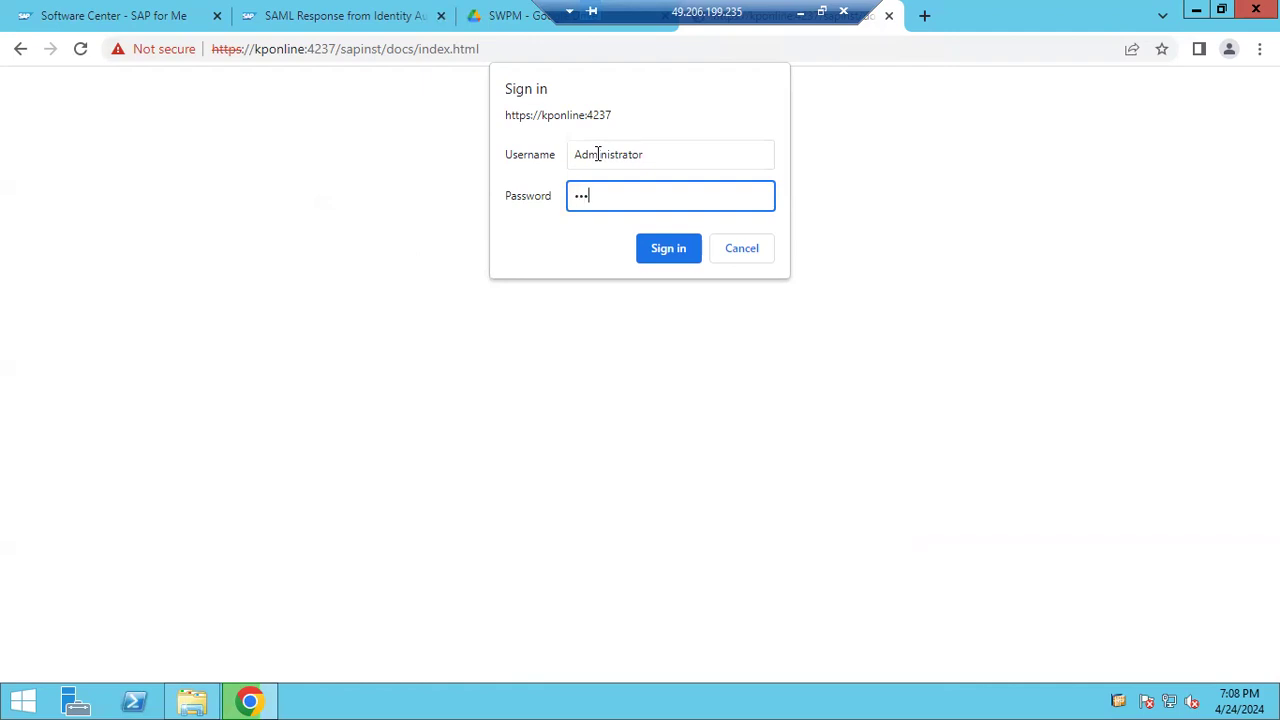
type("***")
key("Return")
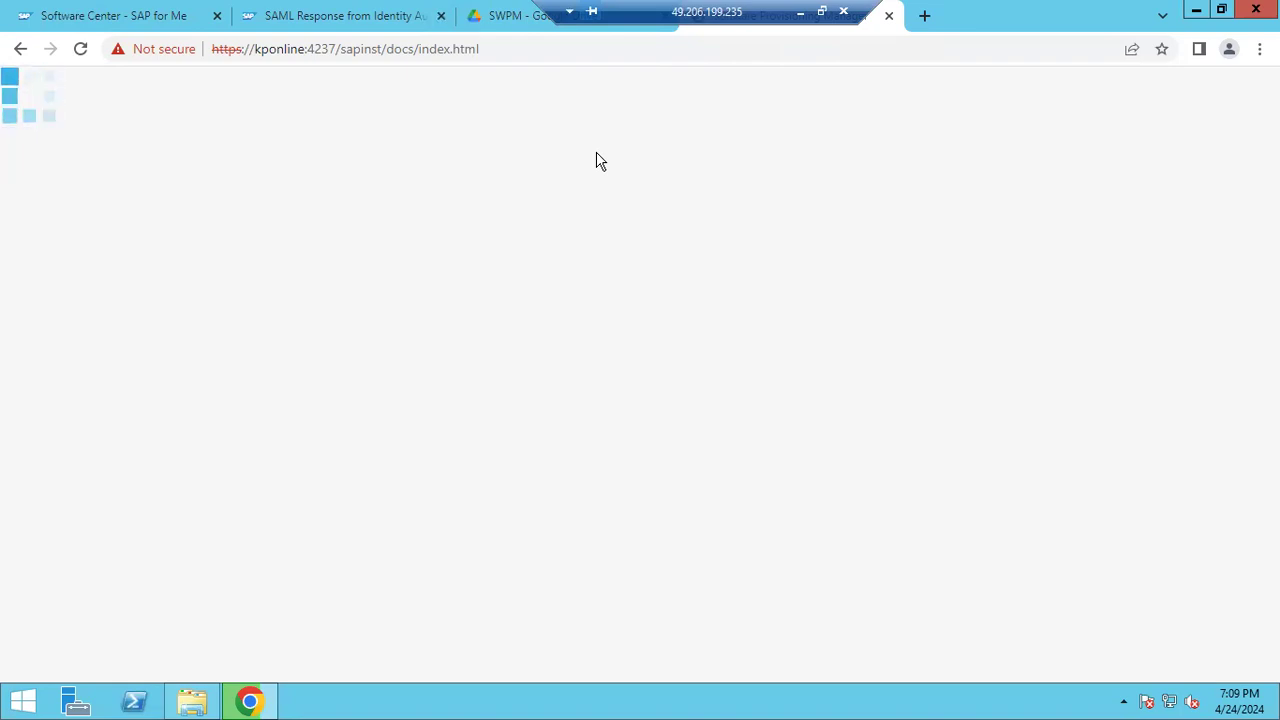
Switch between the SWPM Google Drive tab and the Software Provisioning Manager tab
mouse_move(274, 703)
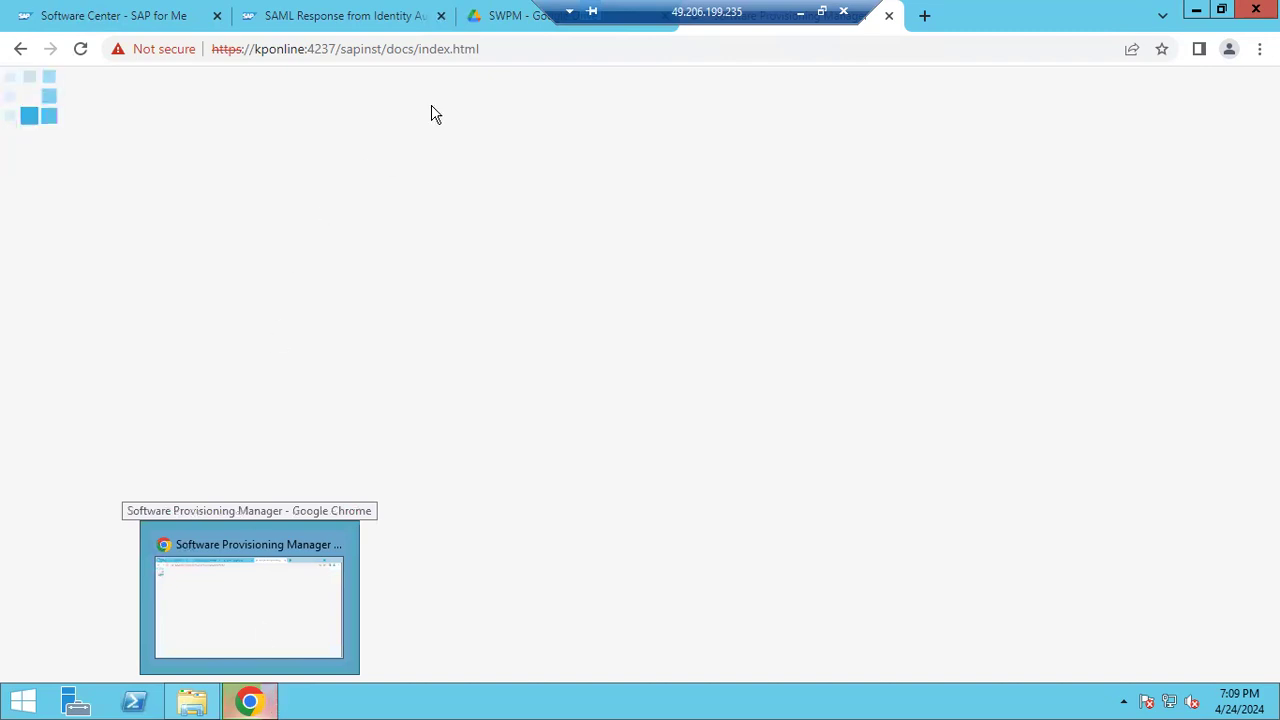
left_click_drag(645, 10, 871, 9)
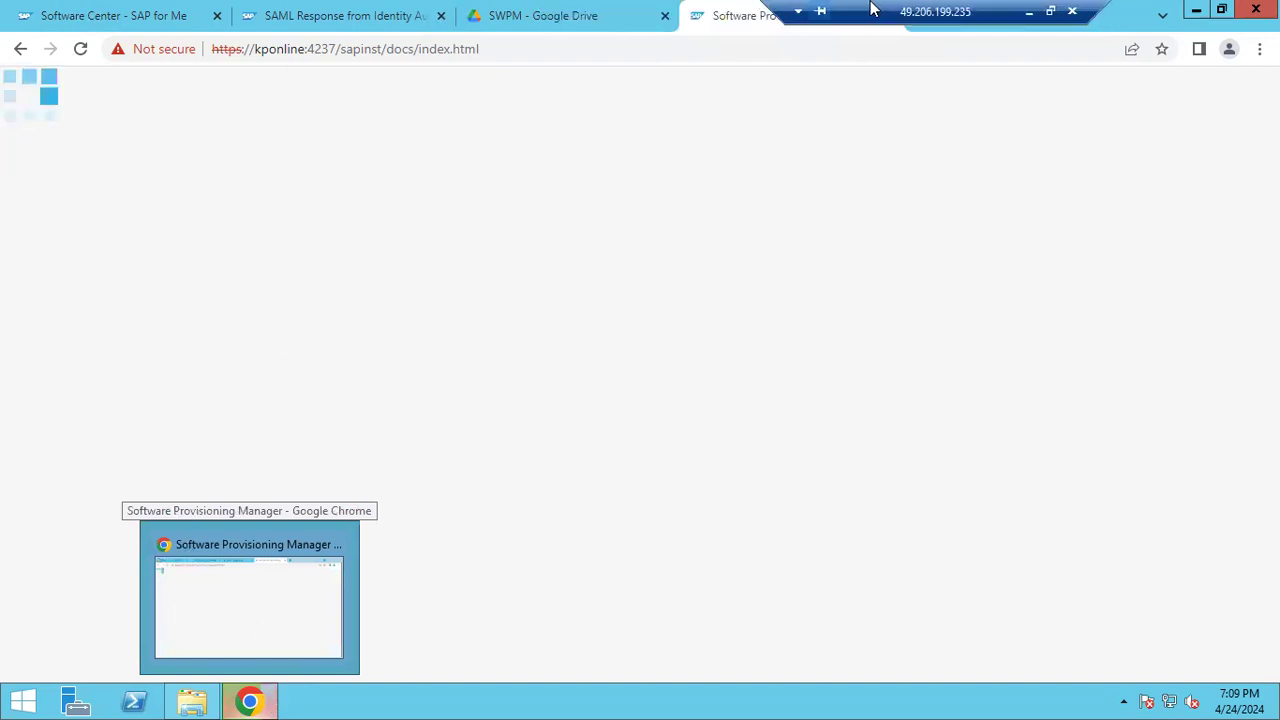
left_click(562, 18)
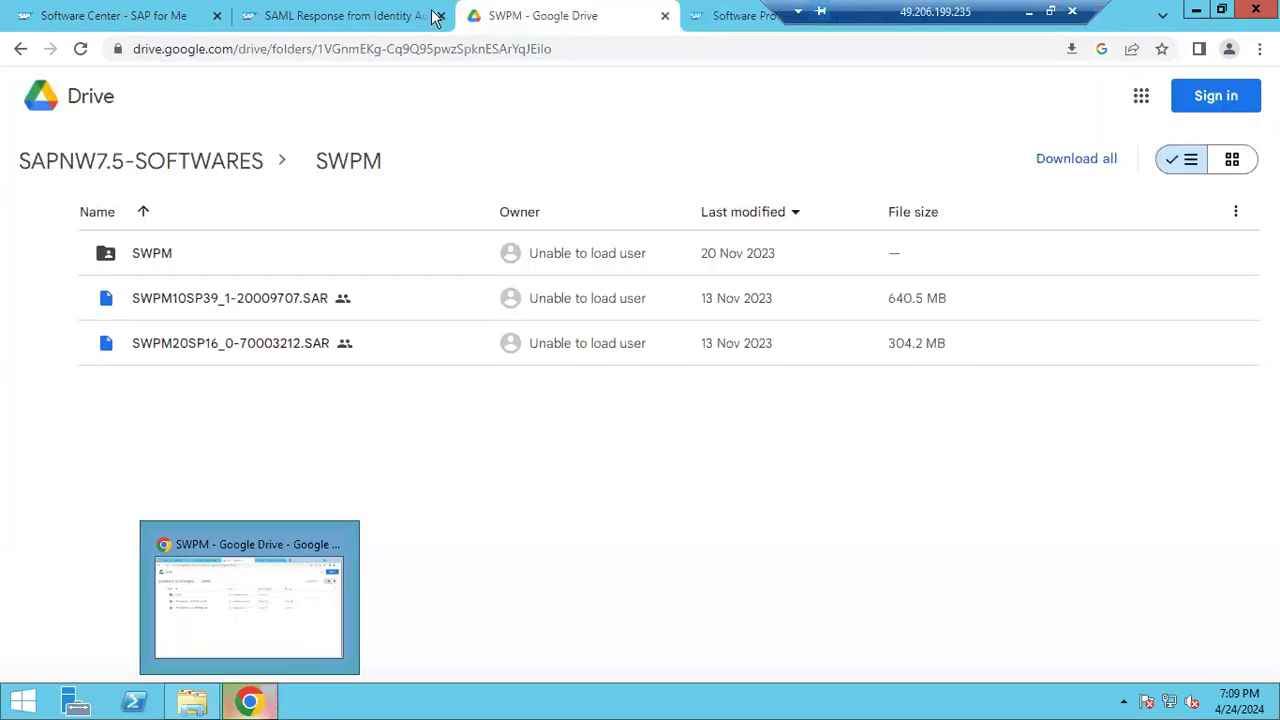
left_click(719, 16)
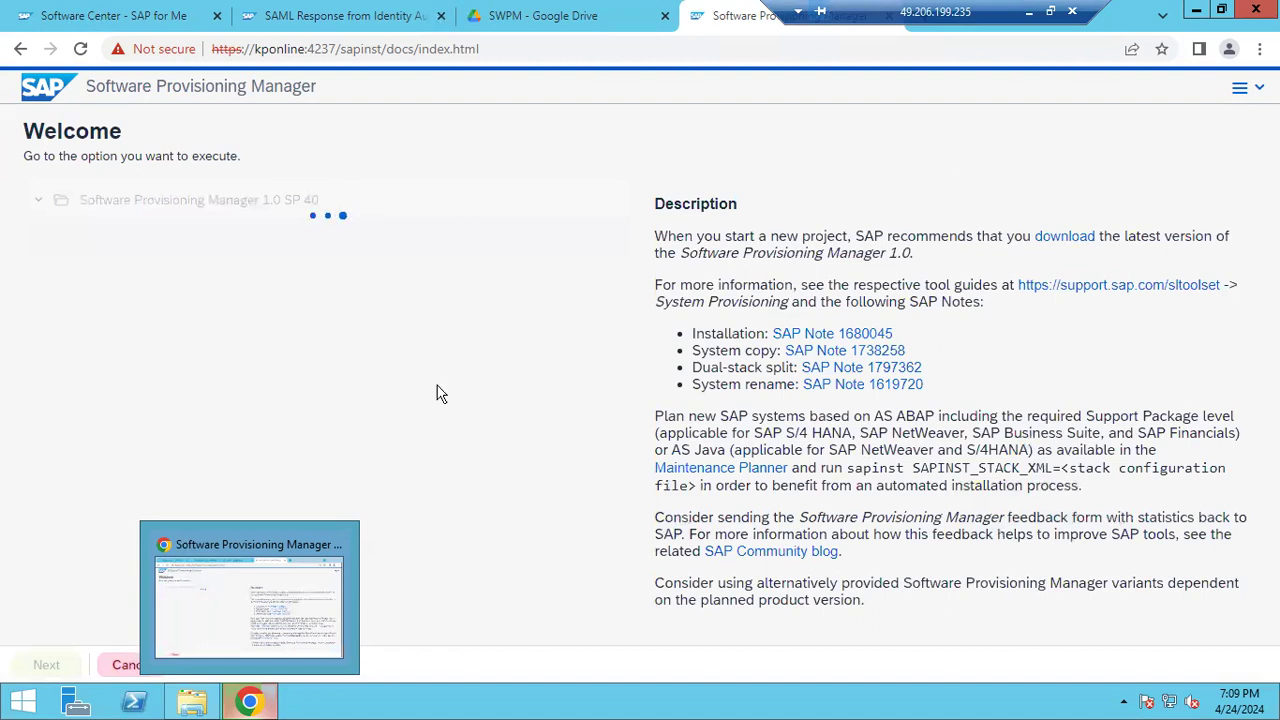
left_click(249, 706)
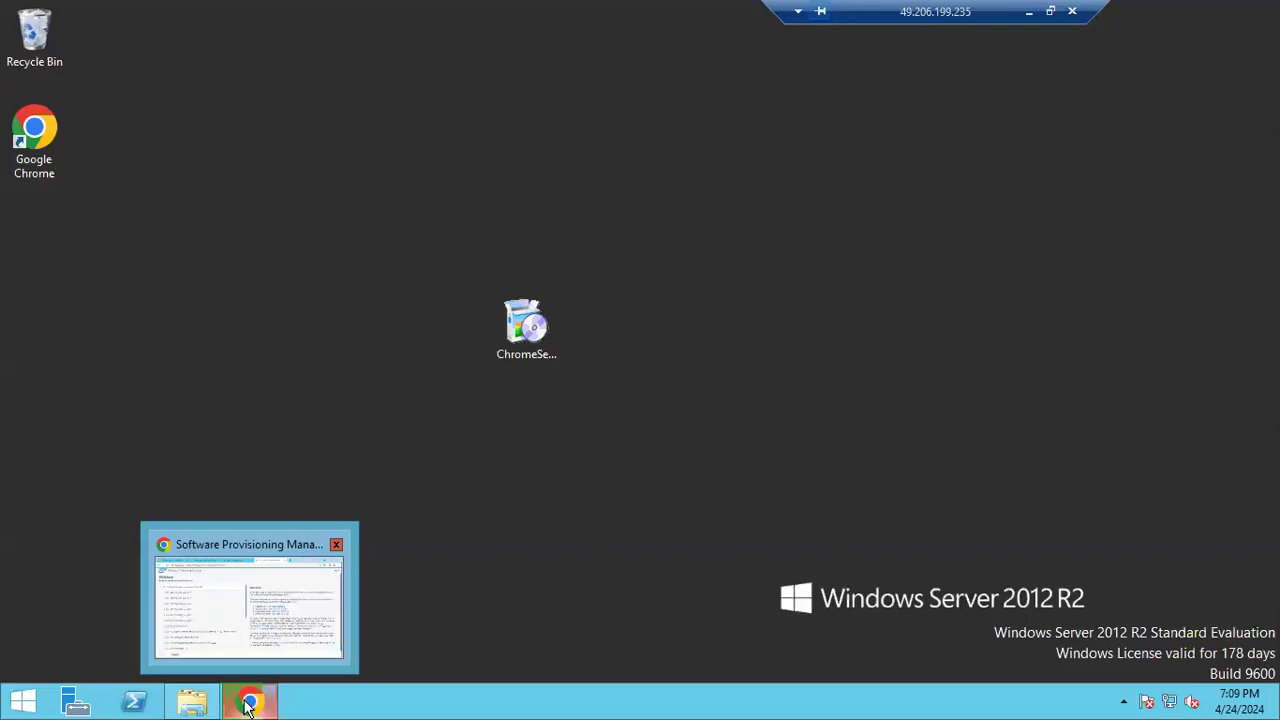
left_click(250, 706)
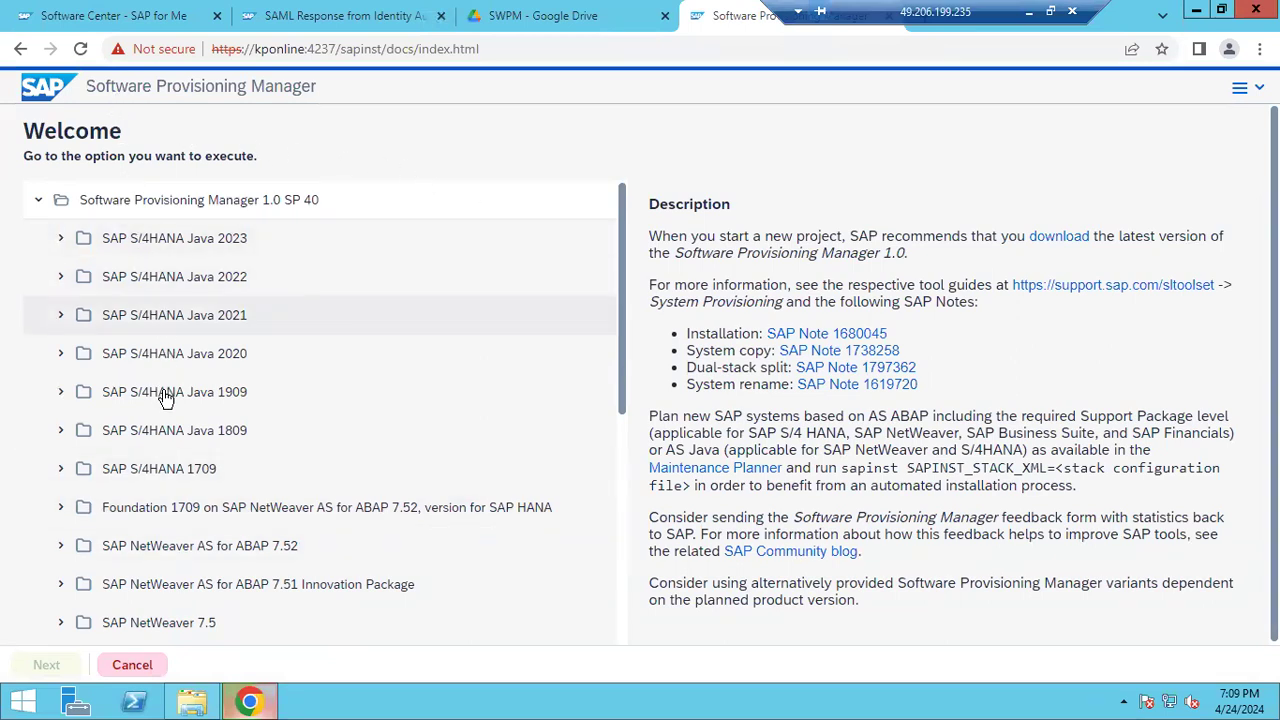
Browse the products, select SAP Business Suite 7i 2016, then expand SAP NetWeaver 7.5
scroll(172, 466, "down", 3)
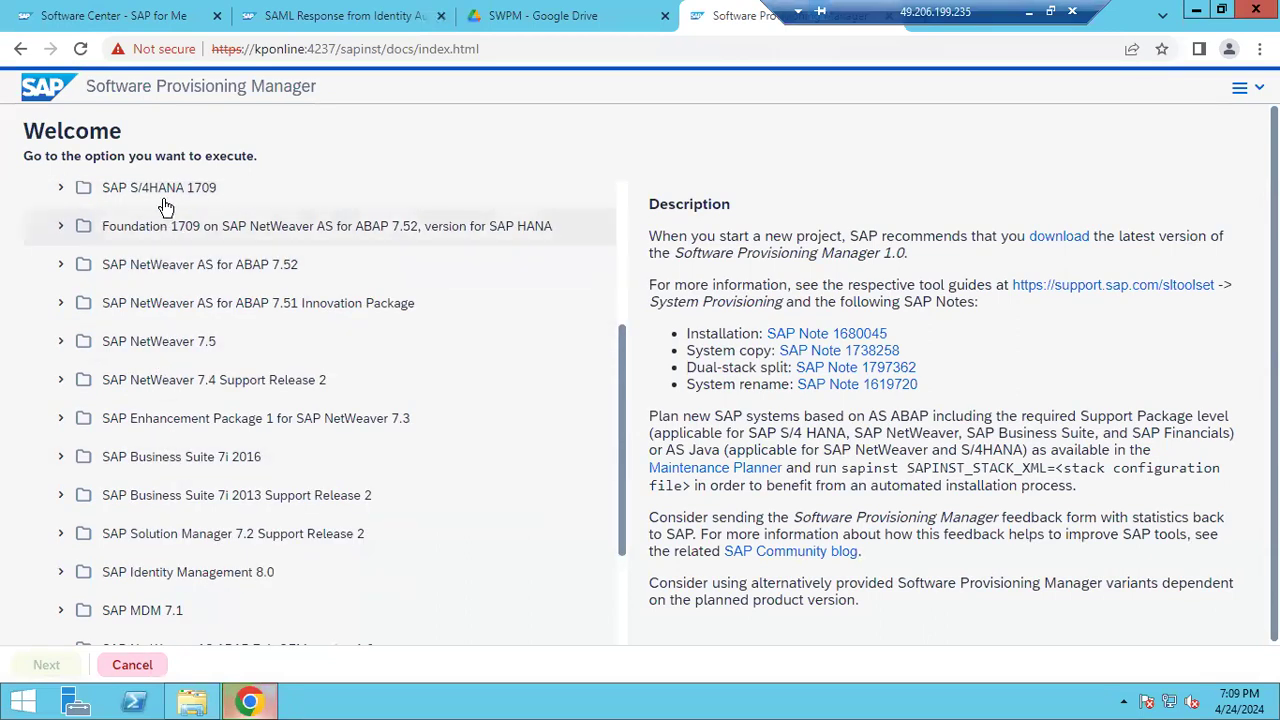
left_click(66, 457)
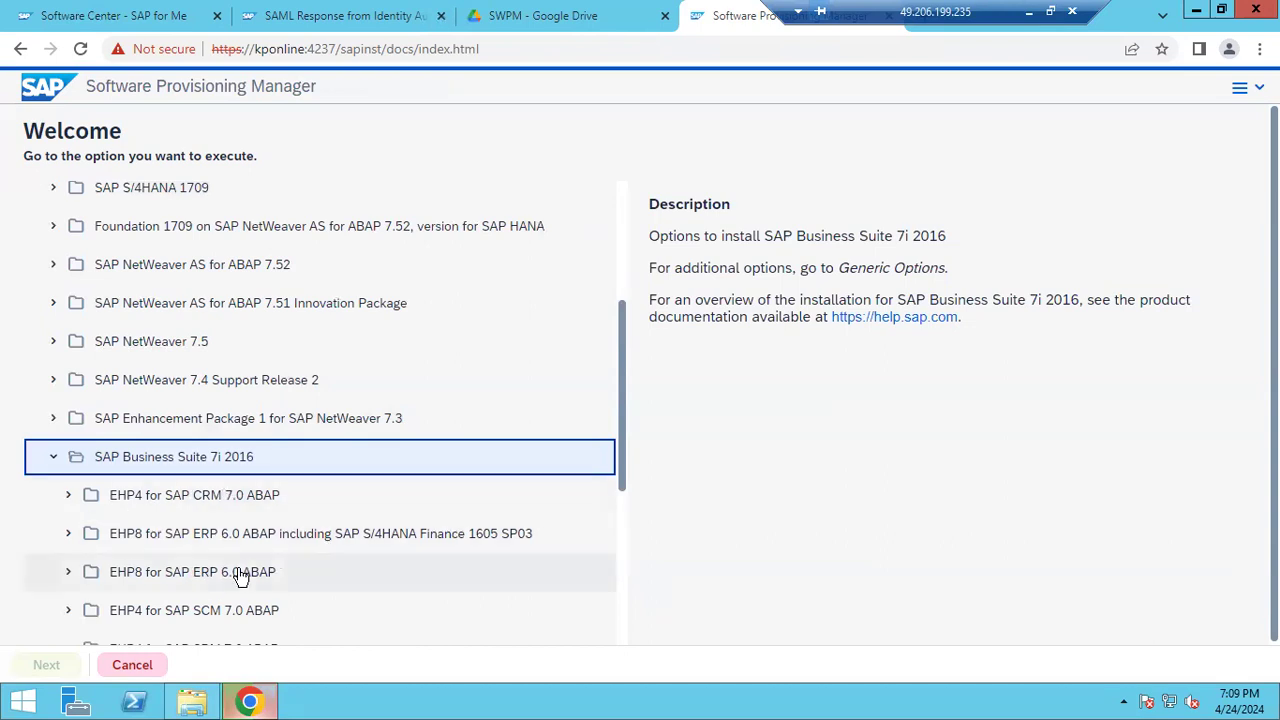
scroll(243, 573, "down", 1)
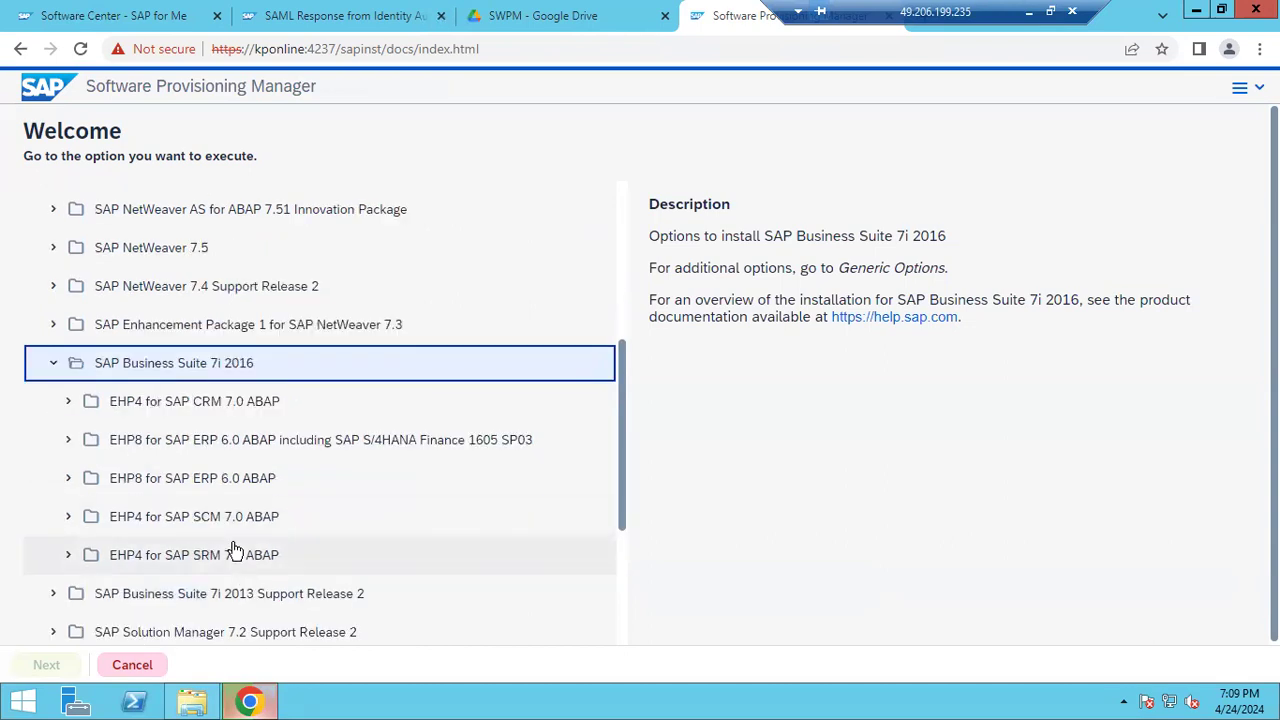
scroll(215, 620, "down", 2)
scroll(213, 637, "down", 1)
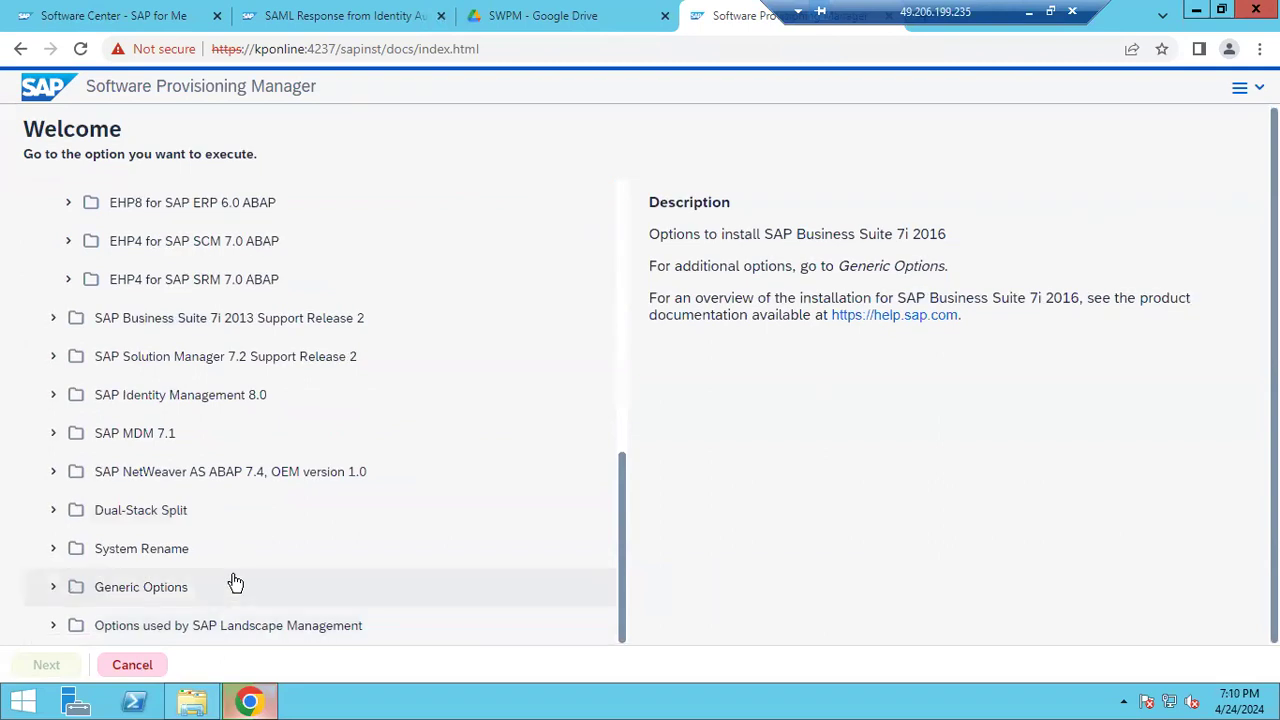
scroll(240, 571, "up", 4)
left_click(255, 467)
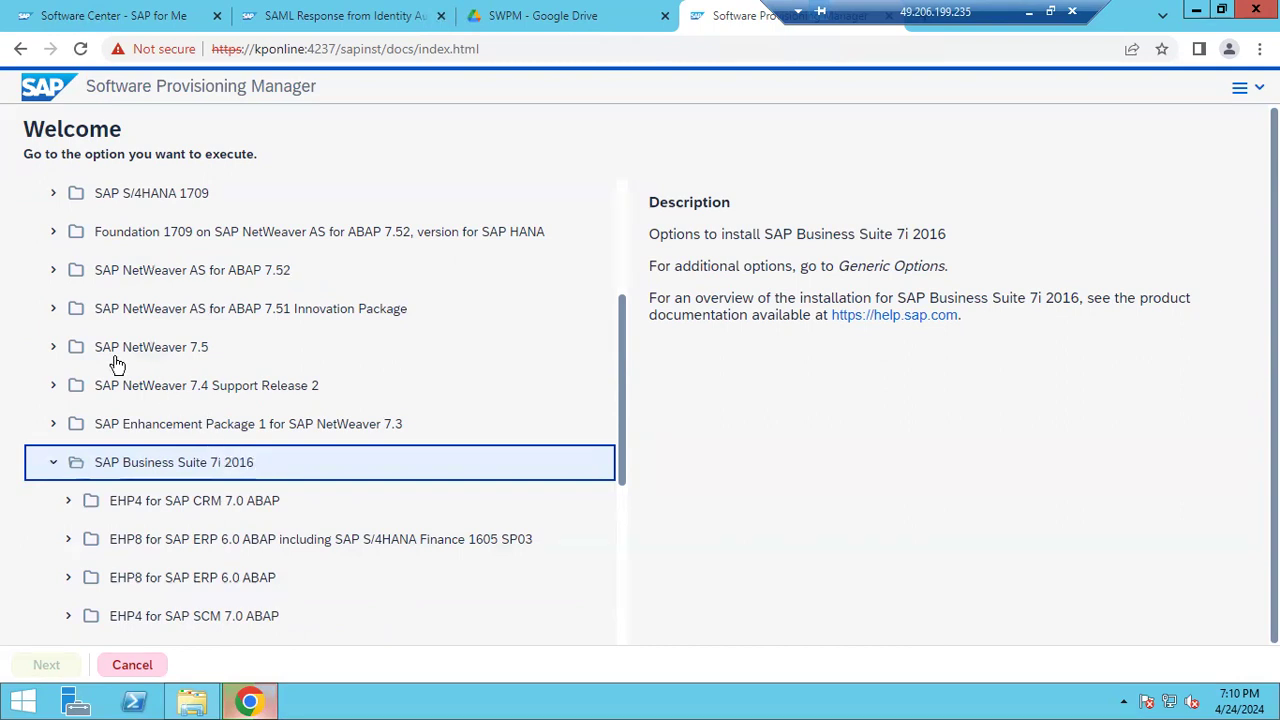
left_click(52, 358)
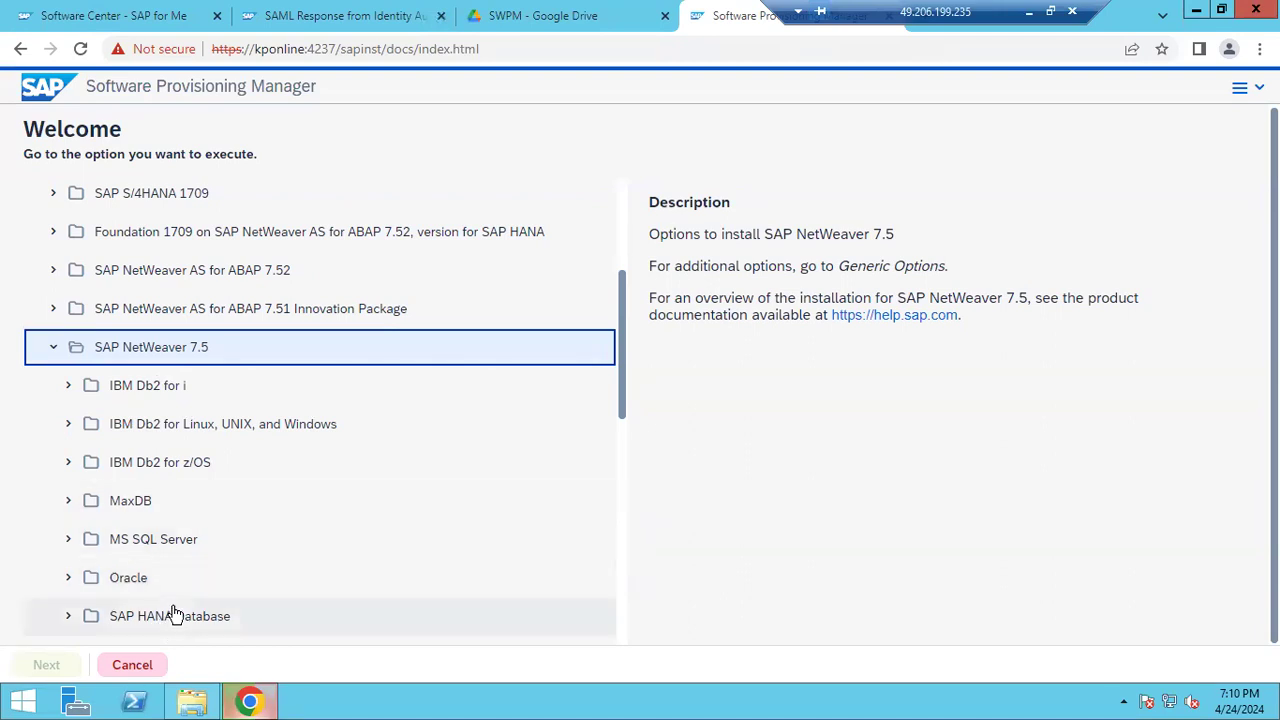
scroll(172, 612, "down", 1)
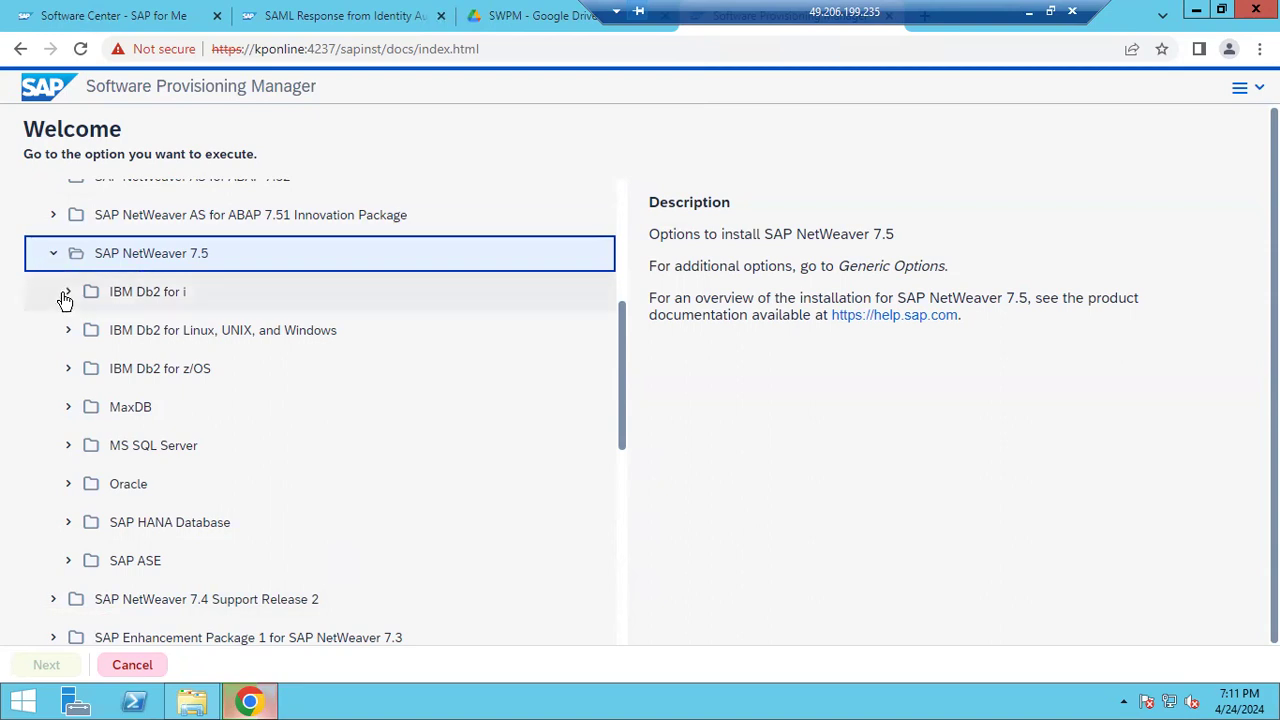
scroll(63, 300, "up", 4)
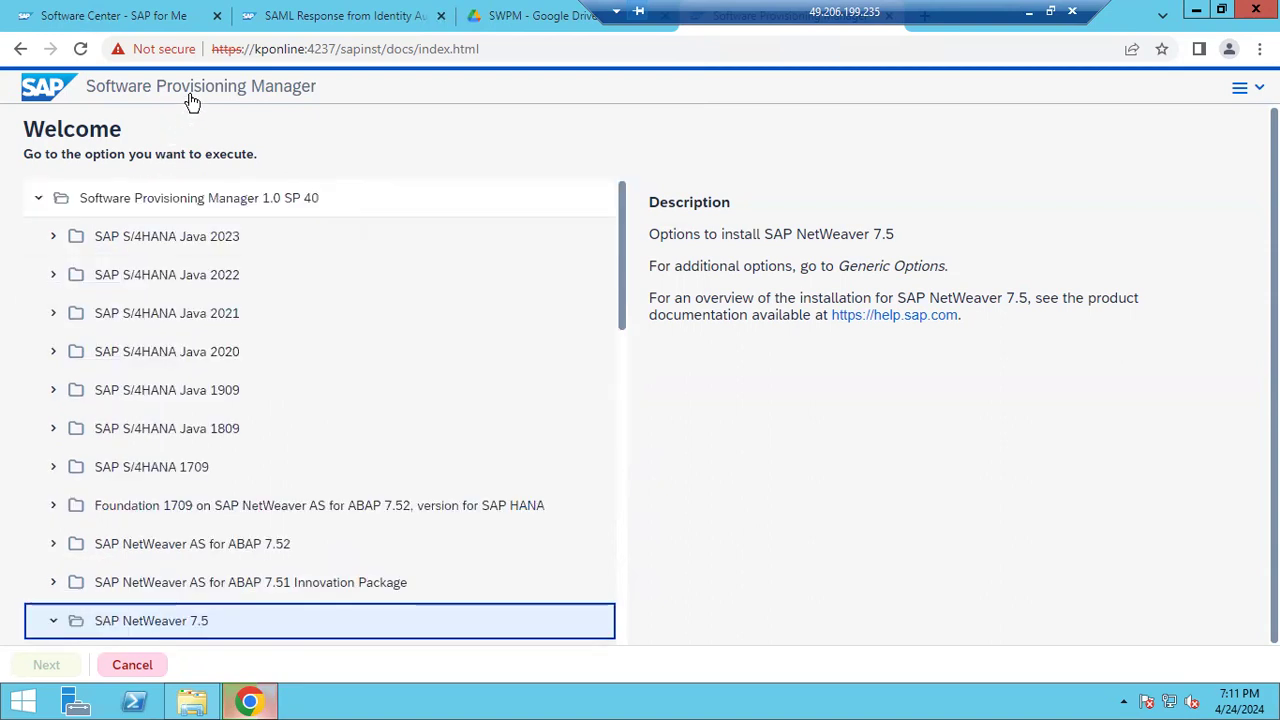
key("ctrl+l")
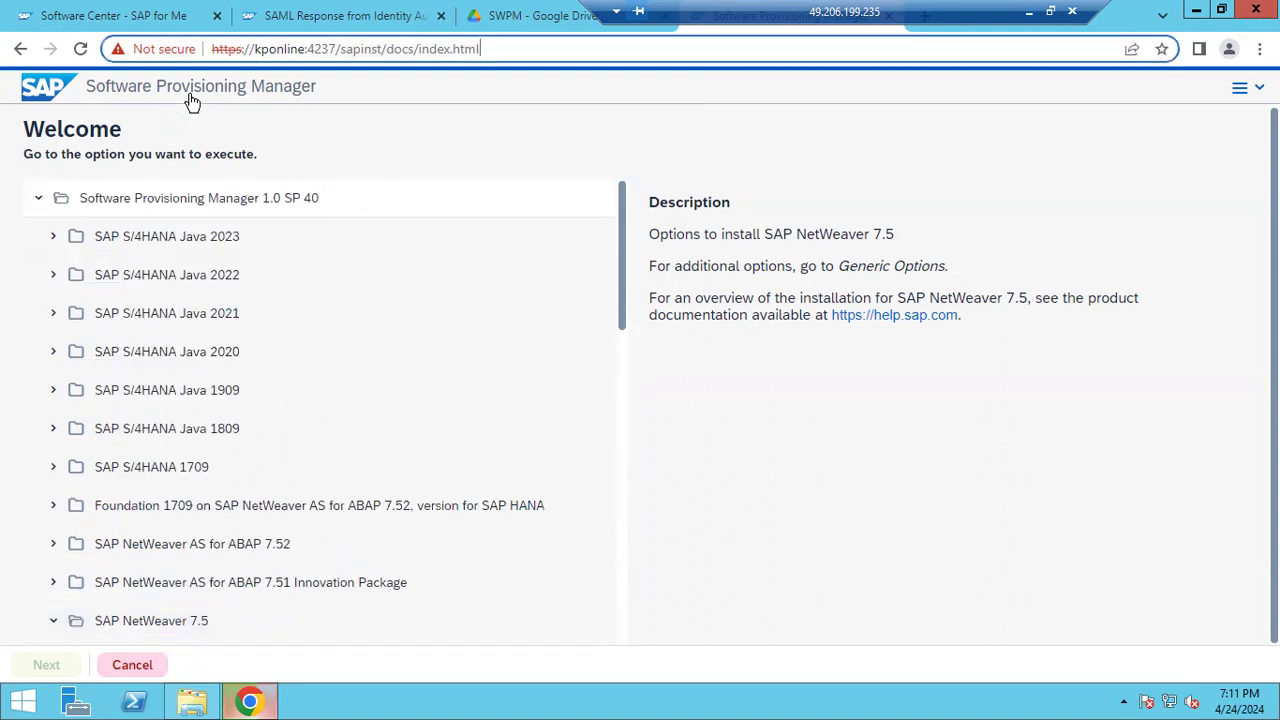
key("ctrl+a")
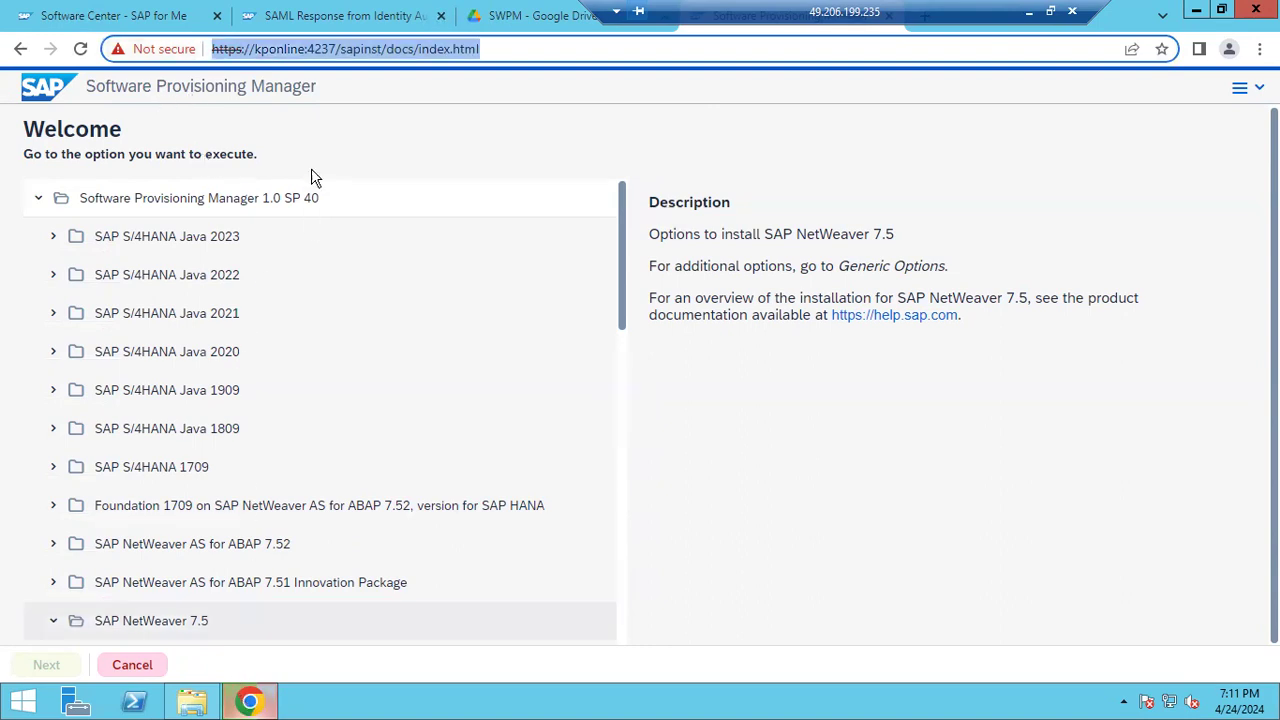
scroll(166, 395, "down", 3)
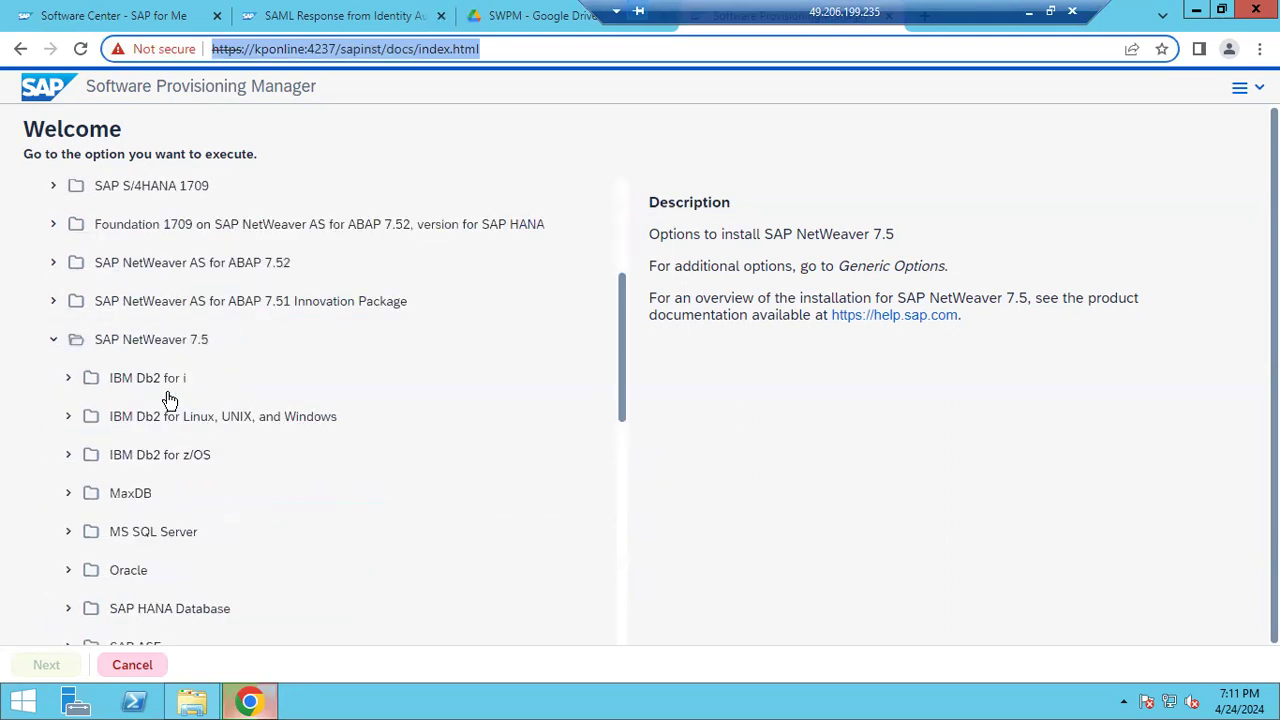
scroll(166, 397, "down", 4)
scroll(166, 397, "up", 4)
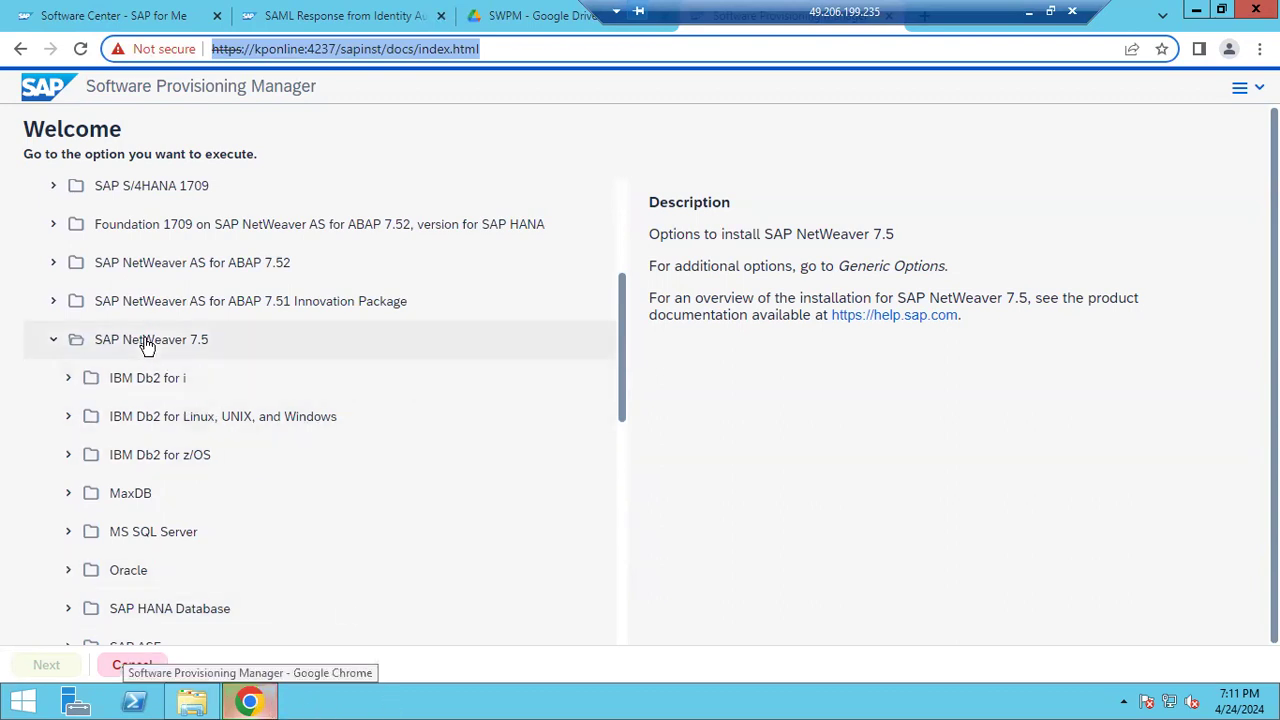
scroll(145, 343, "down", 1)
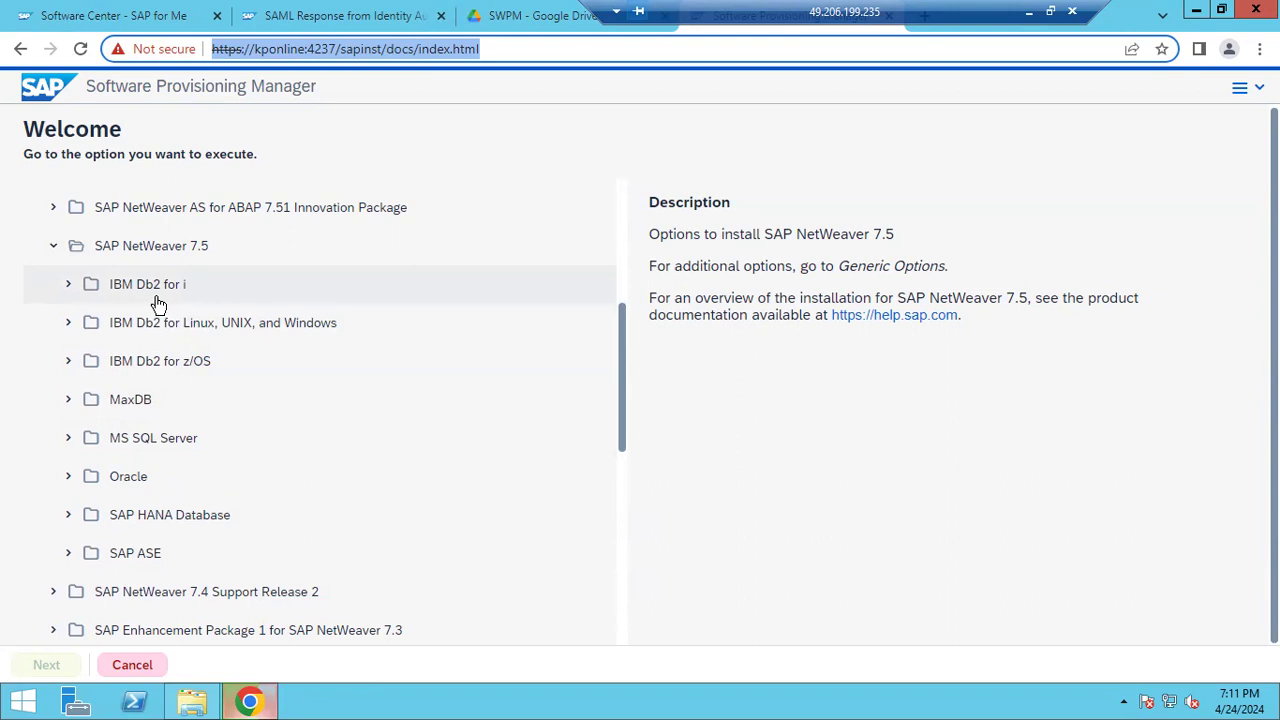
left_click(196, 702)
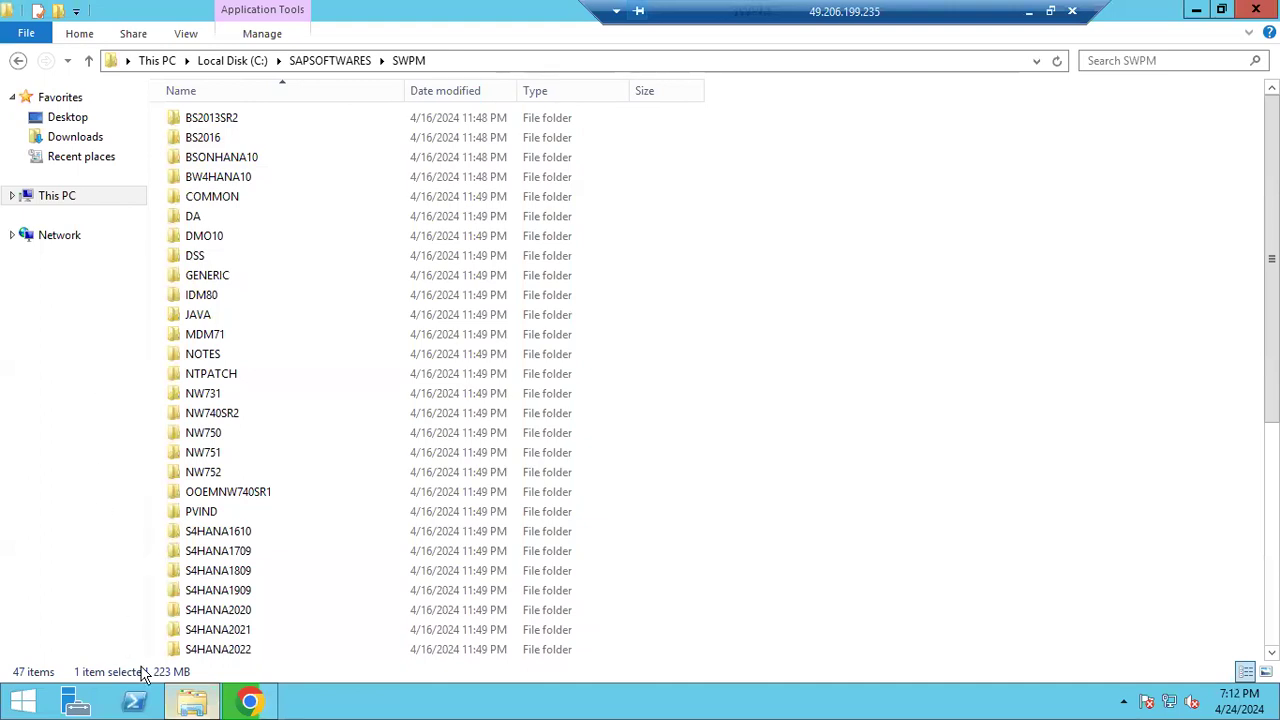
left_click(246, 702)
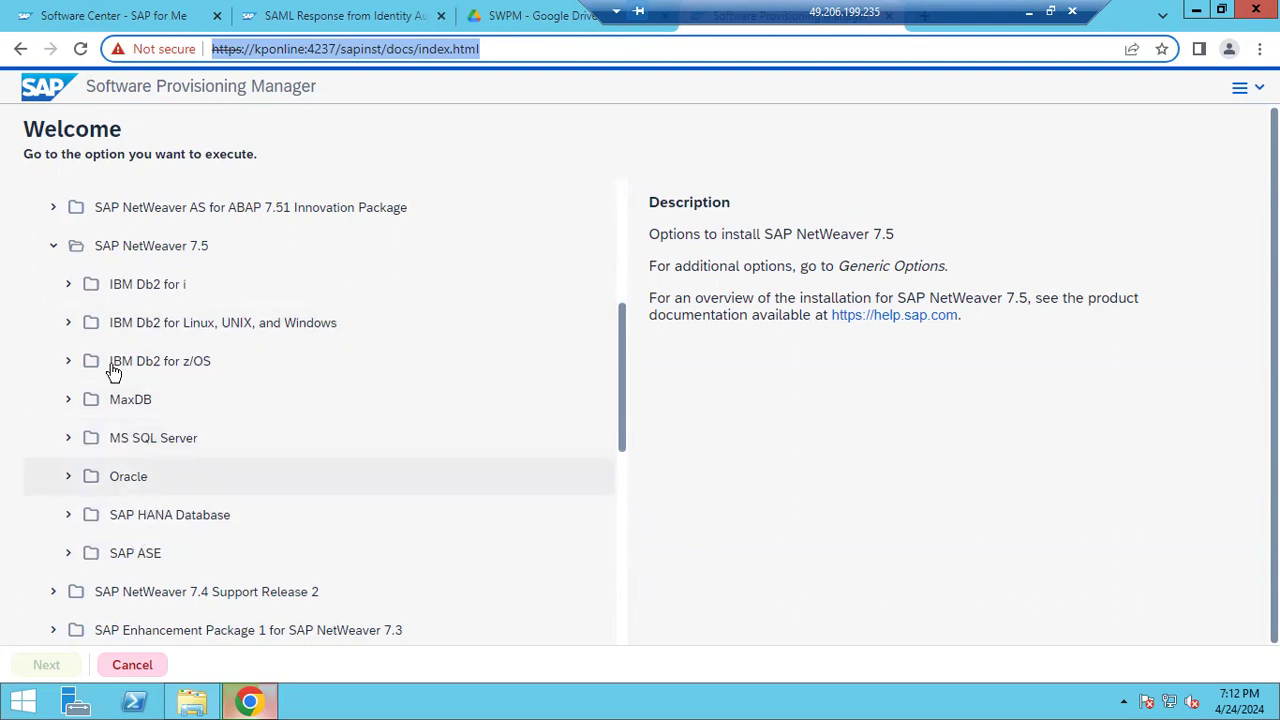
Expand MS SQL Server and its Installation node to list the system types
left_click(67, 443)
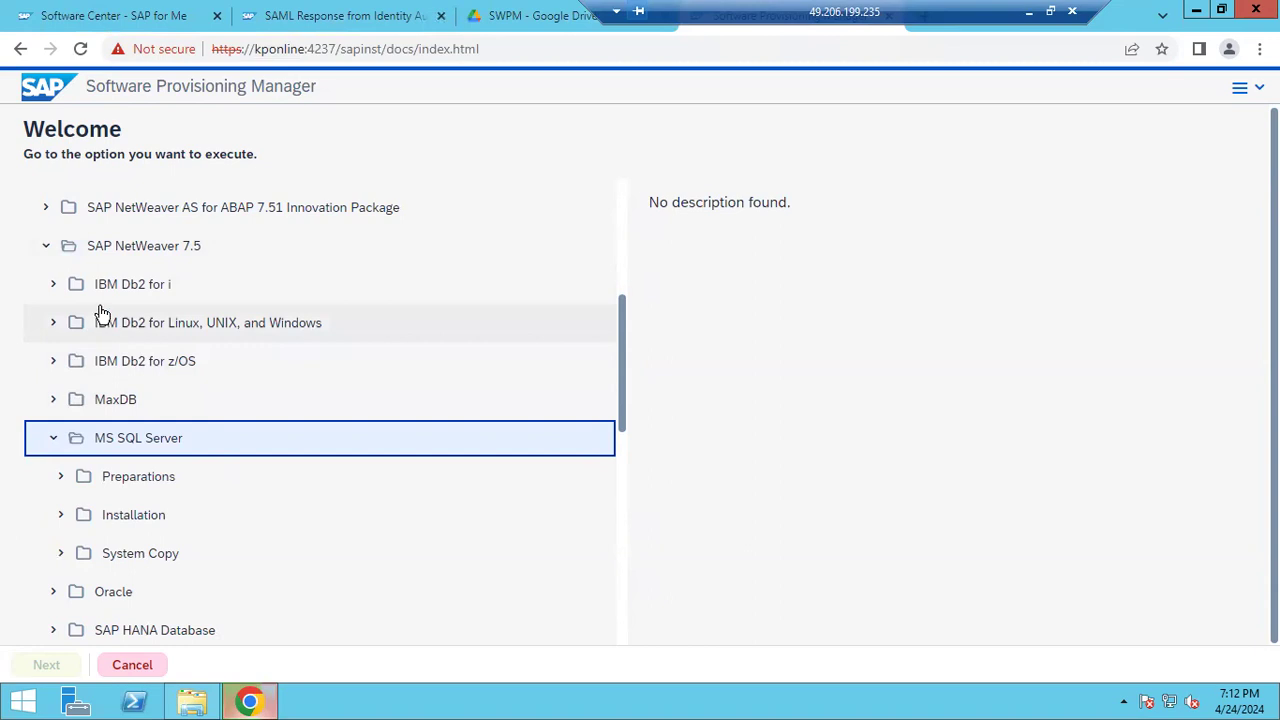
scroll(105, 272, "up", 4)
scroll(105, 272, "down", 4)
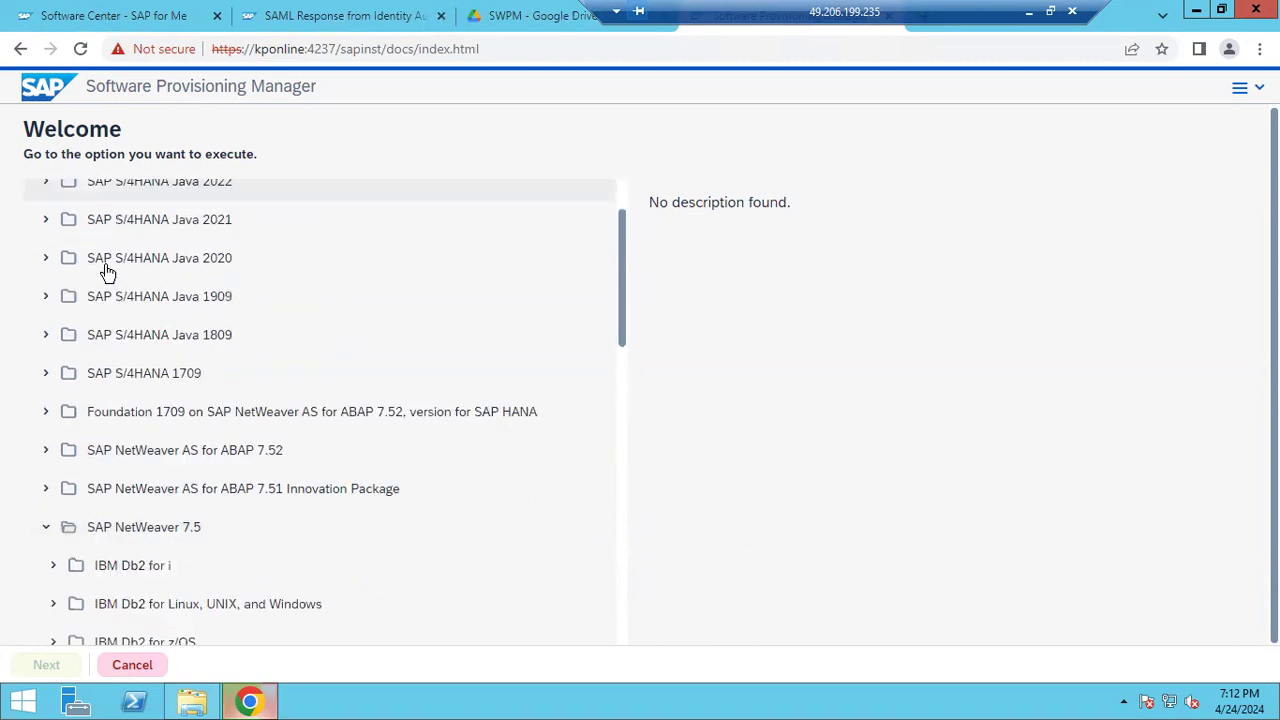
scroll(105, 272, "down", 1)
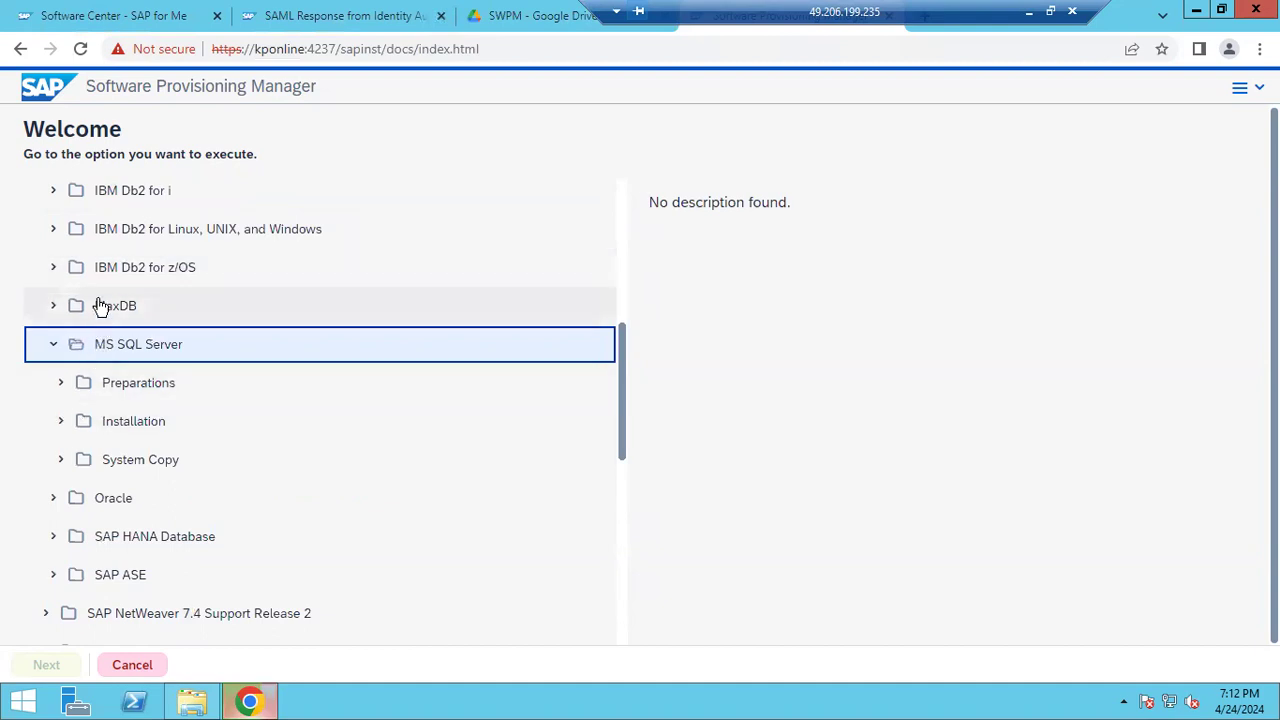
left_click(61, 424)
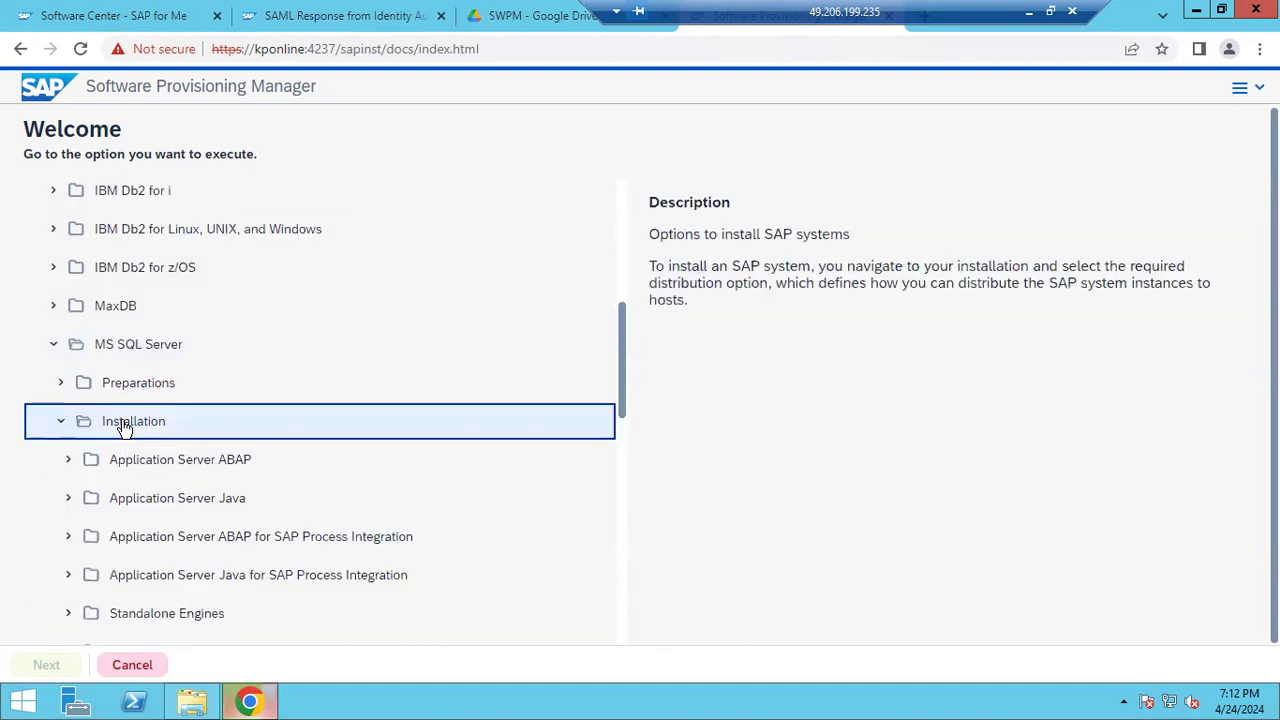
Expand Application Server ABAP and Standard System, and check the Distributed System option
left_click(74, 460)
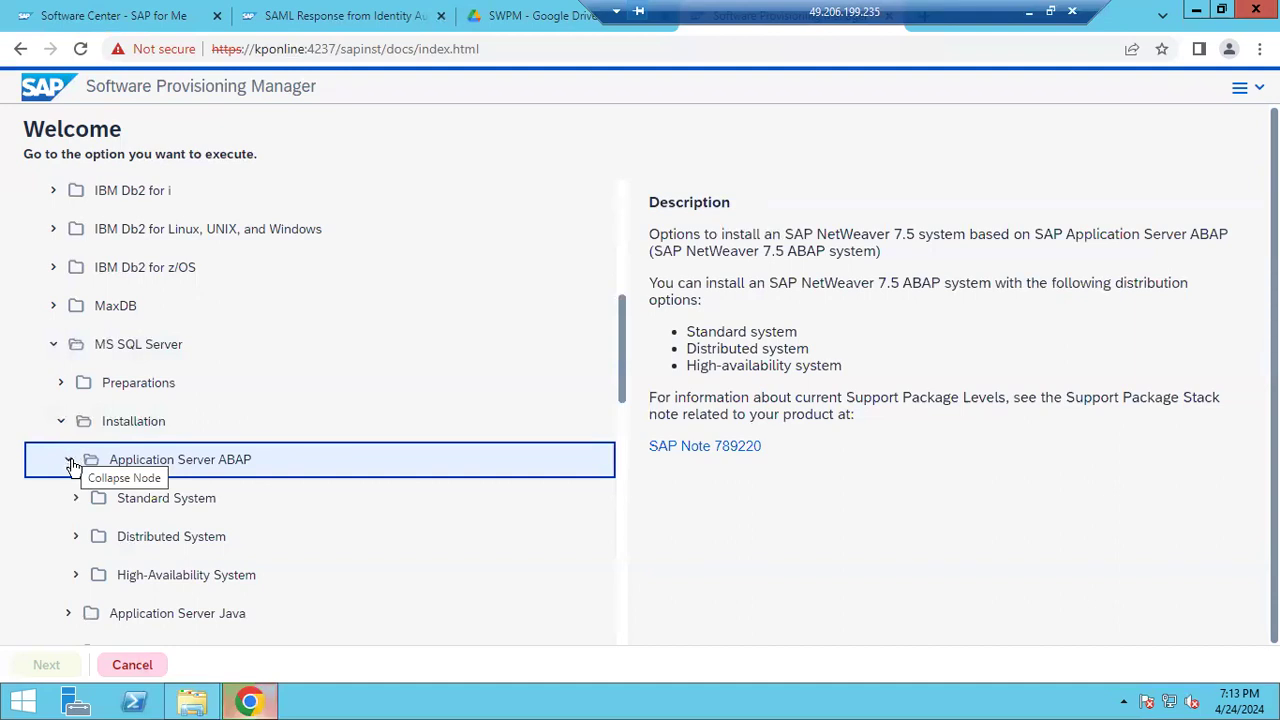
left_click(79, 503)
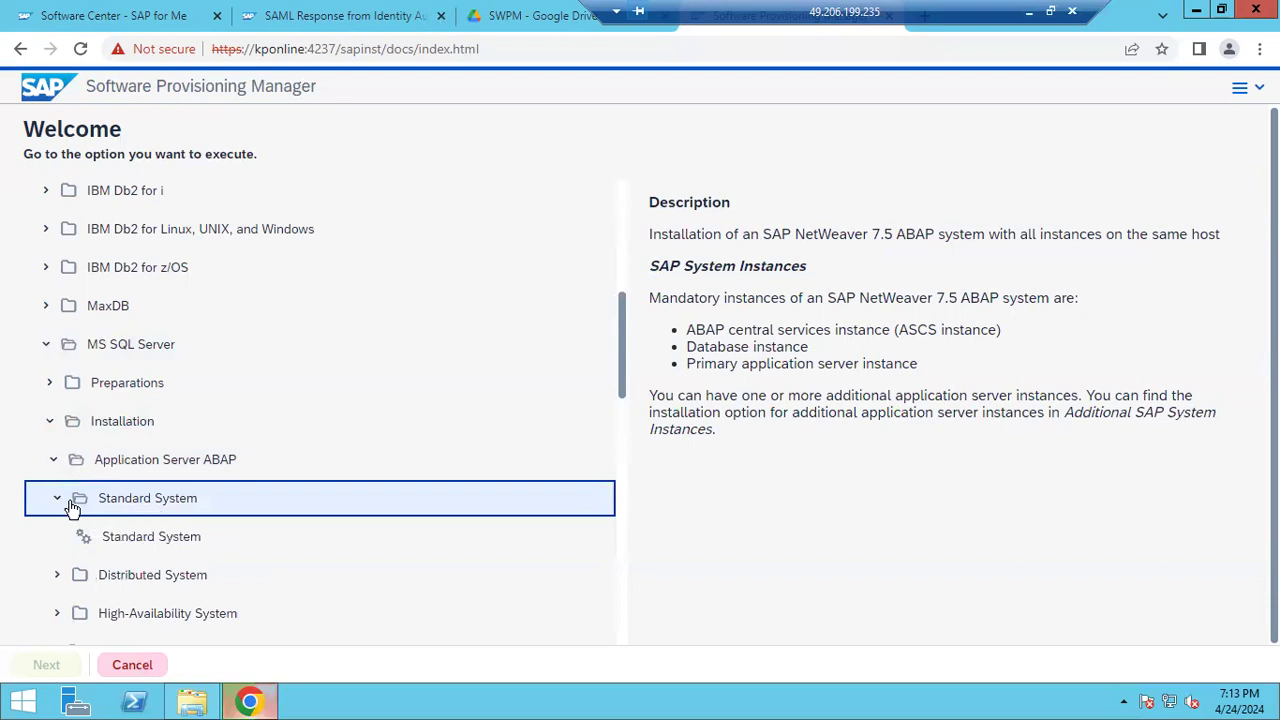
left_click(56, 500)
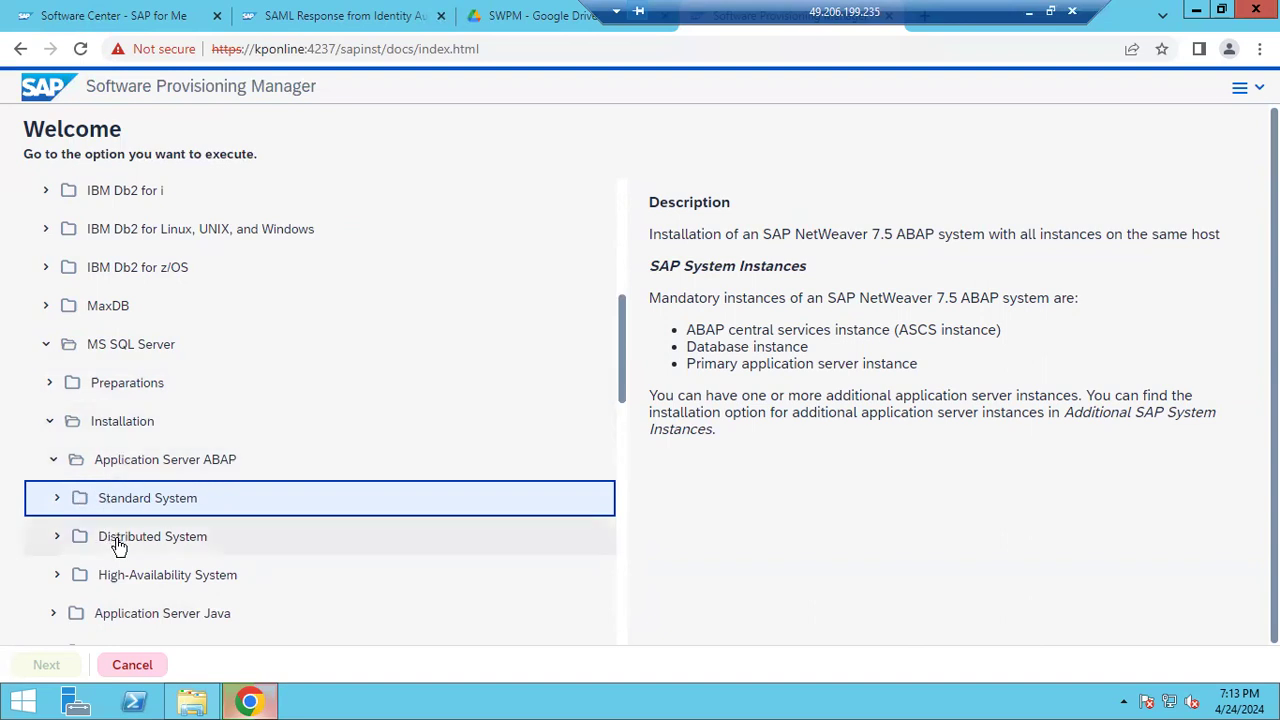
left_click(58, 498)
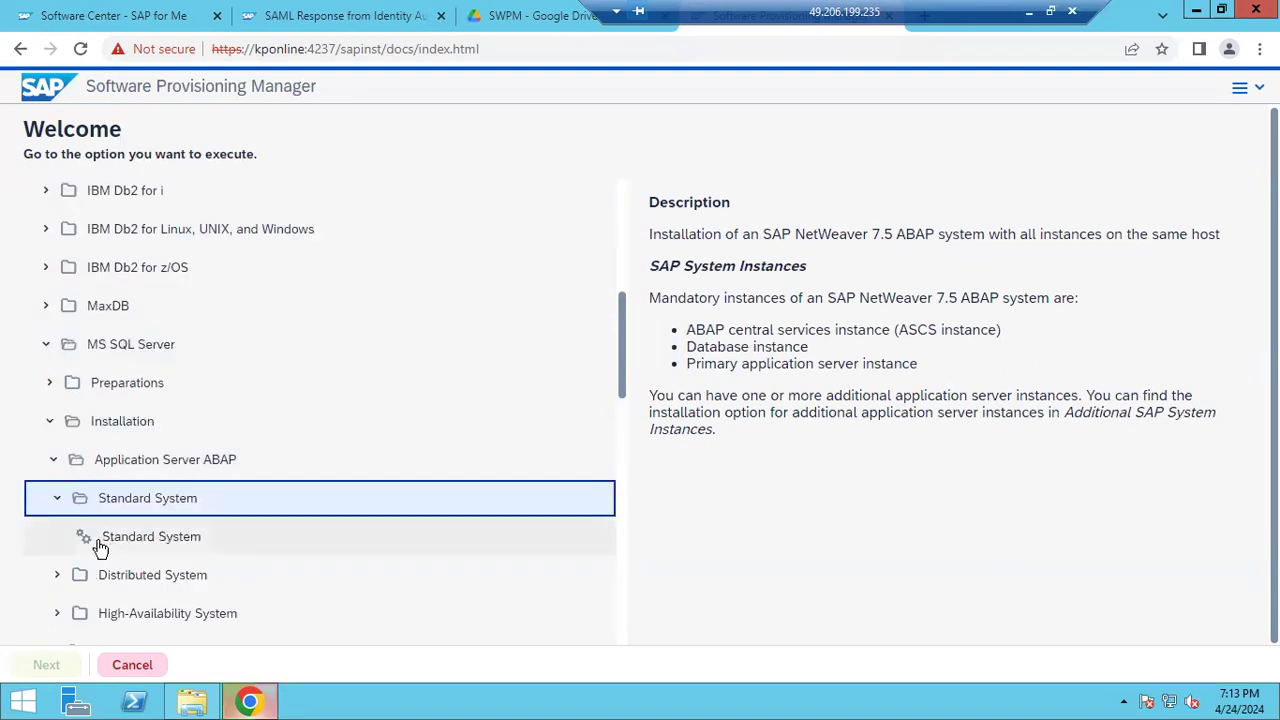
left_click(56, 577)
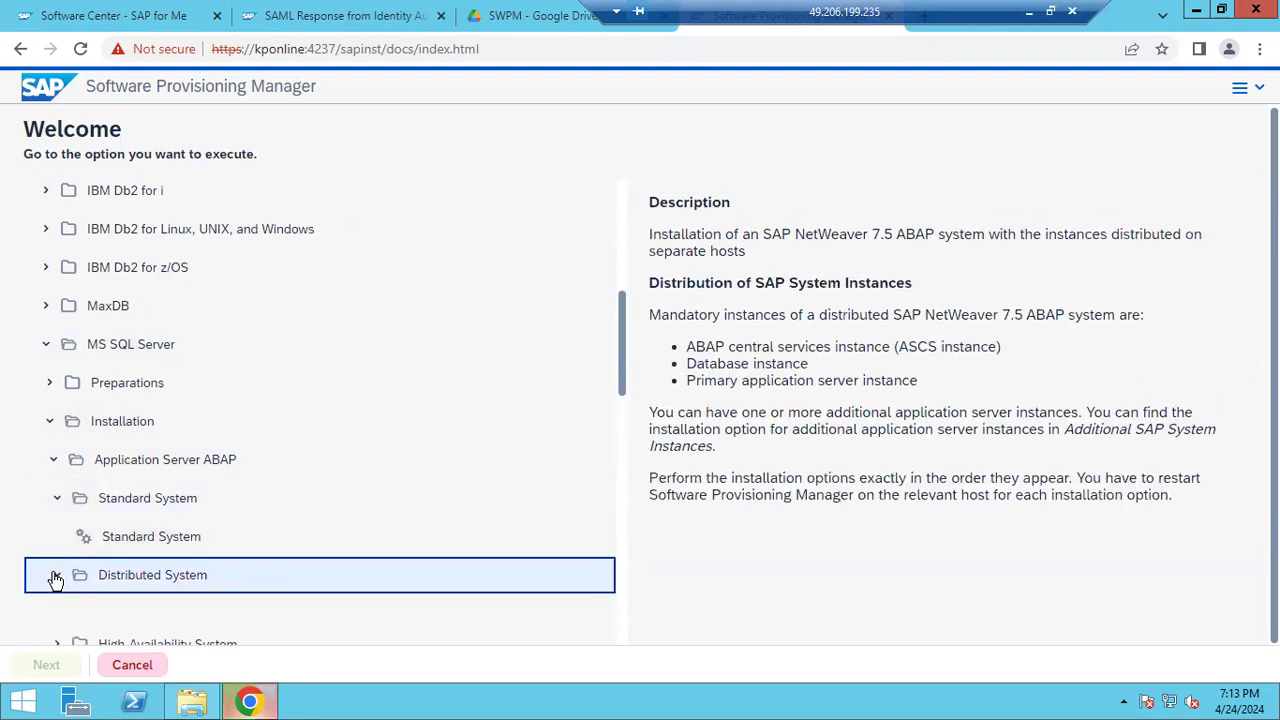
left_click(56, 576)
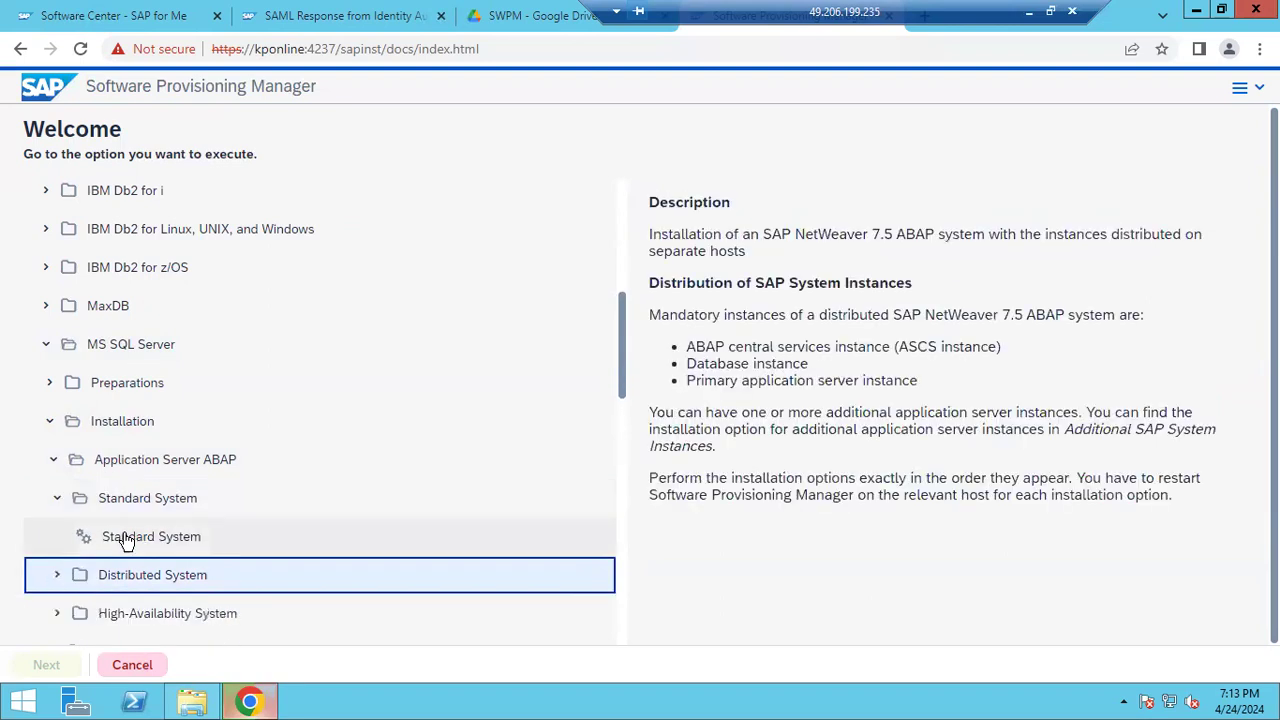
Launch the NetWeaver 7.5 ABAP Standard System install, then switch to Paint and select the Pre-steps notes
double_click(125, 540)
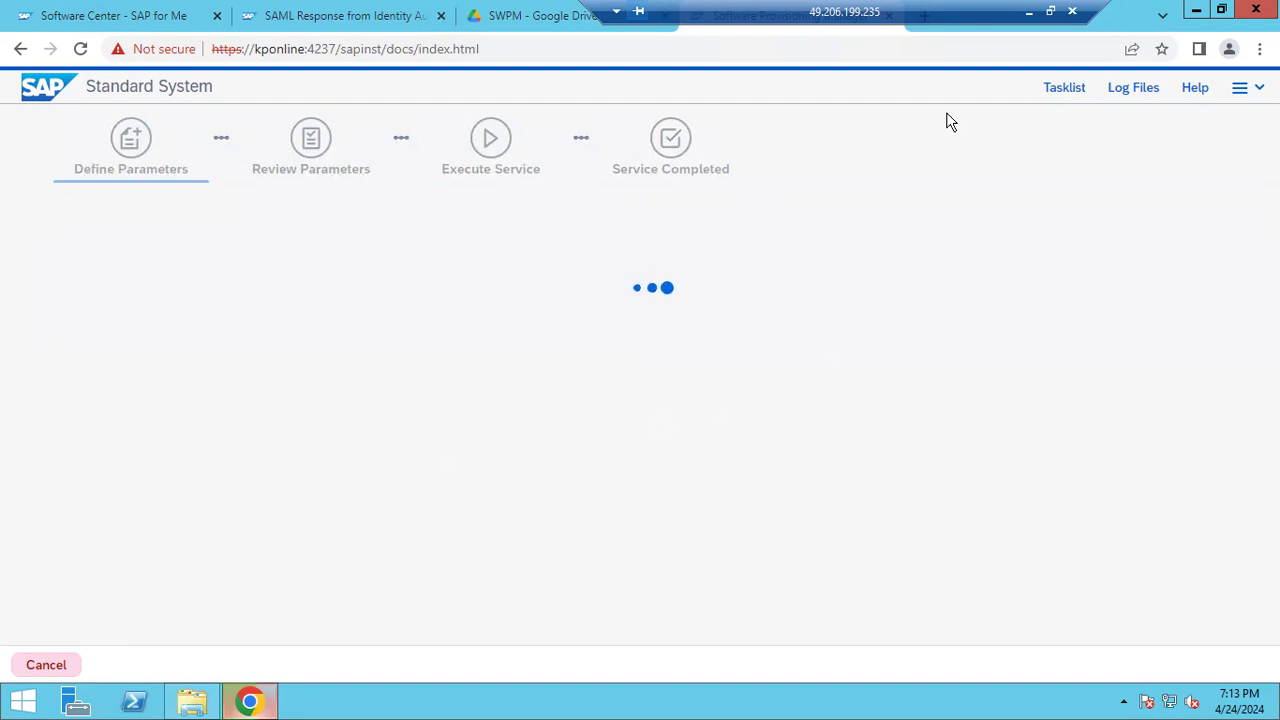
left_click(1028, 12)
mouse_move(216, 314)
left_mouse_down()
mouse_move(30, 305)
mouse_move(16, 158)
left_mouse_up()
Write the note lines 'ABAP stack ----' and 'JAVA stack ....' in Paint
type("ABAP")
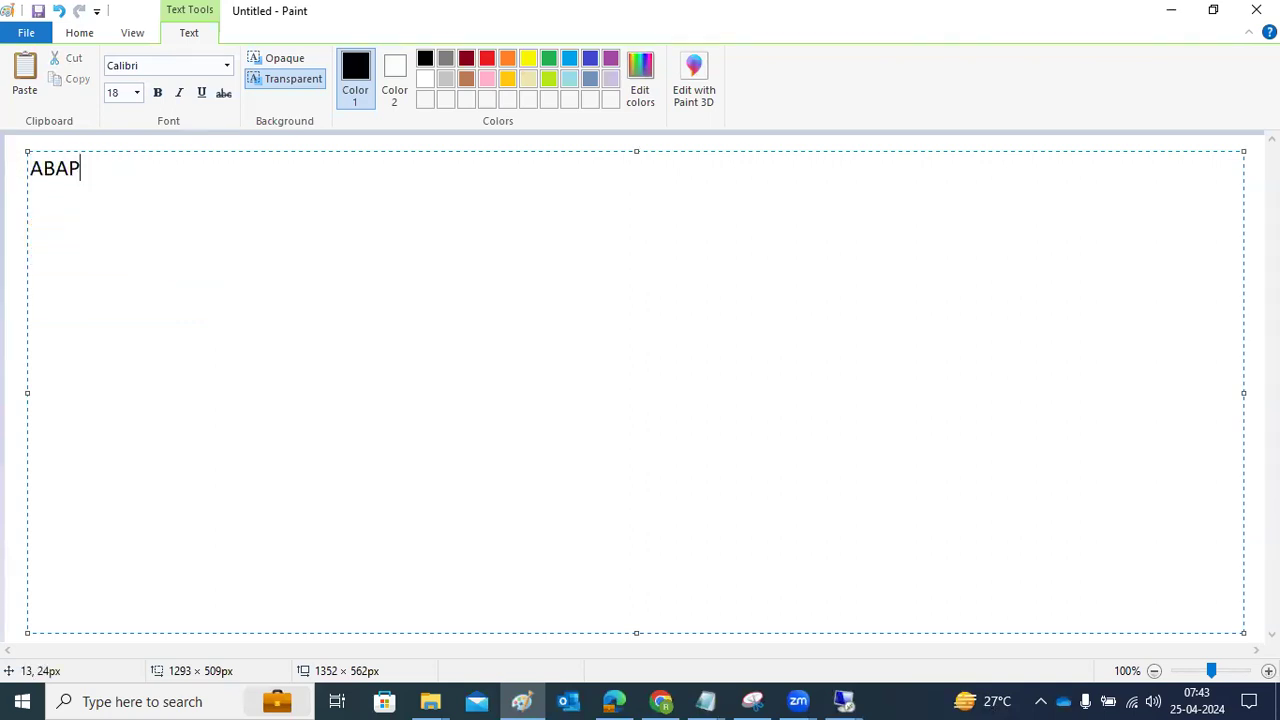
type(" stack ----")
key("Return")
key("Return")
key("Return")
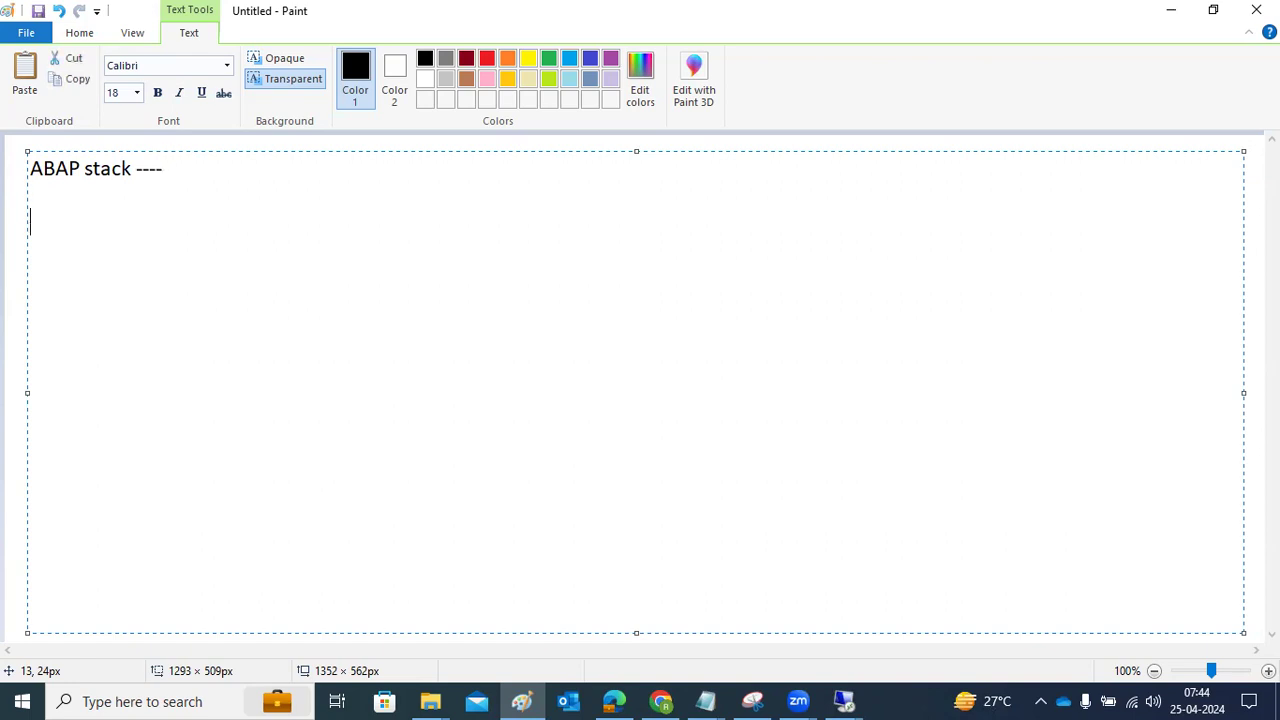
type("JAVA stack ....")
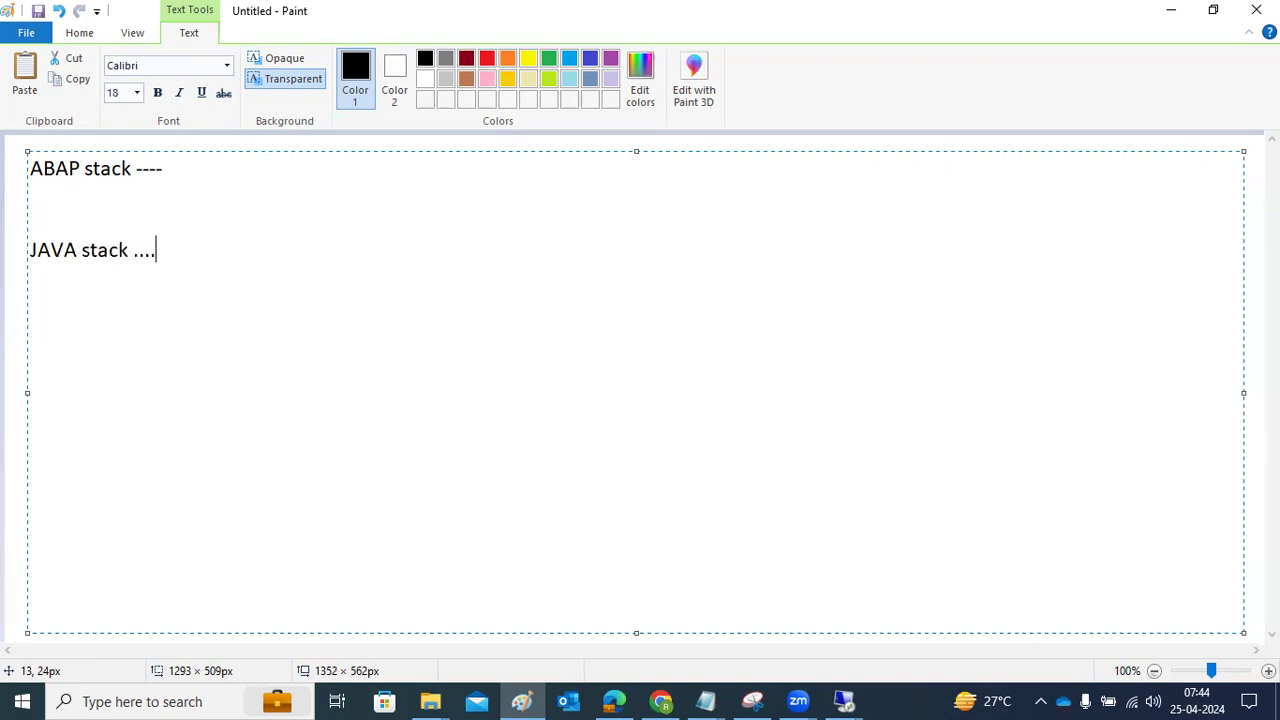
Review the two stack lines, then return to the remote SAP installer session
left_click_drag(43, 253, 180, 262)
left_click_drag(68, 168, 178, 174)
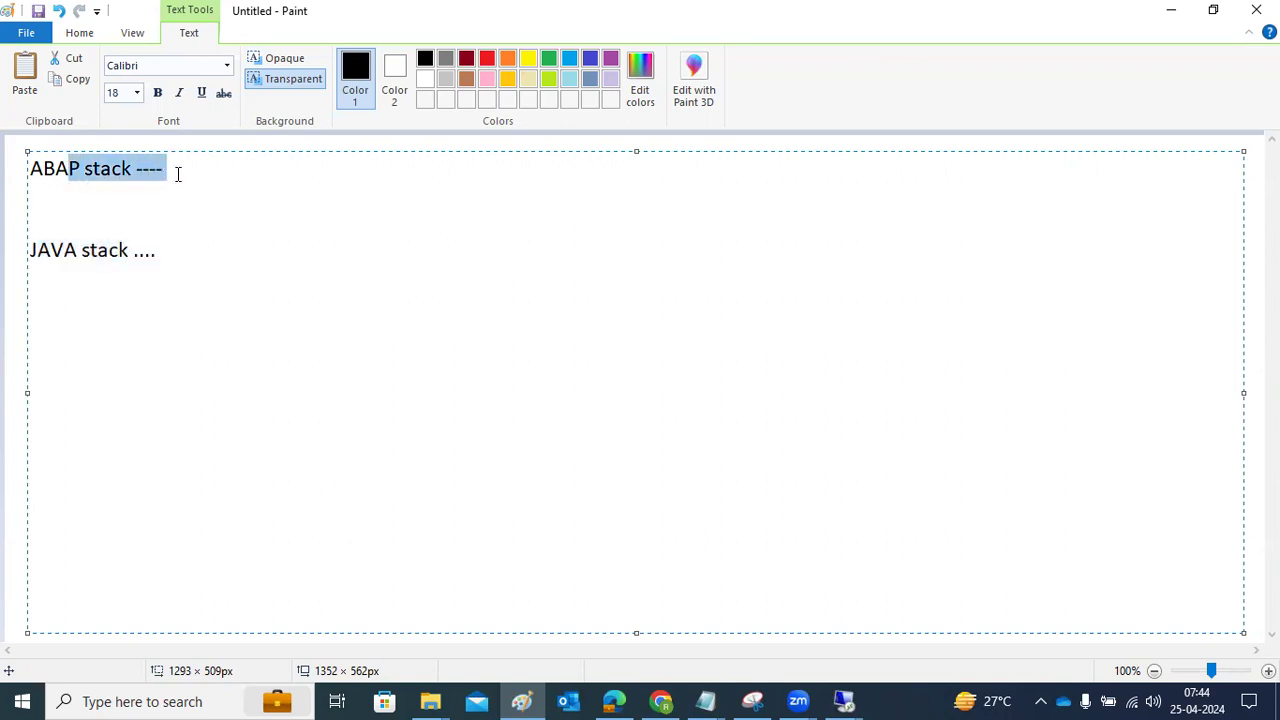
left_click(178, 174)
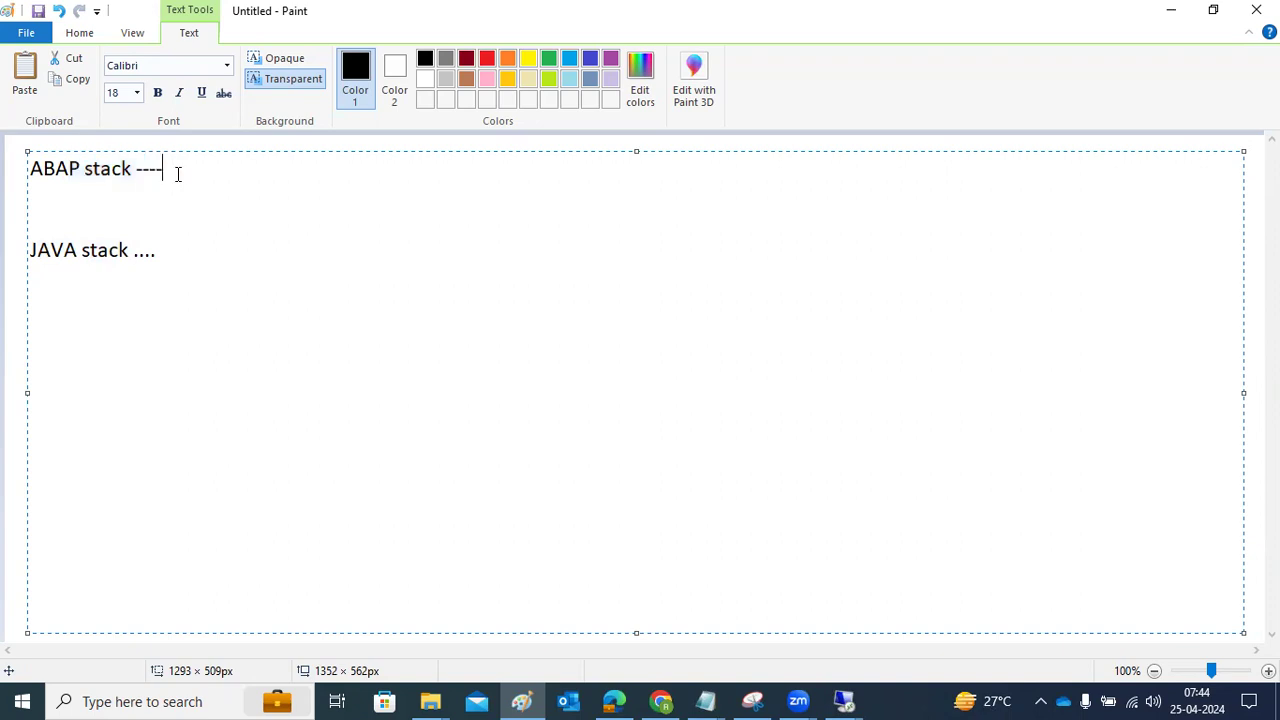
left_click_drag(178, 174, 8, 170)
left_click_drag(184, 258, 33, 258)
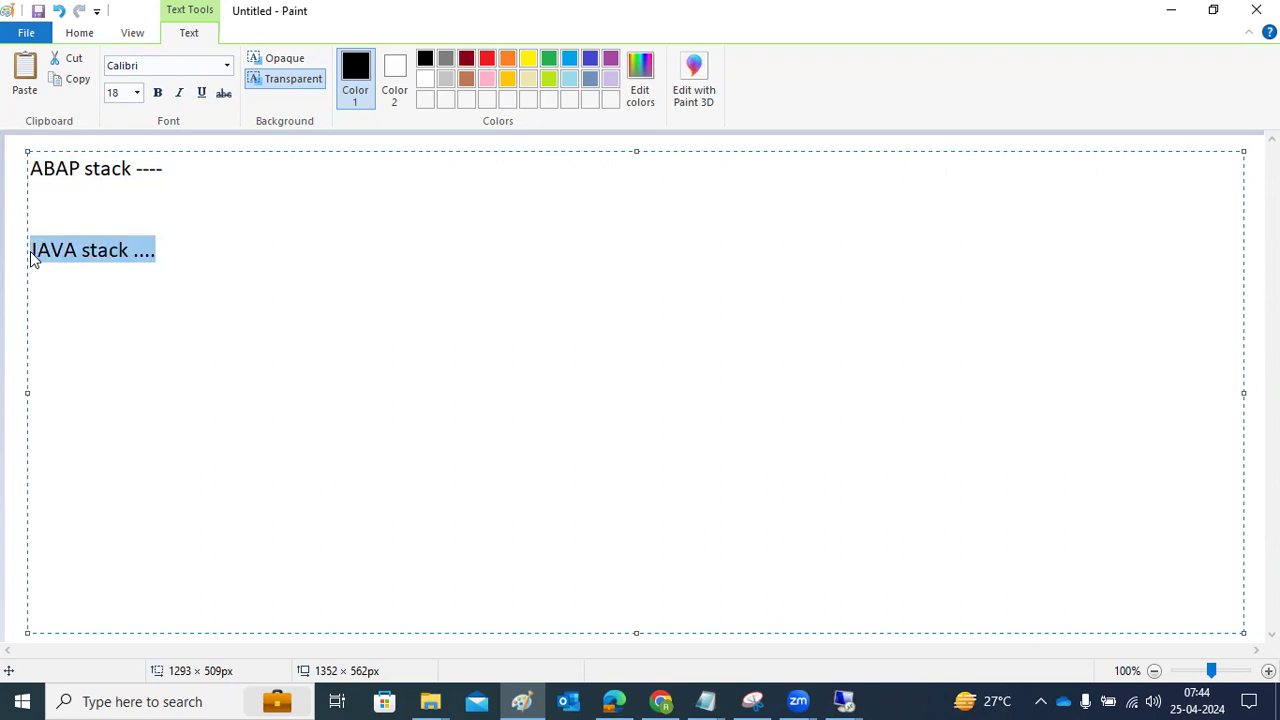
left_click(846, 697)
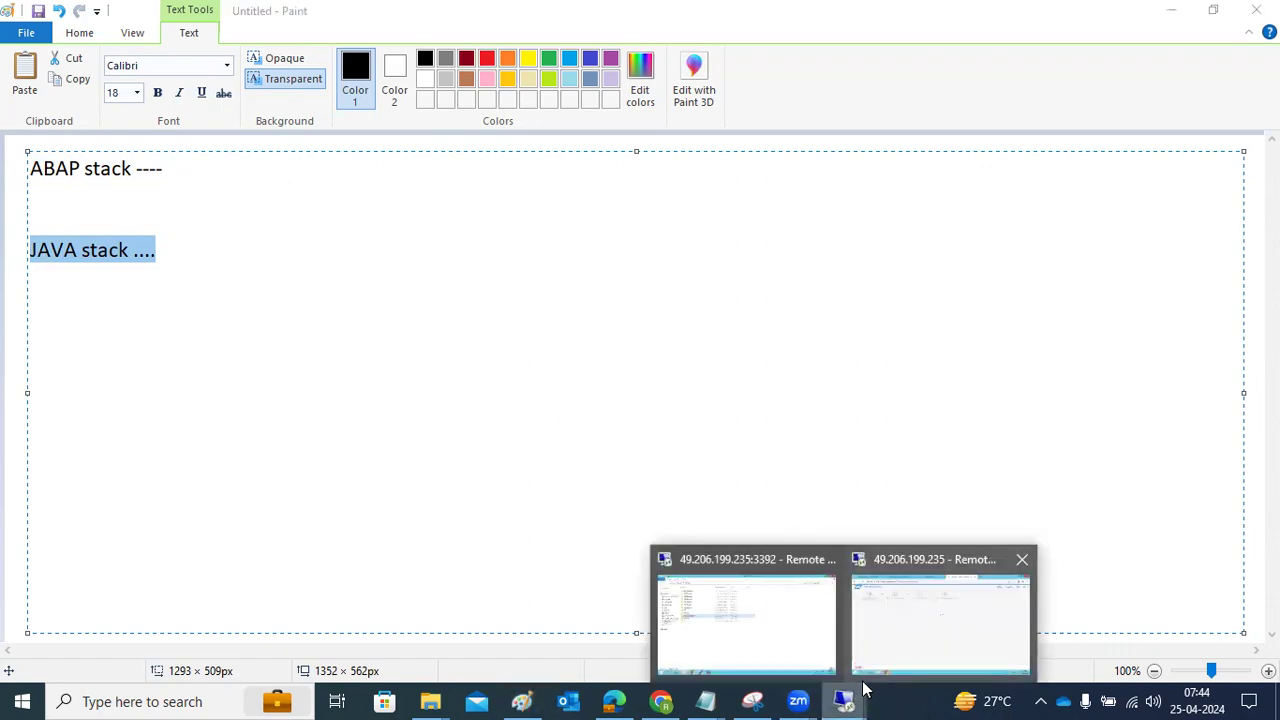
left_click(921, 612)
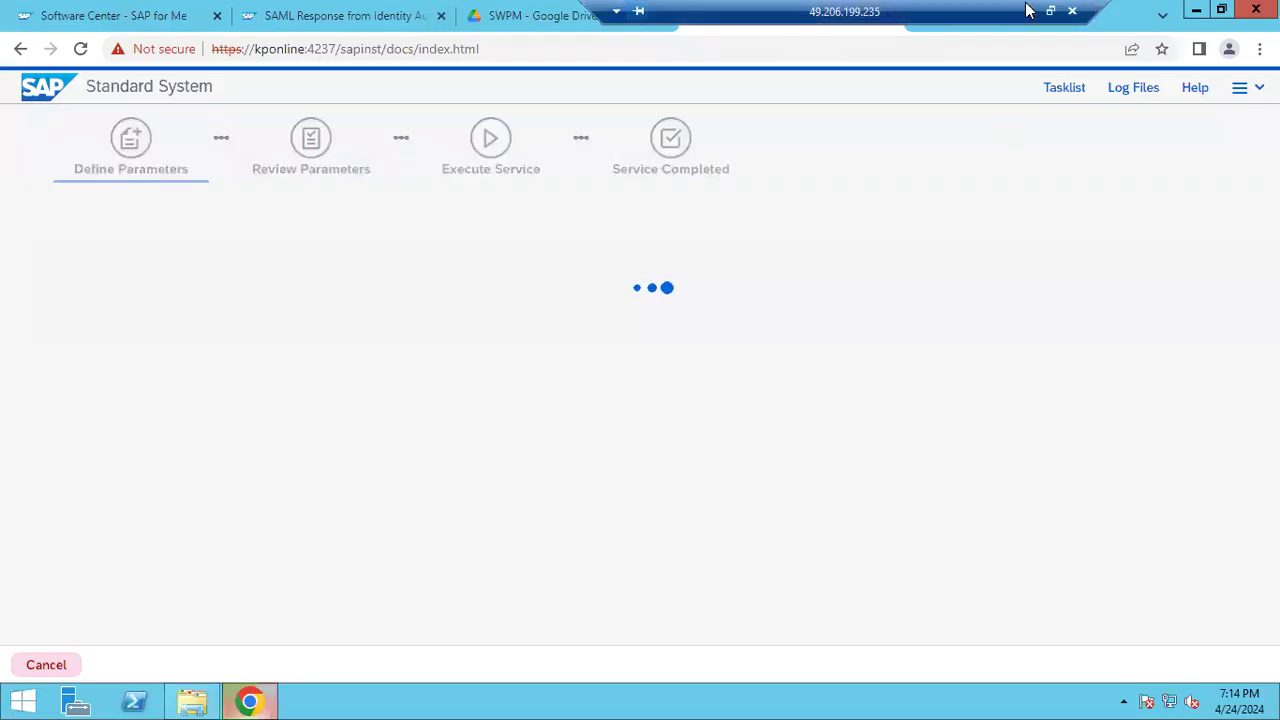
Minimise the remote server session and restore it to full screen
left_click(1028, 10)
left_click(846, 697)
left_click(765, 640)
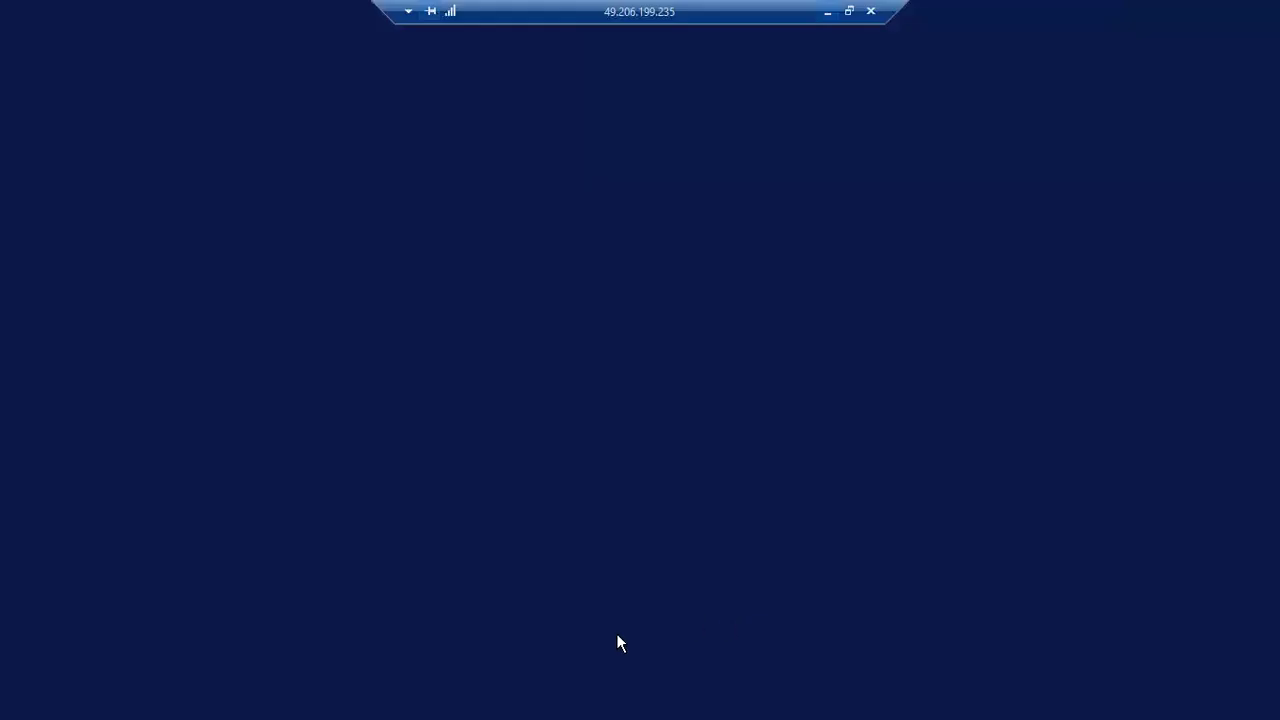
Show the server desktop, select the SAP Logon shortcut, and return to Paint
right_click(466, 706)
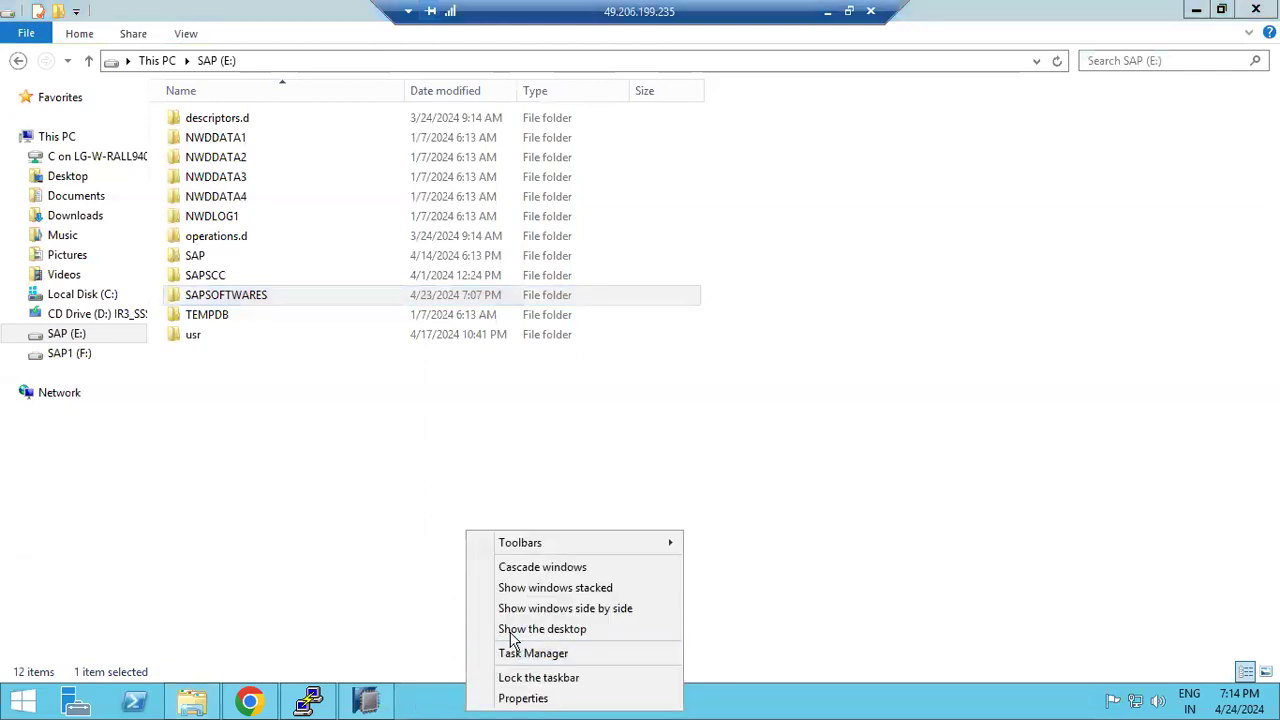
left_click(512, 632)
left_click(256, 228)
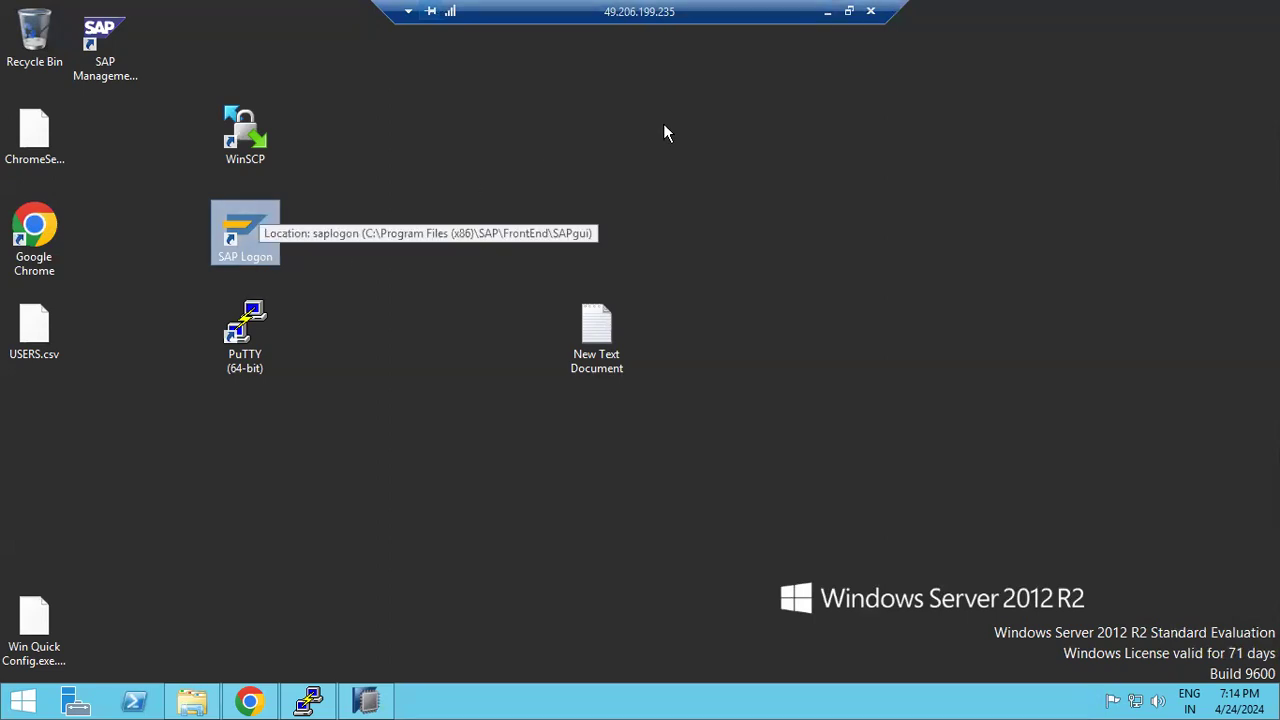
key("alt+Tab")
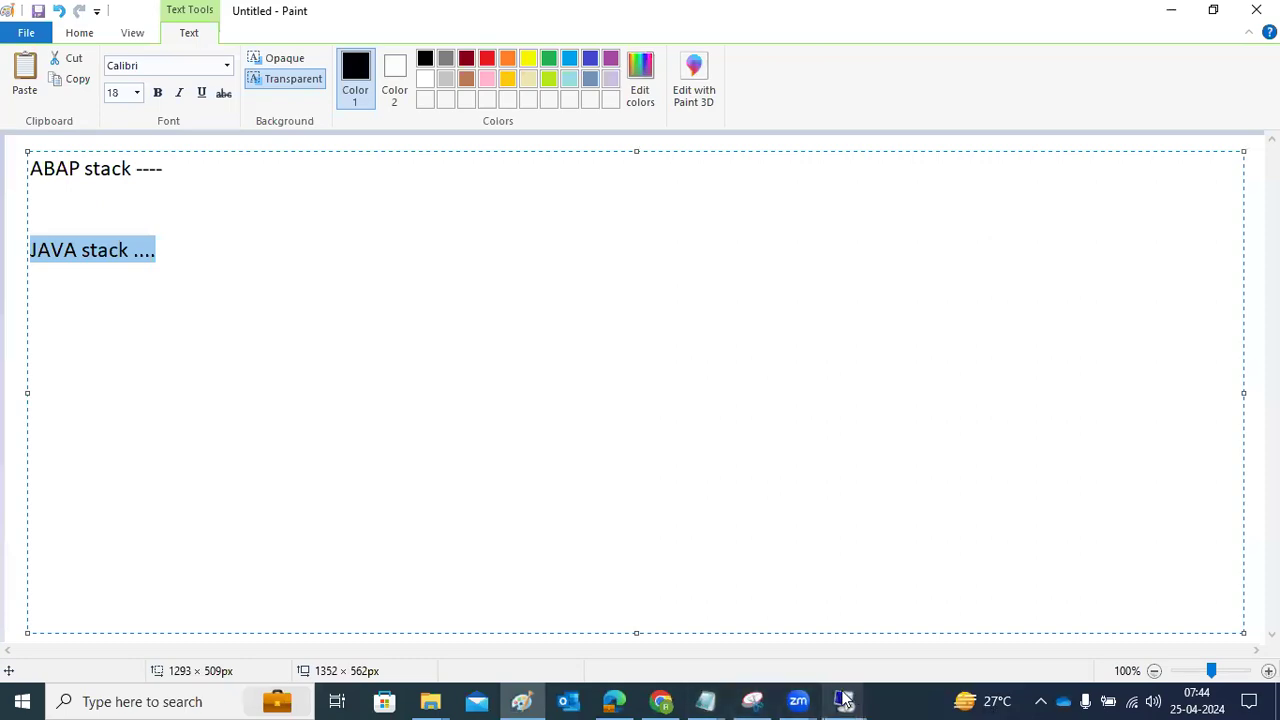
Glance at the remote installer, then return to Paint and review the ABAP and JAVA stack lines
mouse_move(844, 701)
left_click(911, 629)
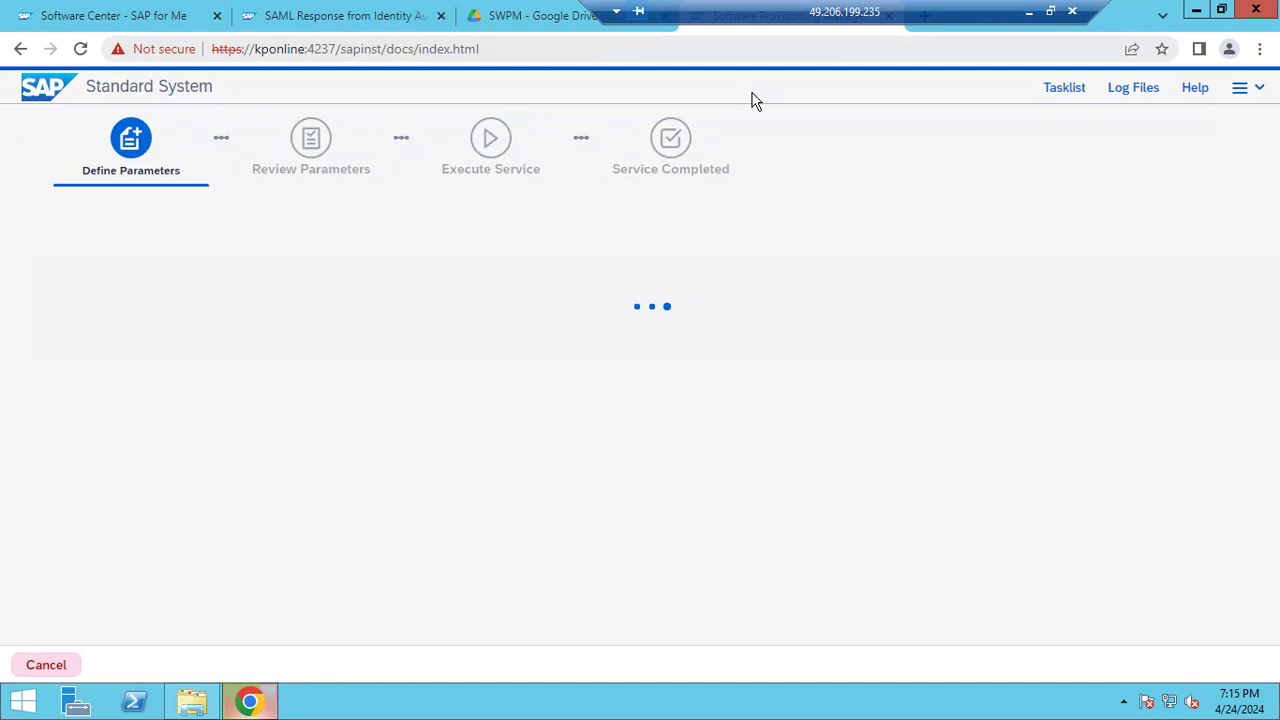
left_click(1029, 11)
left_click(186, 172)
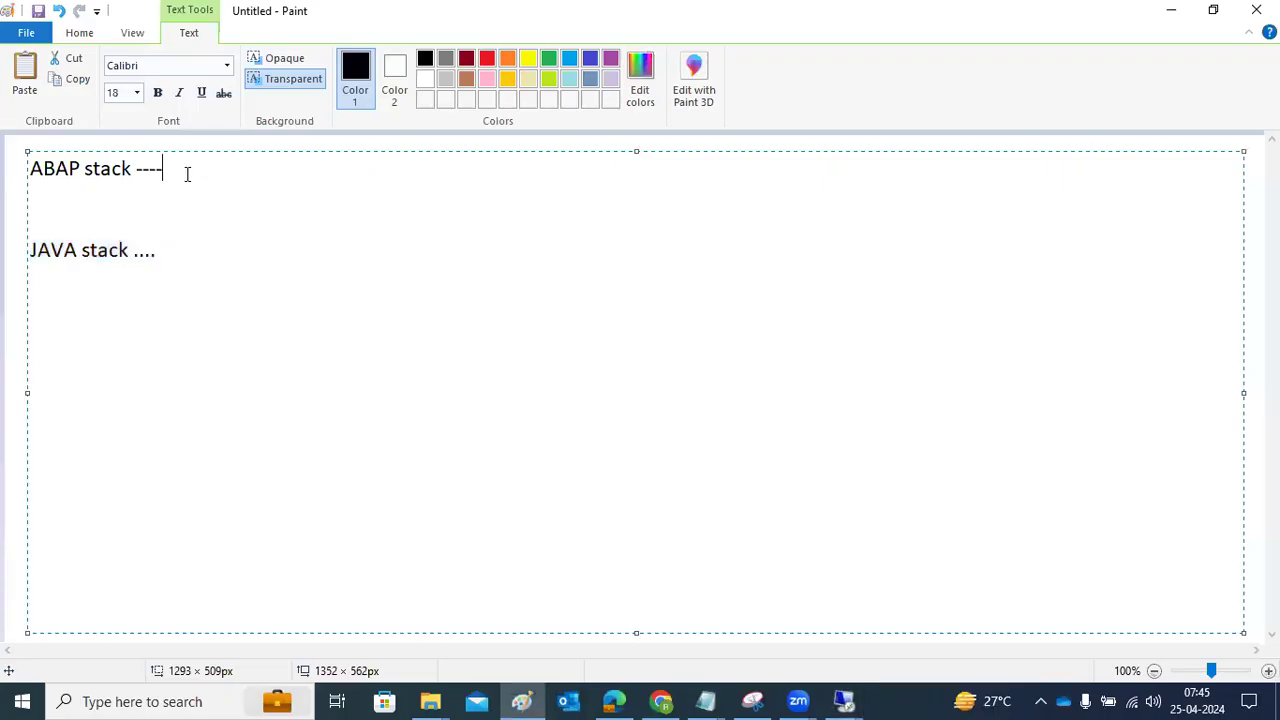
left_click(191, 255)
left_click_drag(180, 257, 20, 250)
left_click_drag(177, 166, 16, 175)
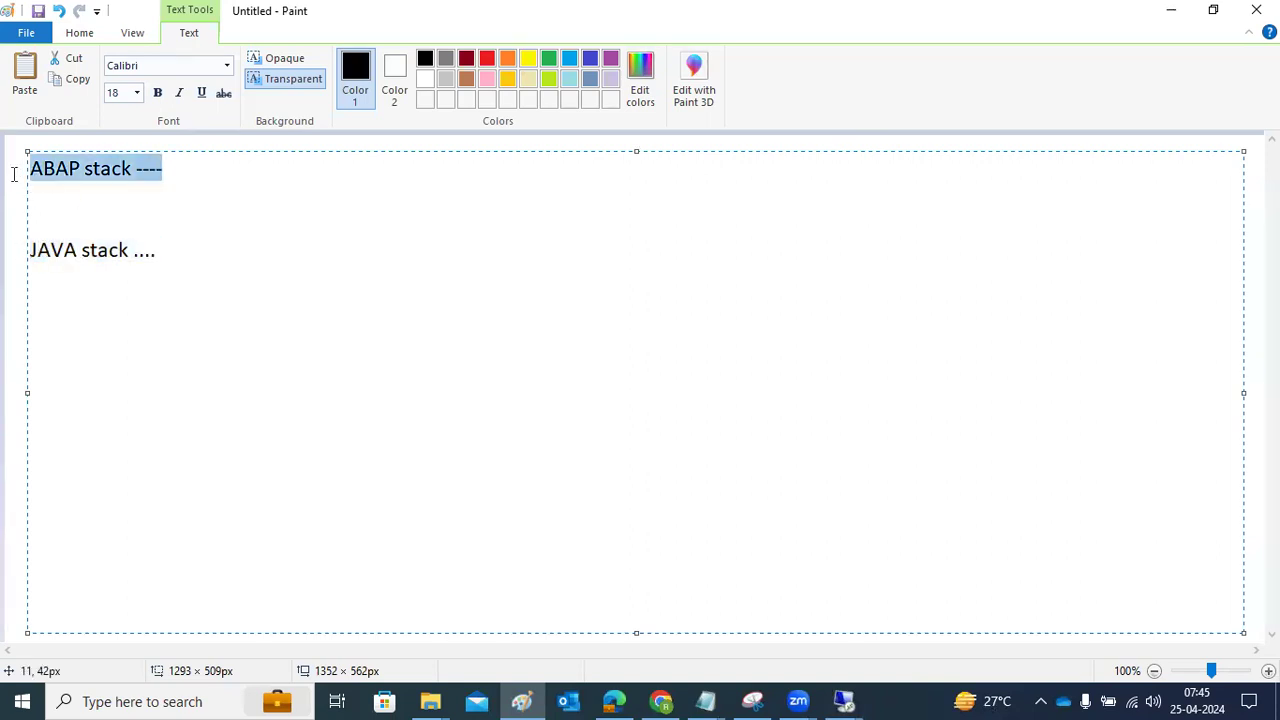
left_click(236, 178)
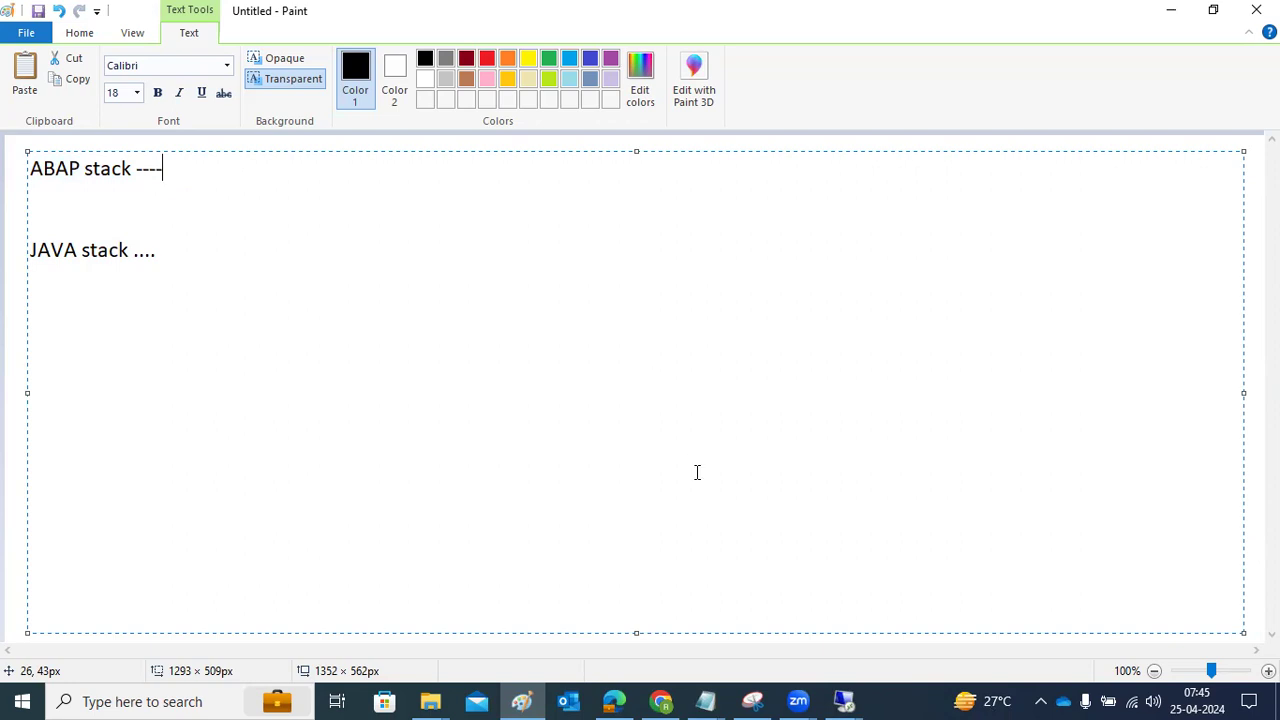
Bring the SAP installer forward and display its Log Files list
mouse_move(844, 701)
left_click(913, 632)
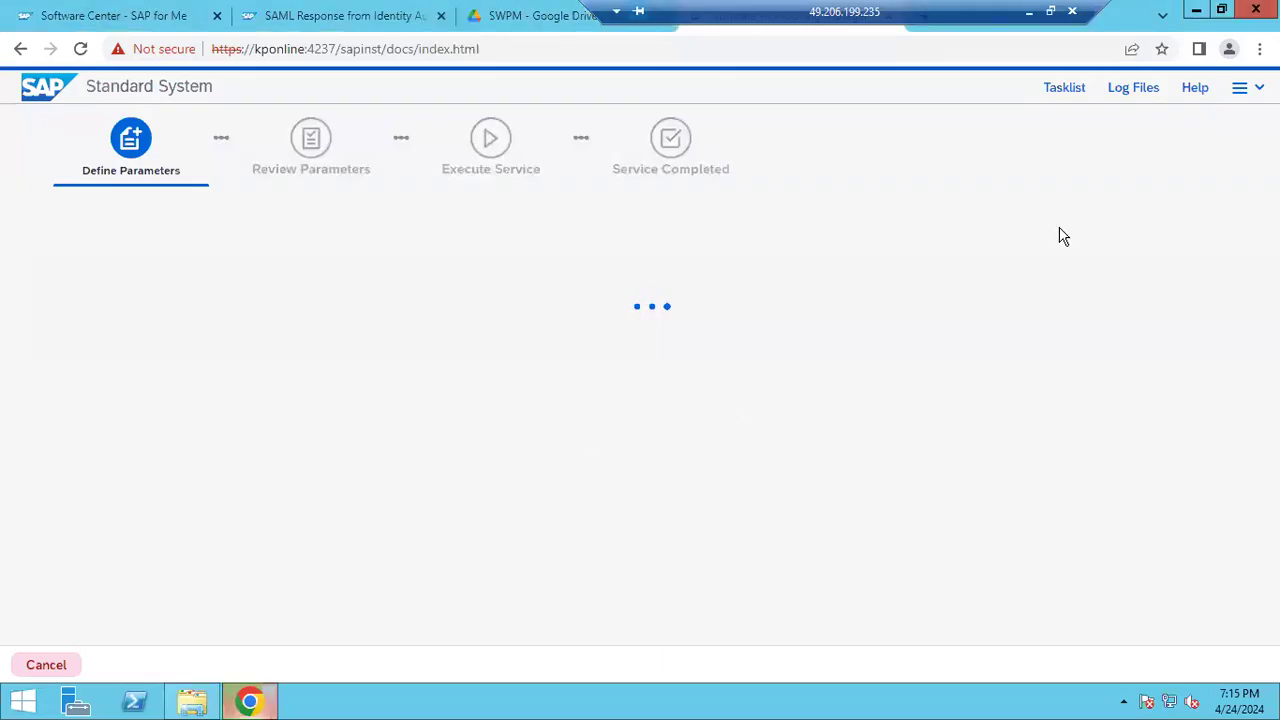
left_click(1121, 90)
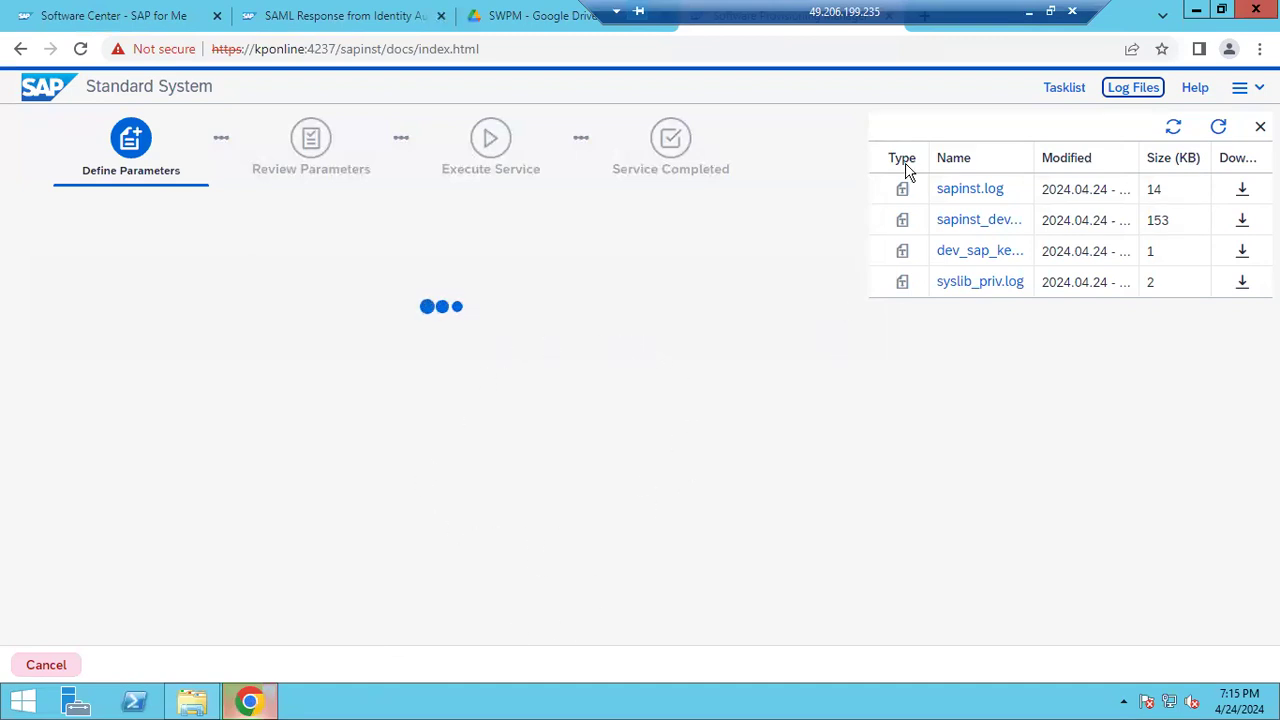
Pick out the installer port 4237 from the page's web address
left_click(200, 15)
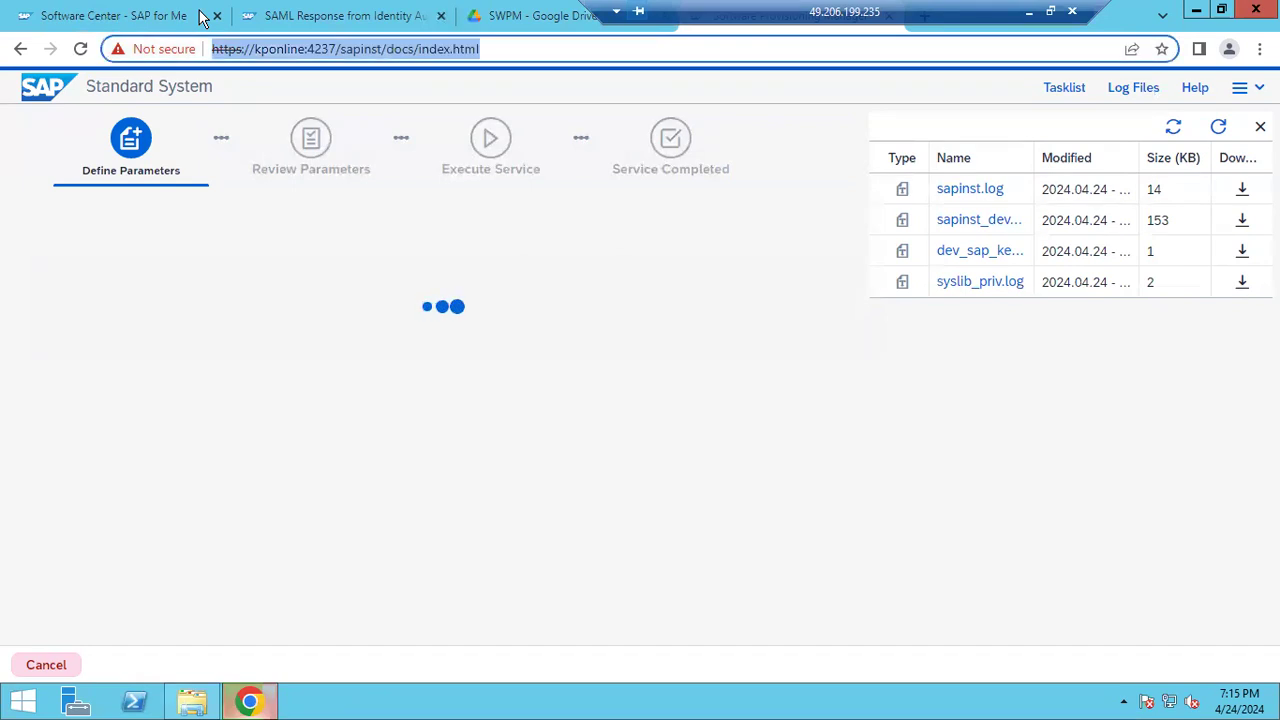
double_click(321, 49)
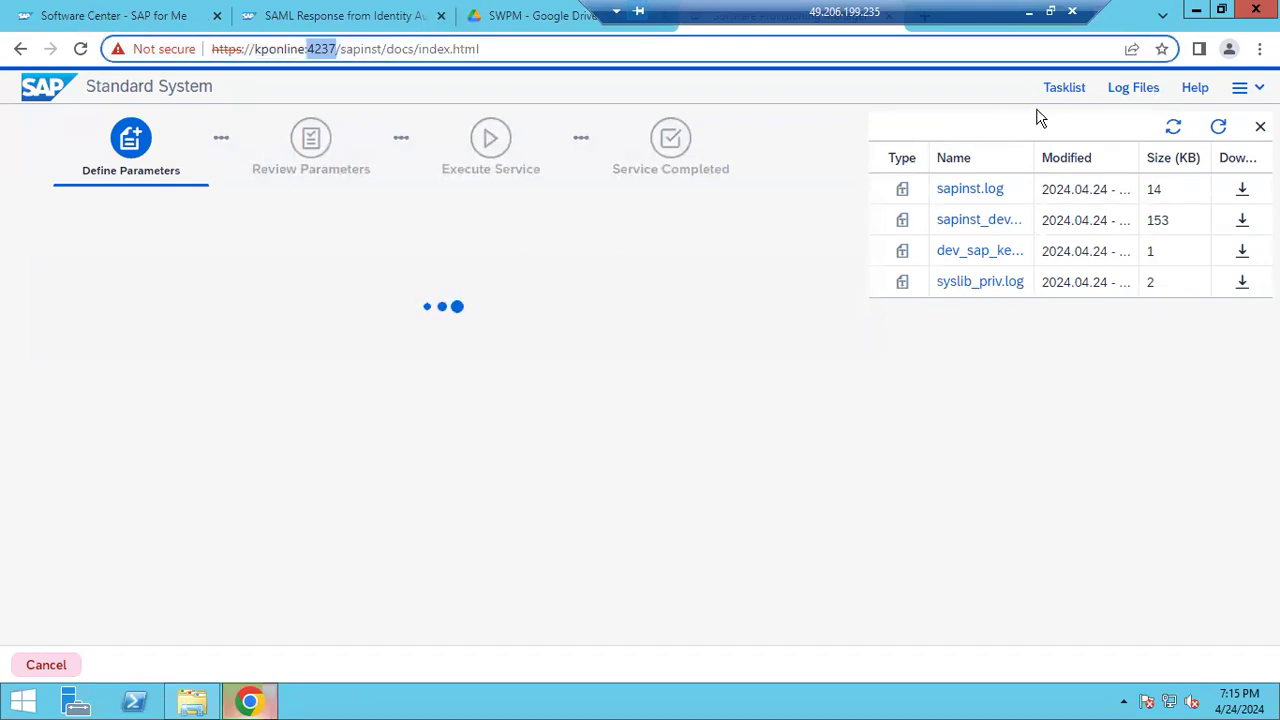
left_click(1072, 100)
Reopen Log Files, select the sapinst.log file name, and return to Paint
left_click(1072, 96)
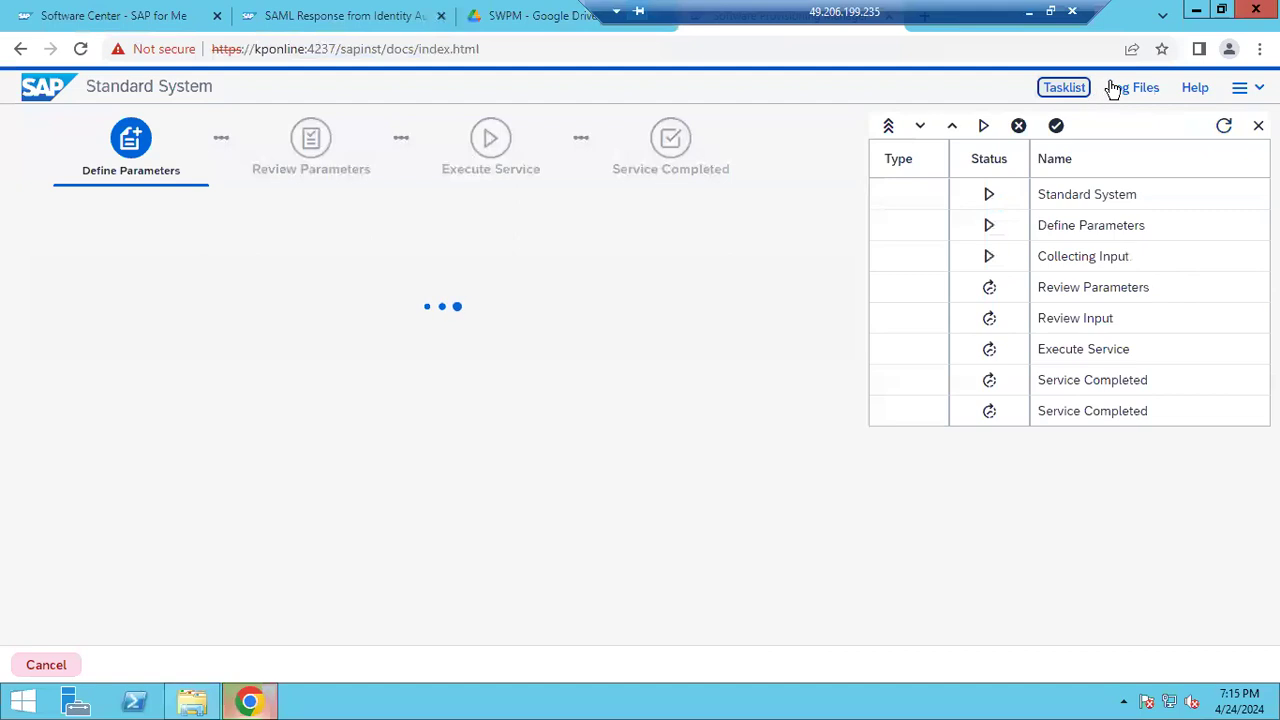
left_click(1117, 89)
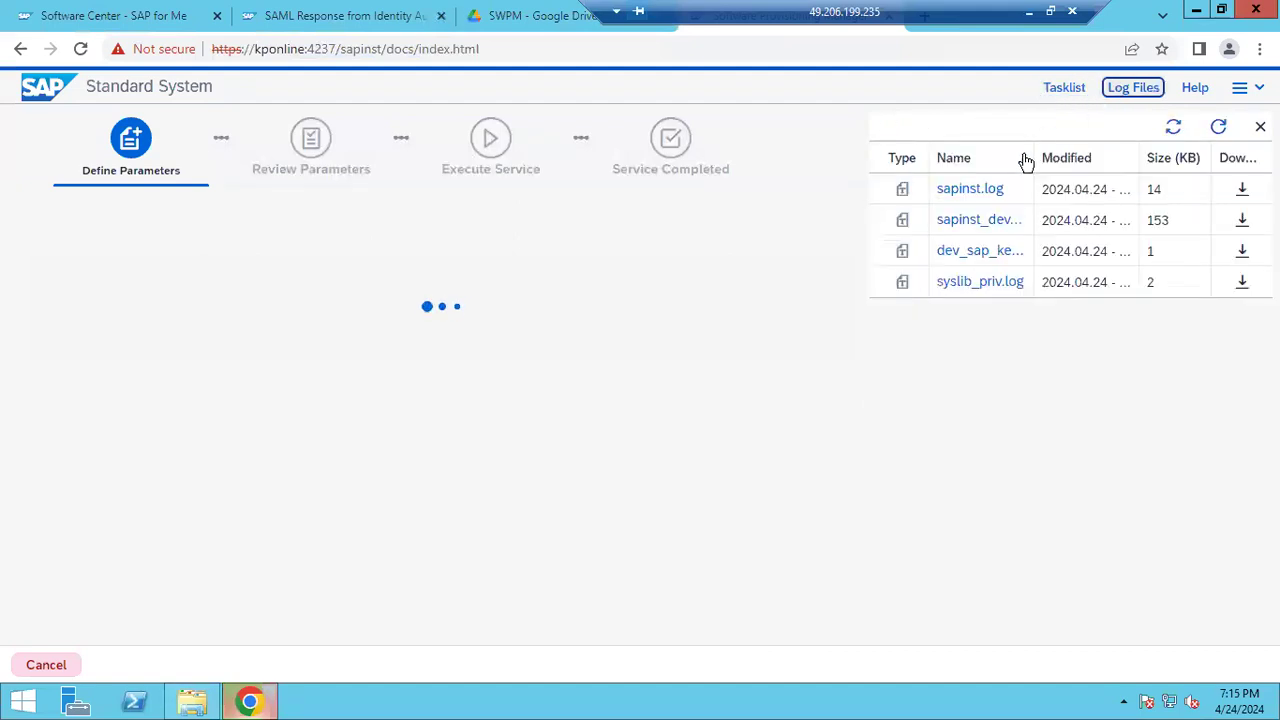
double_click(970, 190)
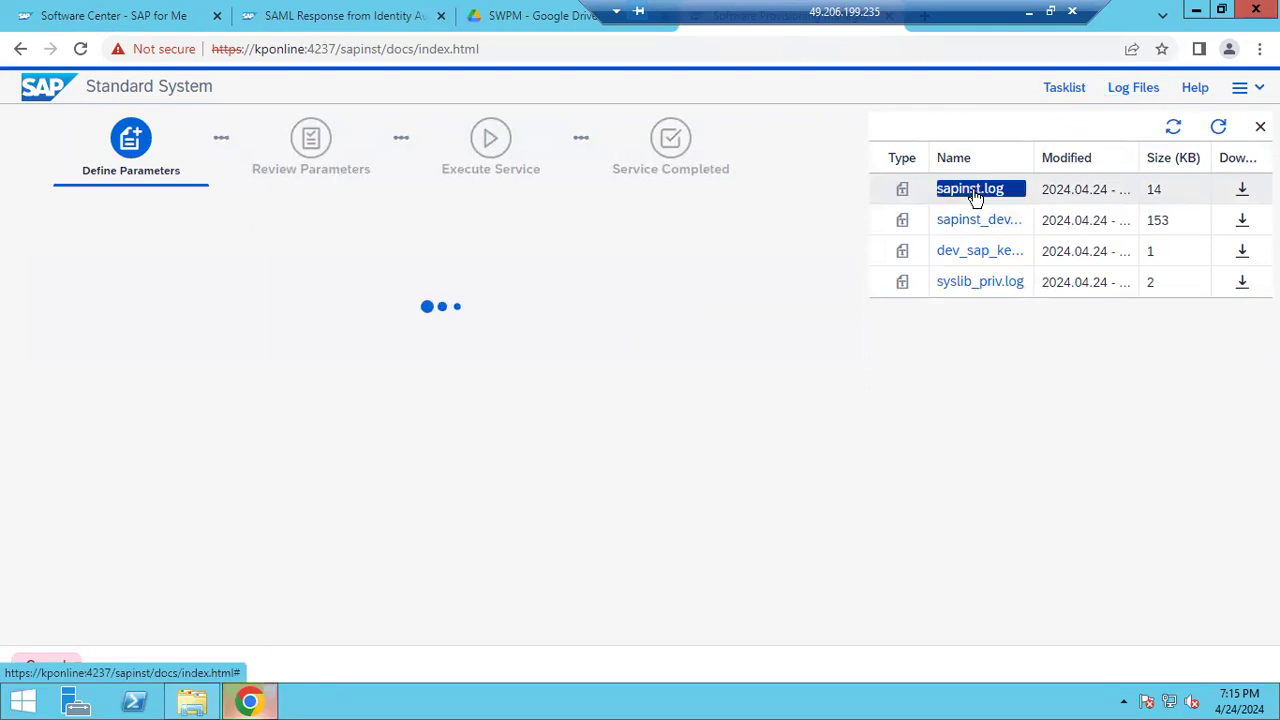
left_click(1029, 11)
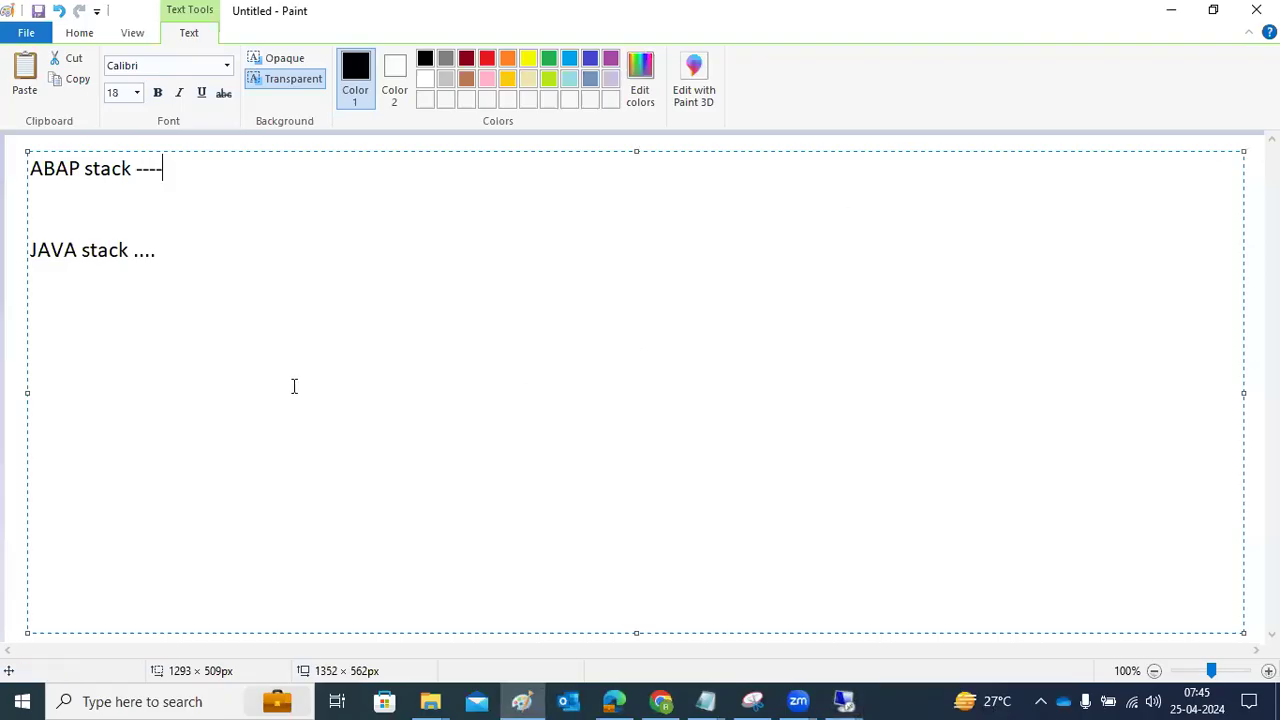
Replace the note text with the heading 'IMPORTANT POINTS :'
mouse_move(176, 251)
left_mouse_down()
mouse_move(37, 200)
mouse_move(16, 152)
left_mouse_up()
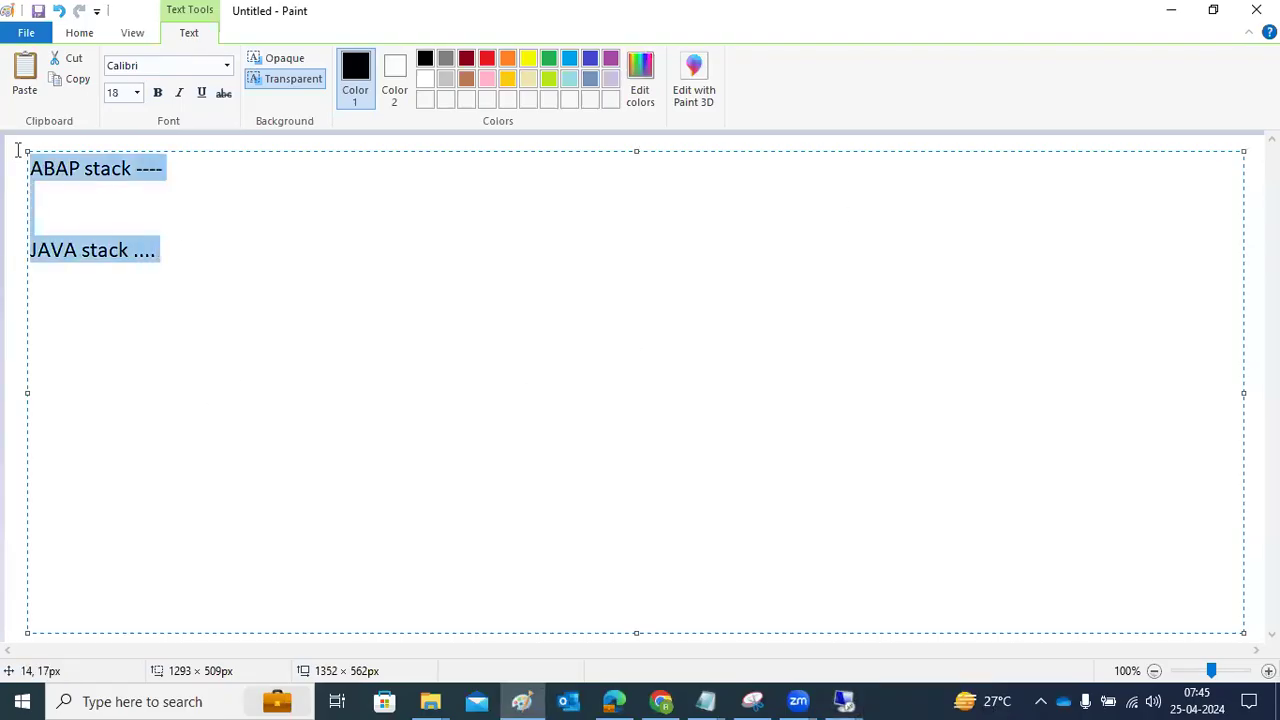
type("IMPORT")
key("BackSpace")
type("RT")
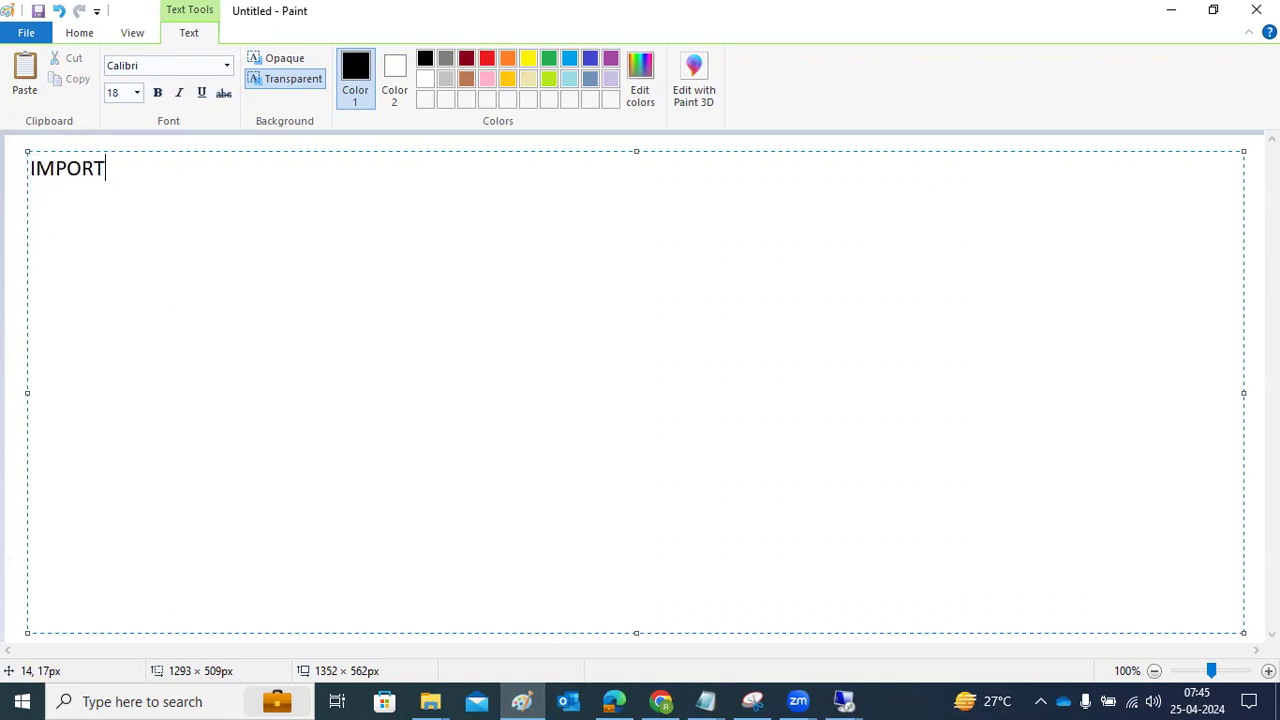
type("ANT POINTS :")
key("Return")
Add the lines 'SAP installation log file : sapinst_log', 'PORT :4237' and 'TOOL:SWPM'
type("SAP installation log file : sapi")
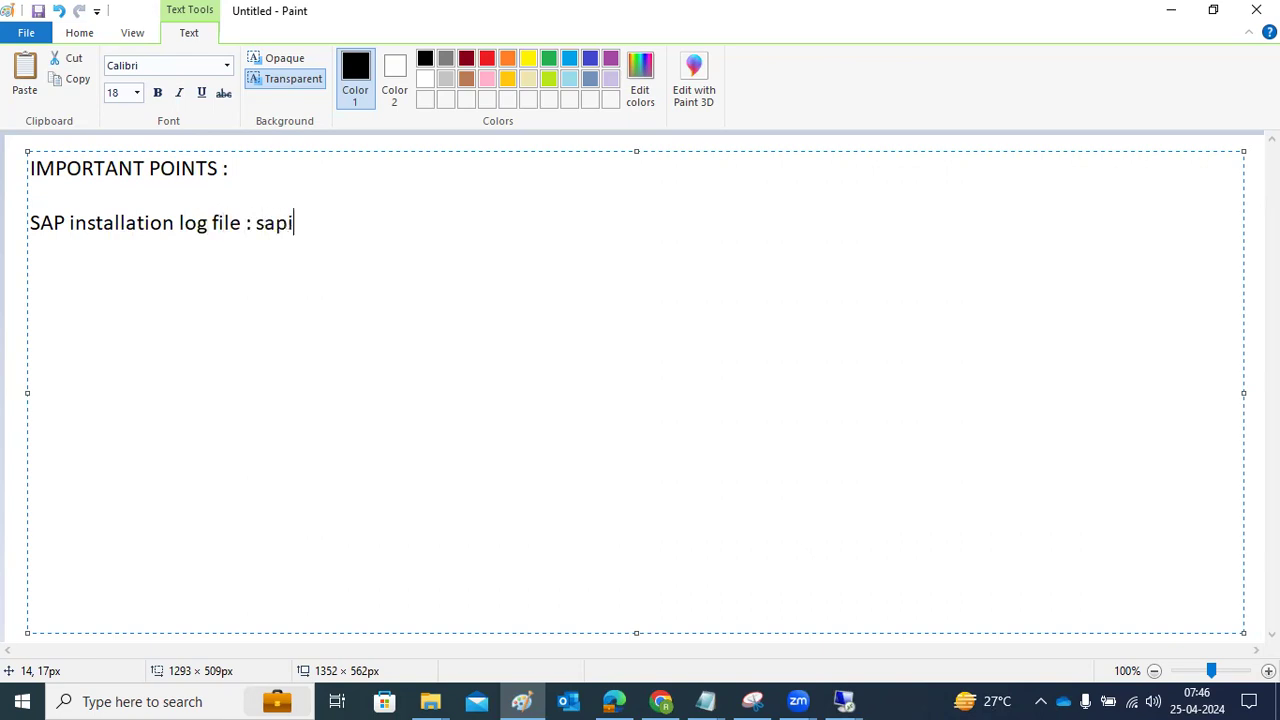
type("nst_log")
type("PORT ")
type(":4237")
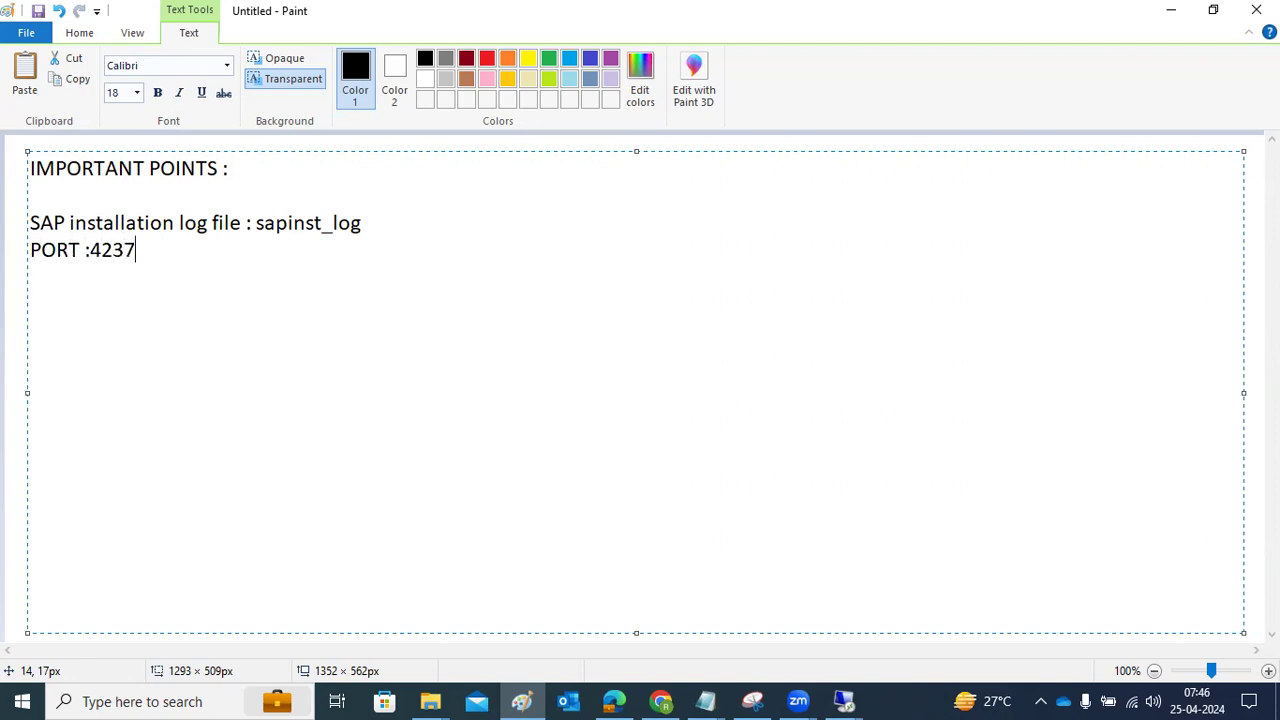
key("Return")
type("TOOL:SWP<")
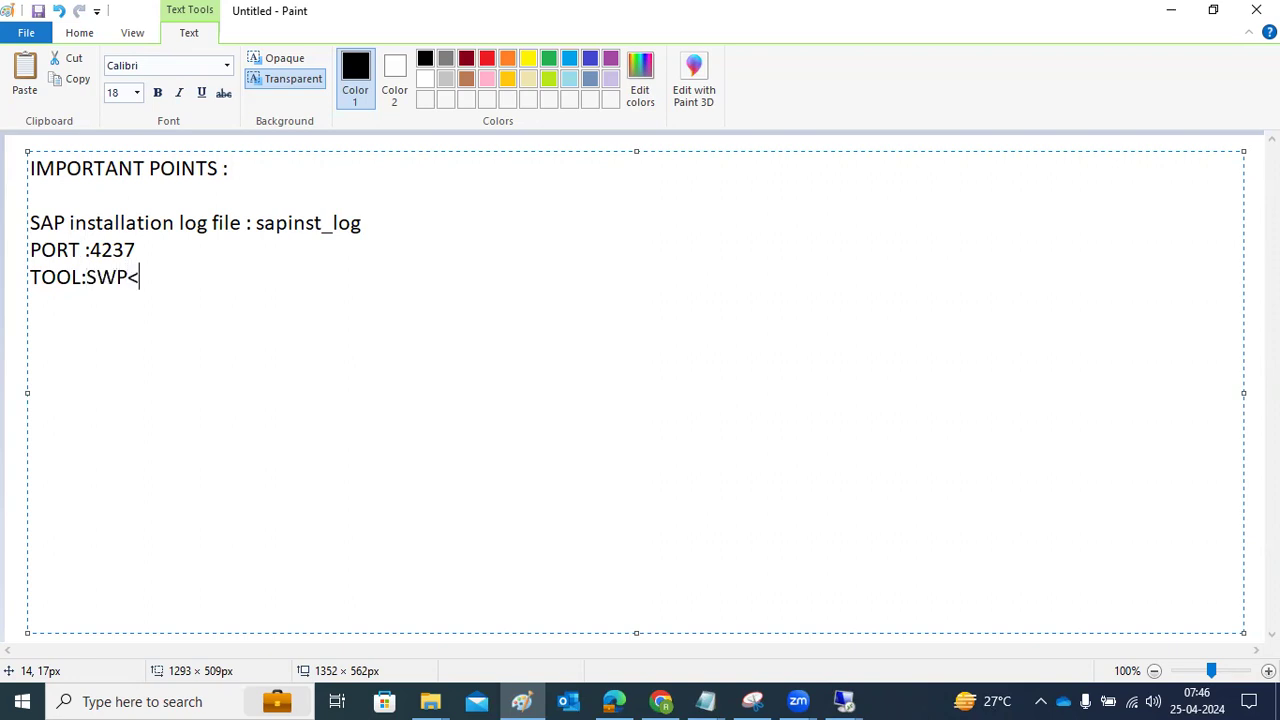
key("BackSpace")
type("M")
left_click(843, 701)
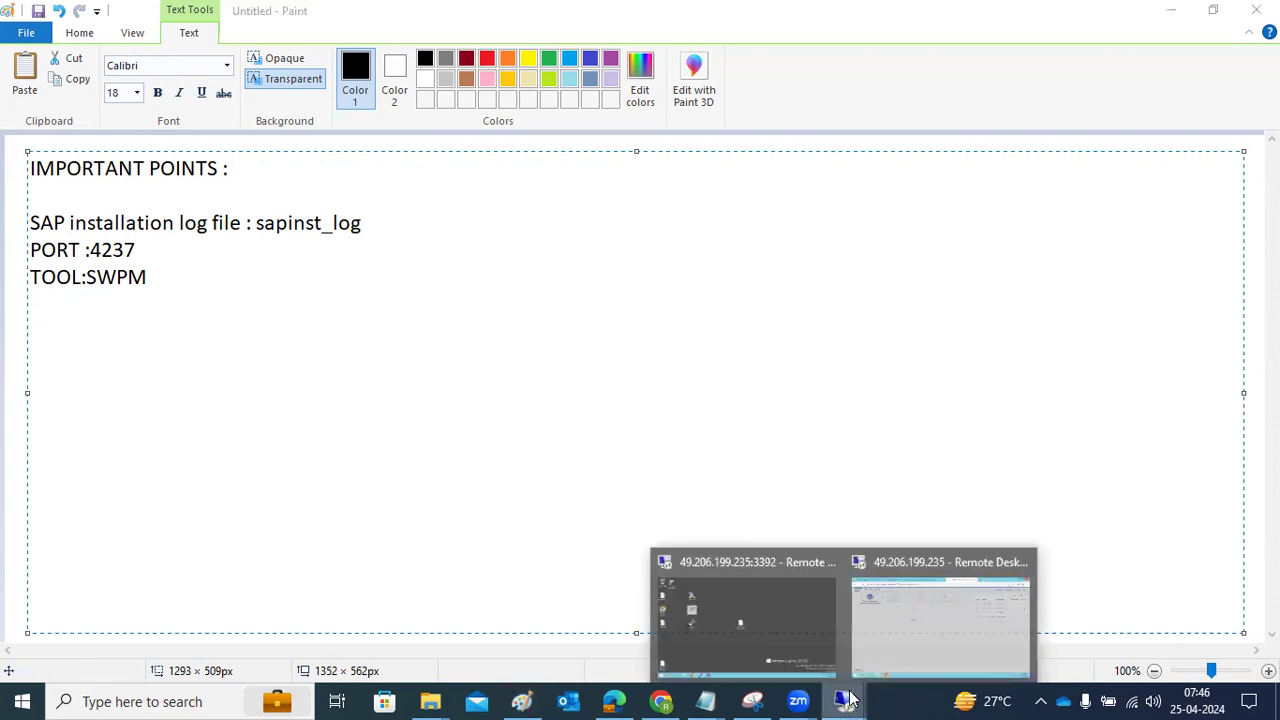
Return to the SAP installer, close the open log view, and select sapinst.log
left_click(879, 634)
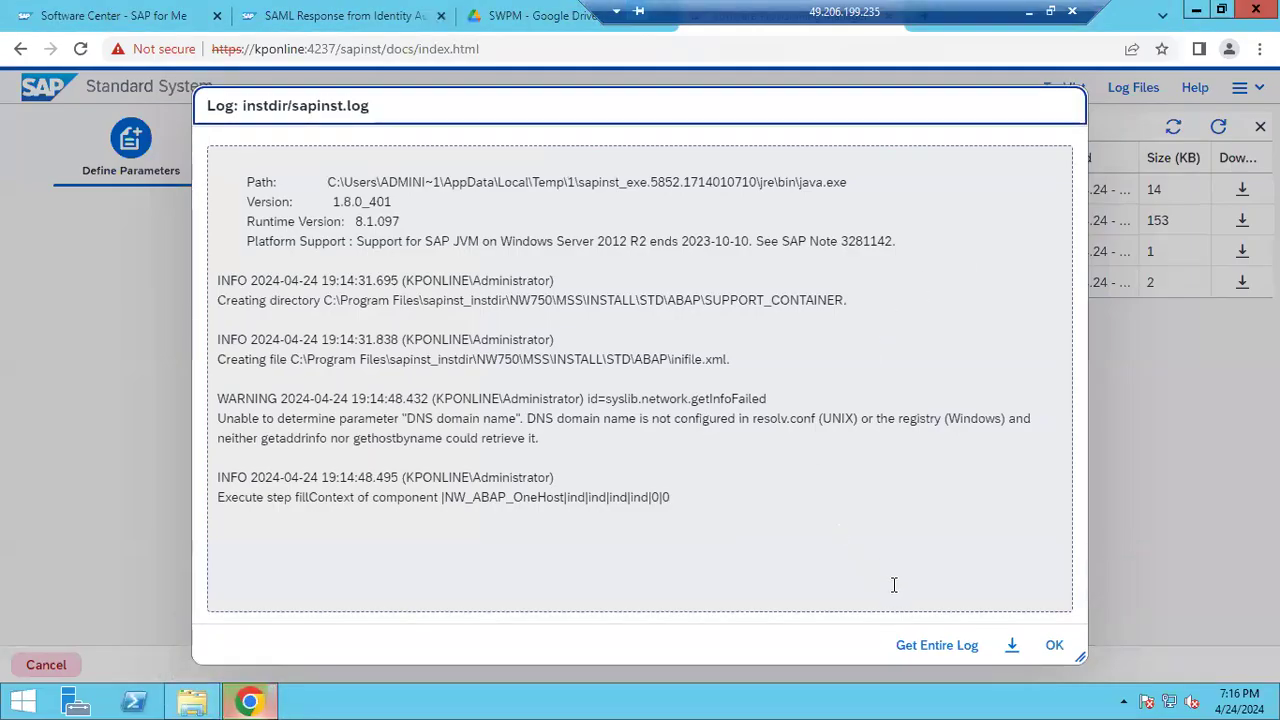
left_click(1050, 646)
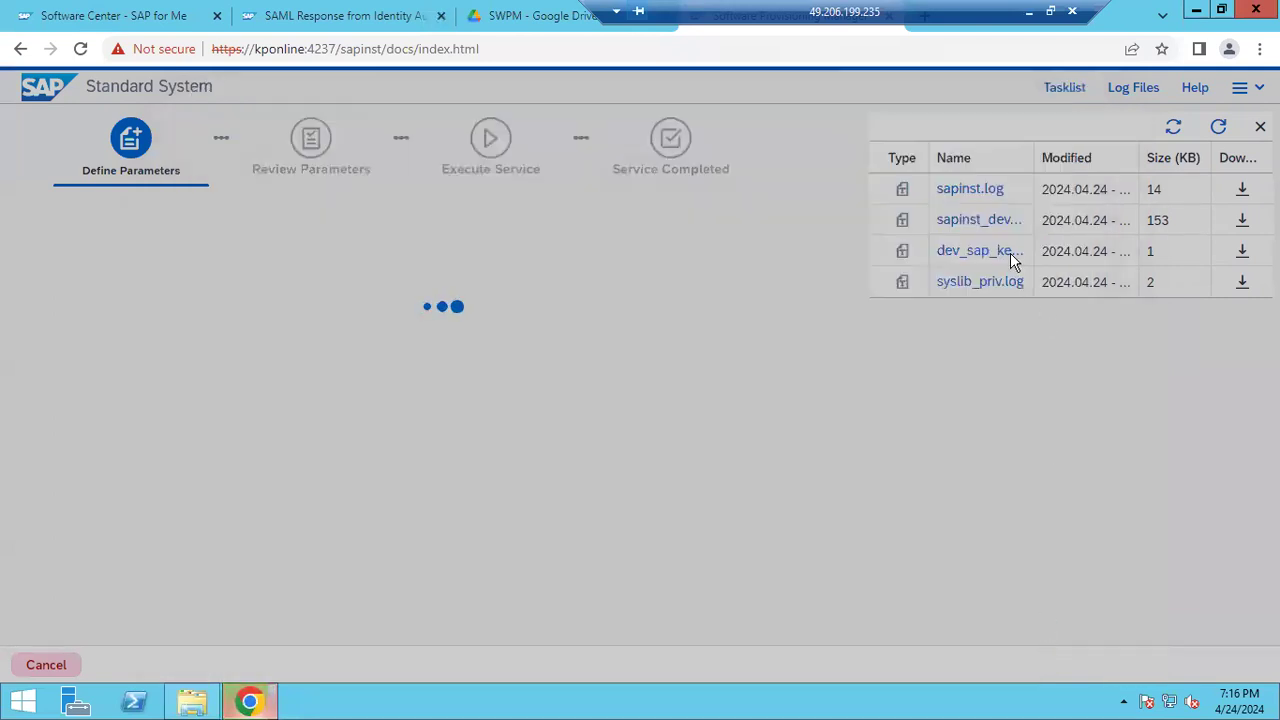
double_click(993, 196)
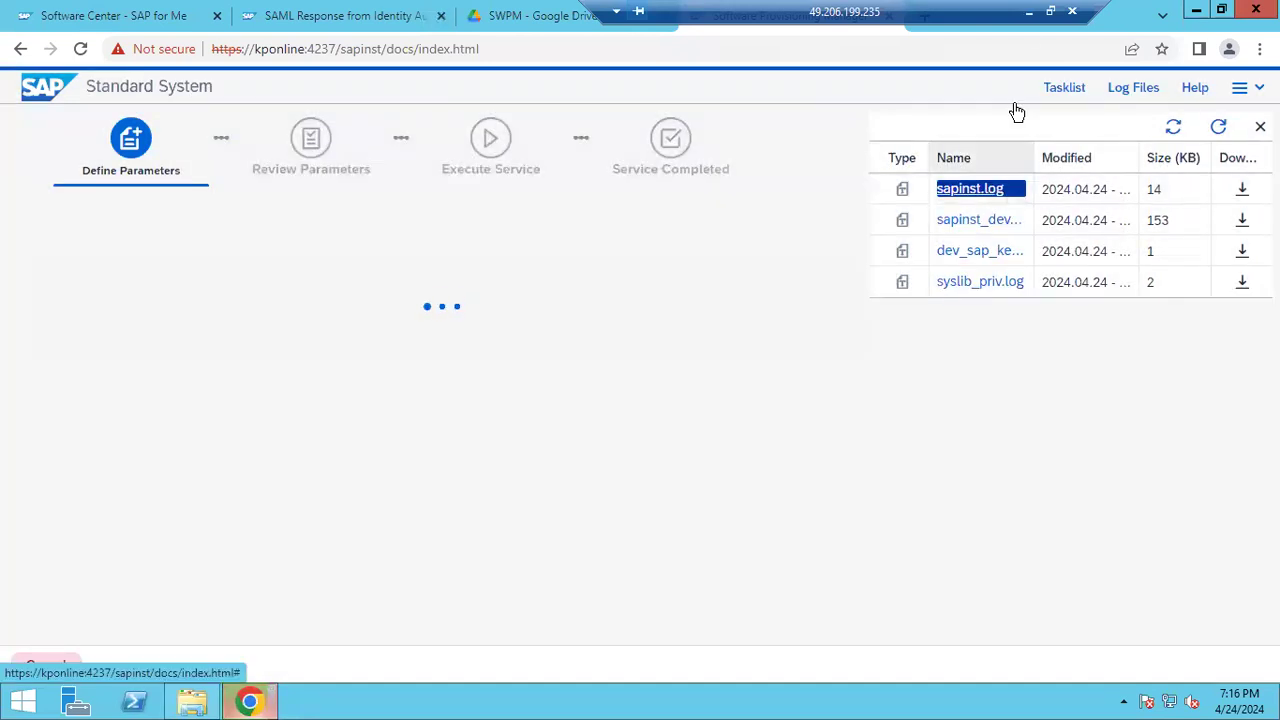
left_click(1028, 12)
mouse_move(843, 701)
left_click(926, 636)
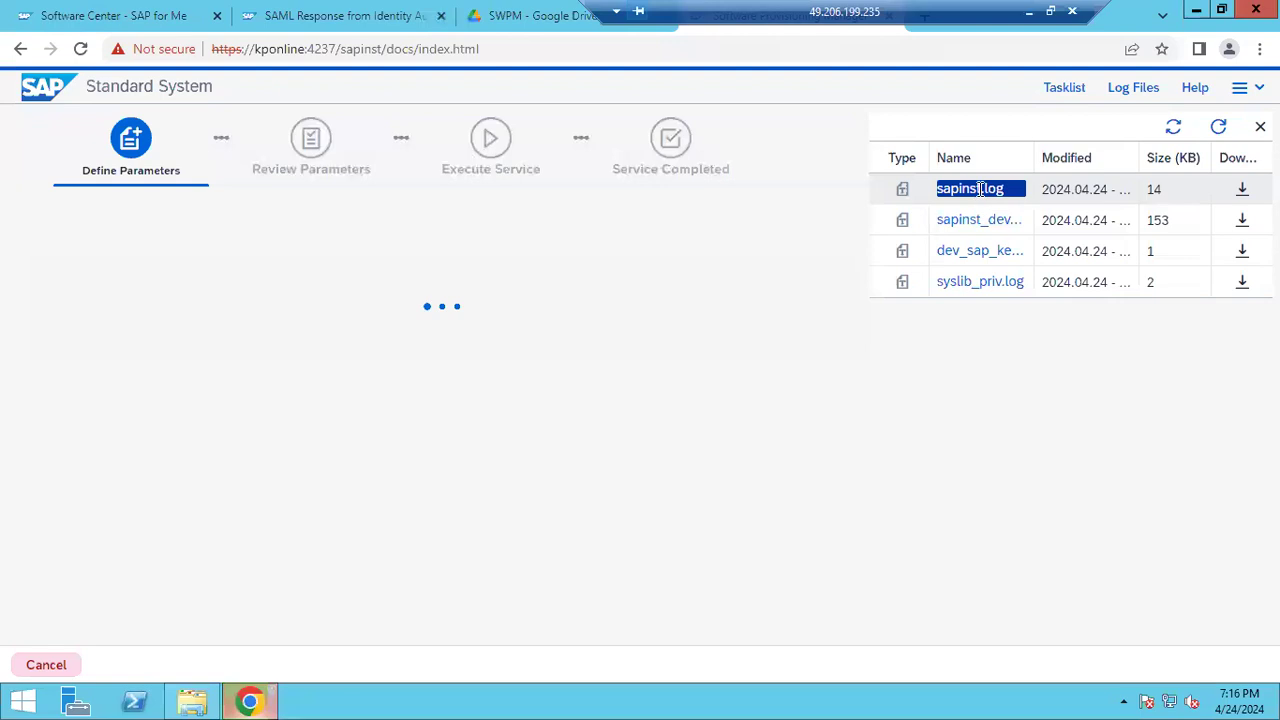
Open sapinst.log, review the DNS domain name warning and fillContext entry, then close it
left_click(980, 189)
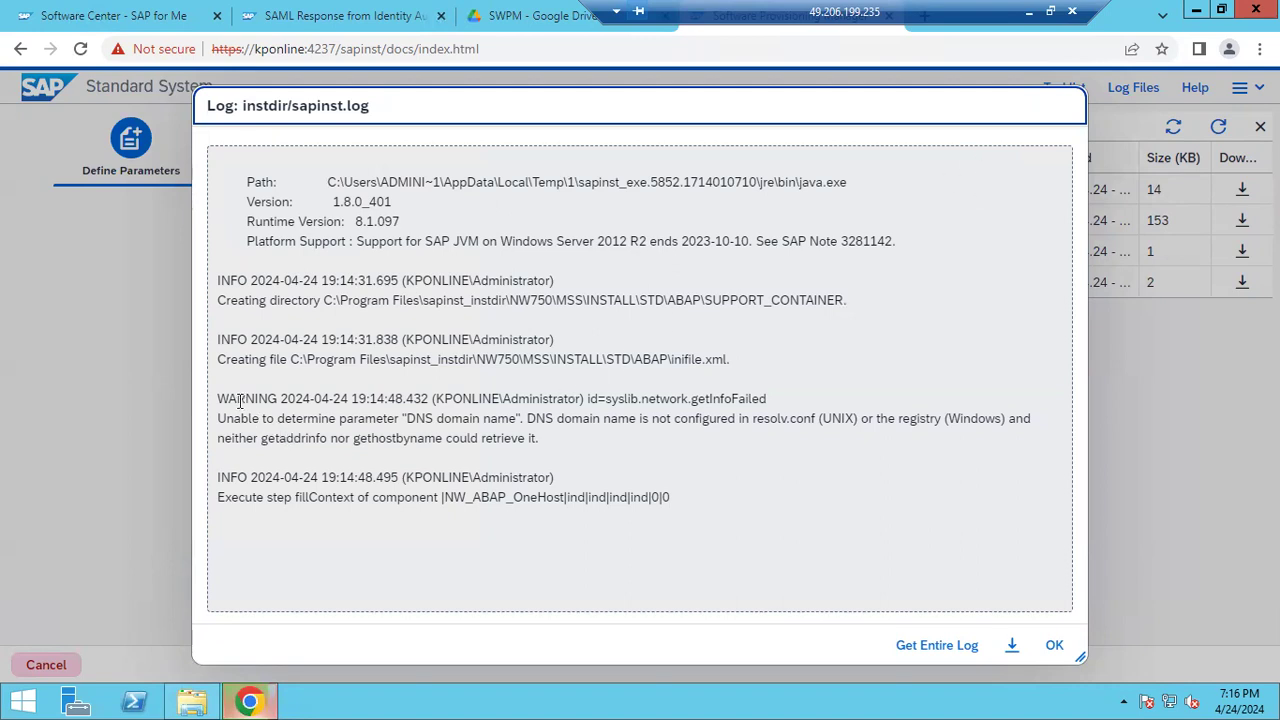
left_click_drag(237, 400, 514, 420)
left_click_drag(438, 497, 508, 477)
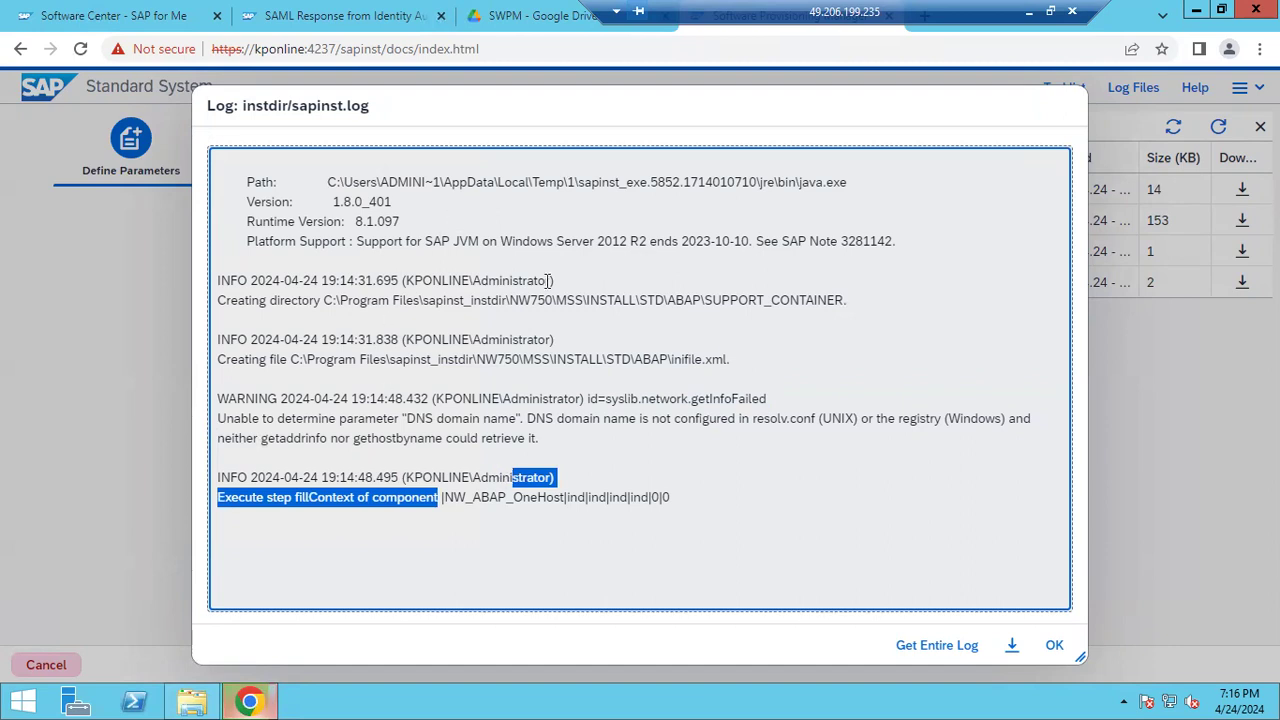
left_click(1056, 646)
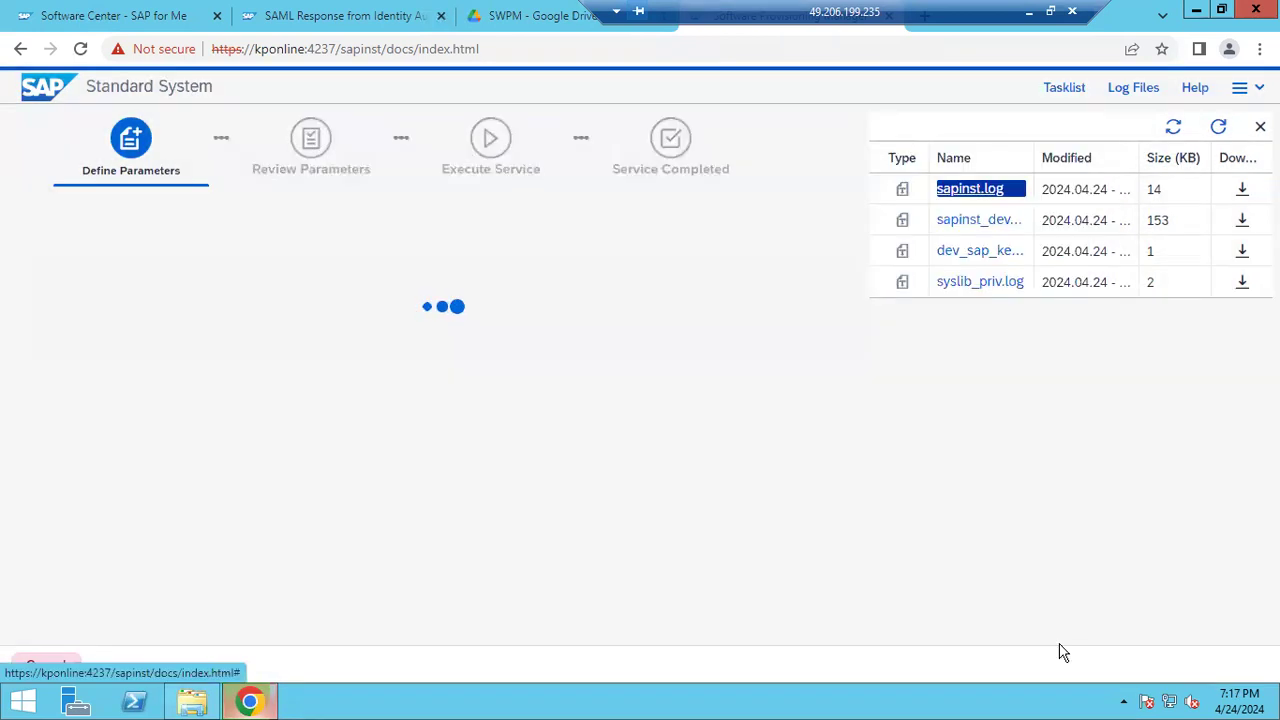
Bring the browser back to the Software Provisioning installer tab
left_click(265, 706)
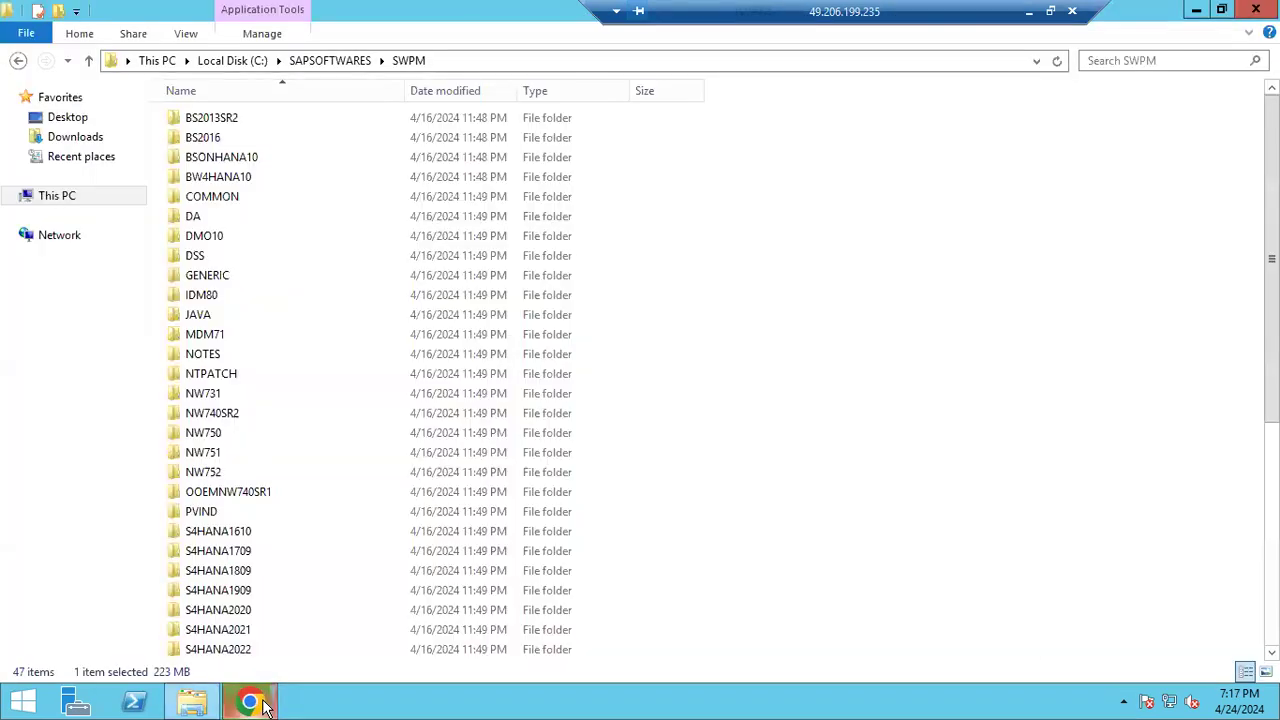
left_click(262, 704)
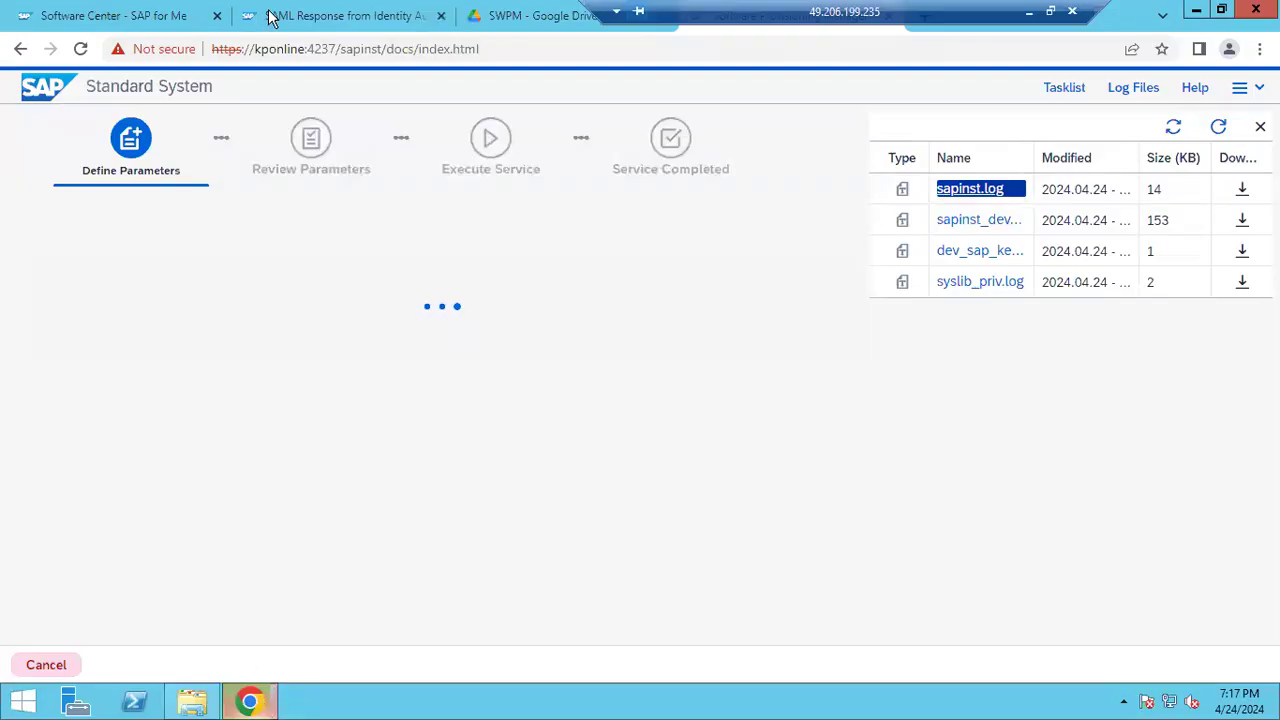
left_click(295, 17)
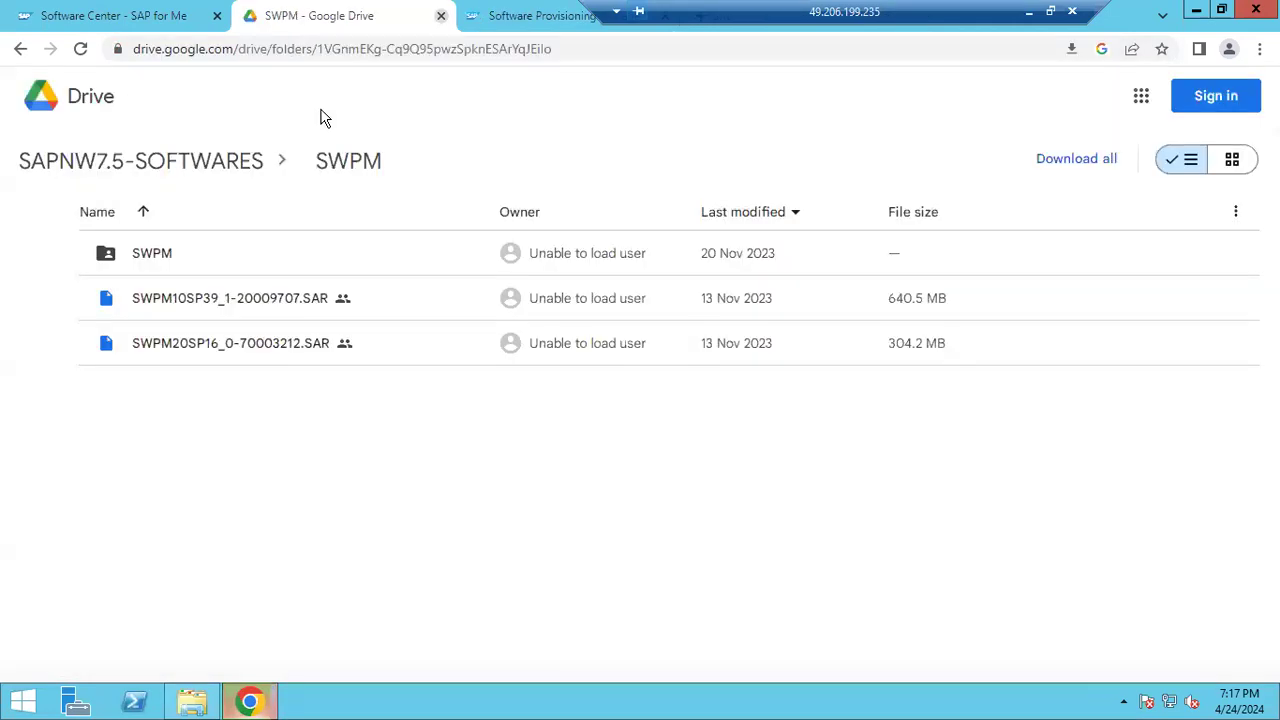
left_click(505, 17)
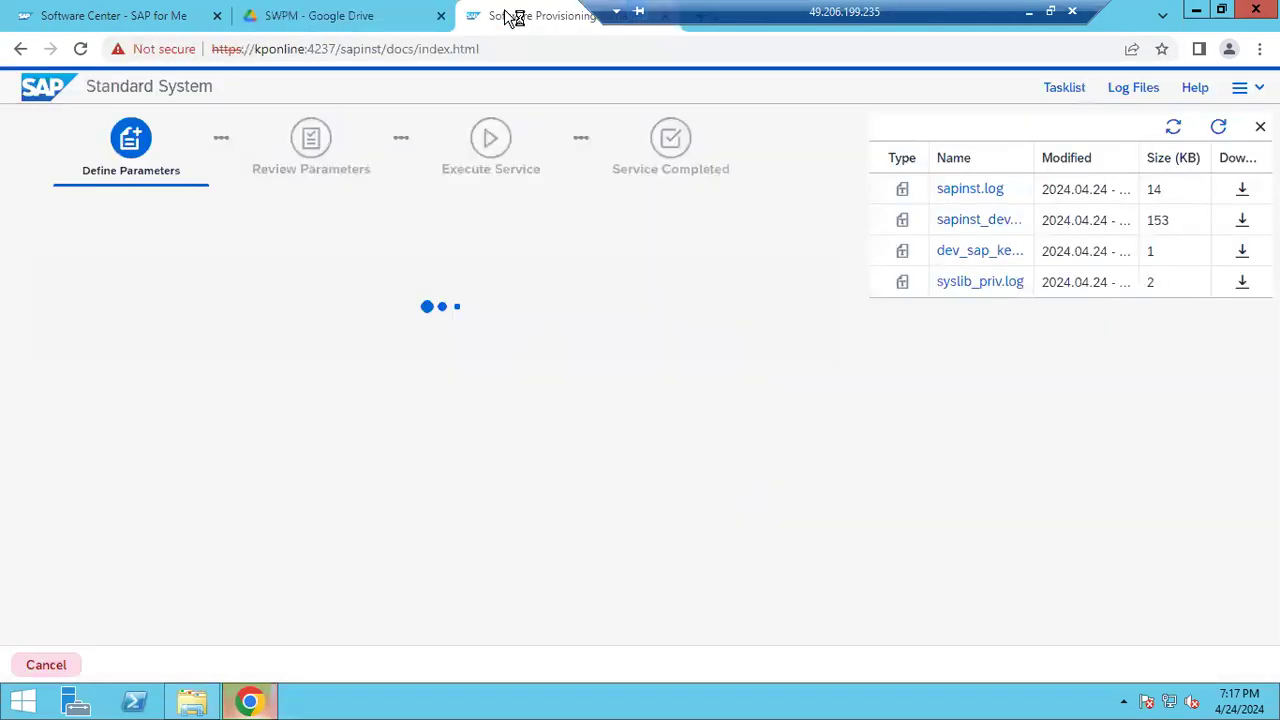
Refresh the log list and widen Modified to show sapinst.log's 2024.04.24 19:14:49 timestamp
left_click(1220, 125)
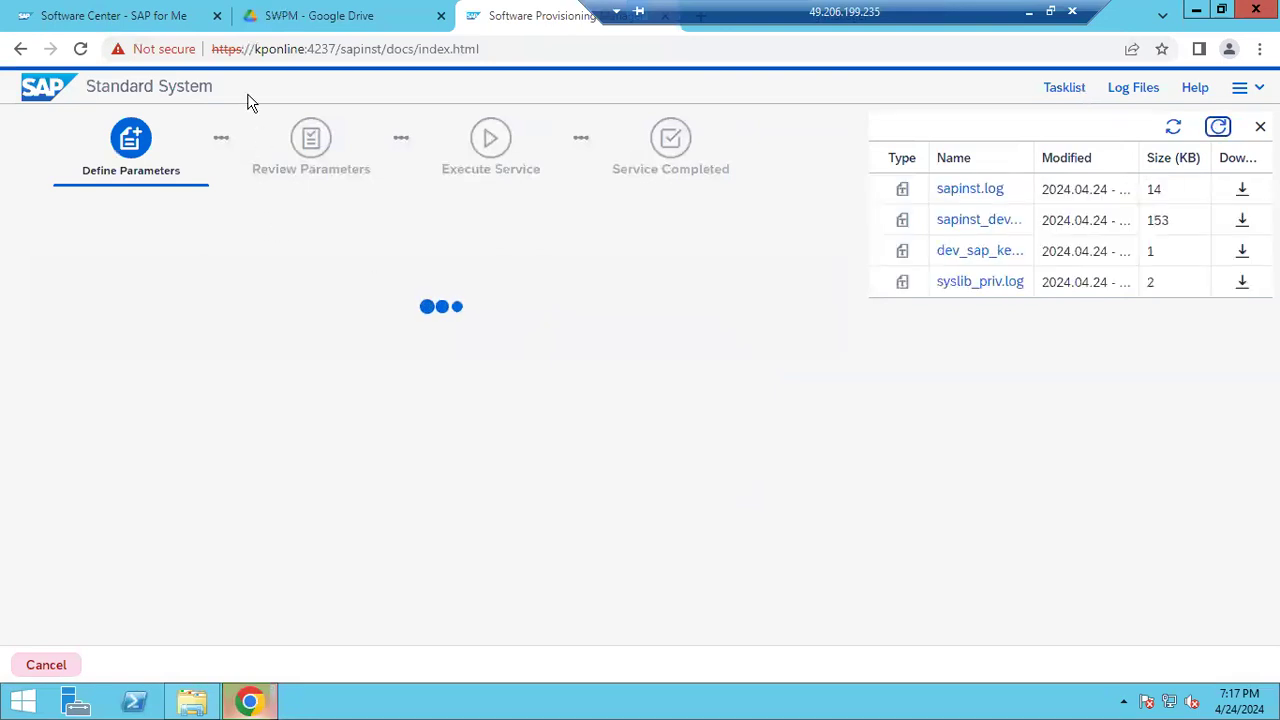
left_click_drag(276, 49, 482, 49)
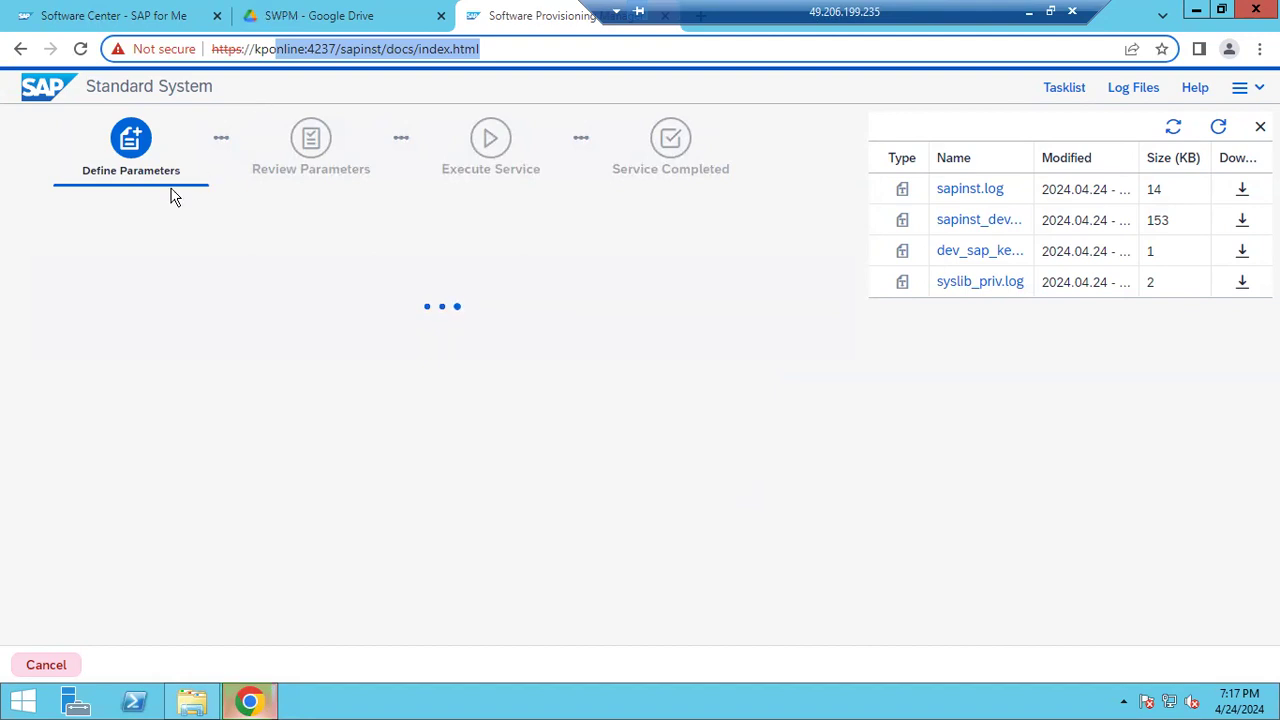
left_click(168, 287)
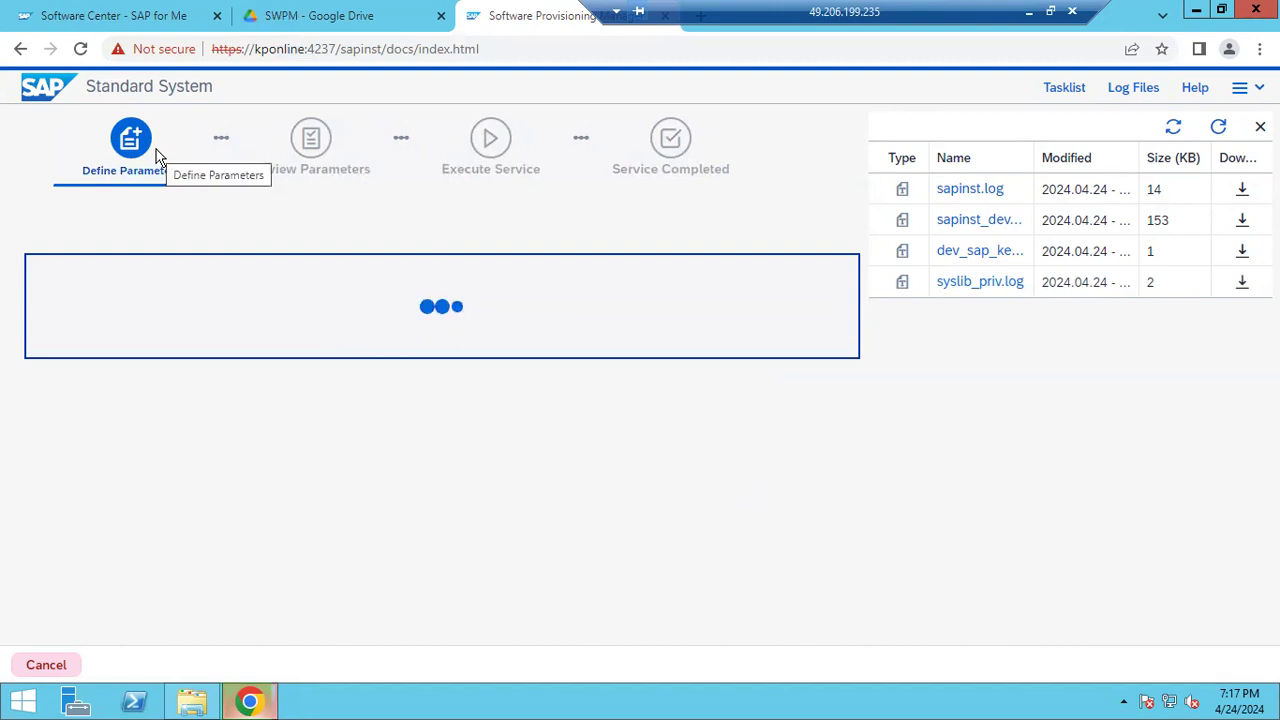
left_click(1227, 130)
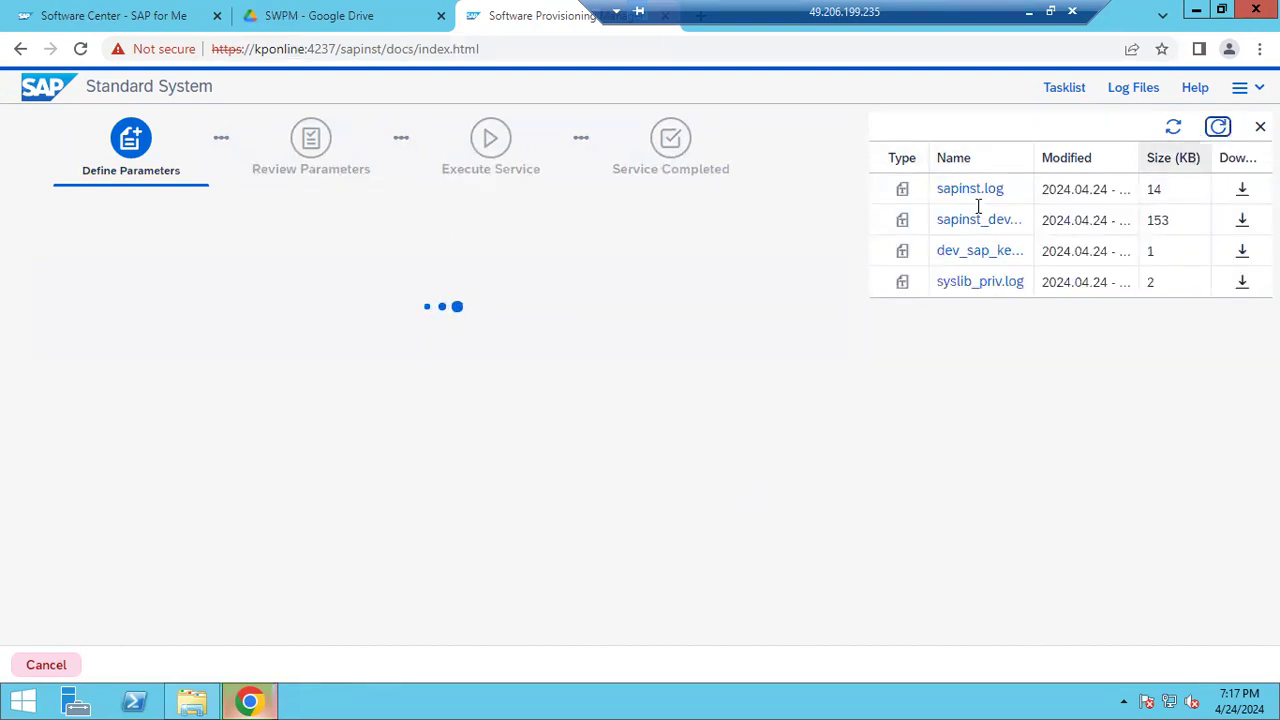
left_click_drag(1140, 157, 1178, 165)
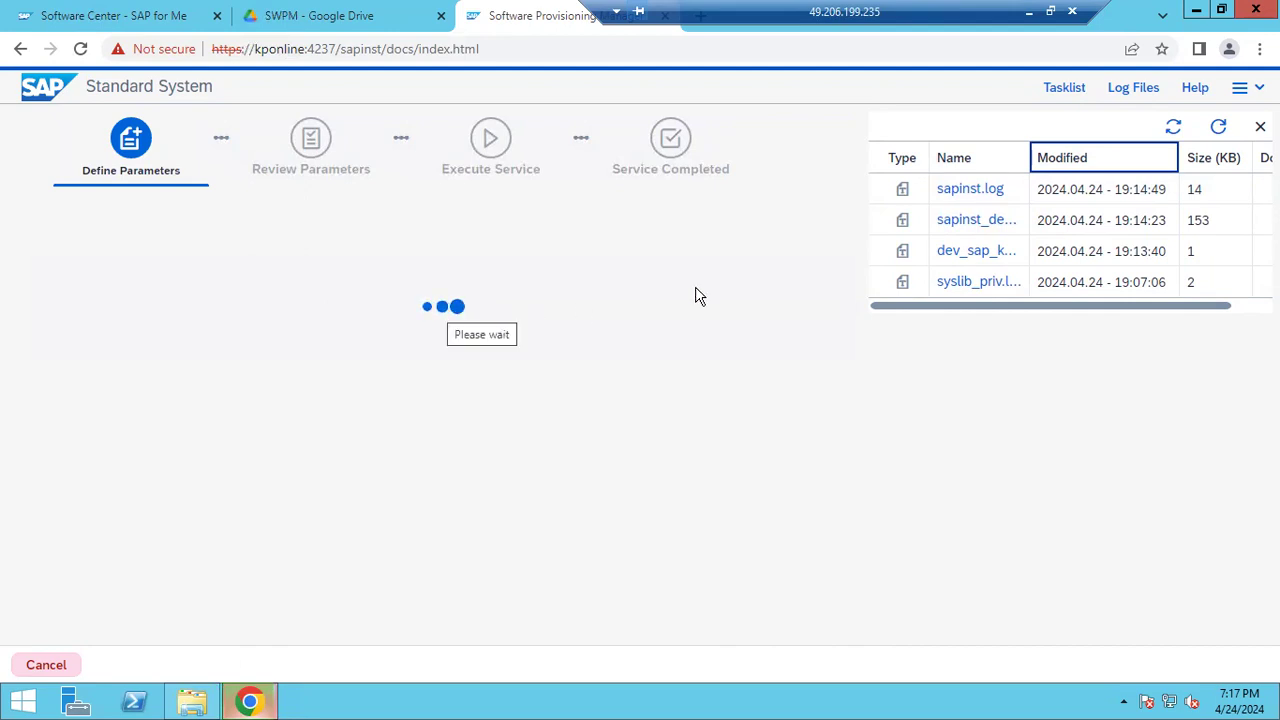
Open sapinst.log, review the askStandardMode entry, and close it to reveal Parameter Settings
double_click(967, 190)
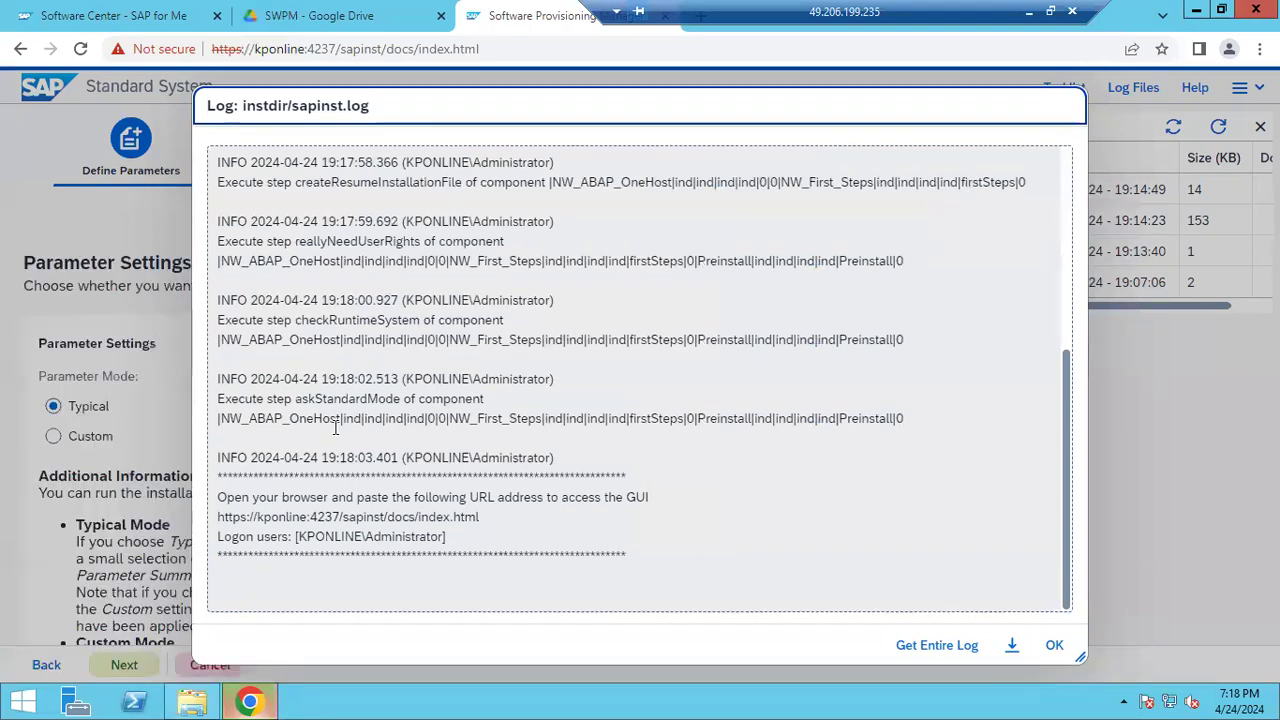
left_click_drag(333, 400, 619, 422)
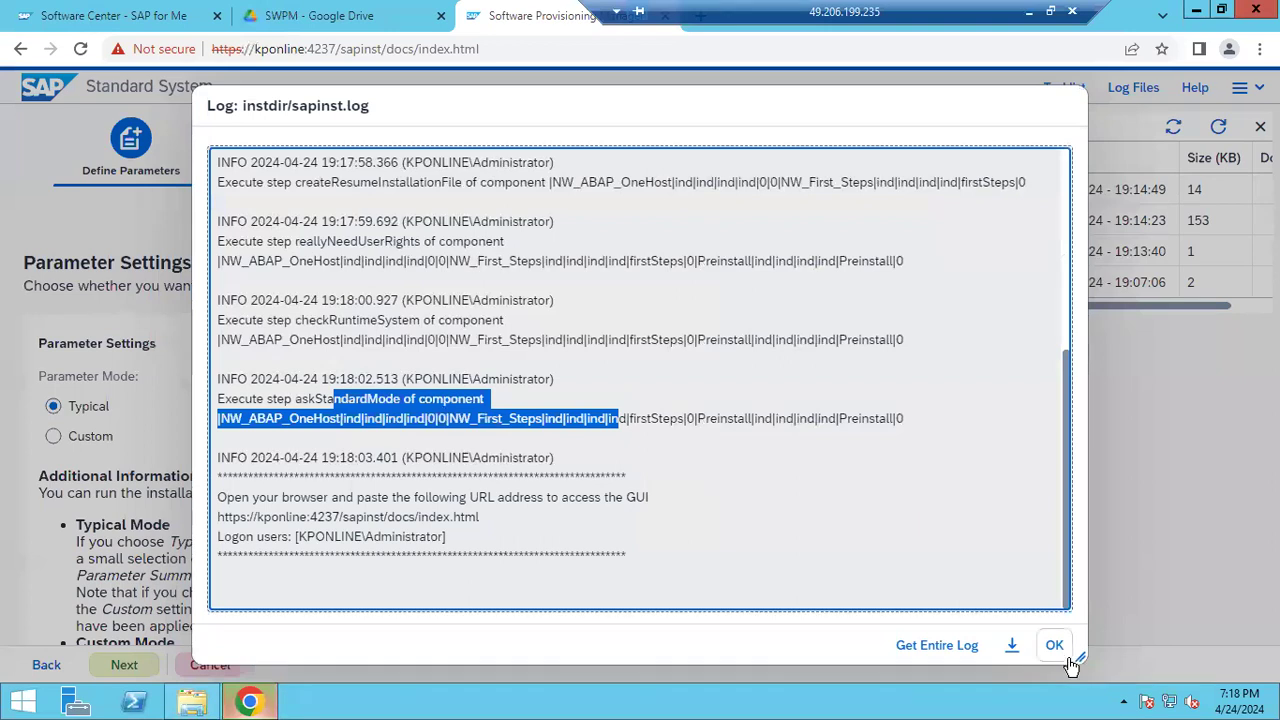
left_click(1055, 646)
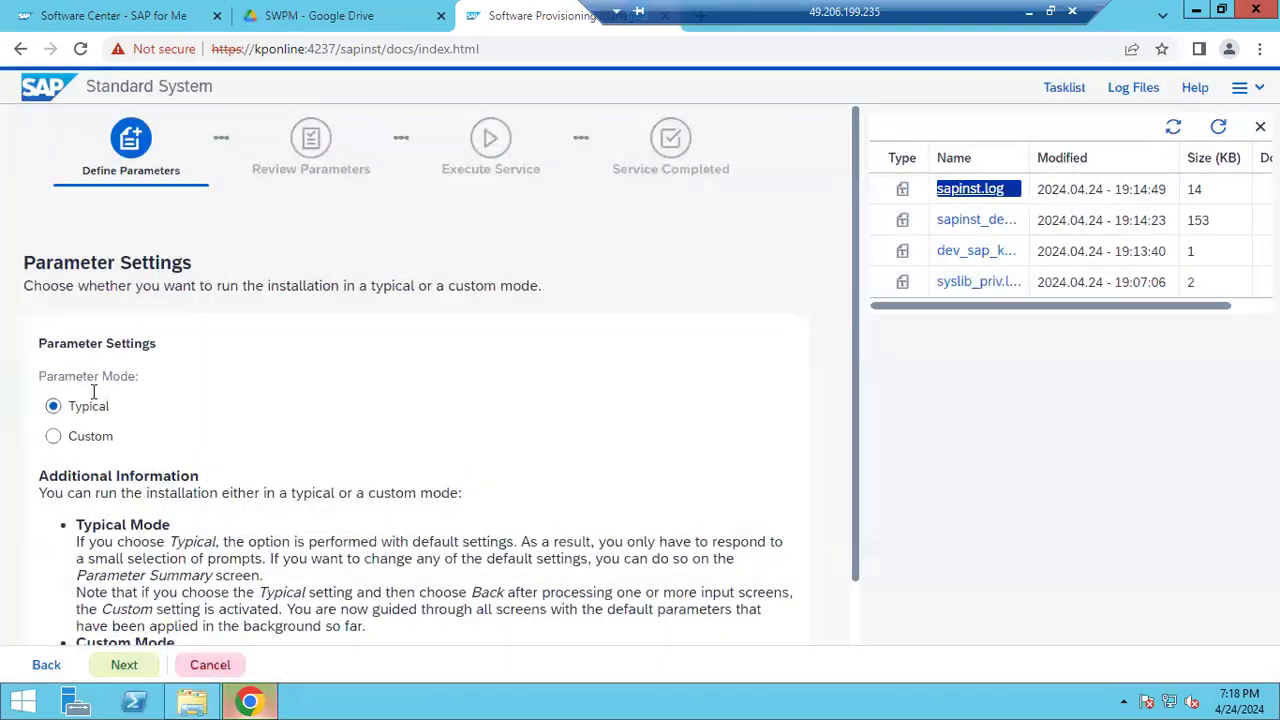
Keep Typical parameter mode on Parameter Settings and continue until the Log Off Required warning appears
left_click_drag(36, 266, 97, 294)
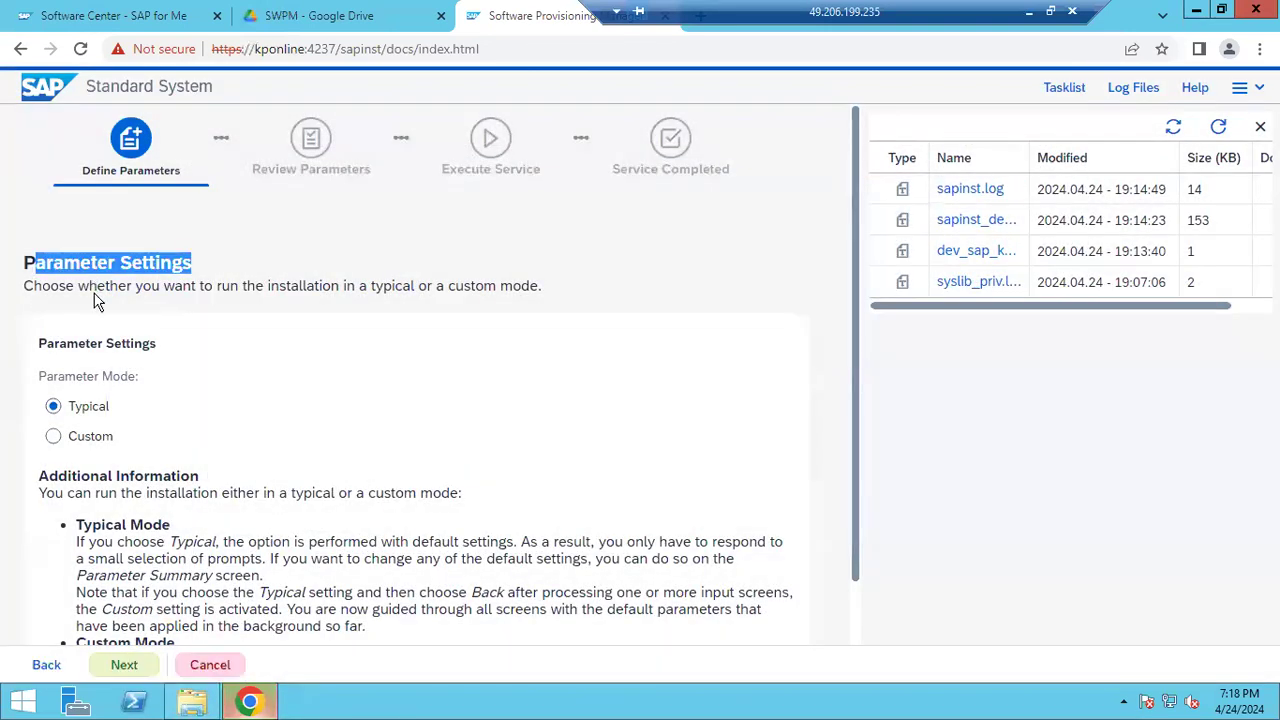
scroll(128, 406, "down", 1)
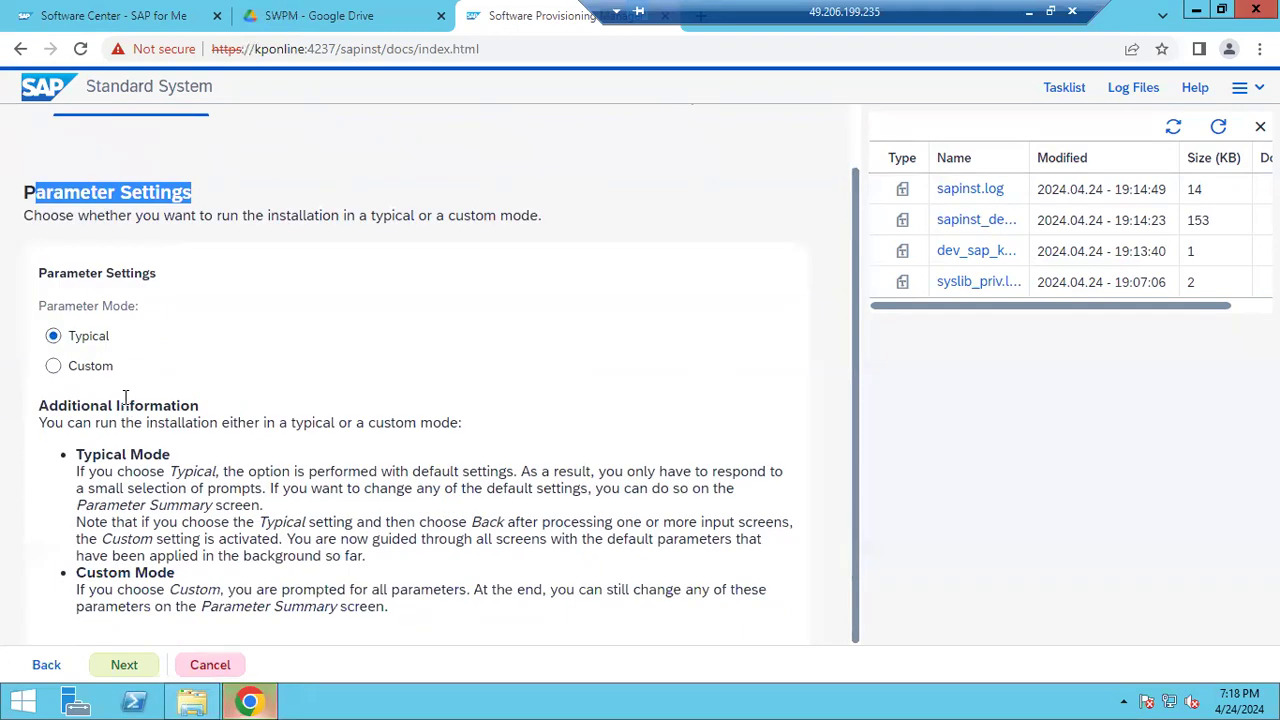
left_click(82, 347)
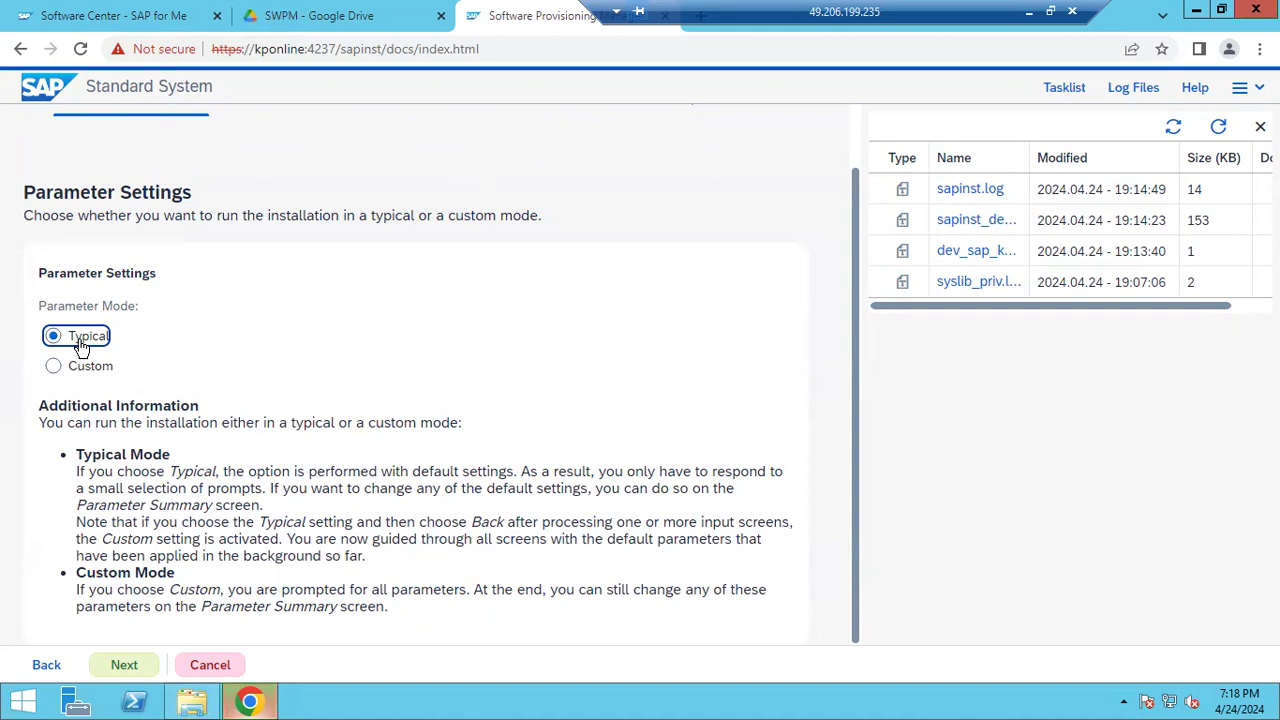
left_click_drag(212, 590, 552, 592)
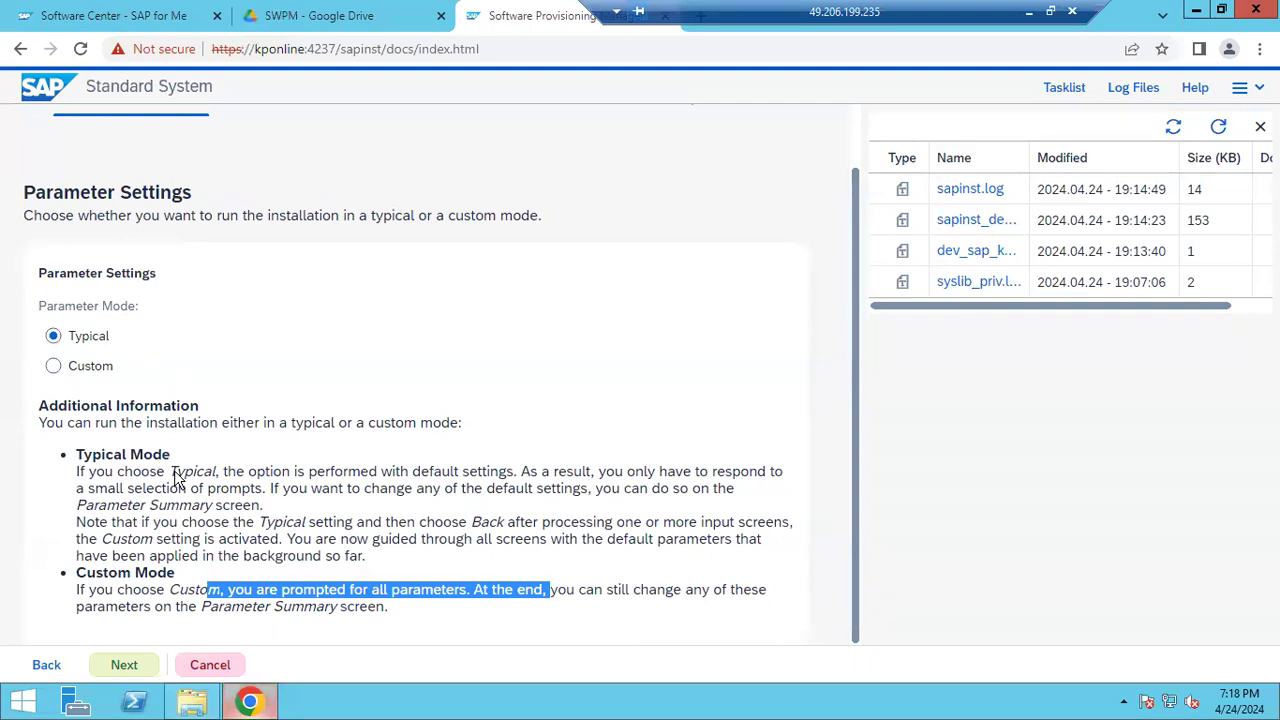
left_click(133, 671)
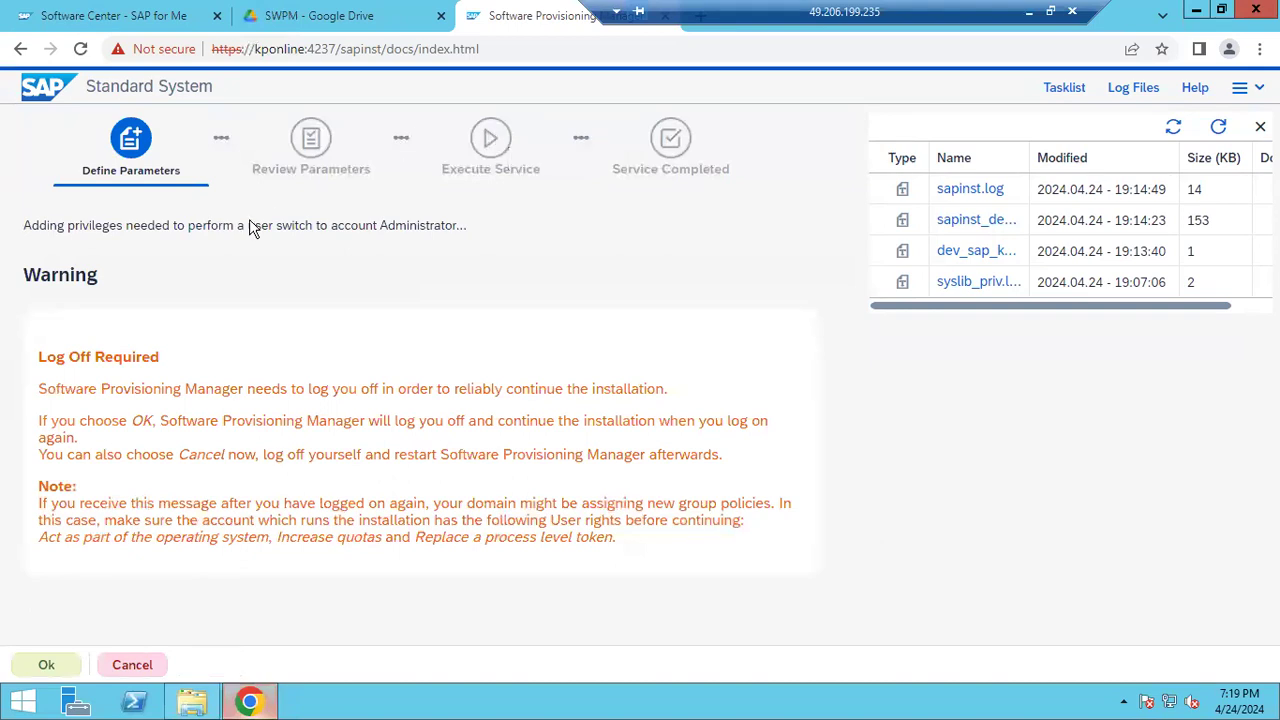
left_click_drag(184, 389, 384, 402)
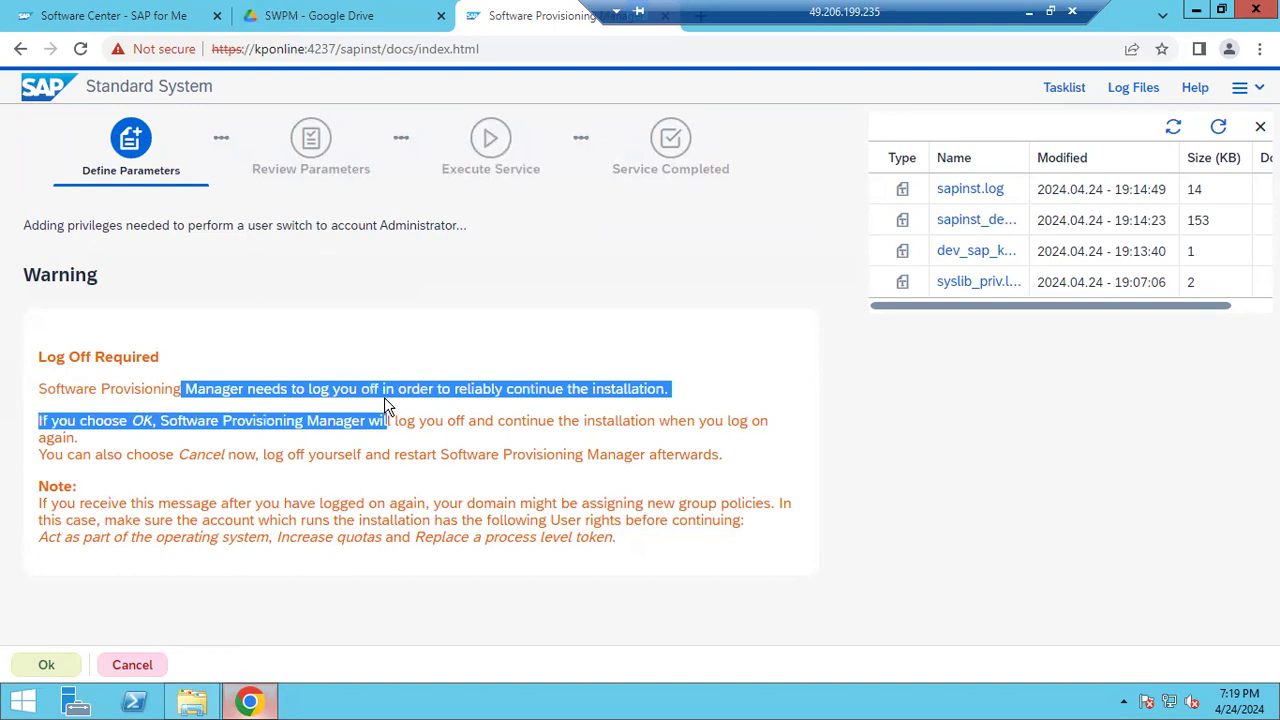
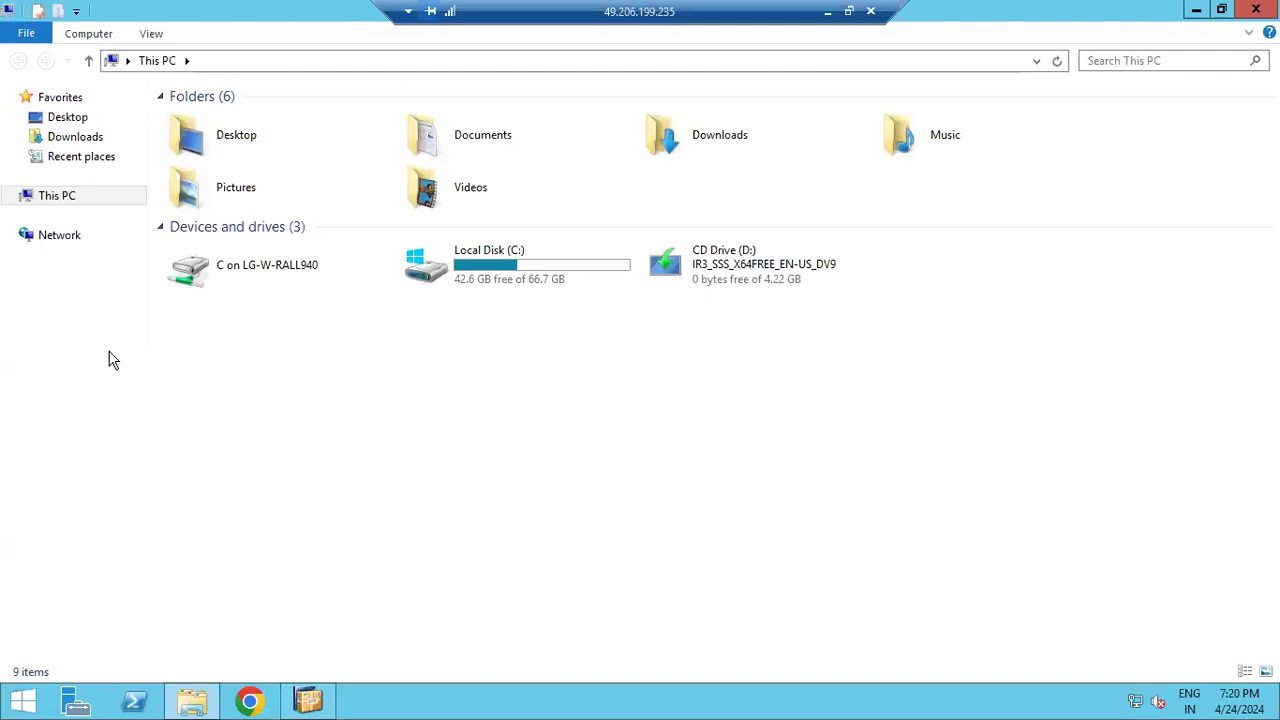
Move the NW75EXPORTS zip from Downloads into C:\SAPSOFTWARES
left_click(72, 135)
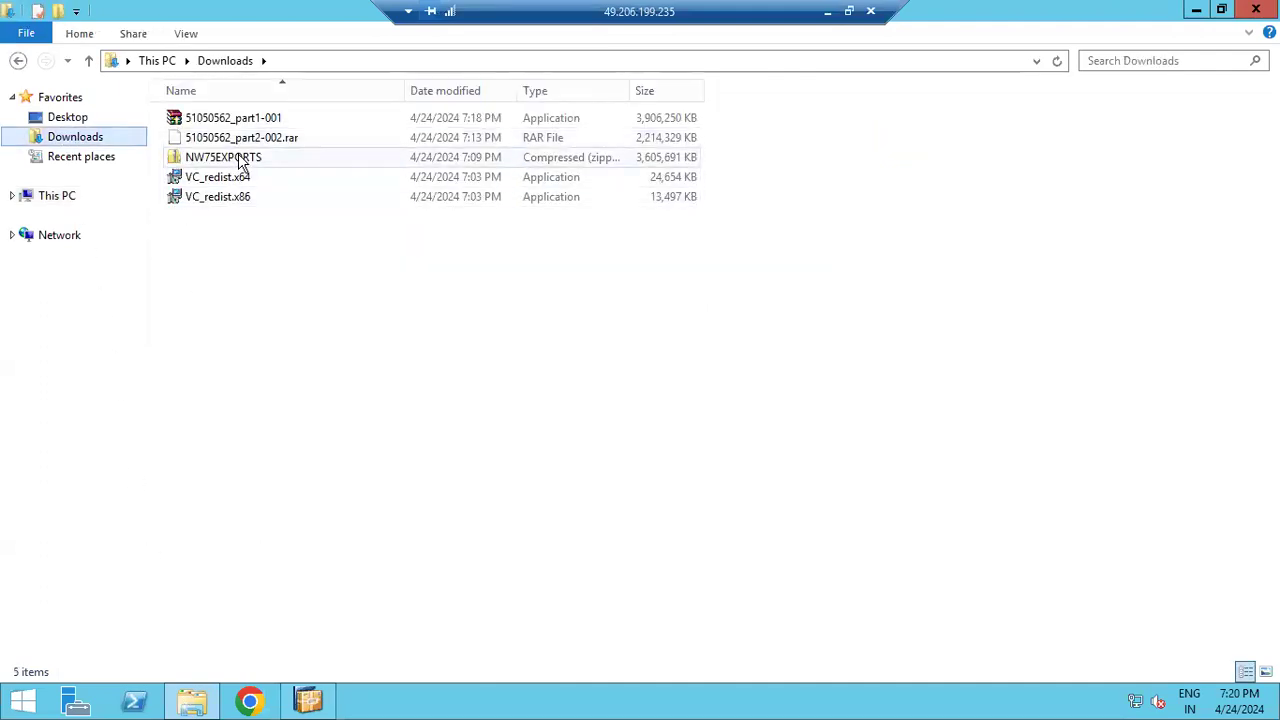
right_click(240, 162)
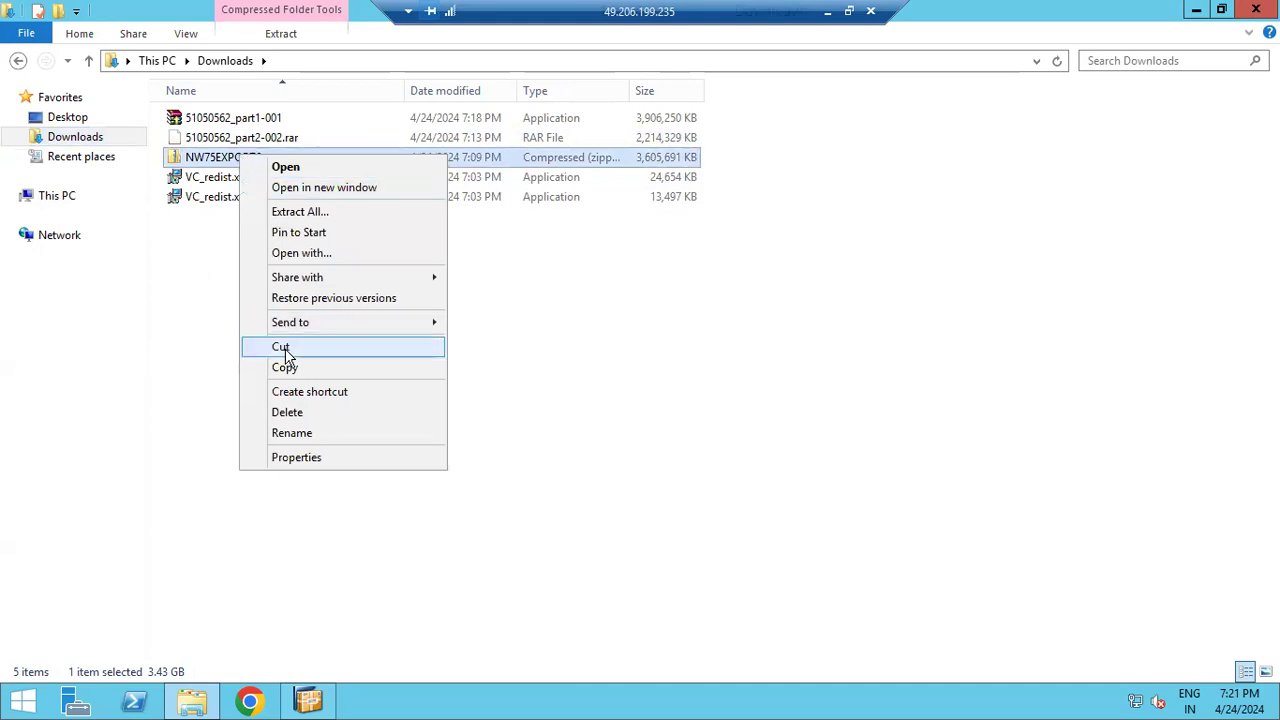
left_click(280, 346)
left_click(77, 198)
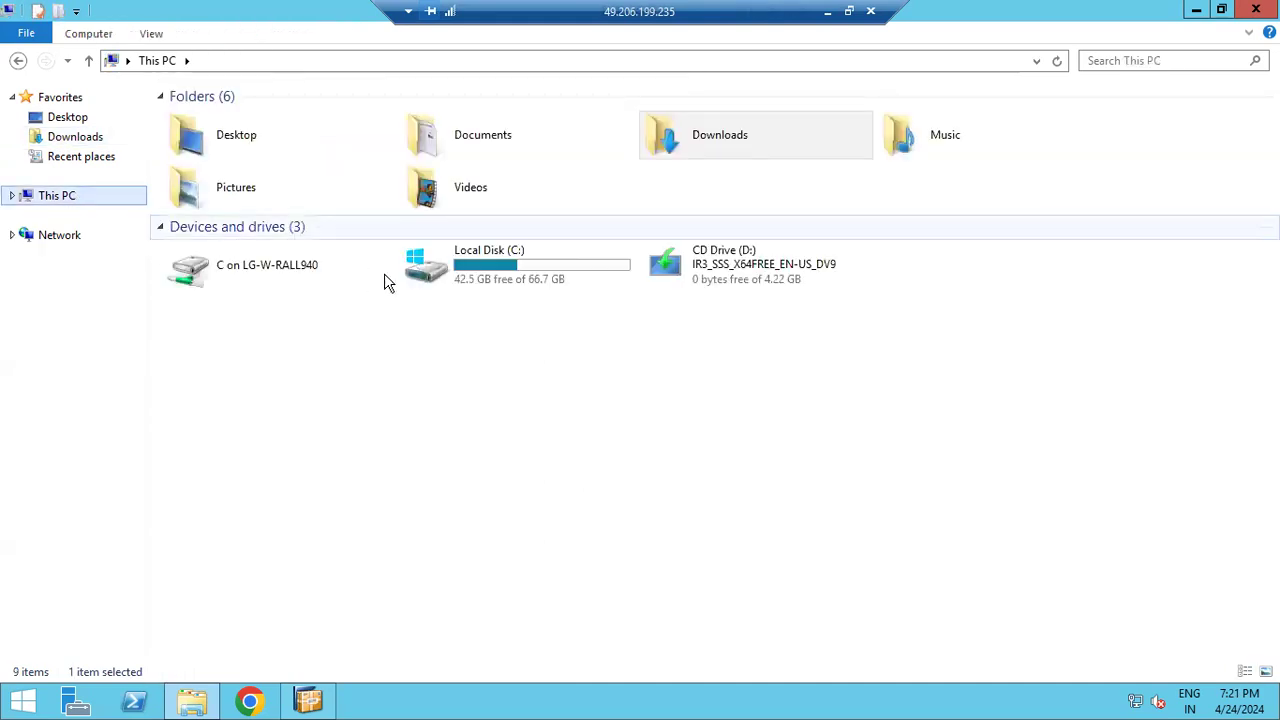
double_click(526, 281)
double_click(236, 205)
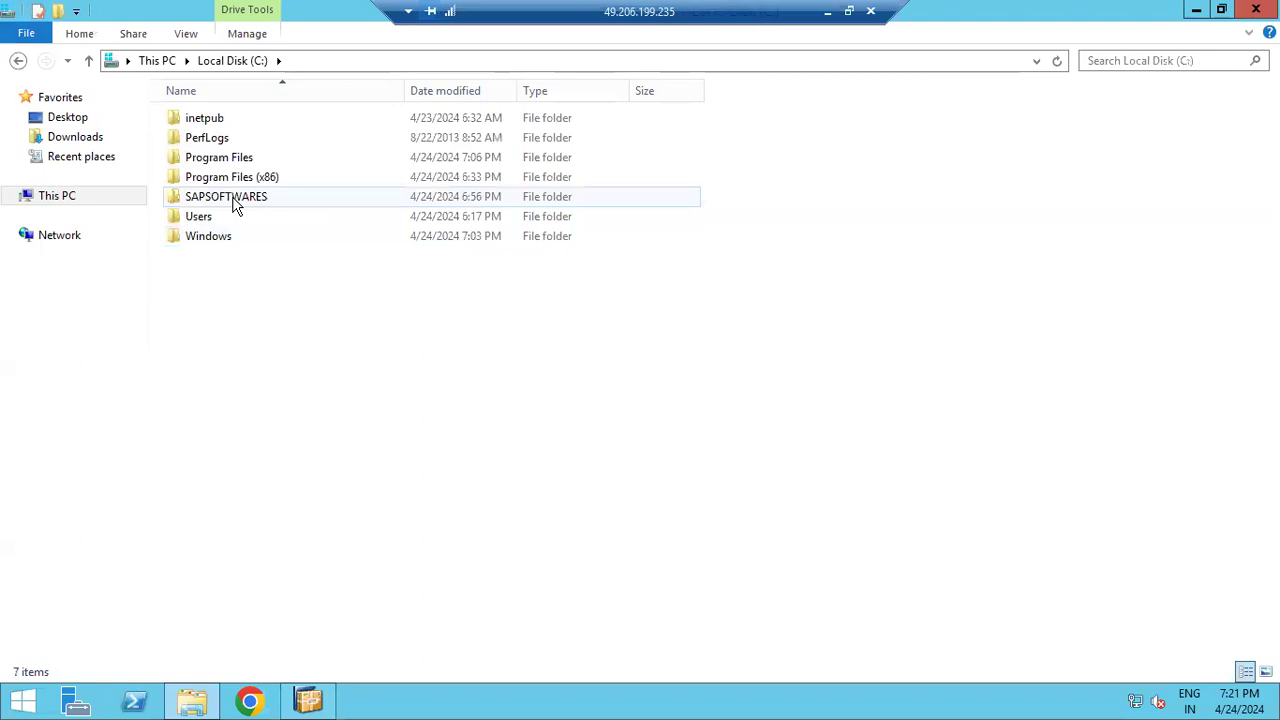
right_click(224, 228)
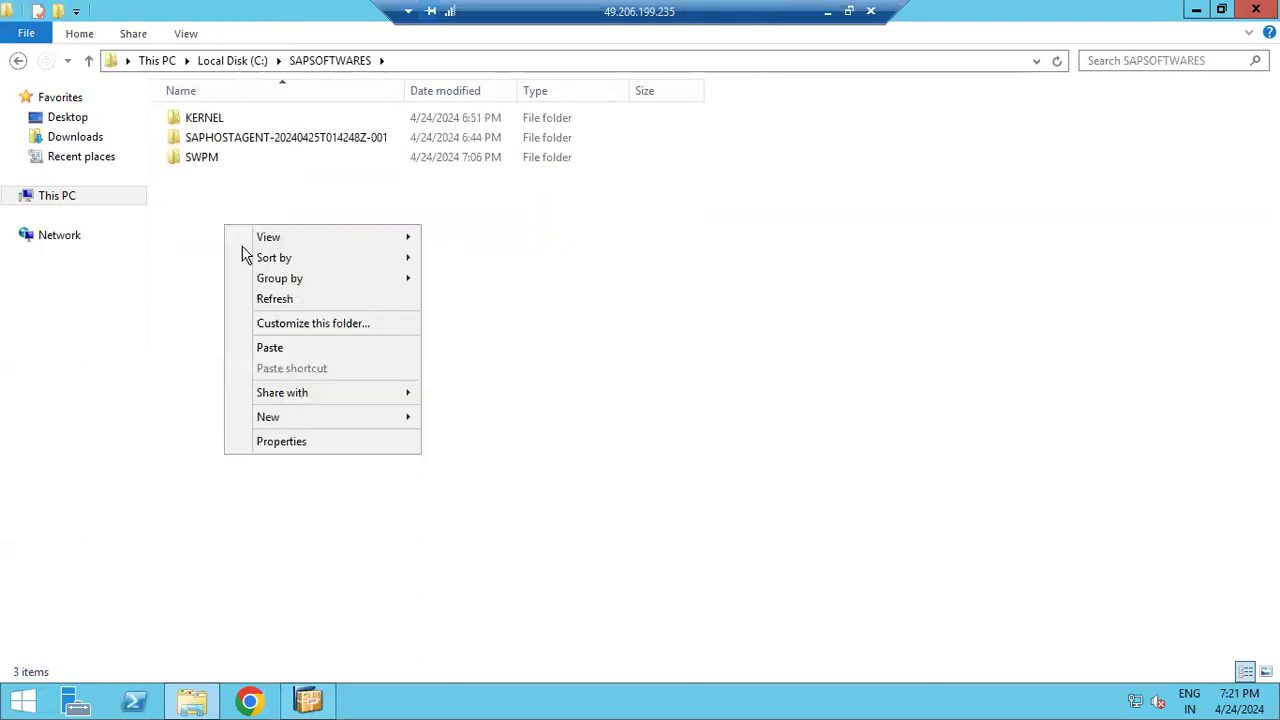
left_click(270, 347)
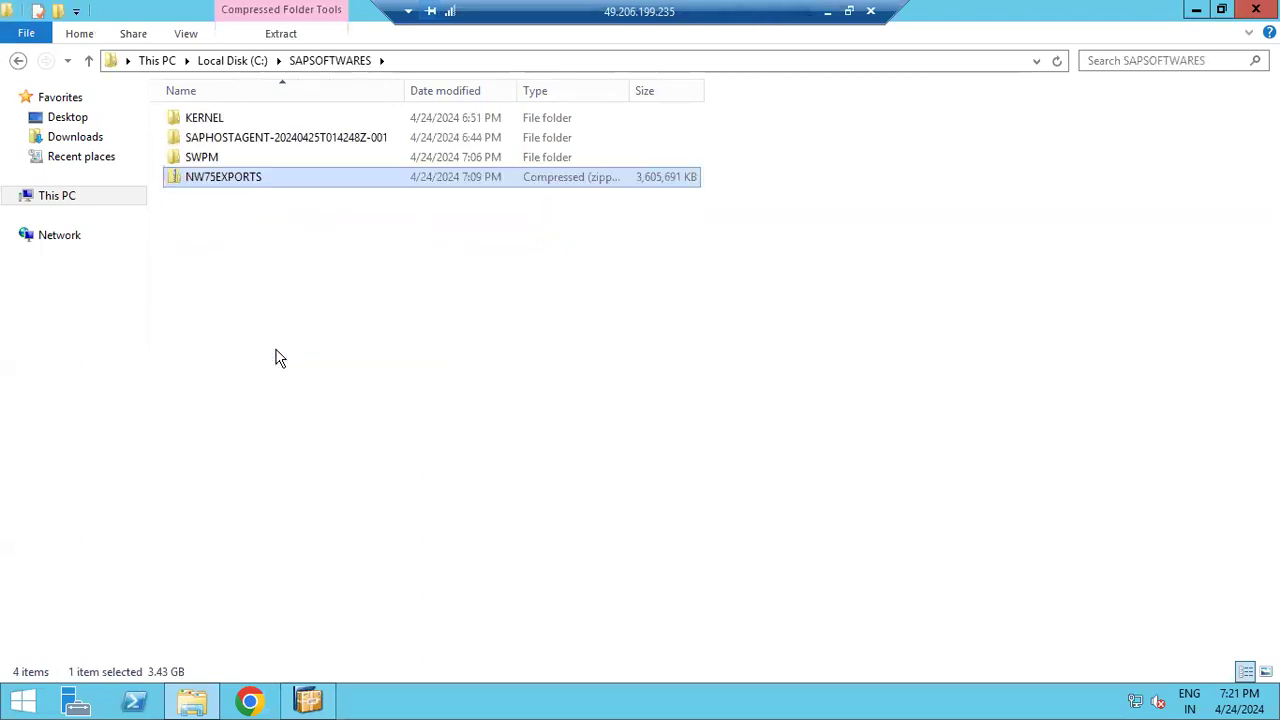
Extract the zip into C:\SAPSOFTWARES\NW75EXPORTS and return to Downloads while it runs
right_click(215, 181)
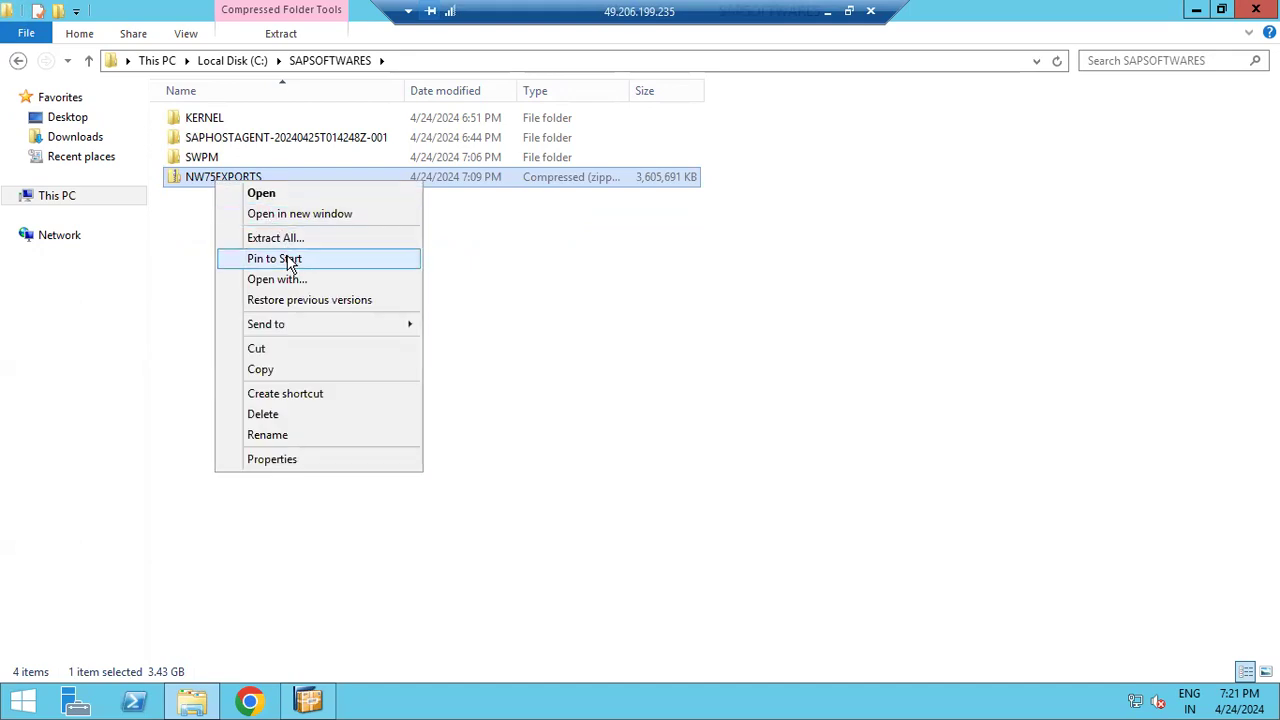
left_click(285, 242)
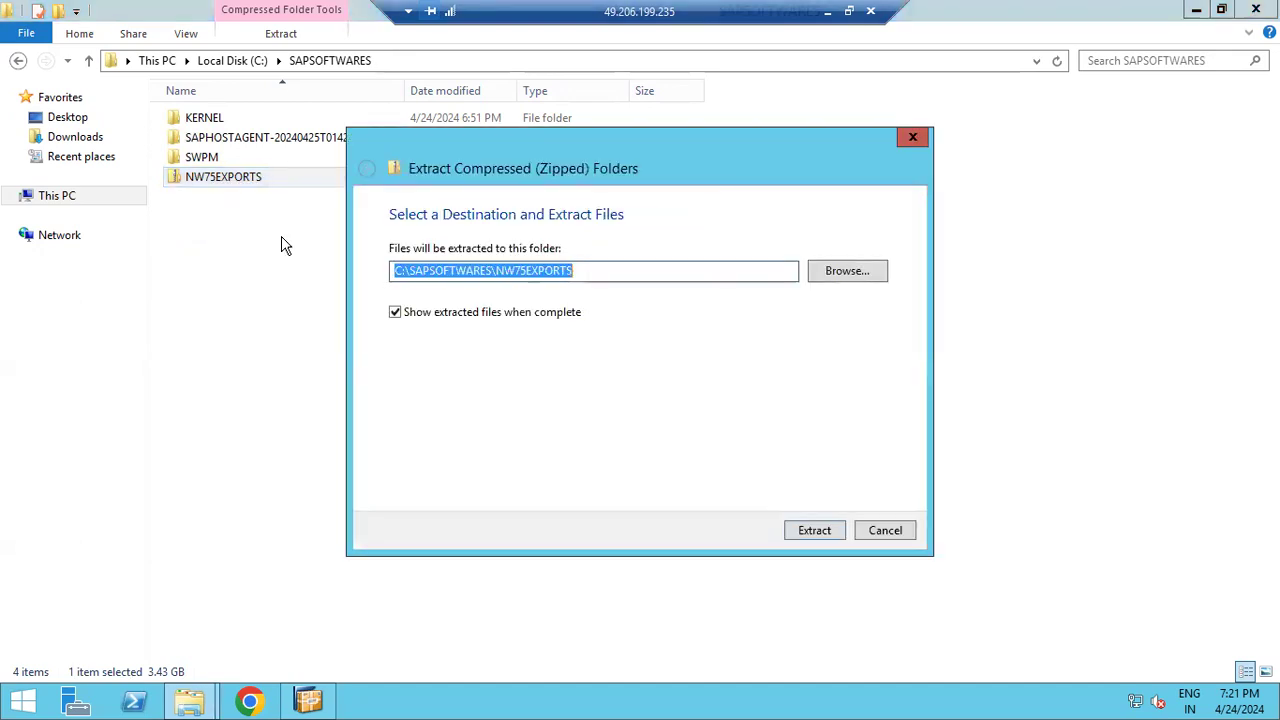
left_click(817, 531)
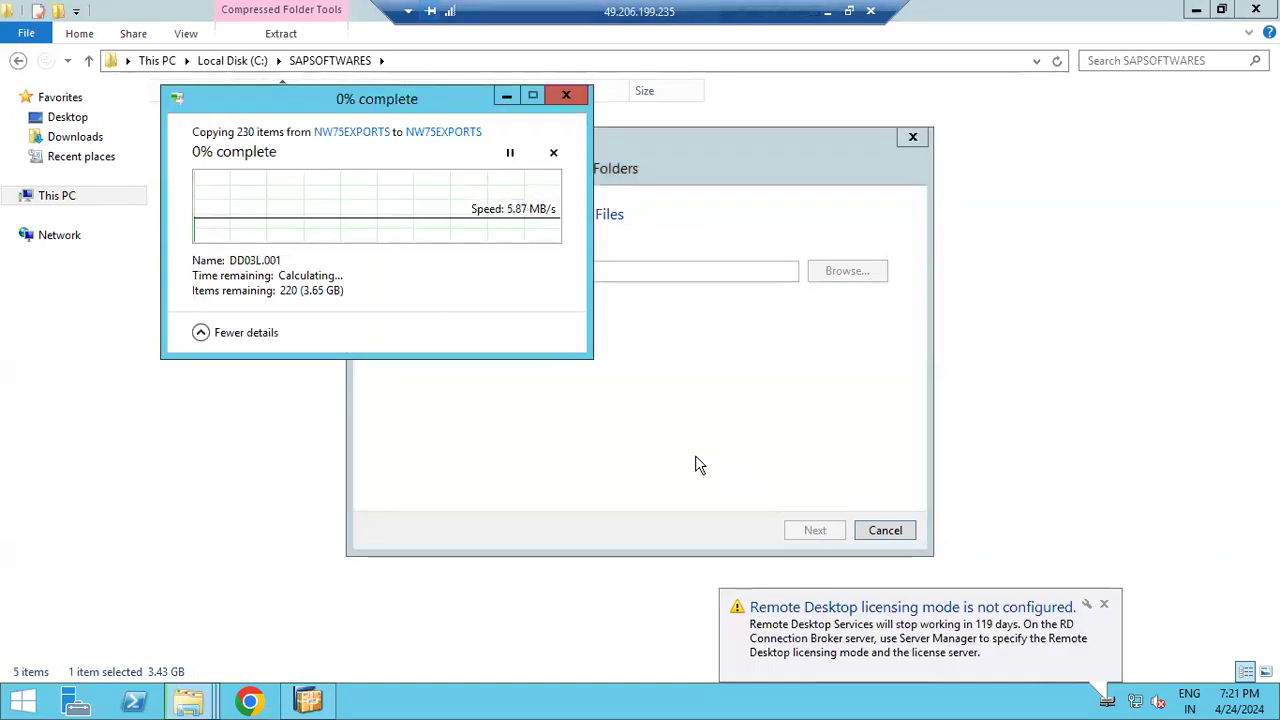
left_click(264, 515)
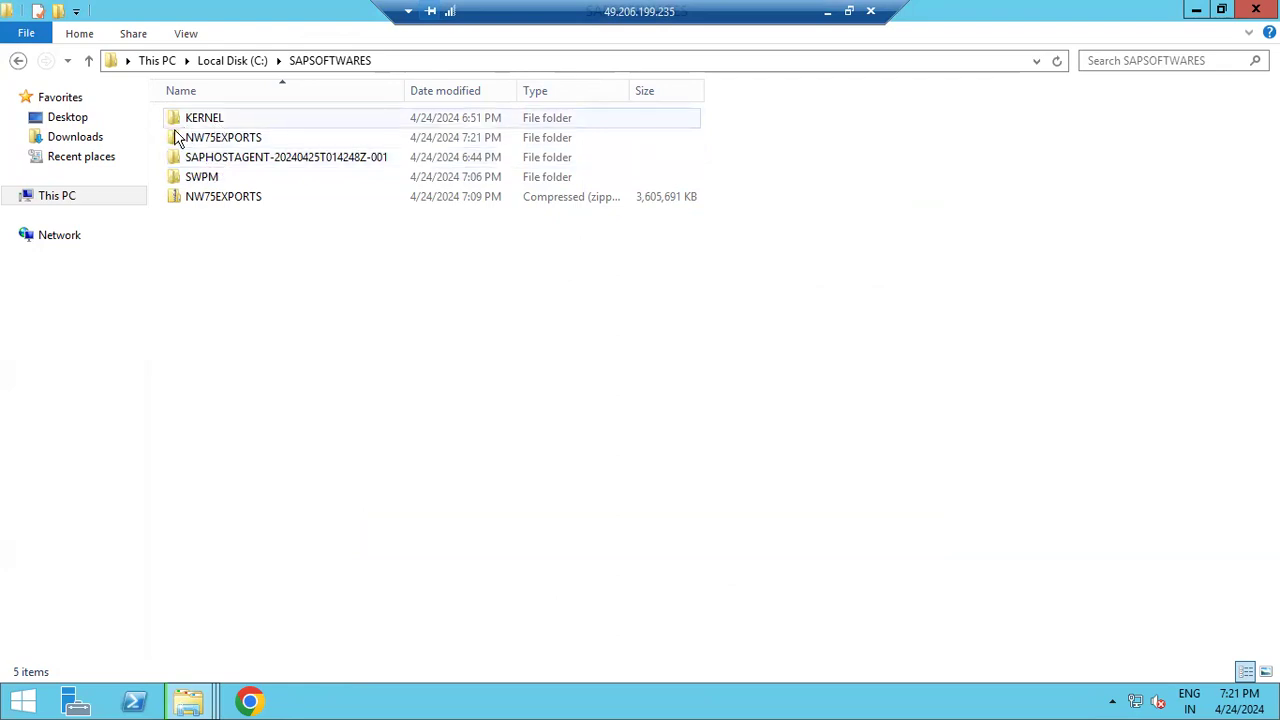
left_click(80, 137)
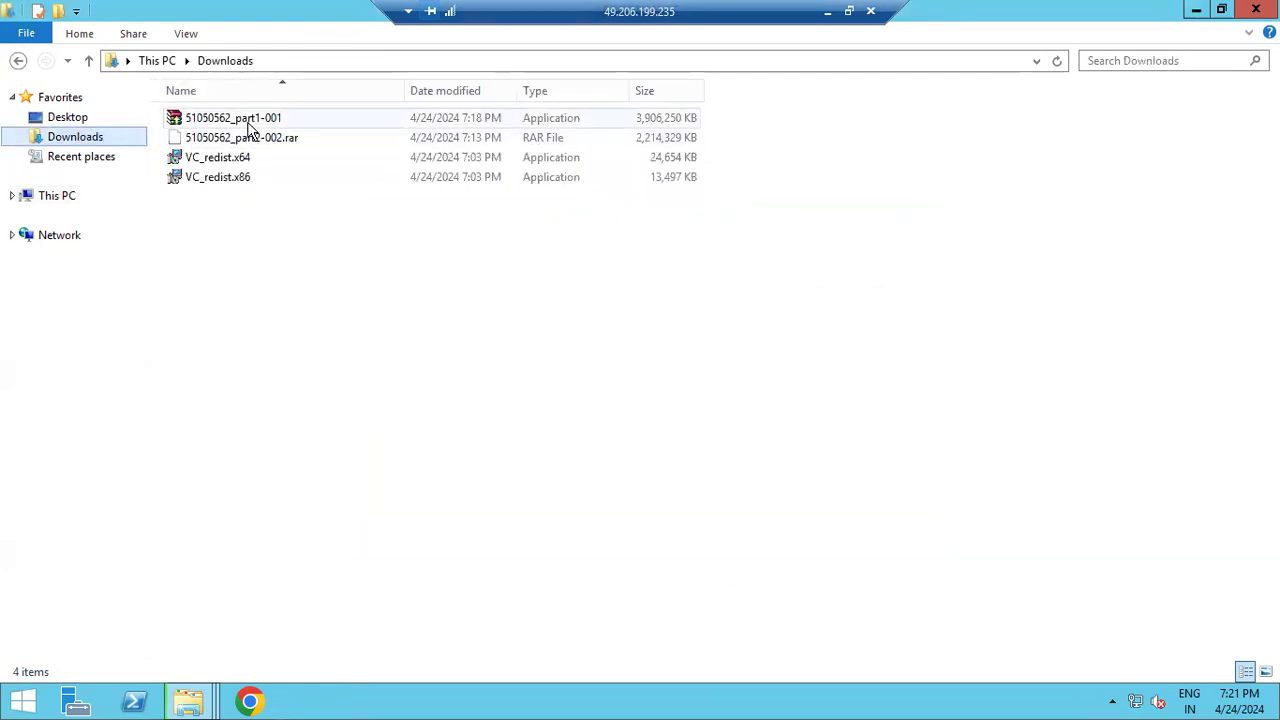
Launch Google Chrome and set it as the default browser for web links
left_click(251, 702)
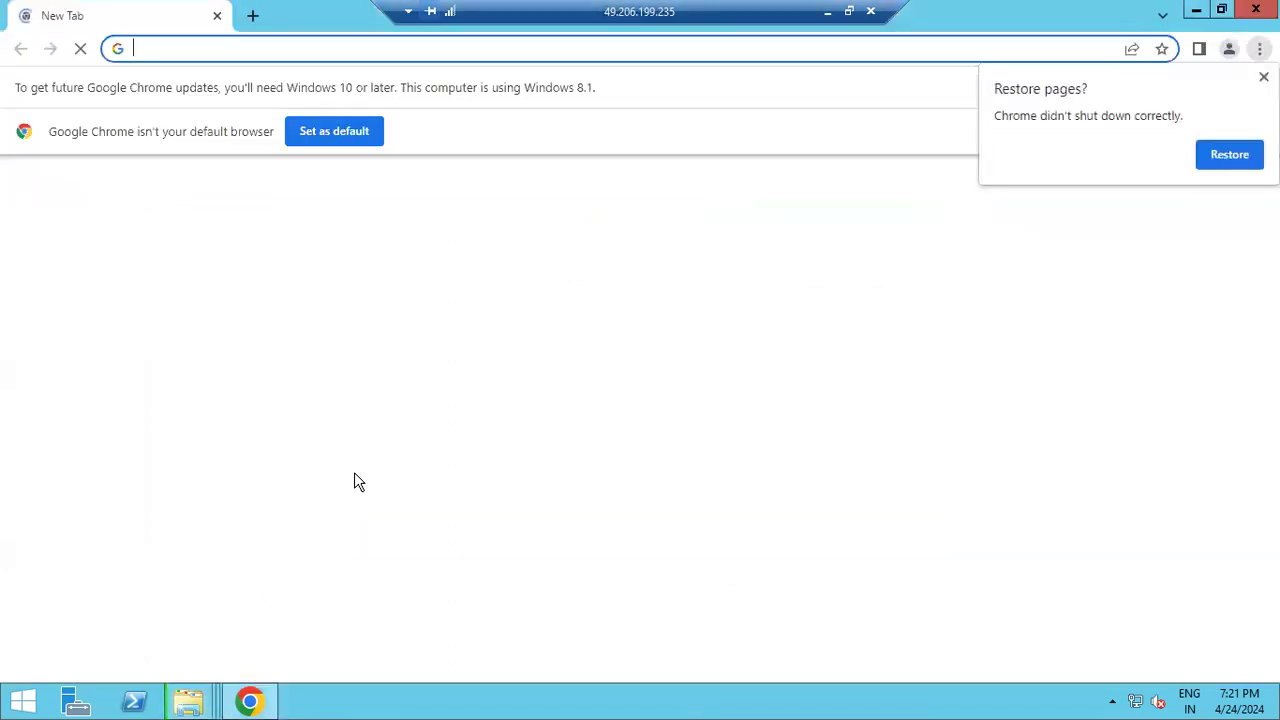
left_click(320, 131)
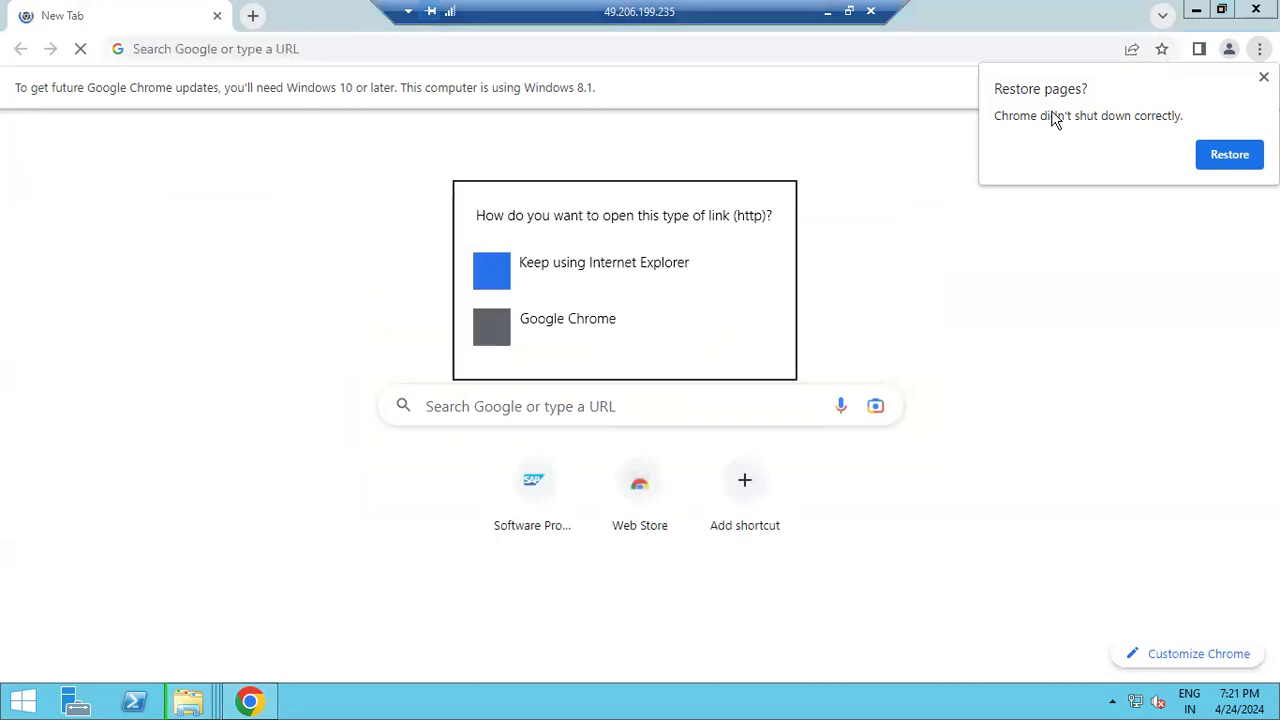
left_click(598, 337)
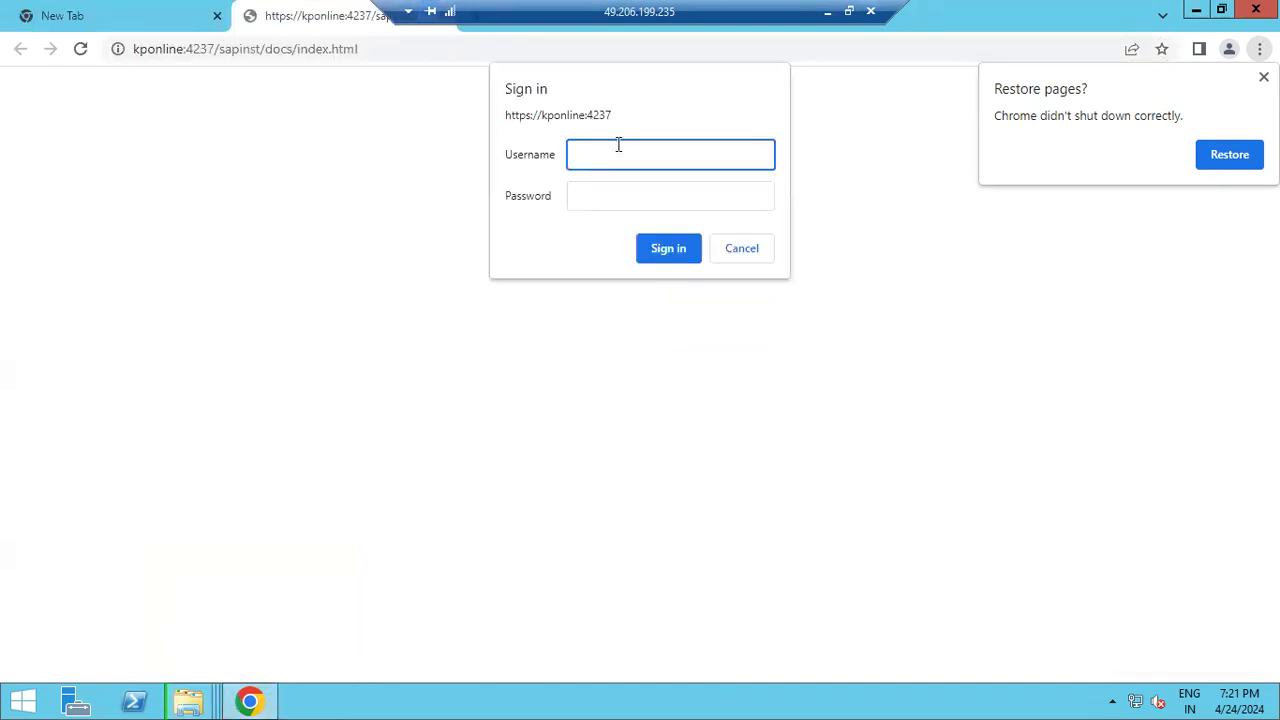
Sign in to the sapinst page as Administrator with the account password
type("Administrator")
key("Tab")
type("•••••••••")
key("Return")
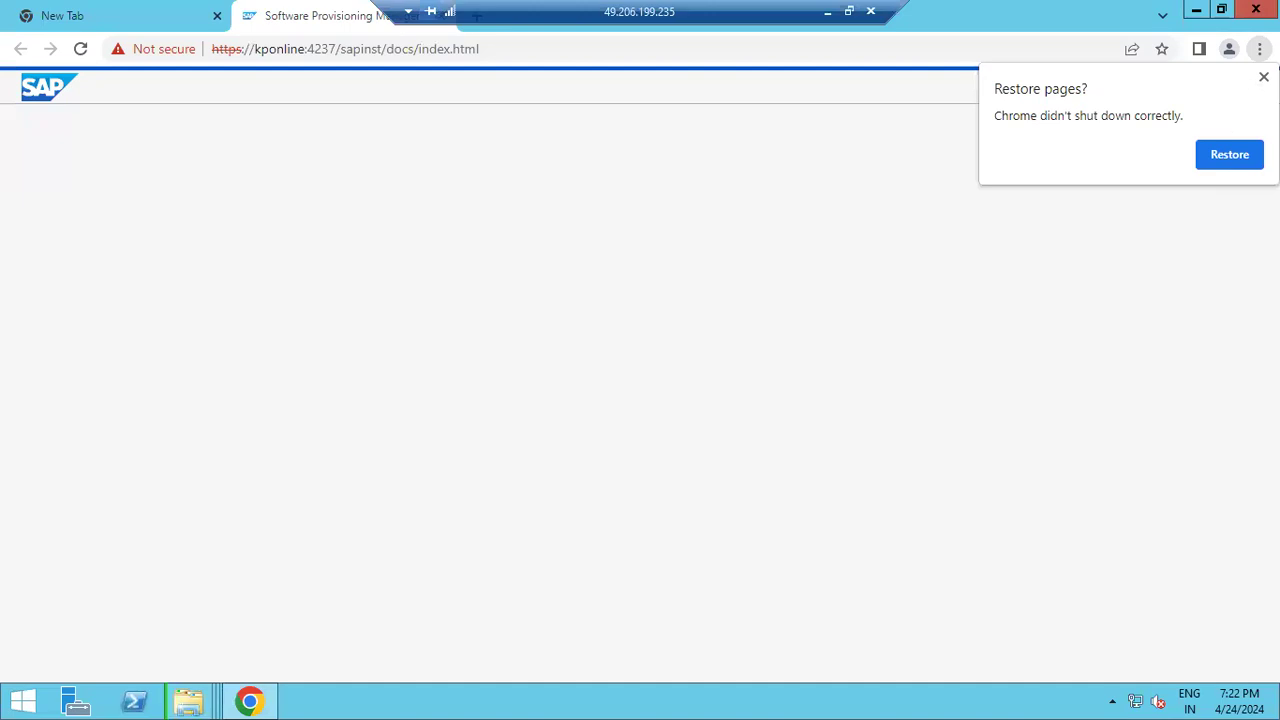
Dismiss the restore-pages and Remote Desktop licensing prompts, then return to the remote session
left_click(1263, 76)
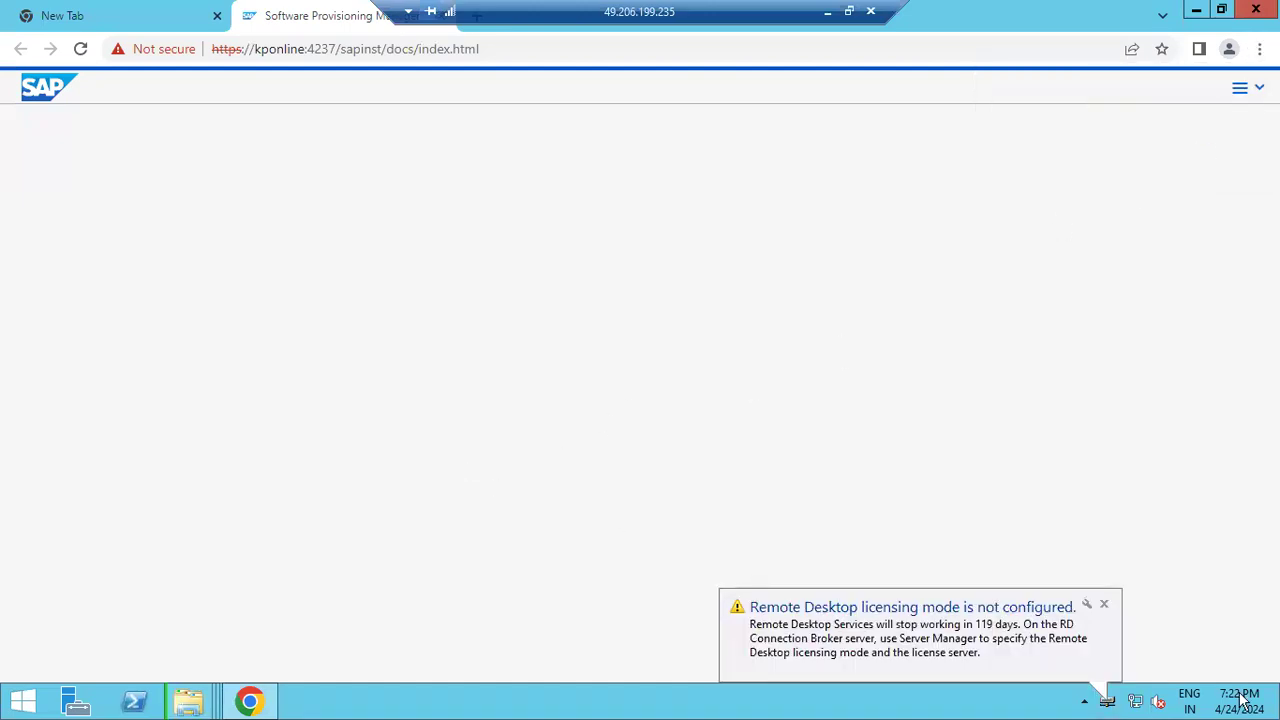
left_click(1104, 604)
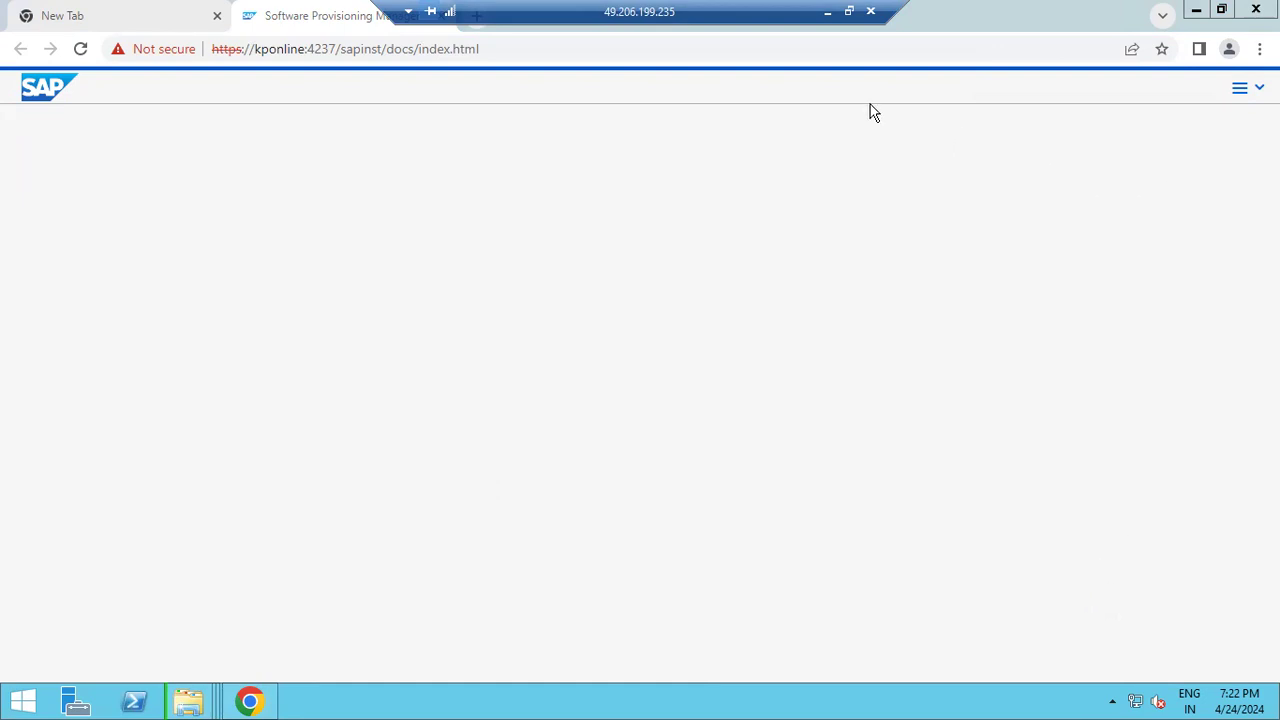
left_click(828, 15)
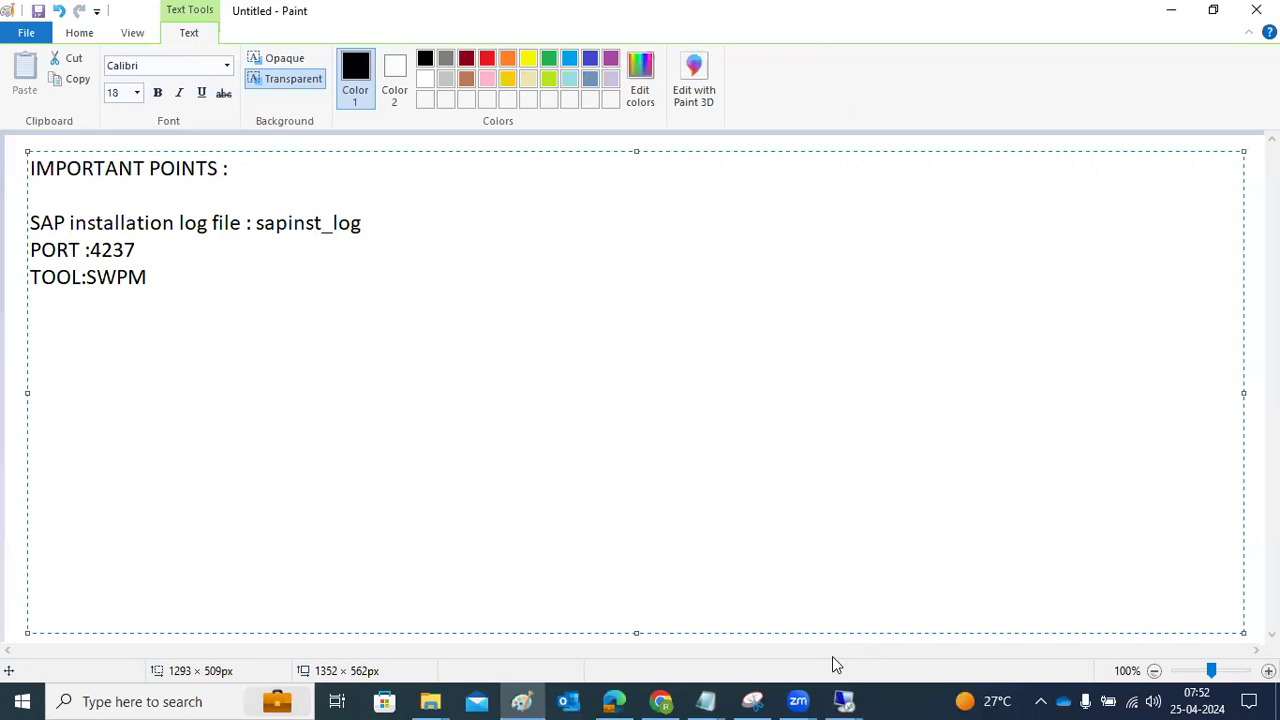
mouse_move(845, 700)
left_click(876, 660)
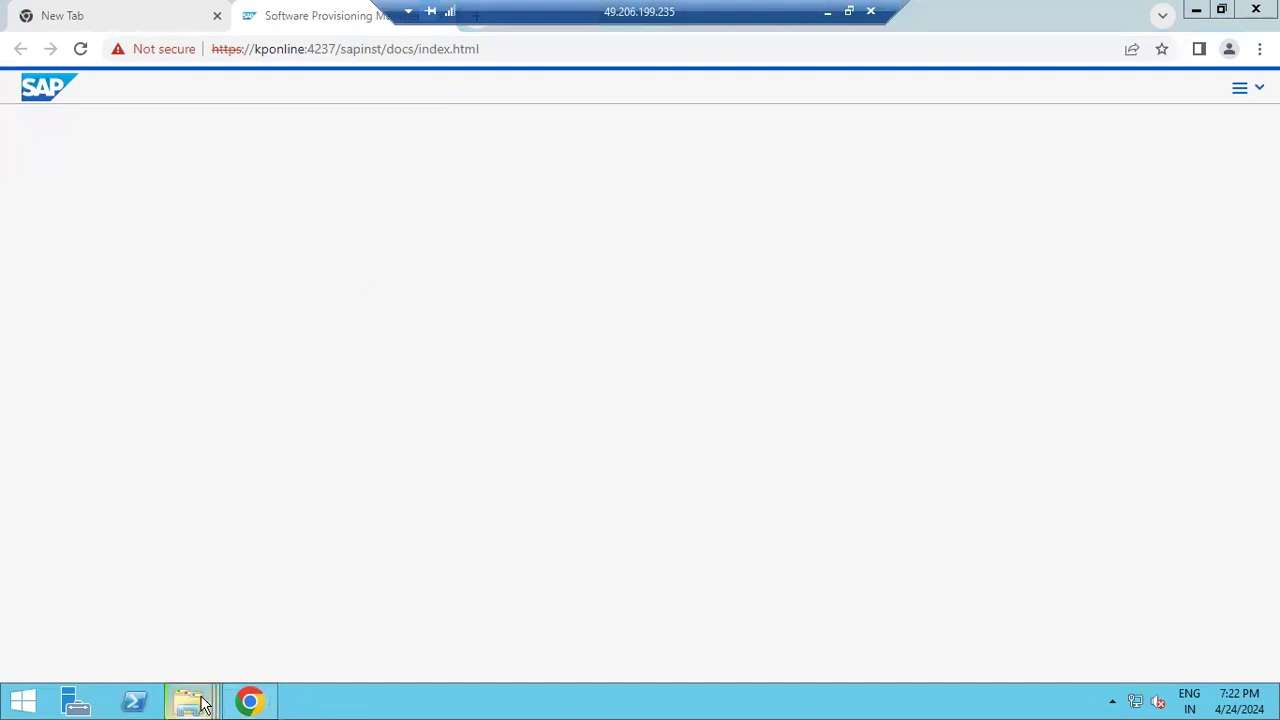
Select the sapinst page address in Chrome's address bar
mouse_move(203, 705)
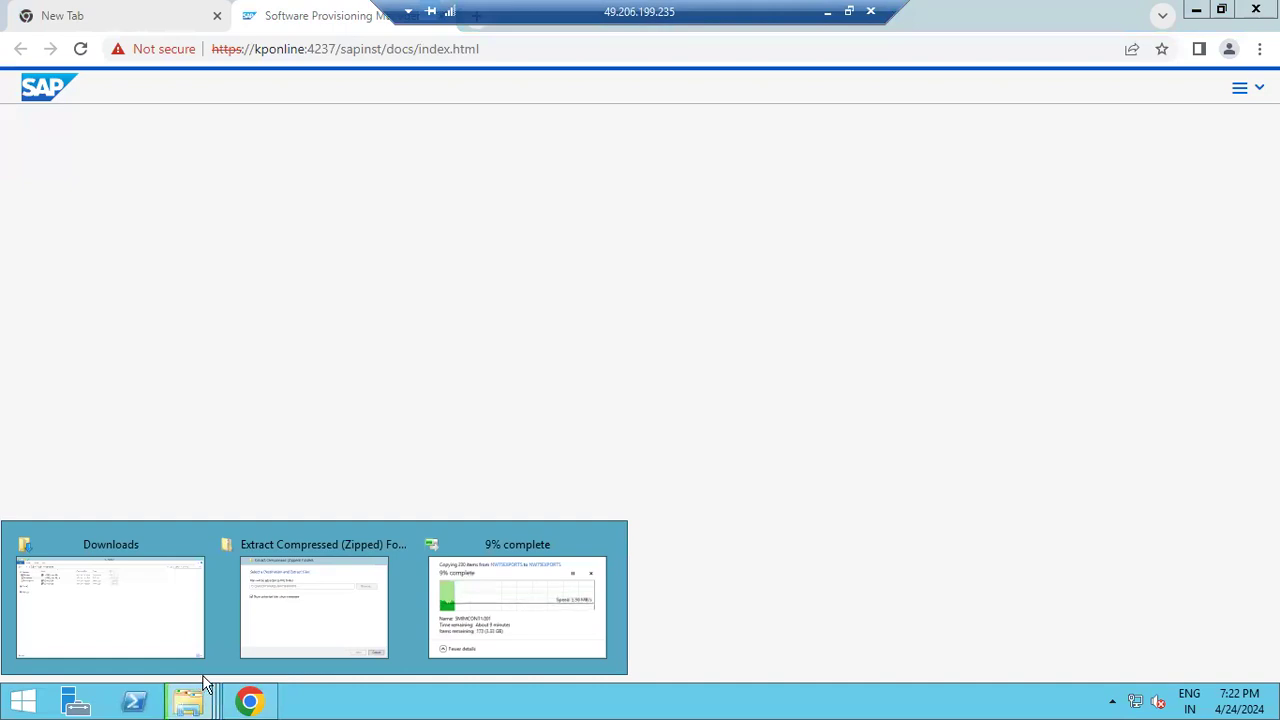
left_click(264, 94)
key("shift+Right")
key("shift+Right")
key("shift+Right")
key("shift+Right")
key("shift+Right")
key("shift+Right")
key("shift+Right")
key("shift+Right")
key("shift+Right")
key("shift+Right")
key("shift+Right")
key("shift+Right")
key("shift+Right")
key("shift+Right")
key("shift+Right")
key("shift+Right")
key("shift+Right")
key("shift+Right")
key("shift+Right")
key("shift+Right")
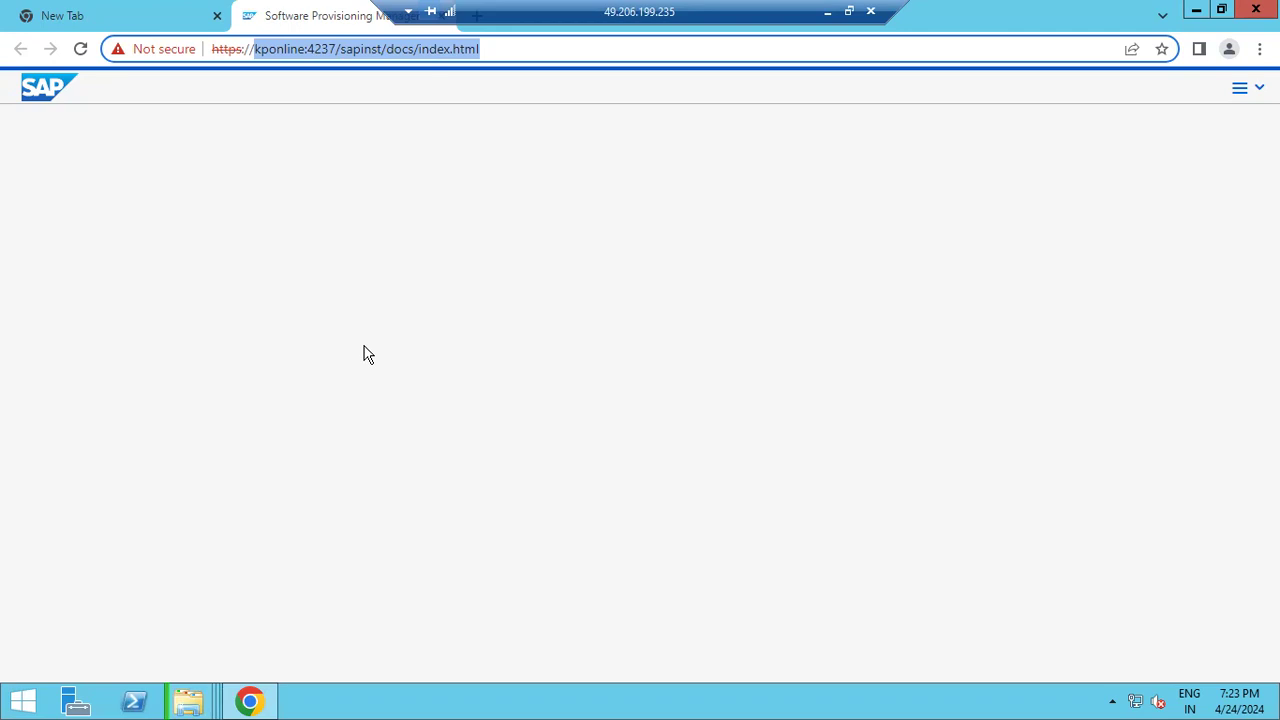
Check dates 28 and 29 in the local April 2024 calendar beside the Paint notes
left_click(826, 10)
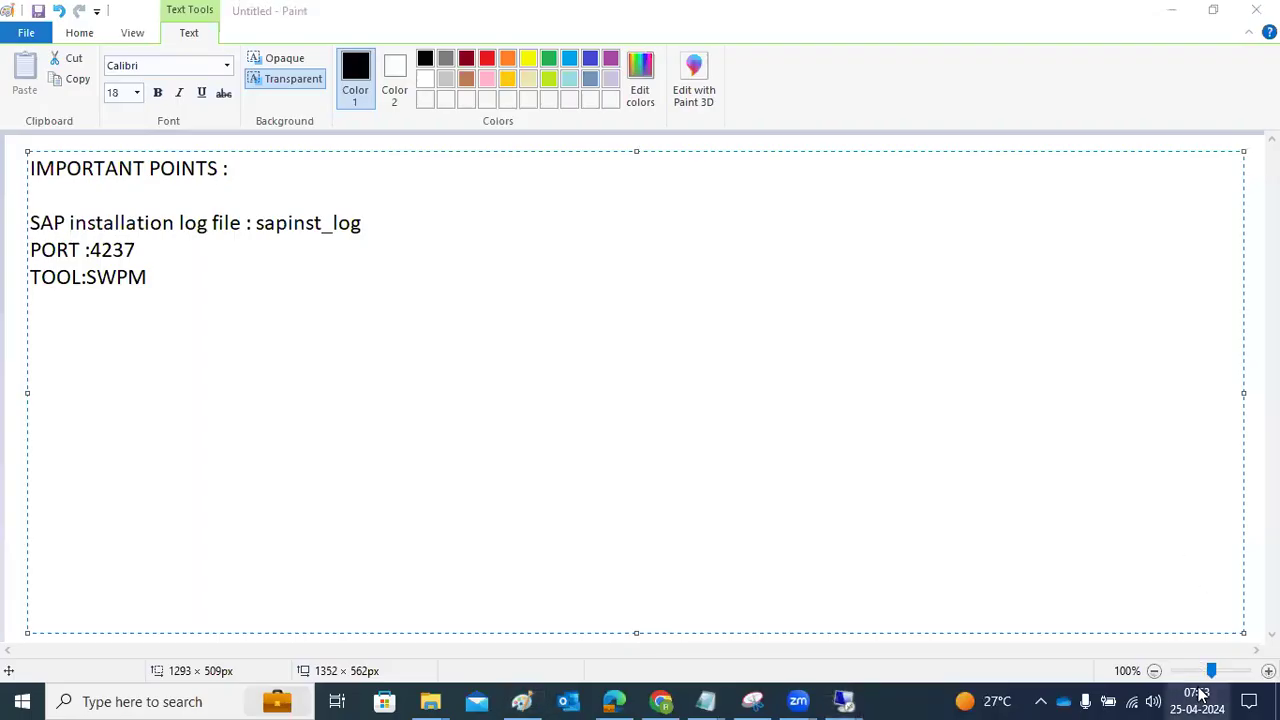
left_click(1198, 690)
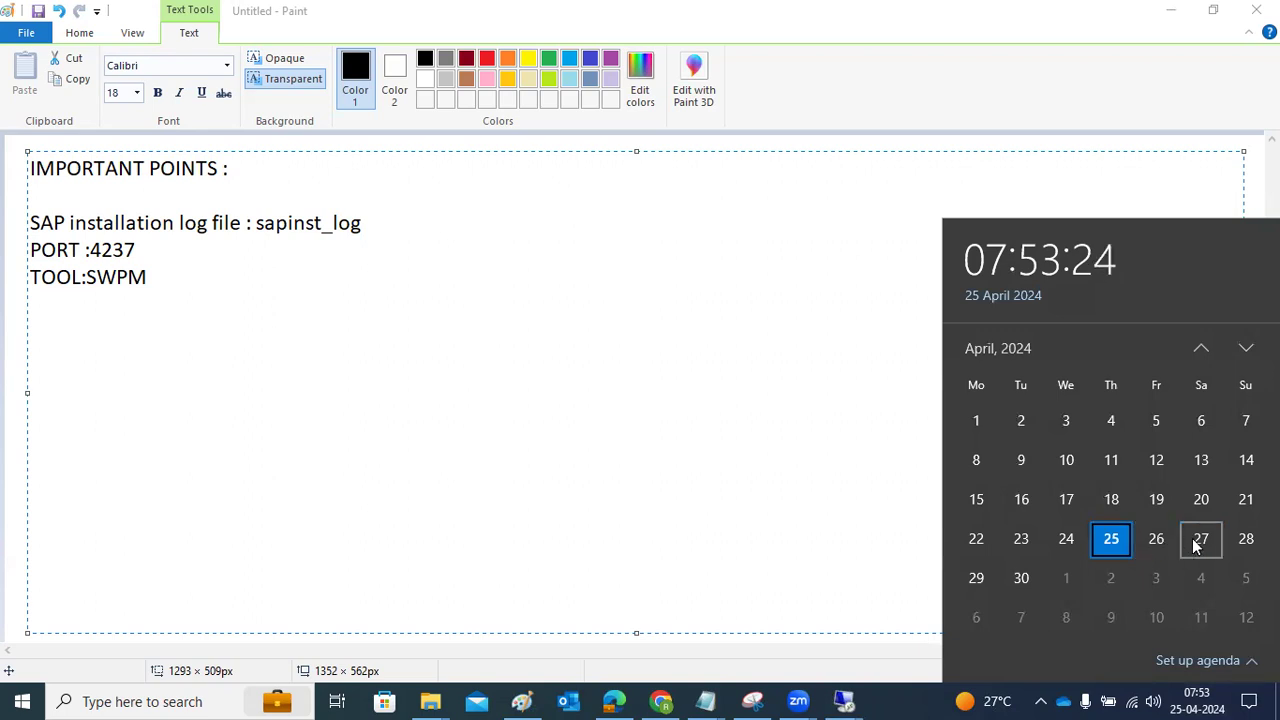
left_click(1226, 542)
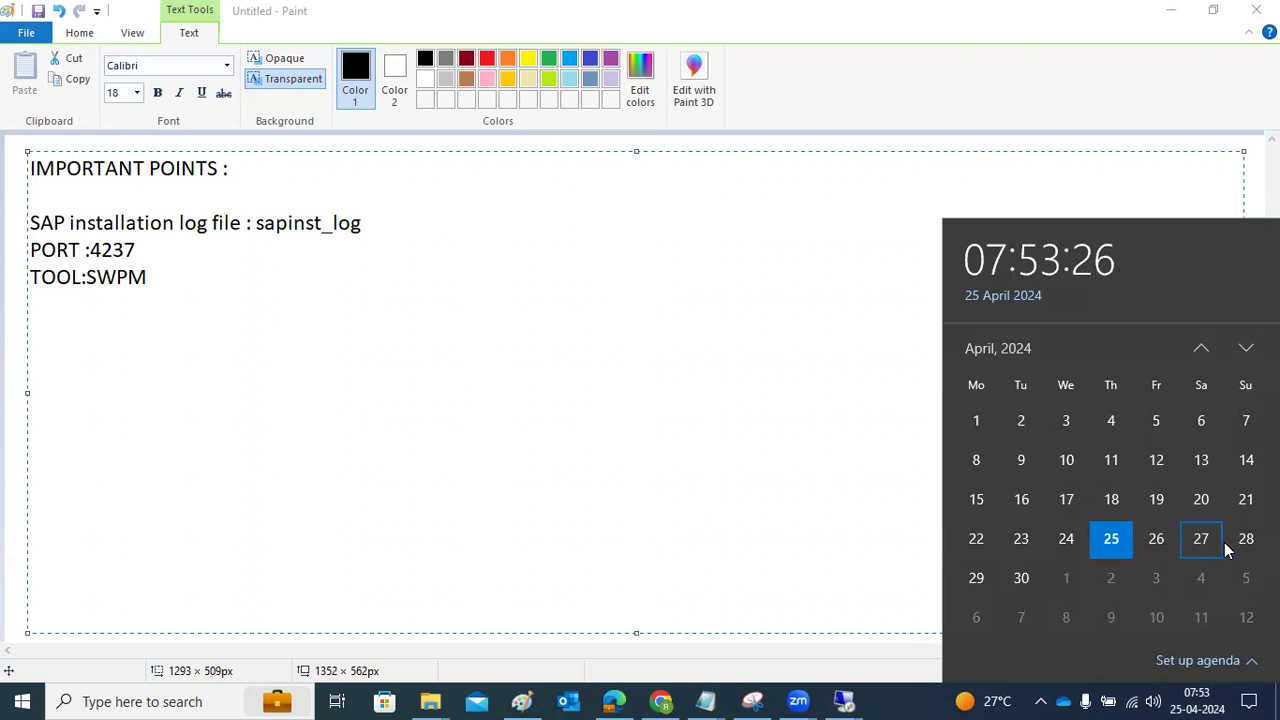
left_click(981, 581)
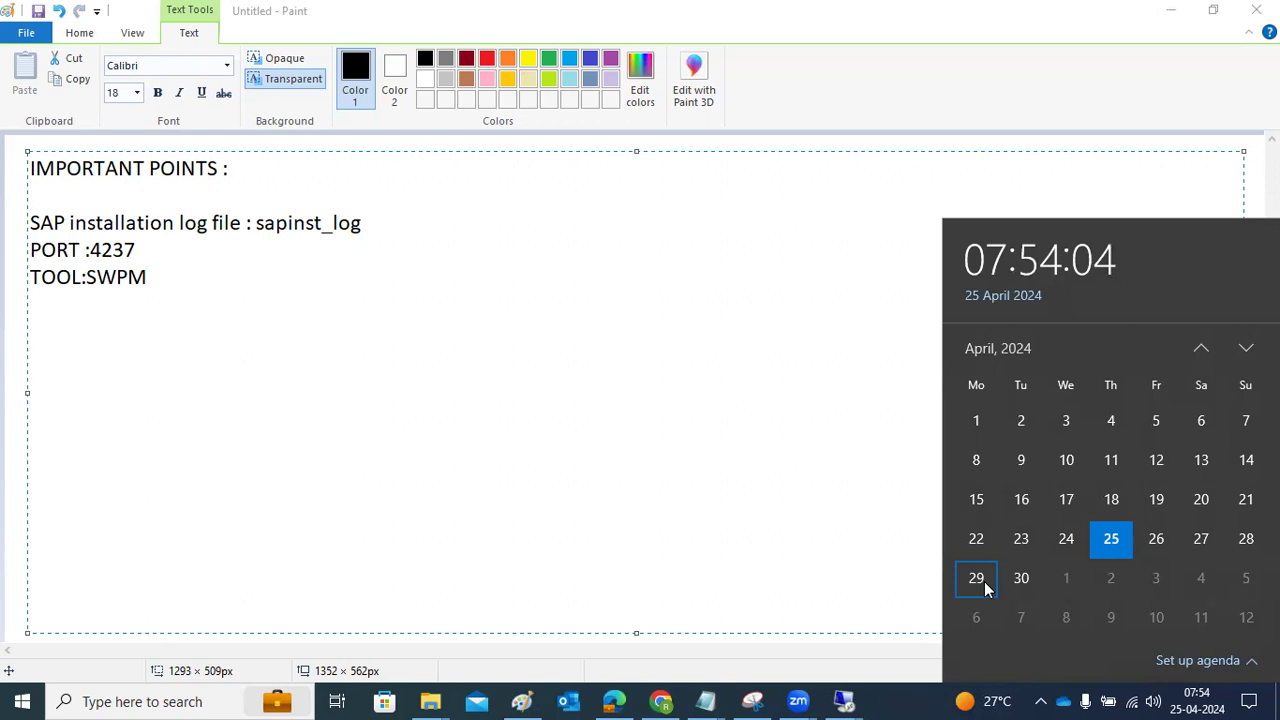
left_click(848, 700)
Show the Standard System task list on Define Parameters
left_click(904, 625)
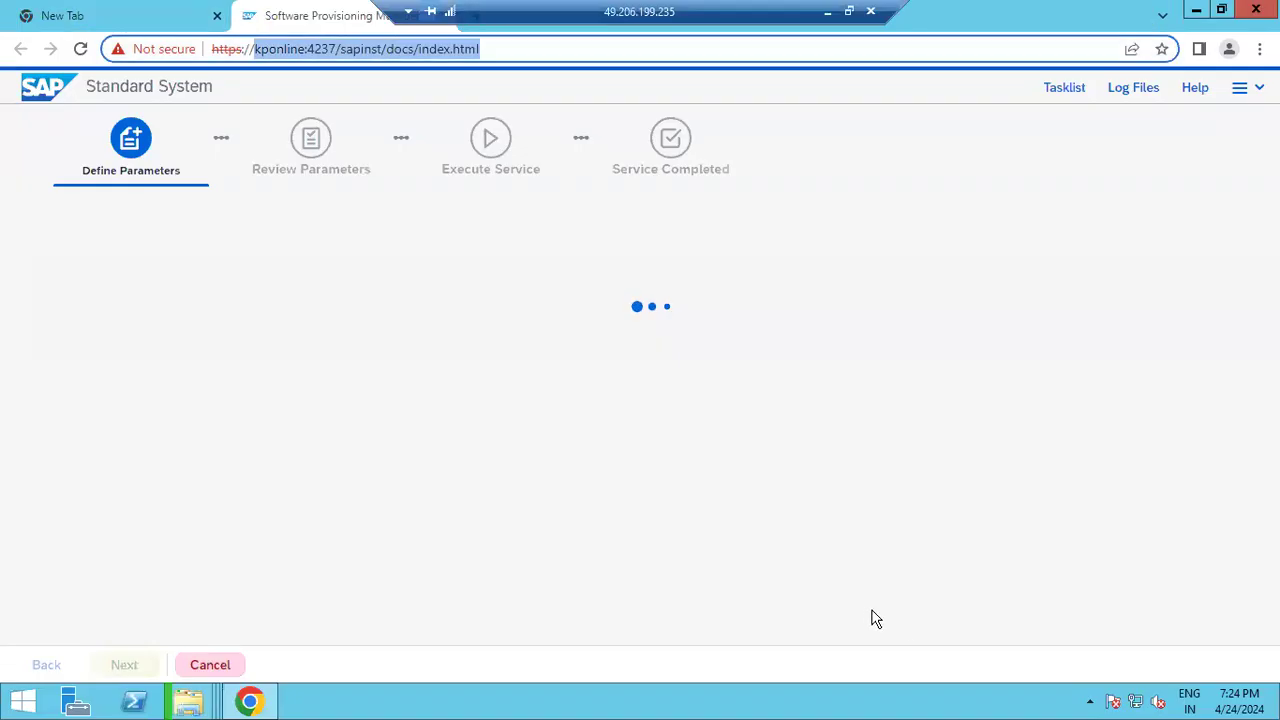
left_click(1067, 88)
left_click(1067, 88)
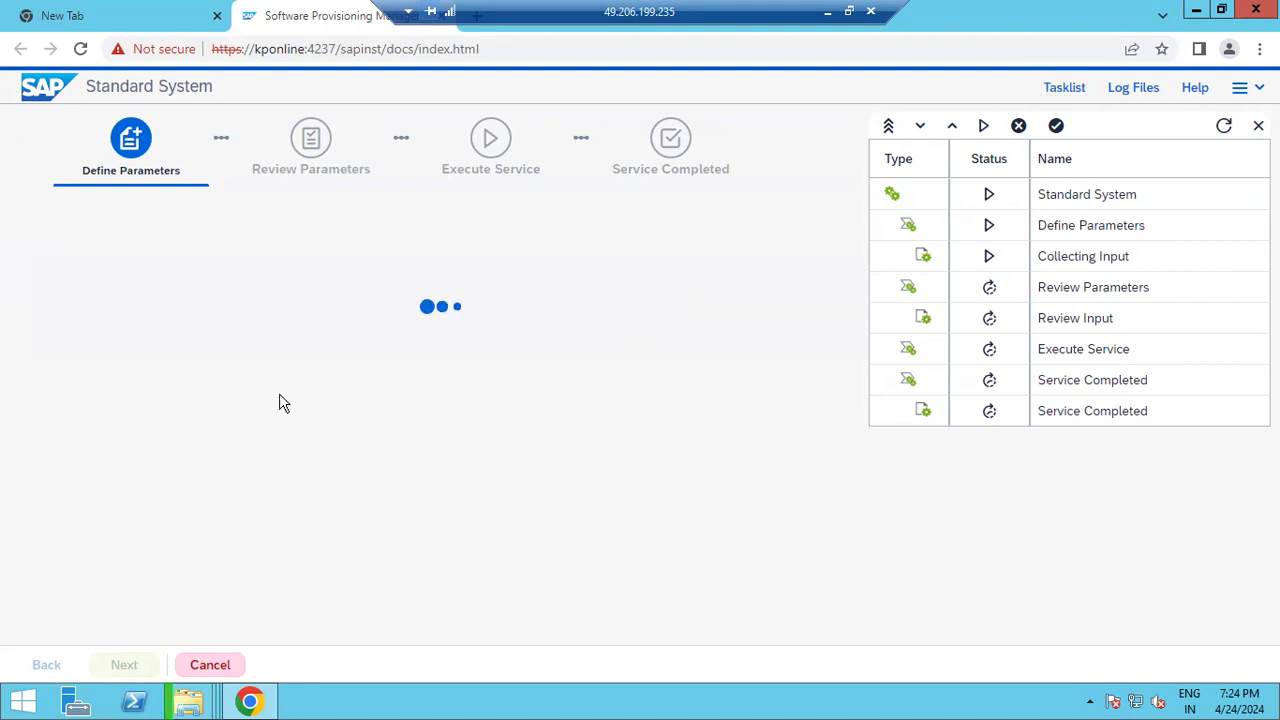
Check the NW75EXPORTS copy progress at 19%, then go back to the installer
mouse_move(201, 679)
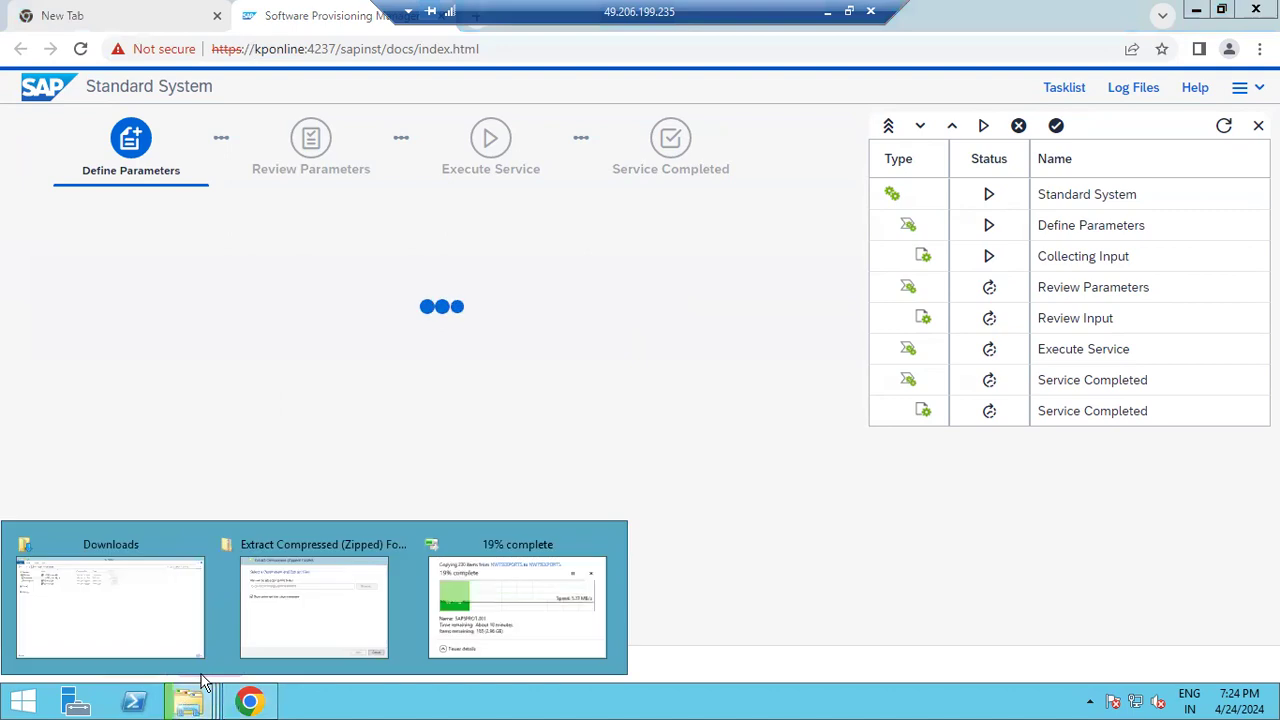
left_click(504, 562)
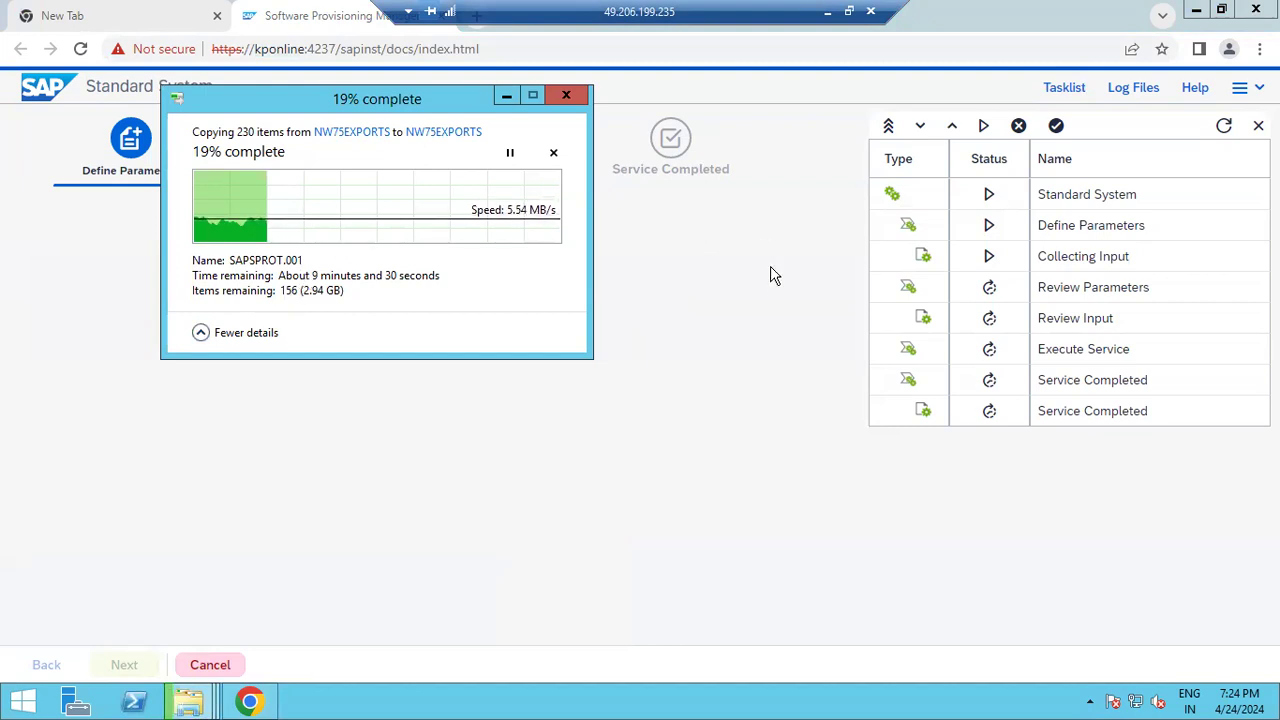
left_click(768, 322)
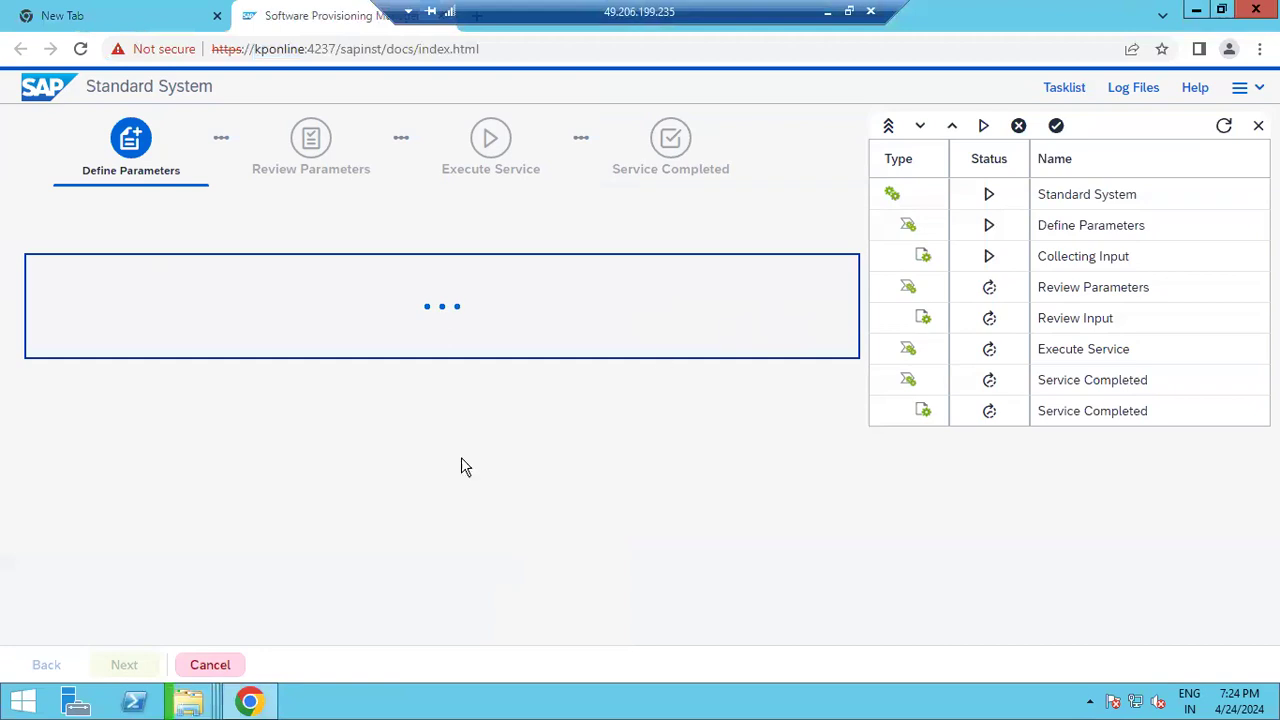
Show This PC's folders and drives, including Local Disk (C:) at 41.5 GB free, and open its context menu
mouse_move(188, 700)
left_click(111, 614)
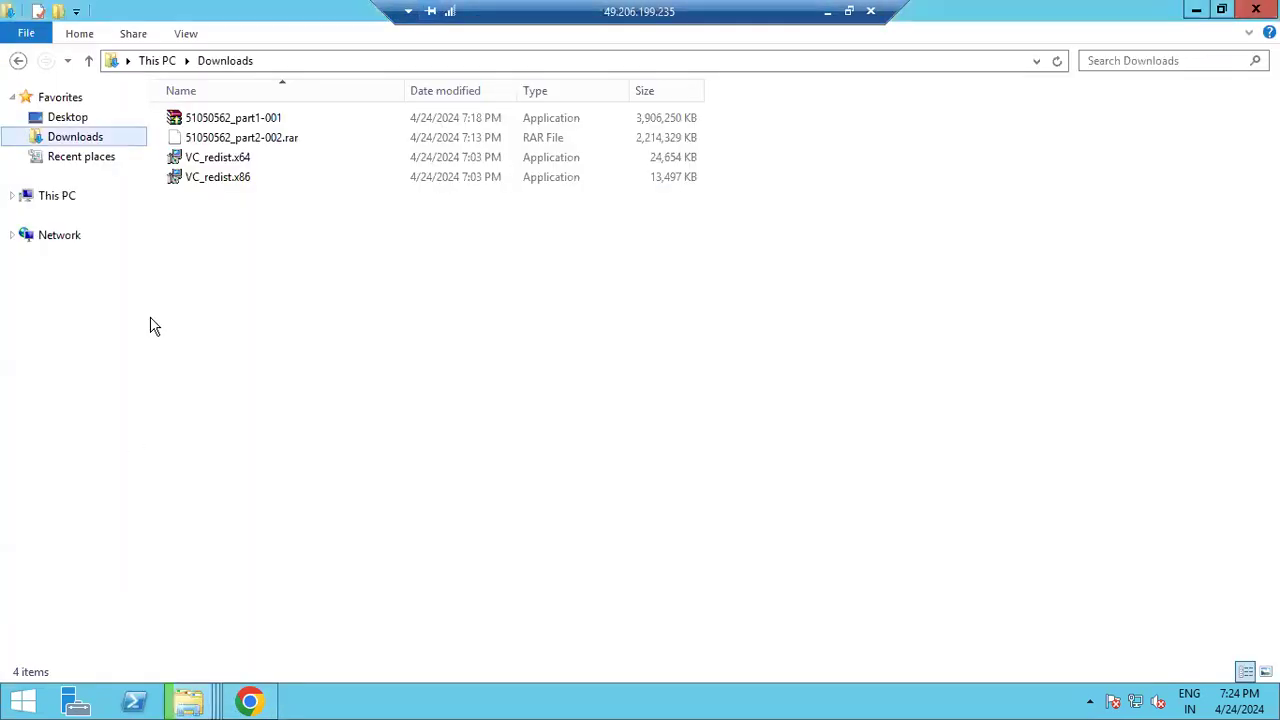
left_click(63, 195)
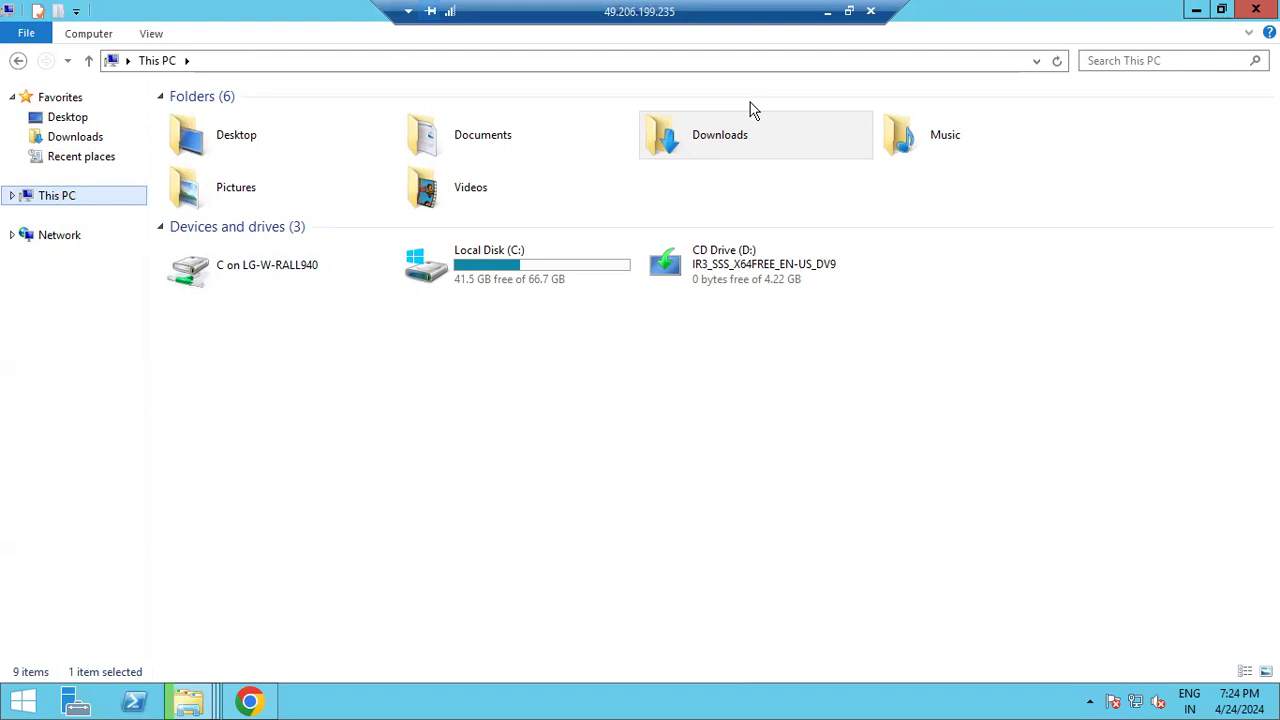
right_click(44, 207)
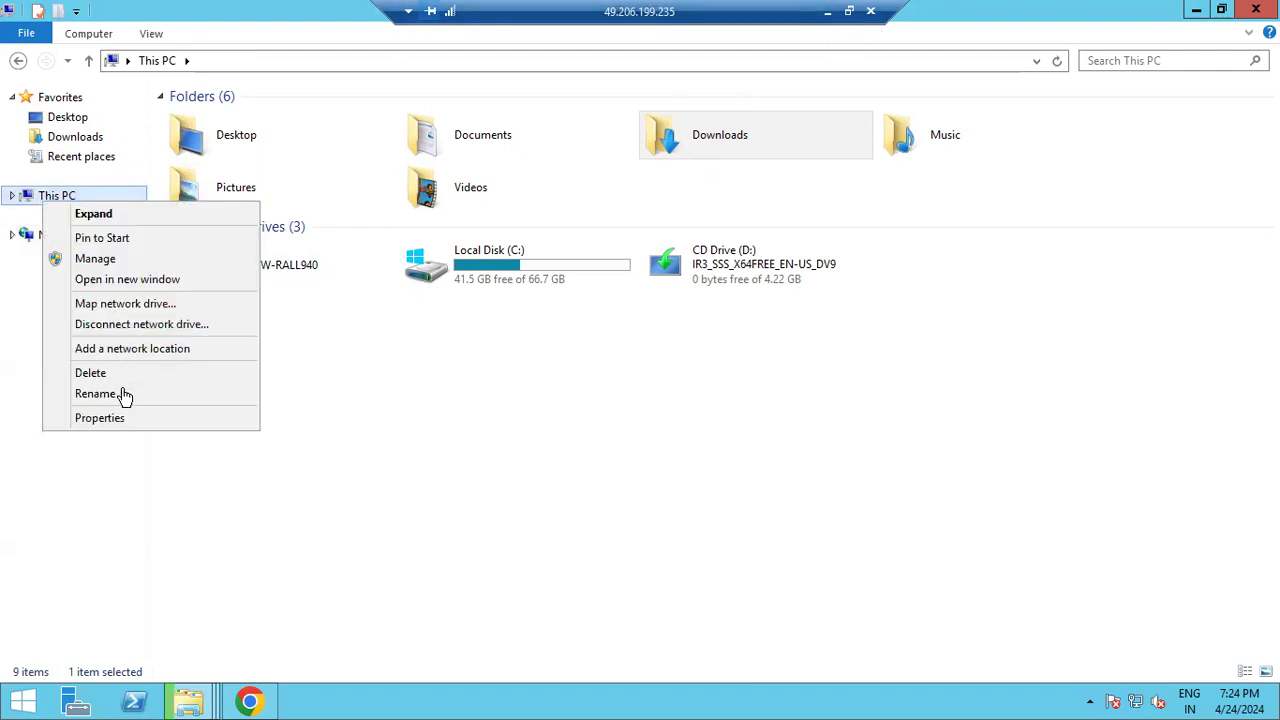